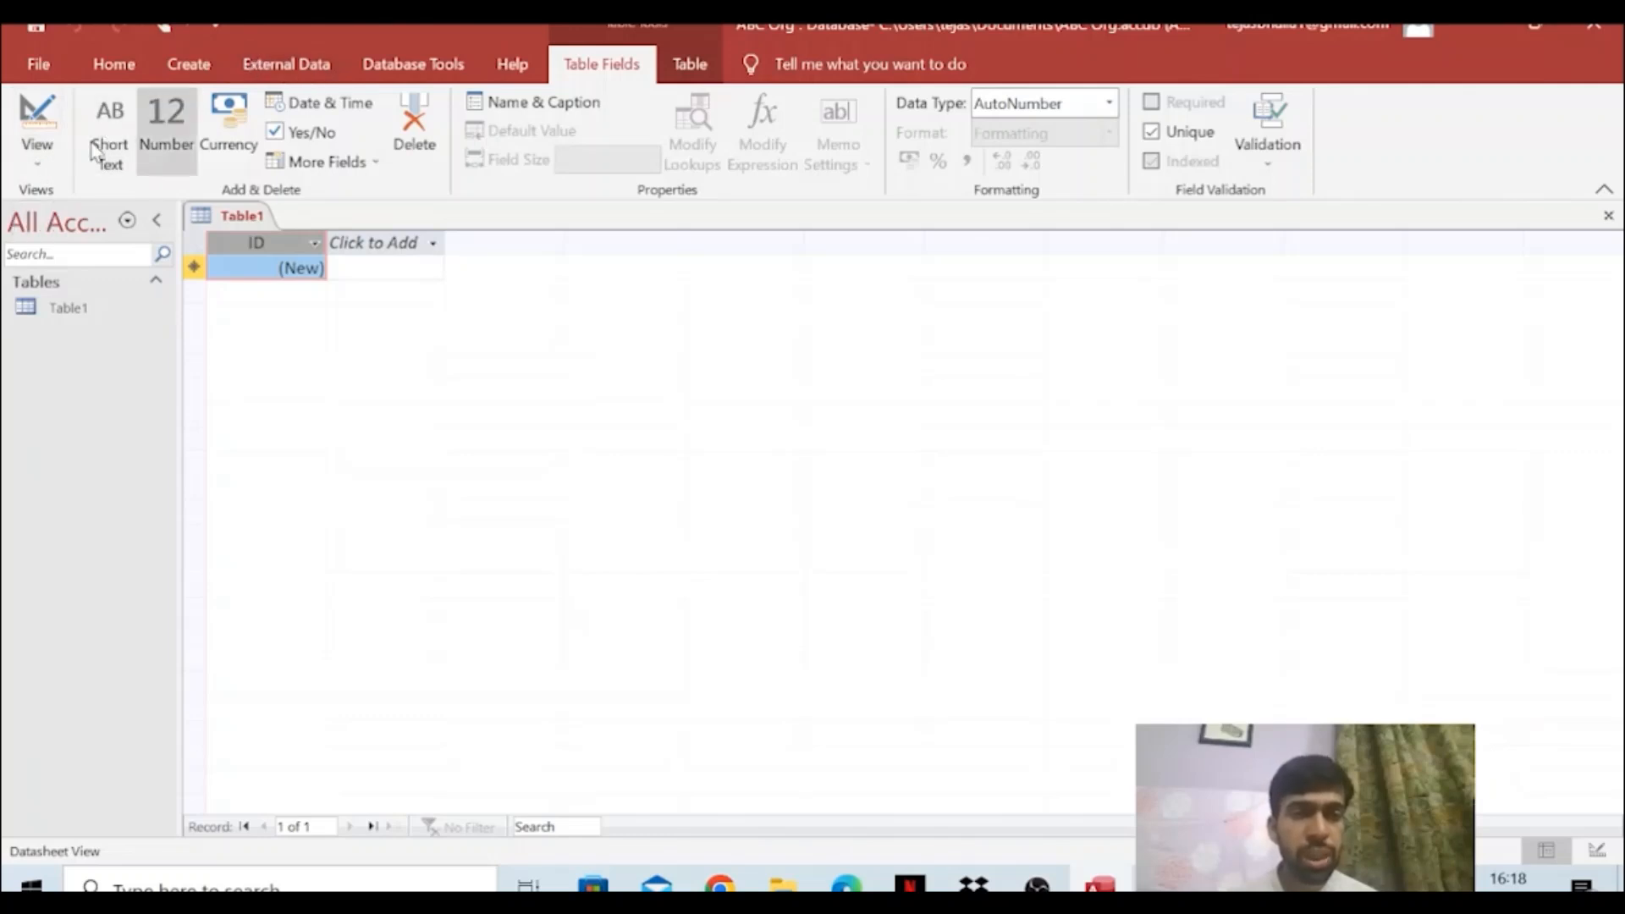
Switch the new table to Design View, saving it under the name Employee Details
left_click(53, 156)
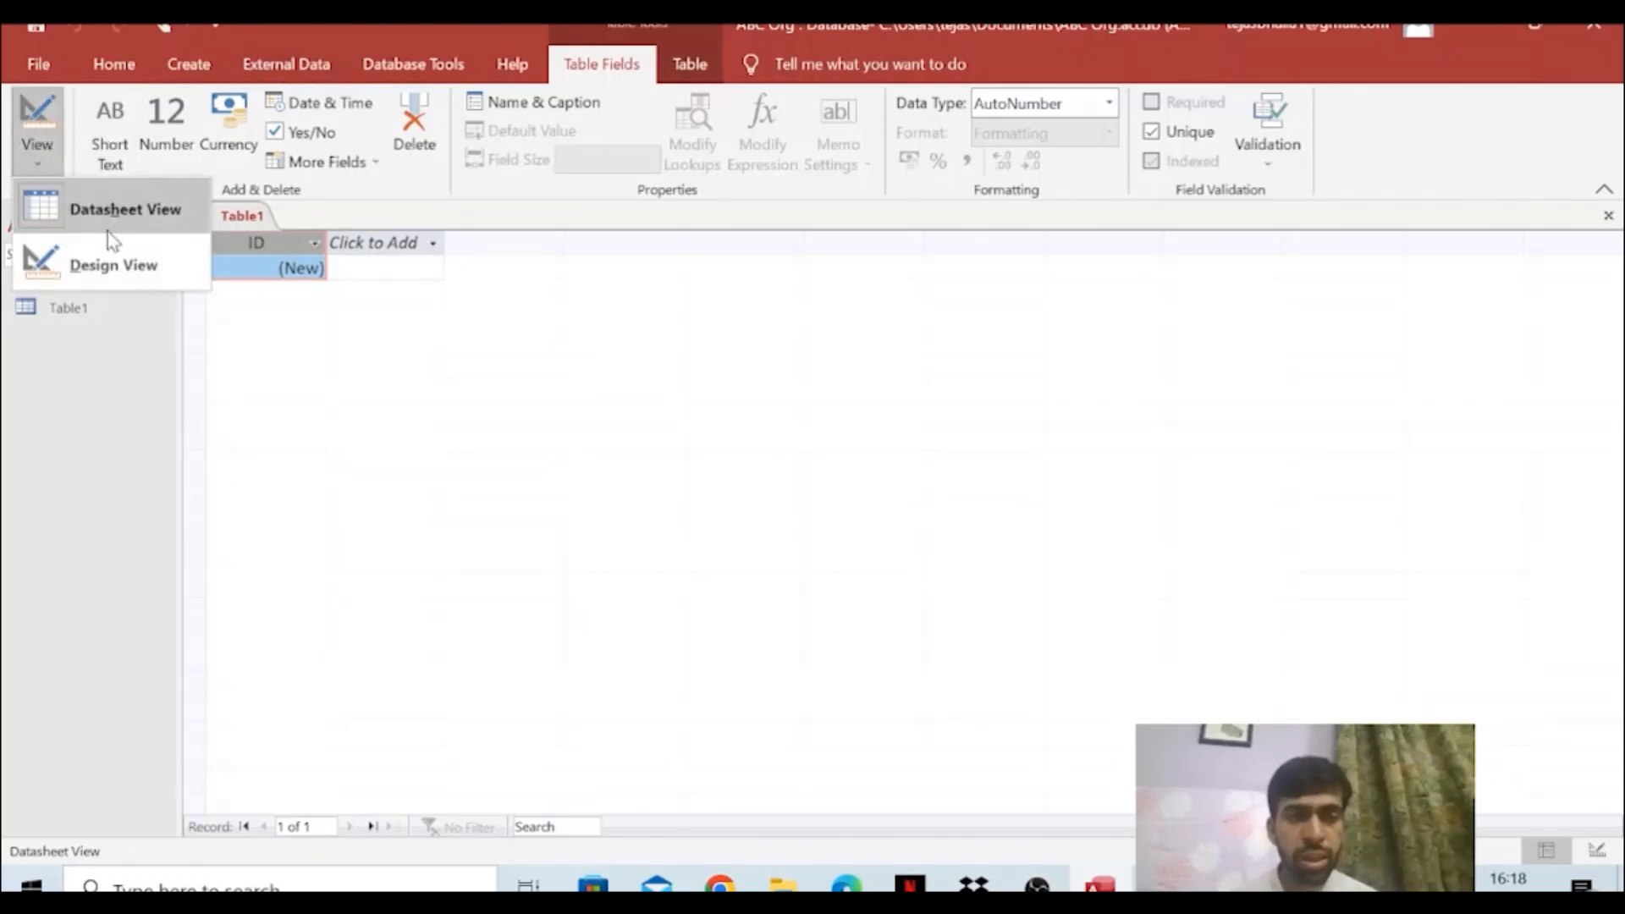
left_click(109, 262)
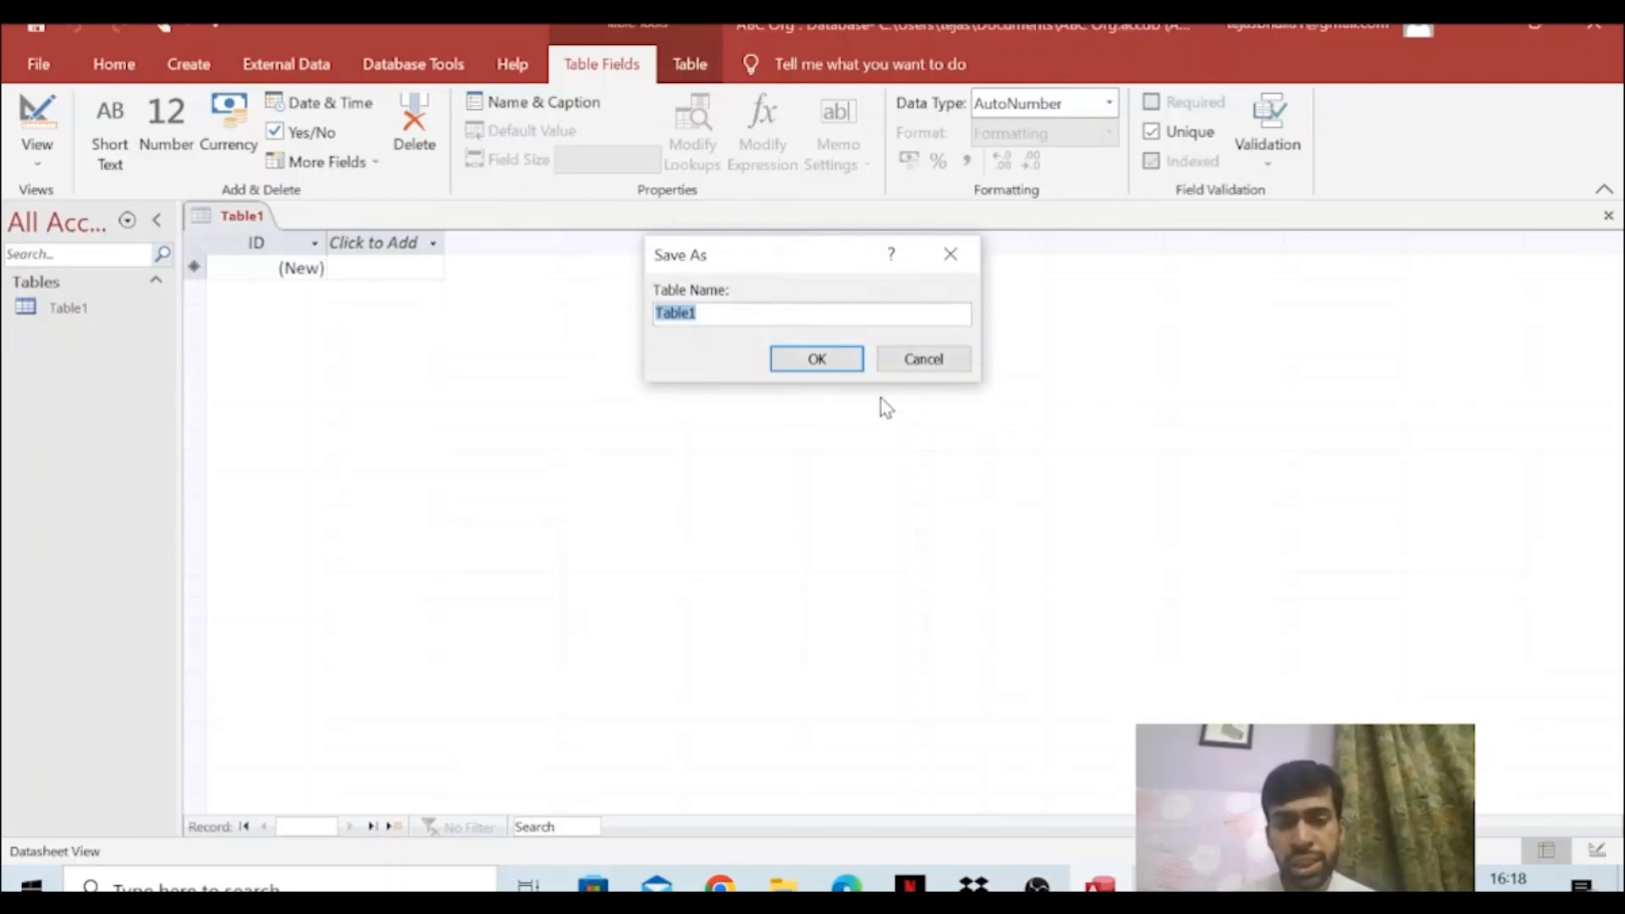
key("BackSpace")
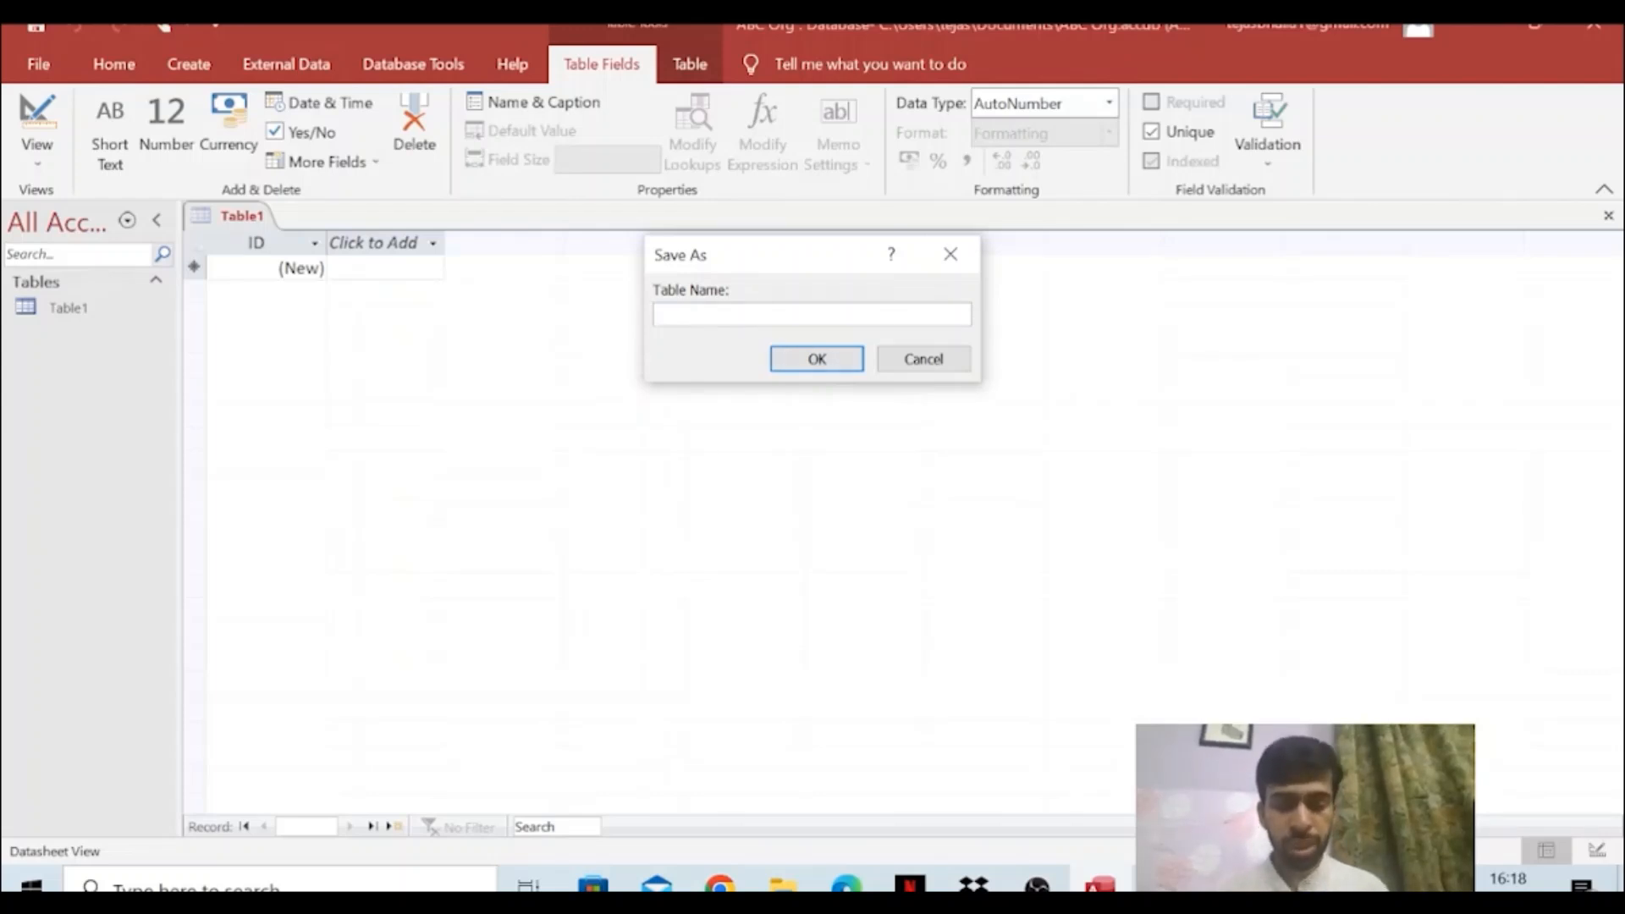
type("Employee")
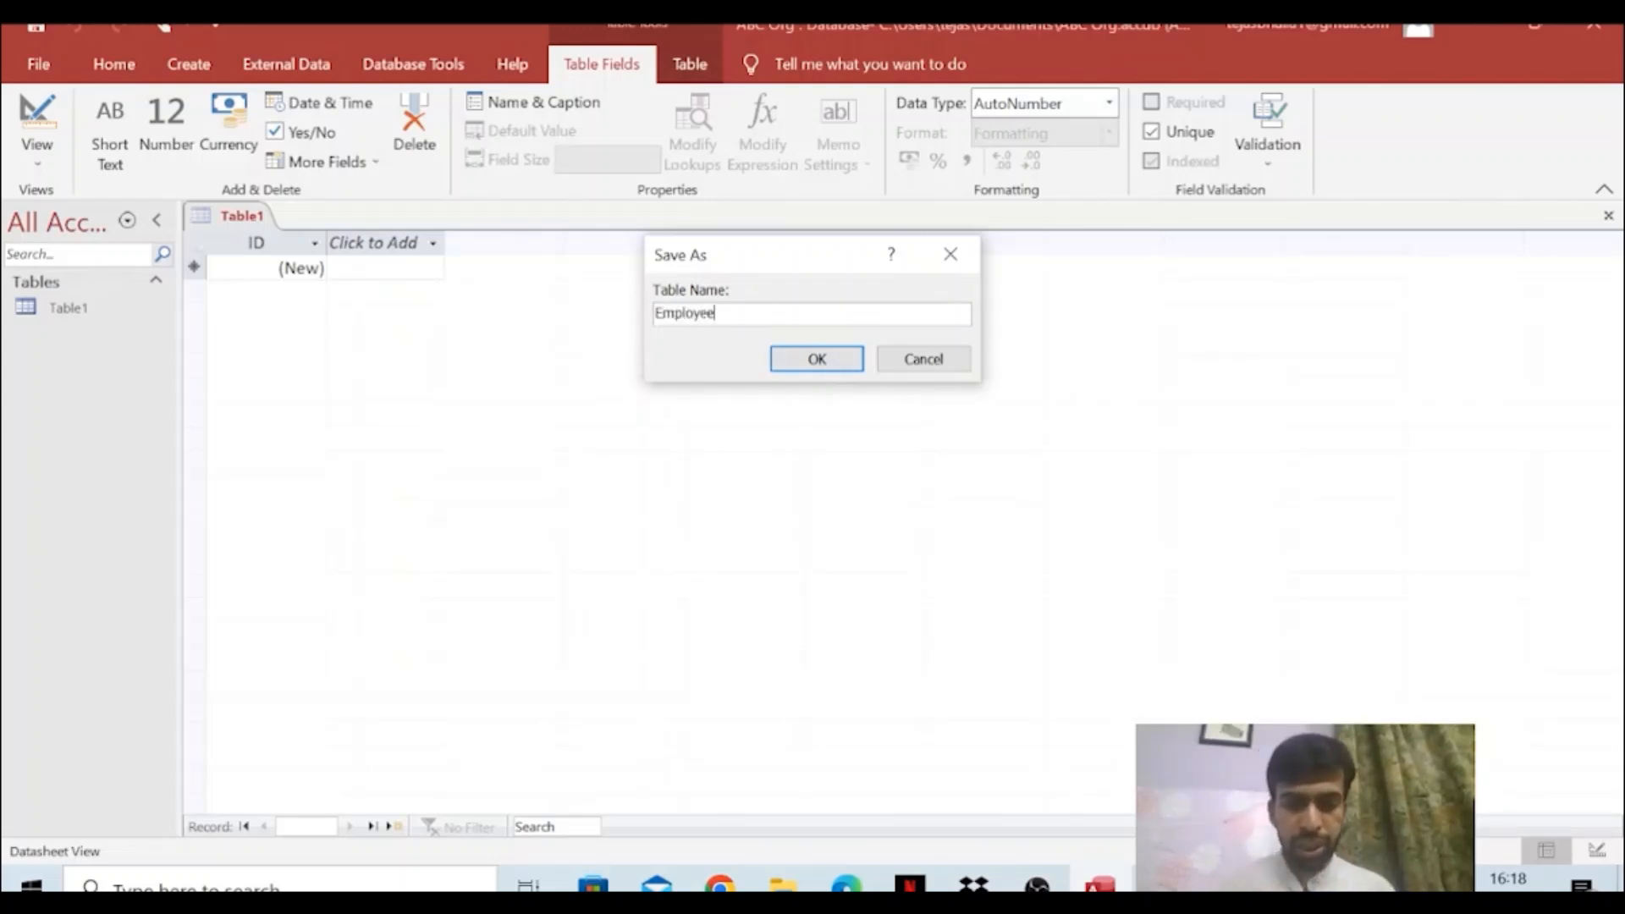
type(" Details")
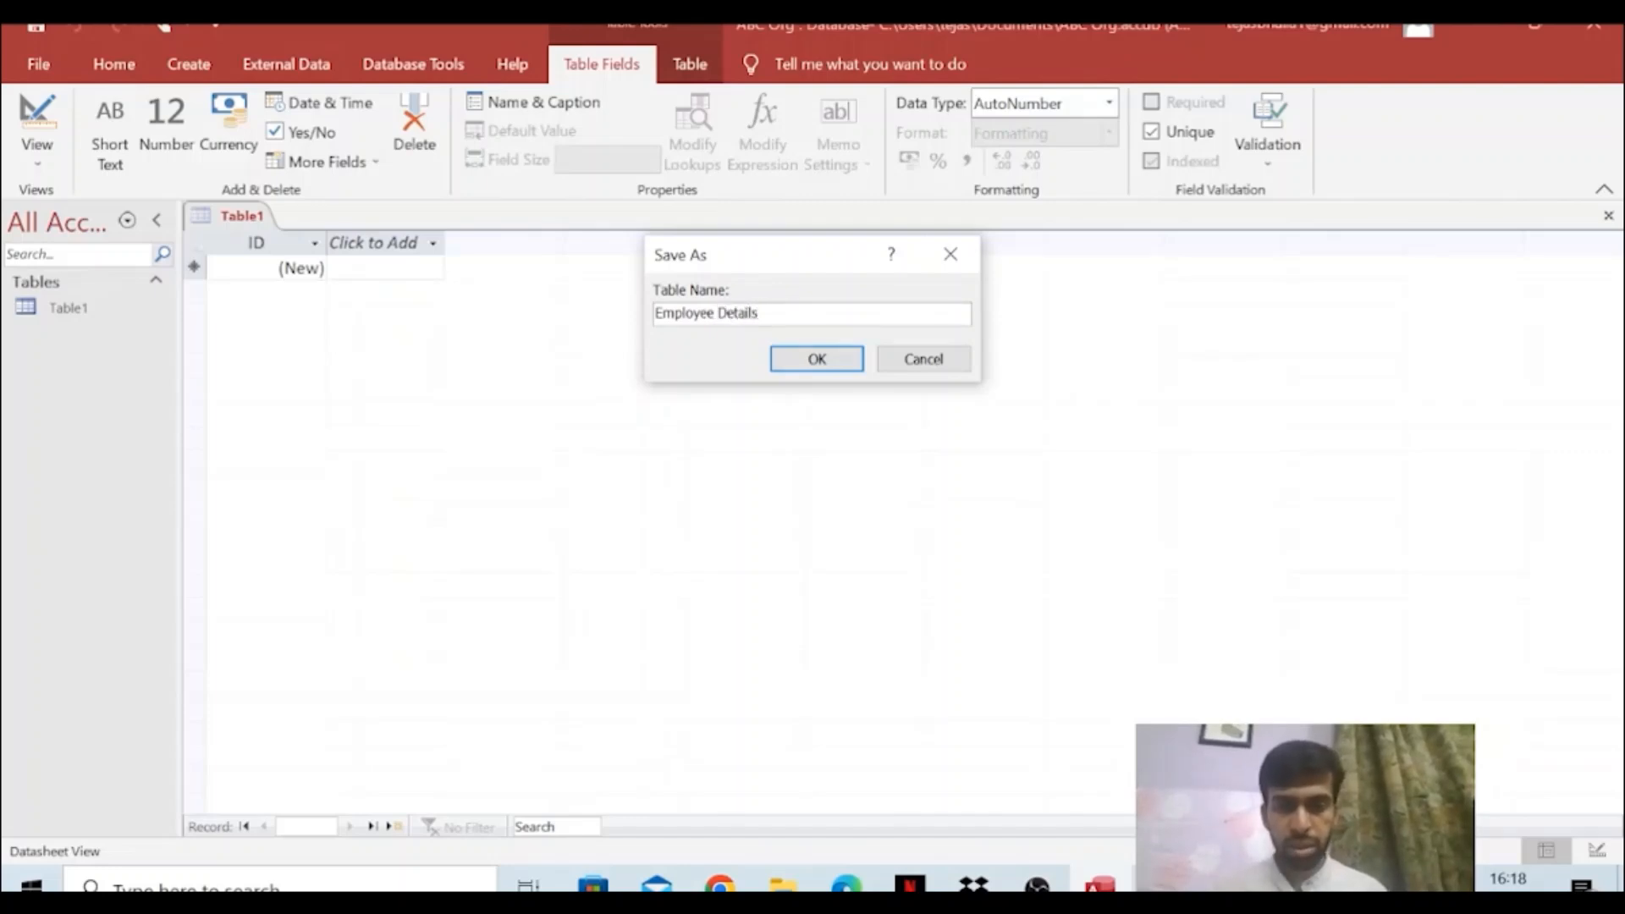
left_click(793, 348)
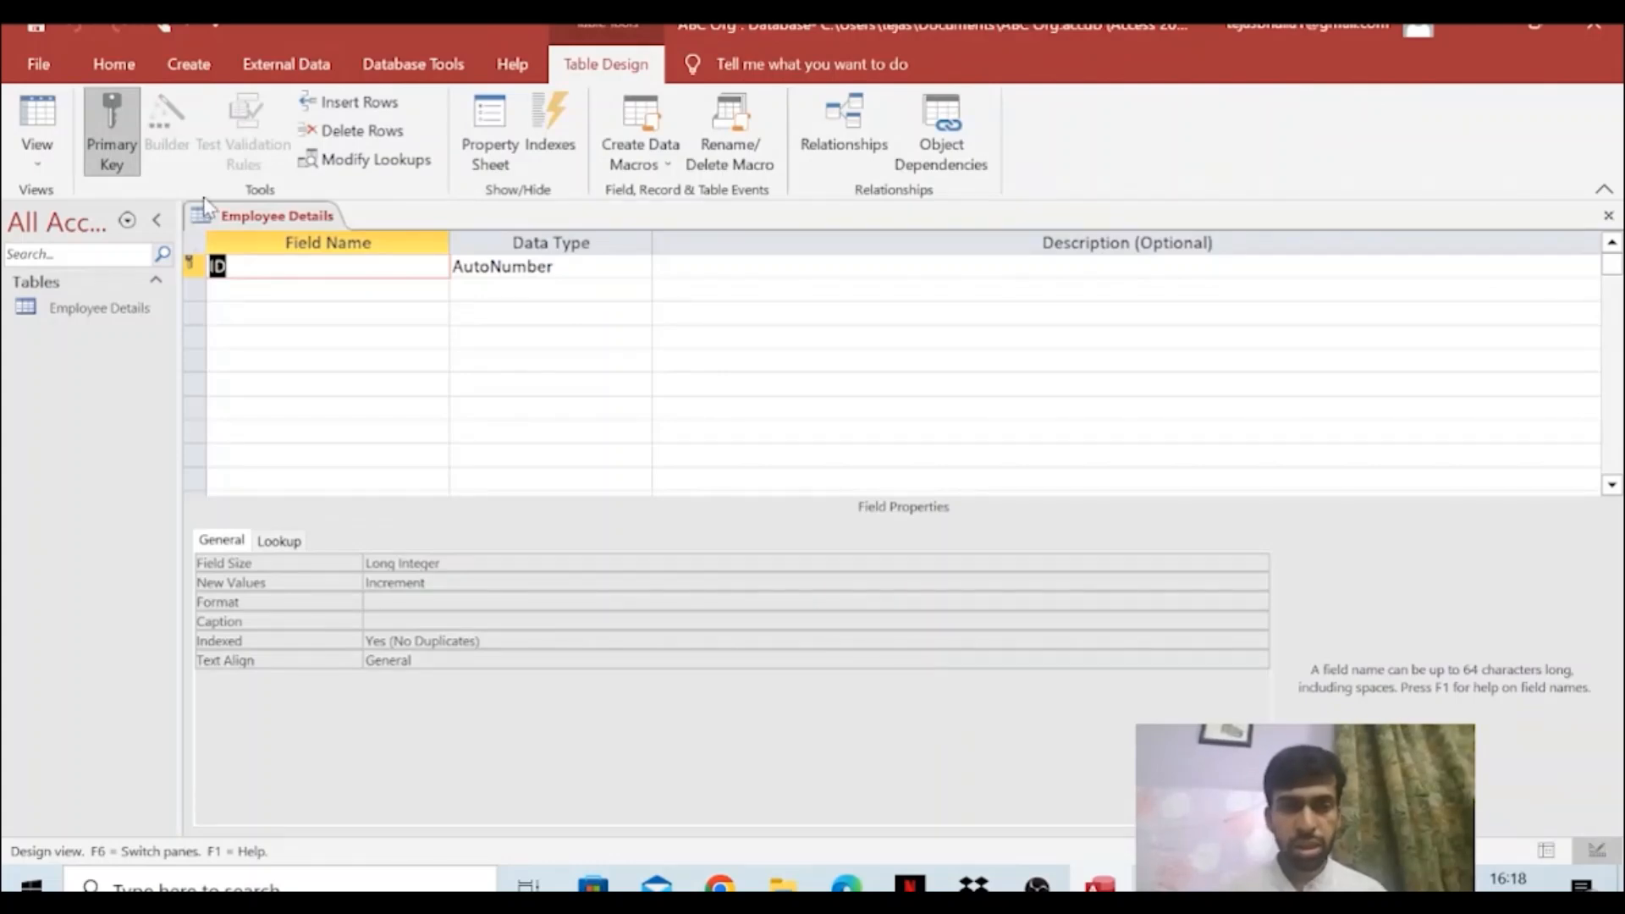
Open the Employee Details table in Datasheet View and add a Short Text field named EName after ID
double_click(120, 312)
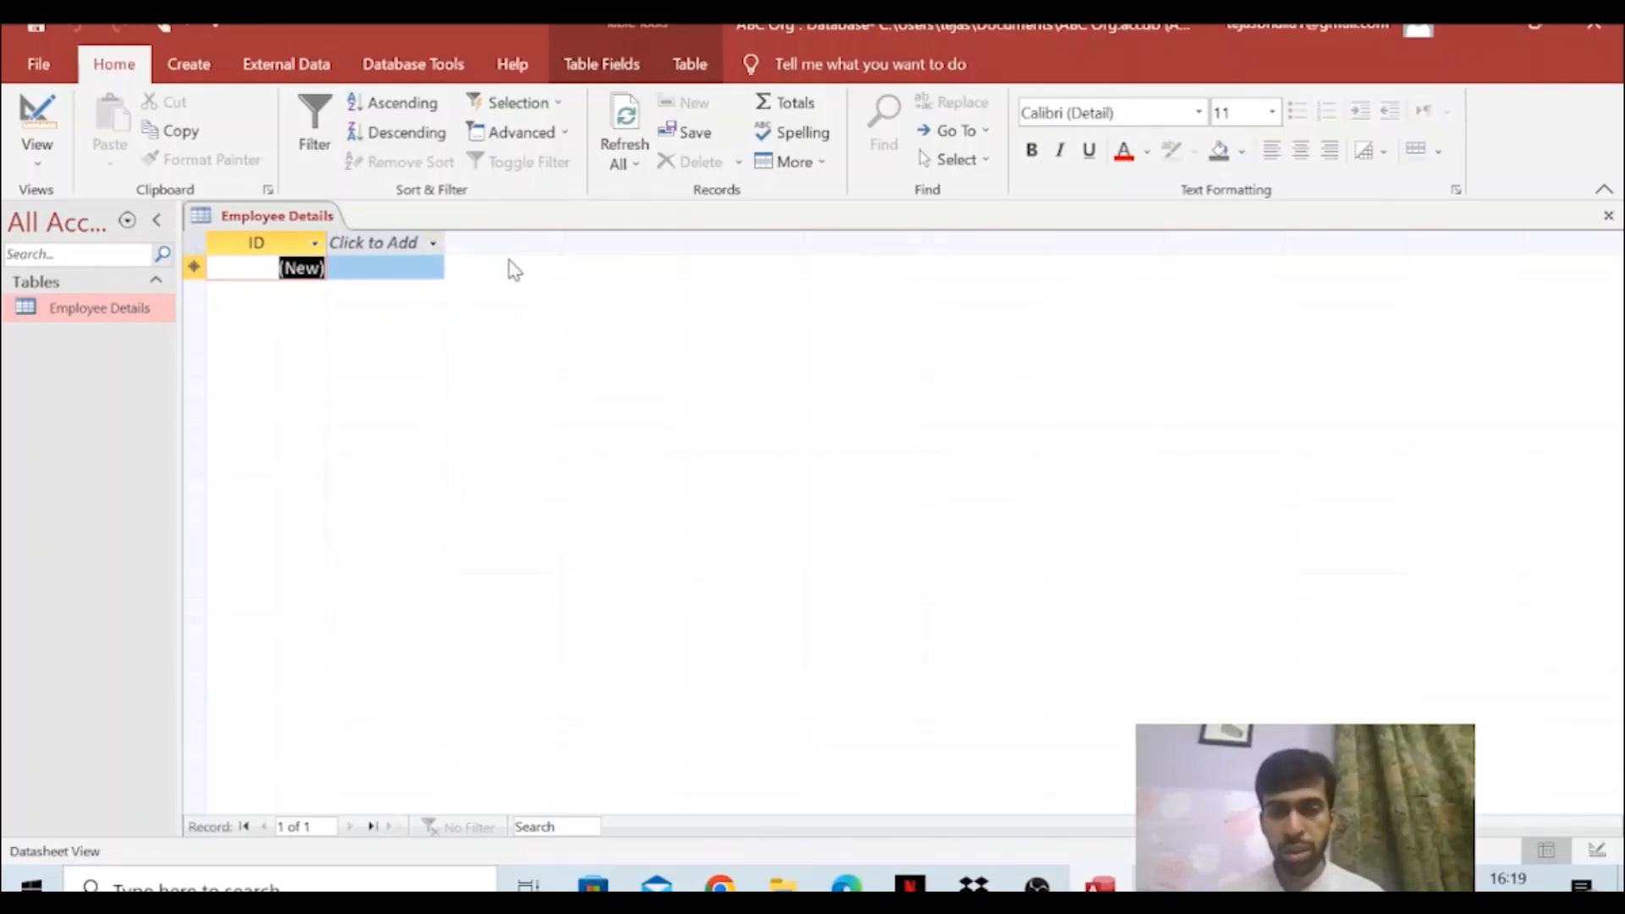
left_click(423, 247)
left_click(424, 245)
left_click(425, 245)
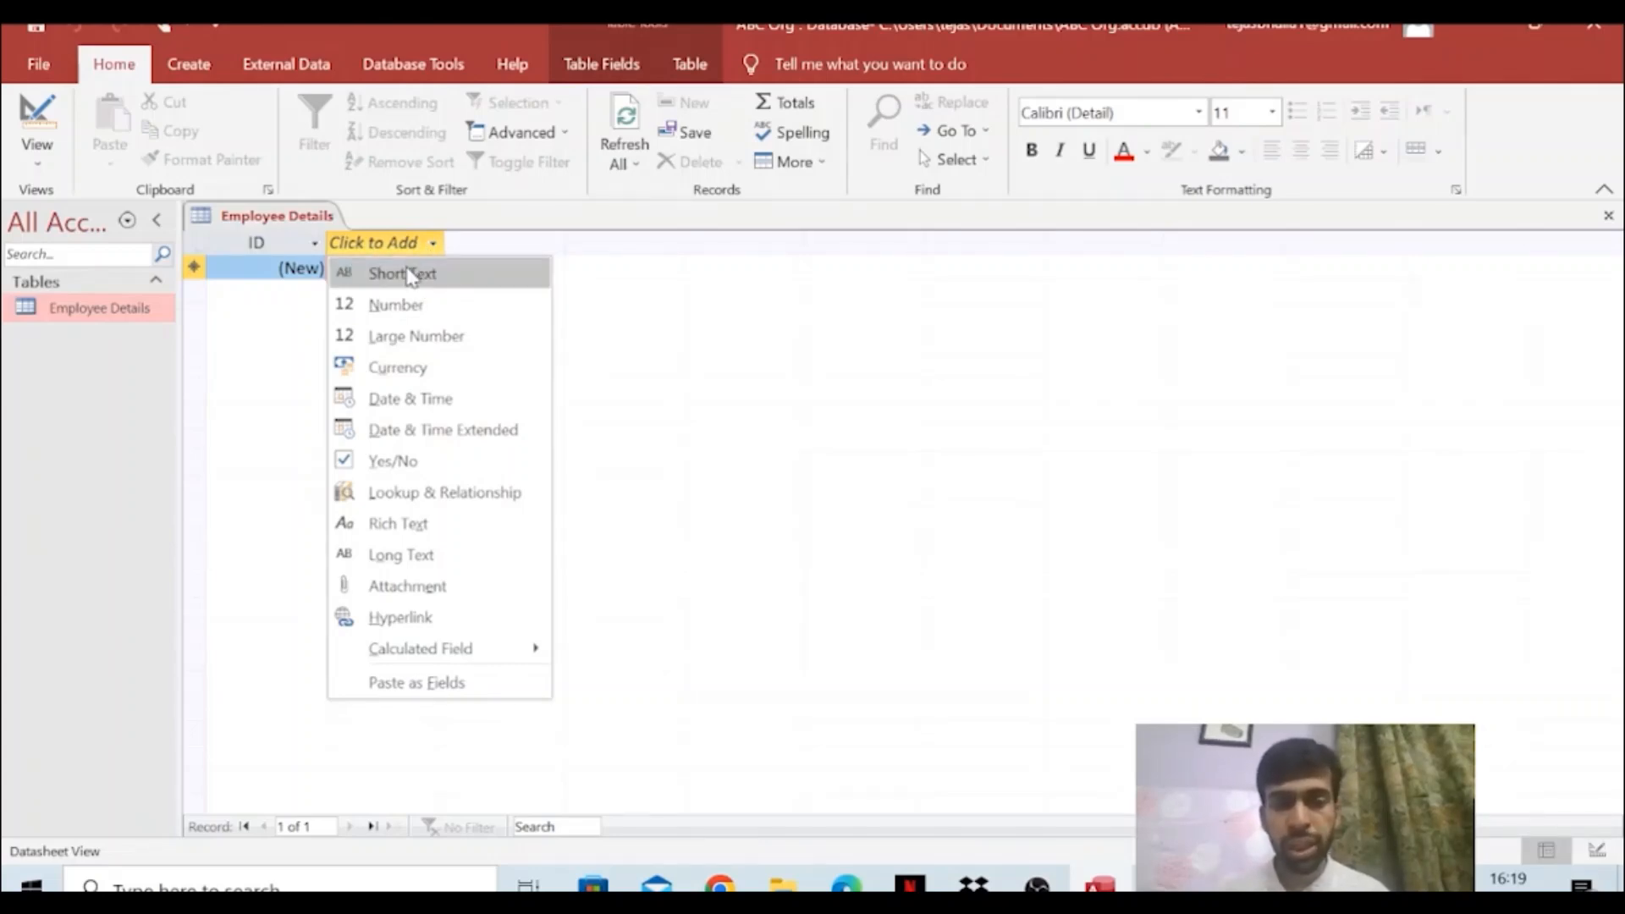
left_click(409, 276)
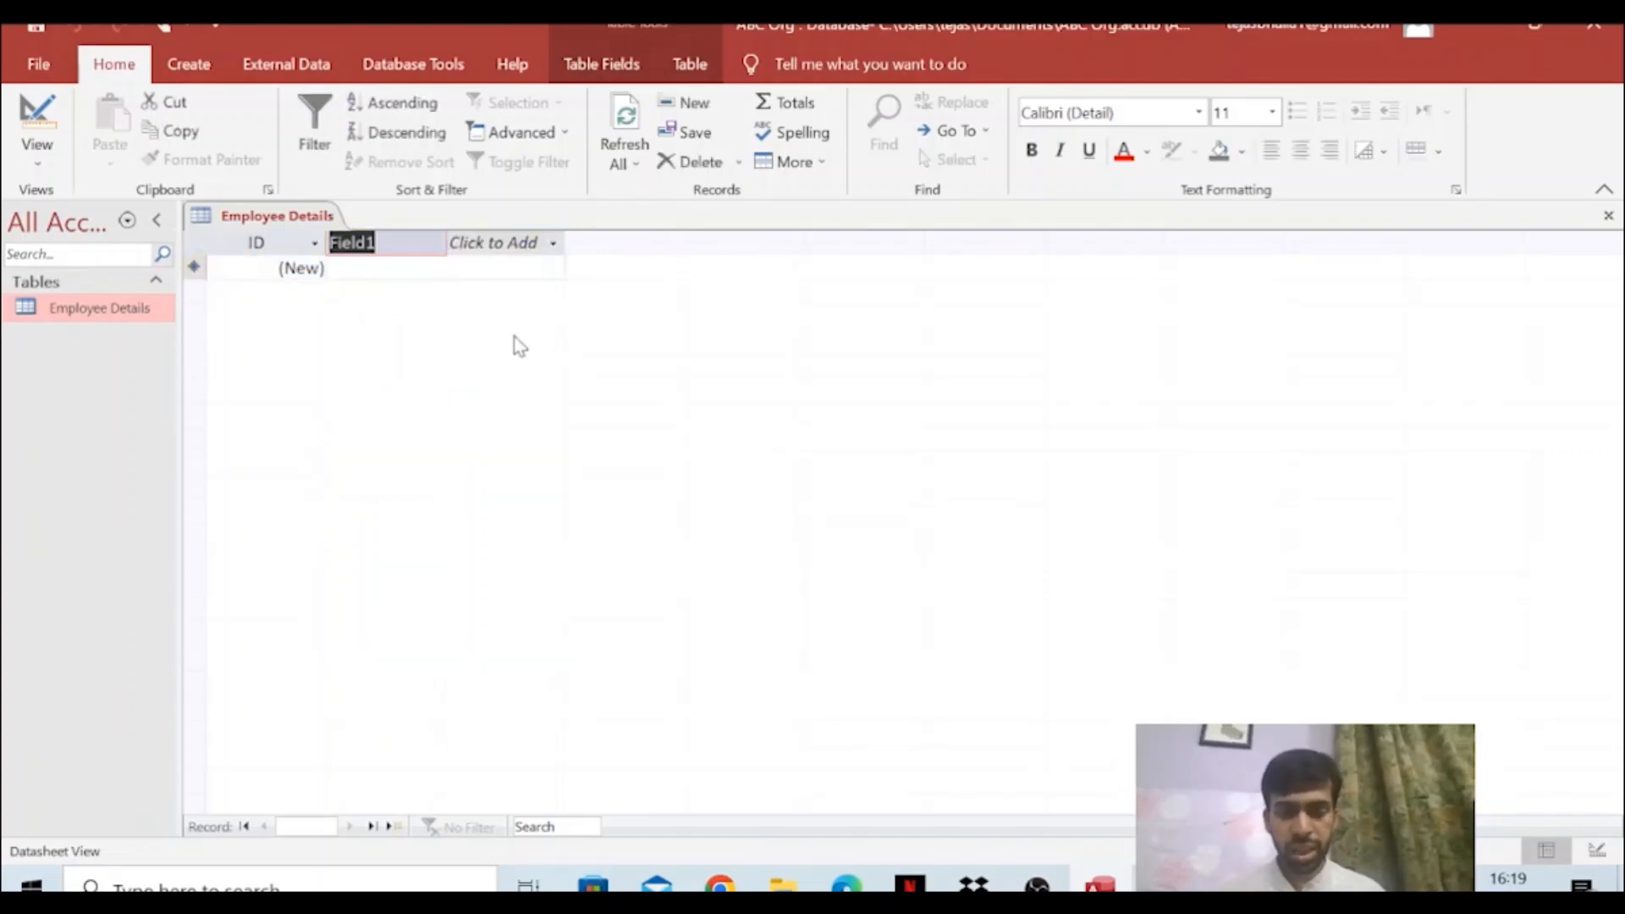
type("EName")
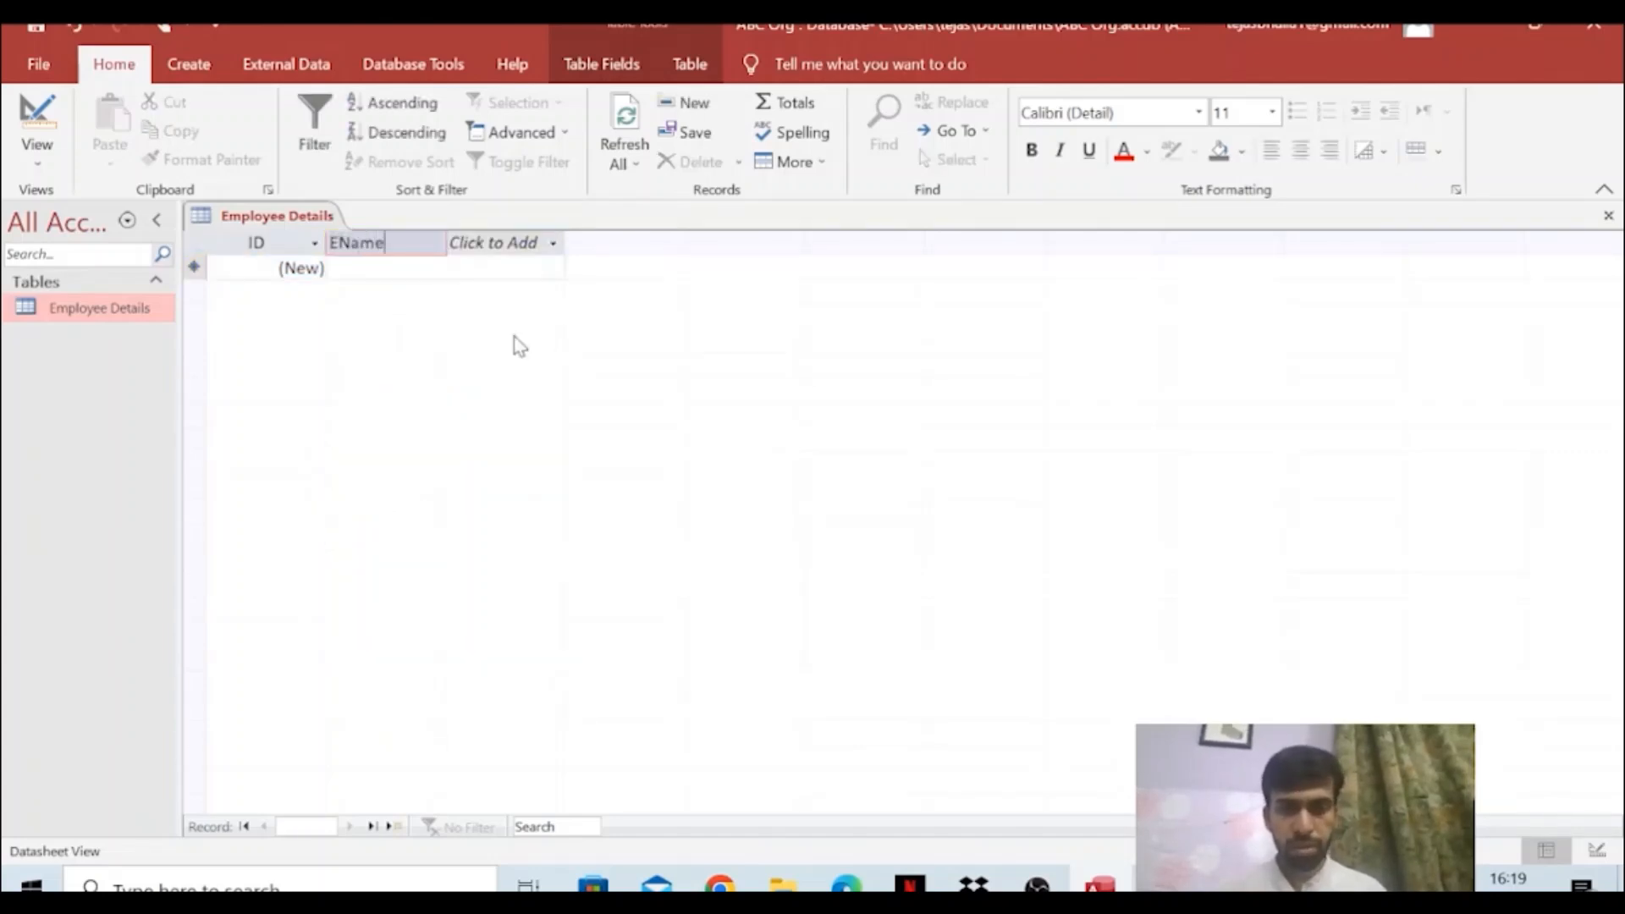
left_click(479, 245)
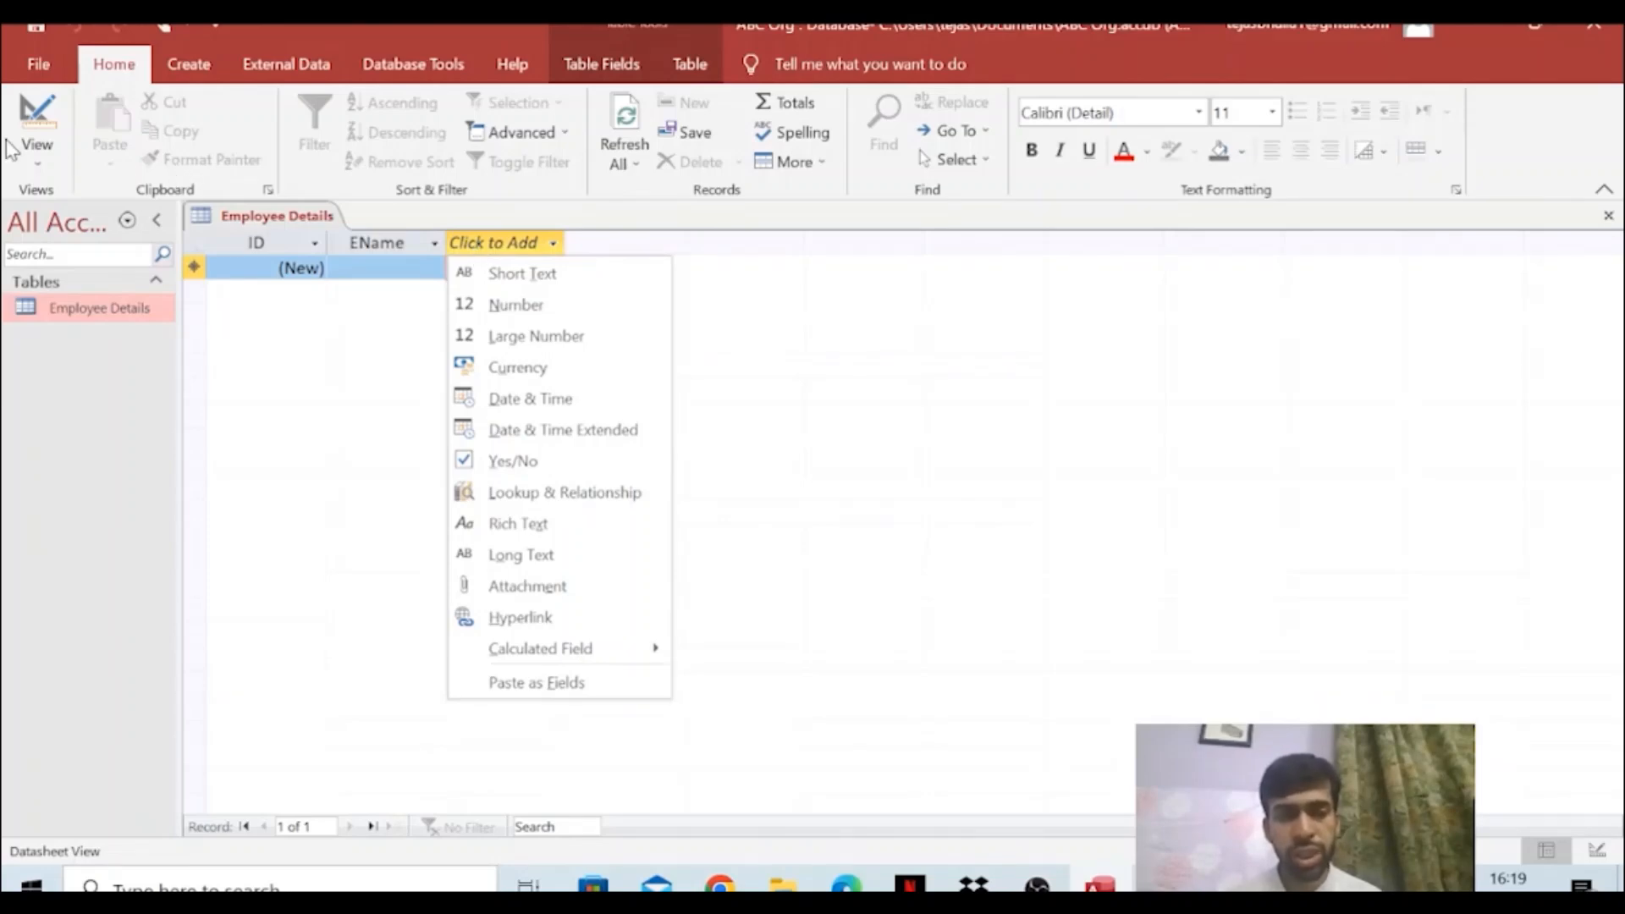
Switch the Employee Details table to Design View and look at the data type choices of the EName field
left_click(39, 165)
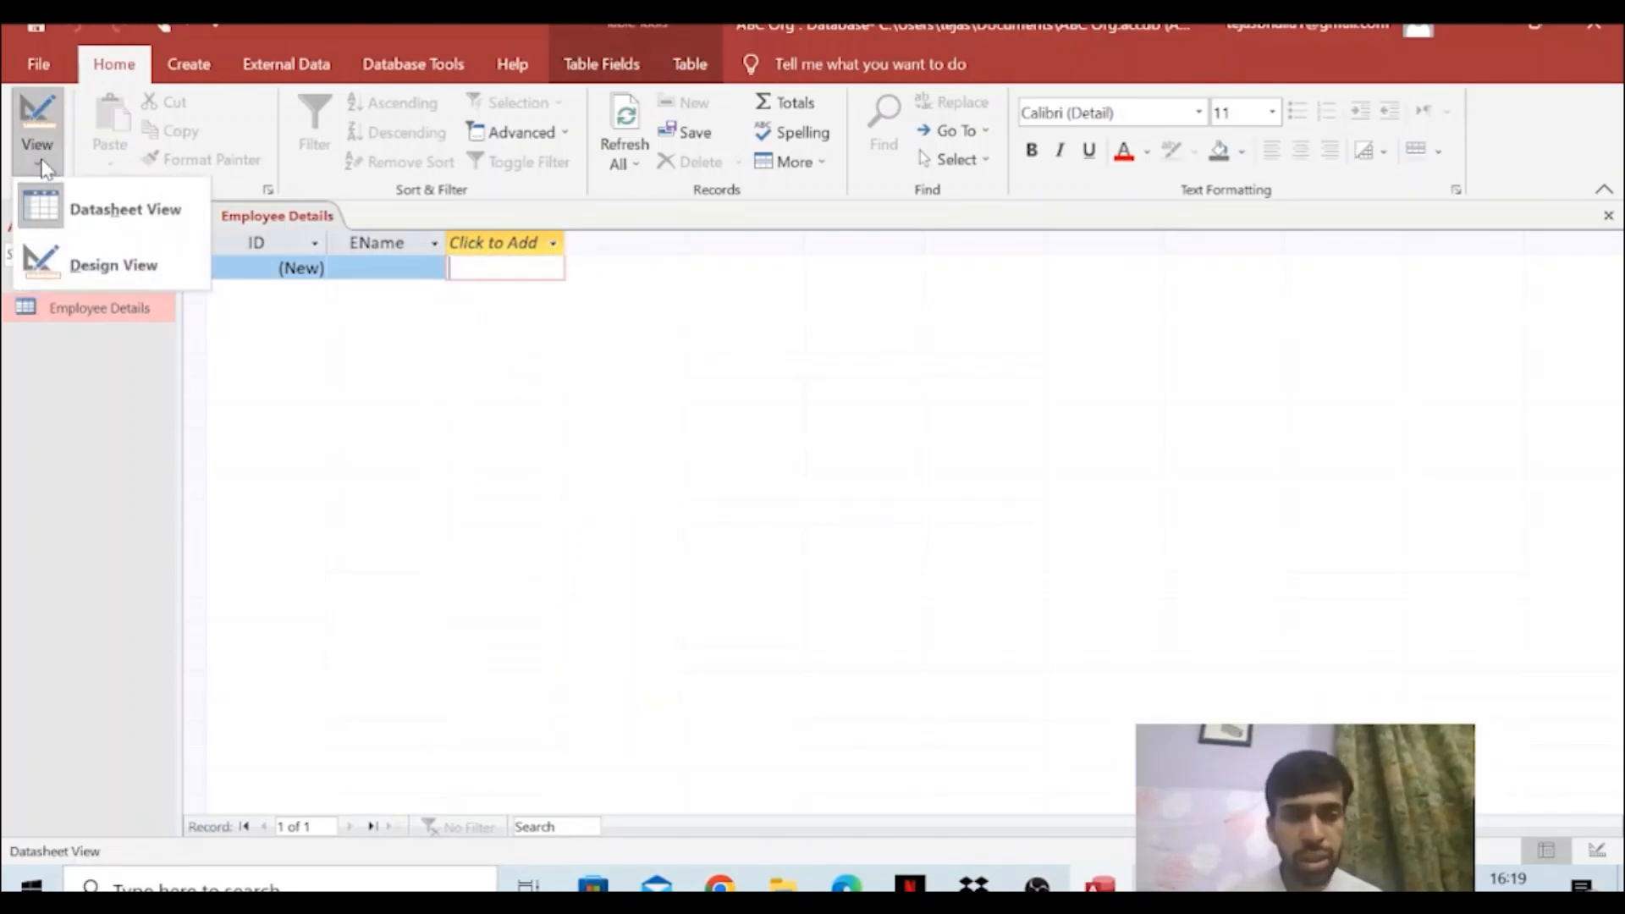
left_click(61, 264)
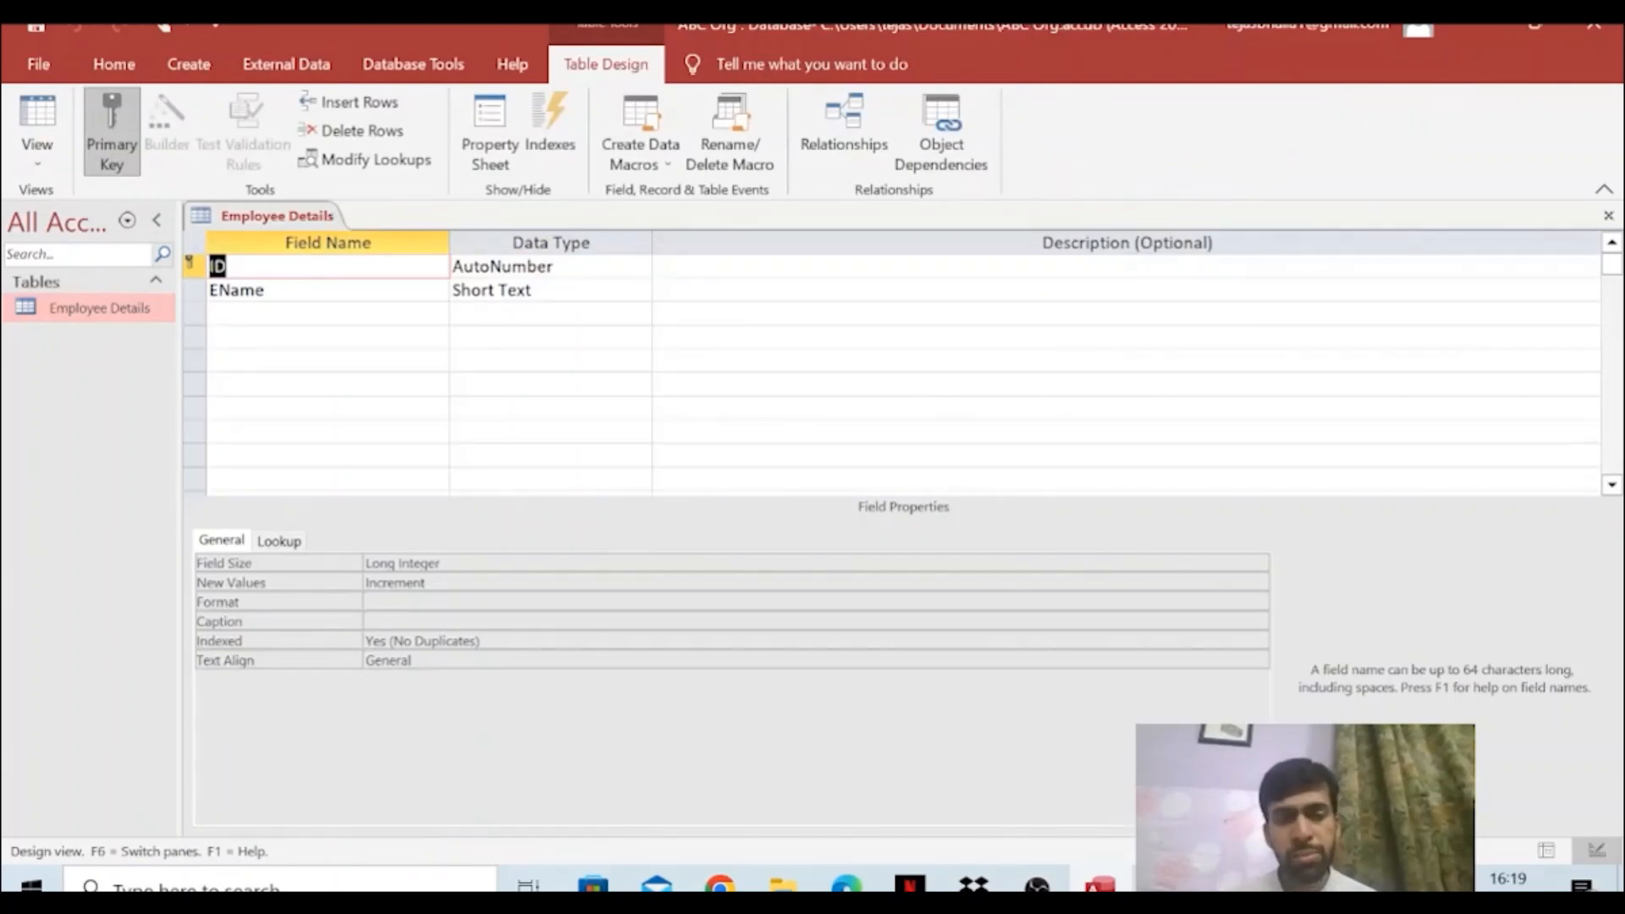
left_click(271, 314)
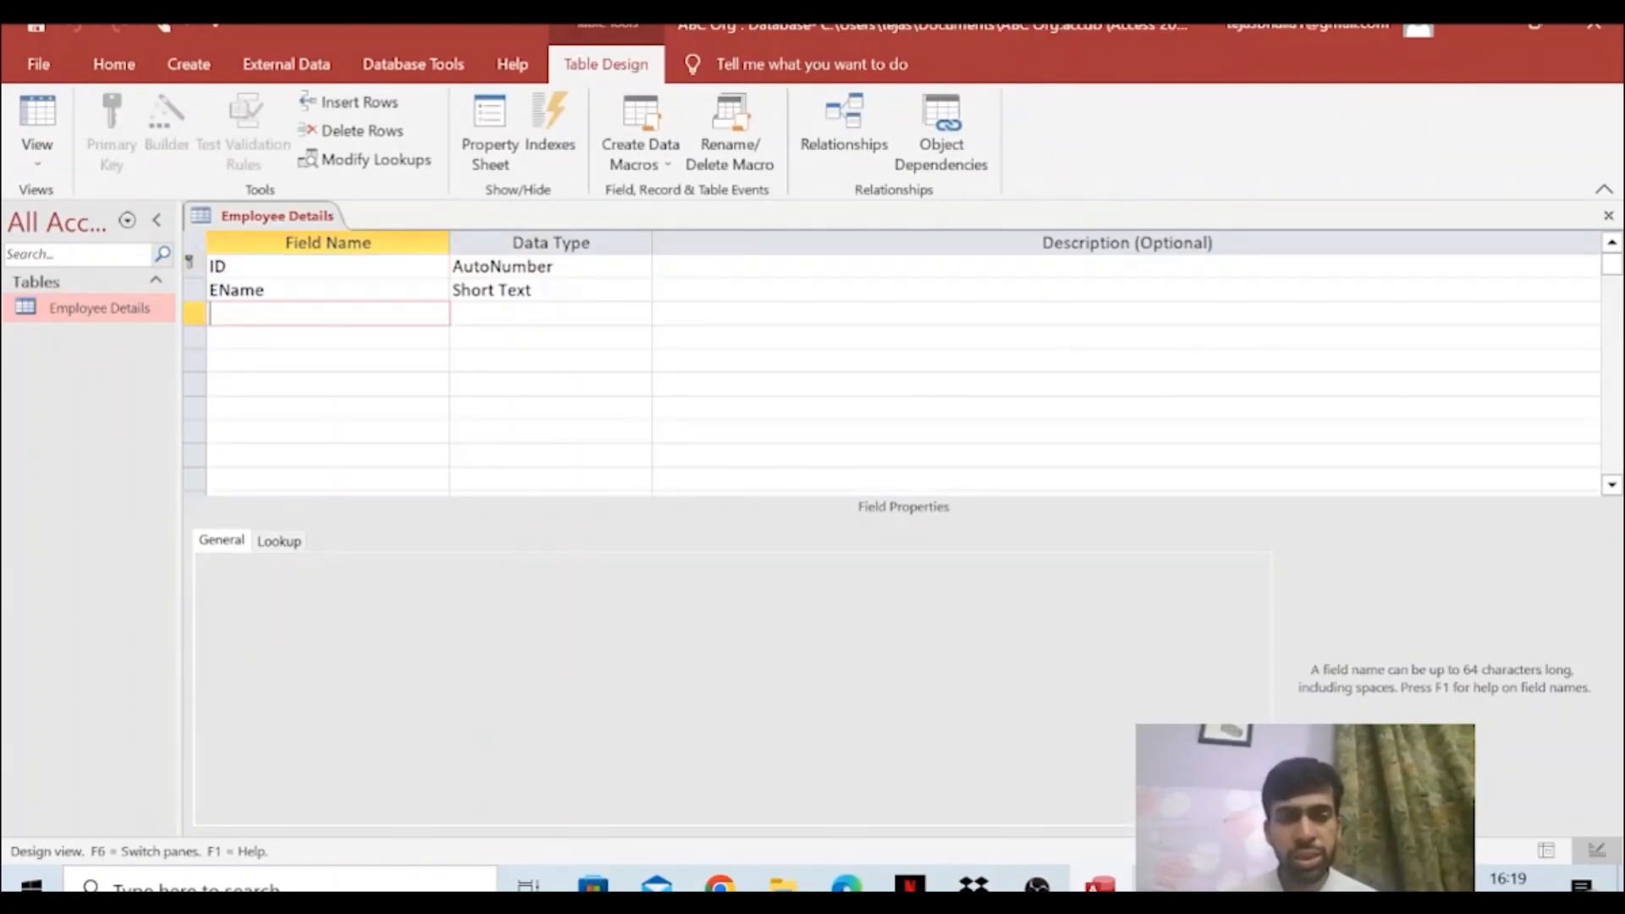
left_click(461, 290)
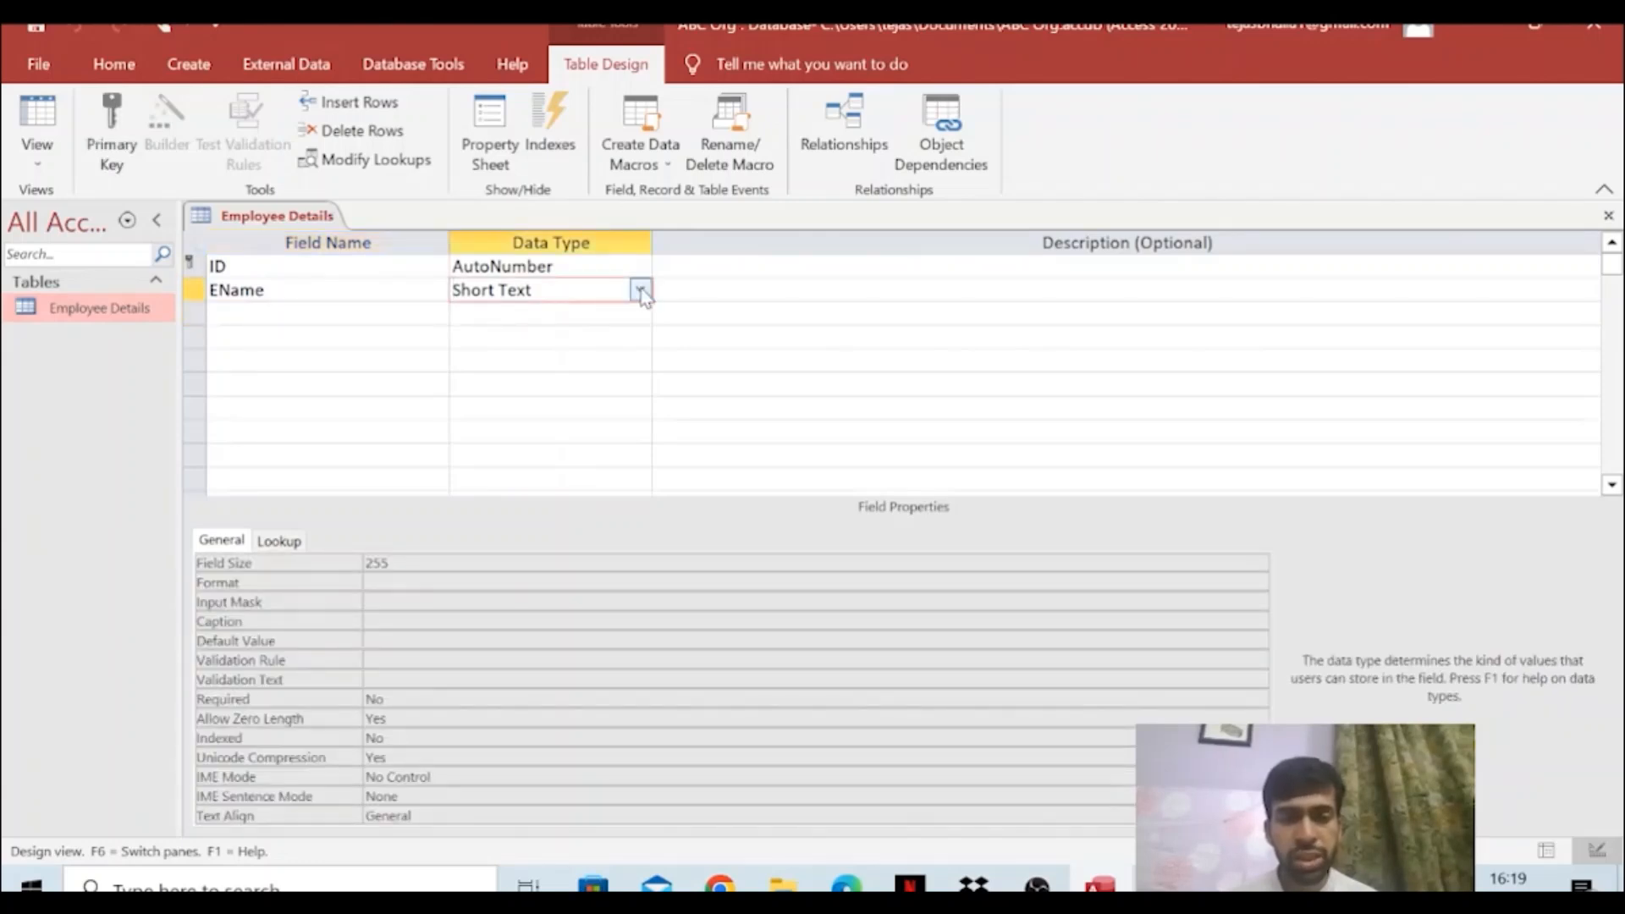
left_click(641, 291)
left_click(641, 291)
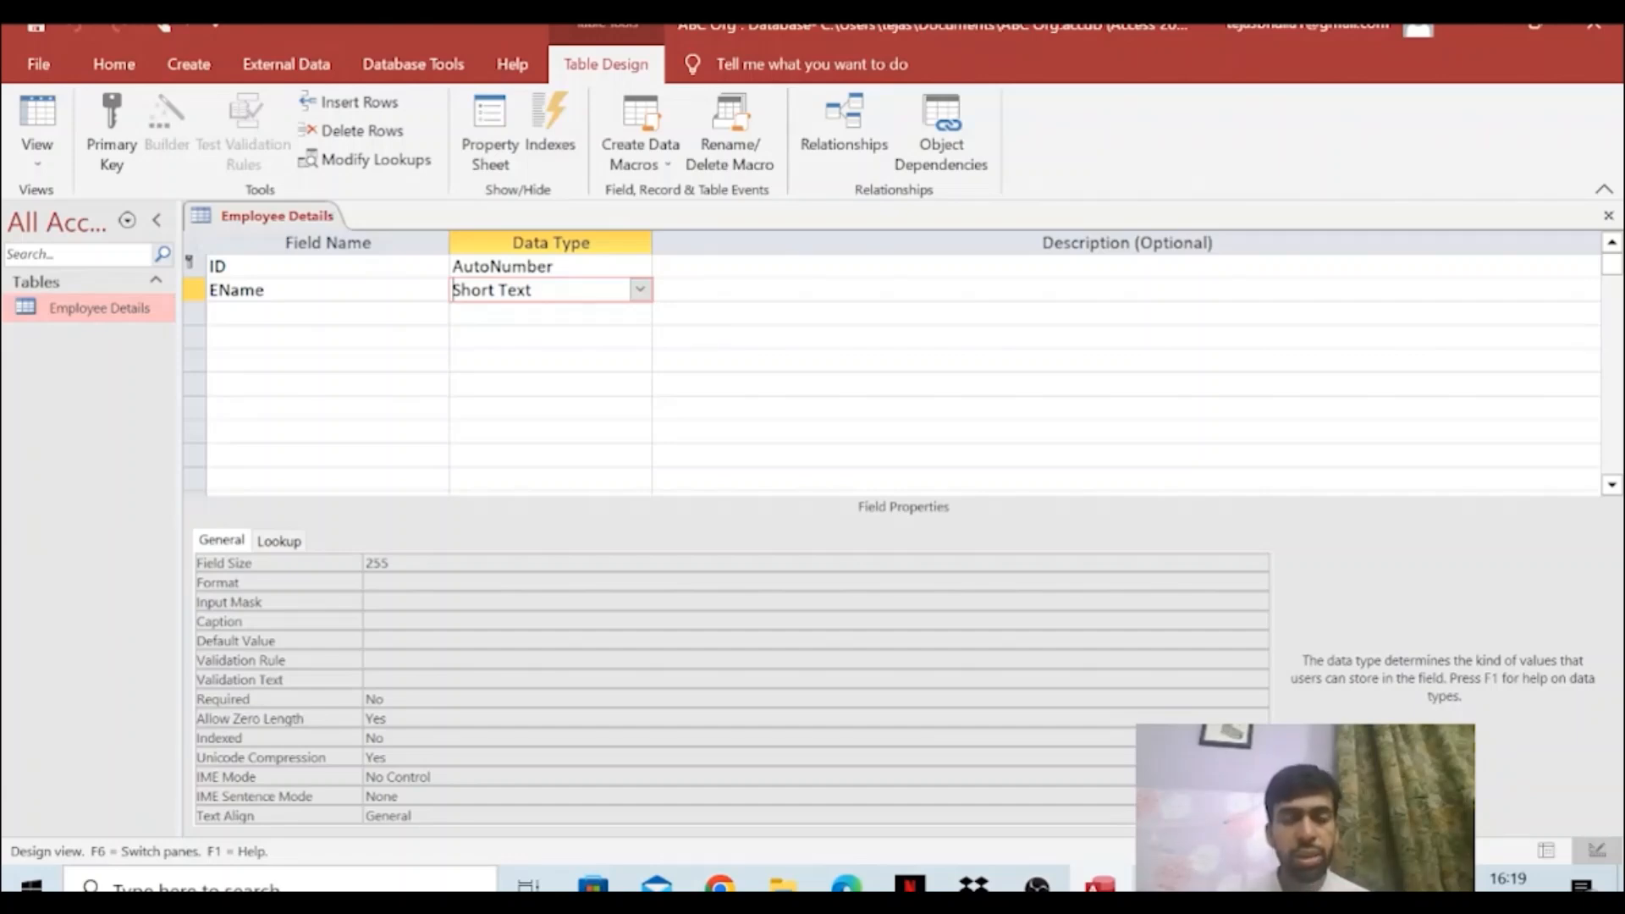
Add a field named Date of Joining below EName with the Date/Time data type
left_click(328, 313)
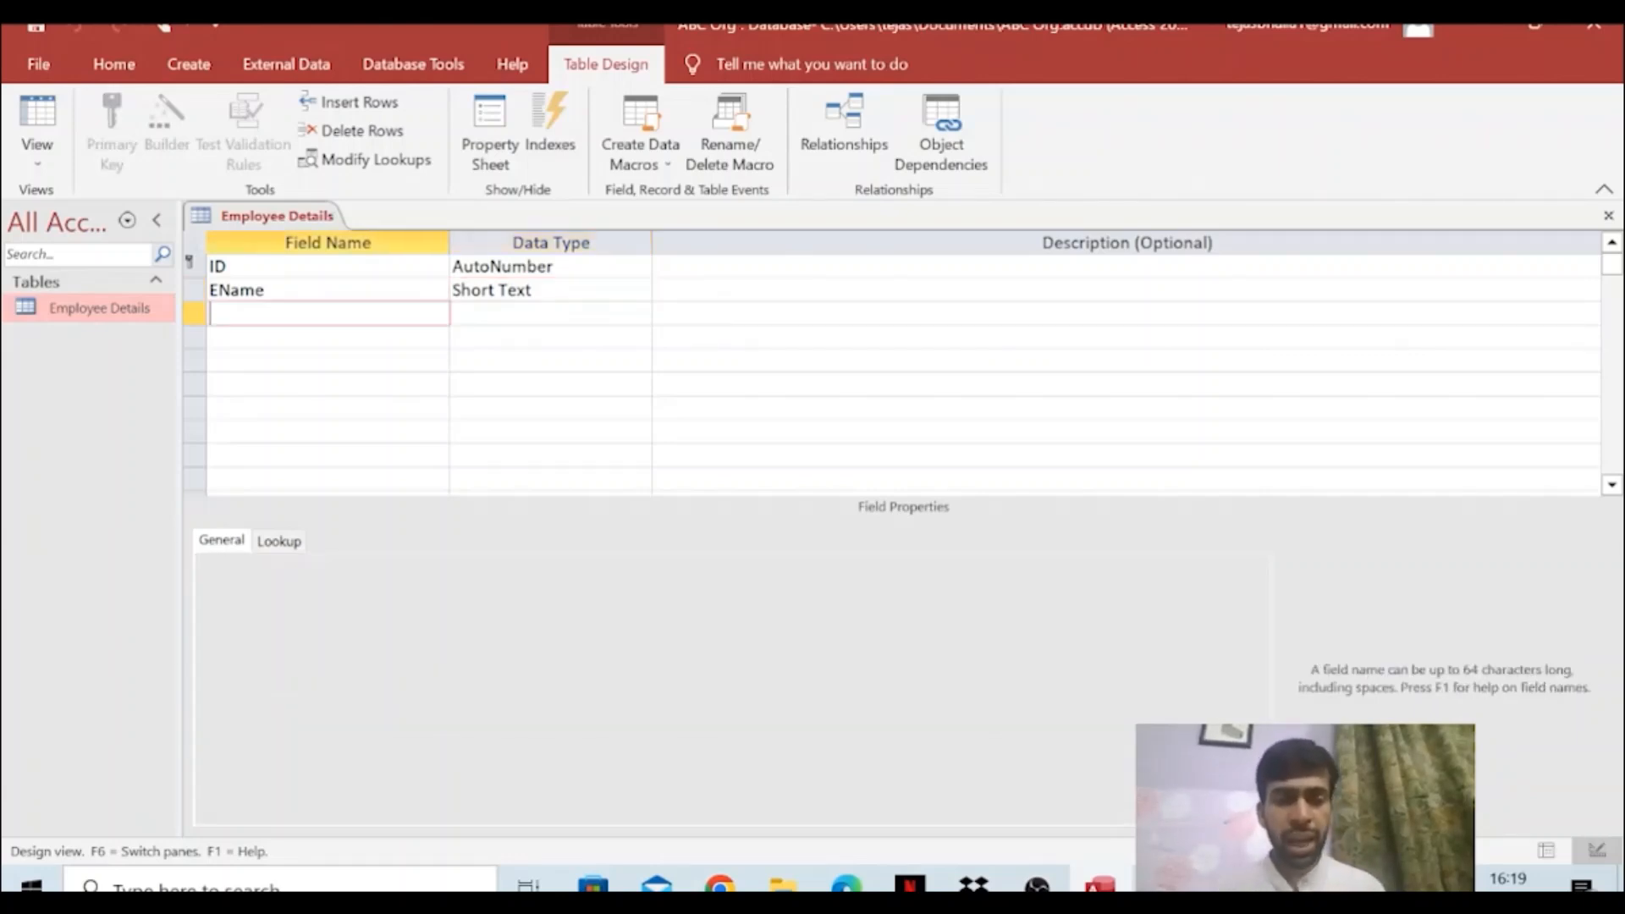
type("Date of J")
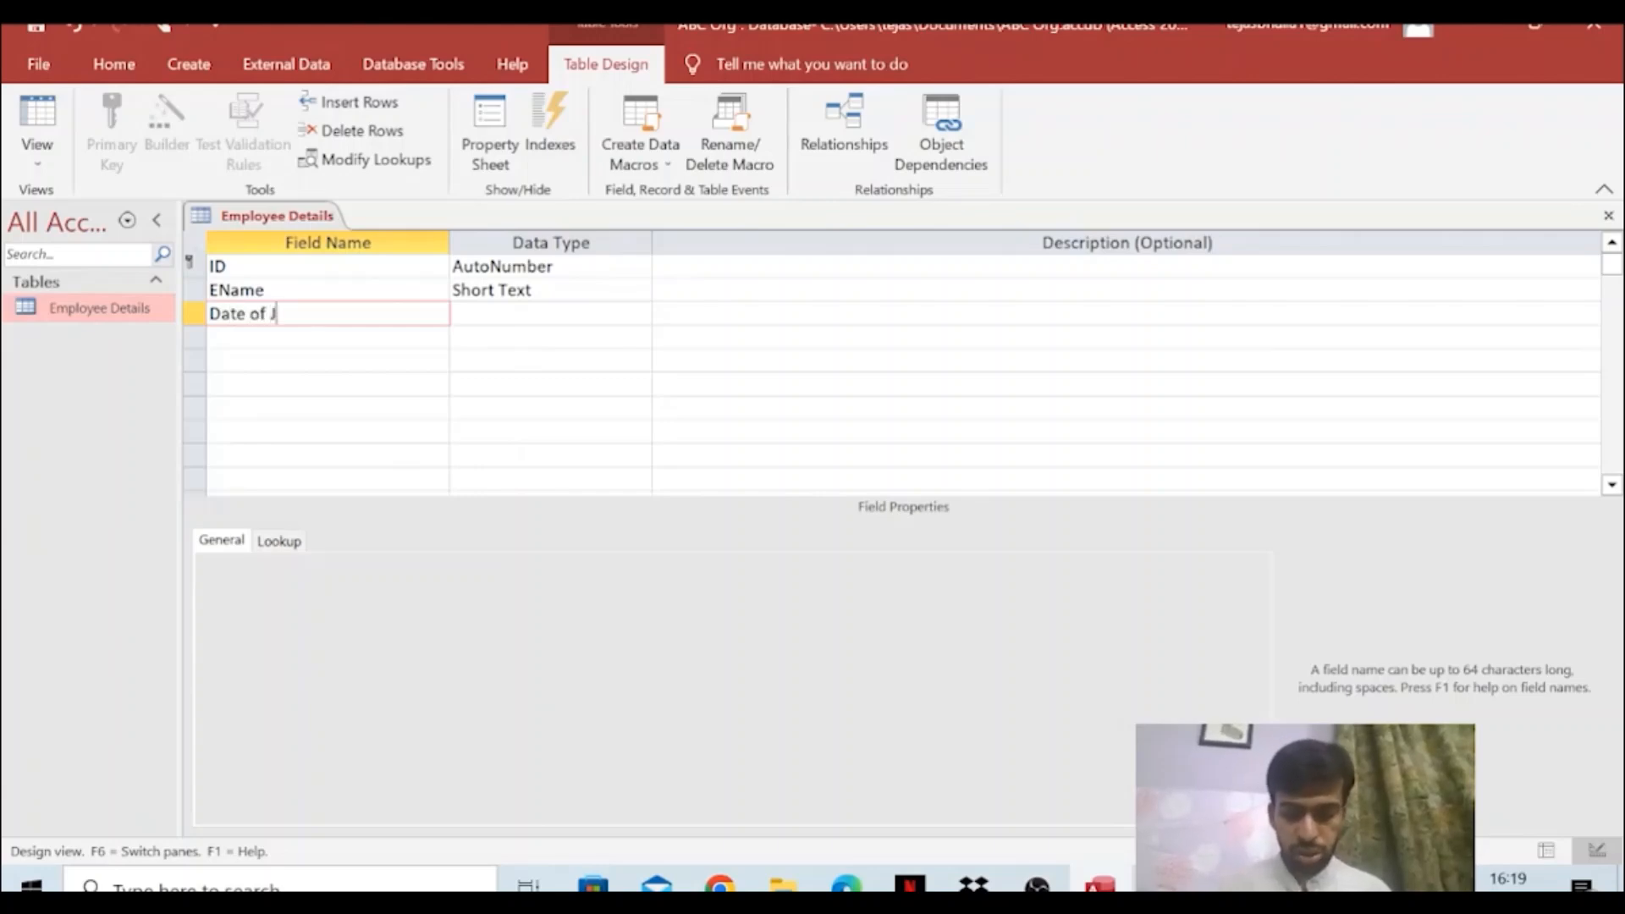
key("BackSpace")
type("Joining")
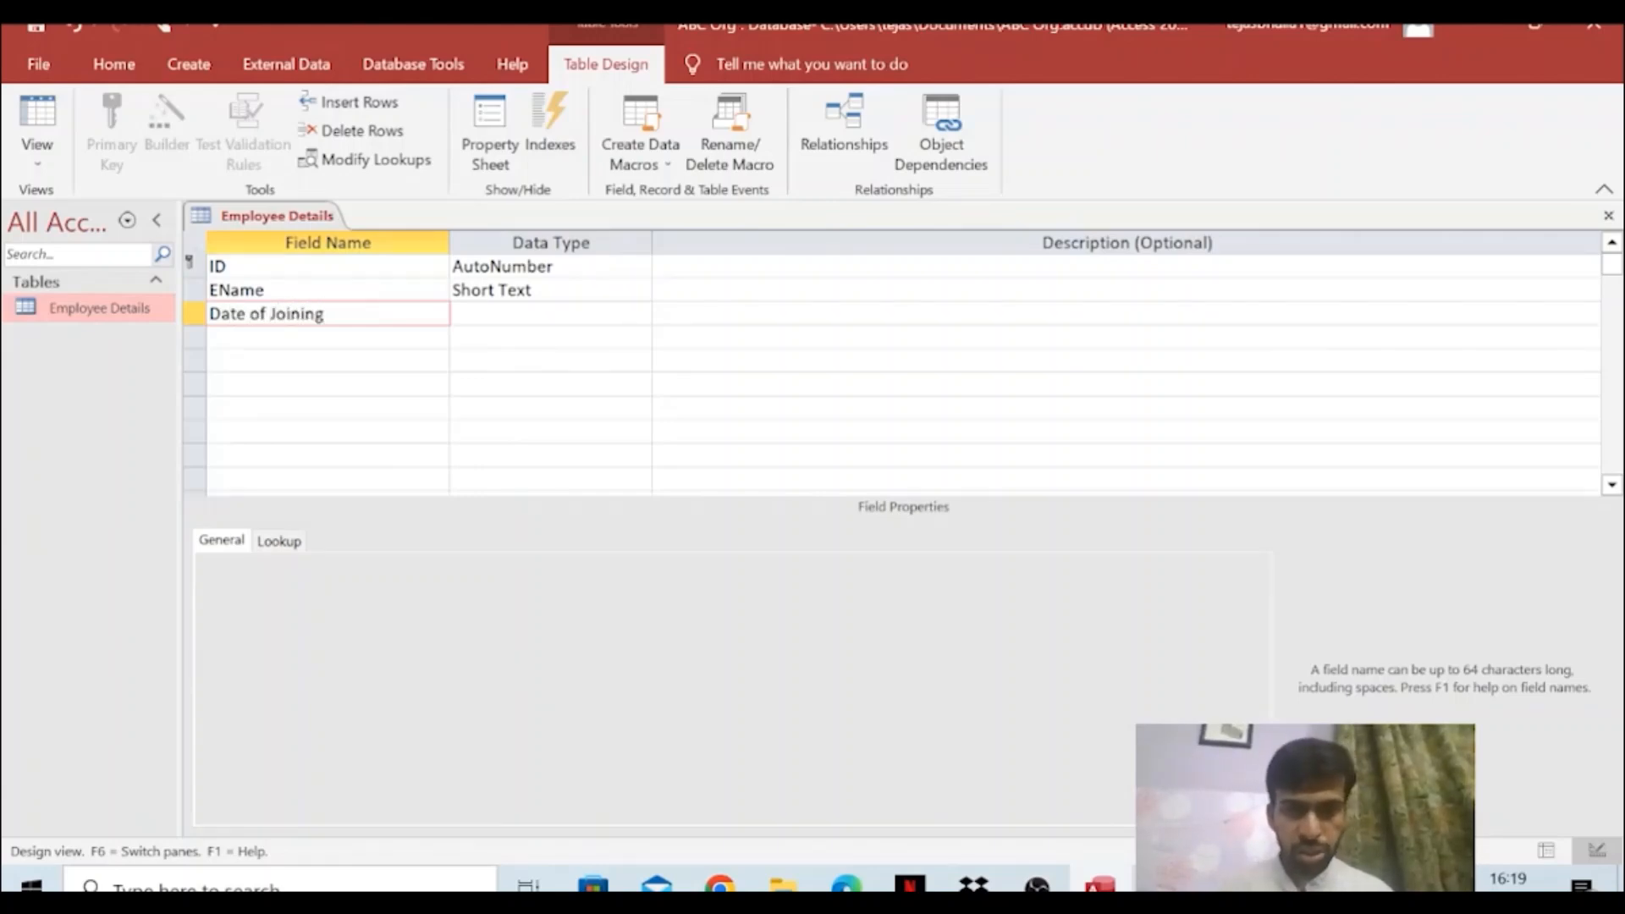
key("Tab")
left_click(637, 318)
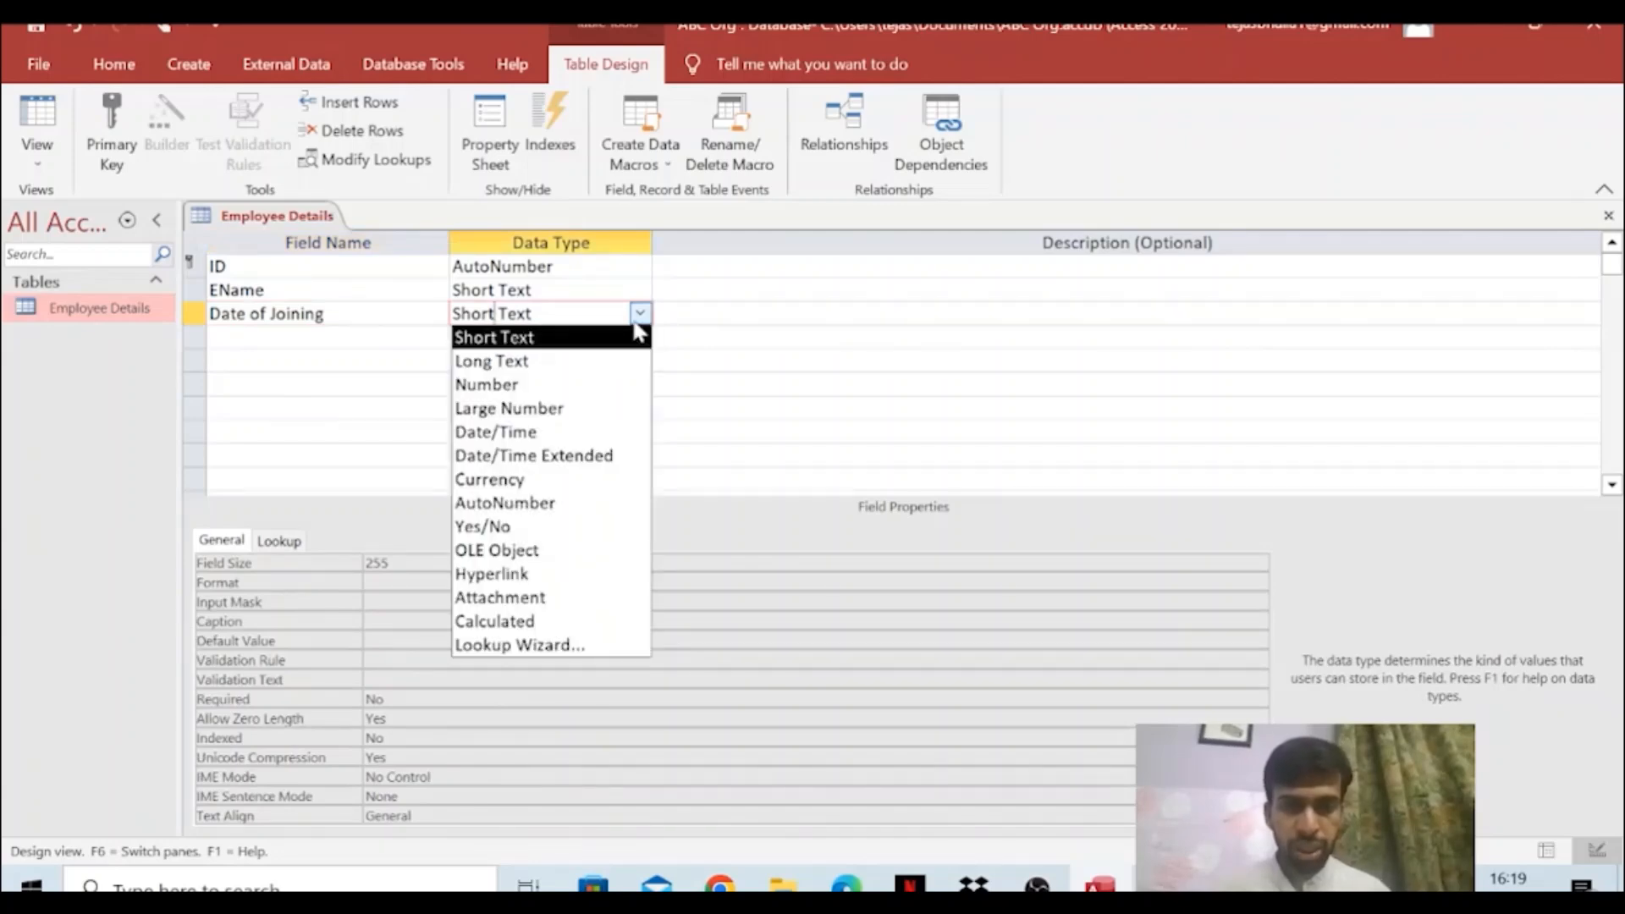
left_click(495, 432)
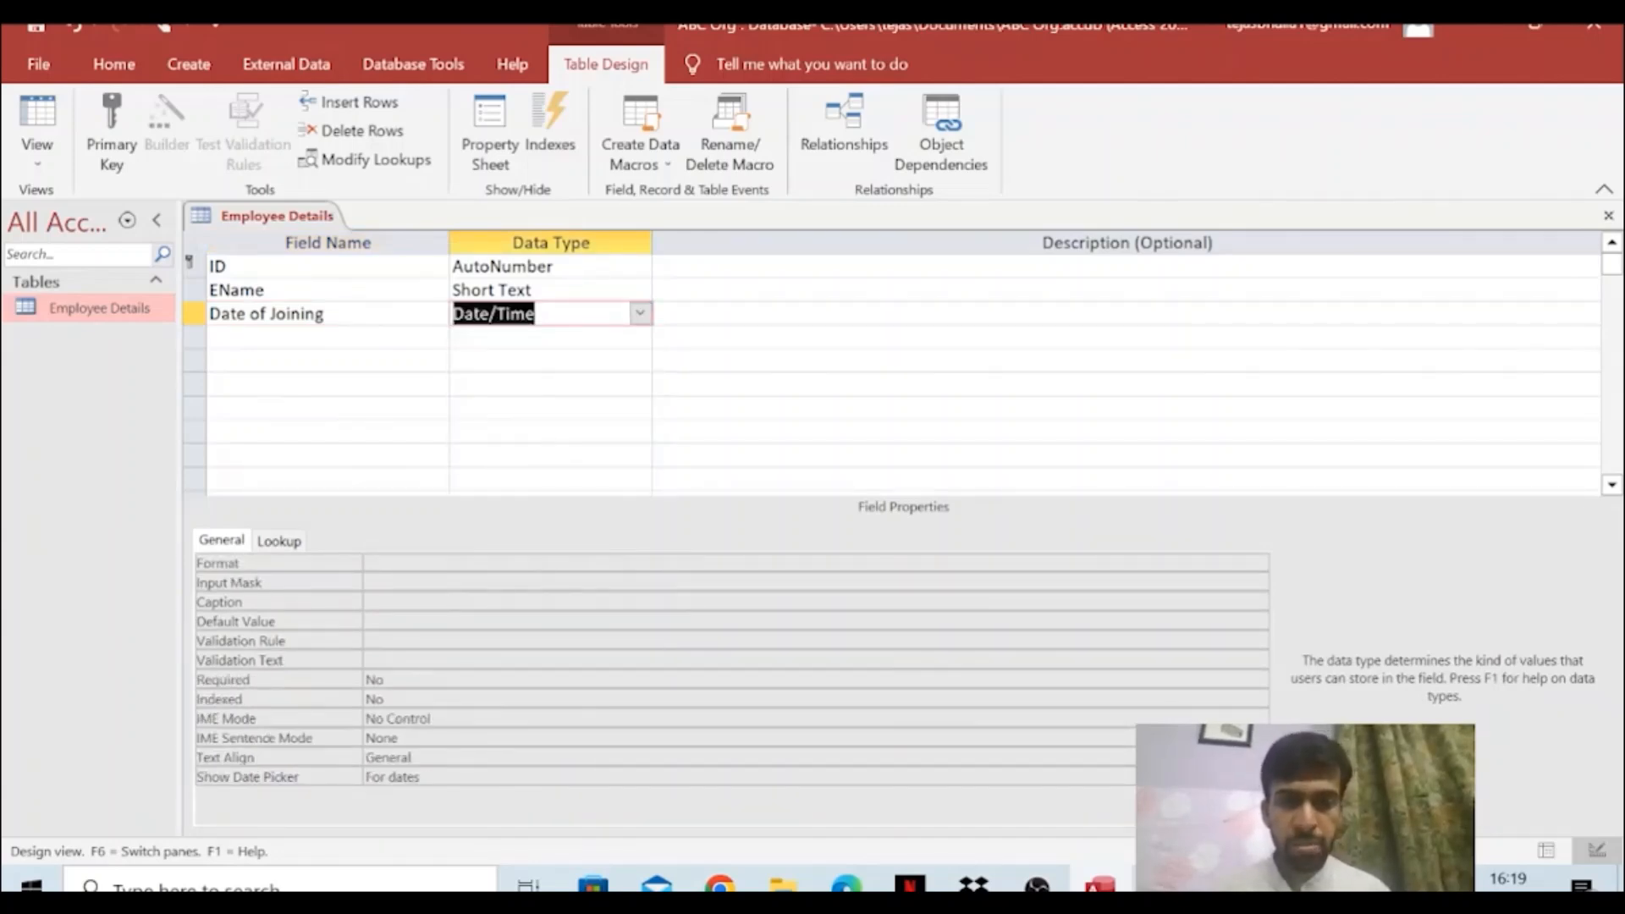
Add a field named Department below Date of Joining
left_click(330, 361)
left_click(329, 338)
type("De")
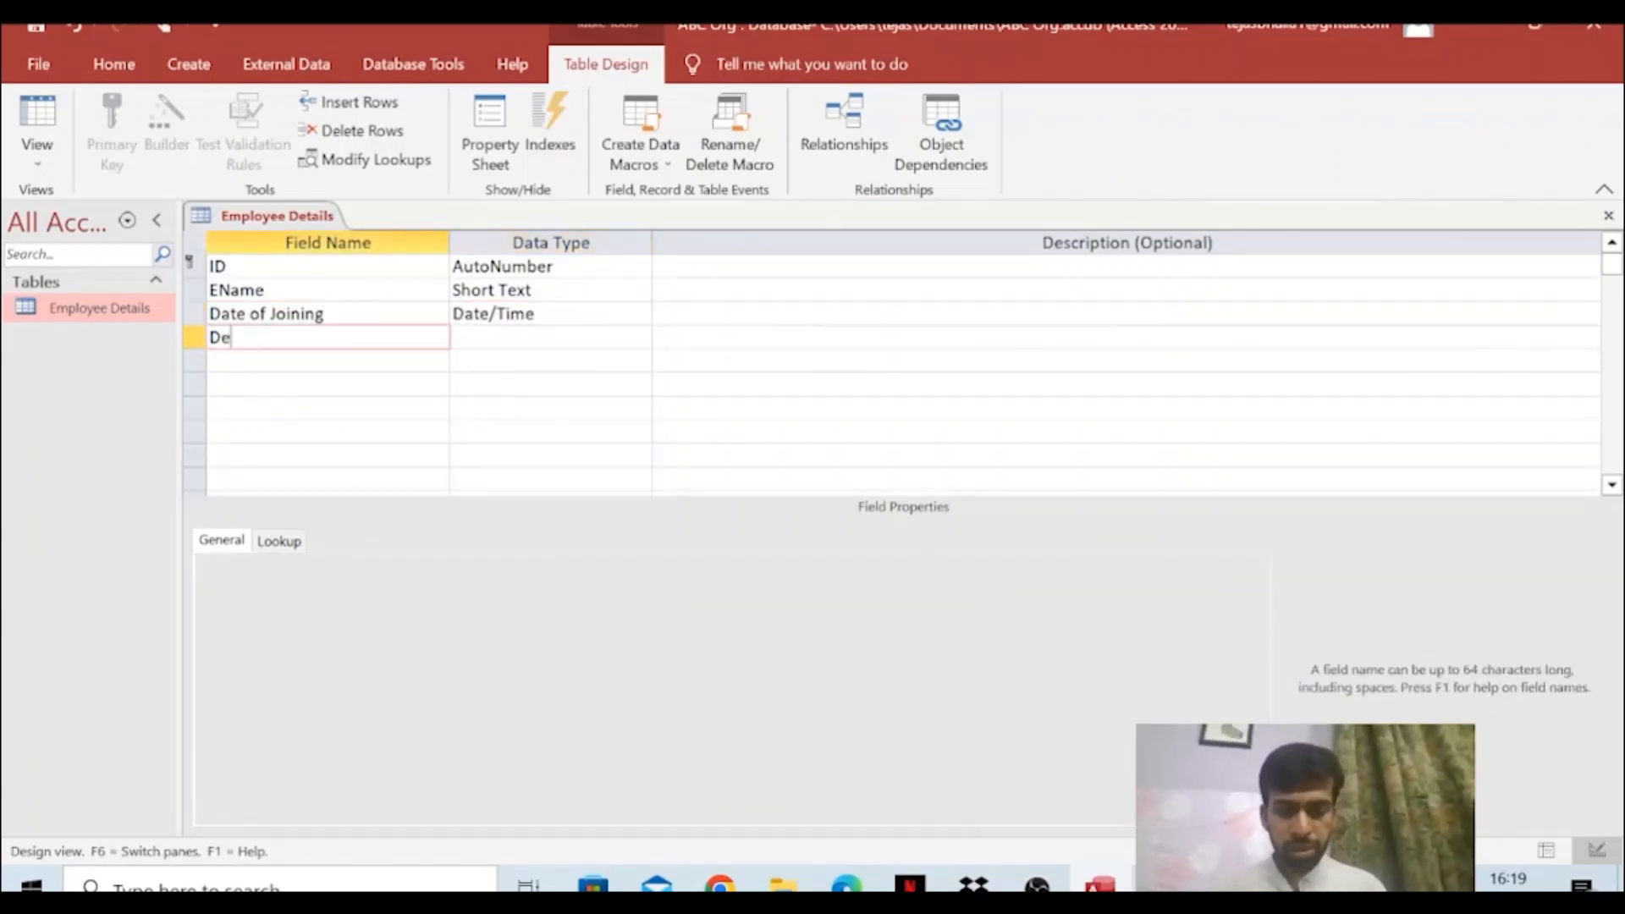
type("partment")
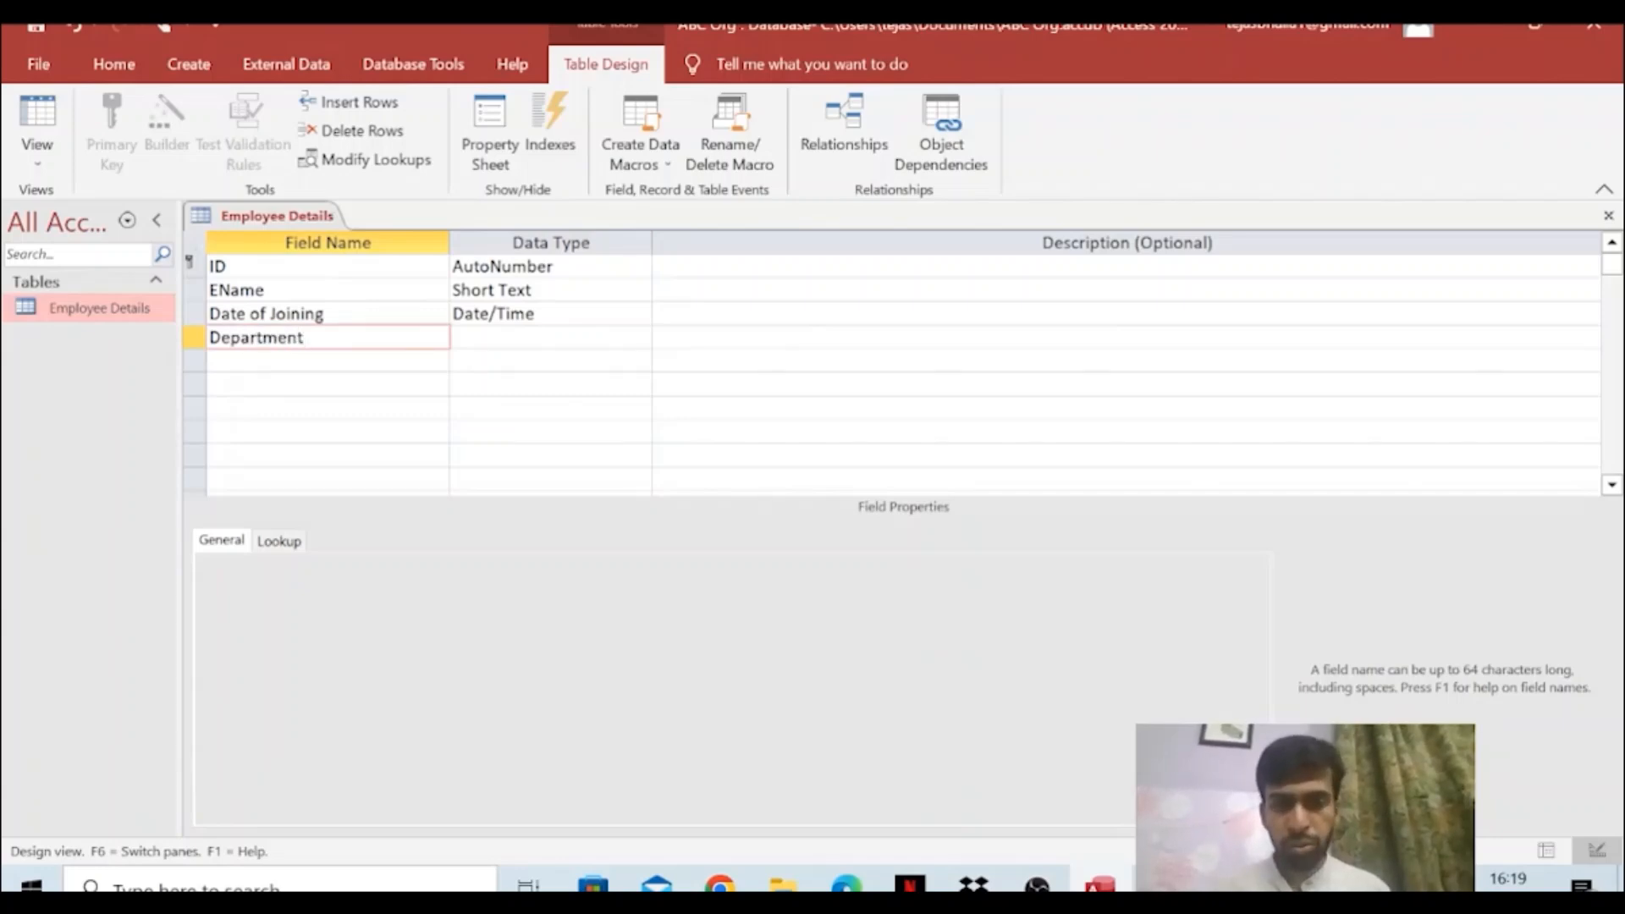
key("Tab")
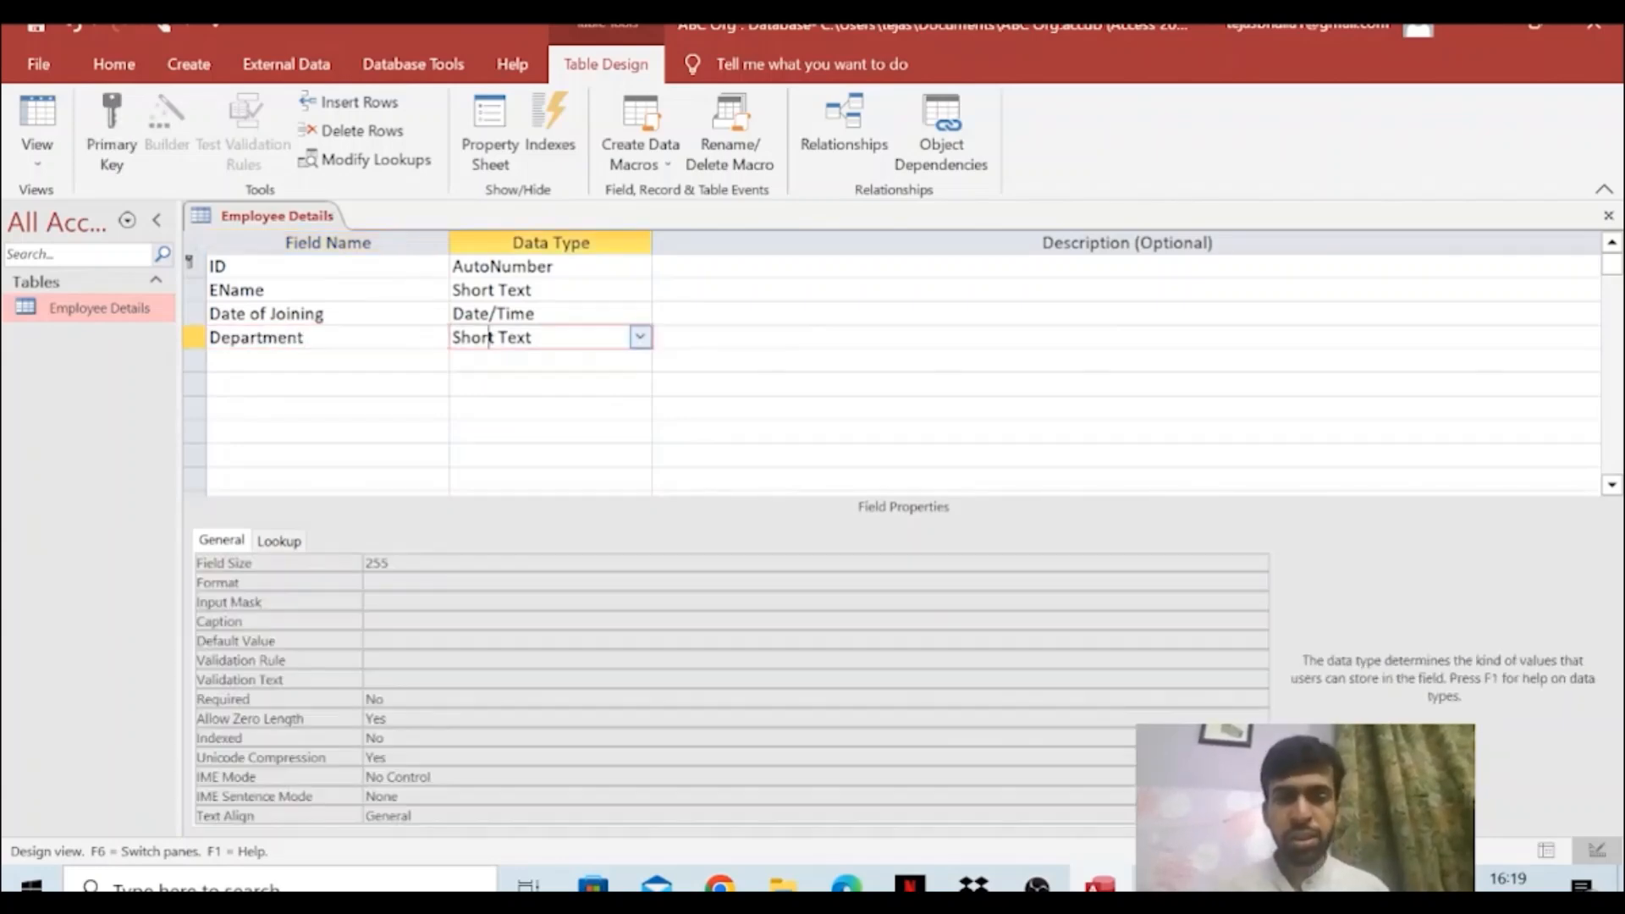
Start the Lookup Wizard as the Department field's data type, with manually entered values as the source
left_click(640, 336)
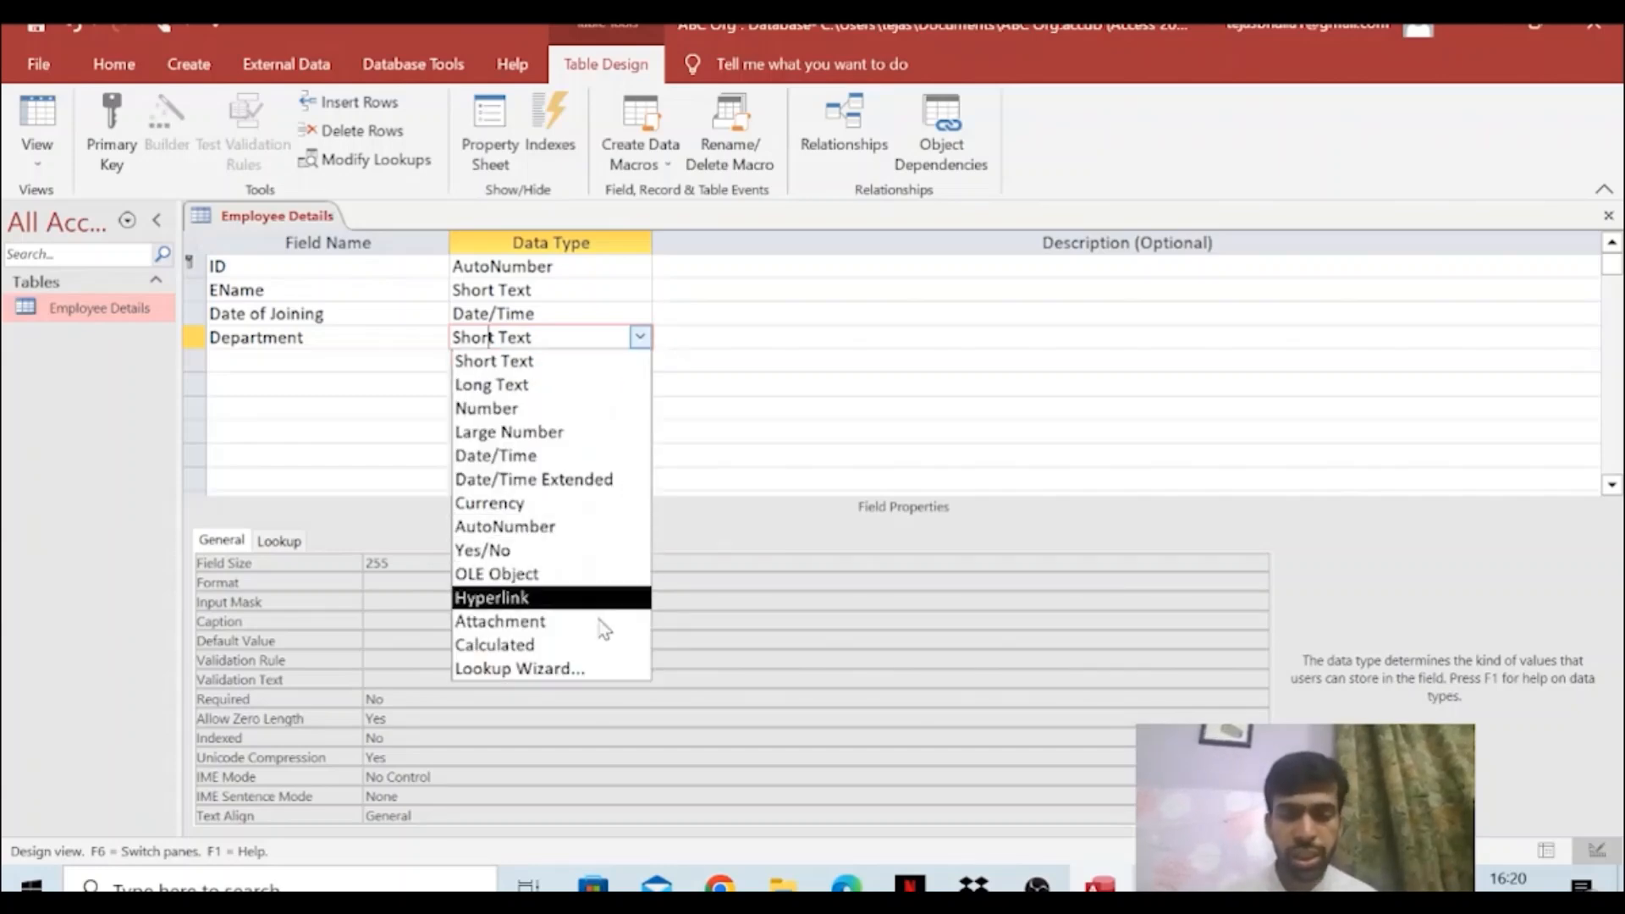
left_click(598, 670)
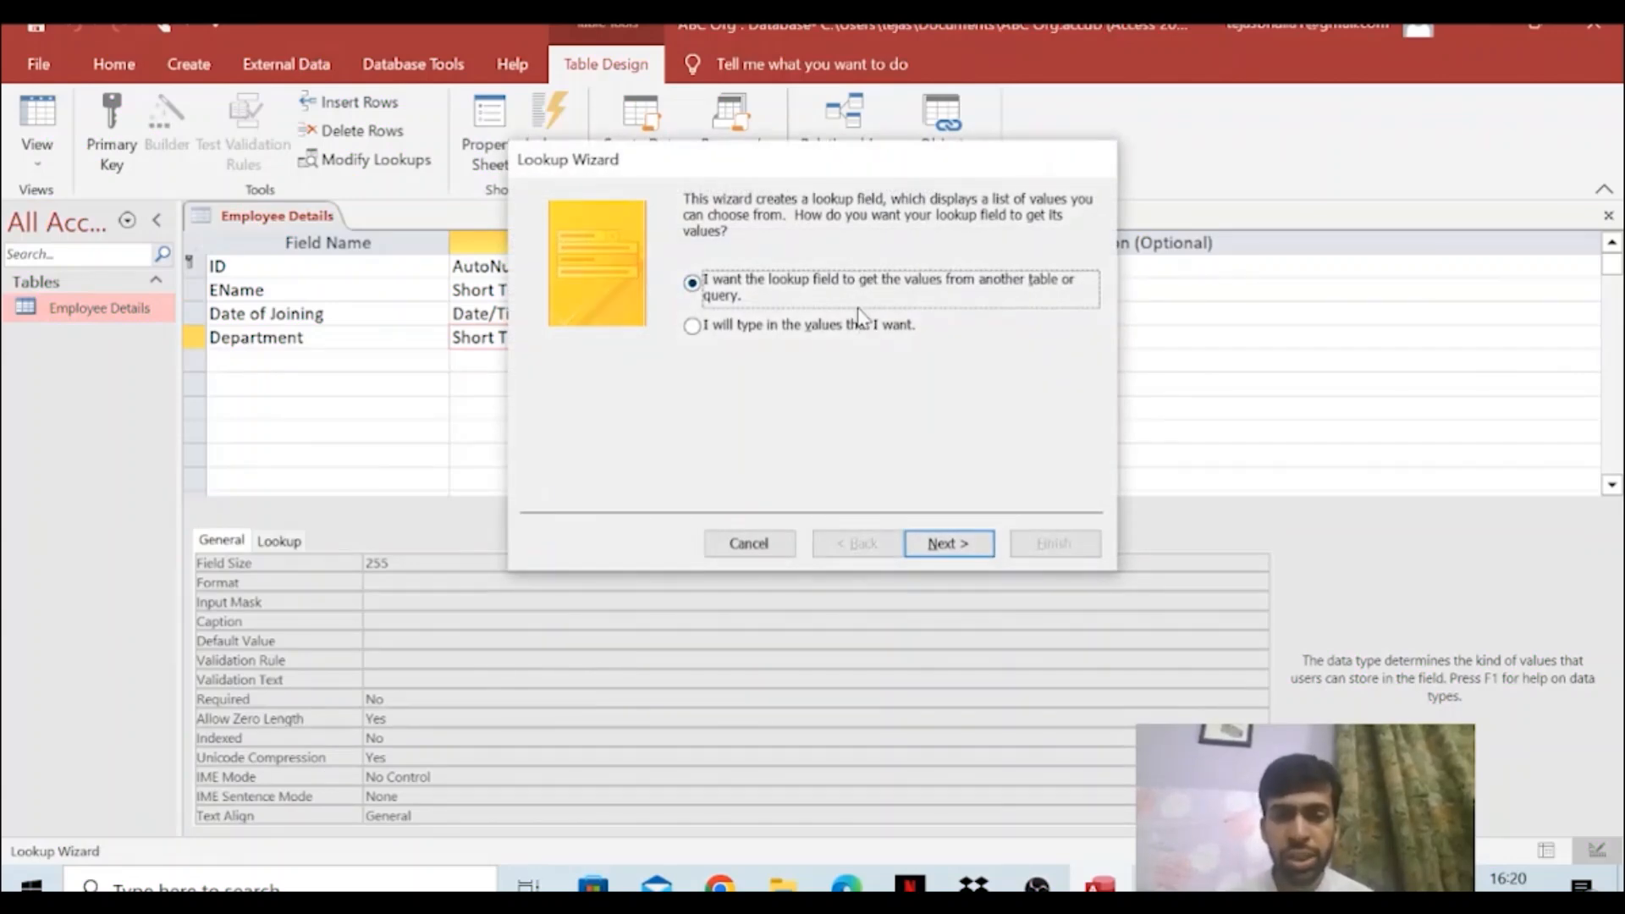
left_click(695, 327)
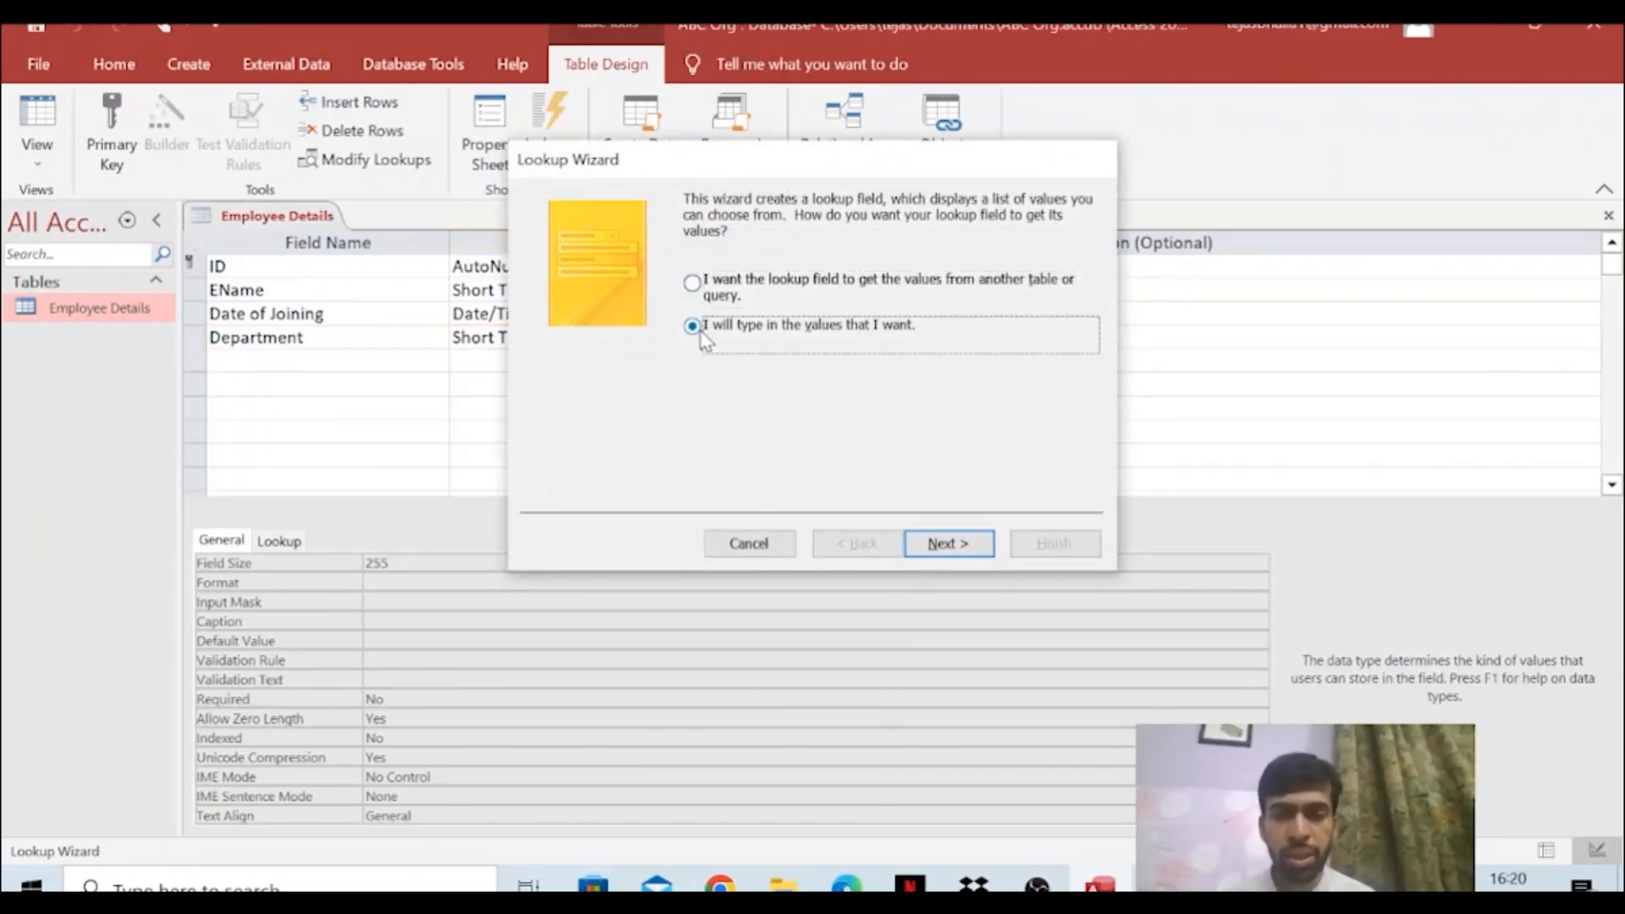
left_click(948, 543)
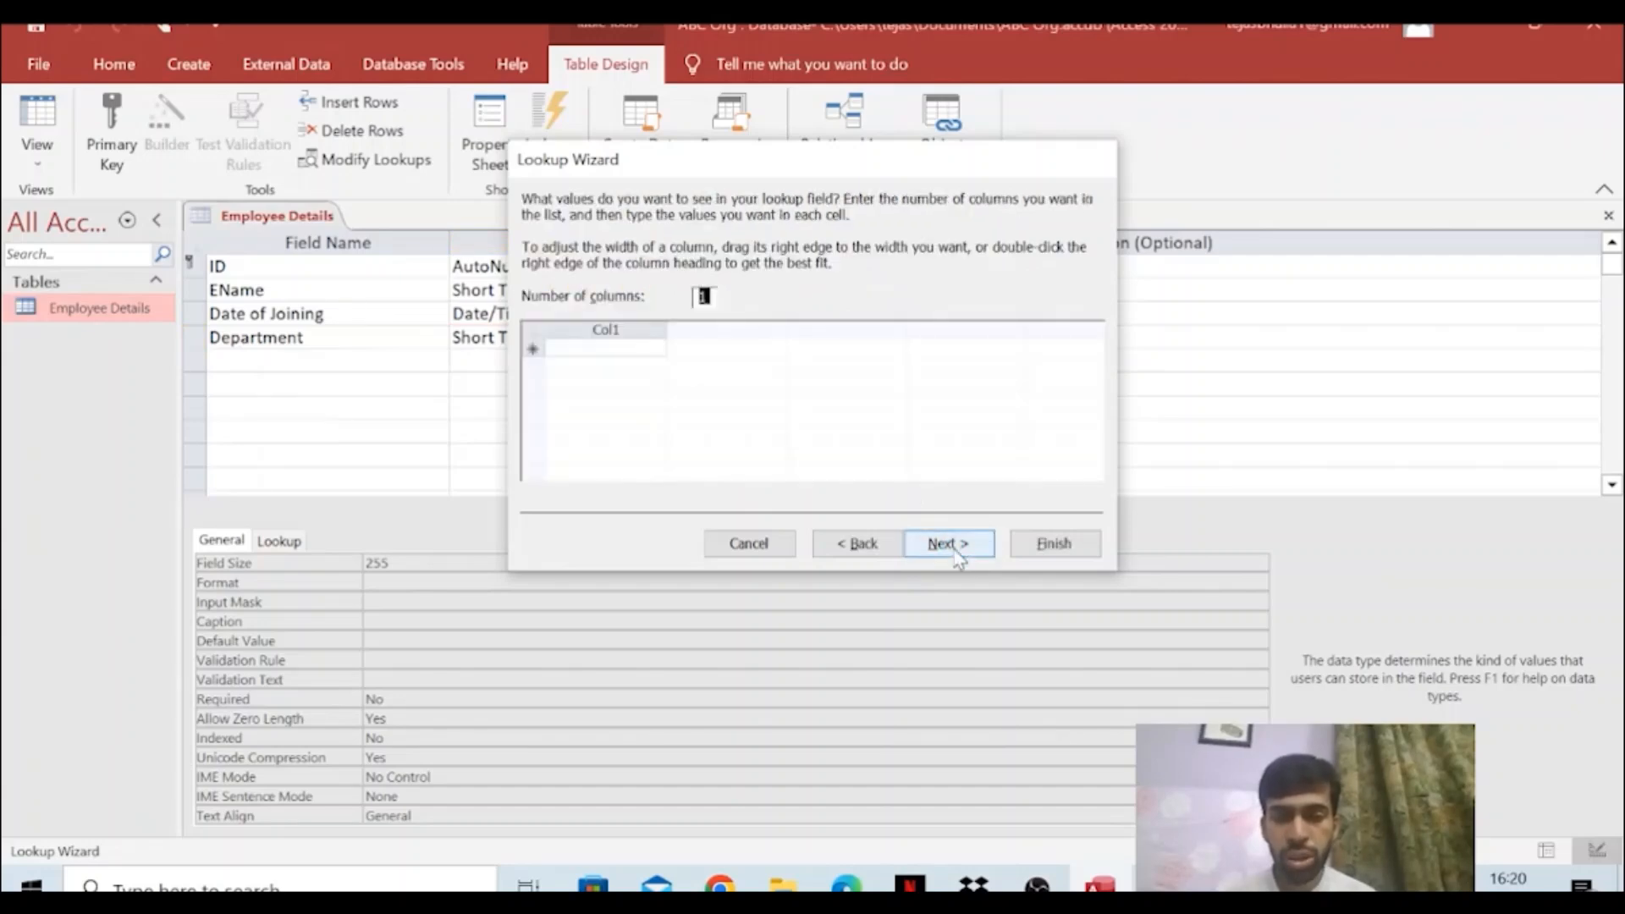
Enter Finance, Marketing and HR as the values in the lookup field's single column
left_click(606, 347)
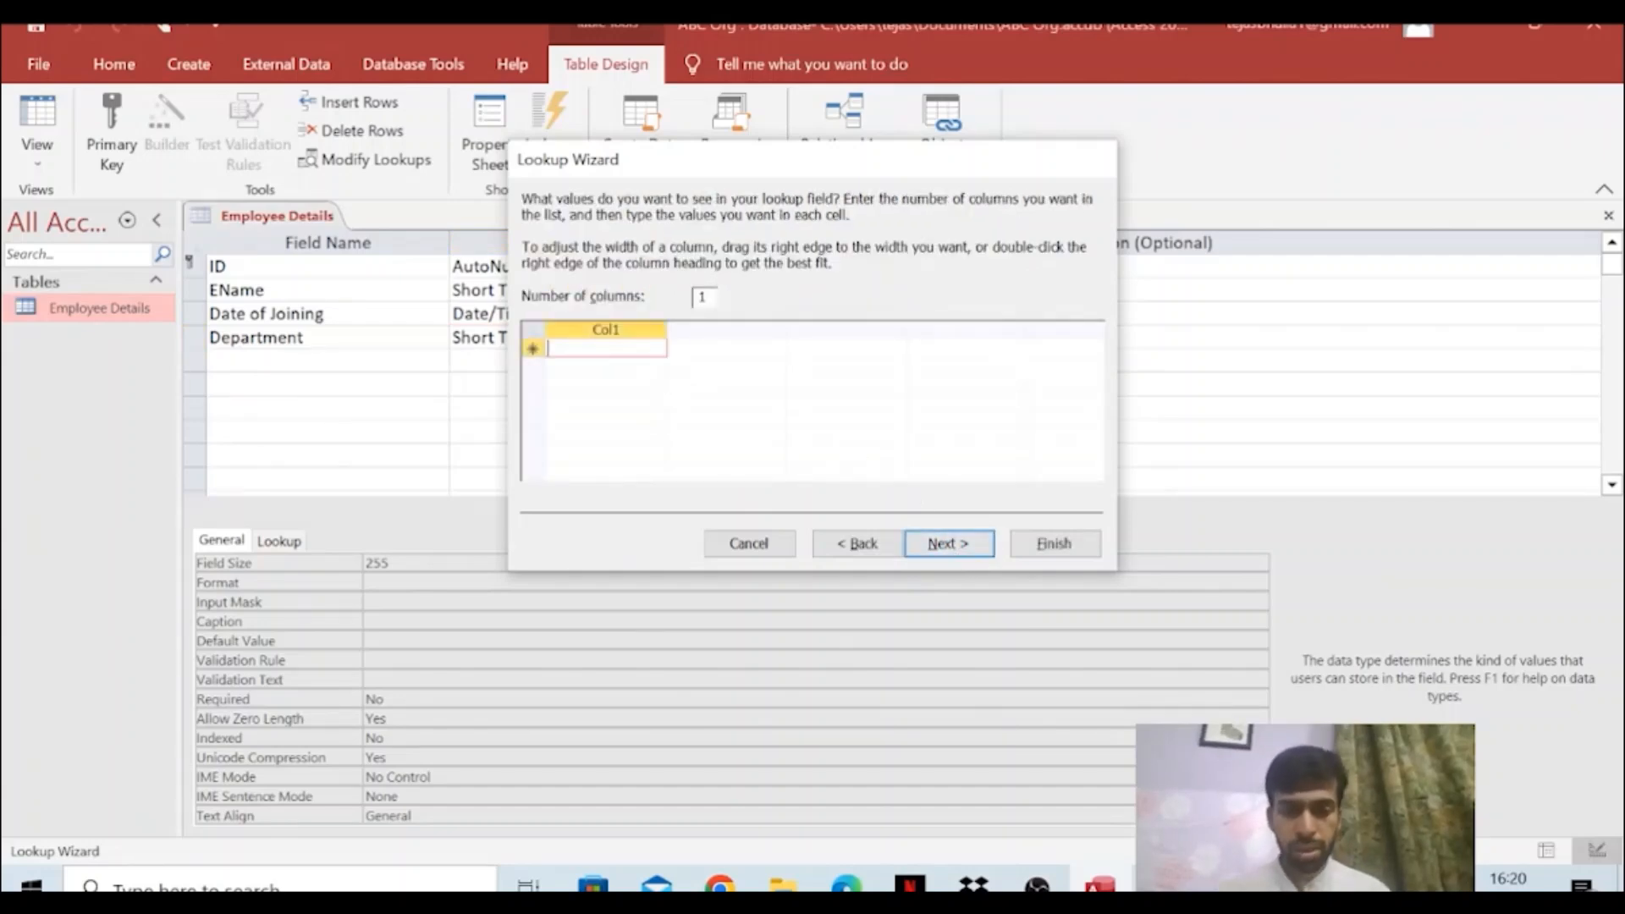
type("Finance")
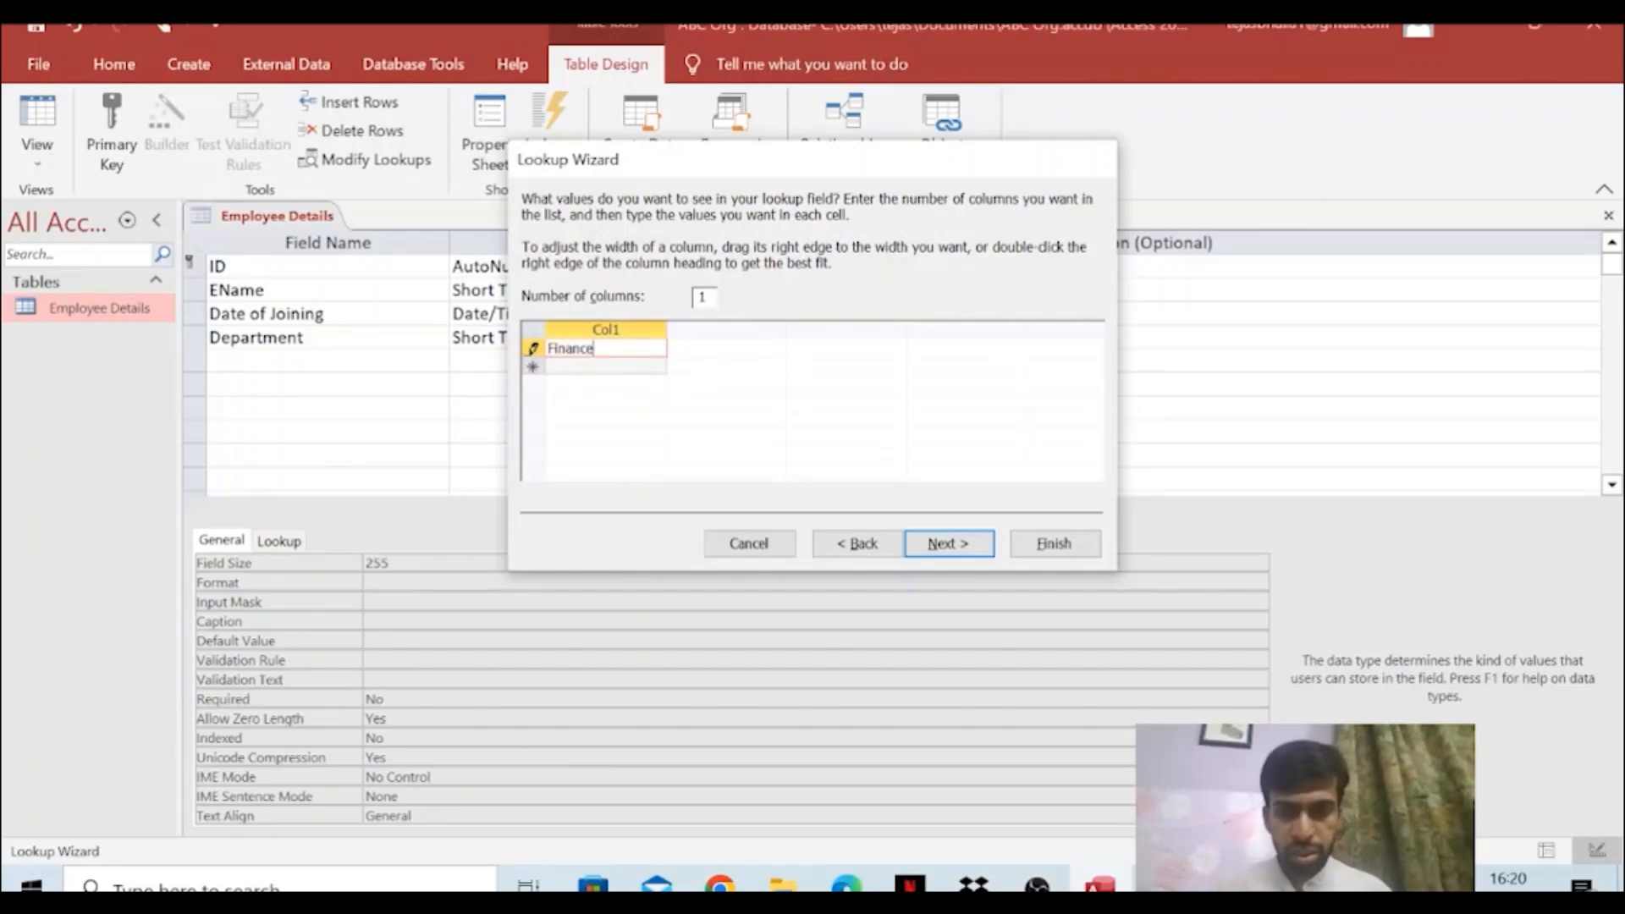
left_click(656, 367)
left_click(656, 367)
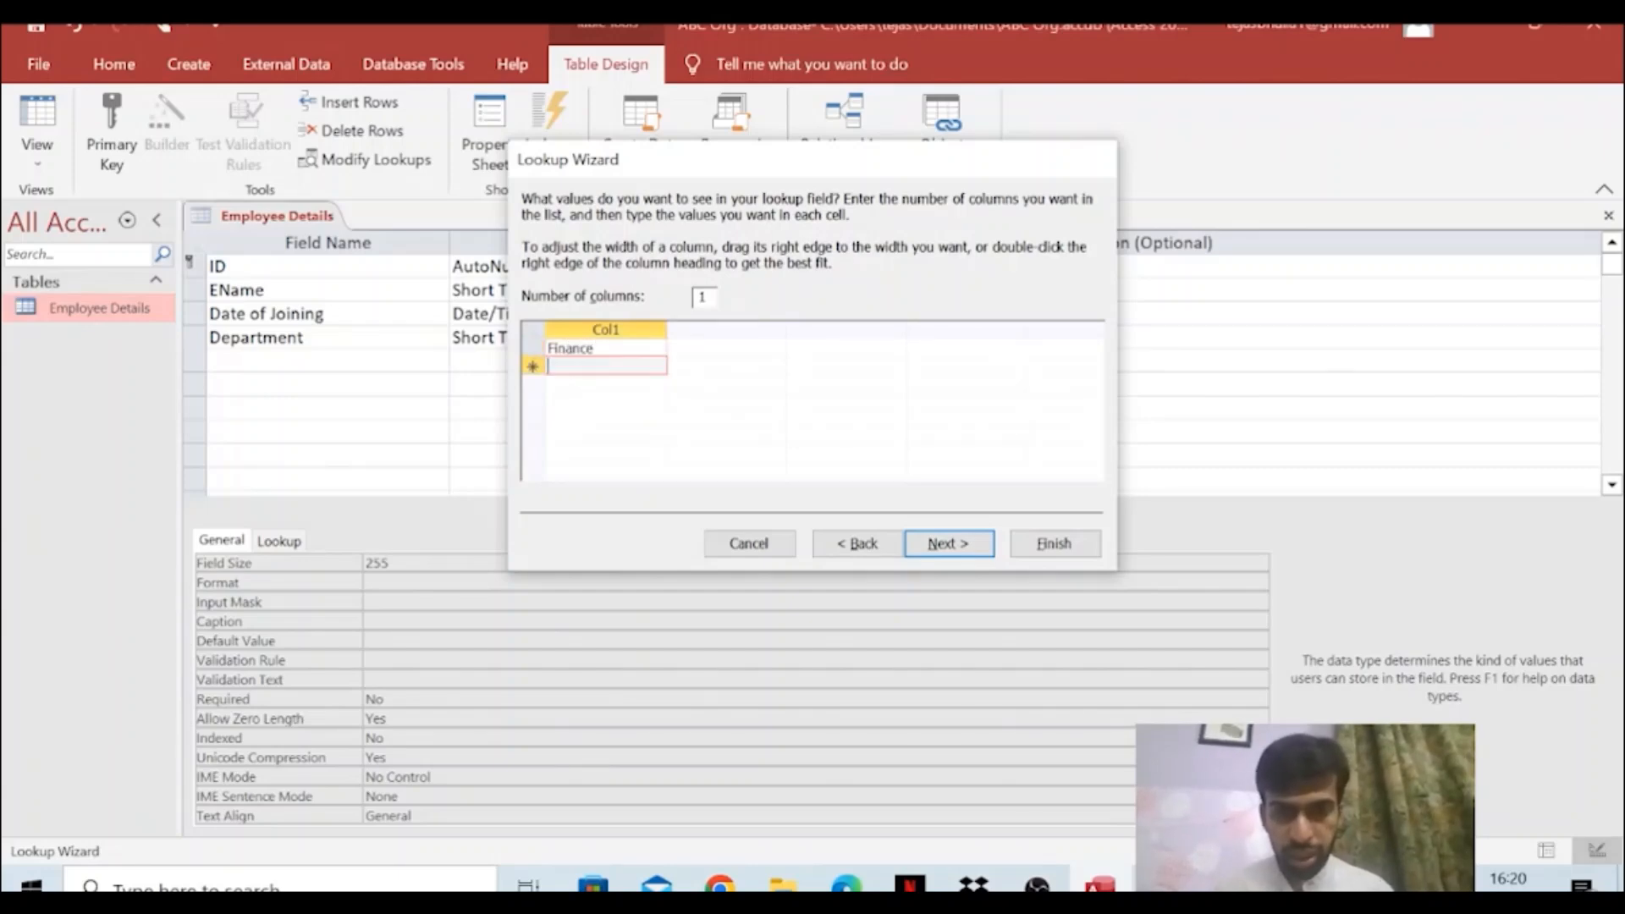
type("Marketing")
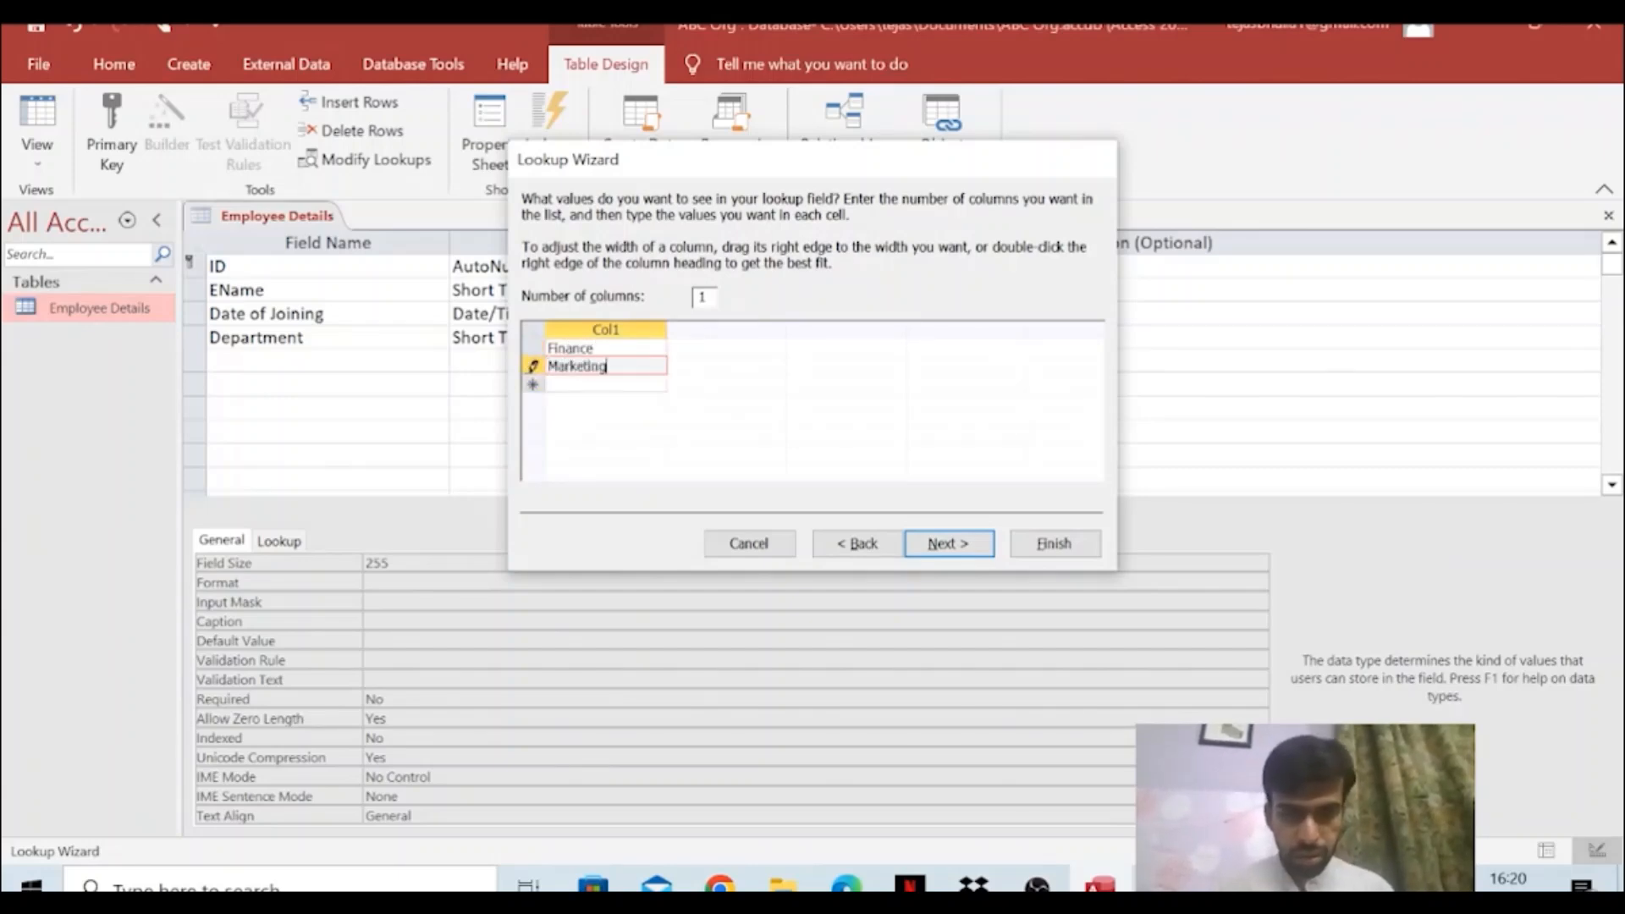
key("Down")
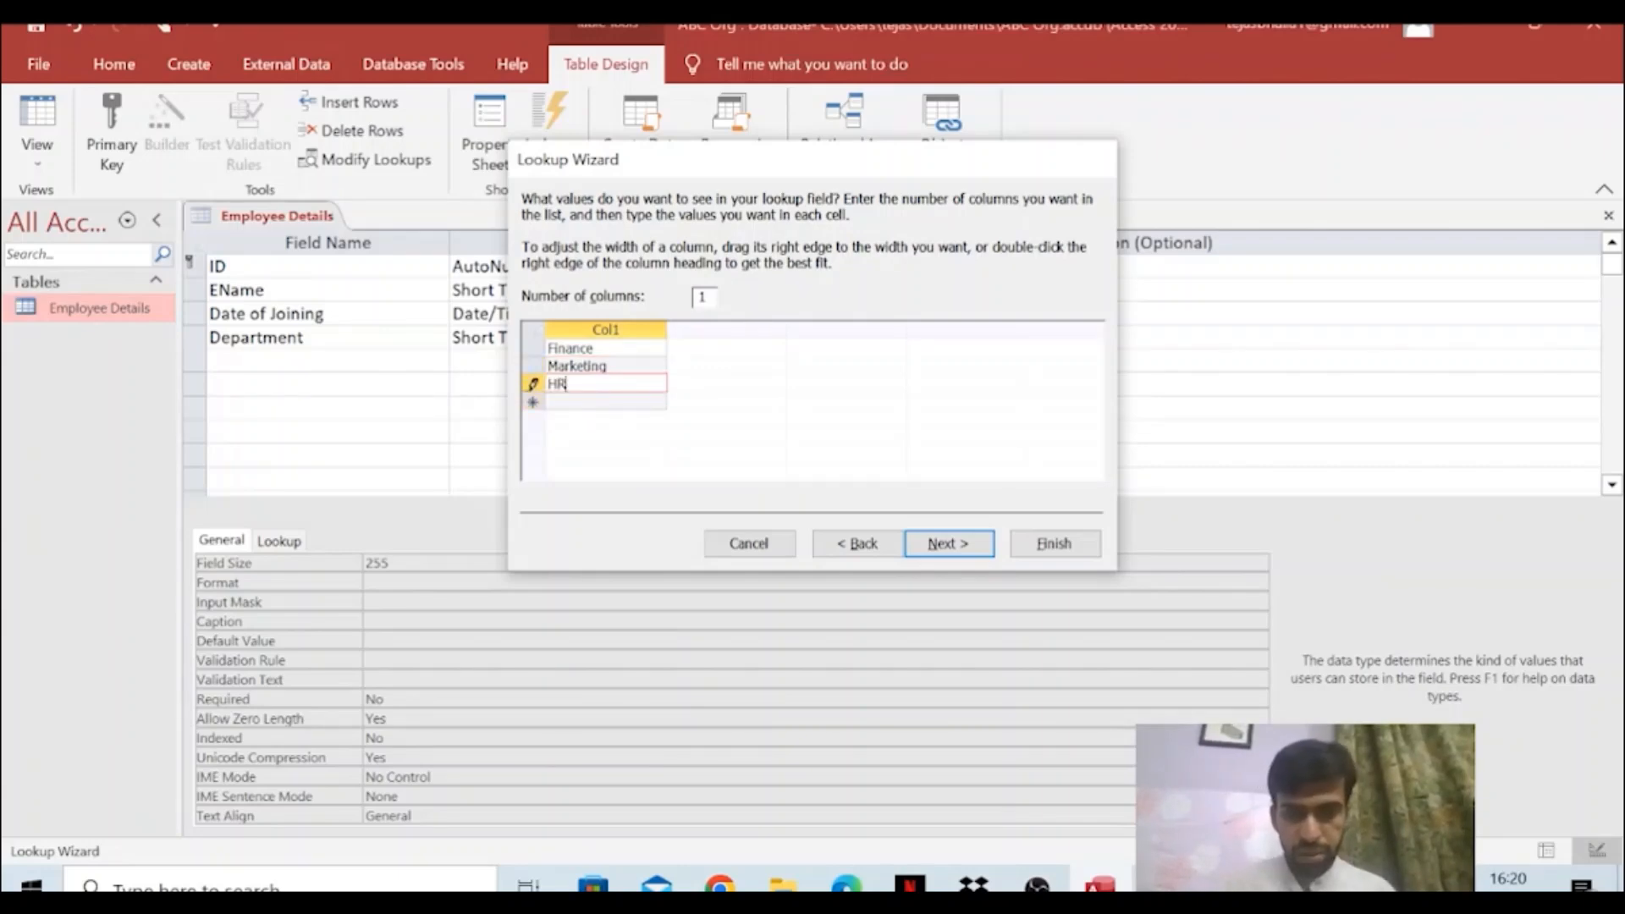
View the lookup field's label and list-limiting options, and return to the wizard's list of values
left_click(931, 543)
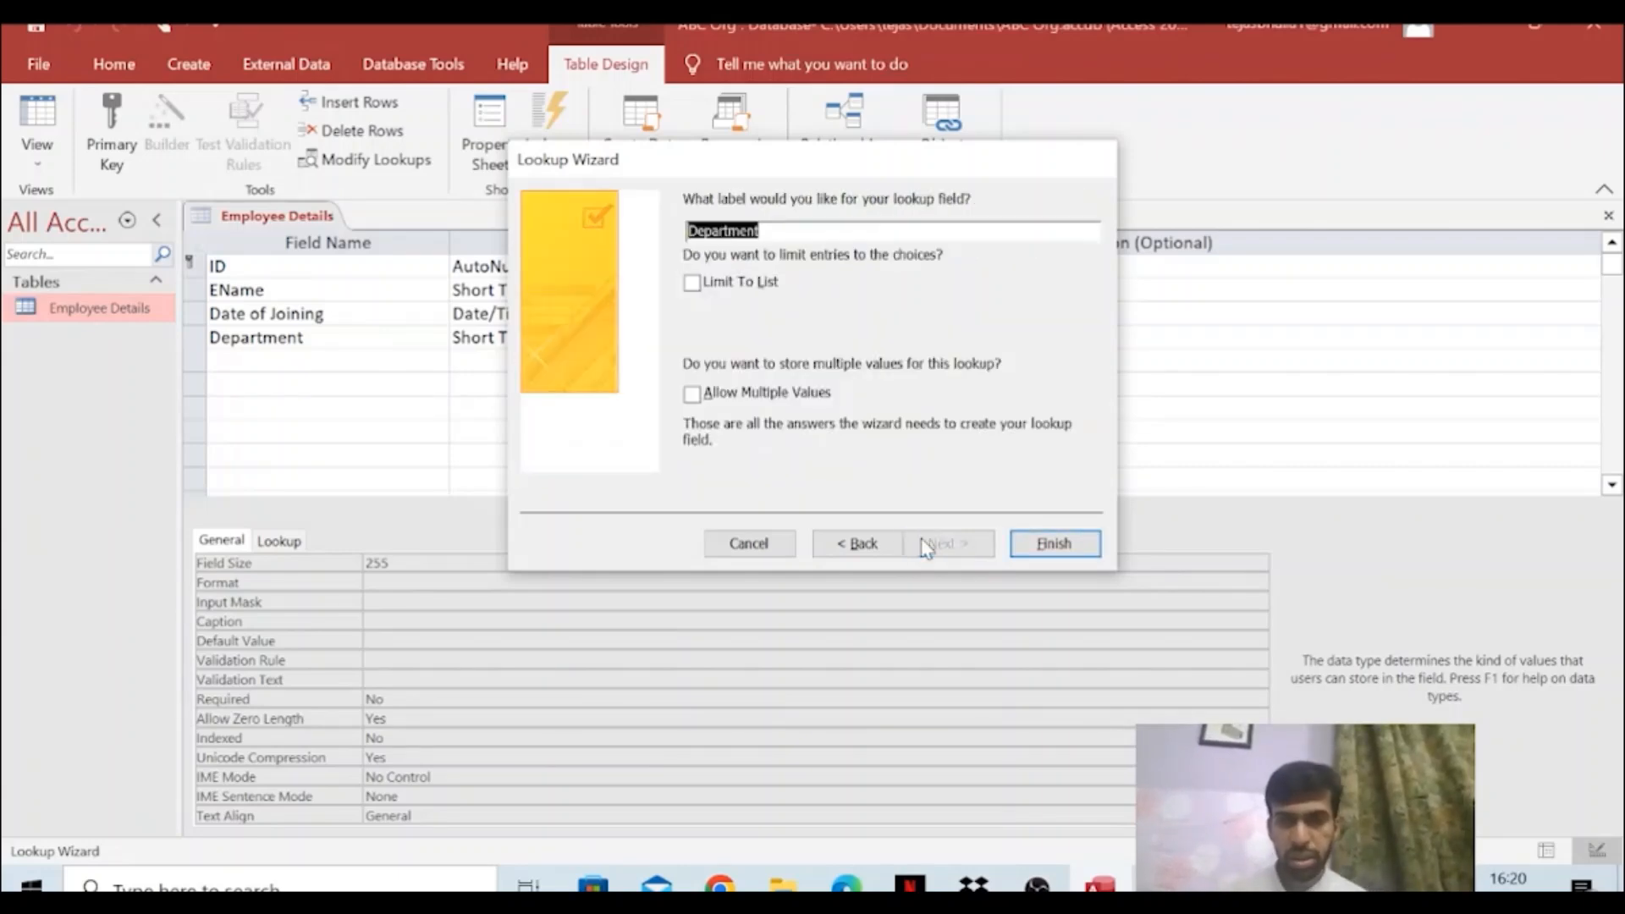
left_click(718, 294)
left_click(856, 544)
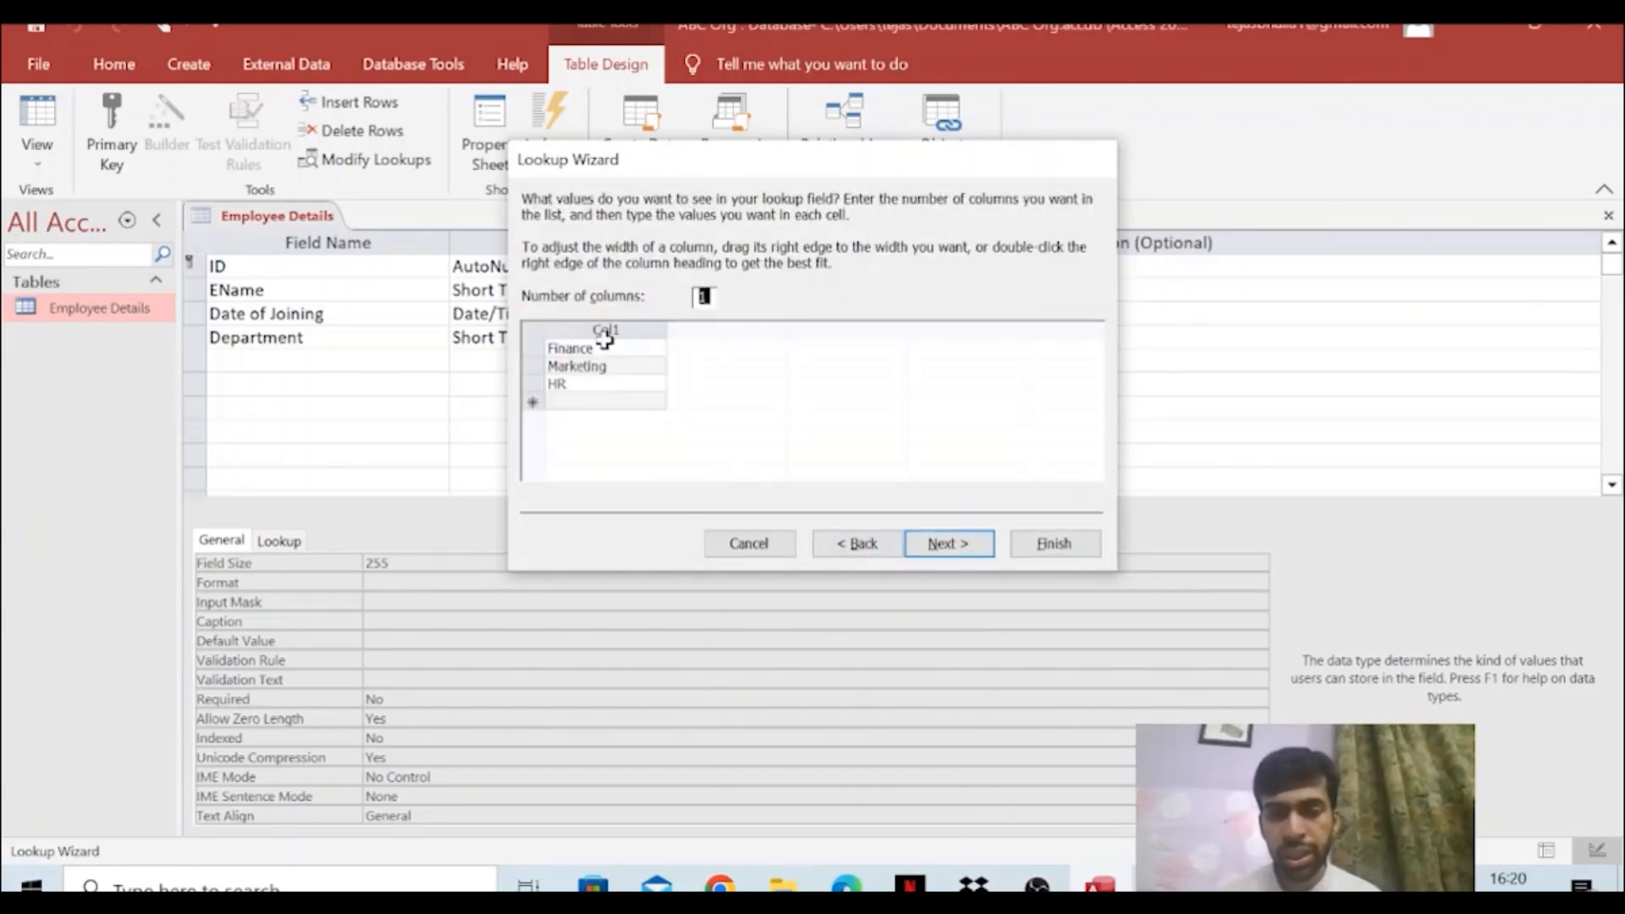
Finish the lookup field with the label Department and Limit To List kept, then save the table and open its datasheet
left_click(948, 542)
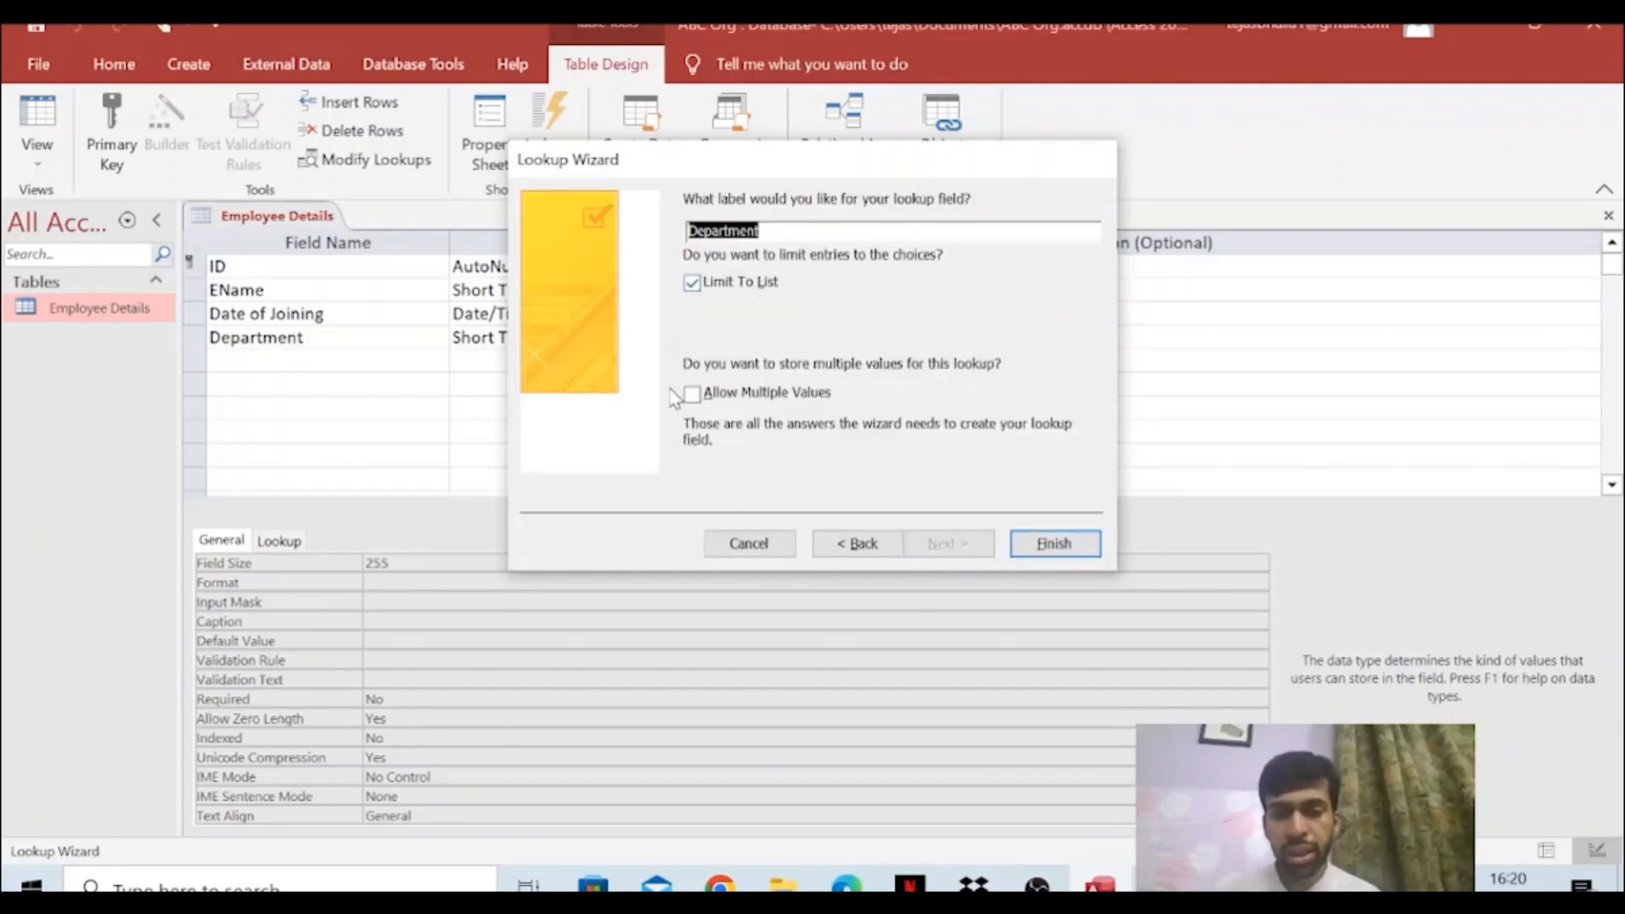
left_click(880, 544)
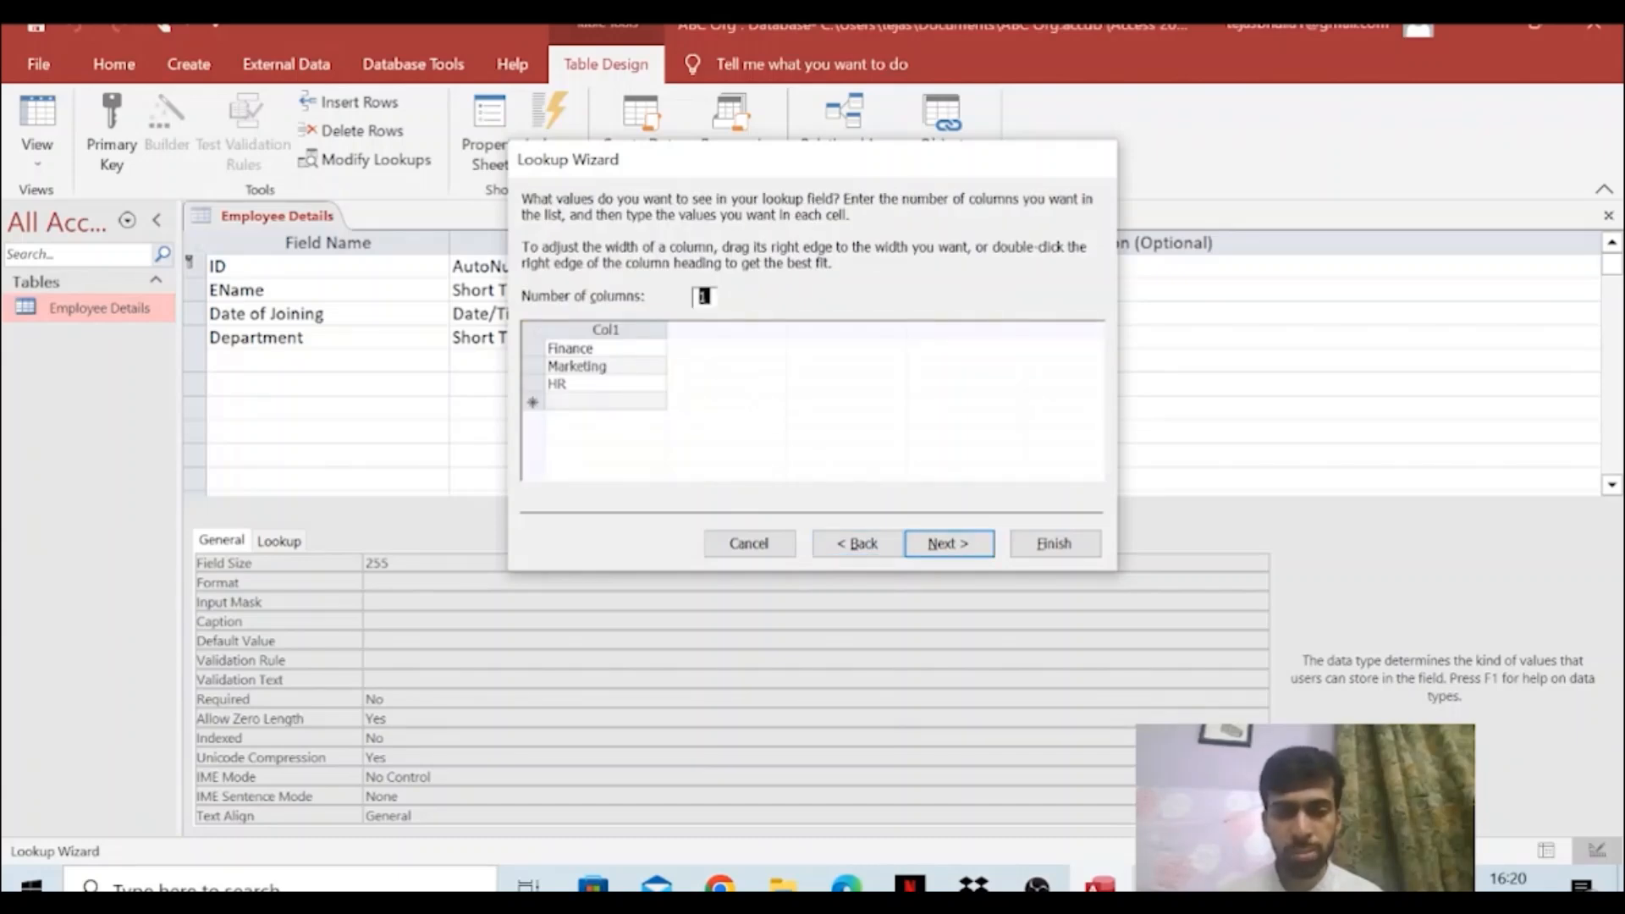
left_click(981, 549)
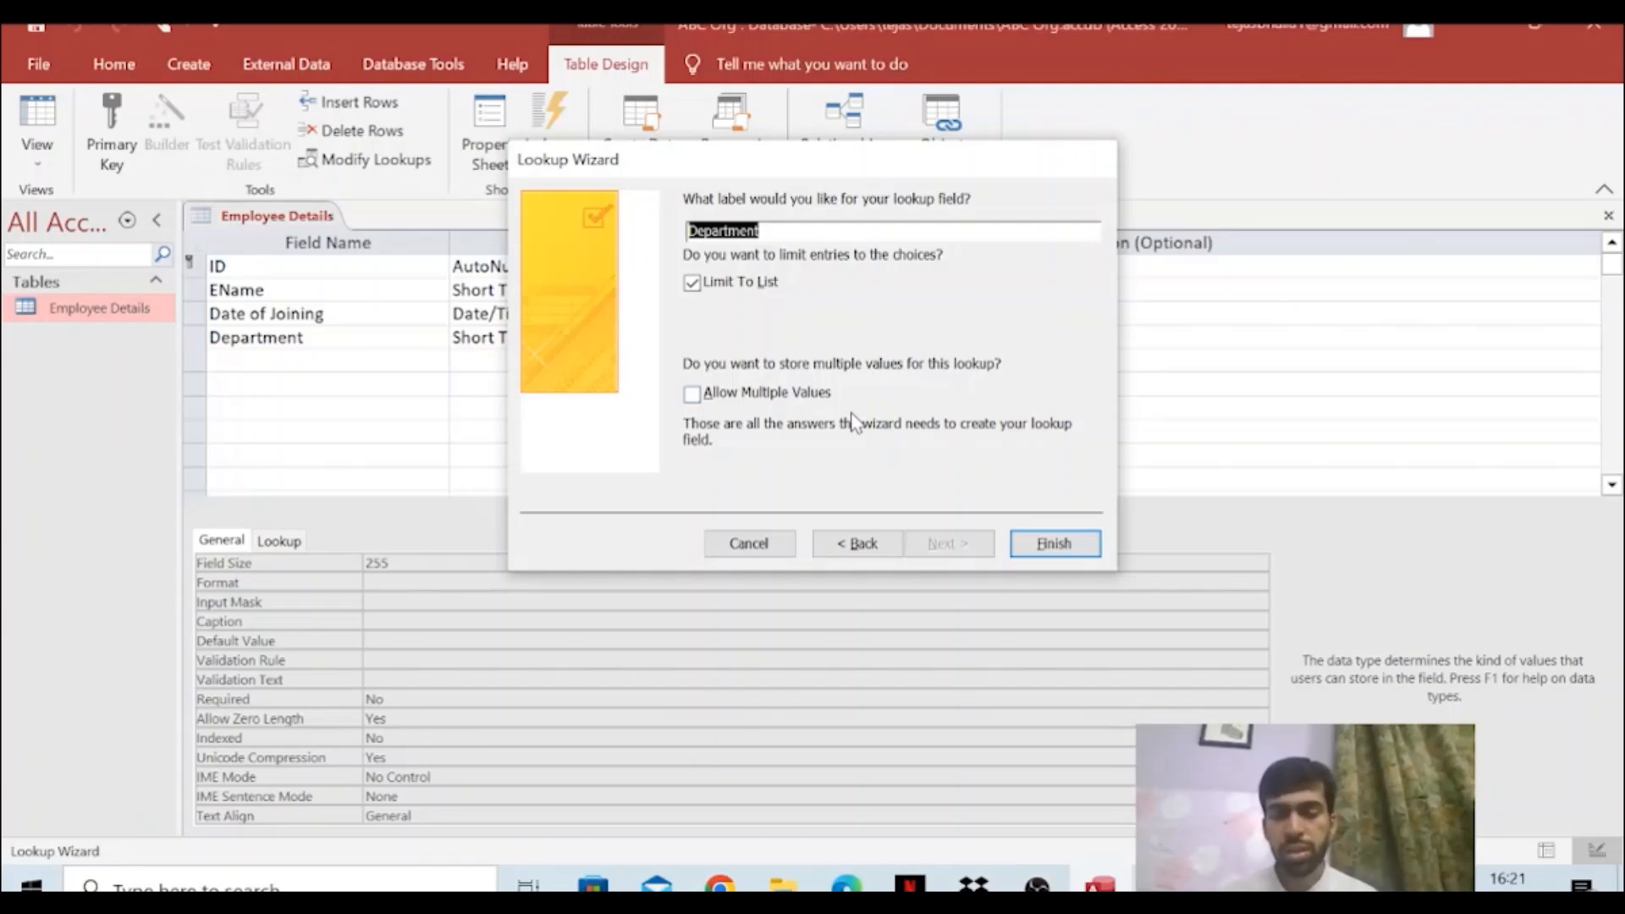
left_click(1068, 551)
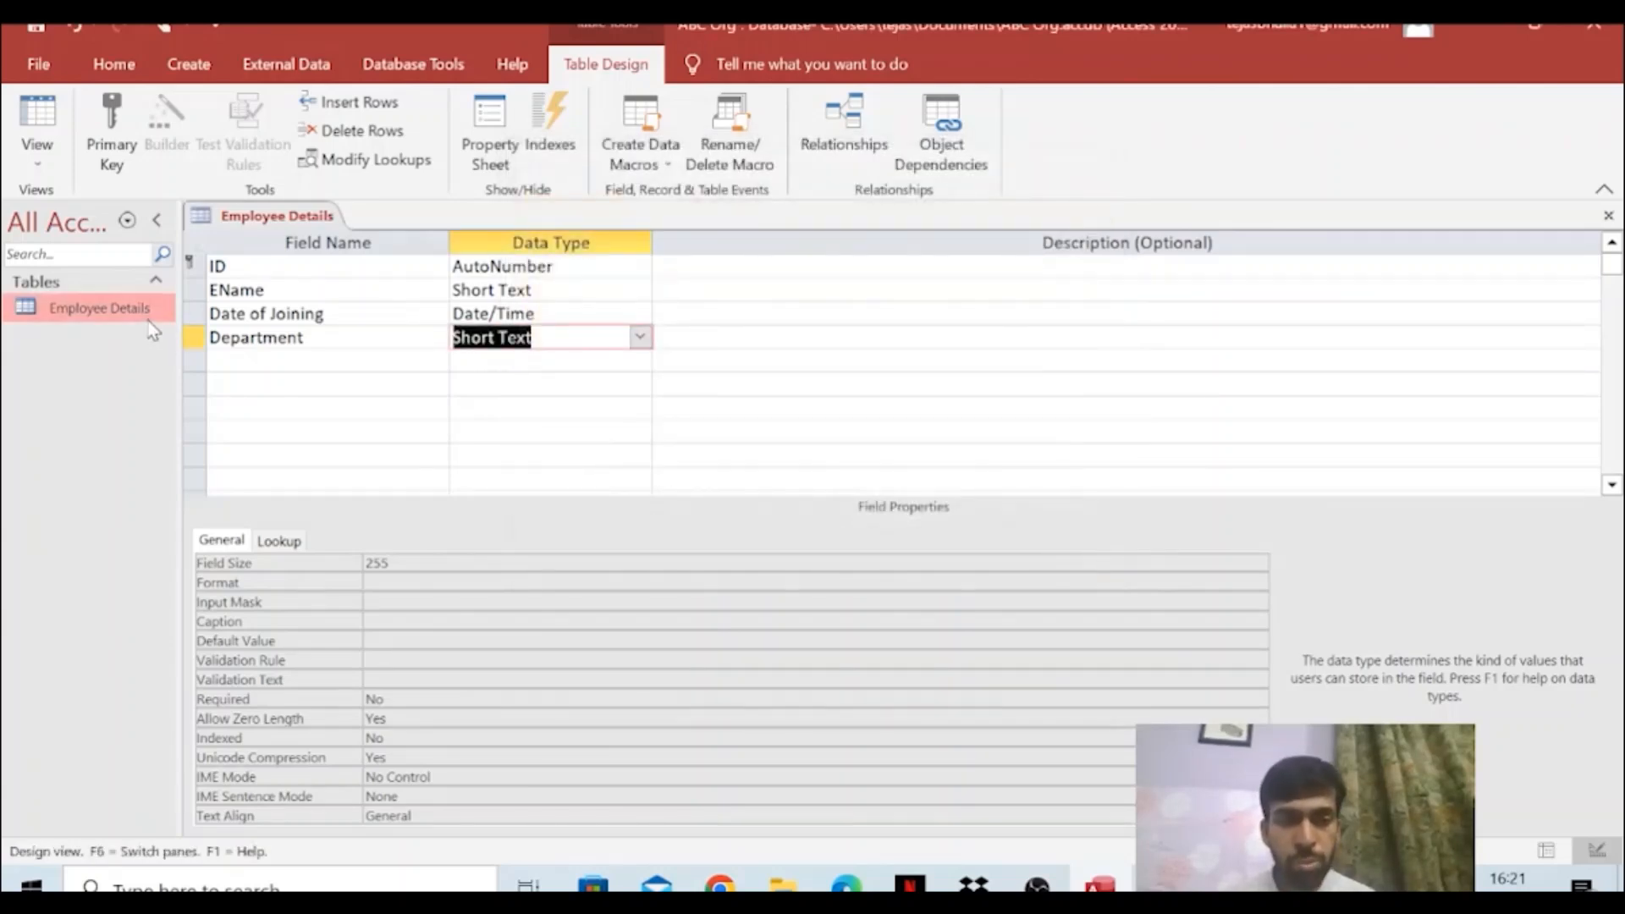
left_click(777, 523)
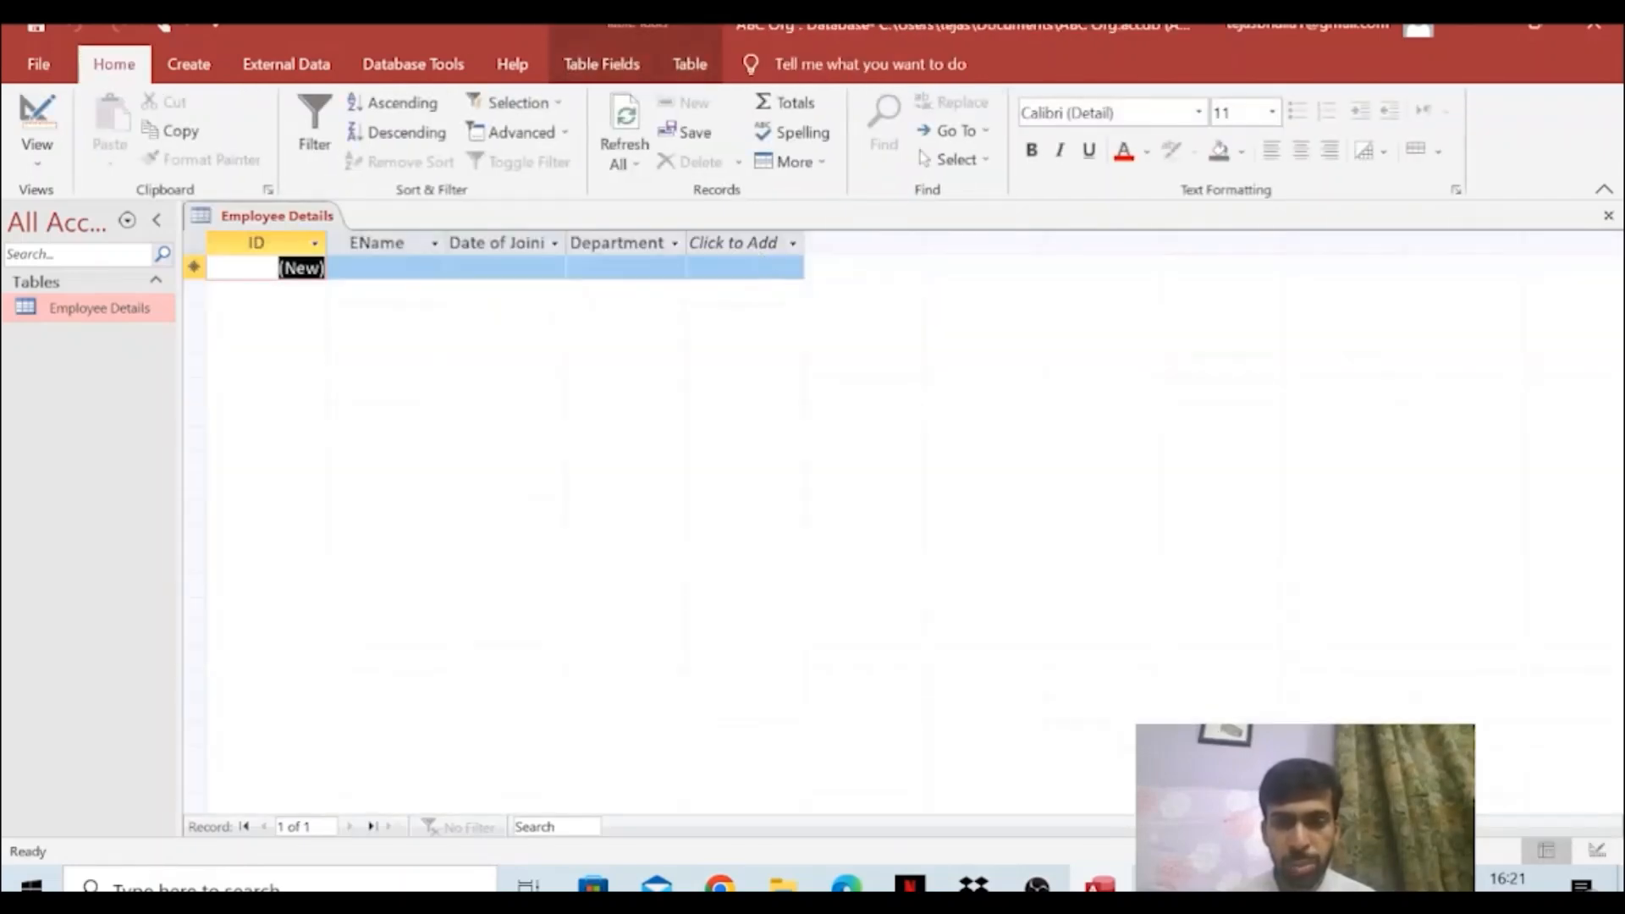
Check the choices offered in the Department lookup list of the new record
left_click(674, 267)
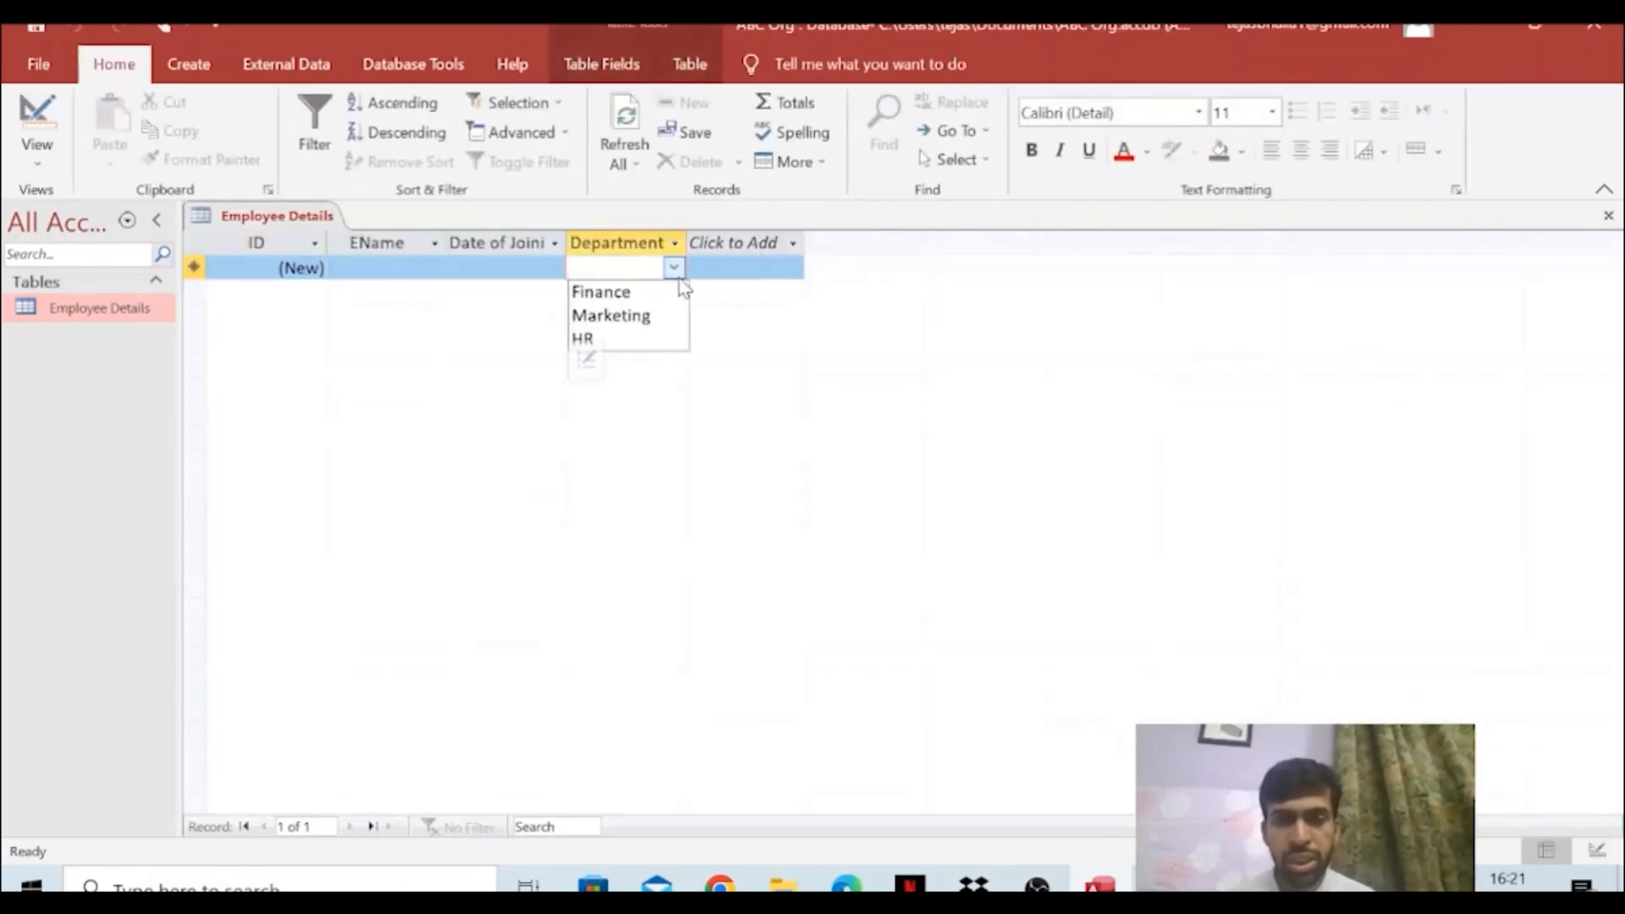
left_click(678, 277)
left_click(675, 268)
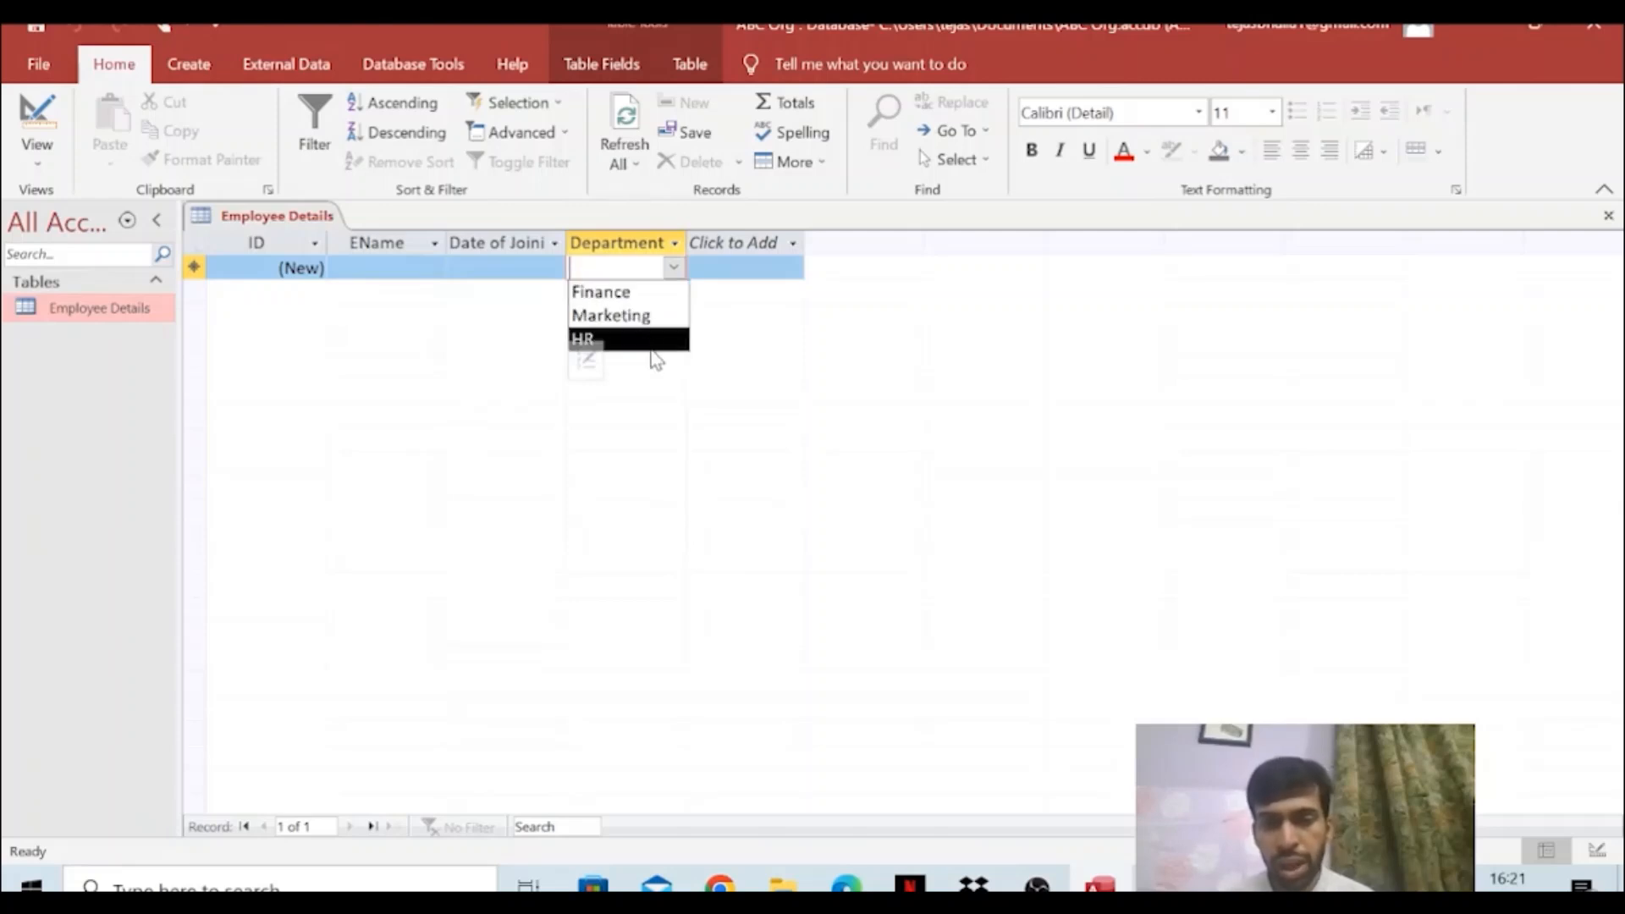
left_click(680, 272)
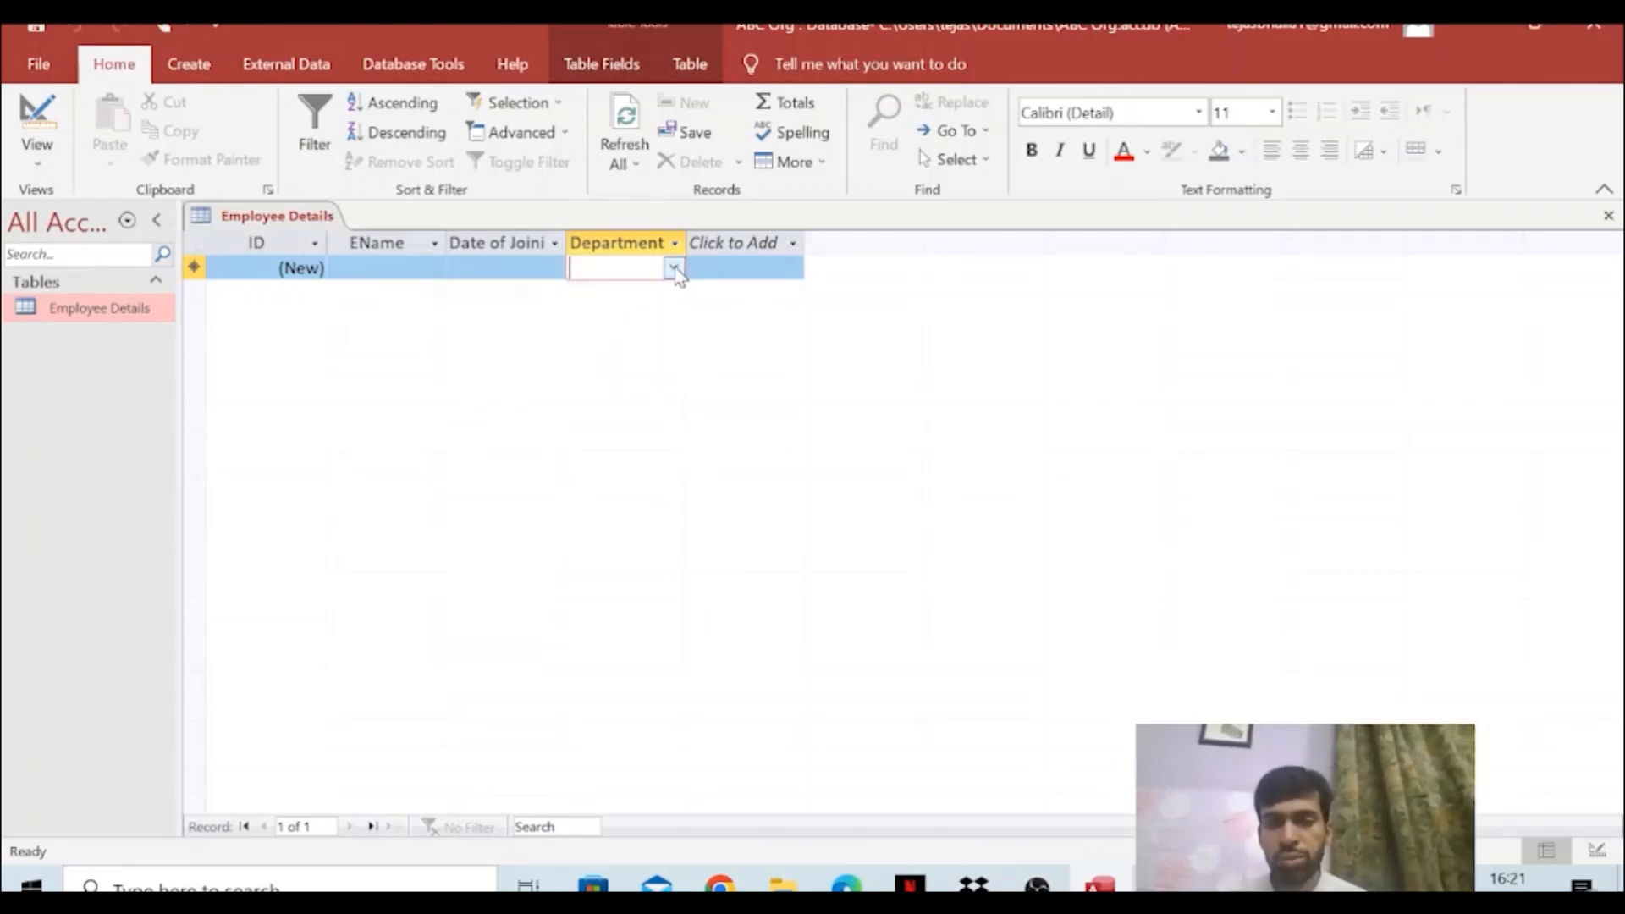
left_click(674, 268)
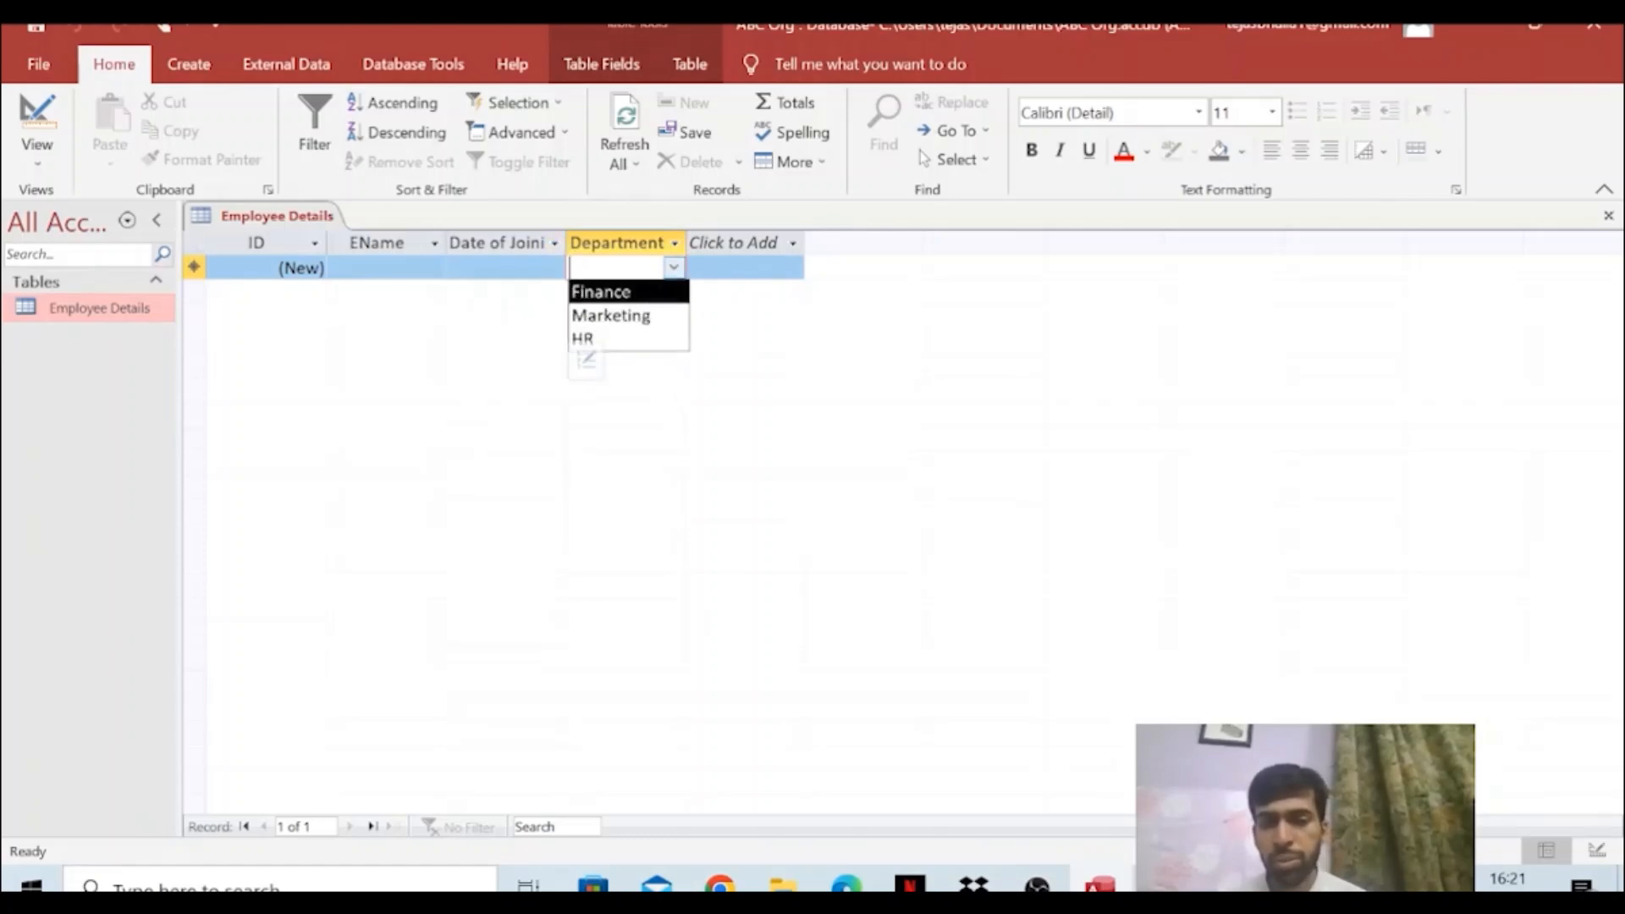
left_click(675, 267)
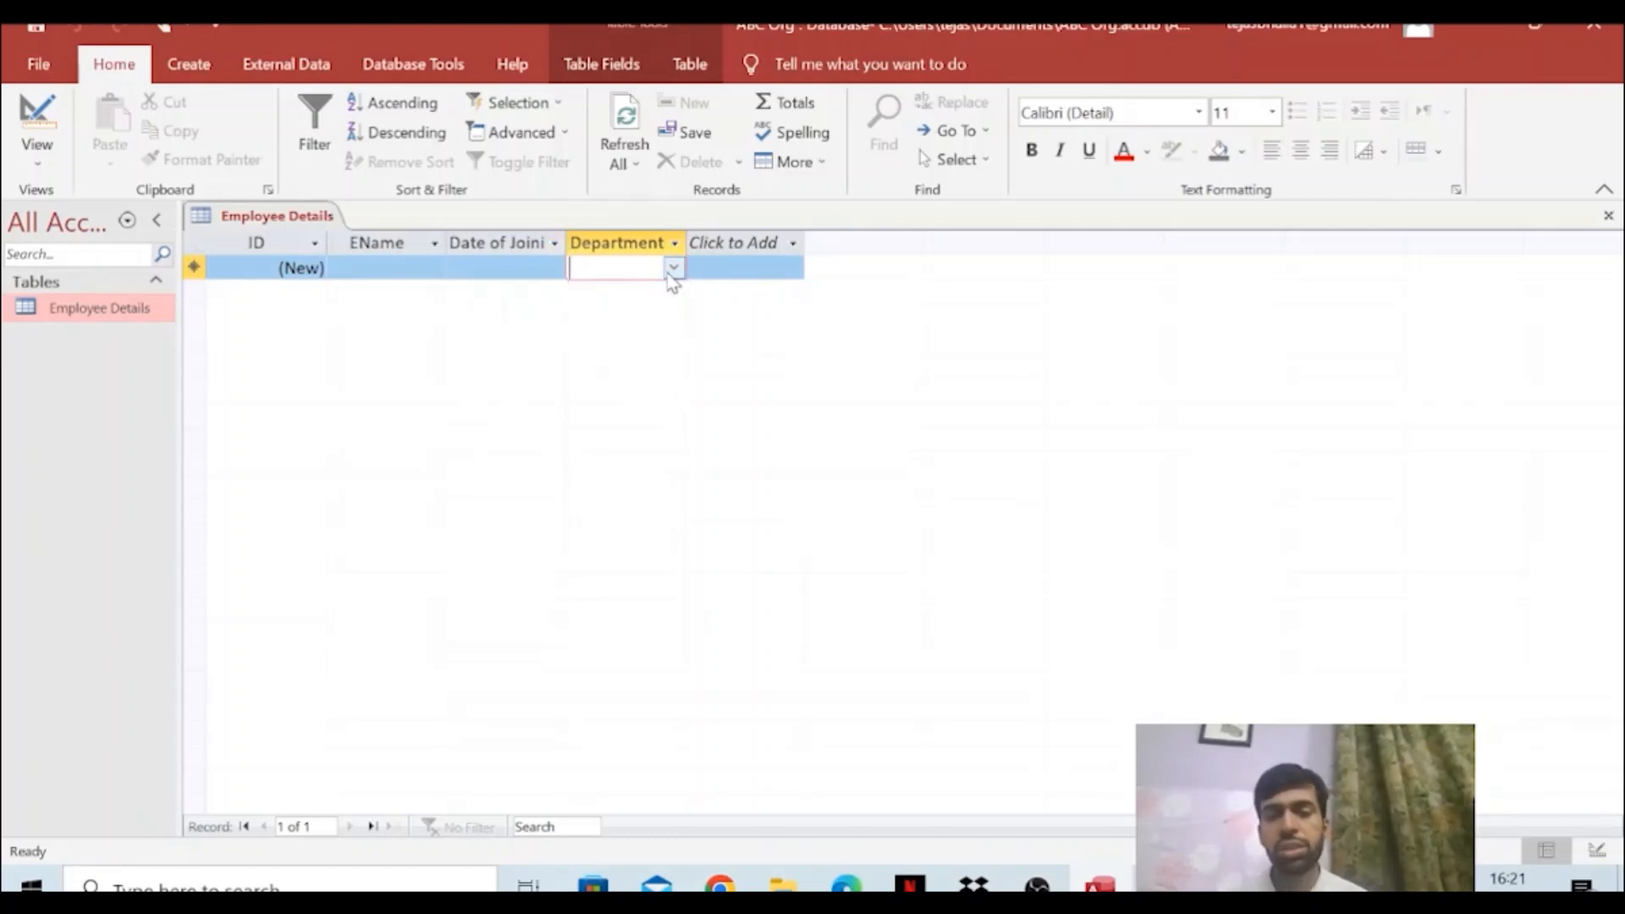
Switch Employee Details between Design View and Datasheet View, ending in Design View
left_click(1597, 851)
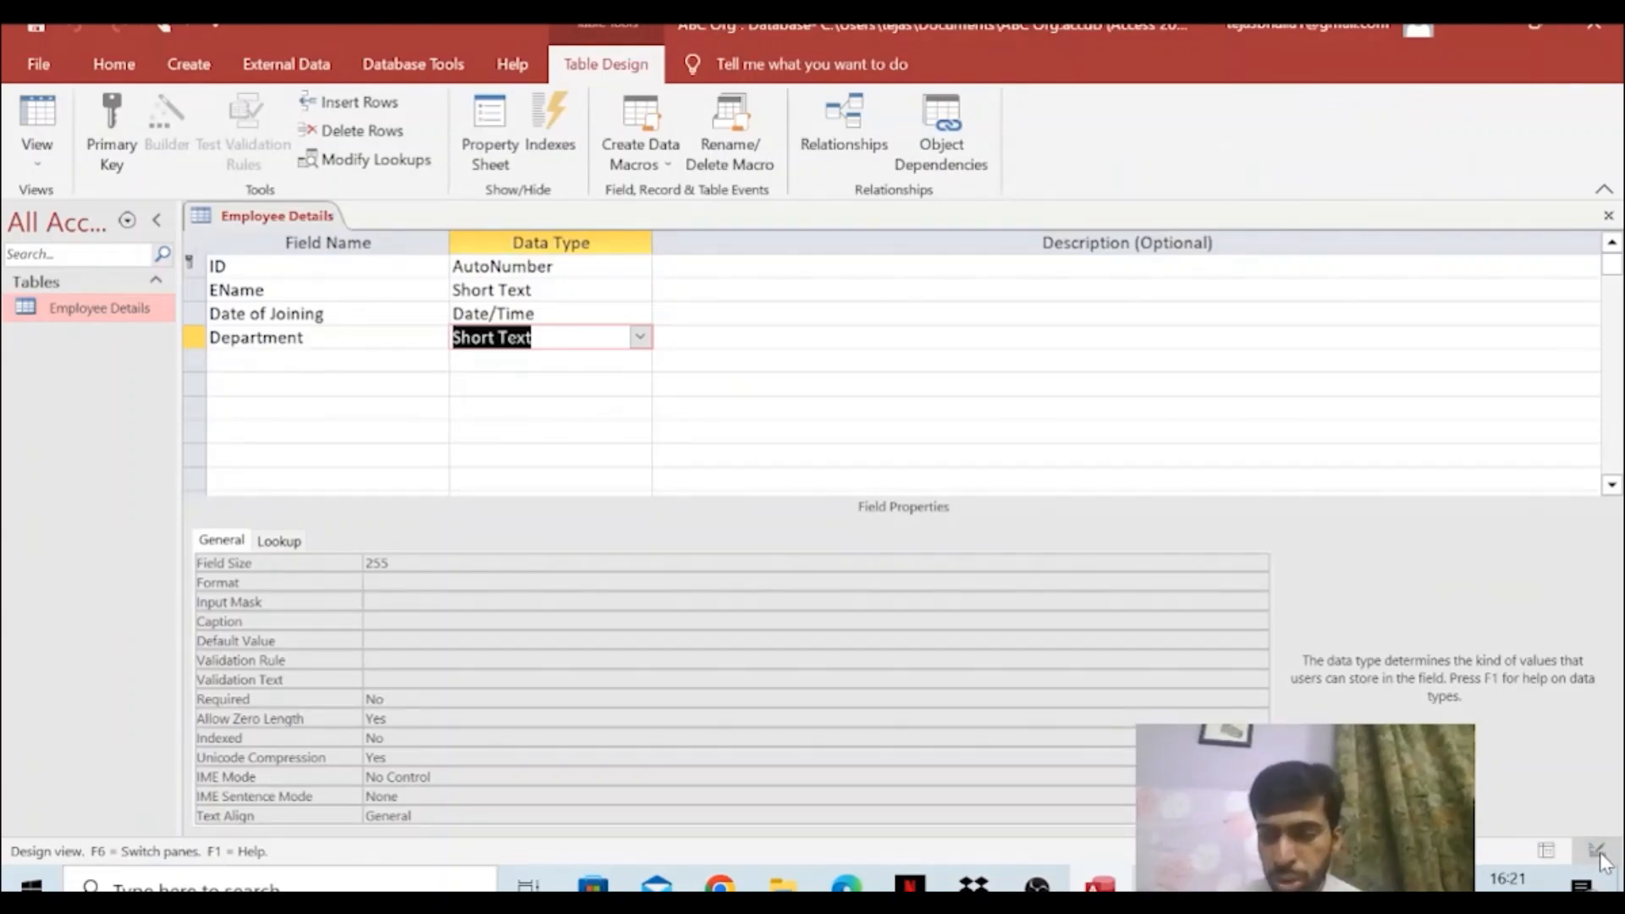
left_click(1547, 853)
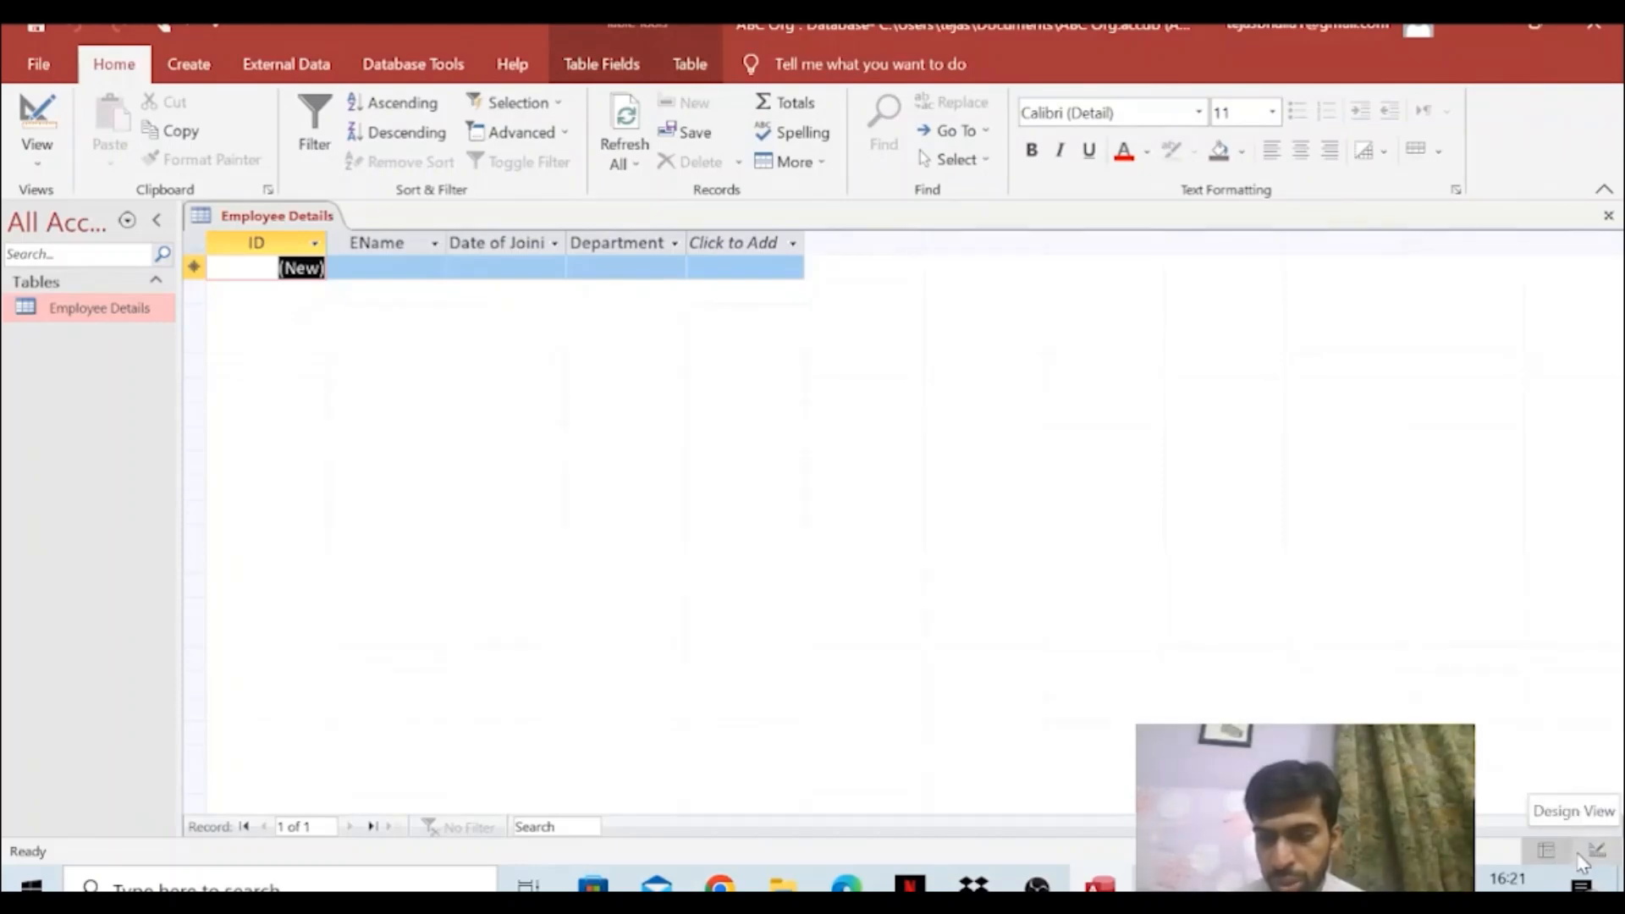
left_click(1581, 855)
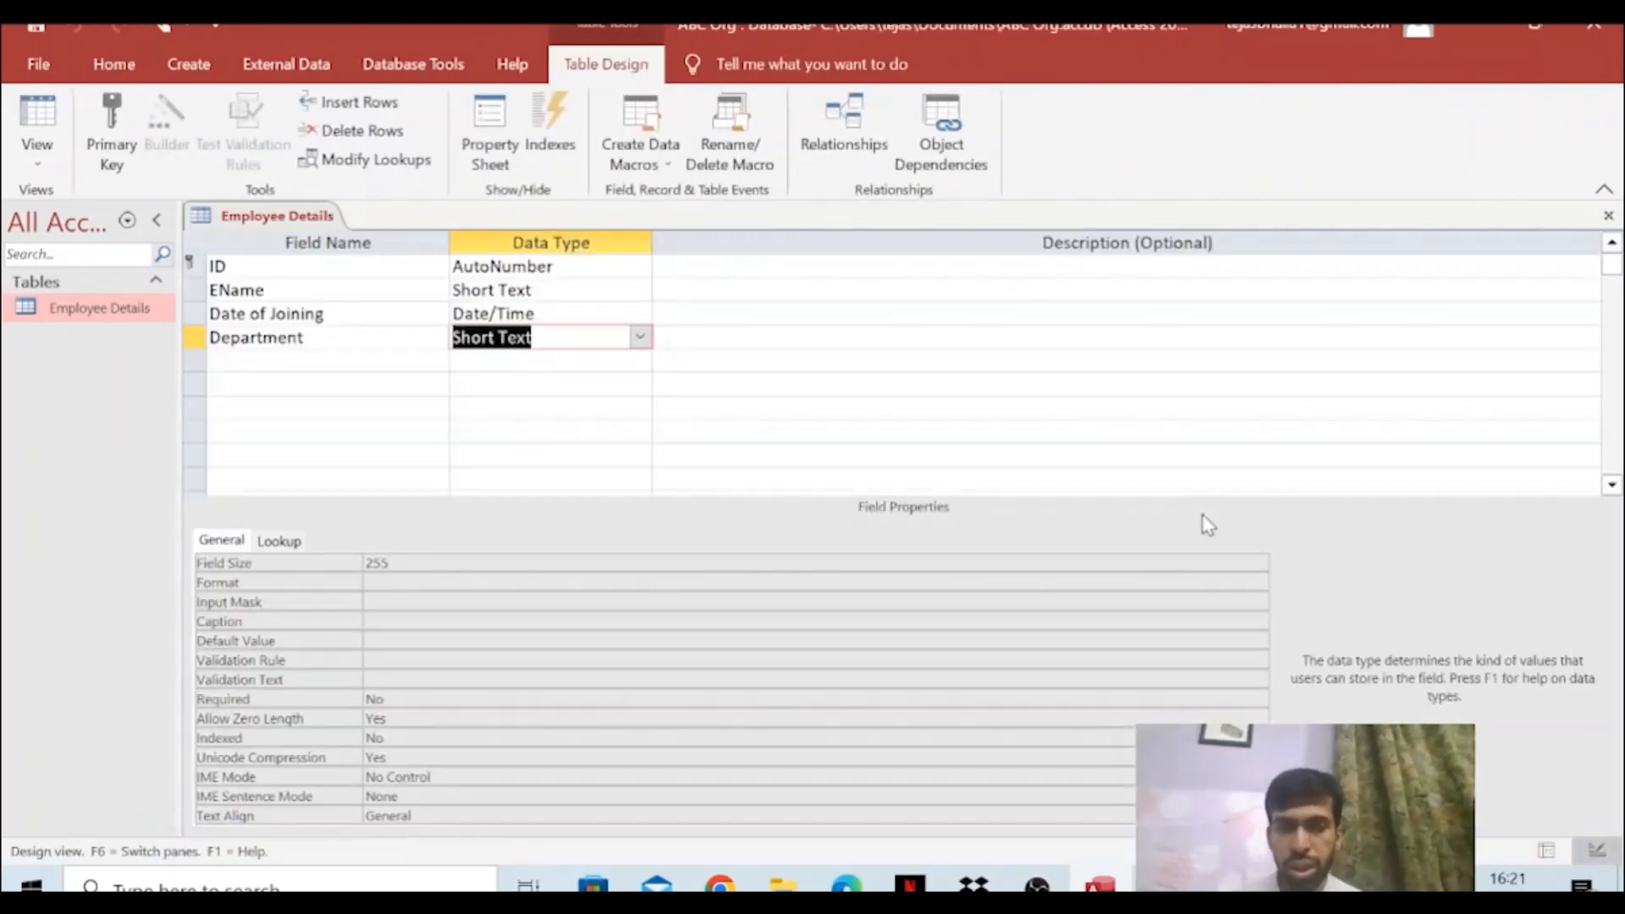
left_click(51, 166)
left_click(53, 169)
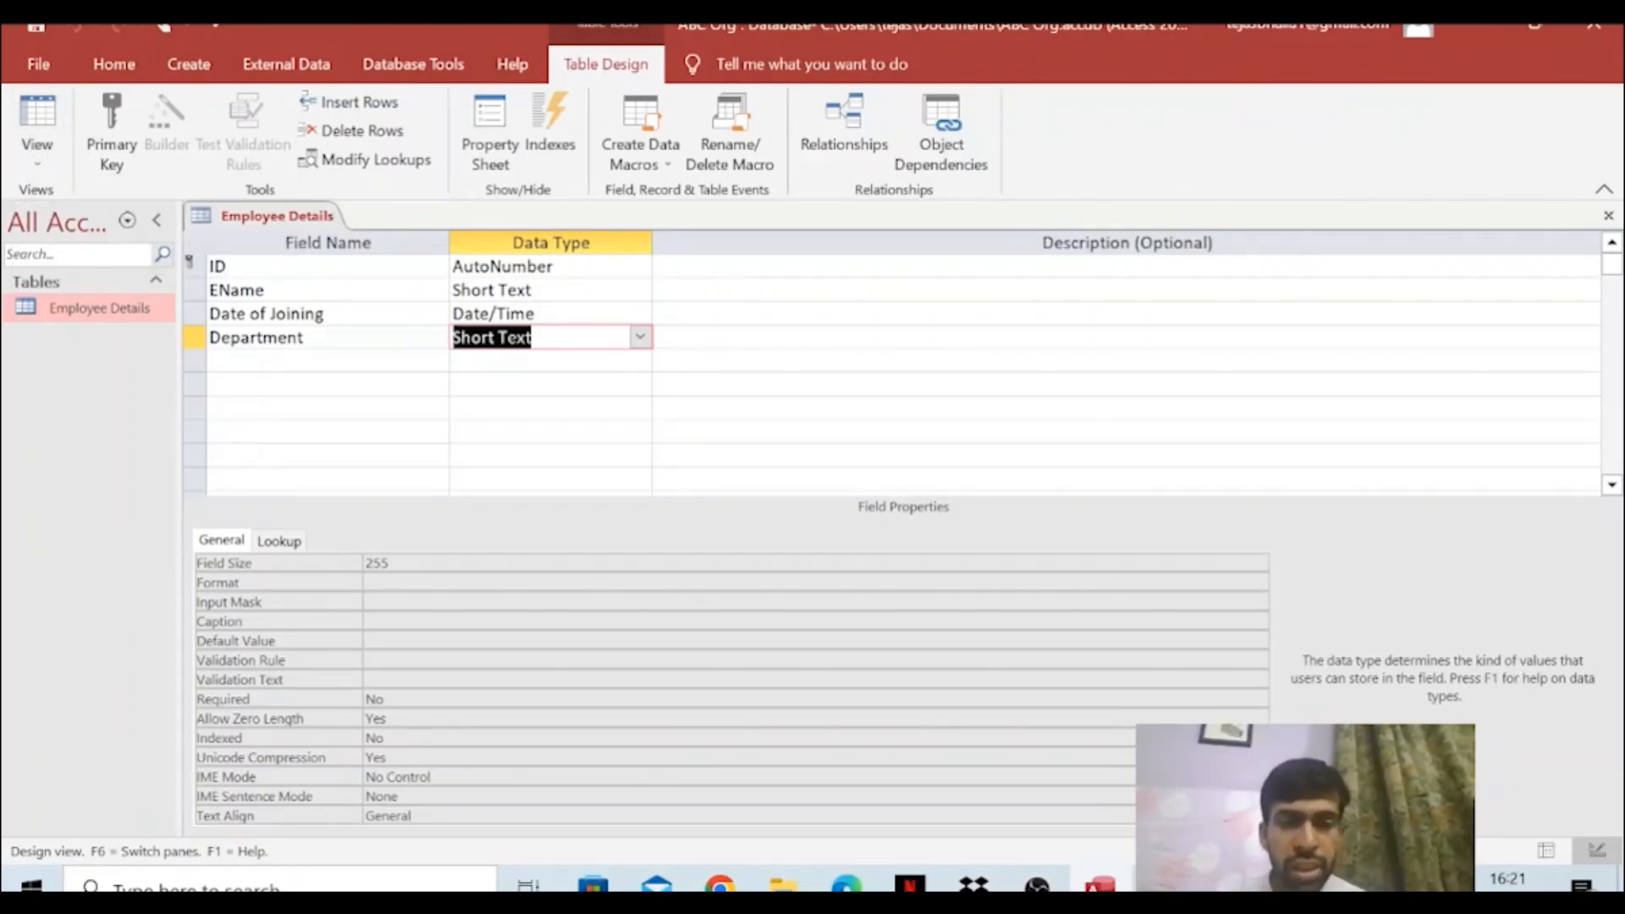
Add a Short Text field named Mobile No below Department
left_click(280, 361)
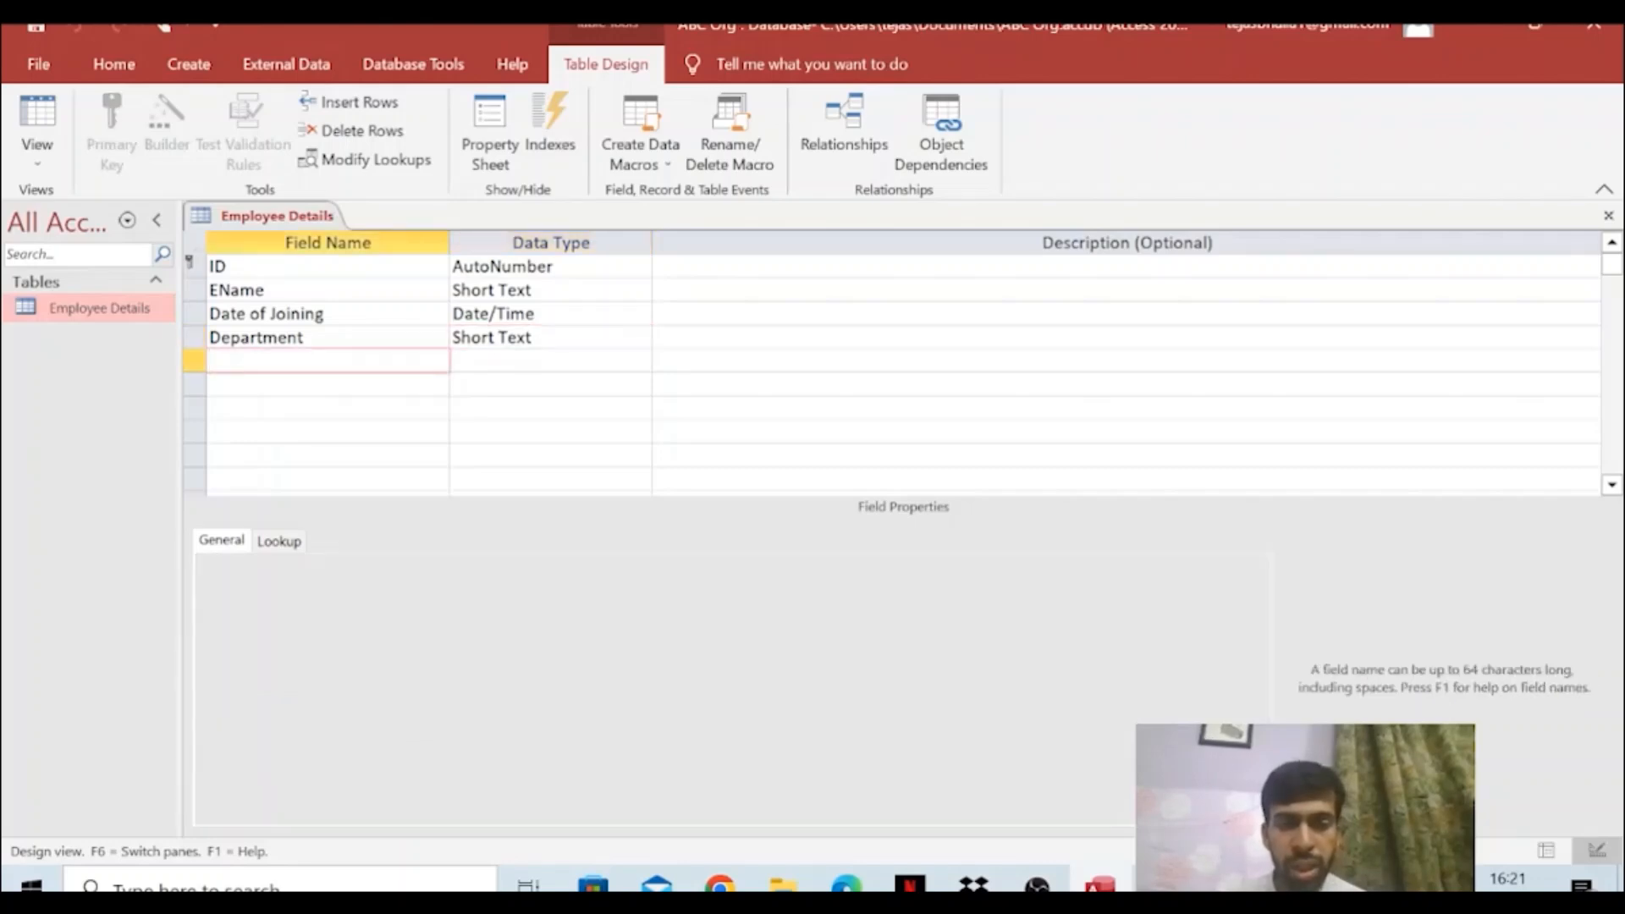
type("Mobile No")
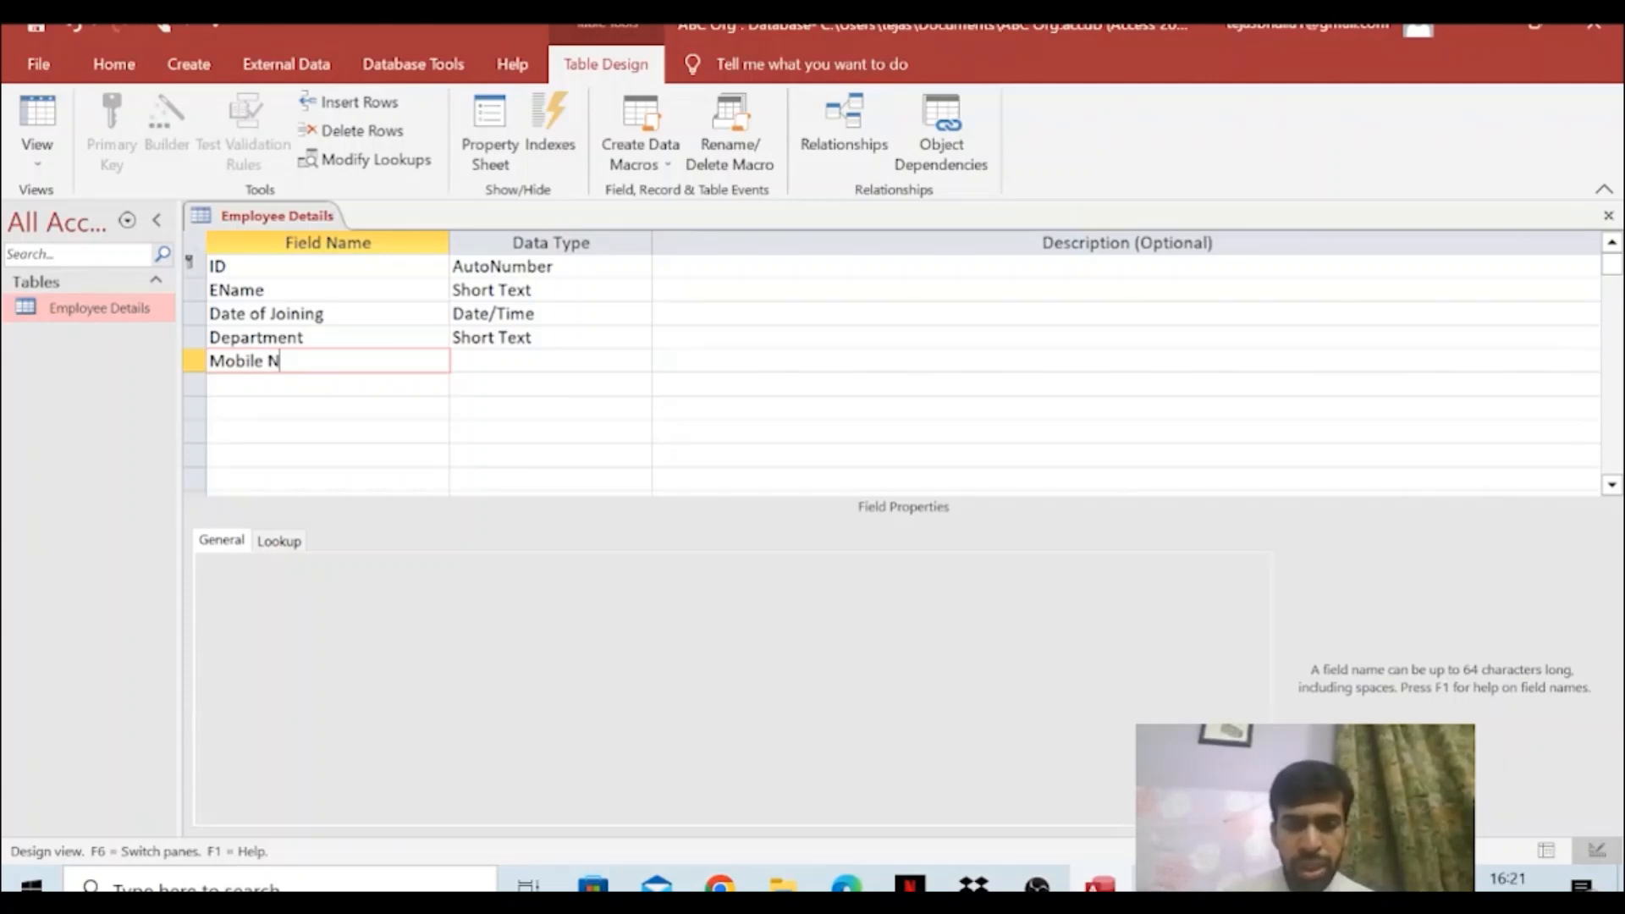
left_click(279, 408)
left_click(279, 384)
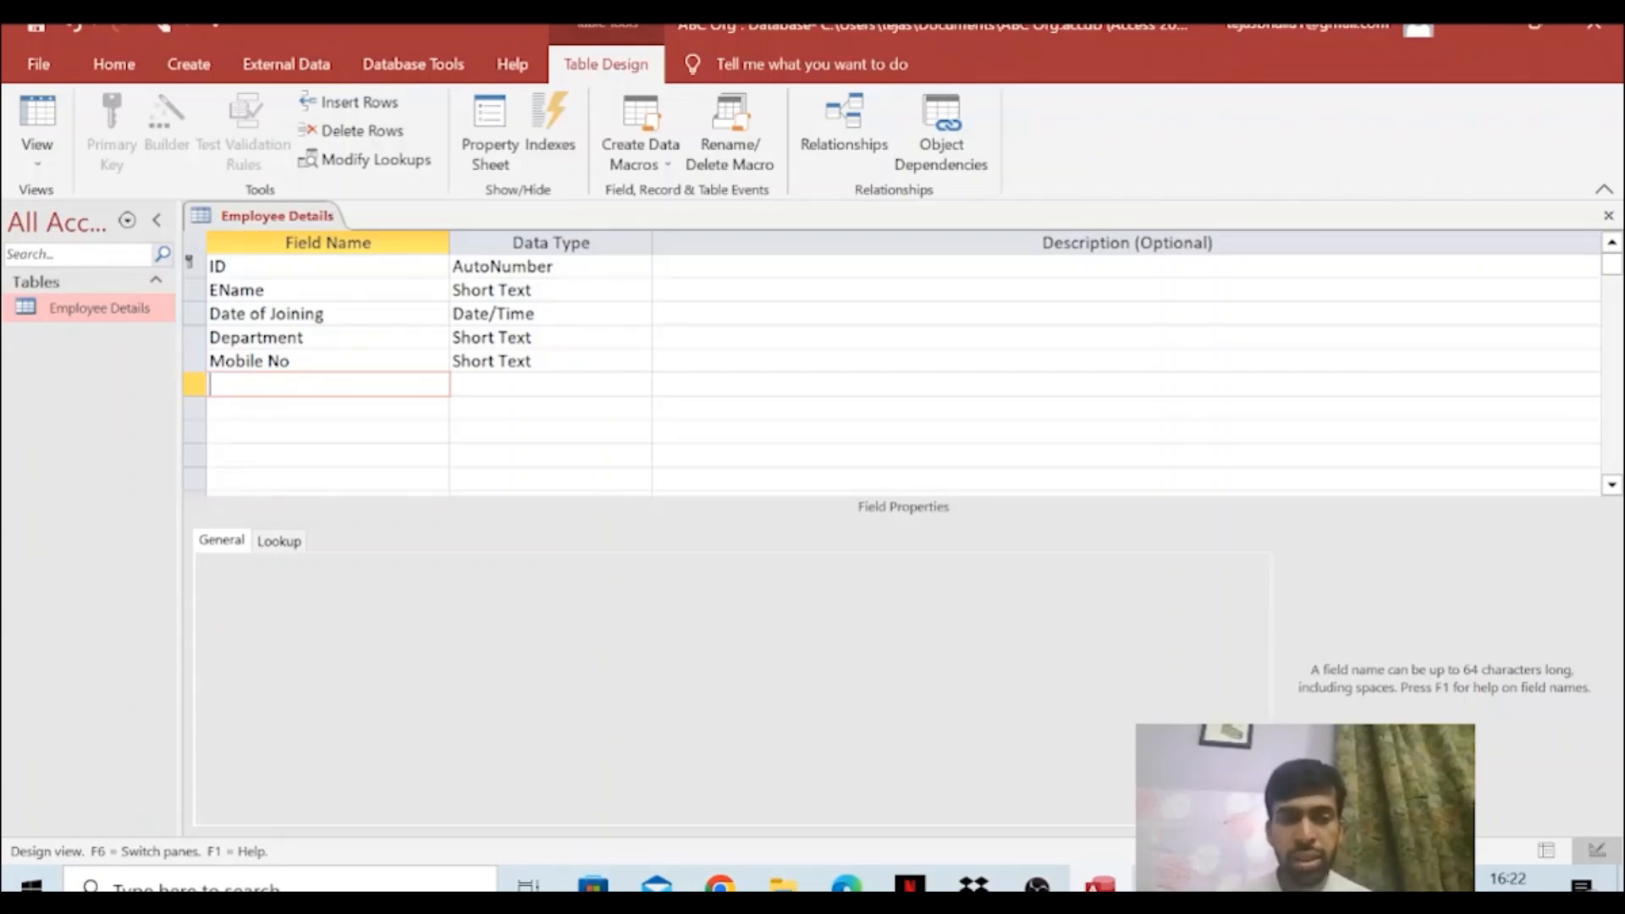
left_click_drag(265, 290, 209, 289)
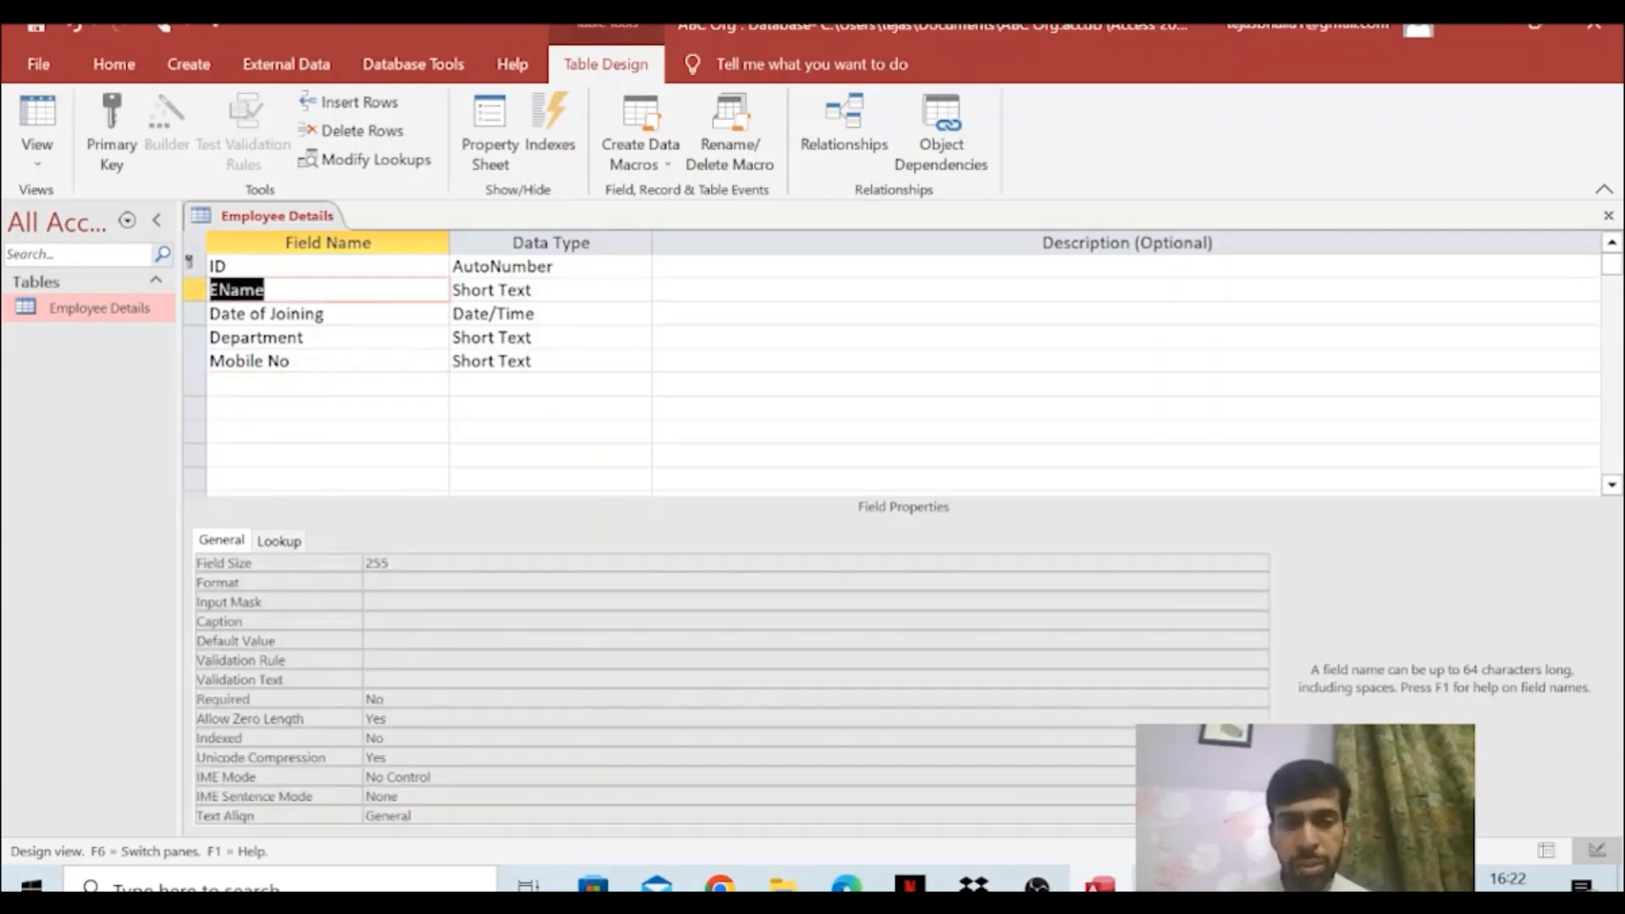
key("Down")
key("Down")
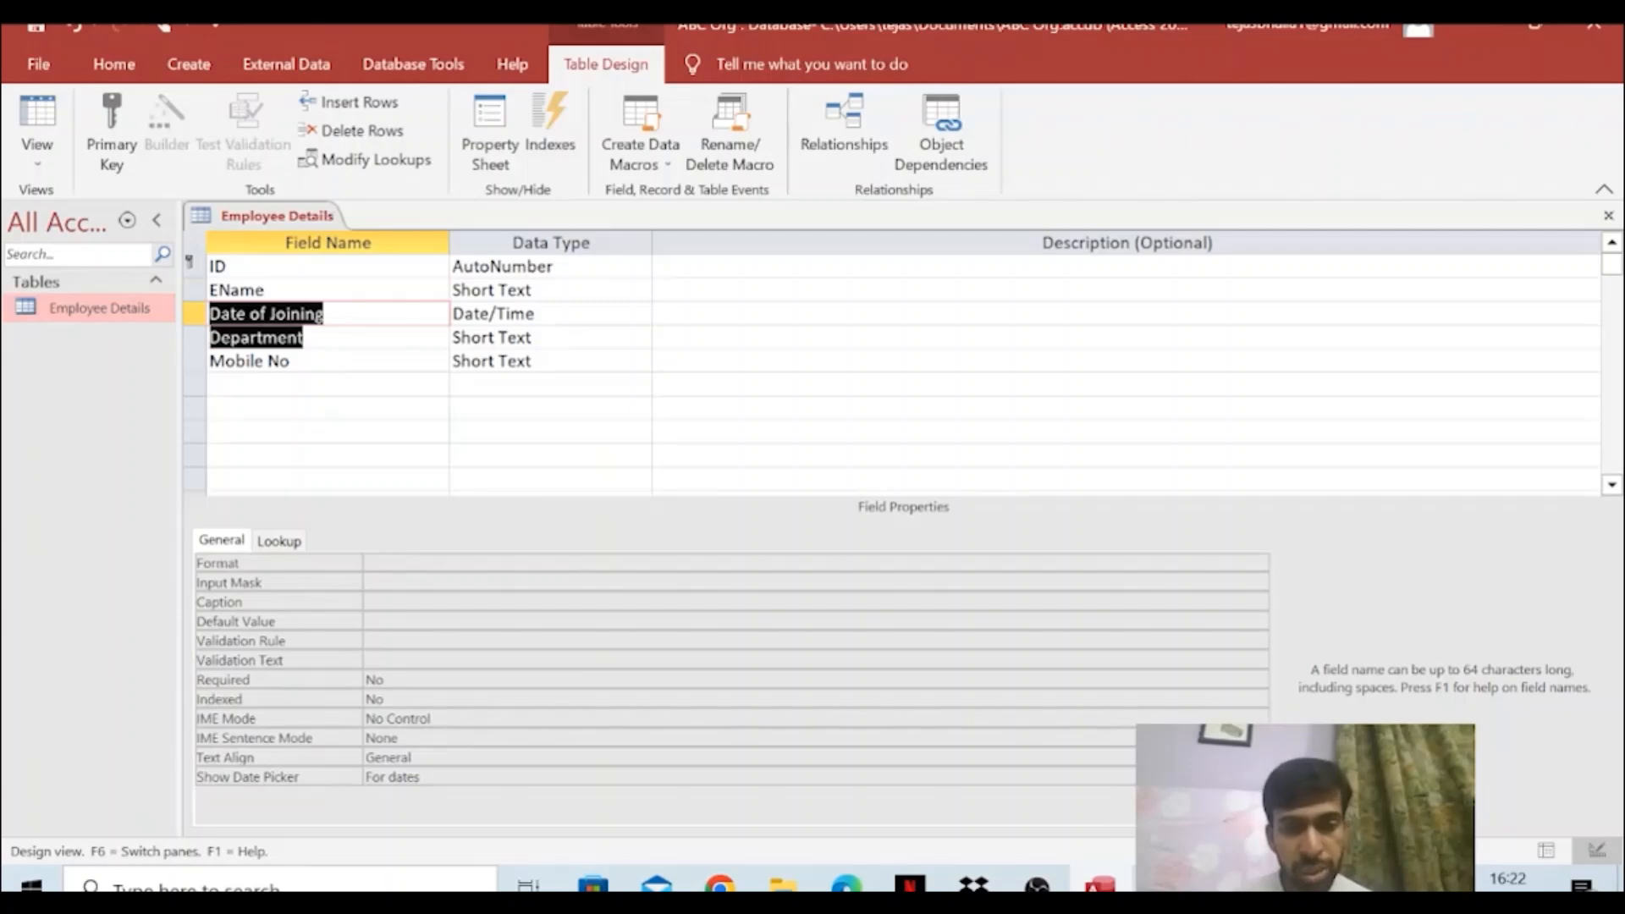
key("Down")
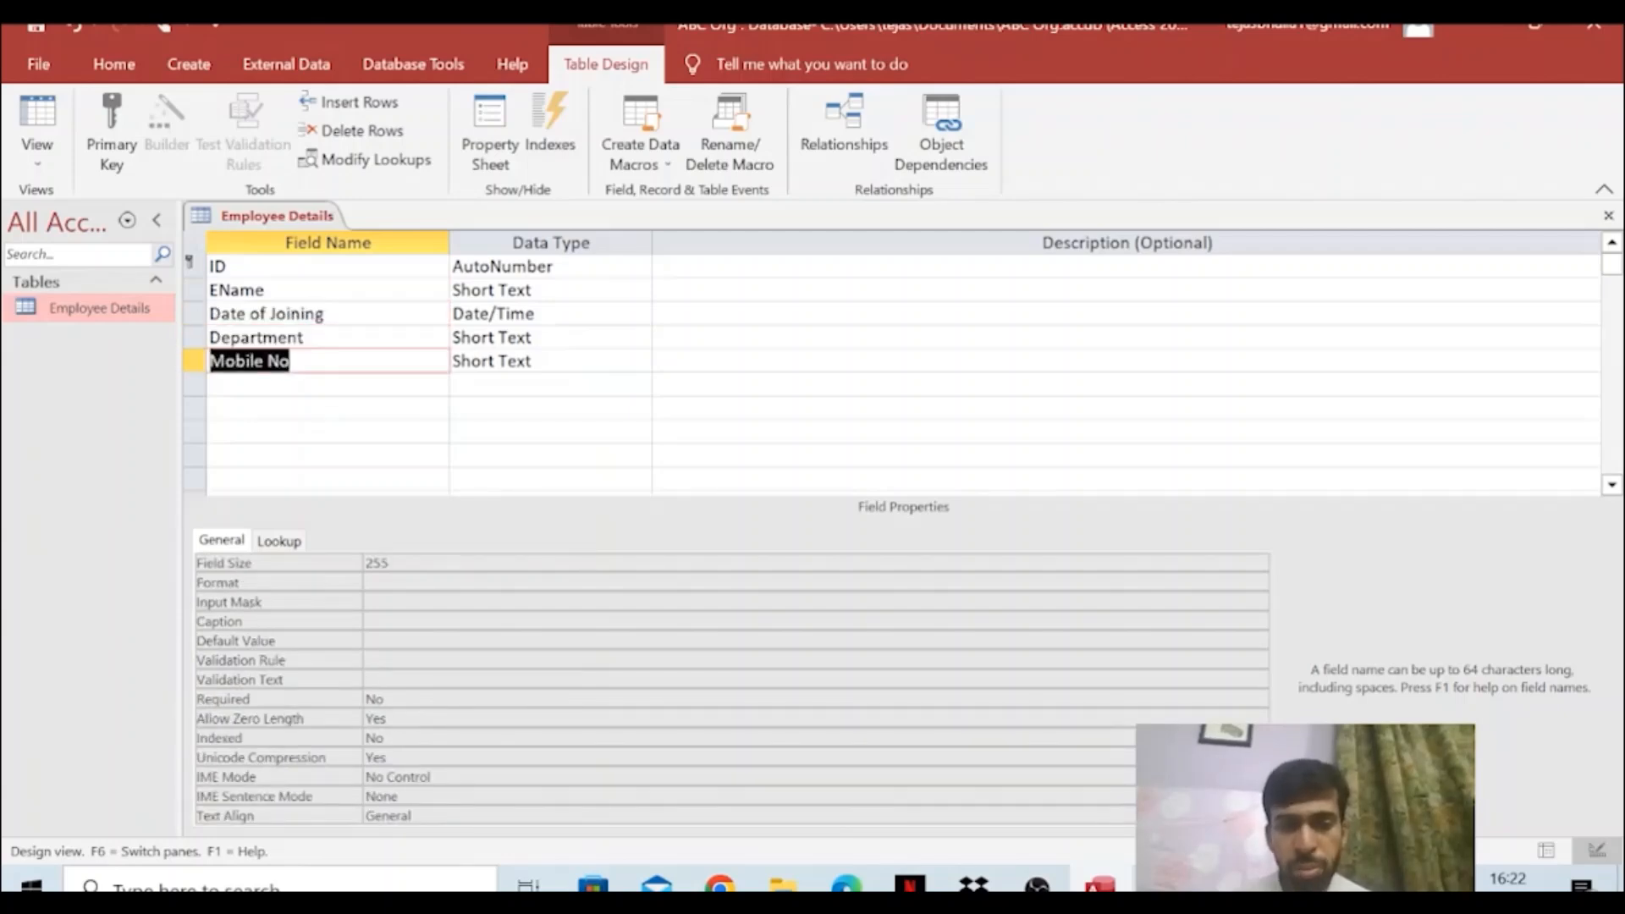
key("F2")
key("F2")
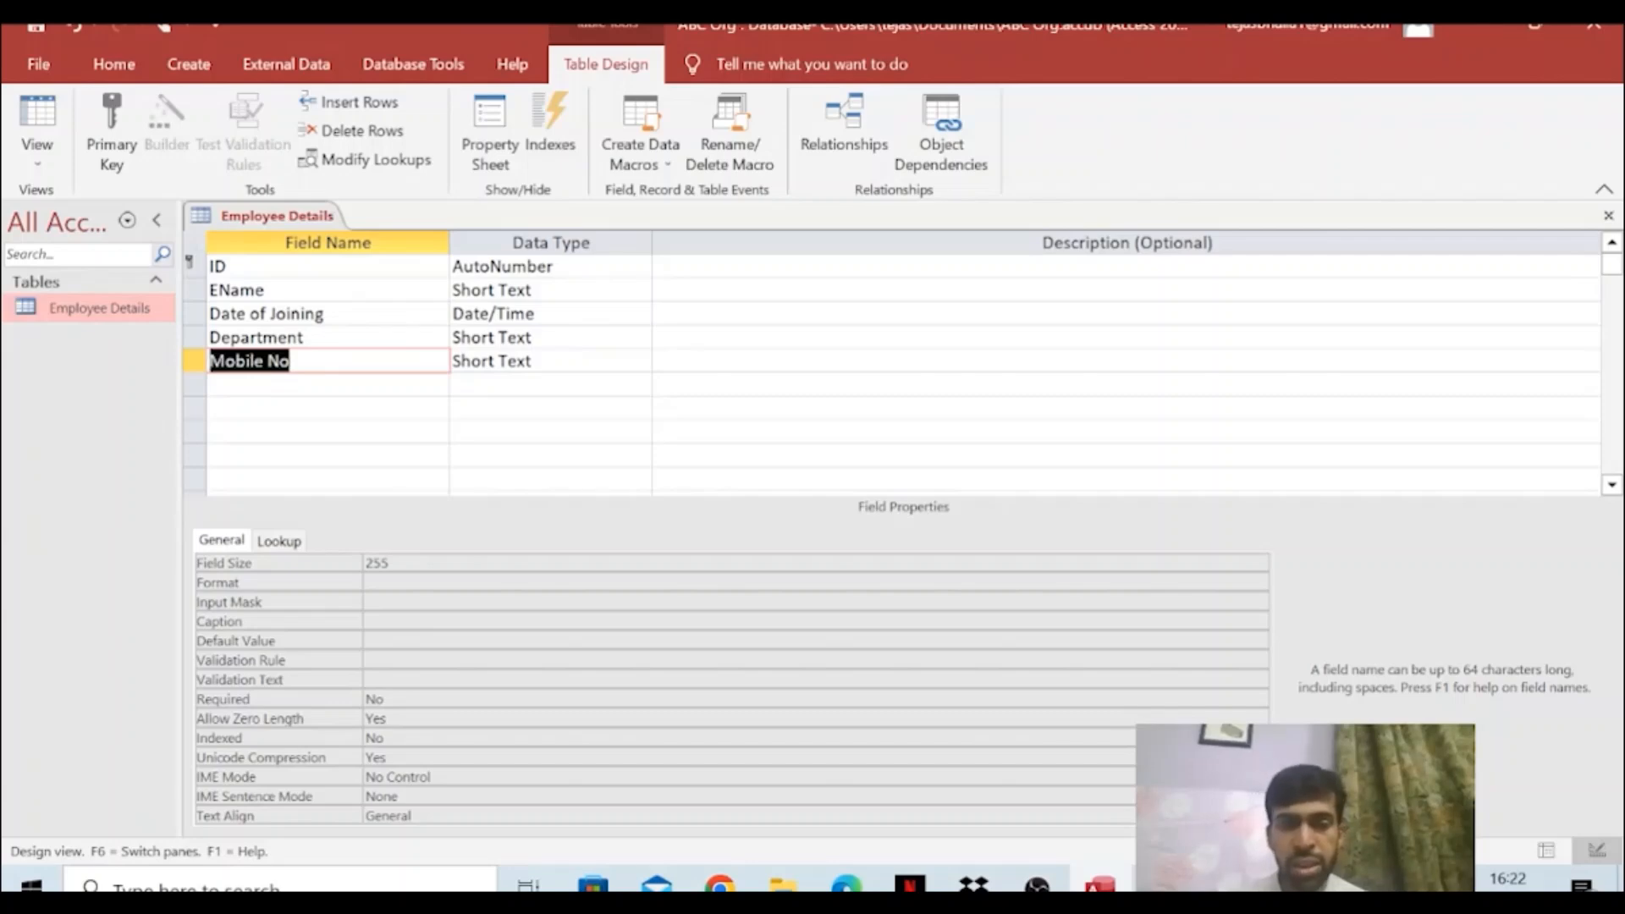
Add a Short Text field named ECode below Mobile No
key("Down")
type("ECode")
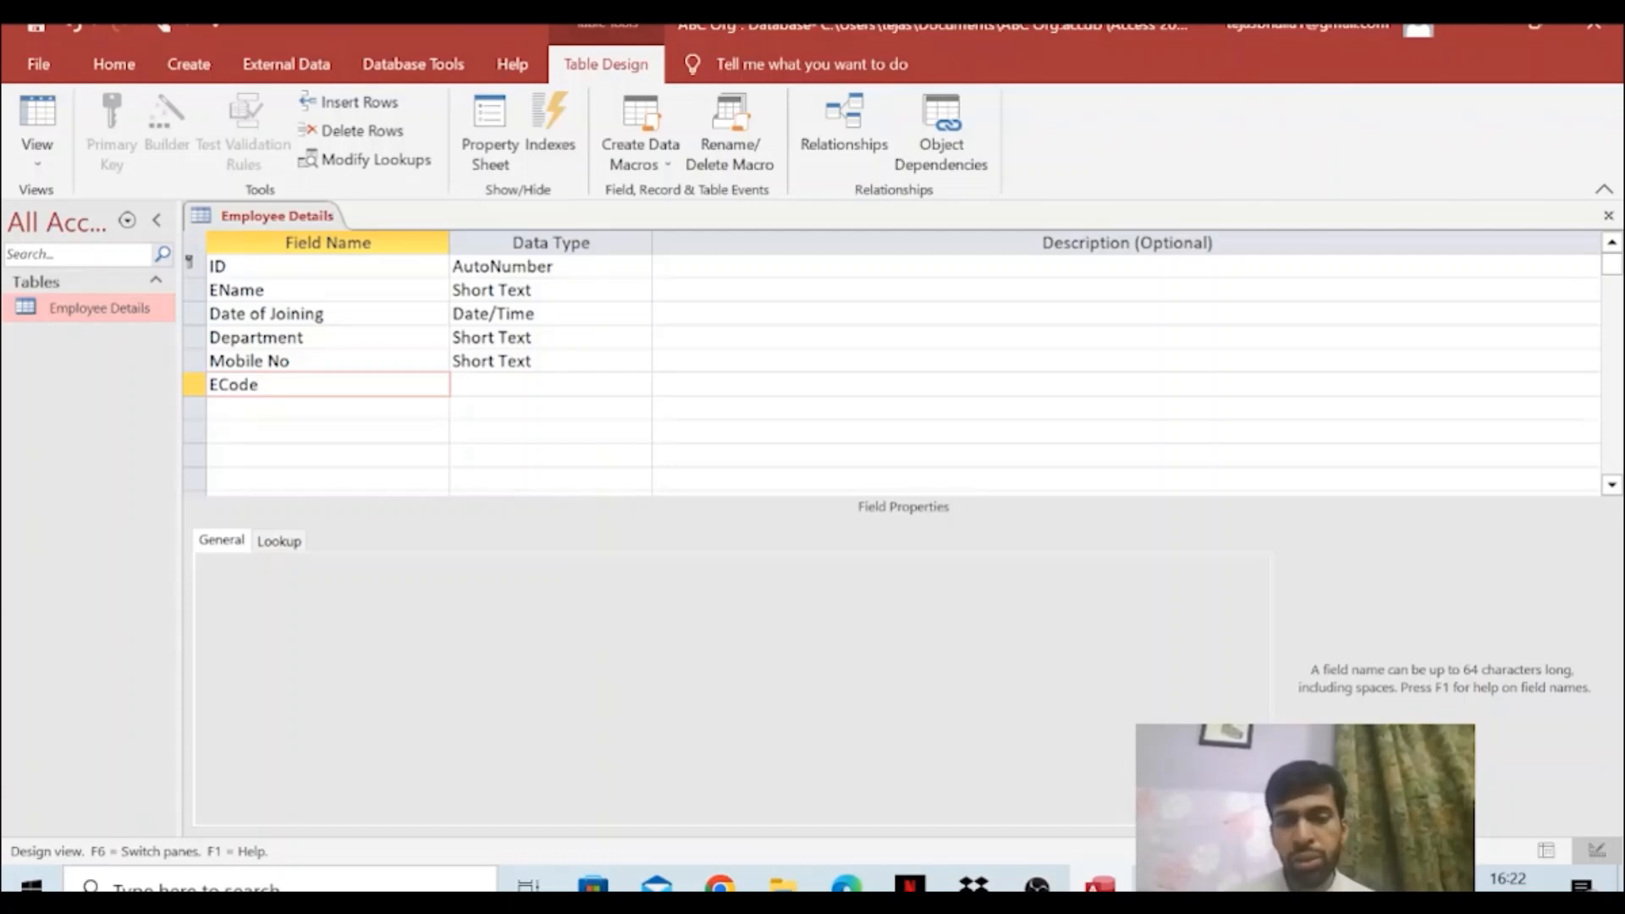
key("Tab")
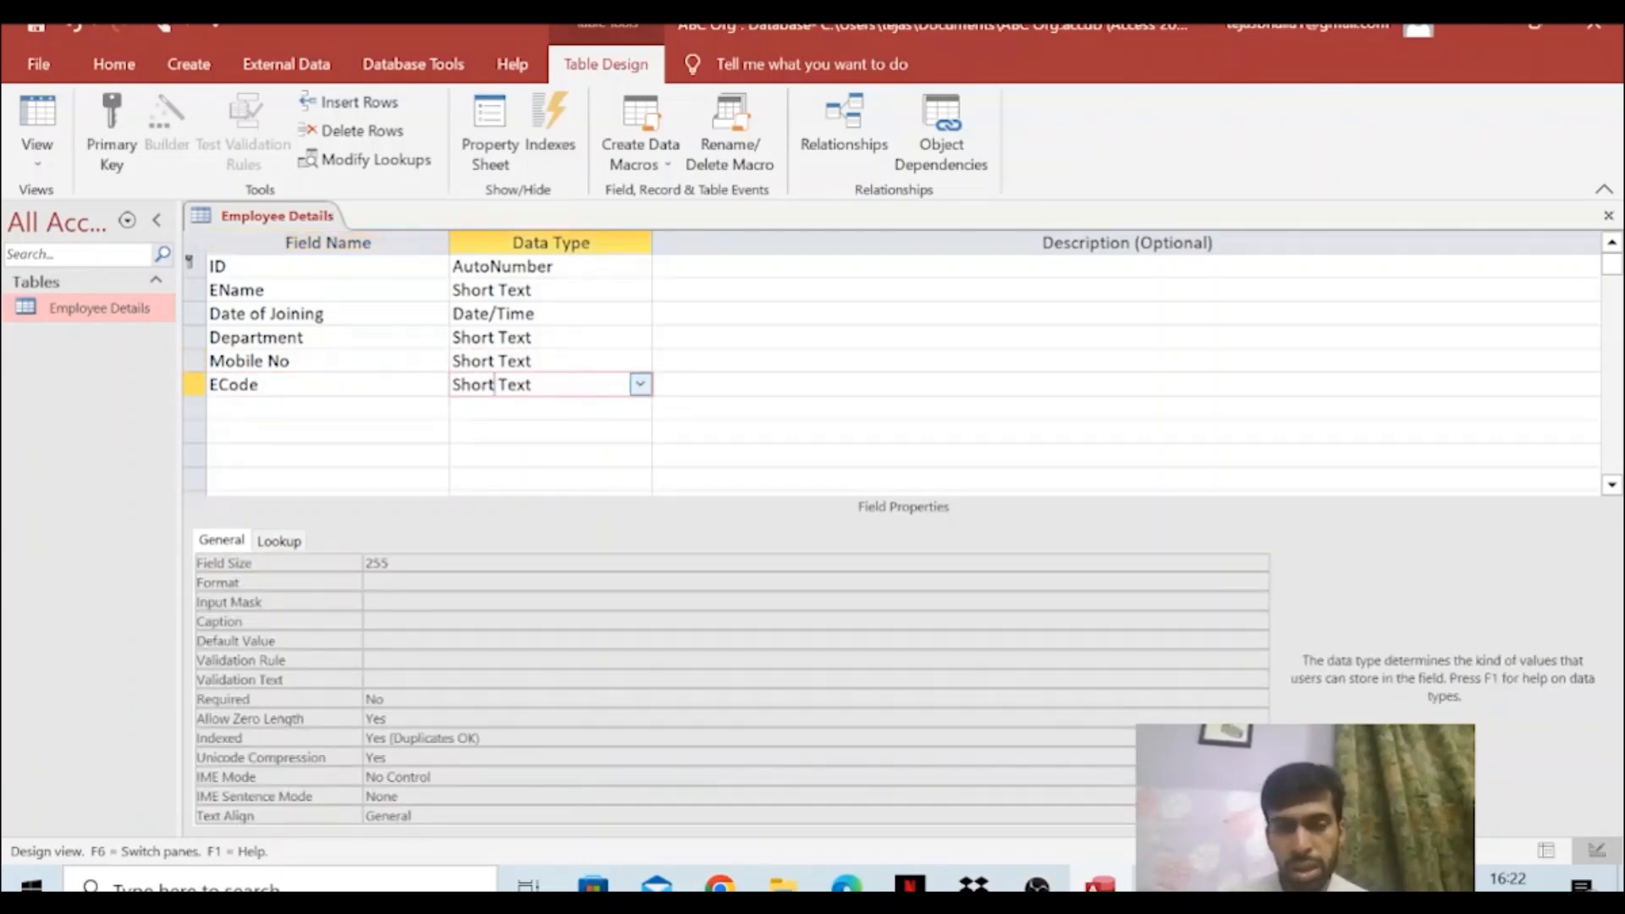
left_click(260, 385)
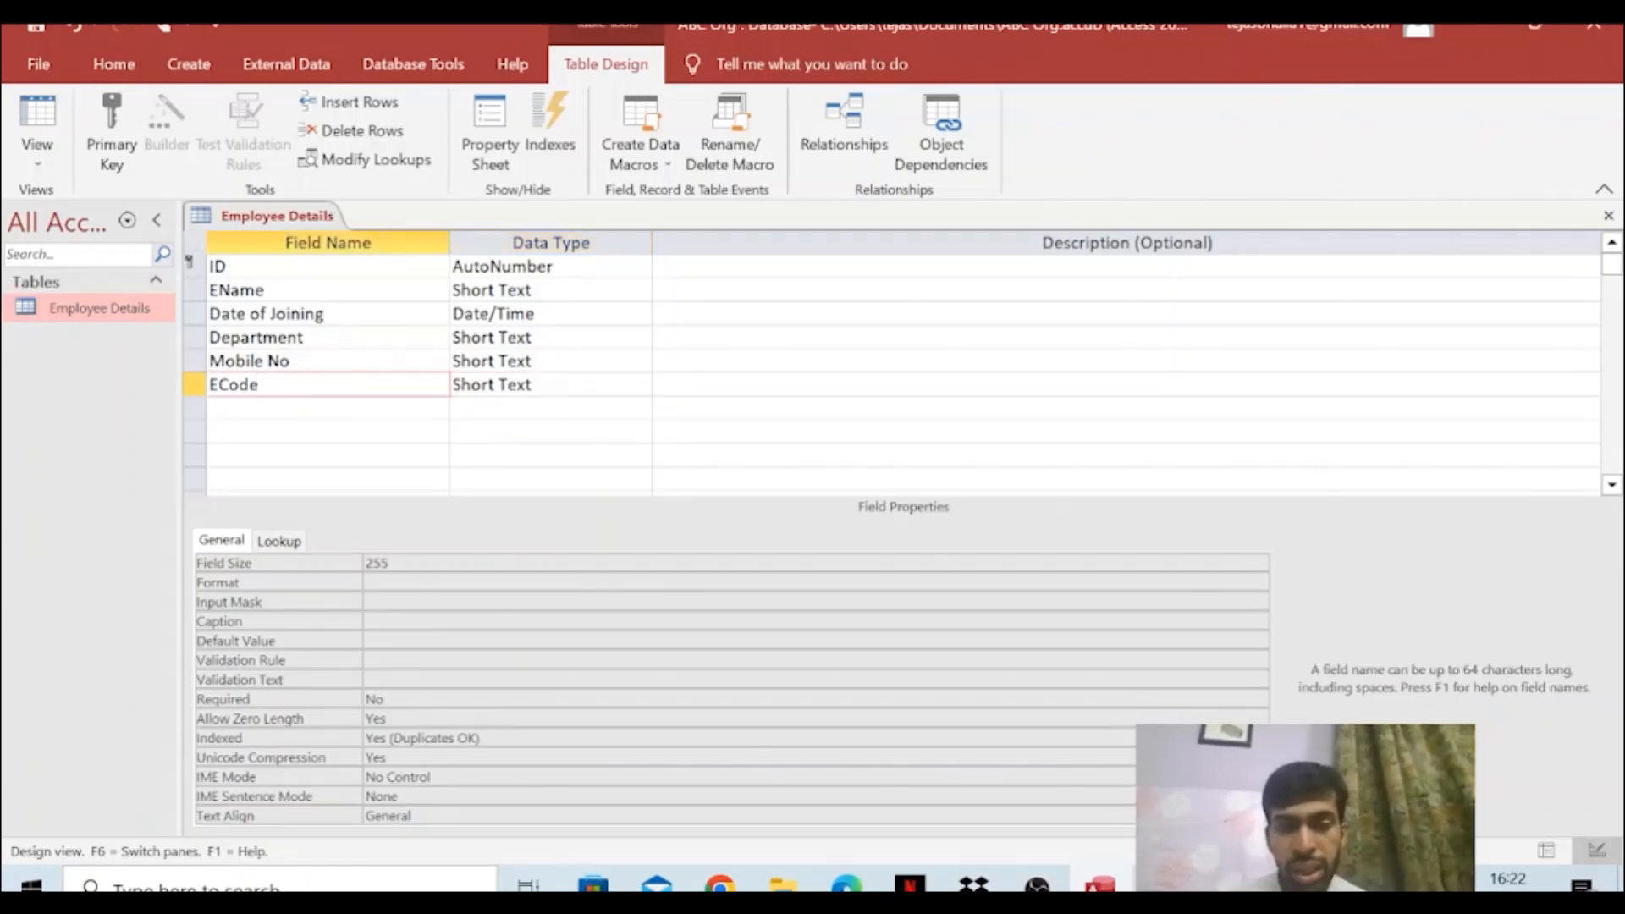
Make the ECode field the table's primary key
left_click(194, 385)
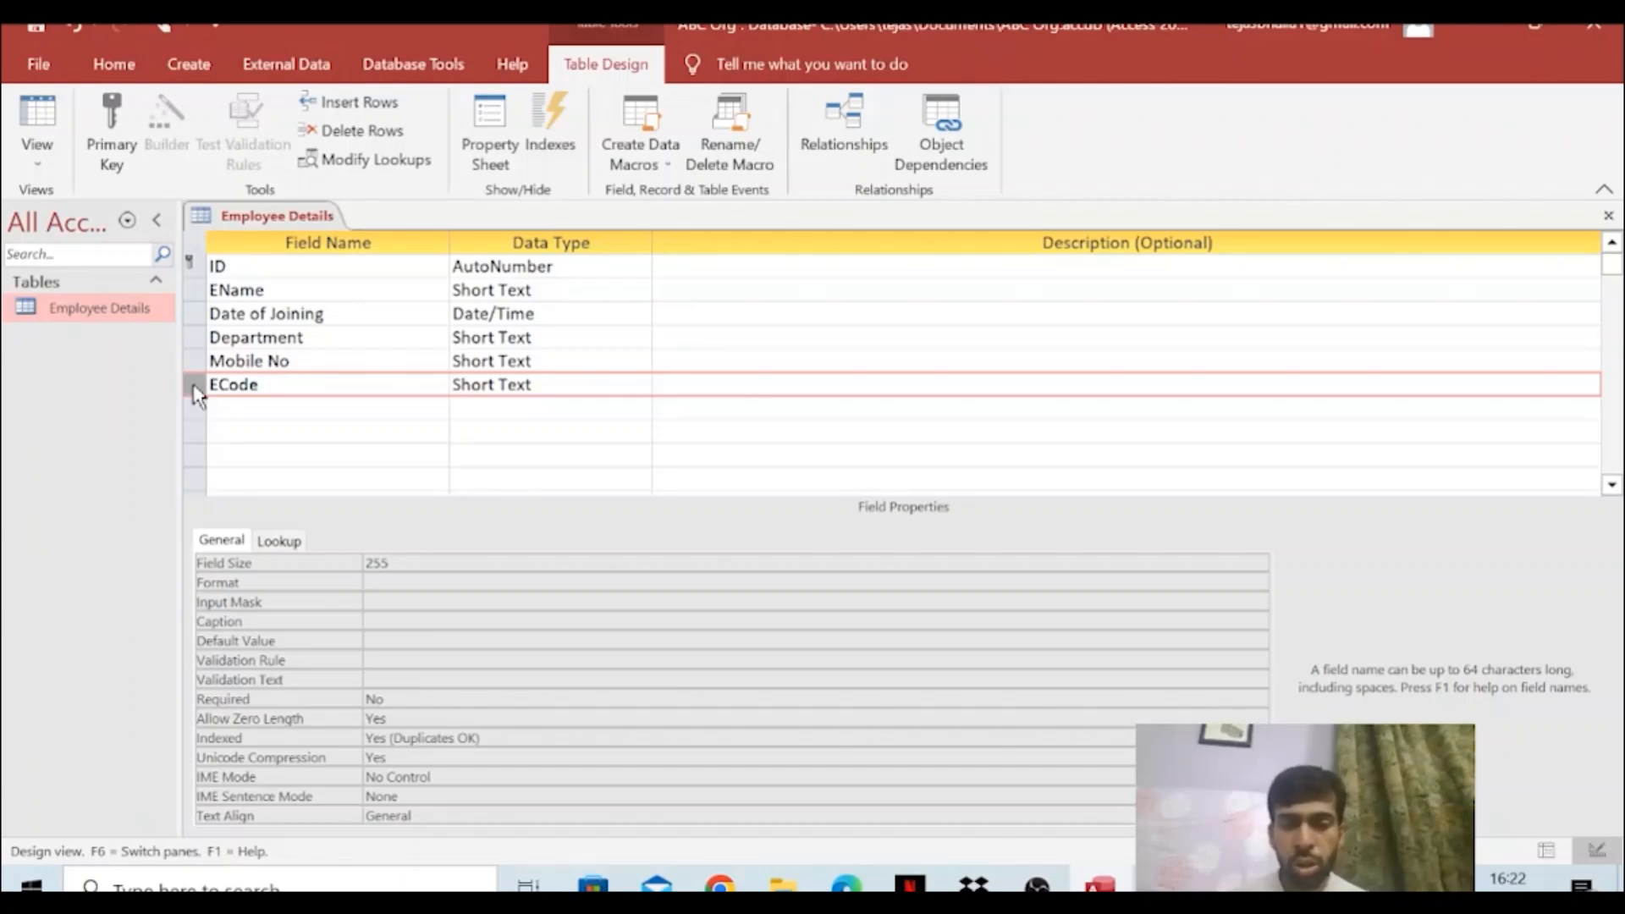
right_click(194, 389)
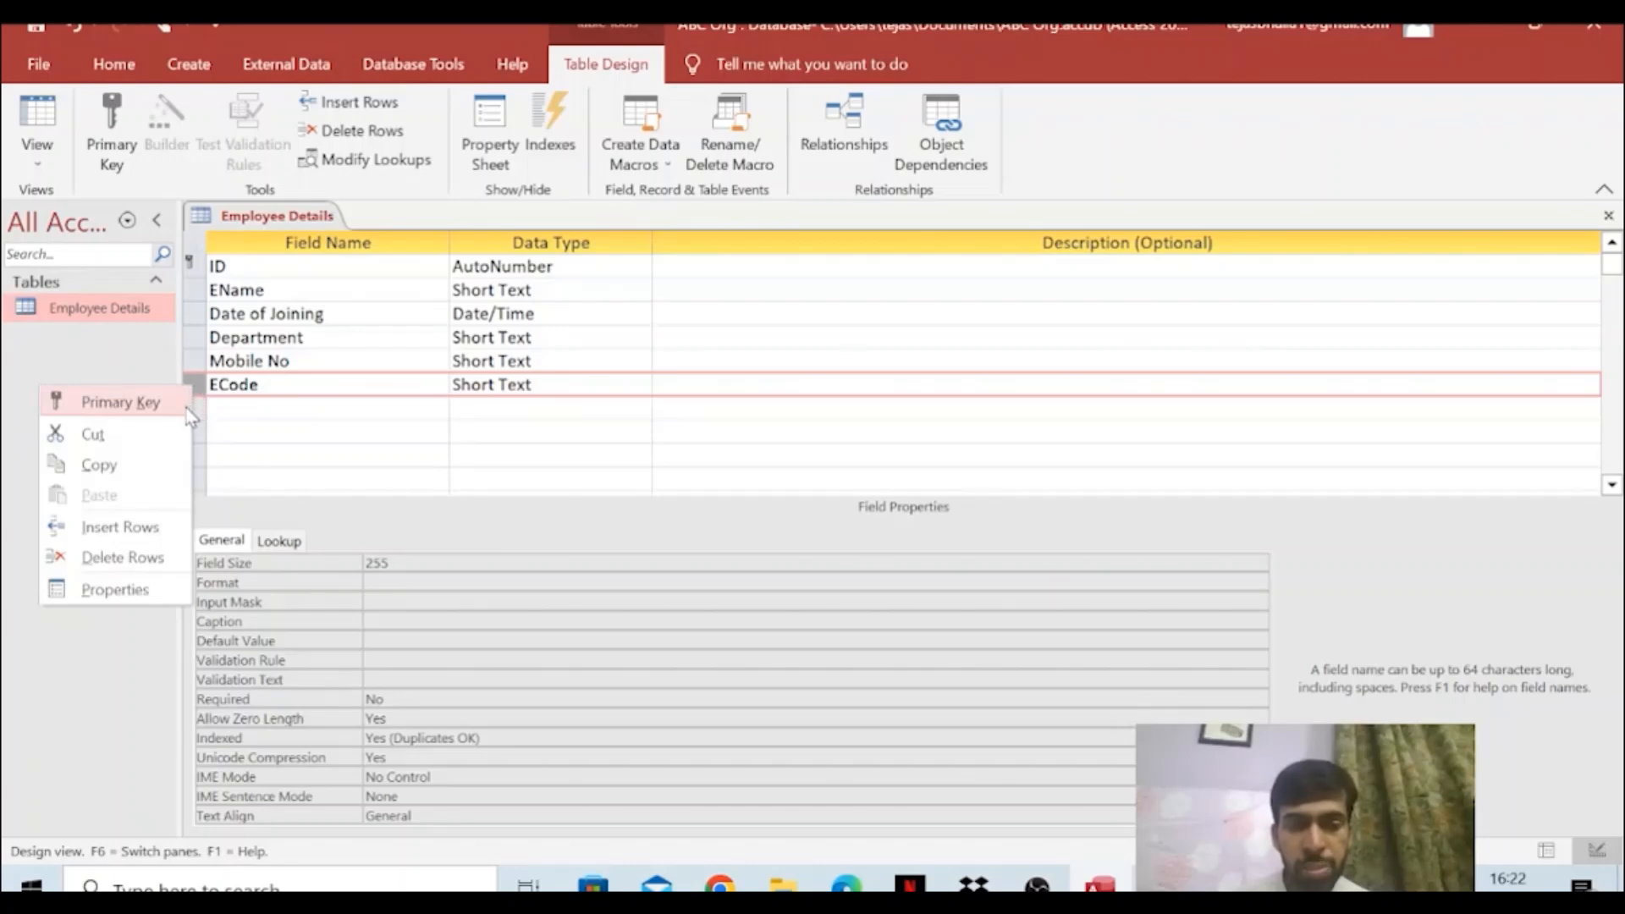
left_click(187, 404)
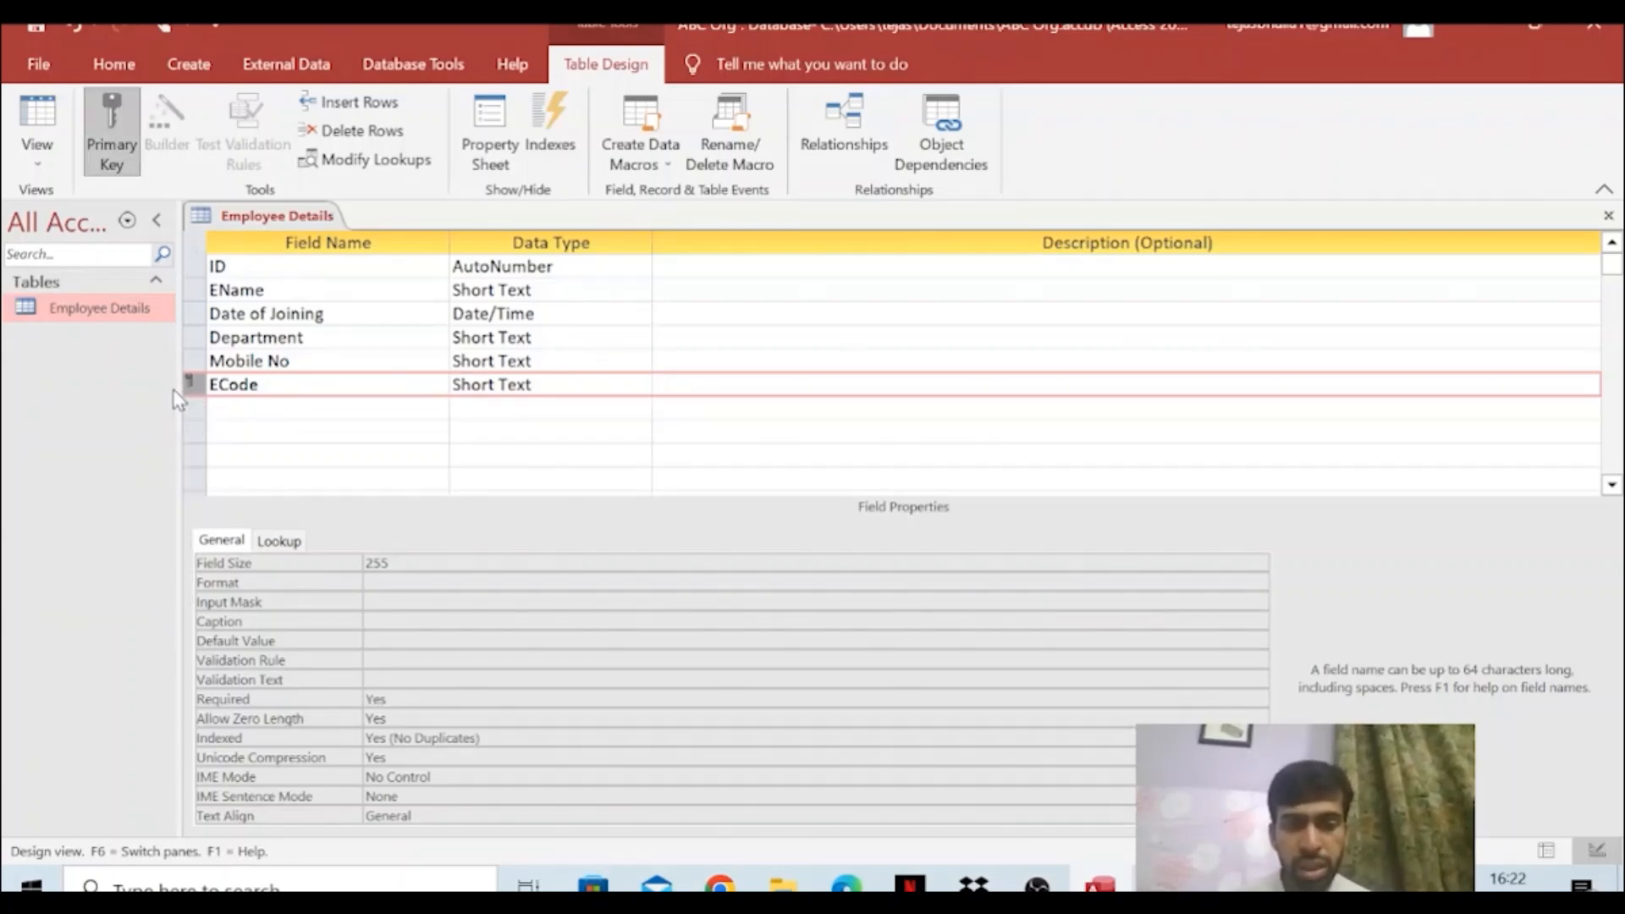
Save the Employee Details table and look through its columns in the datasheet, from EName to ECode
double_click(101, 308)
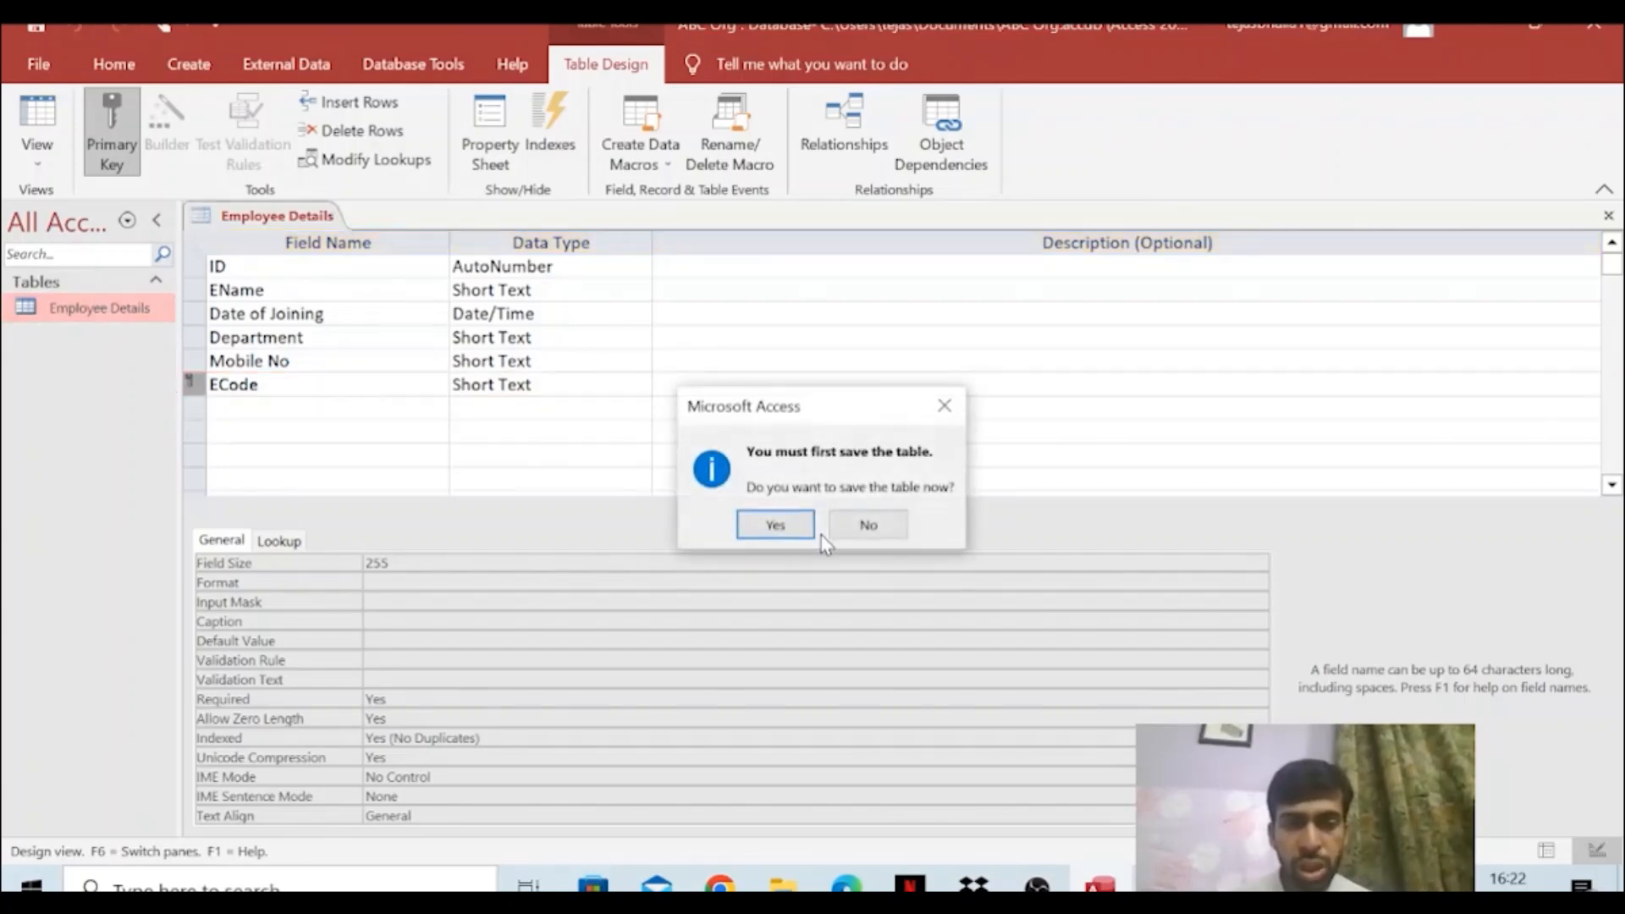
left_click(799, 533)
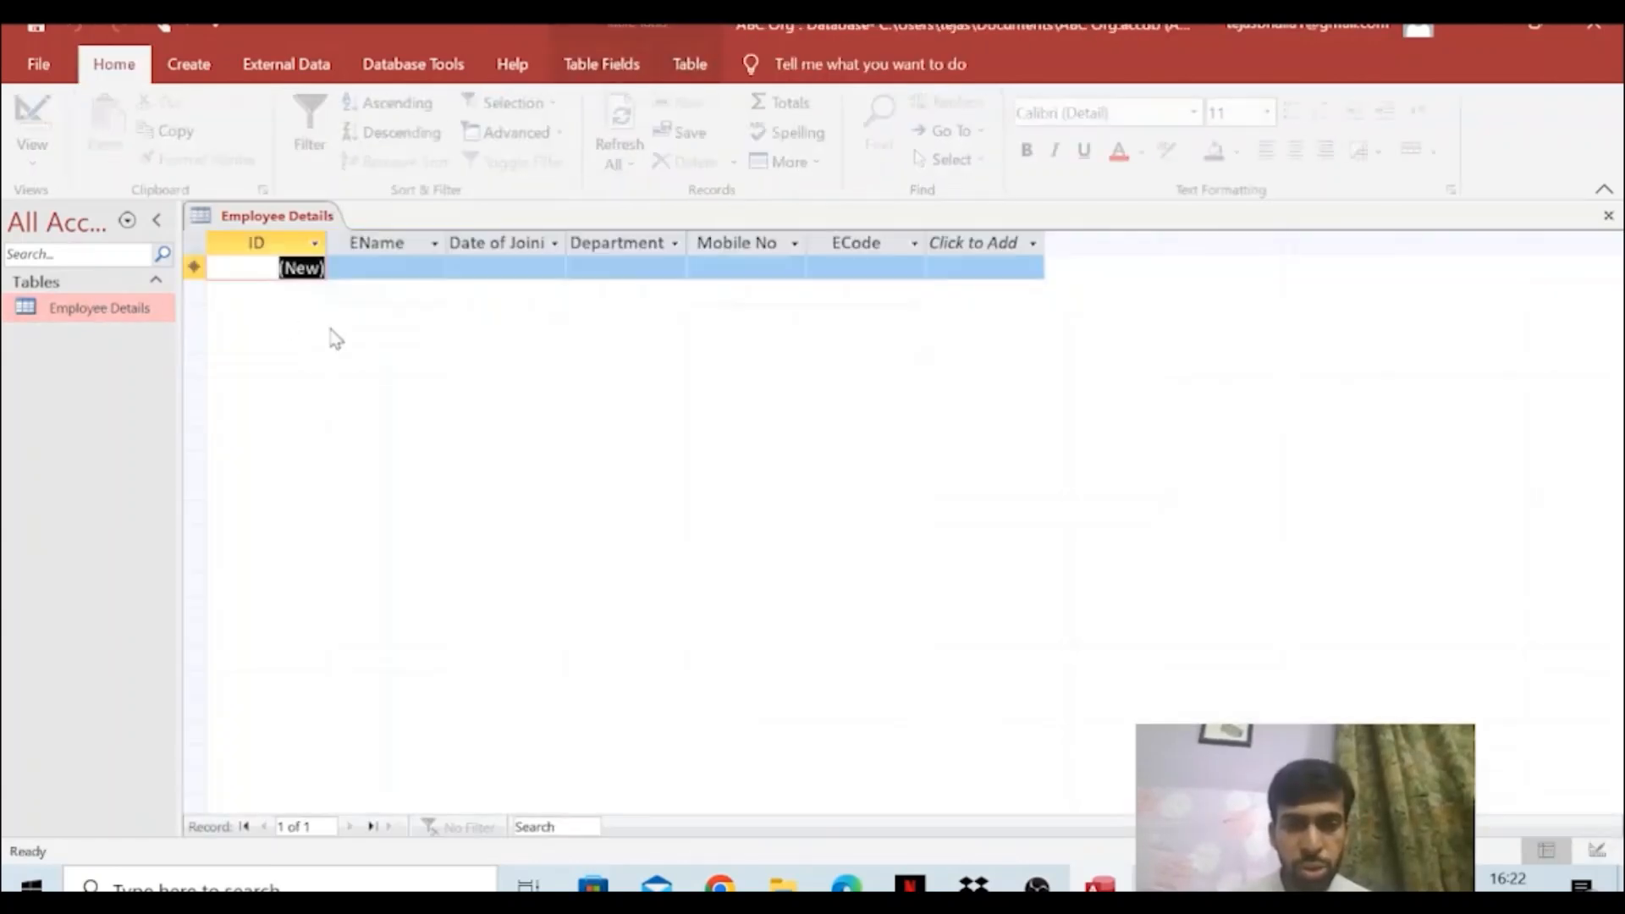
left_click(391, 267)
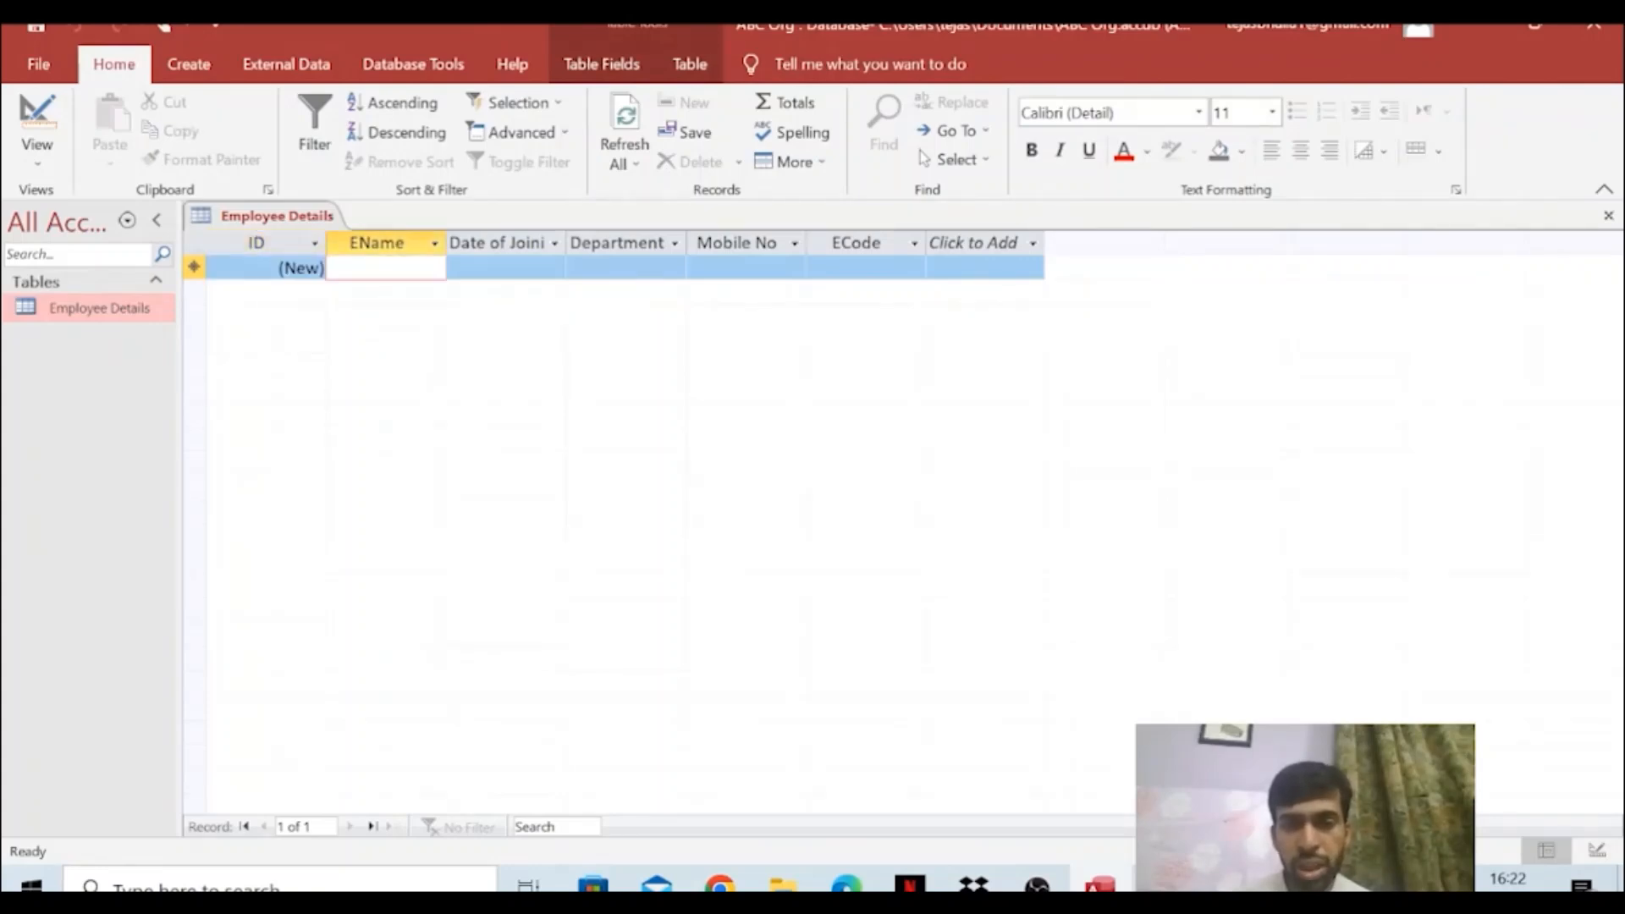
left_click(825, 267)
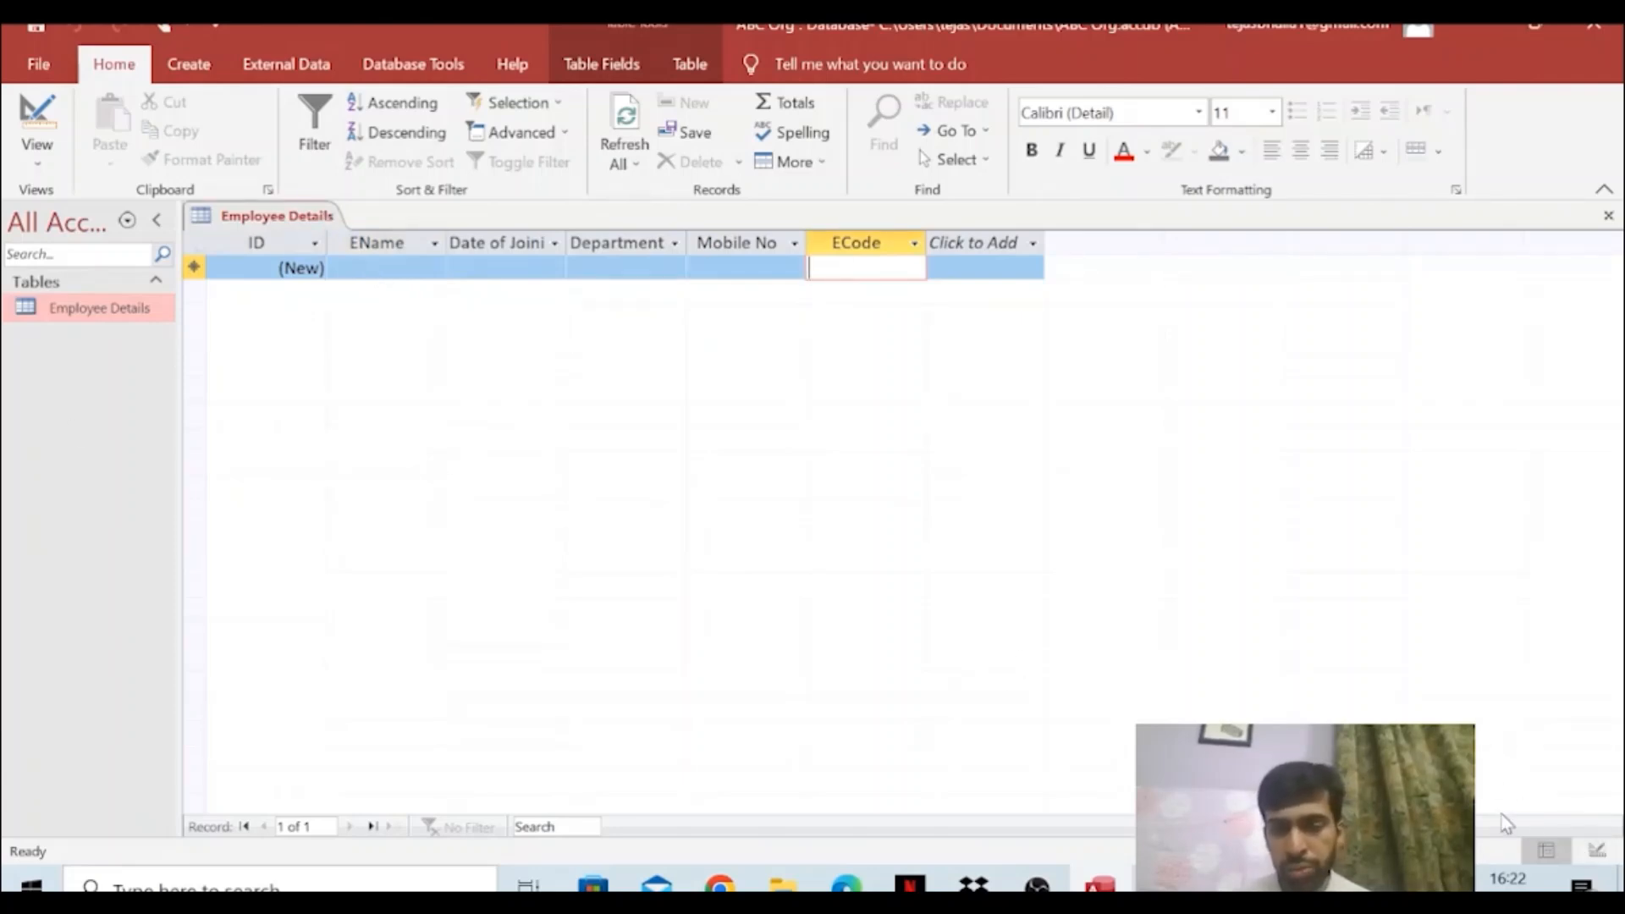
Return to Design View and move the ECode field between ID and EName
left_click(1596, 849)
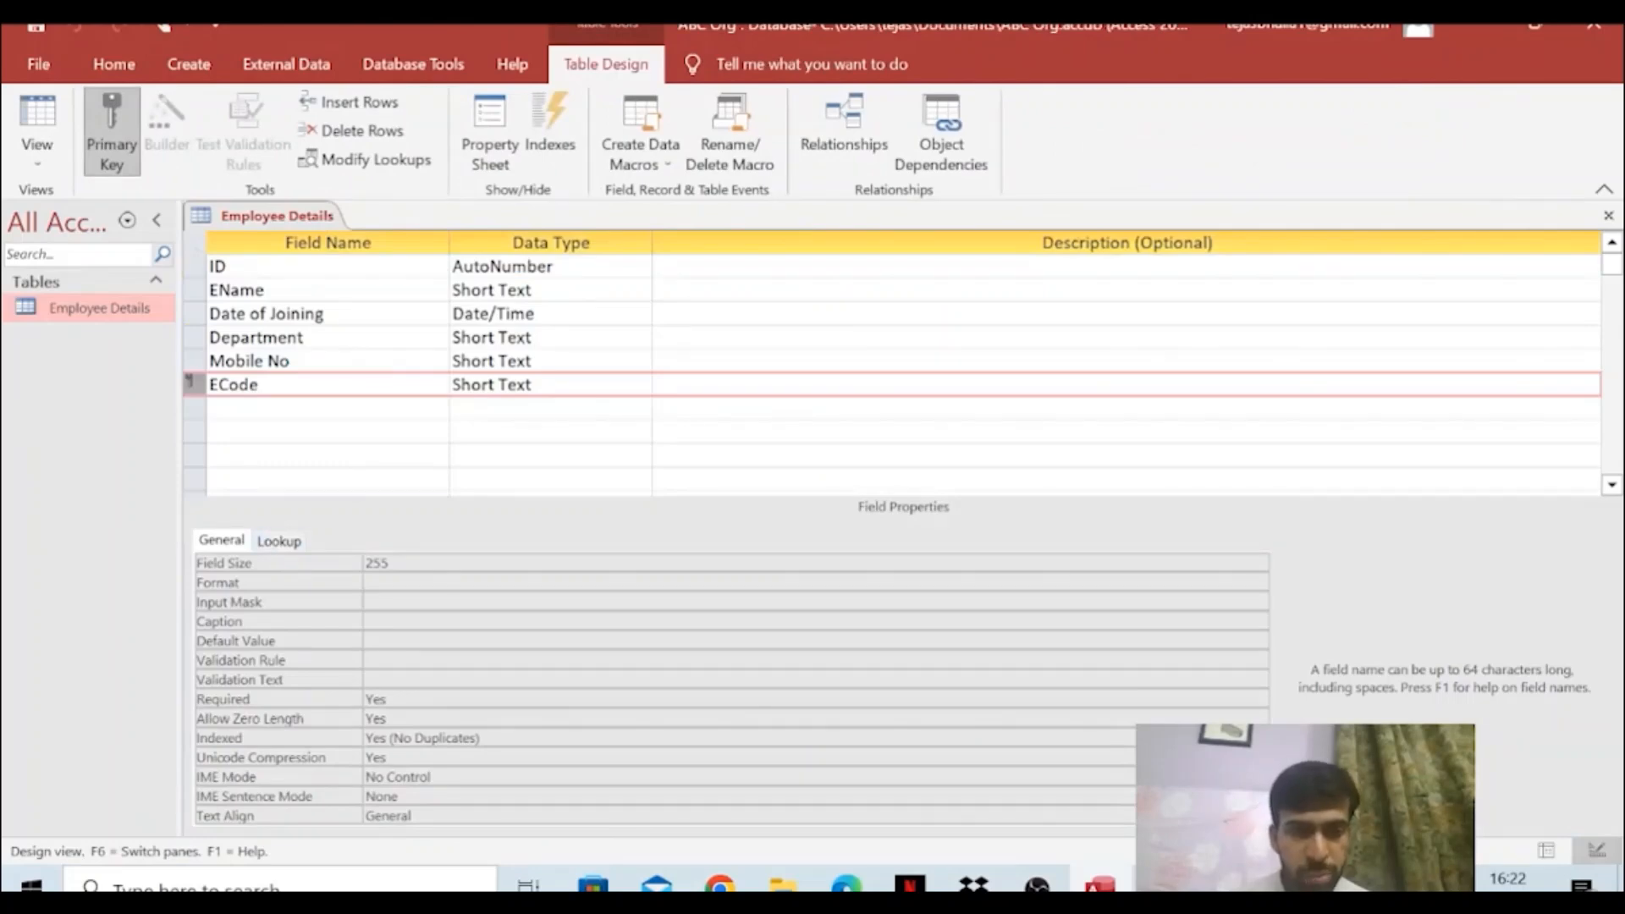
left_click_drag(197, 387, 193, 290)
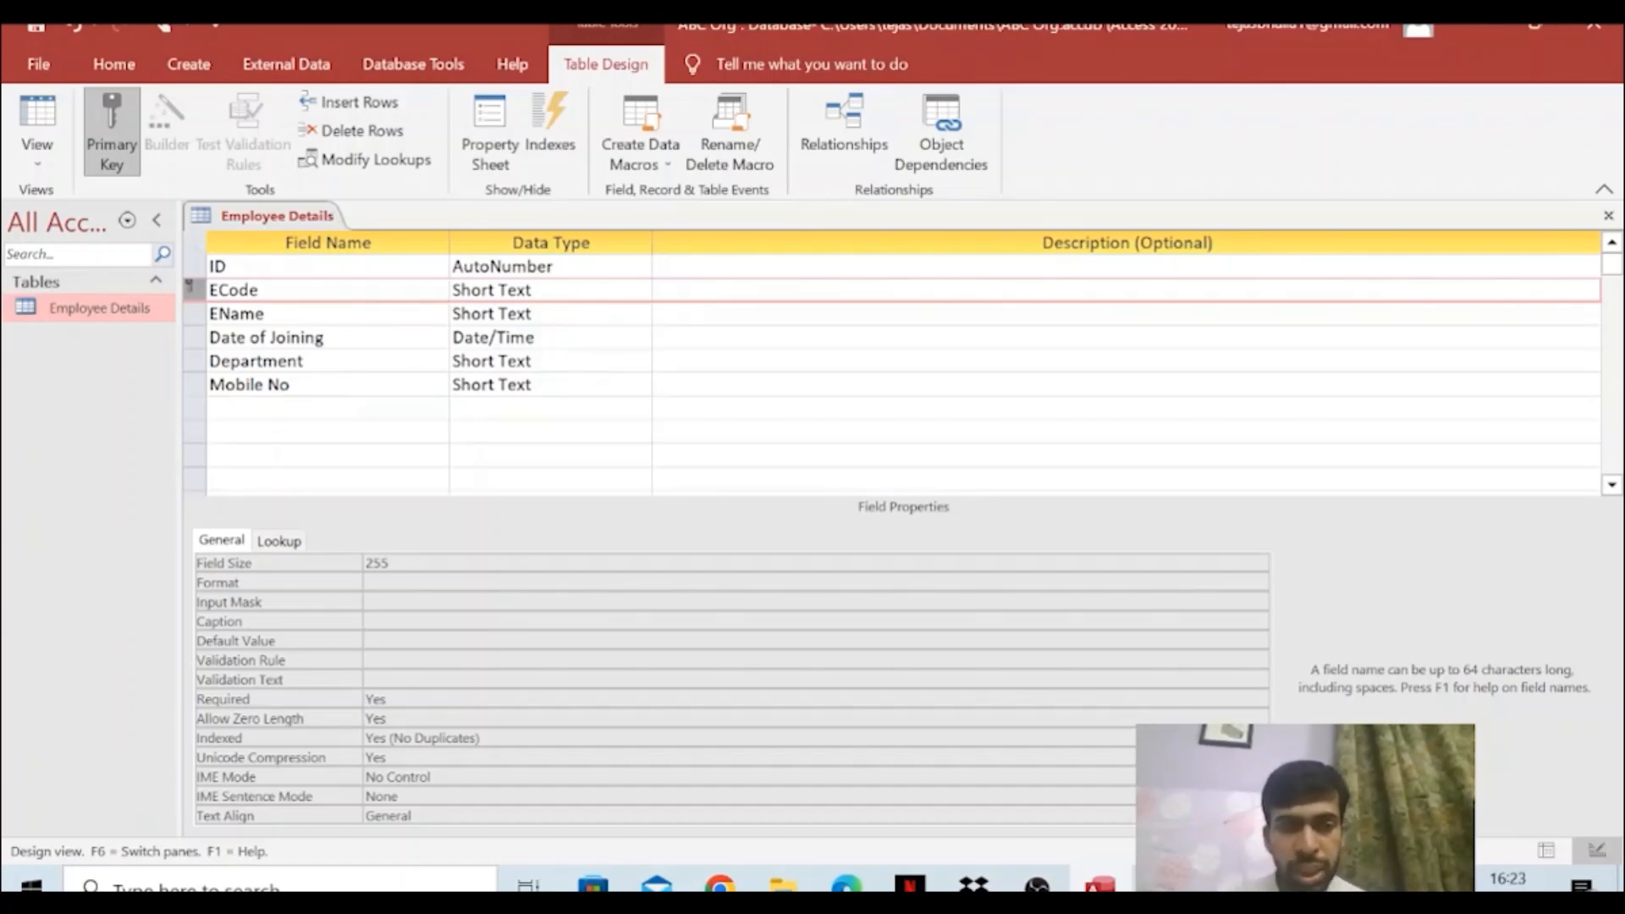
left_click(213, 265)
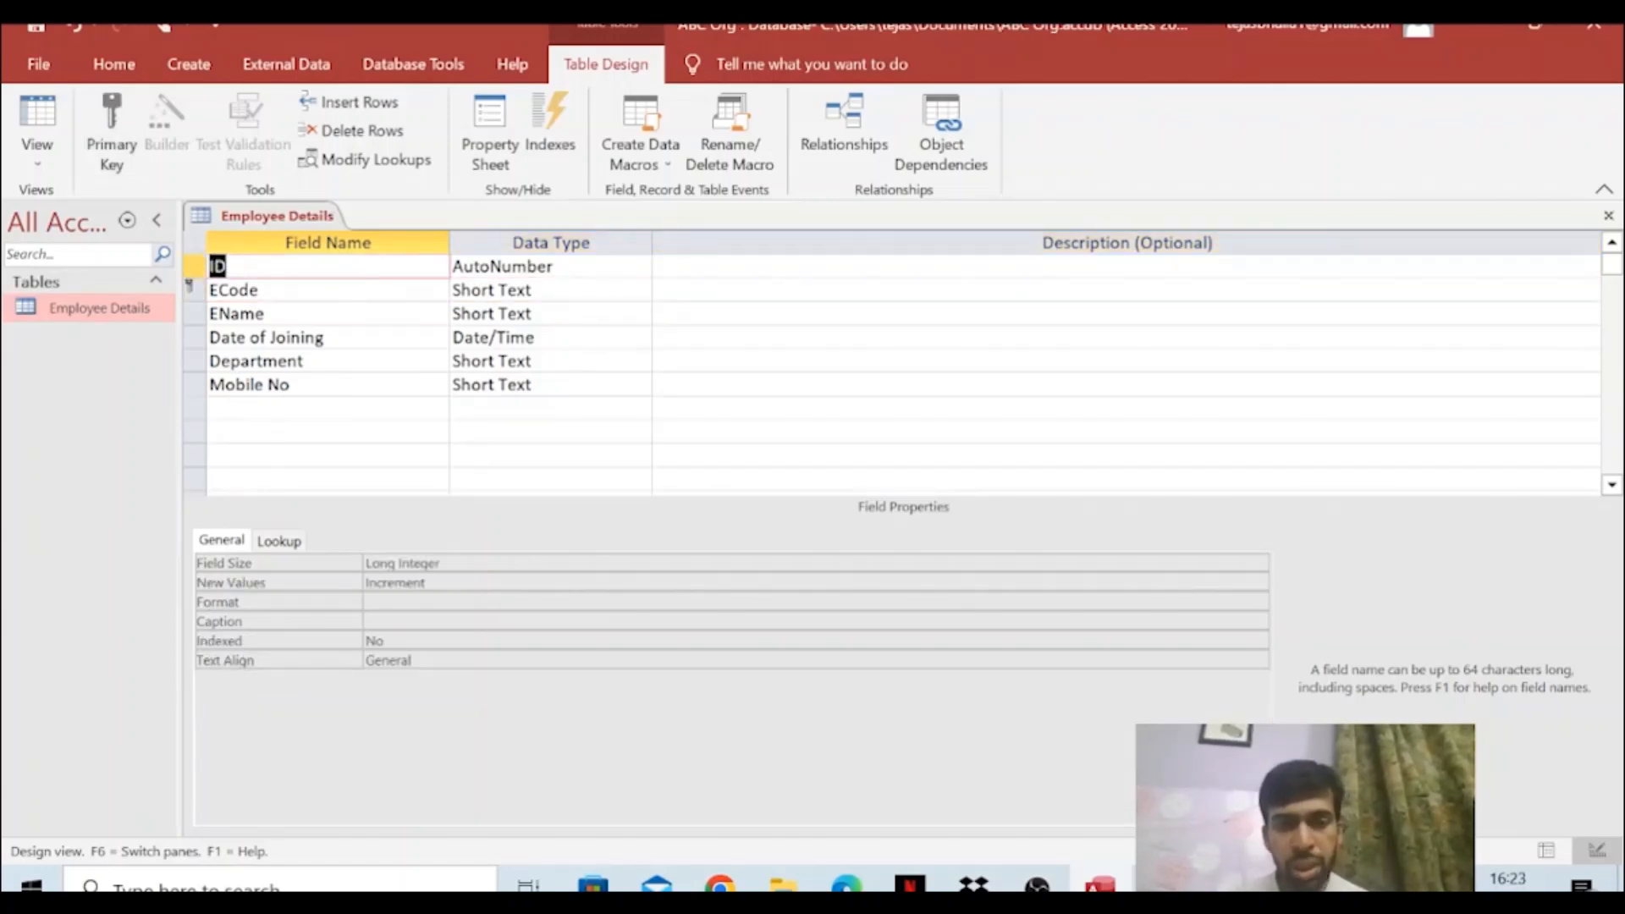
left_click(212, 289)
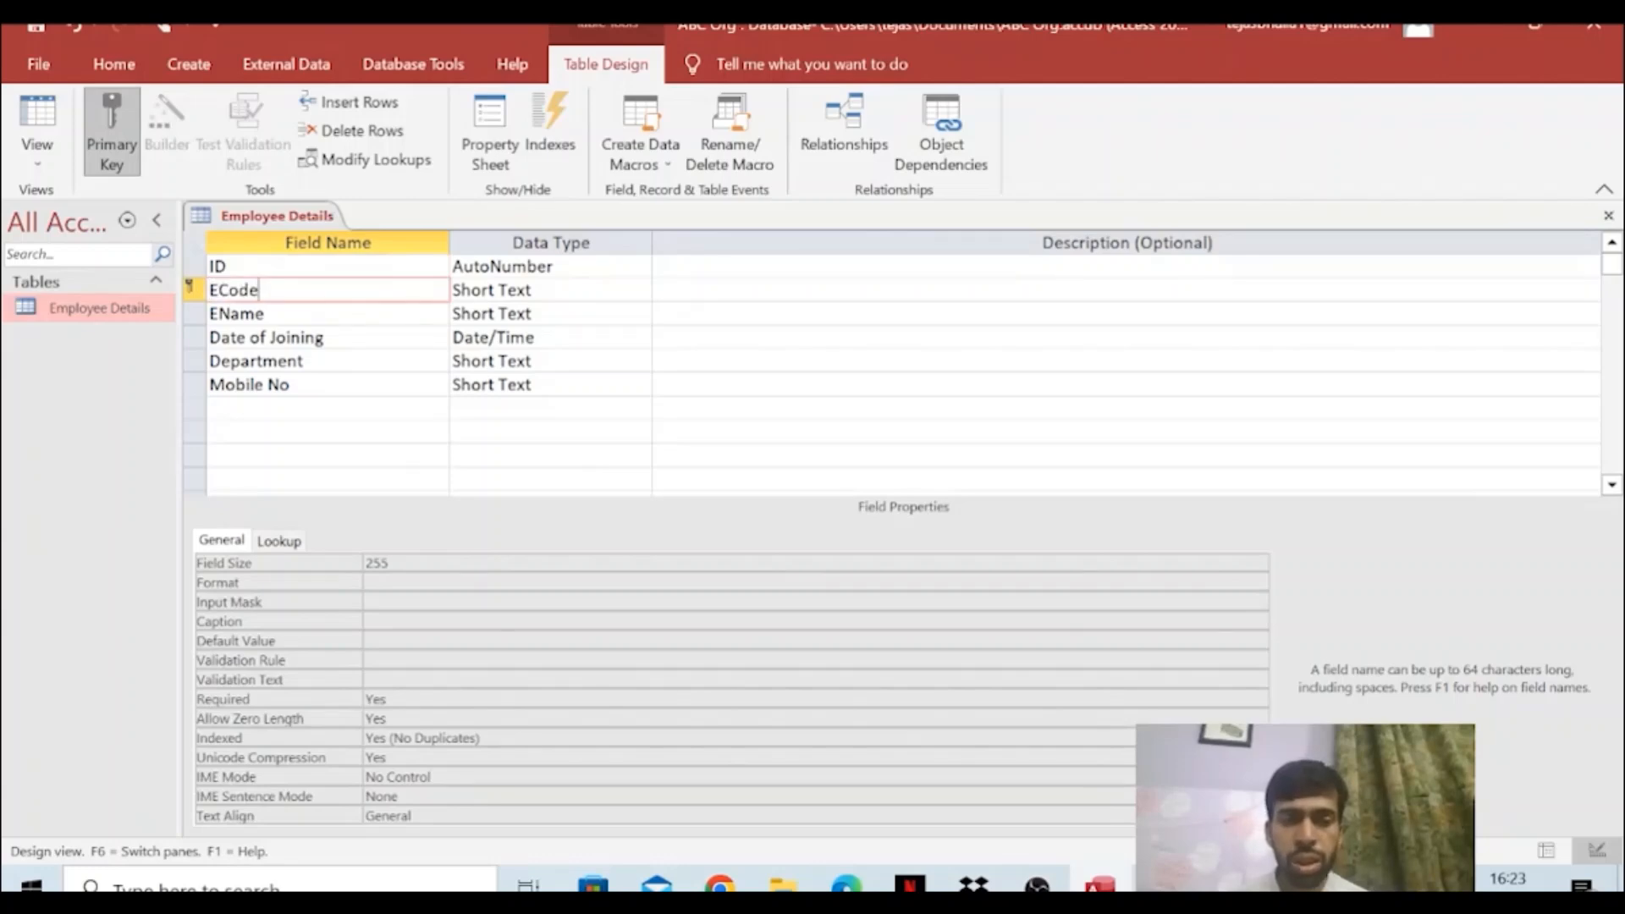
Delete the ID field from the Employee Details design, save the table and reopen it as a datasheet
left_click(196, 266)
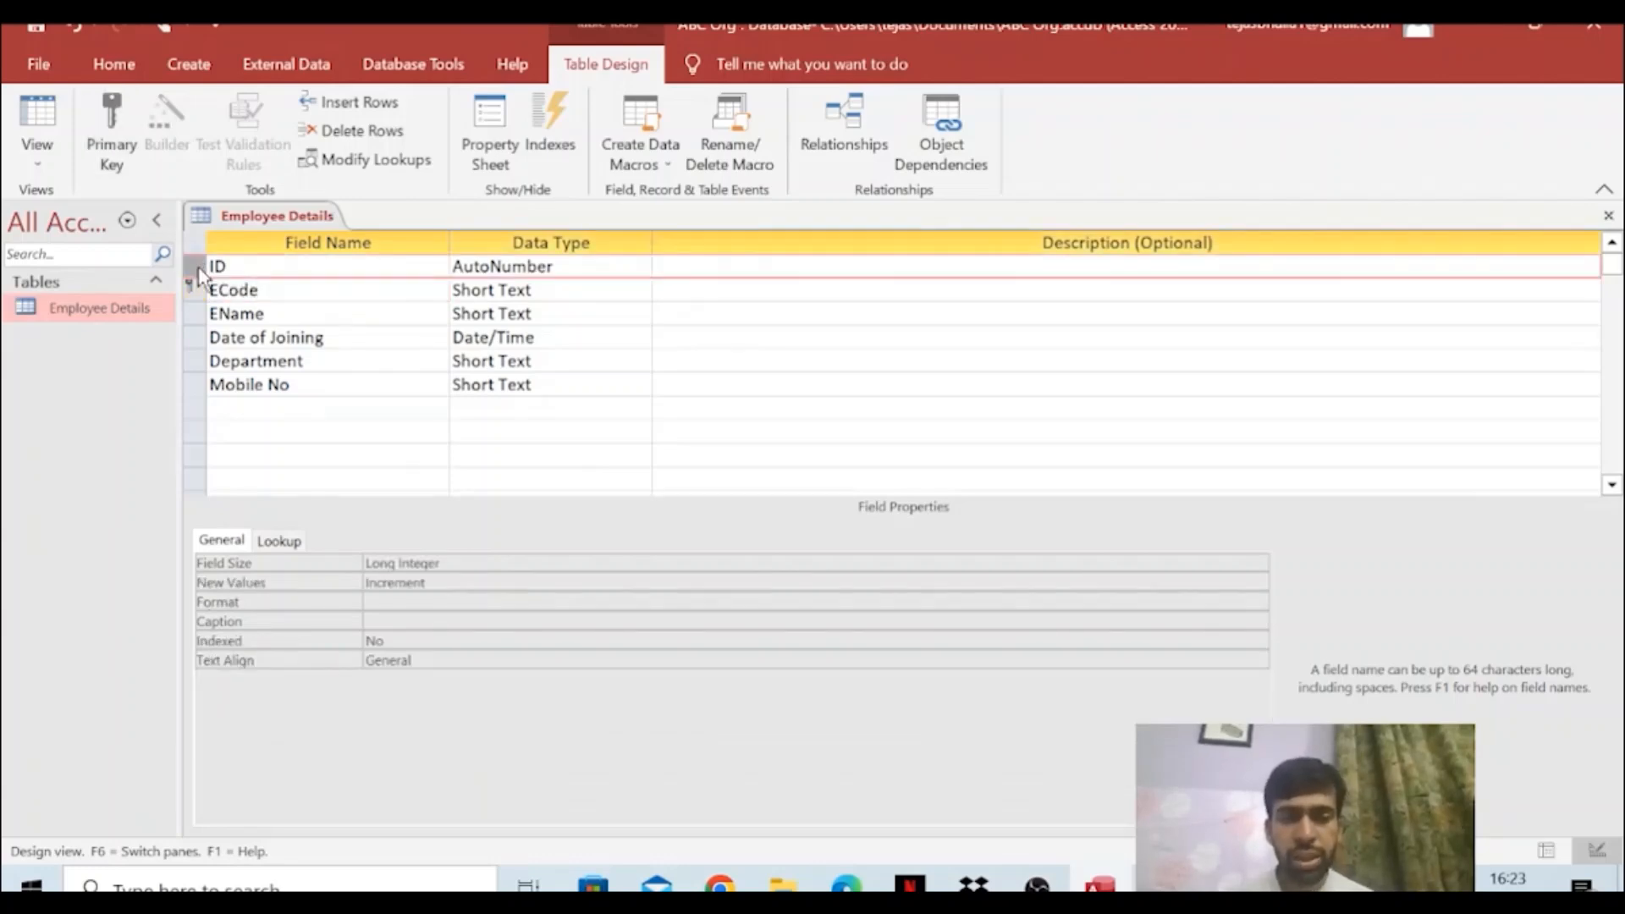
right_click(199, 278)
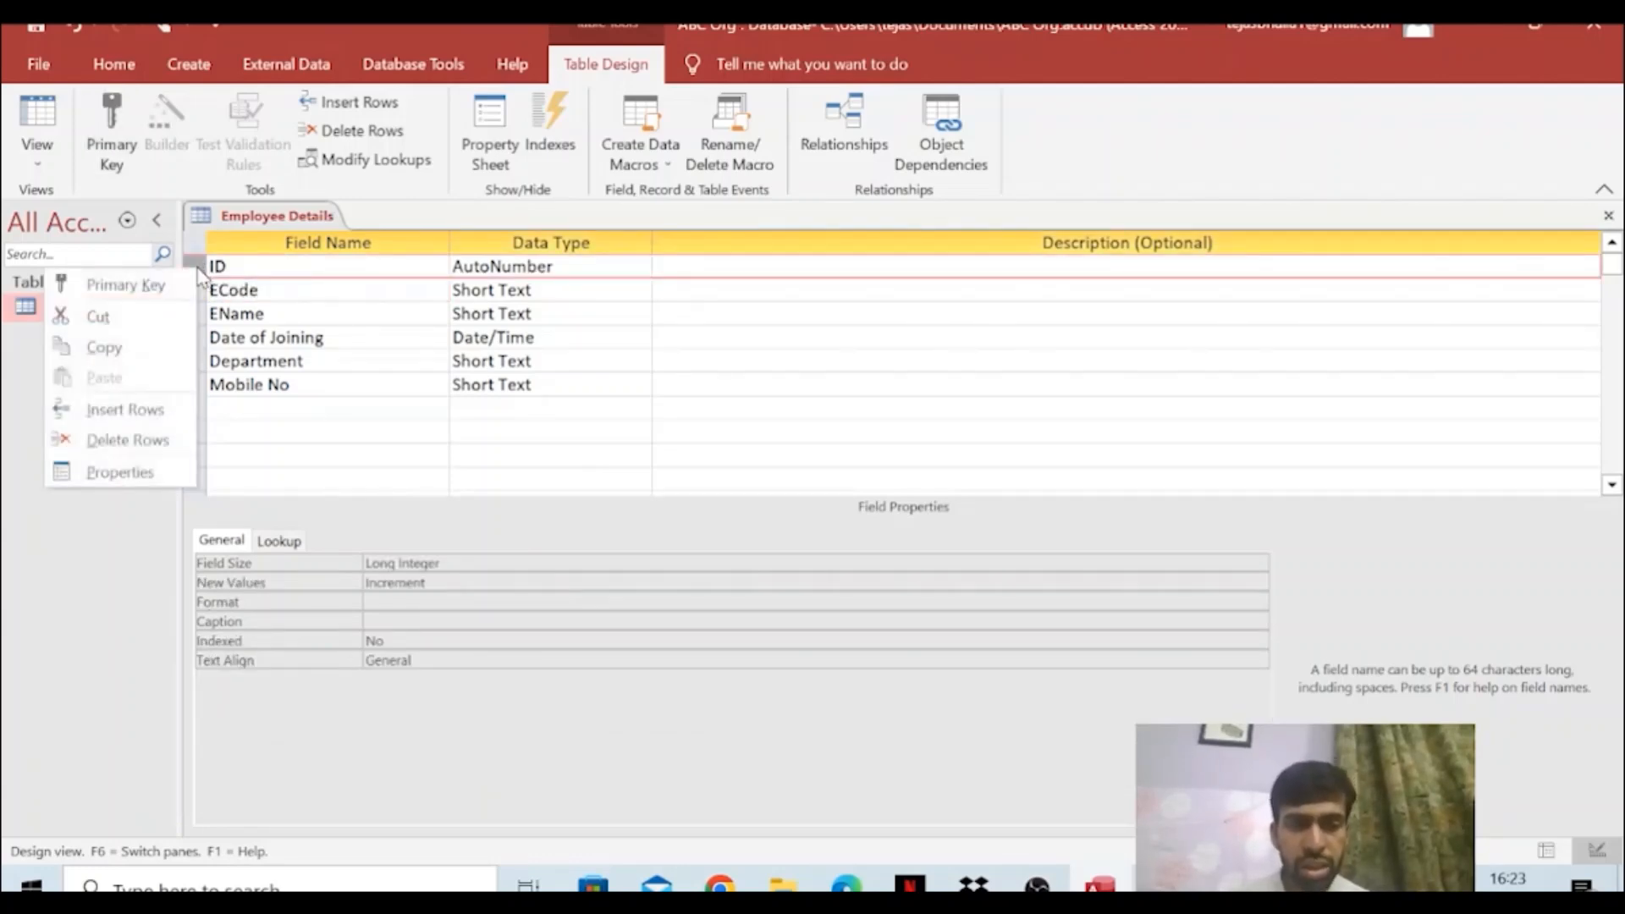
left_click(173, 440)
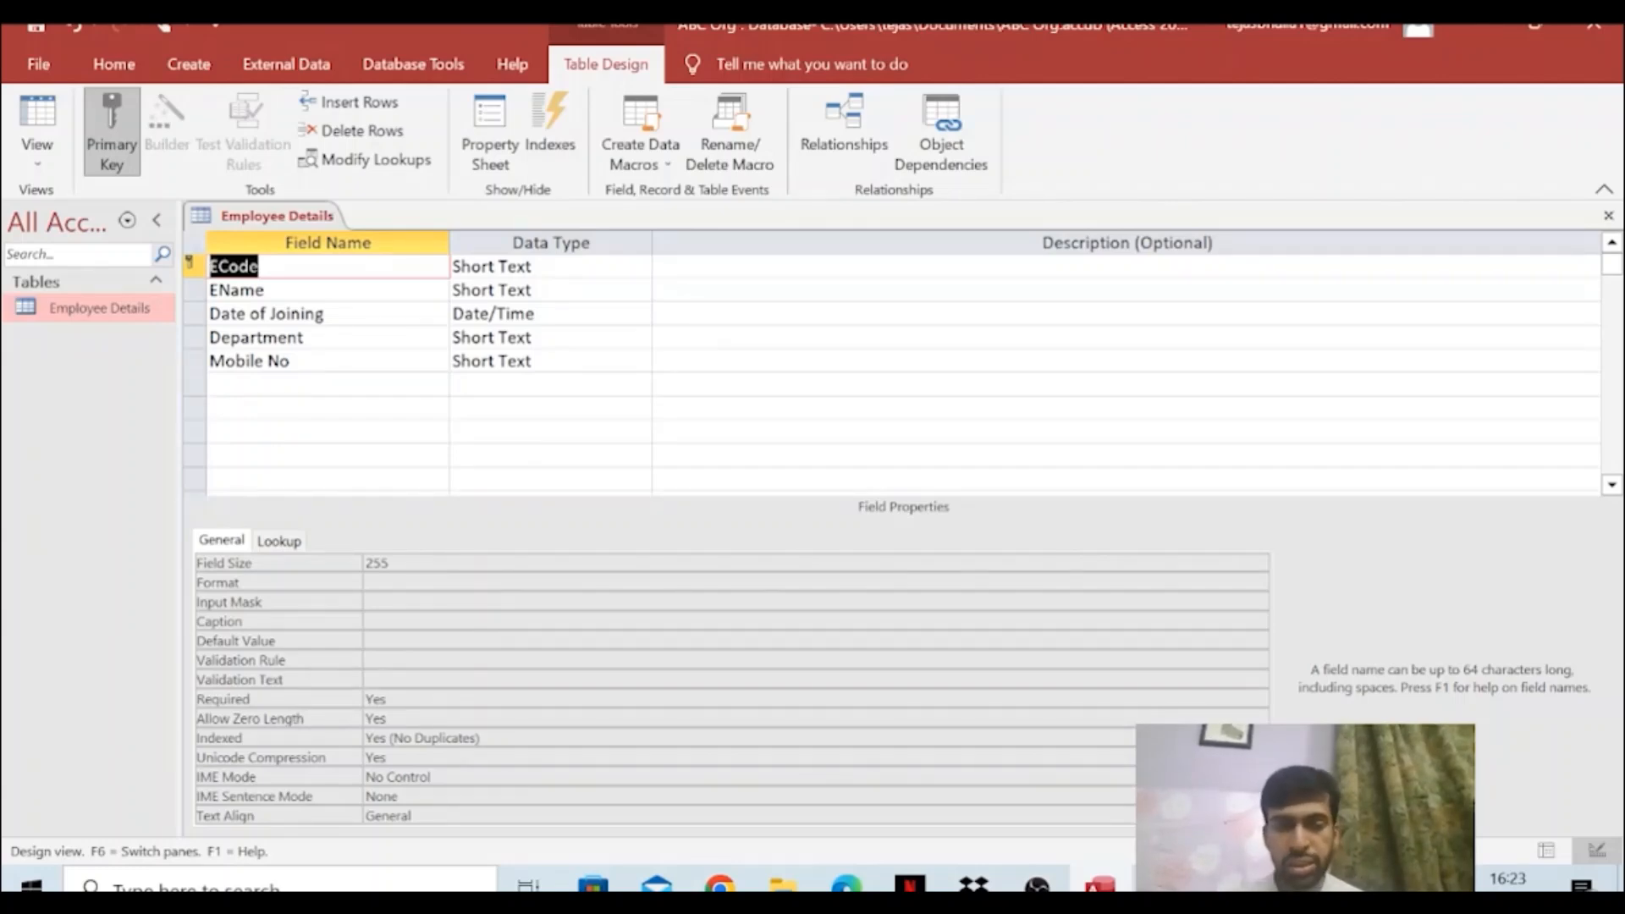
left_click(1609, 215)
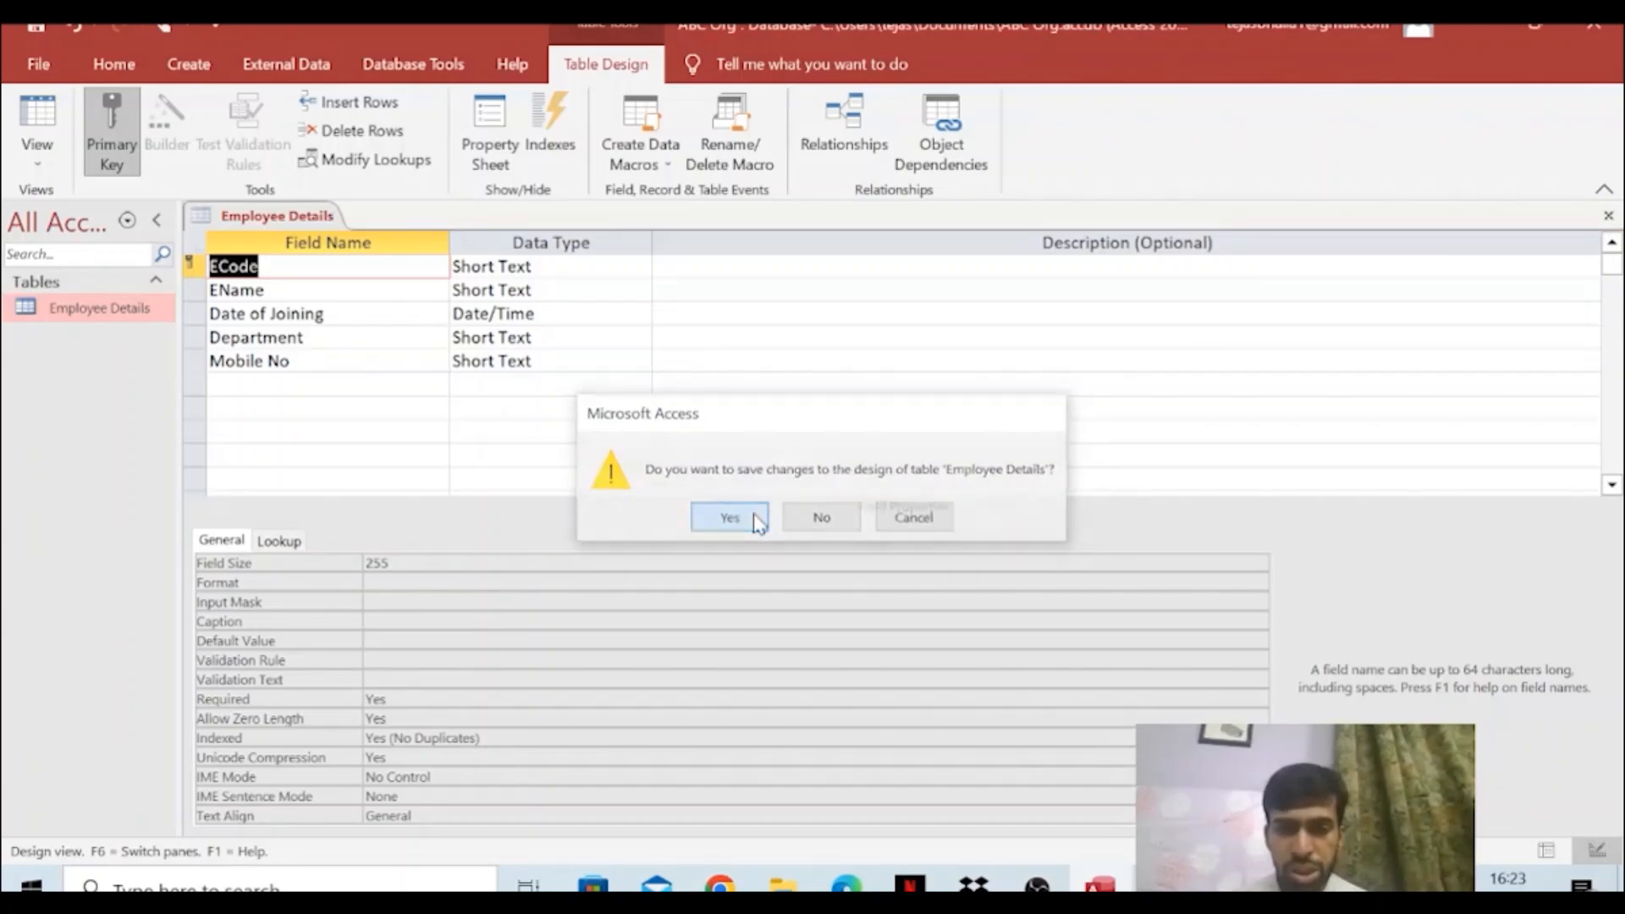
left_click(729, 518)
double_click(137, 312)
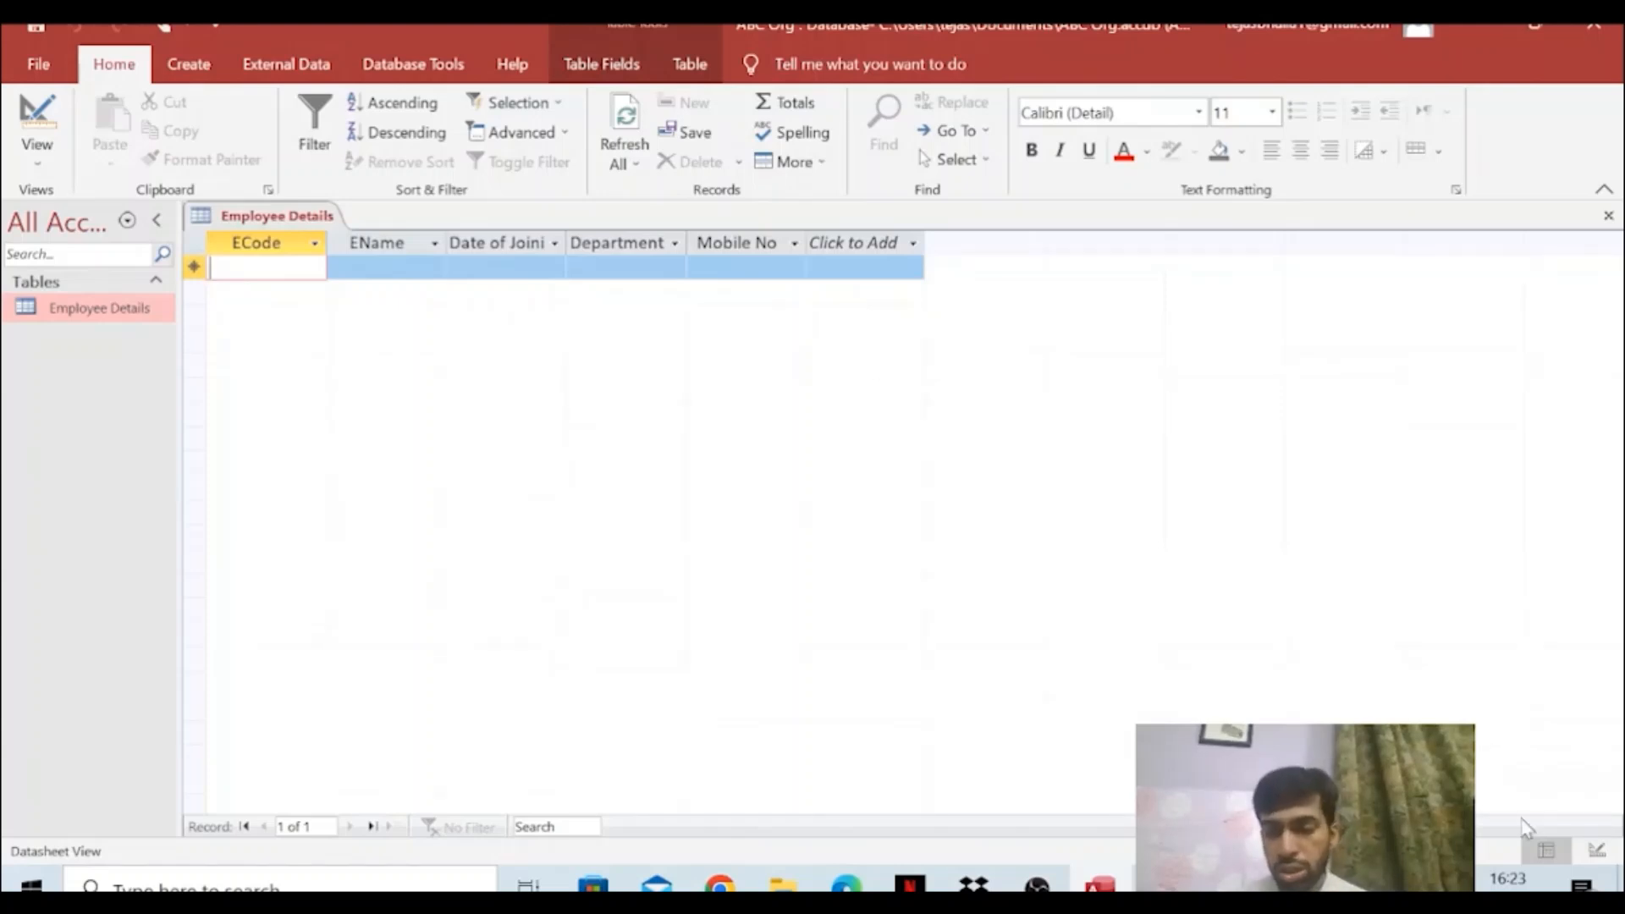
Set the ECode field's size to 4 in Design View, save the table and open its datasheet
left_click(1596, 850)
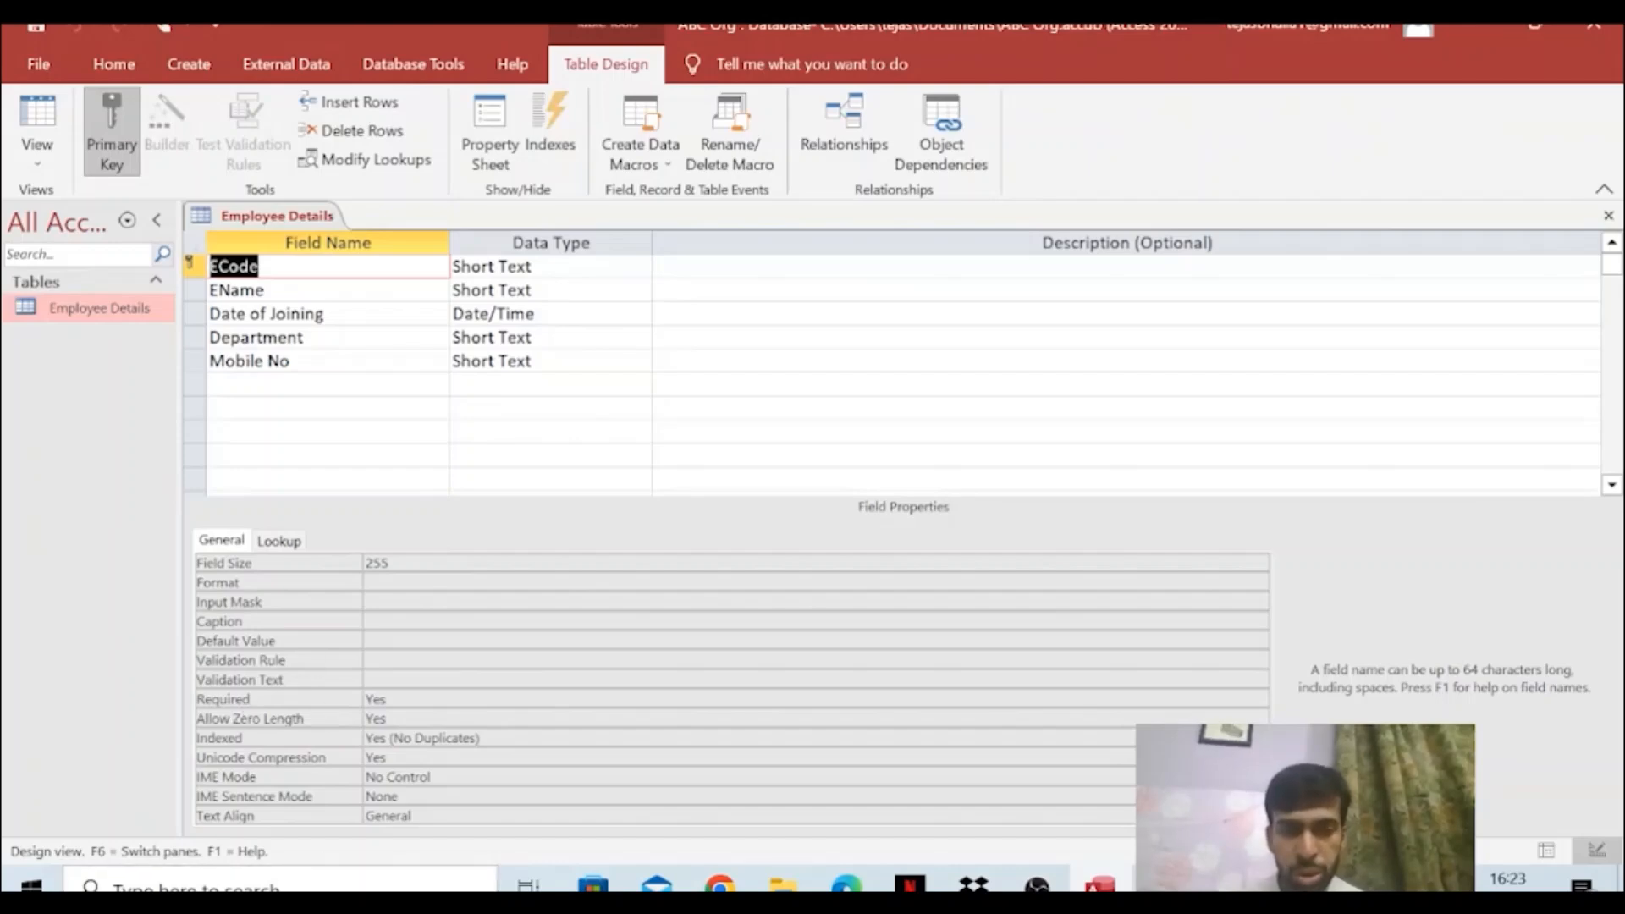
left_click(508, 266)
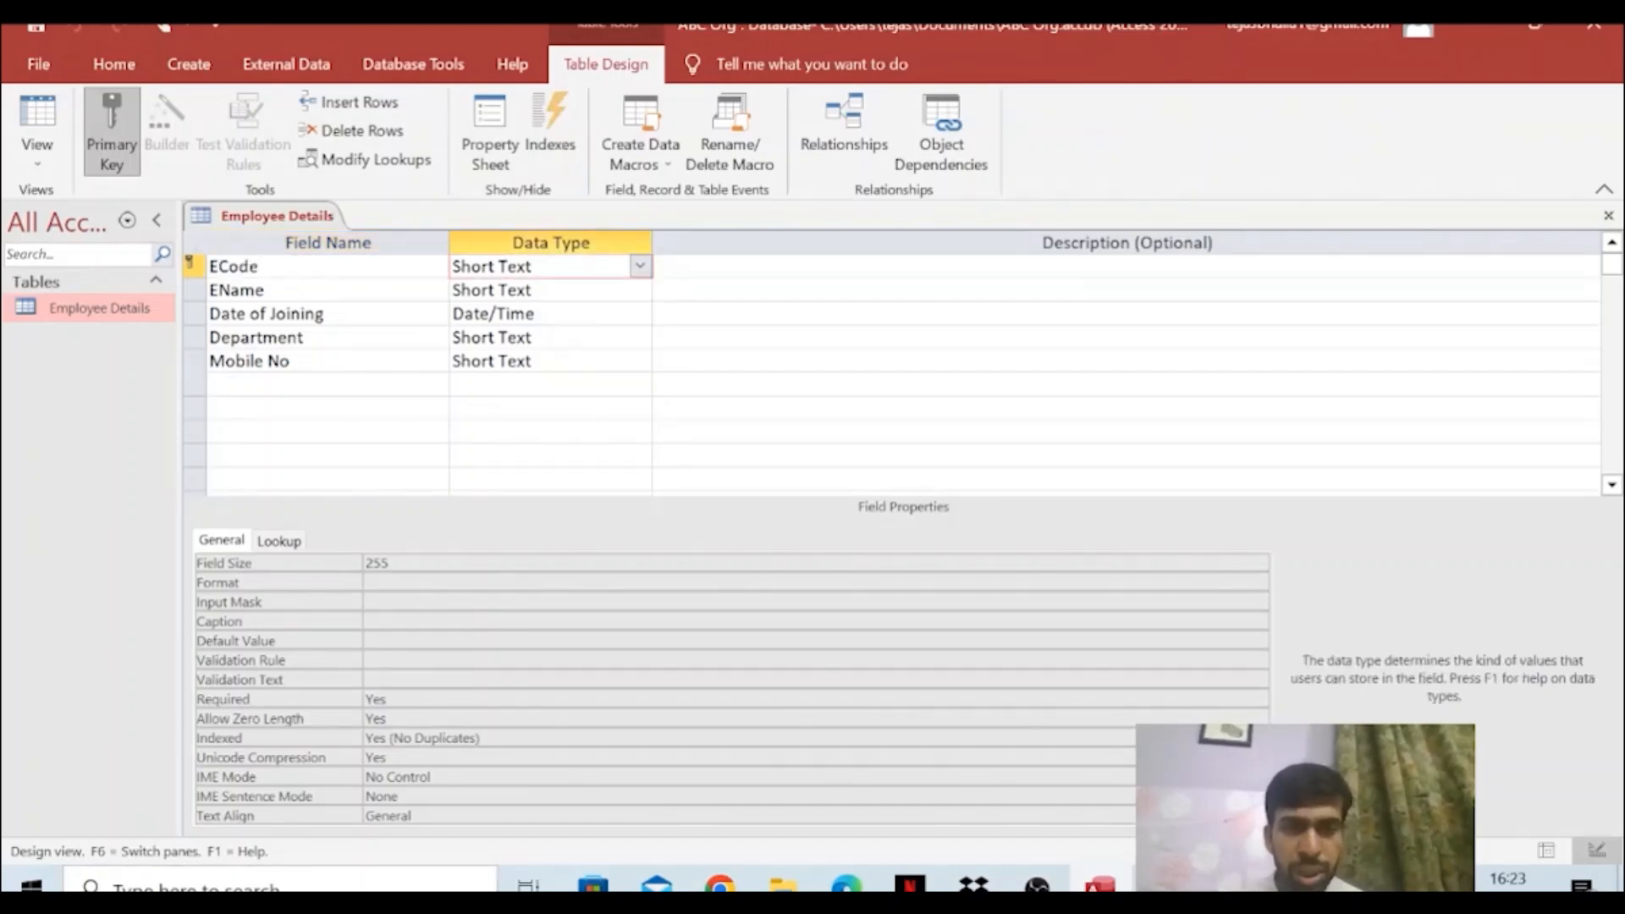
left_click(264, 267)
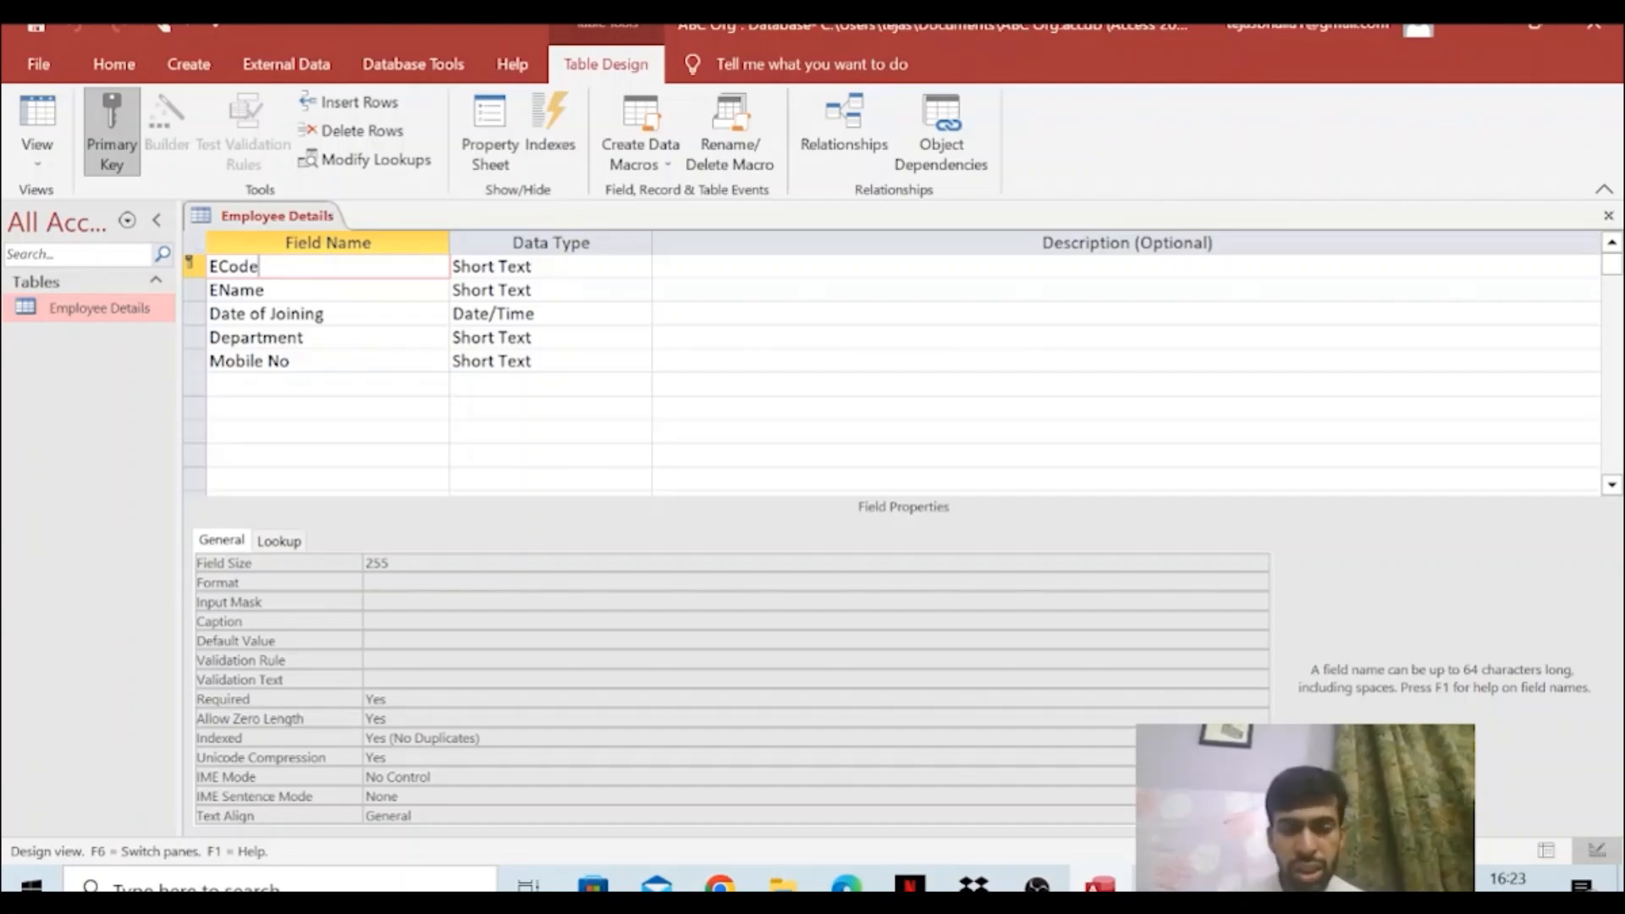
key("F6")
key("BackSpace")
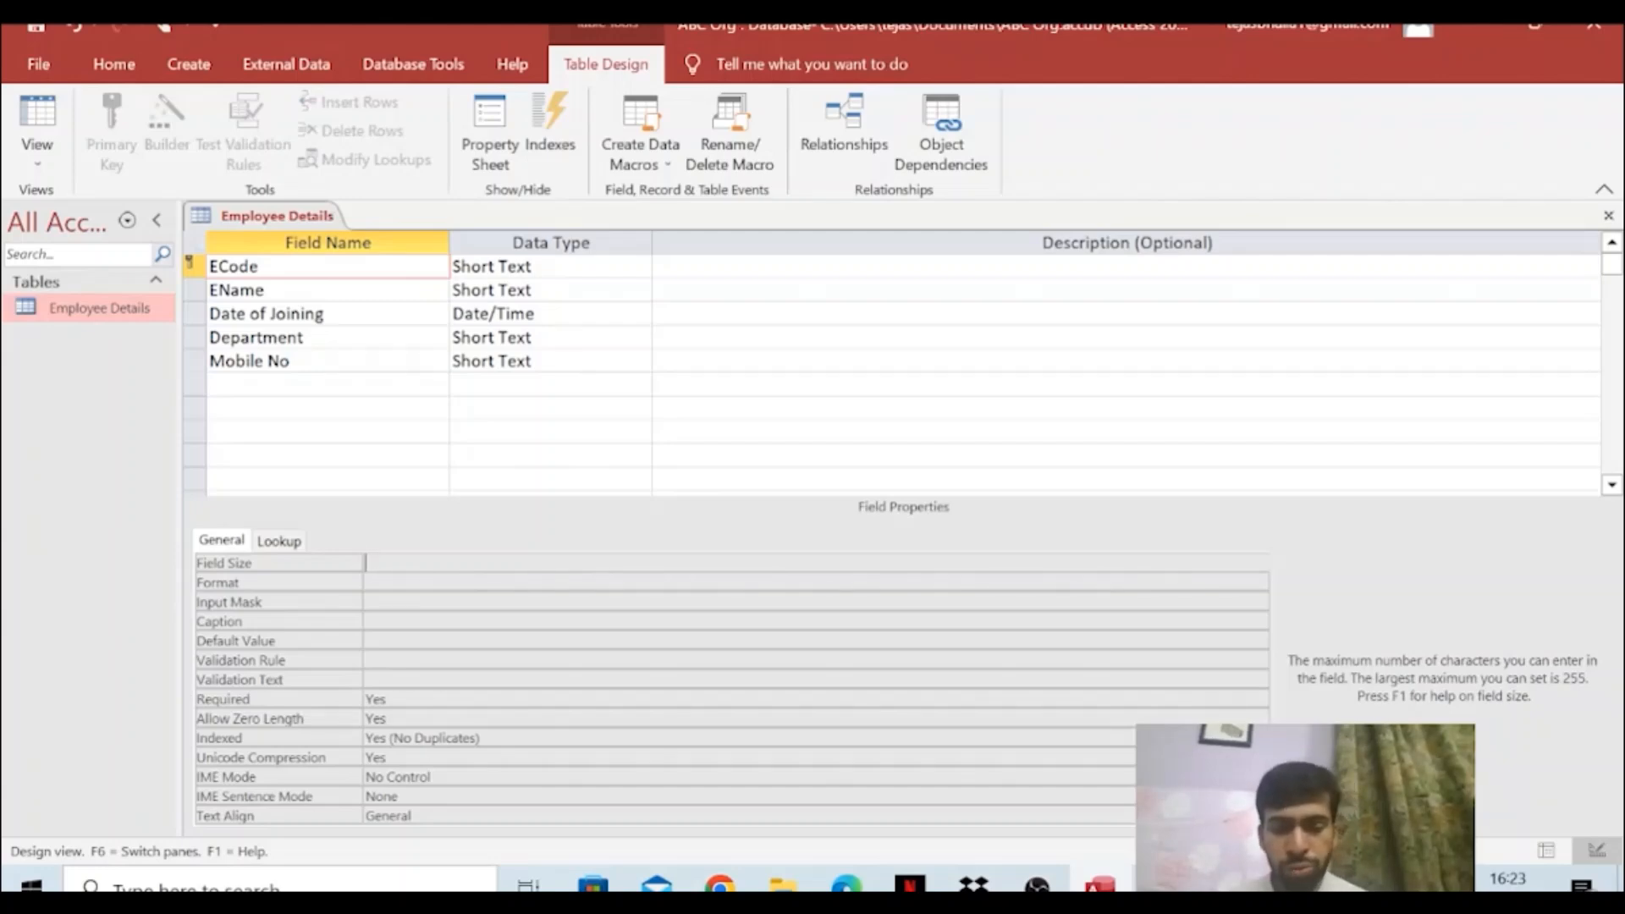
type("4")
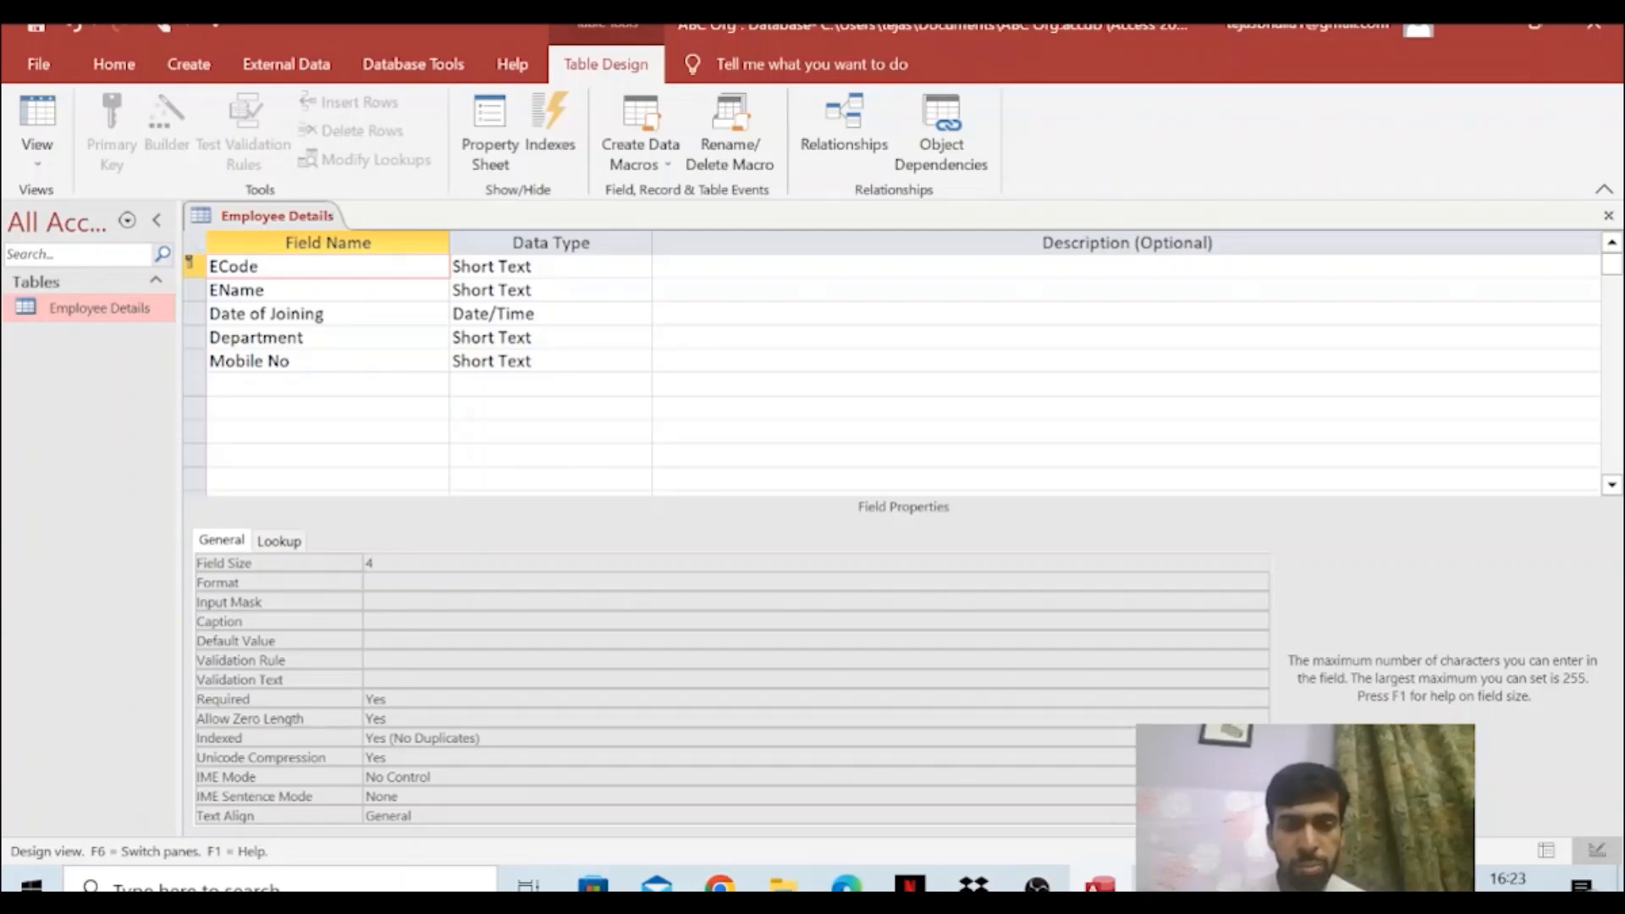
left_click(133, 313)
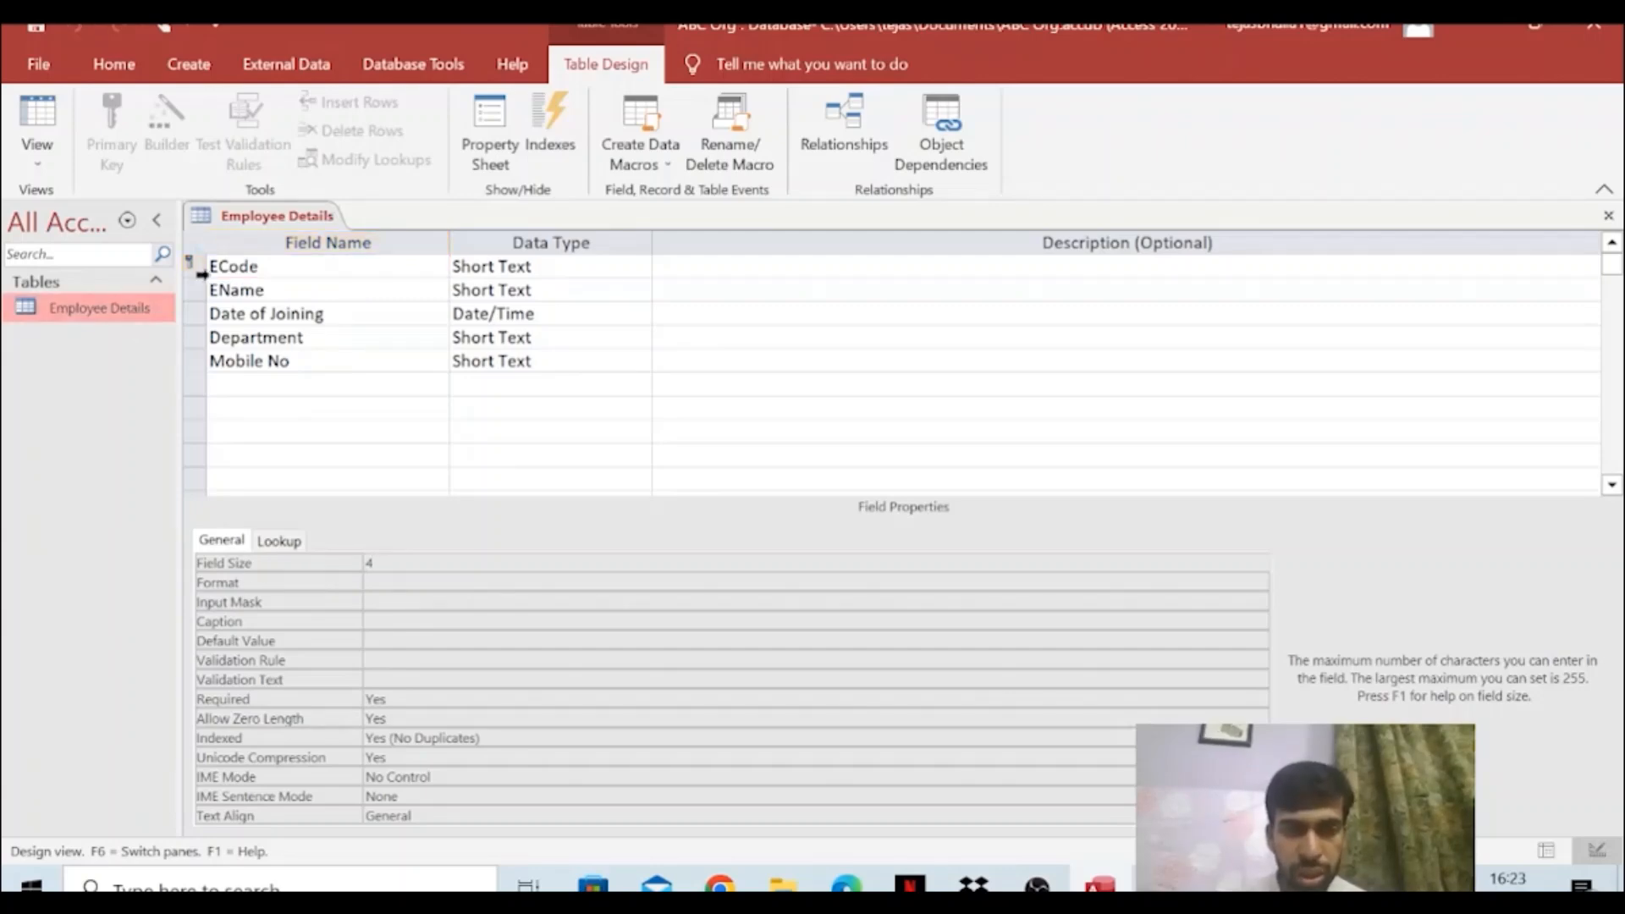
double_click(158, 313)
left_click(791, 525)
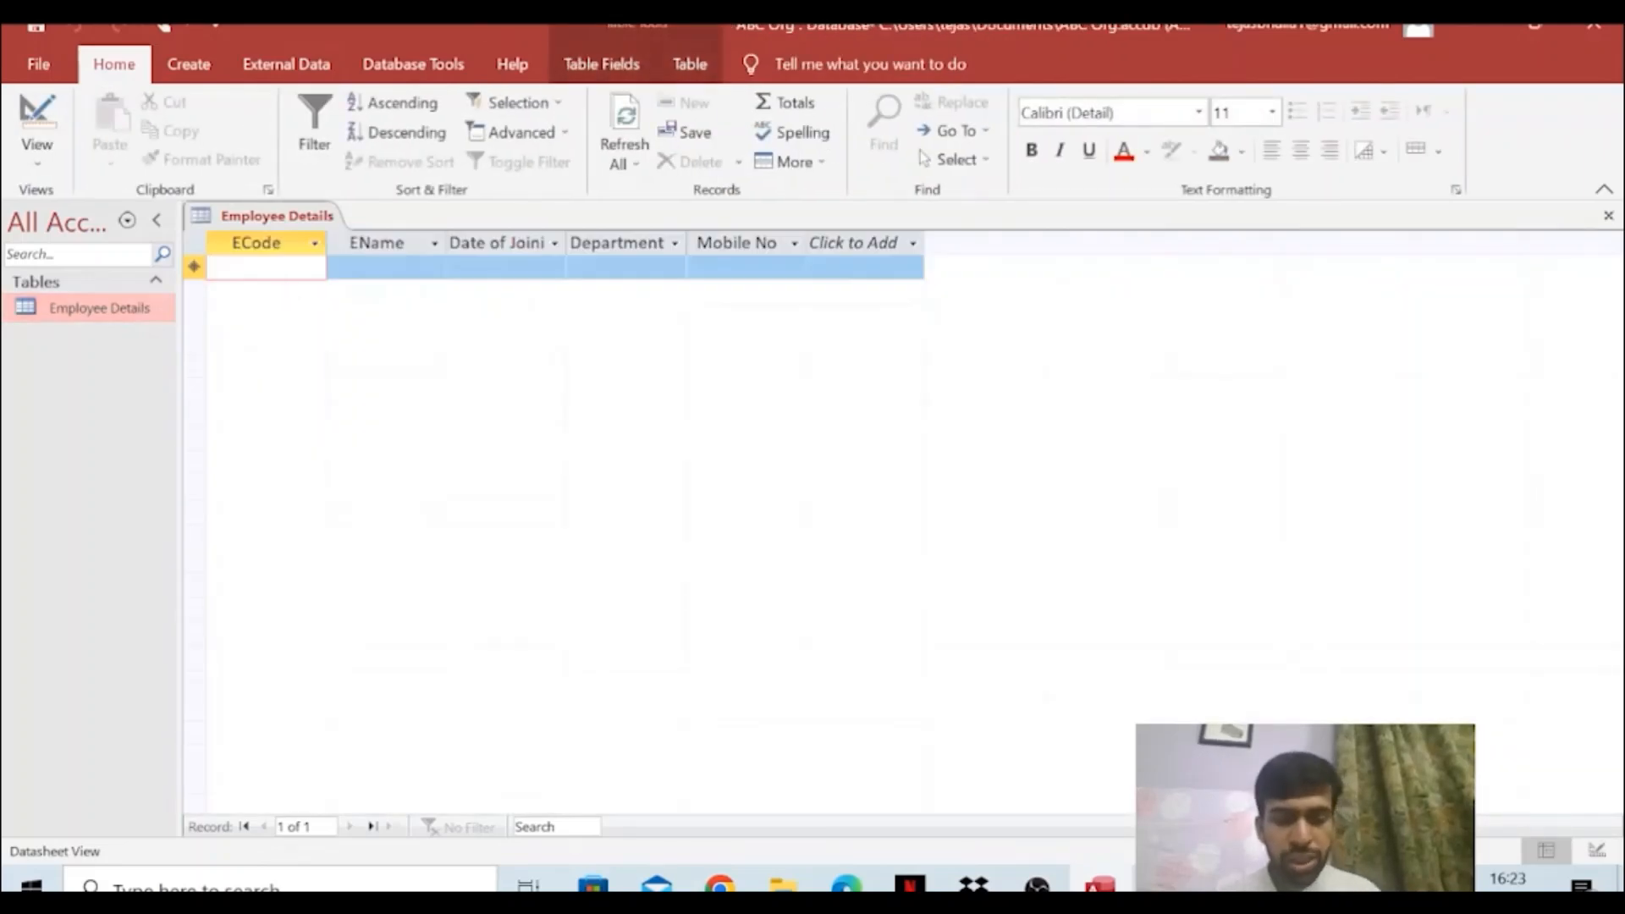
Enter 1111 and 1112 as the ECode values of the first two records
type("1234")
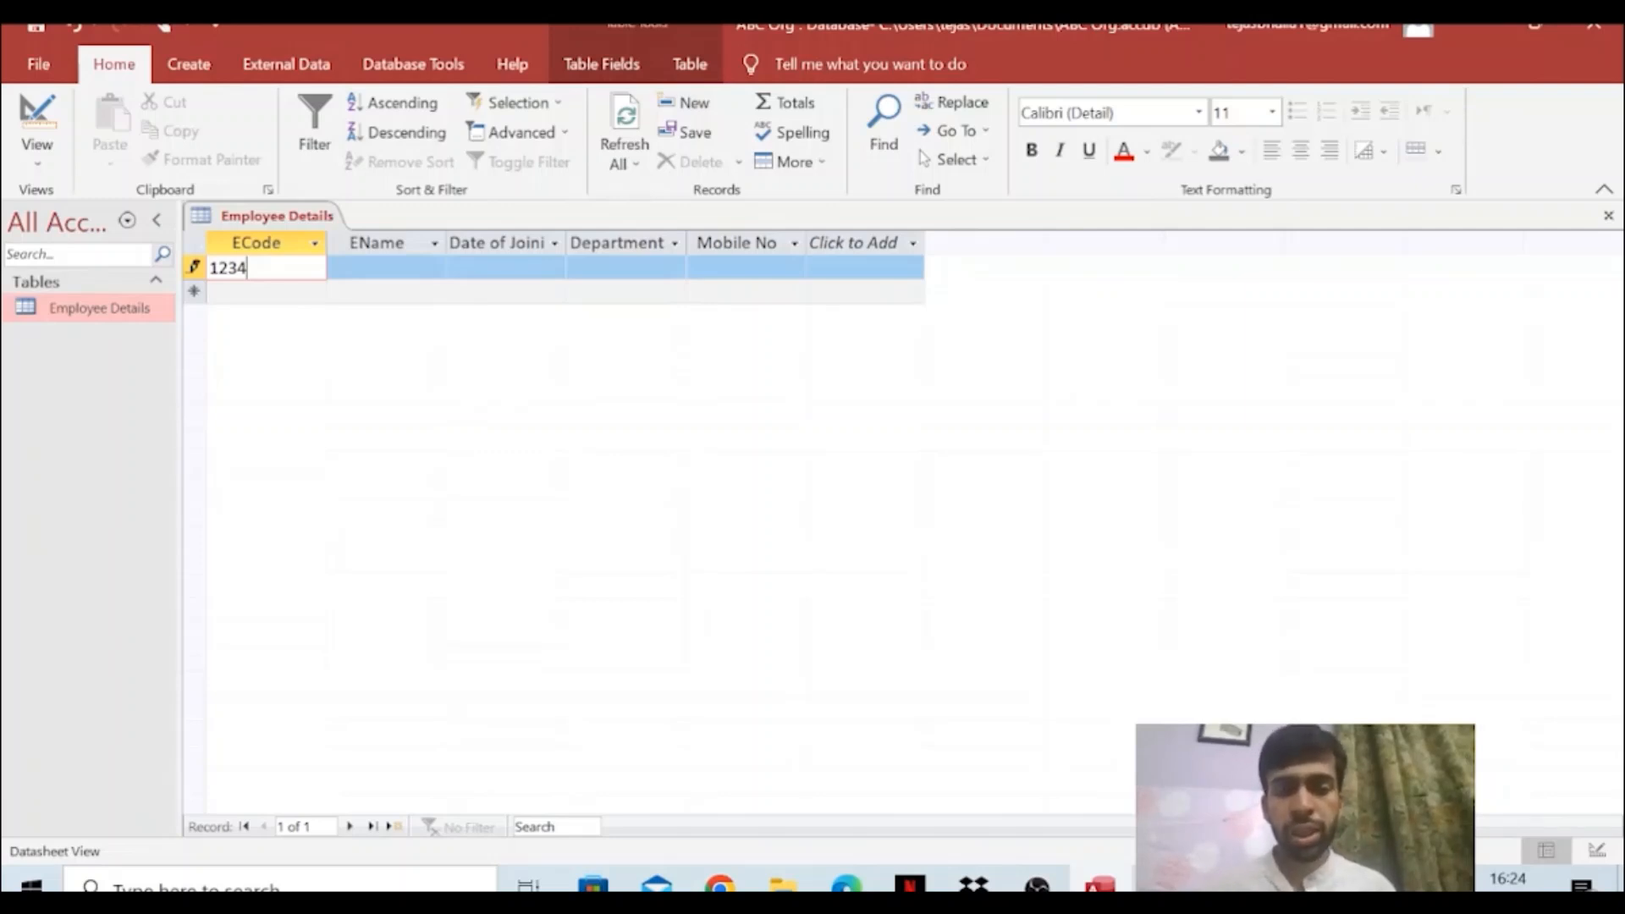
key("BackSpace")
key("BackSpace")
key("BackSpace")
key("BackSpace")
type("1111")
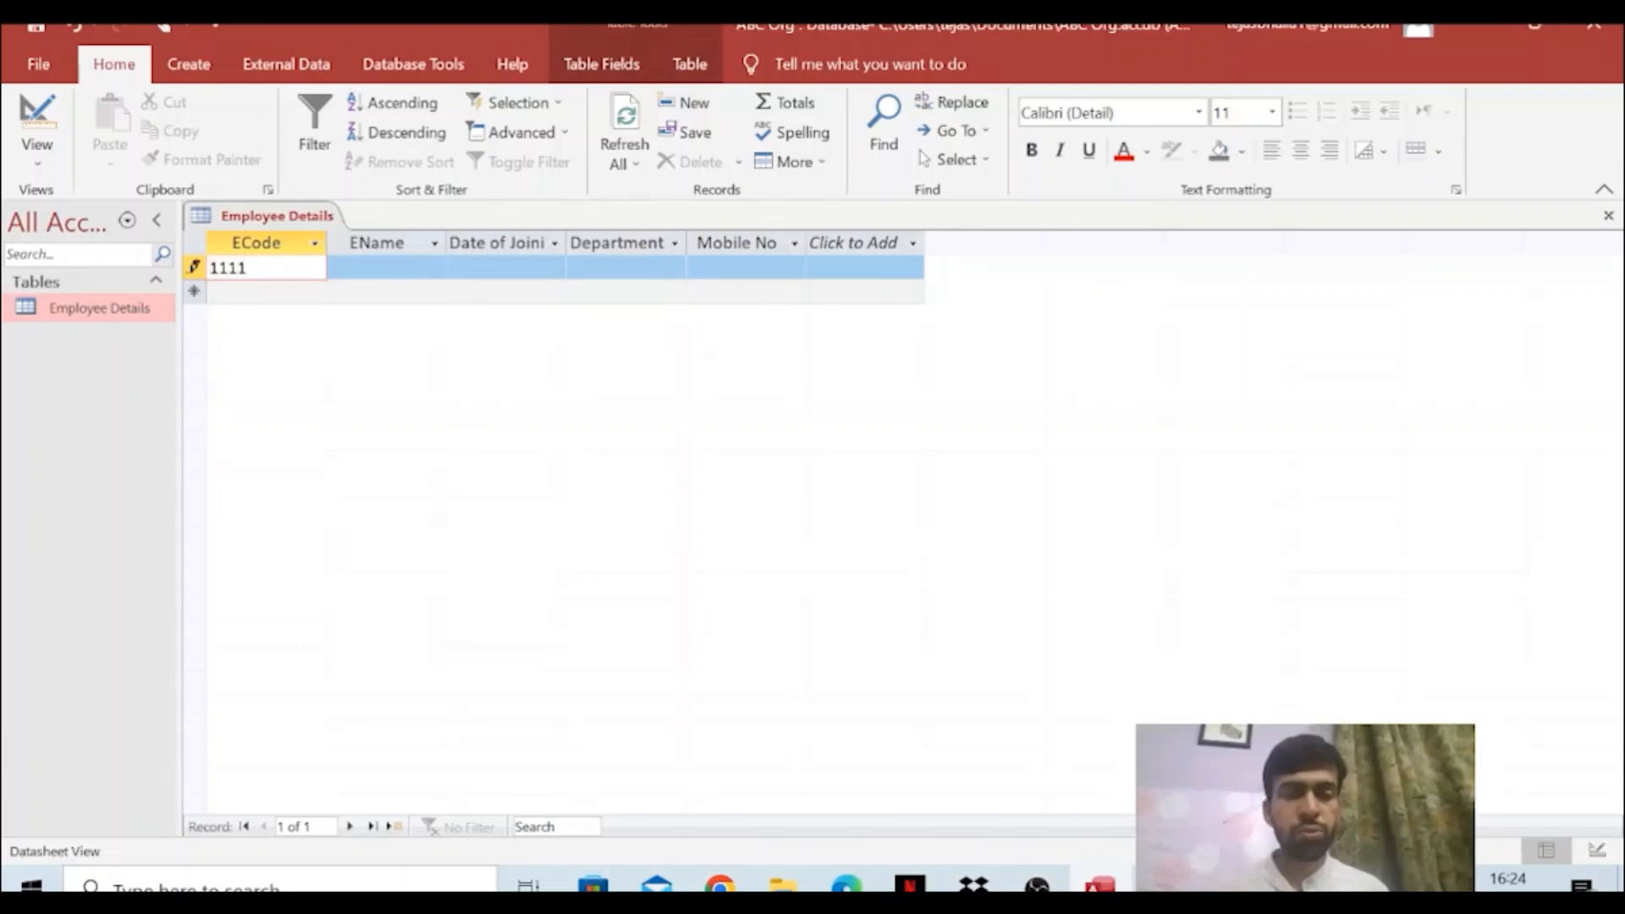
key("Down")
type("1112")
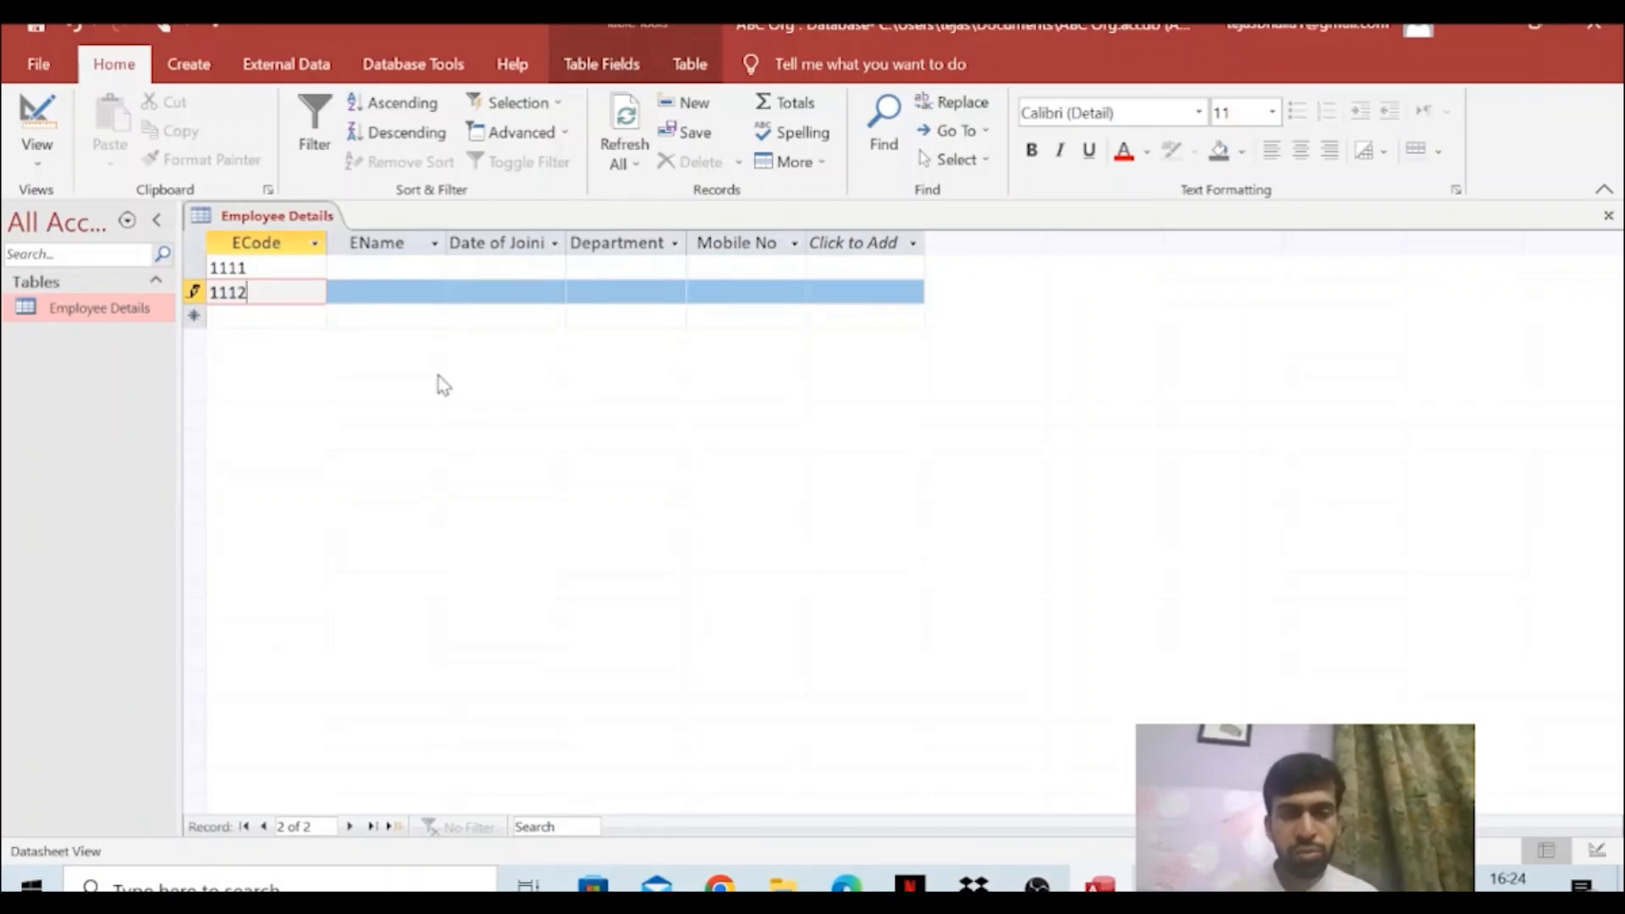
Return to Design View and examine the Mobile No field's data type, field size and input mask properties
left_click(1597, 851)
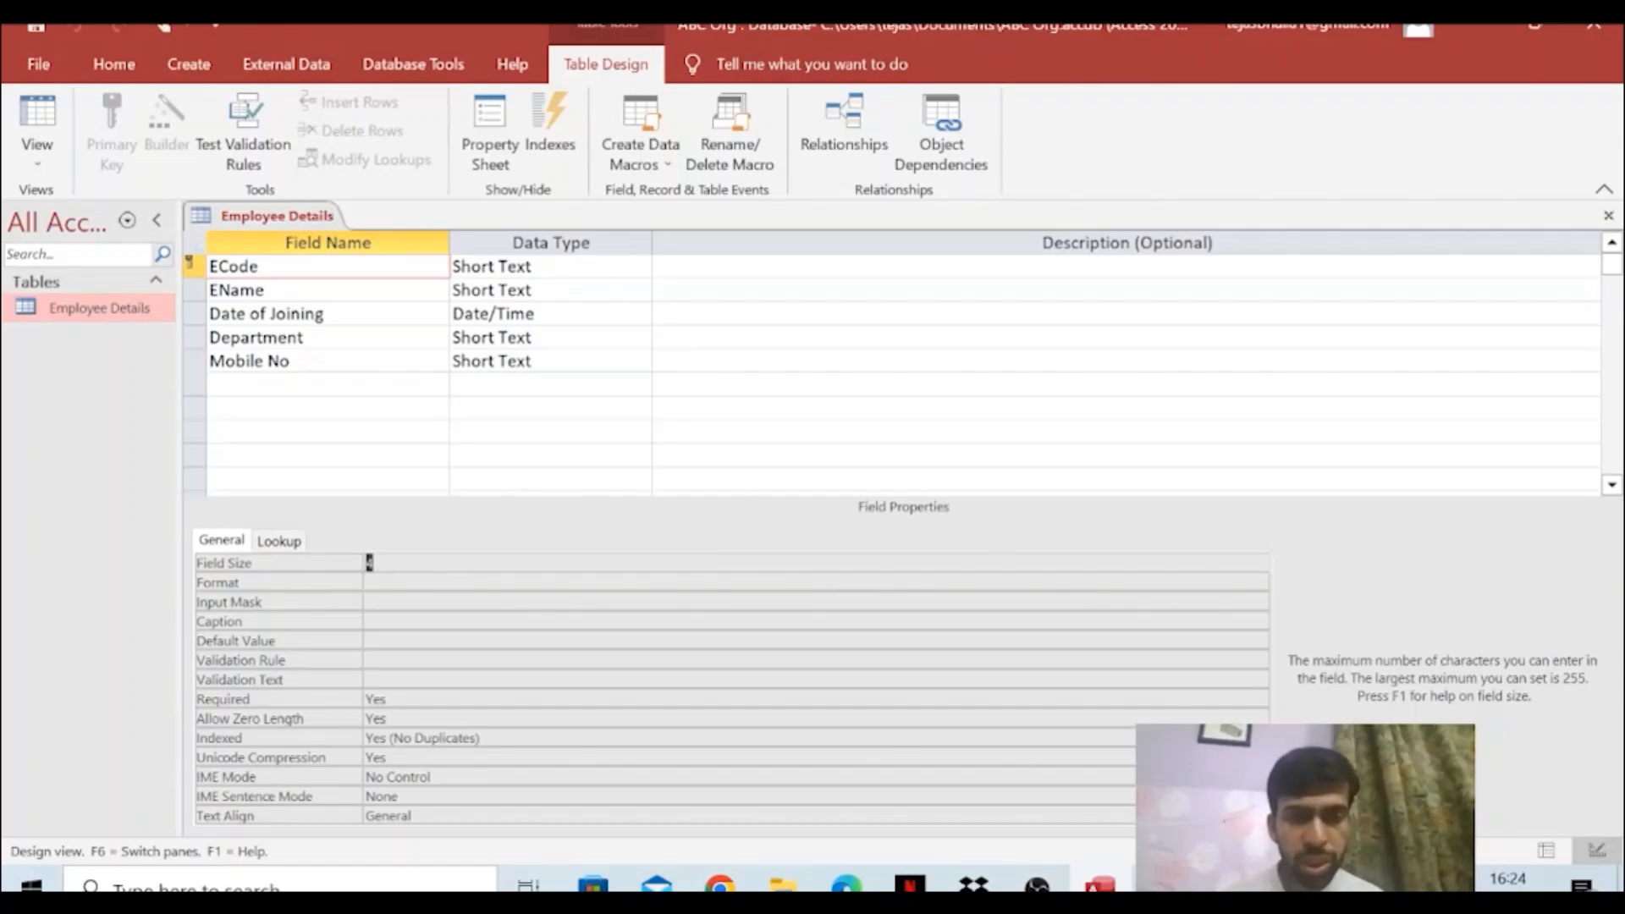
left_click(499, 361)
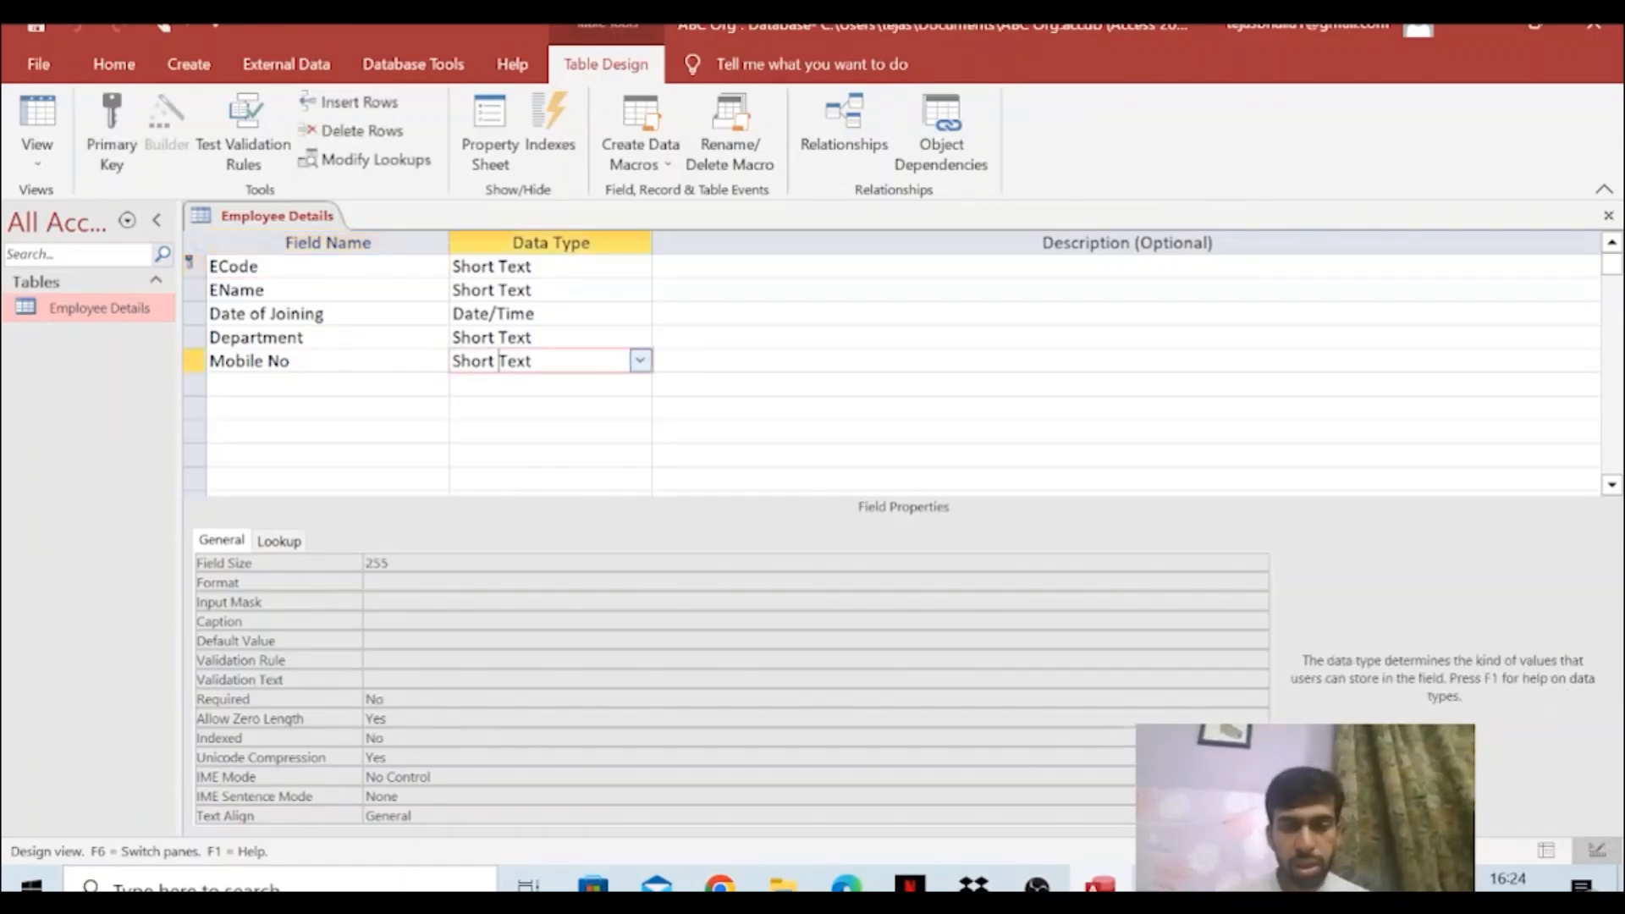
left_click(499, 386)
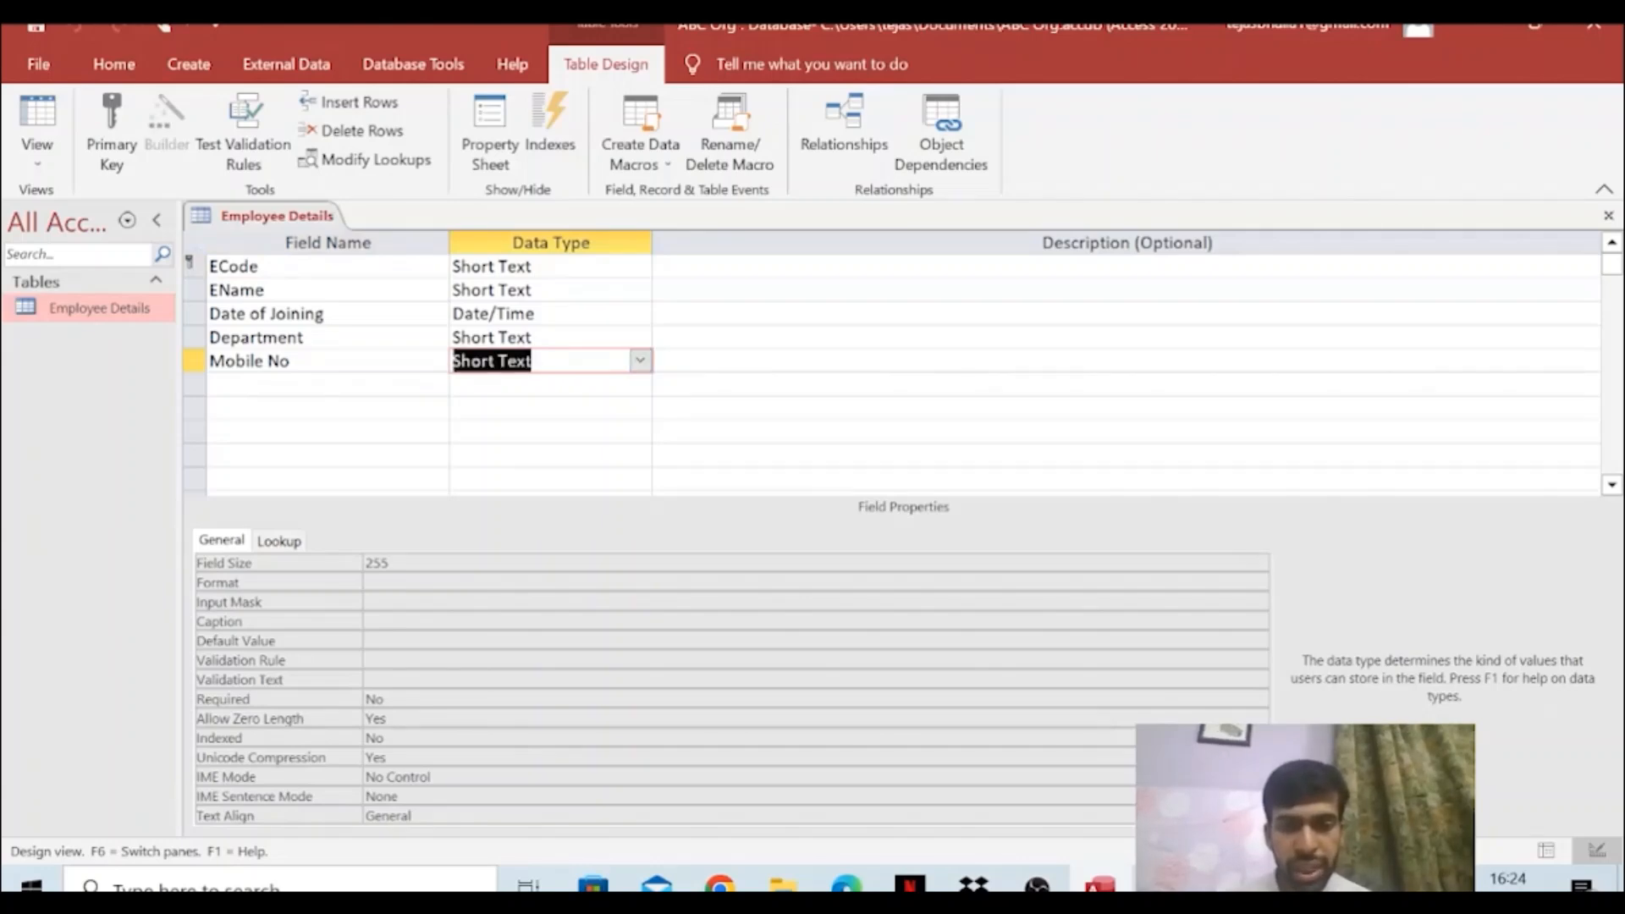
left_click(392, 563)
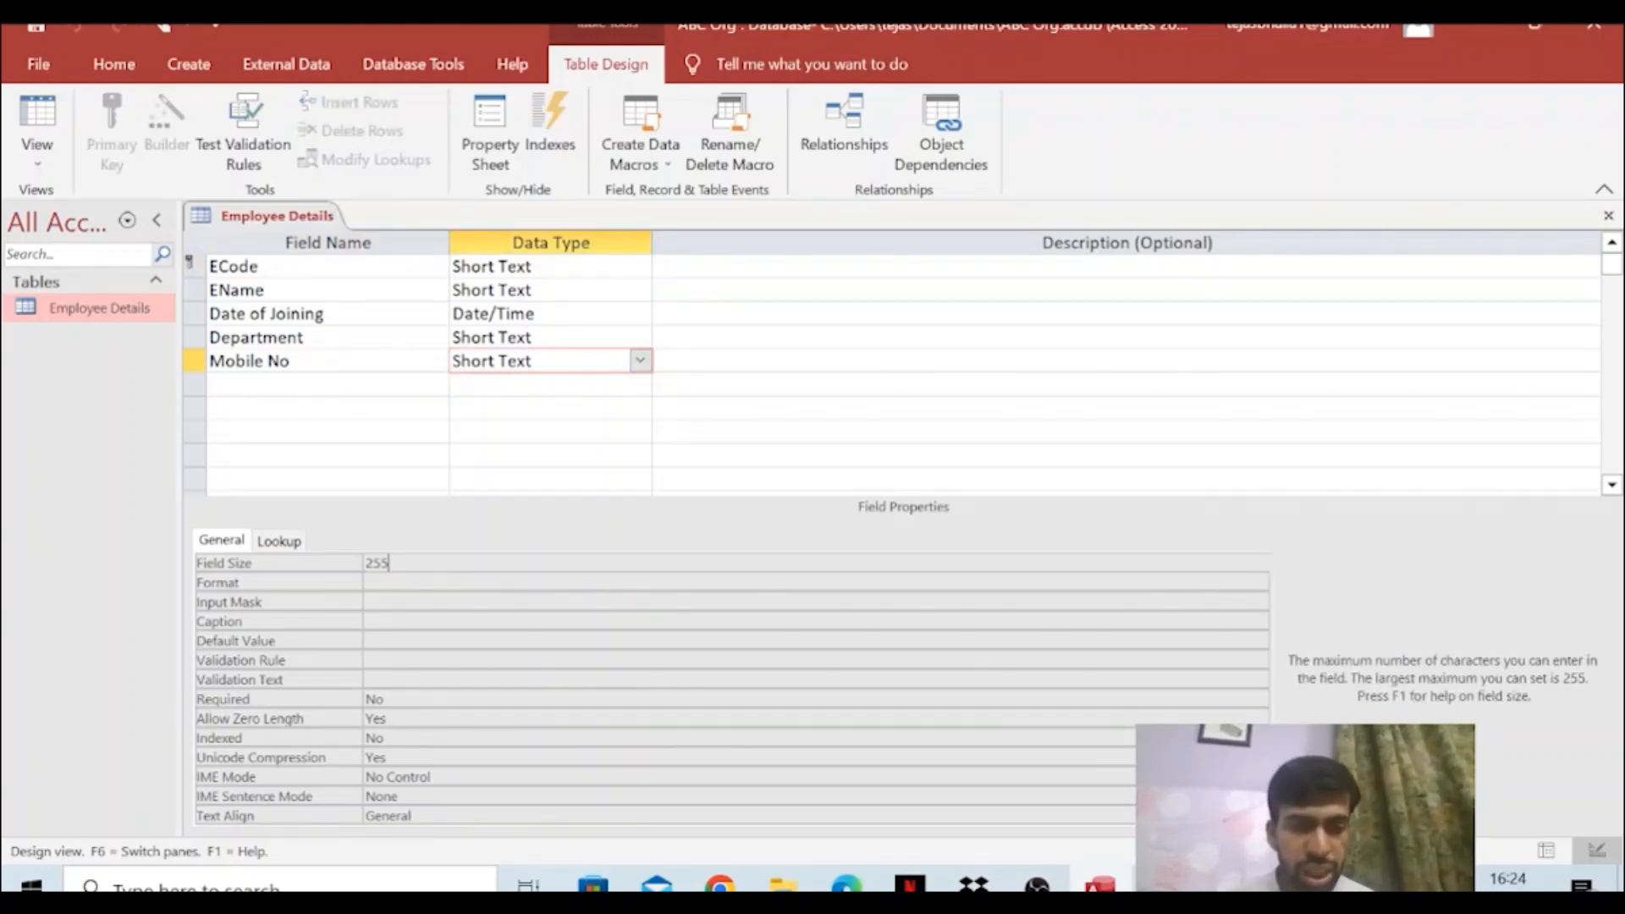
left_click(1258, 602)
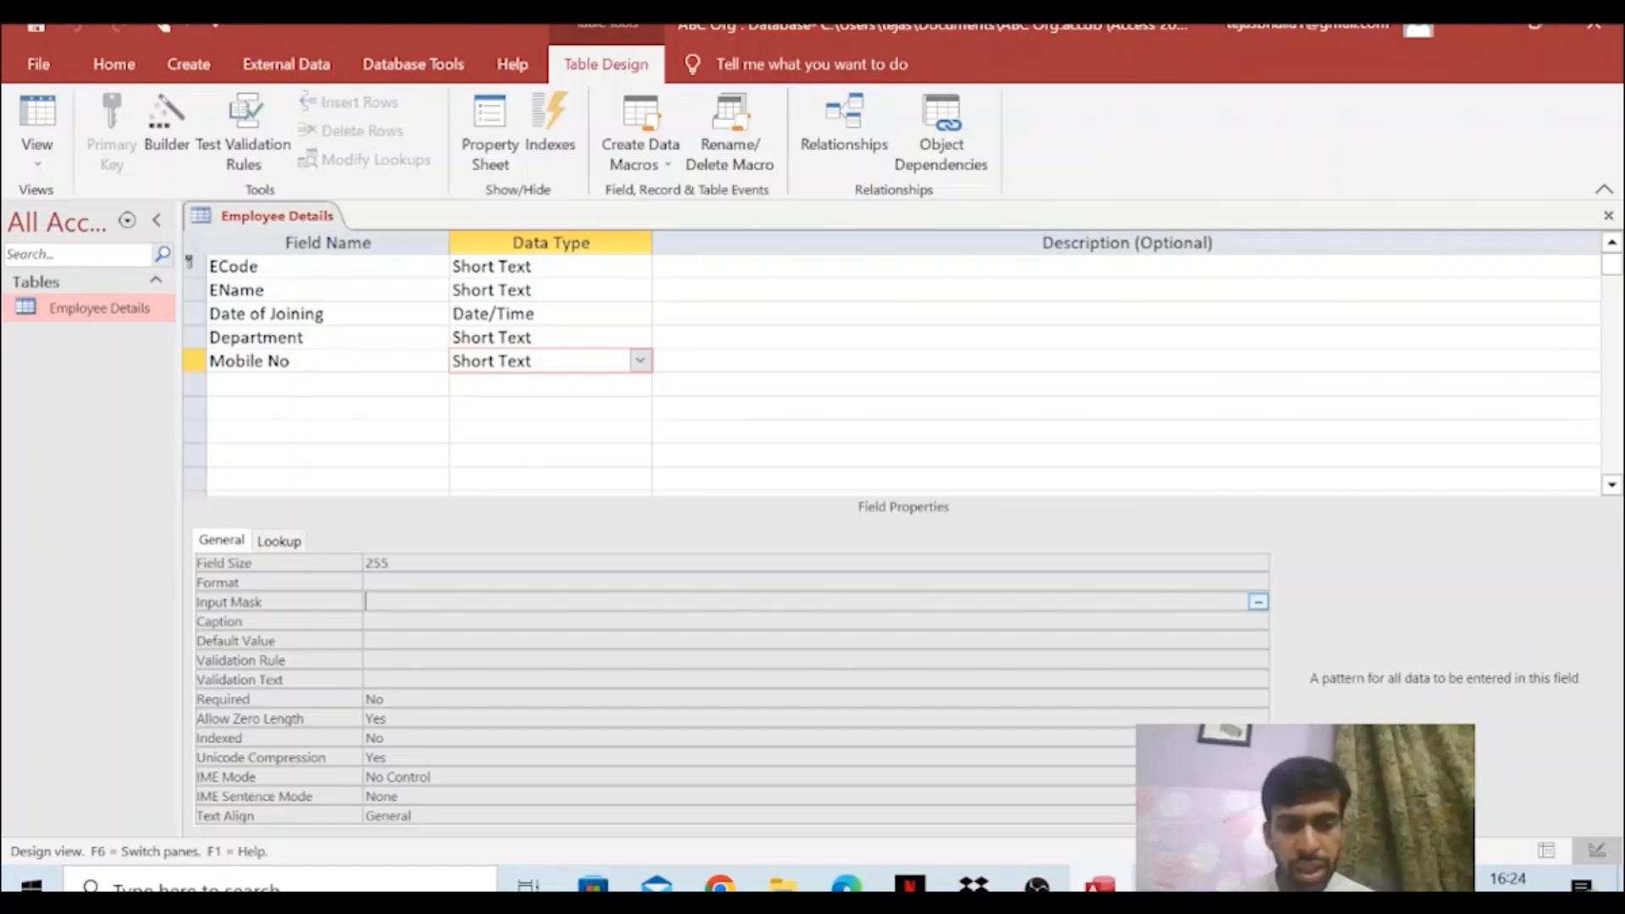
left_click_drag(291, 362, 210, 361)
left_click(293, 362)
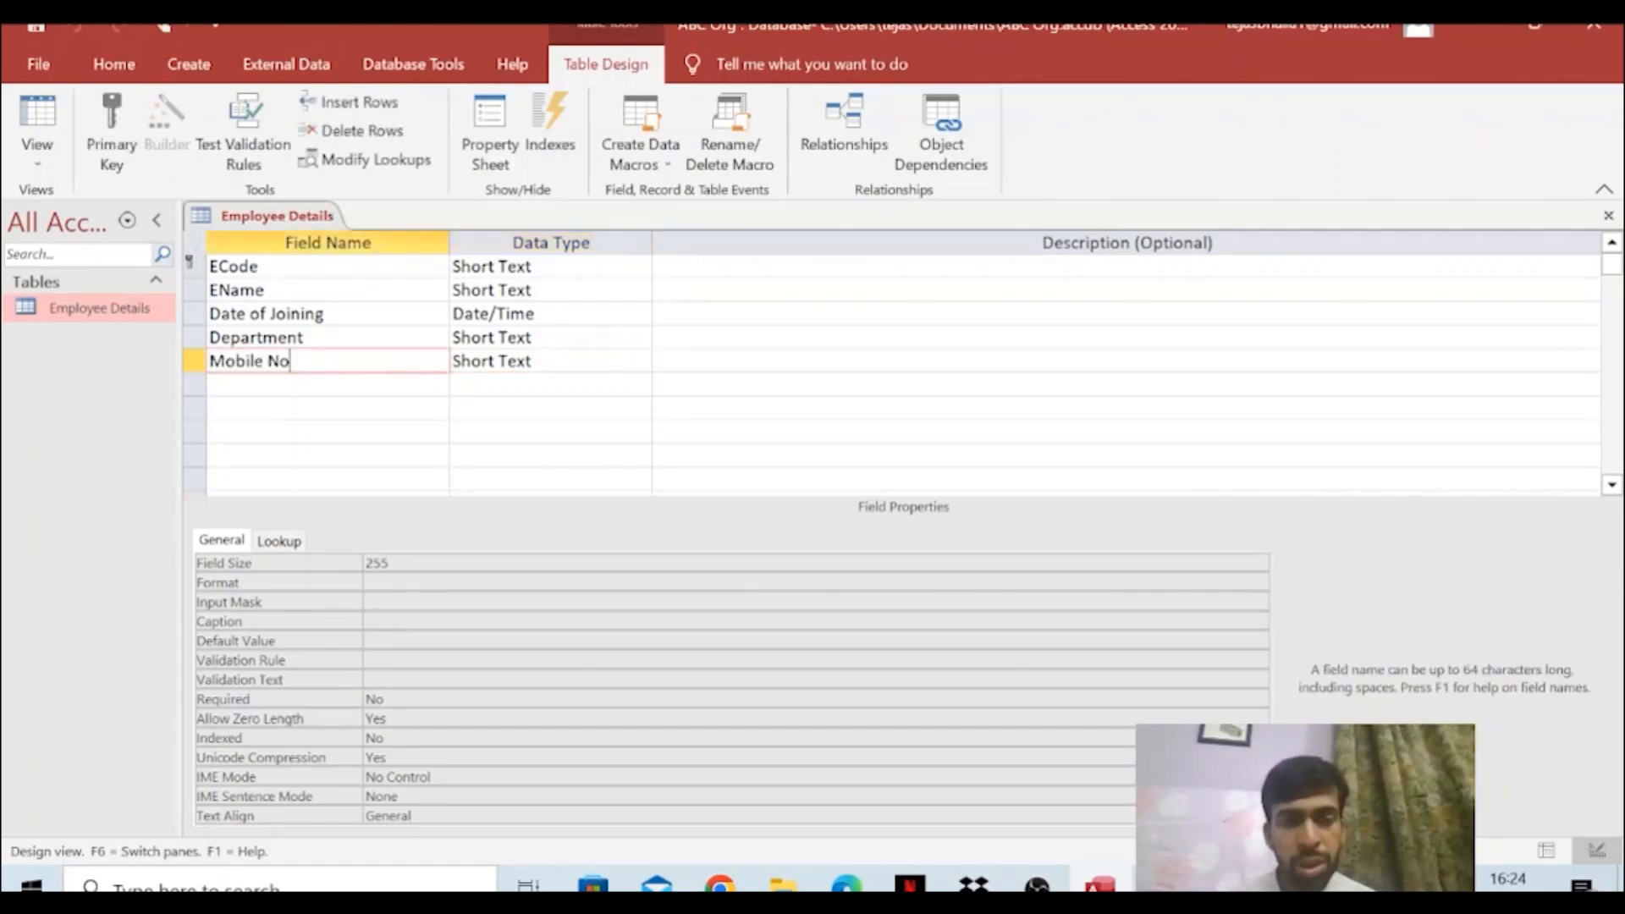
Try the letters Absd as the Mobile No of record 1111 in the datasheet and clear them again
double_click(145, 310)
left_click(745, 268)
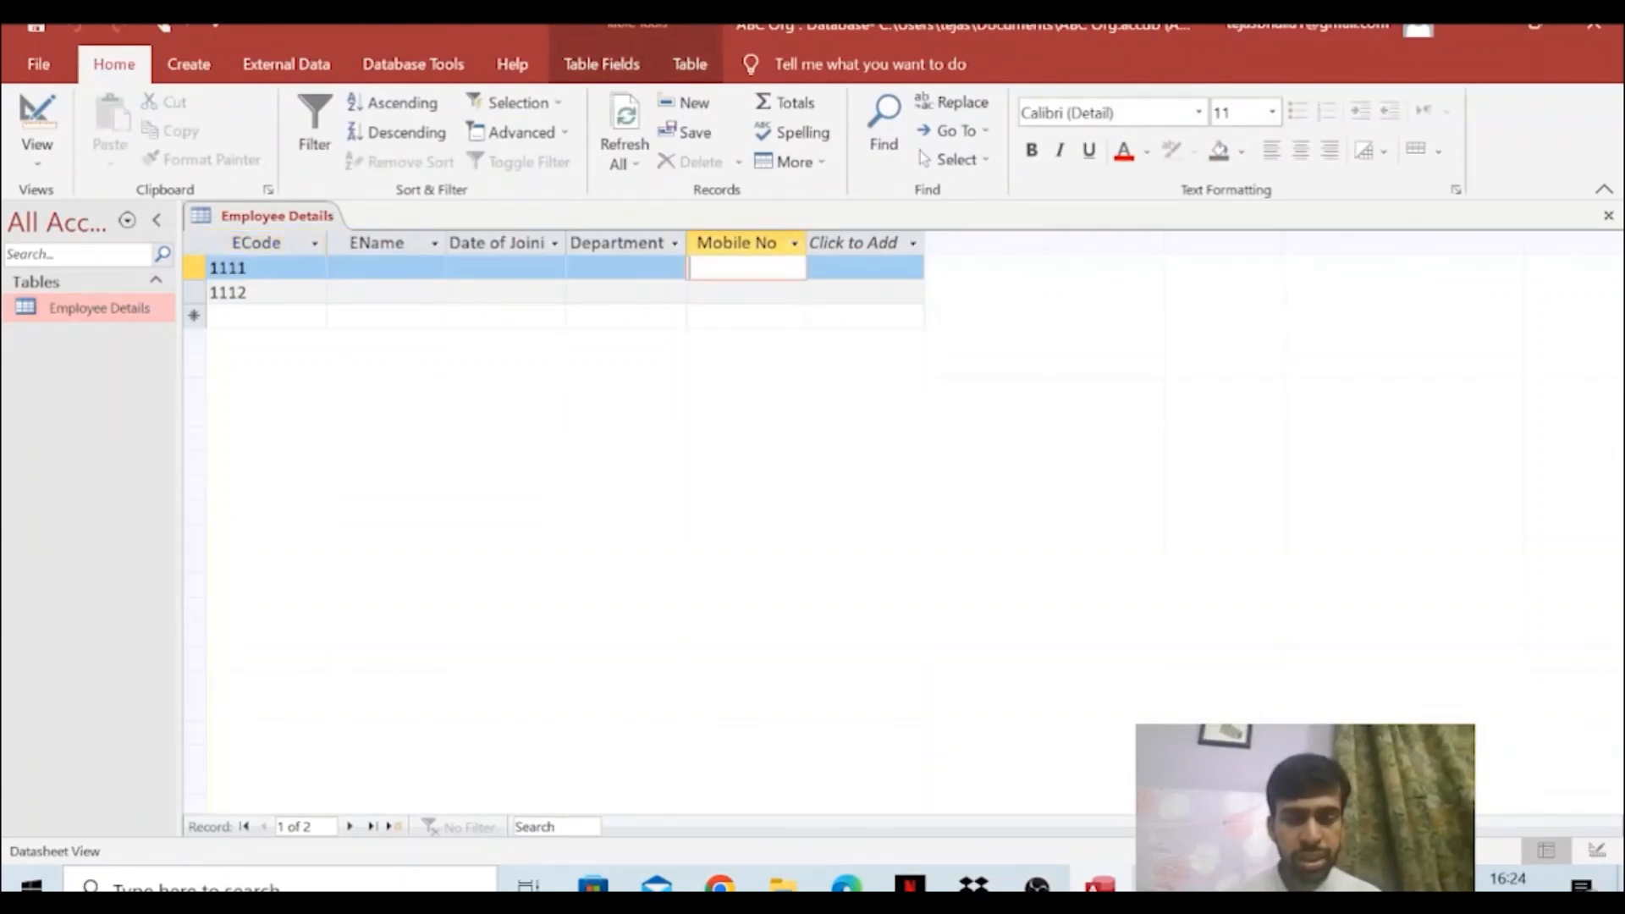
type("Absd")
left_click(674, 267)
left_click_drag(728, 268, 701, 268)
key("Delete")
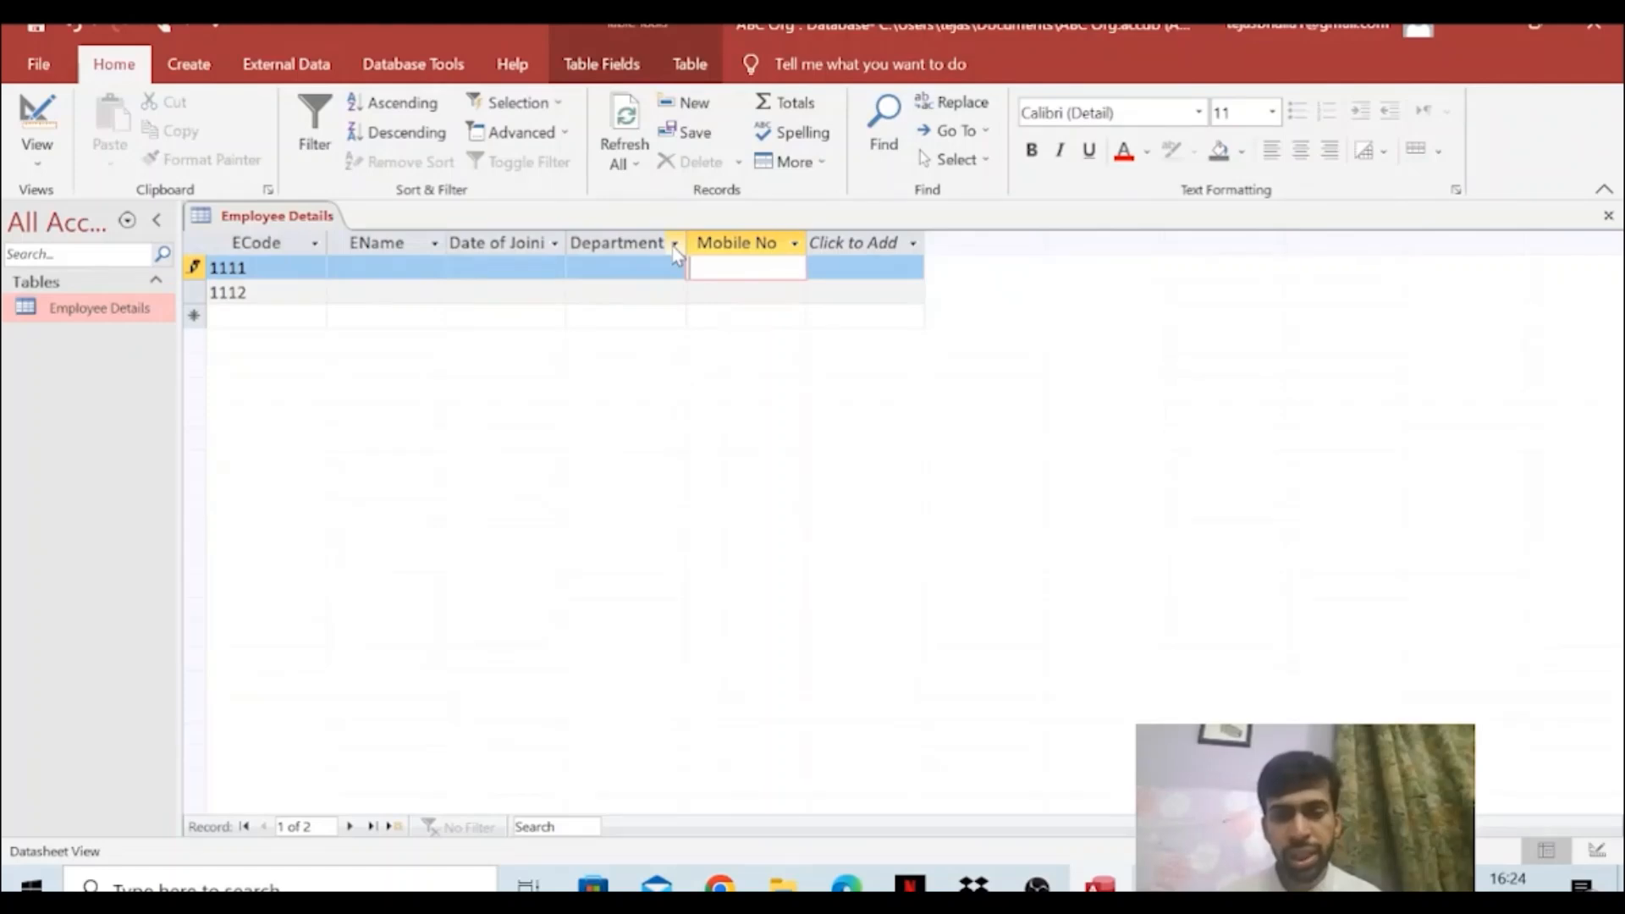
left_click(1597, 851)
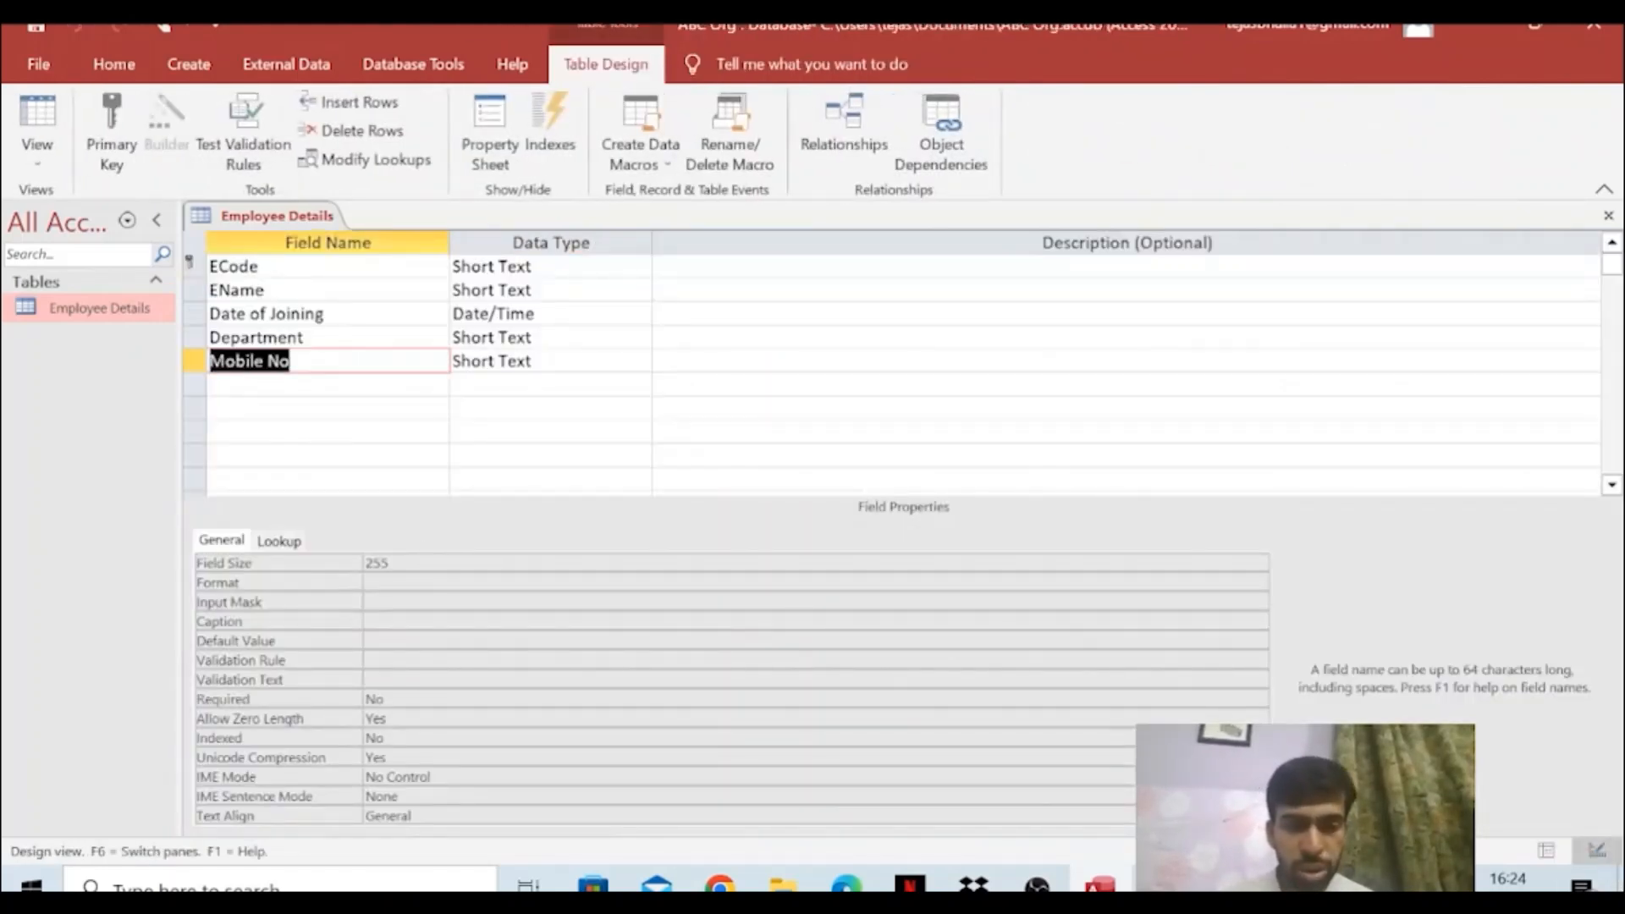
key("Tab")
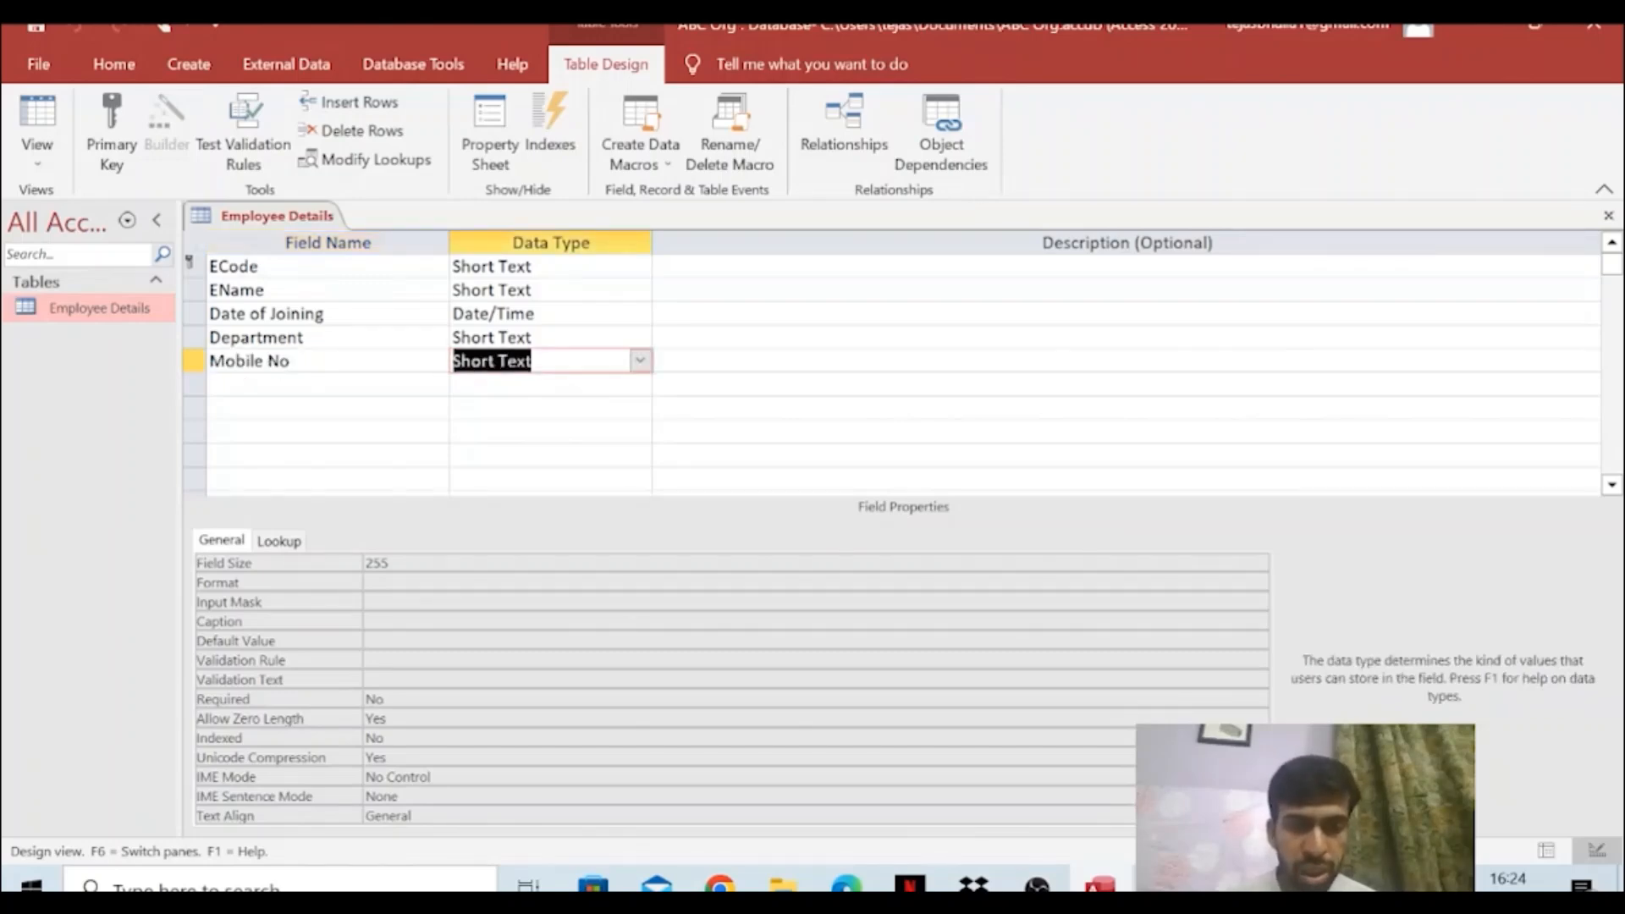
left_click(225, 603)
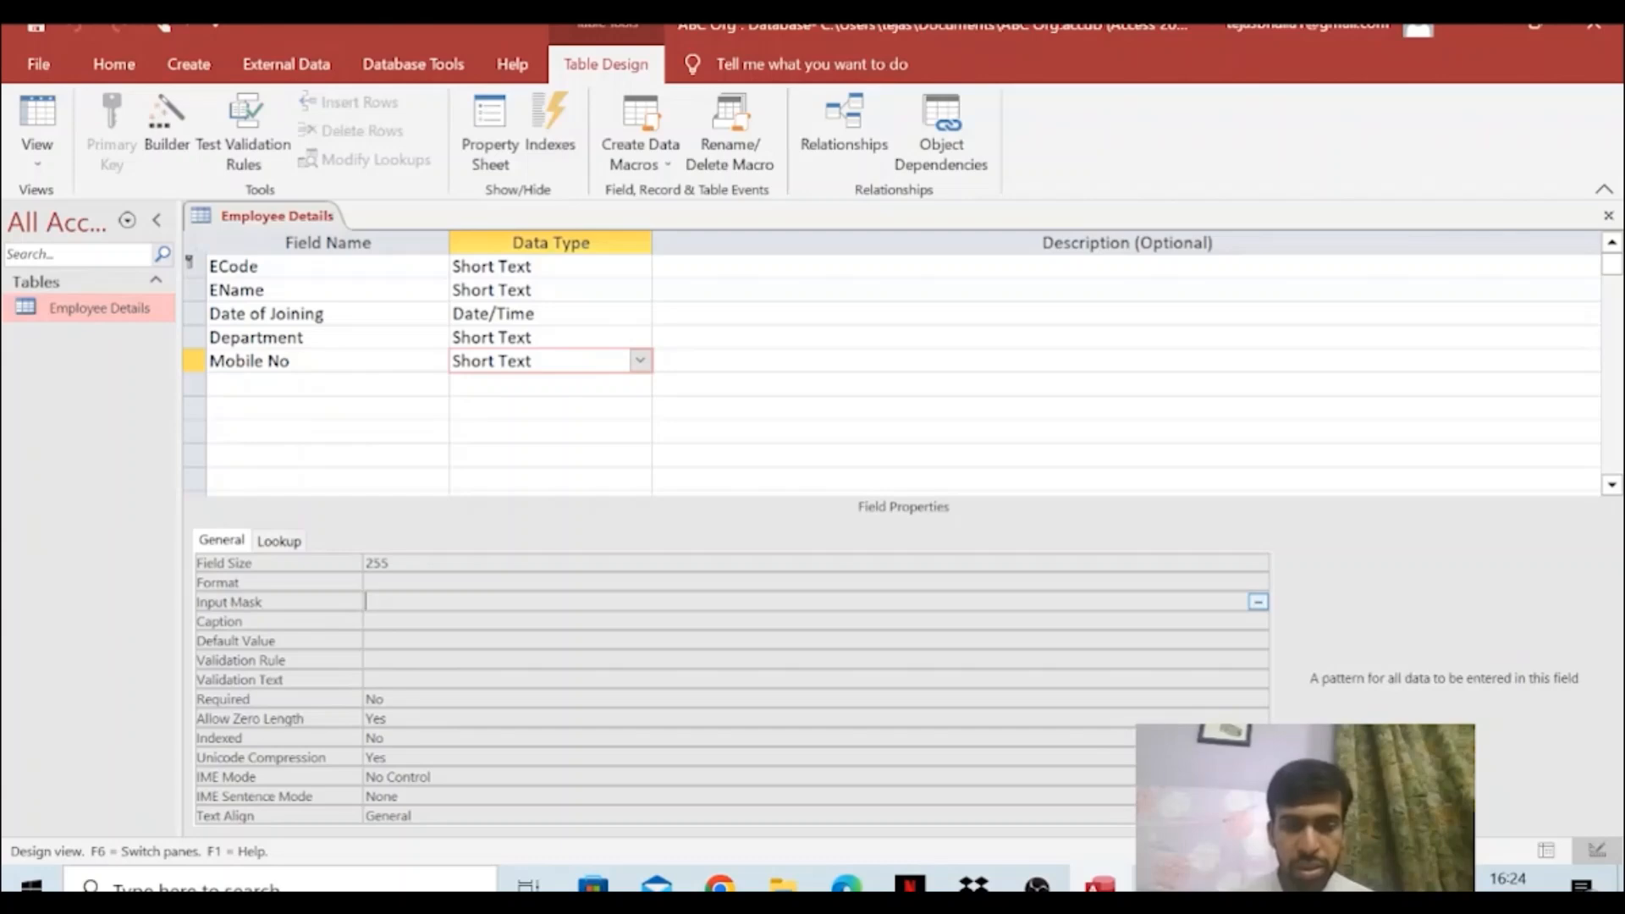
type("0")
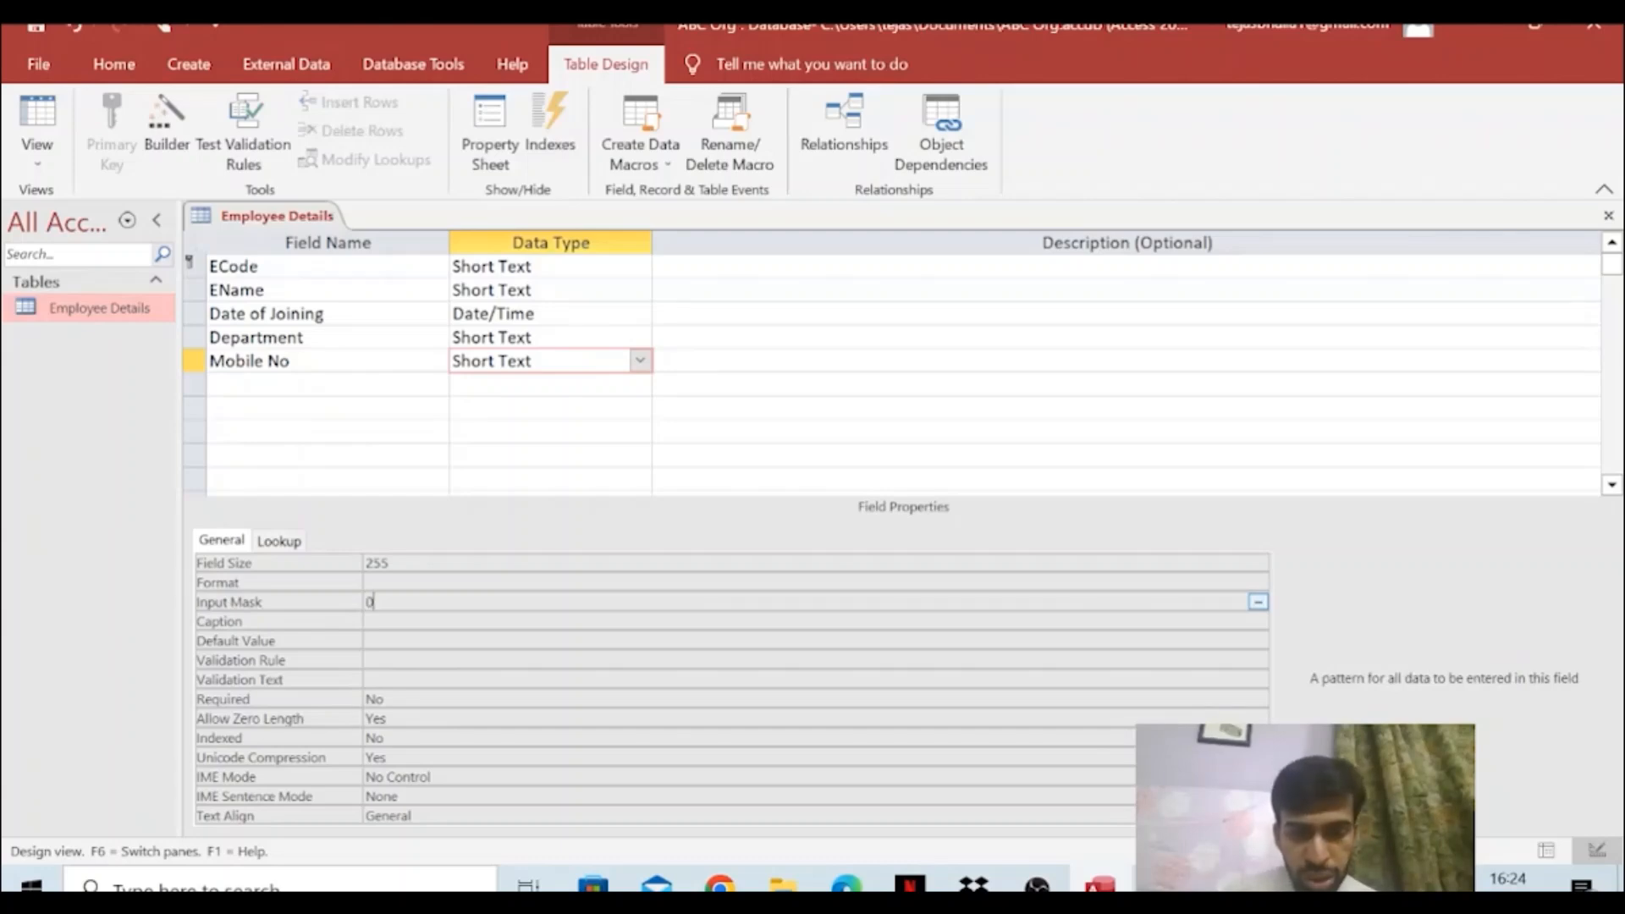
type("000")
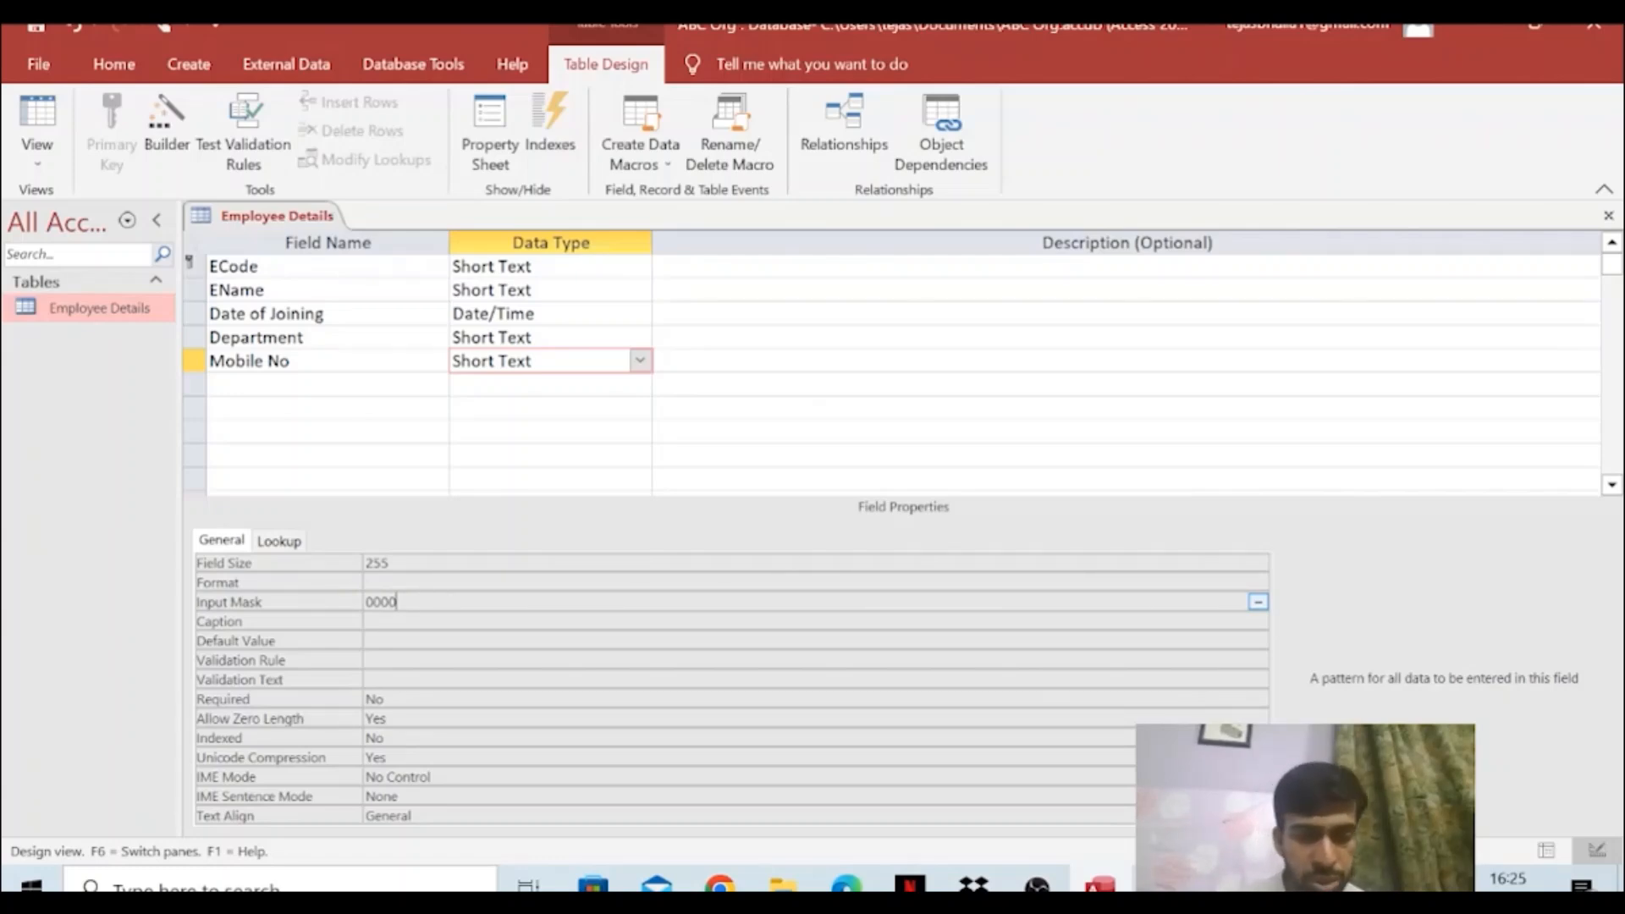
key("Home")
key("shift+Right")
key("shift+Right")
key("shift+Right")
key("shift+Right")
key("End")
type("000000")
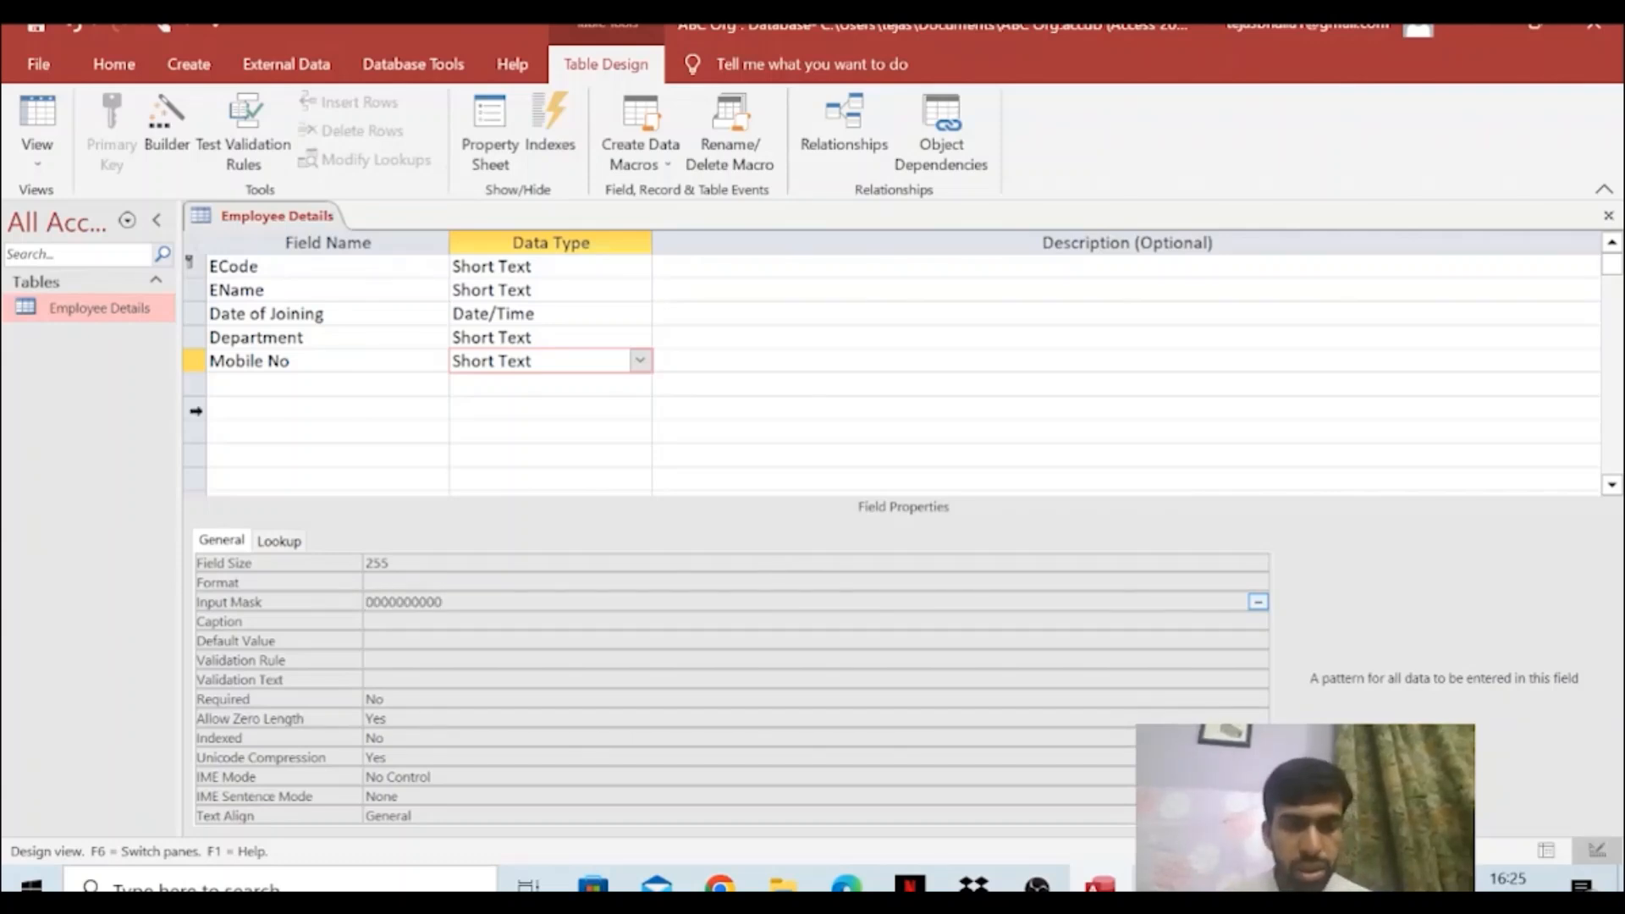
Save the table, enter a ten-digit sample mobile number for record 1111 in the datasheet and return to Design View
double_click(93, 308)
left_click(774, 527)
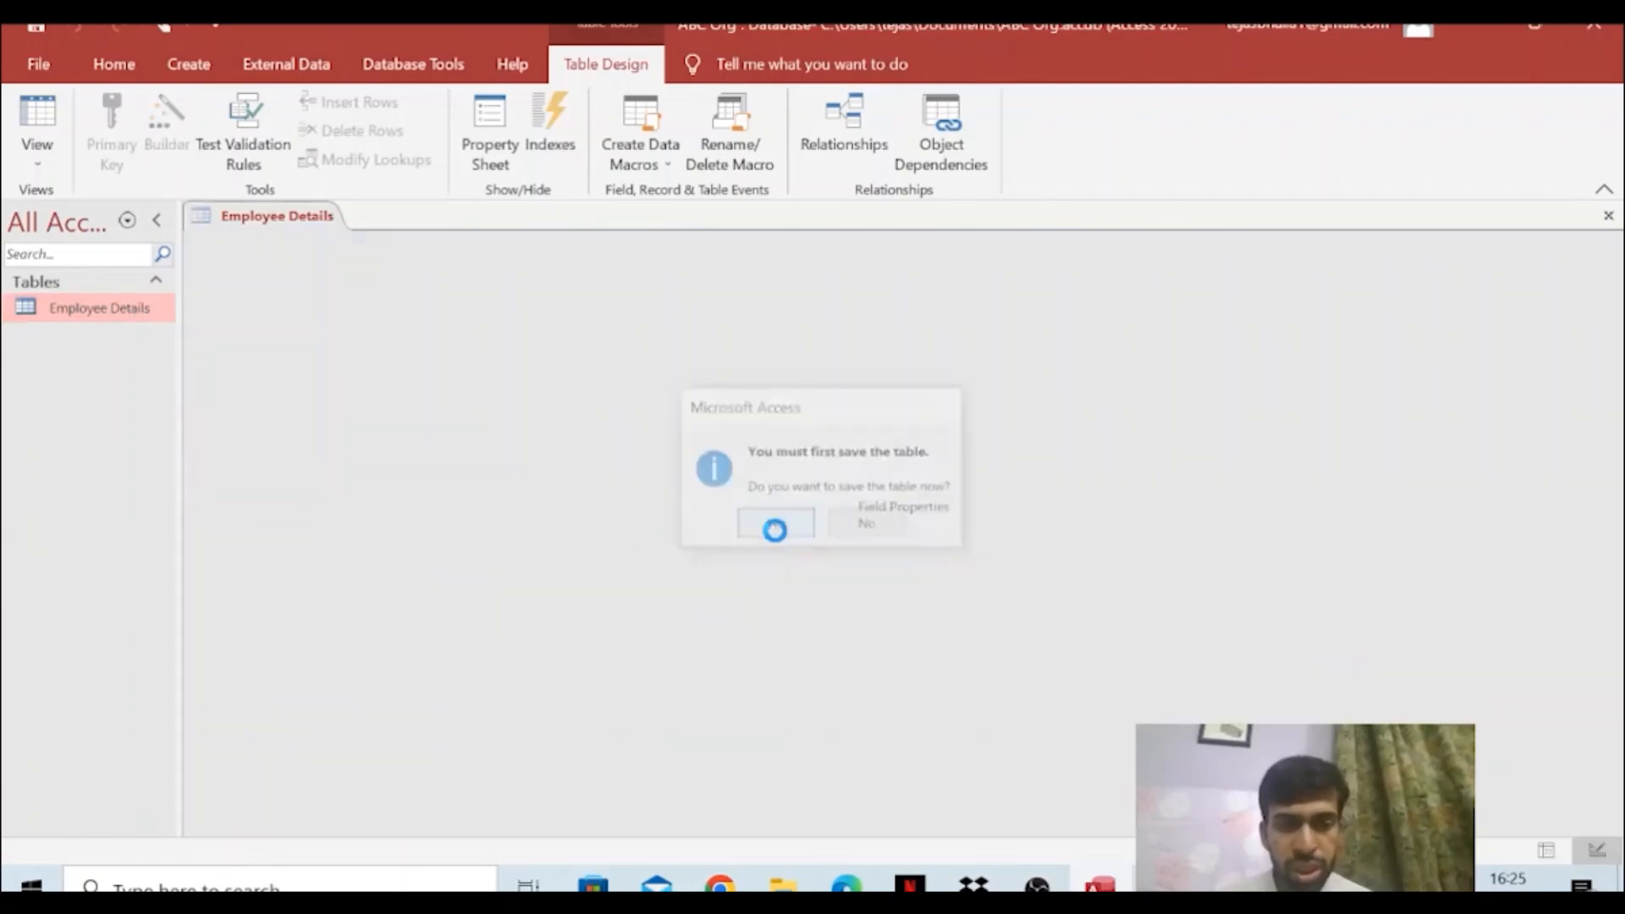
left_click(711, 268)
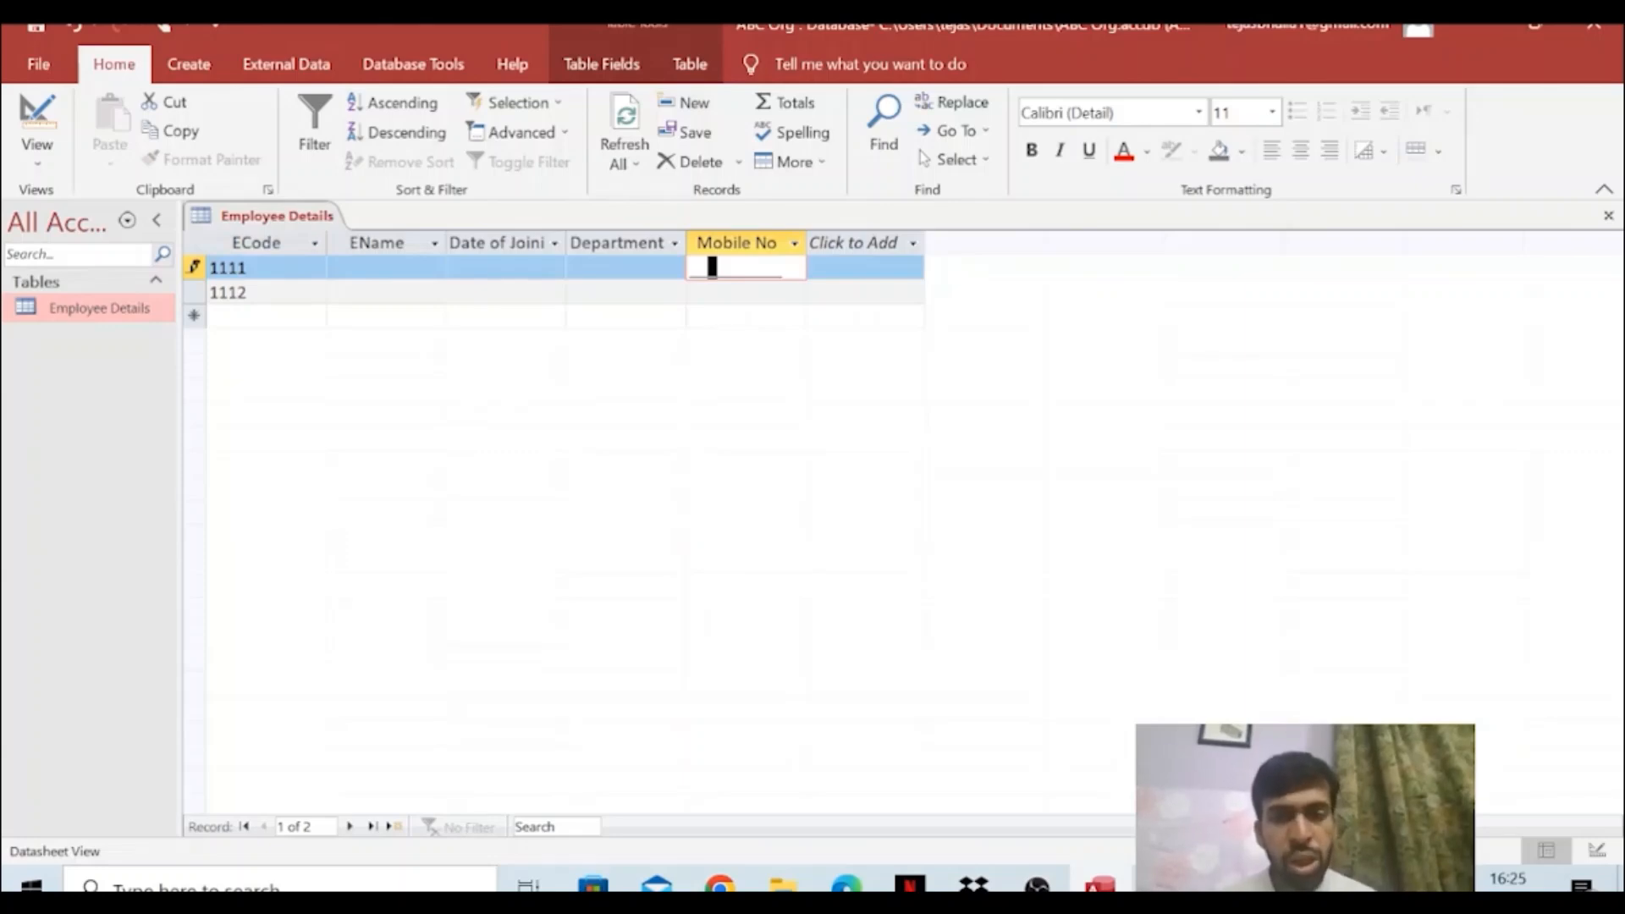
key("BackSpace")
key("BackSpace")
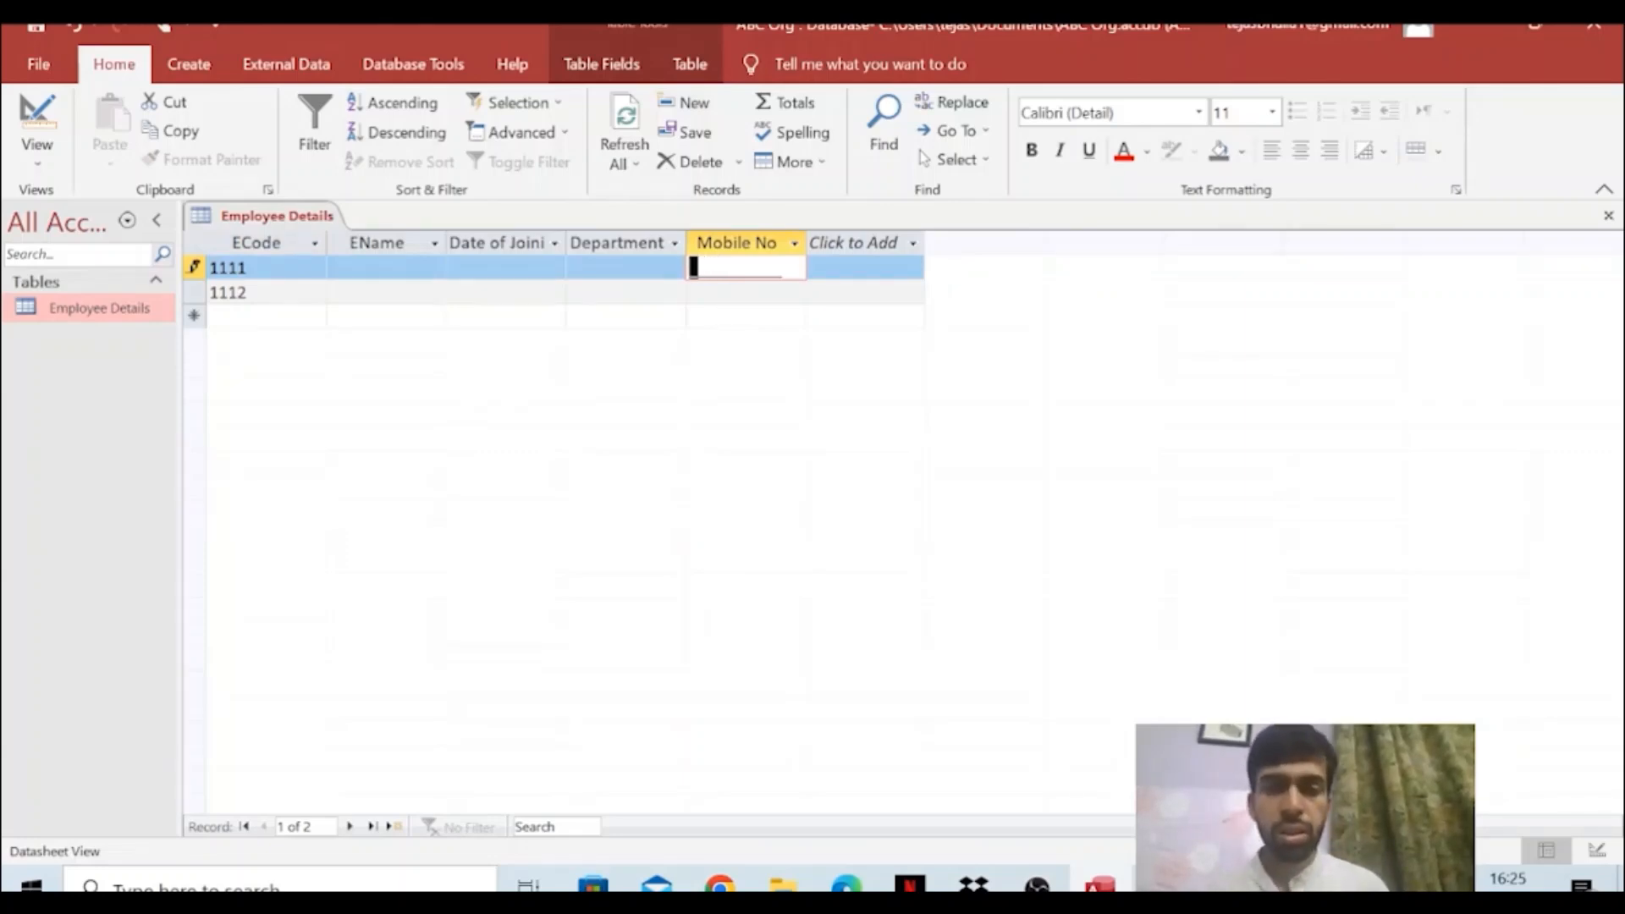
type("12345")
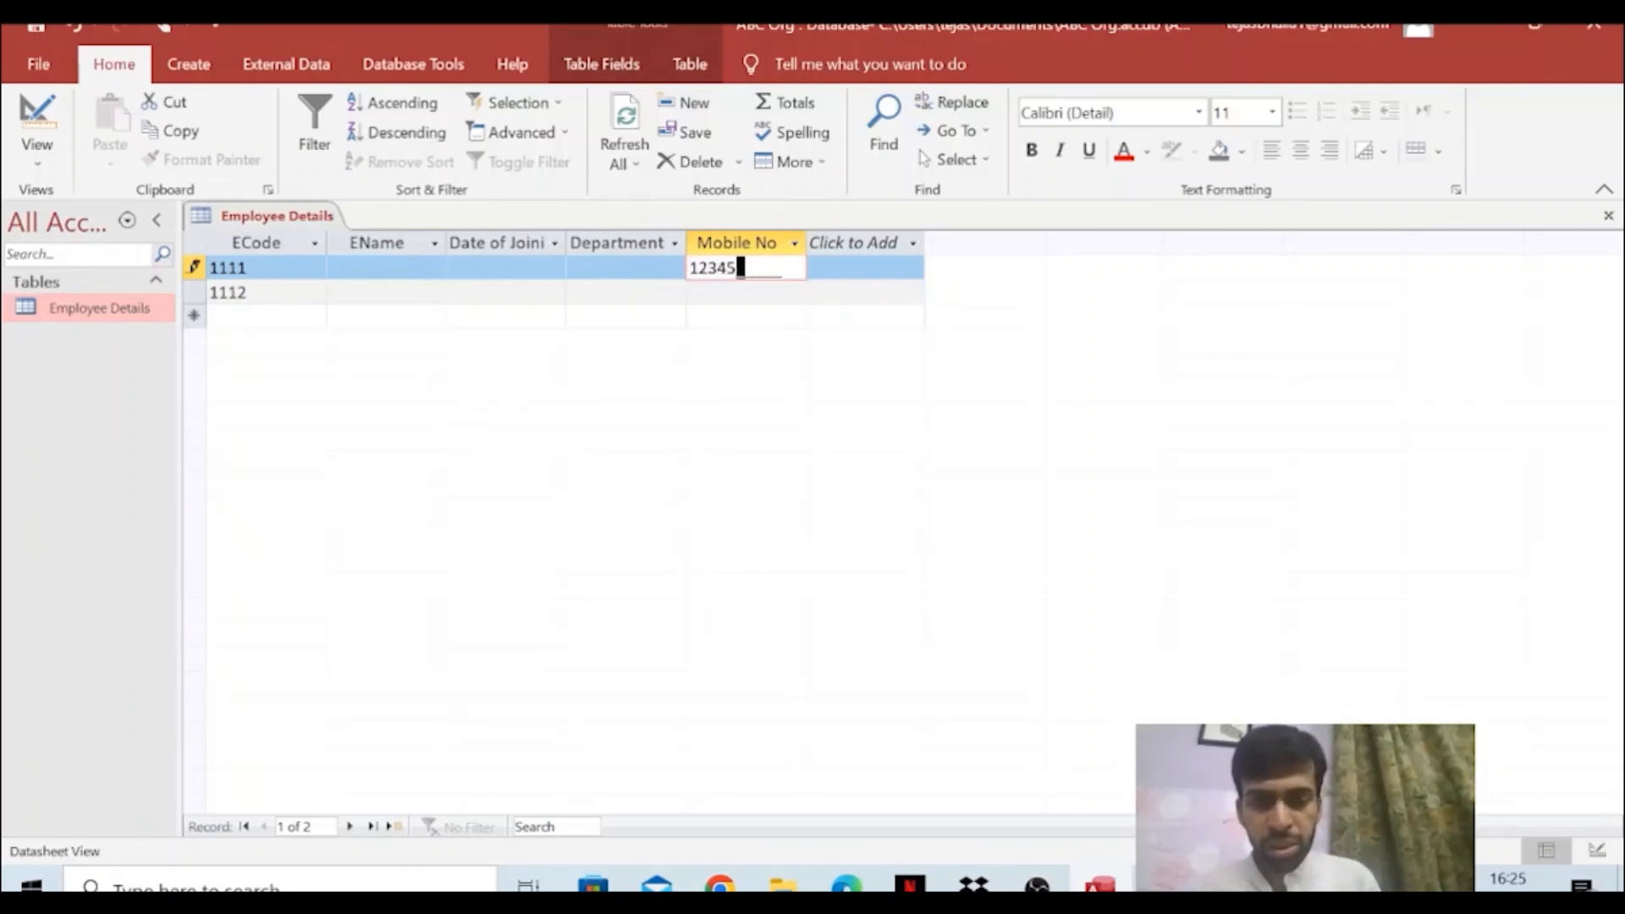
type("67890")
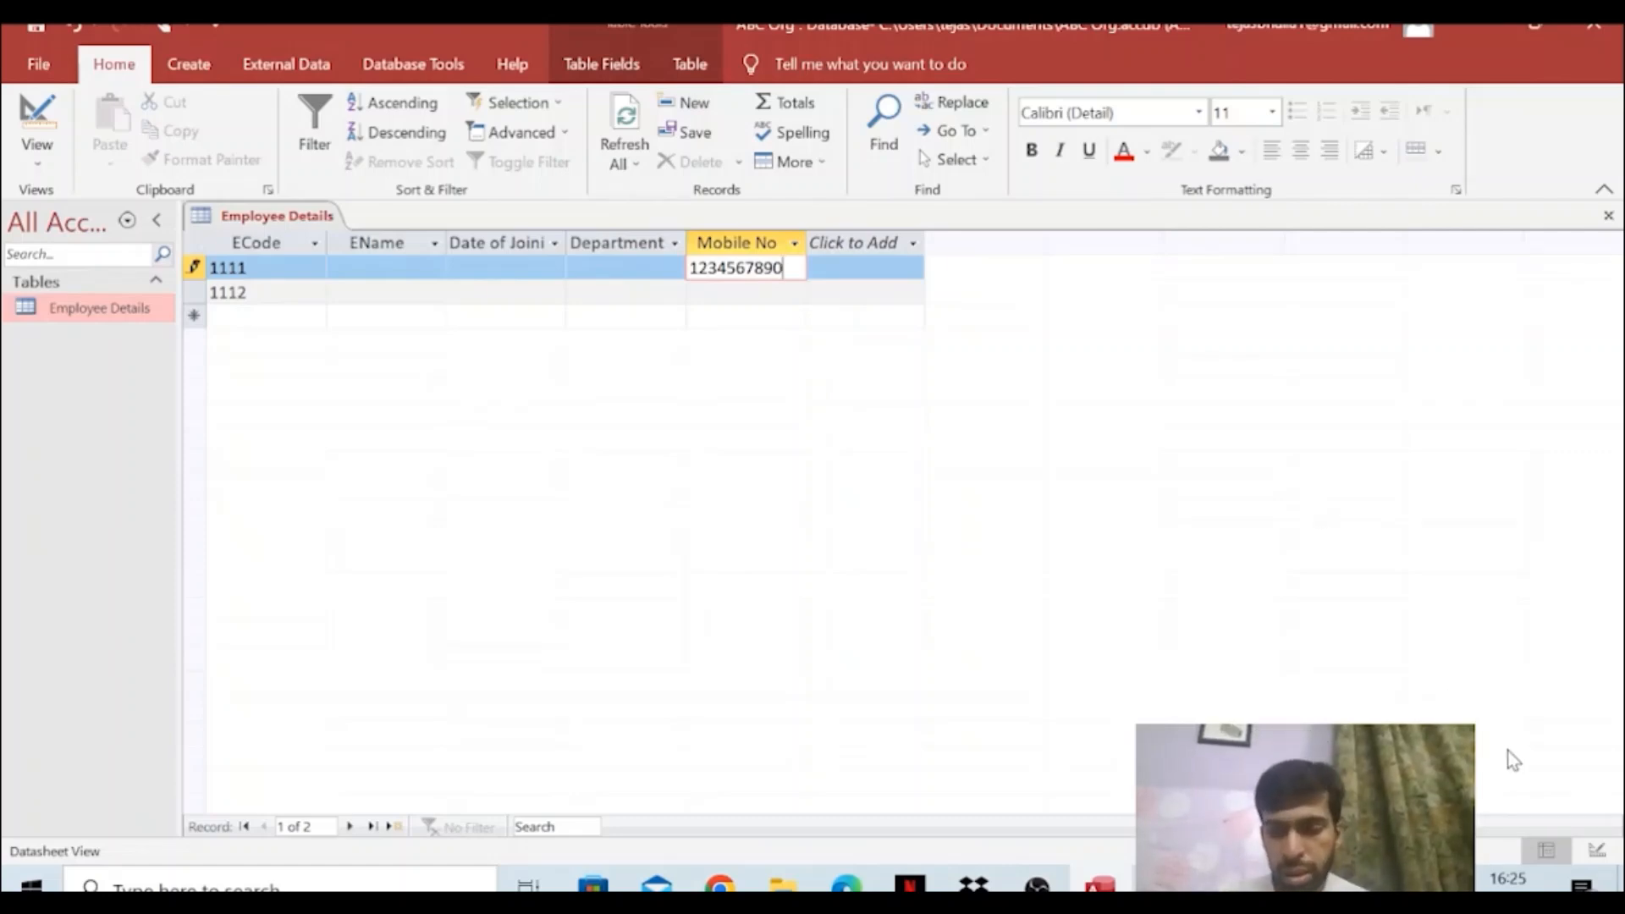
left_click(1596, 850)
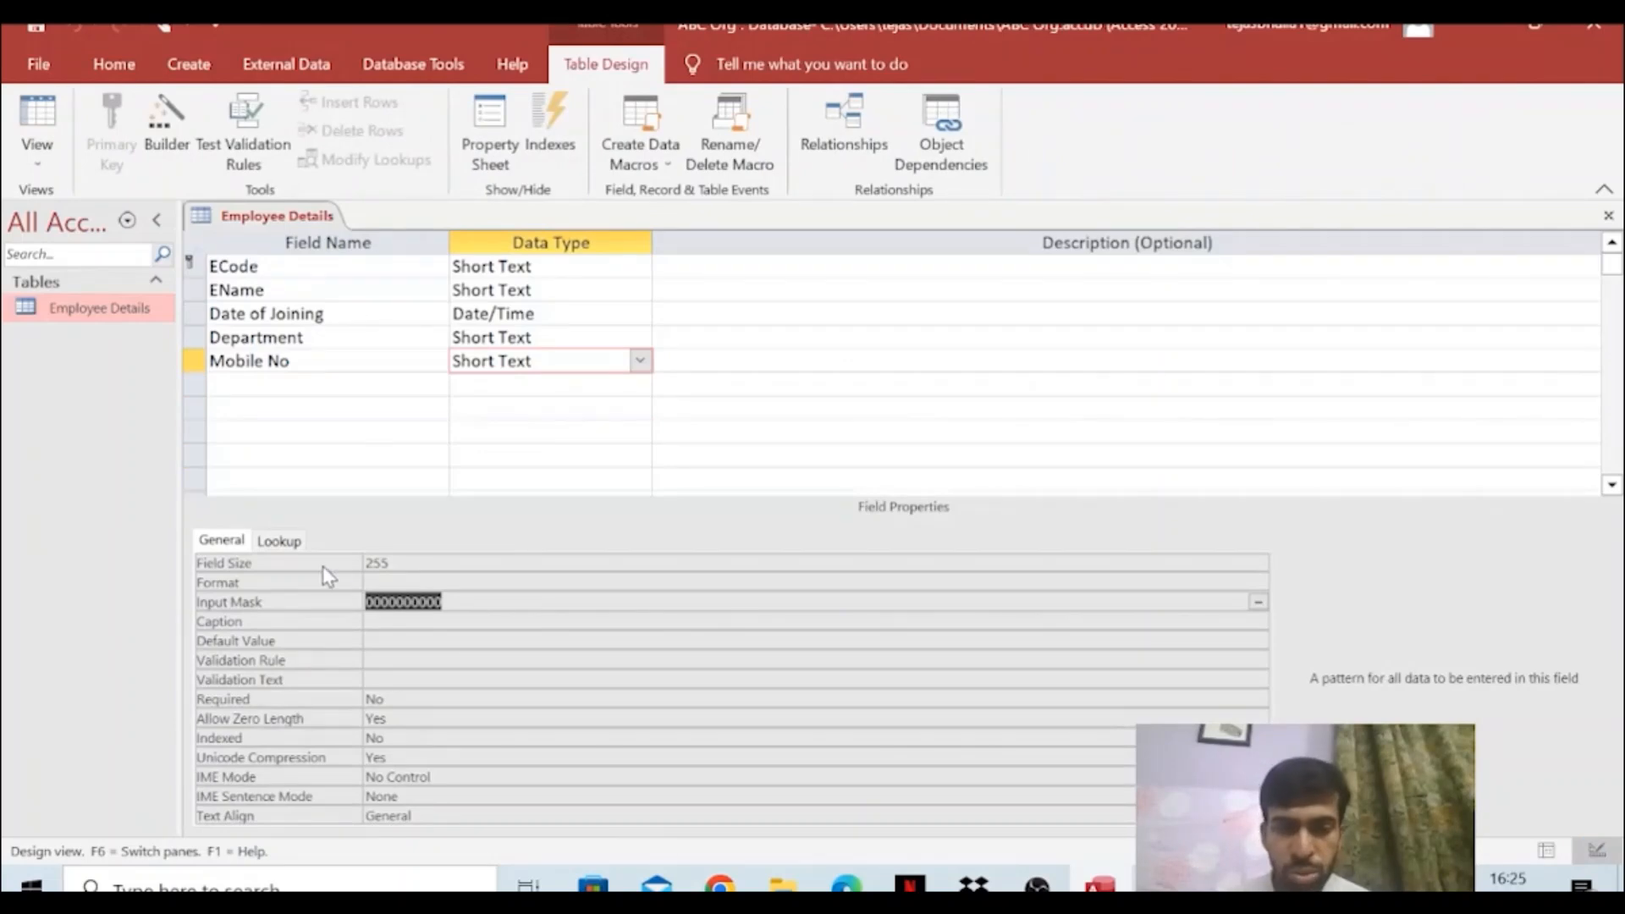
left_click(350, 566)
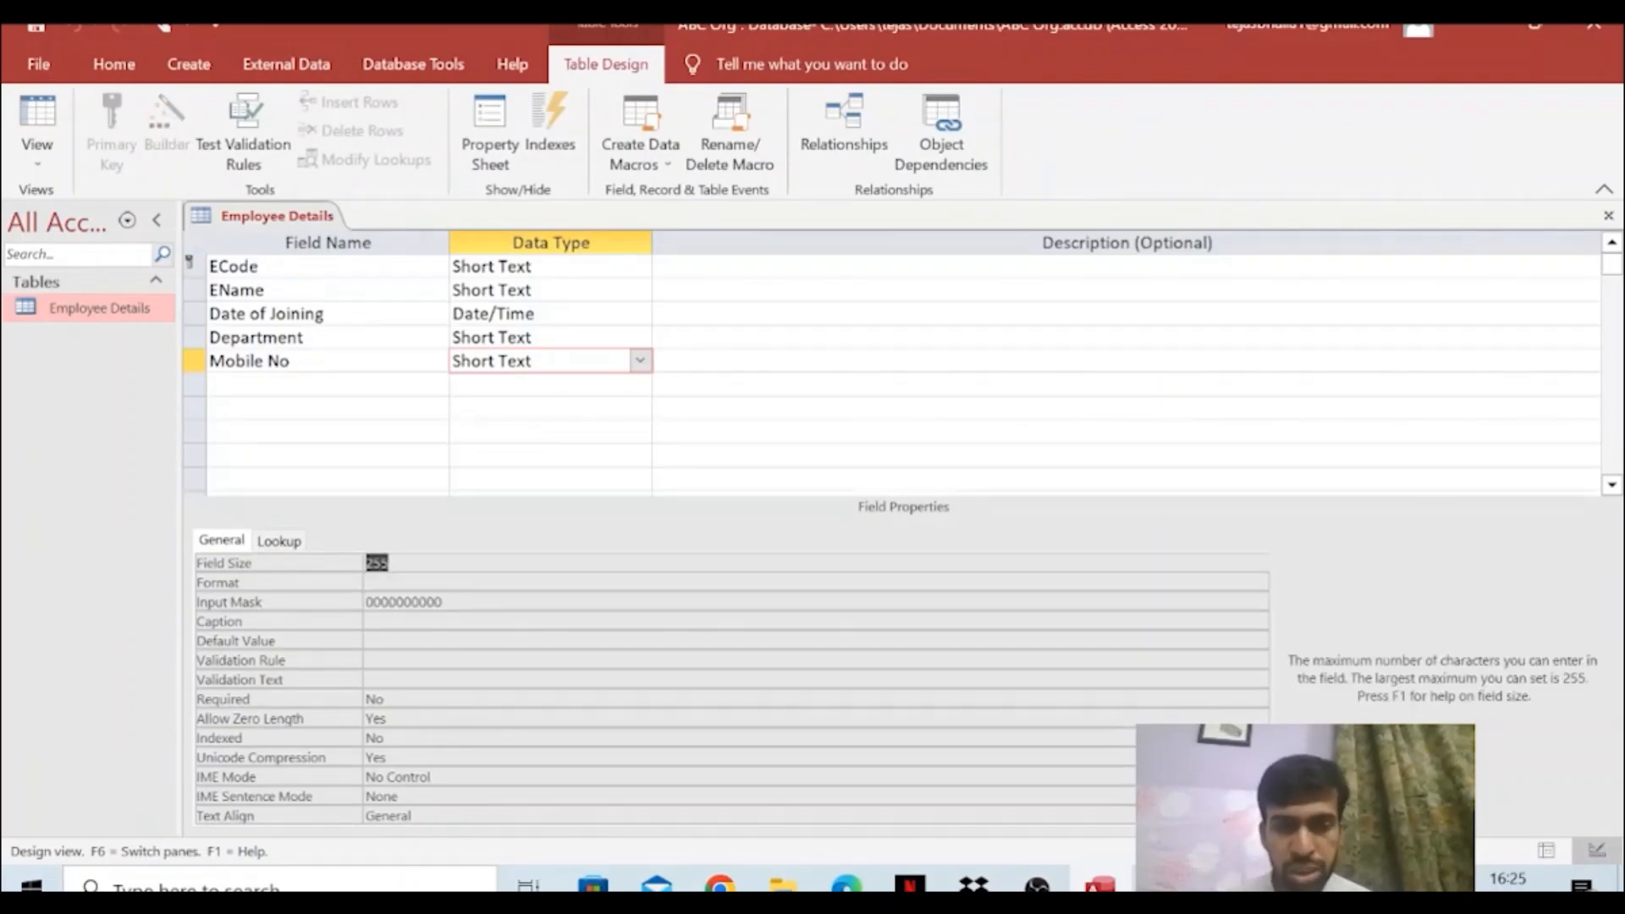
left_click(444, 601)
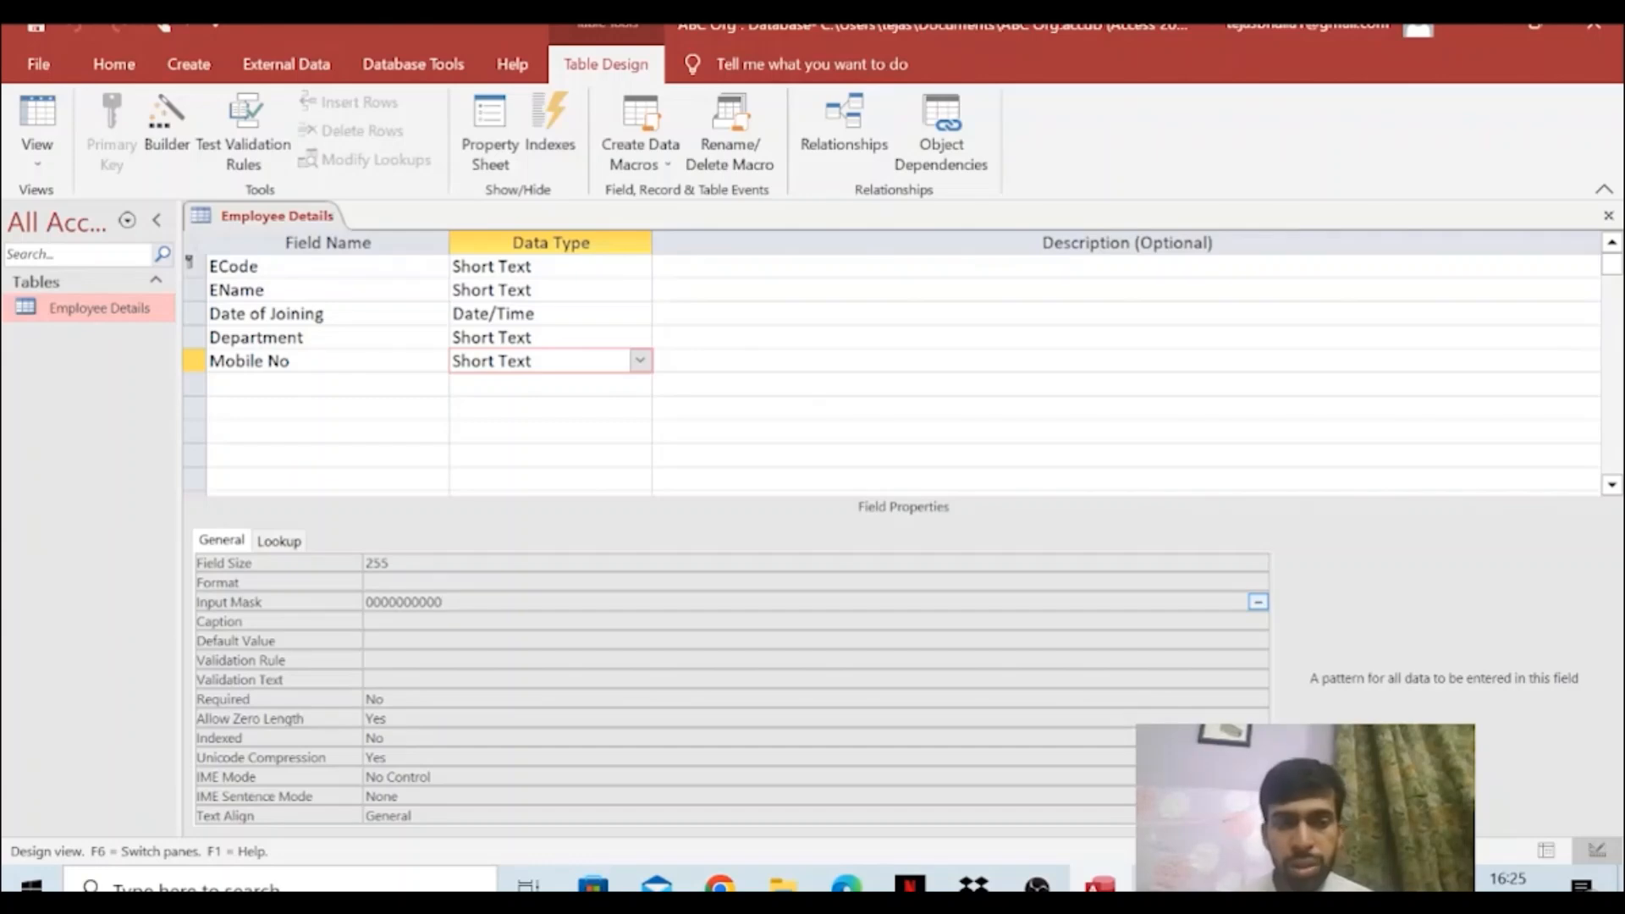
left_click(365, 560)
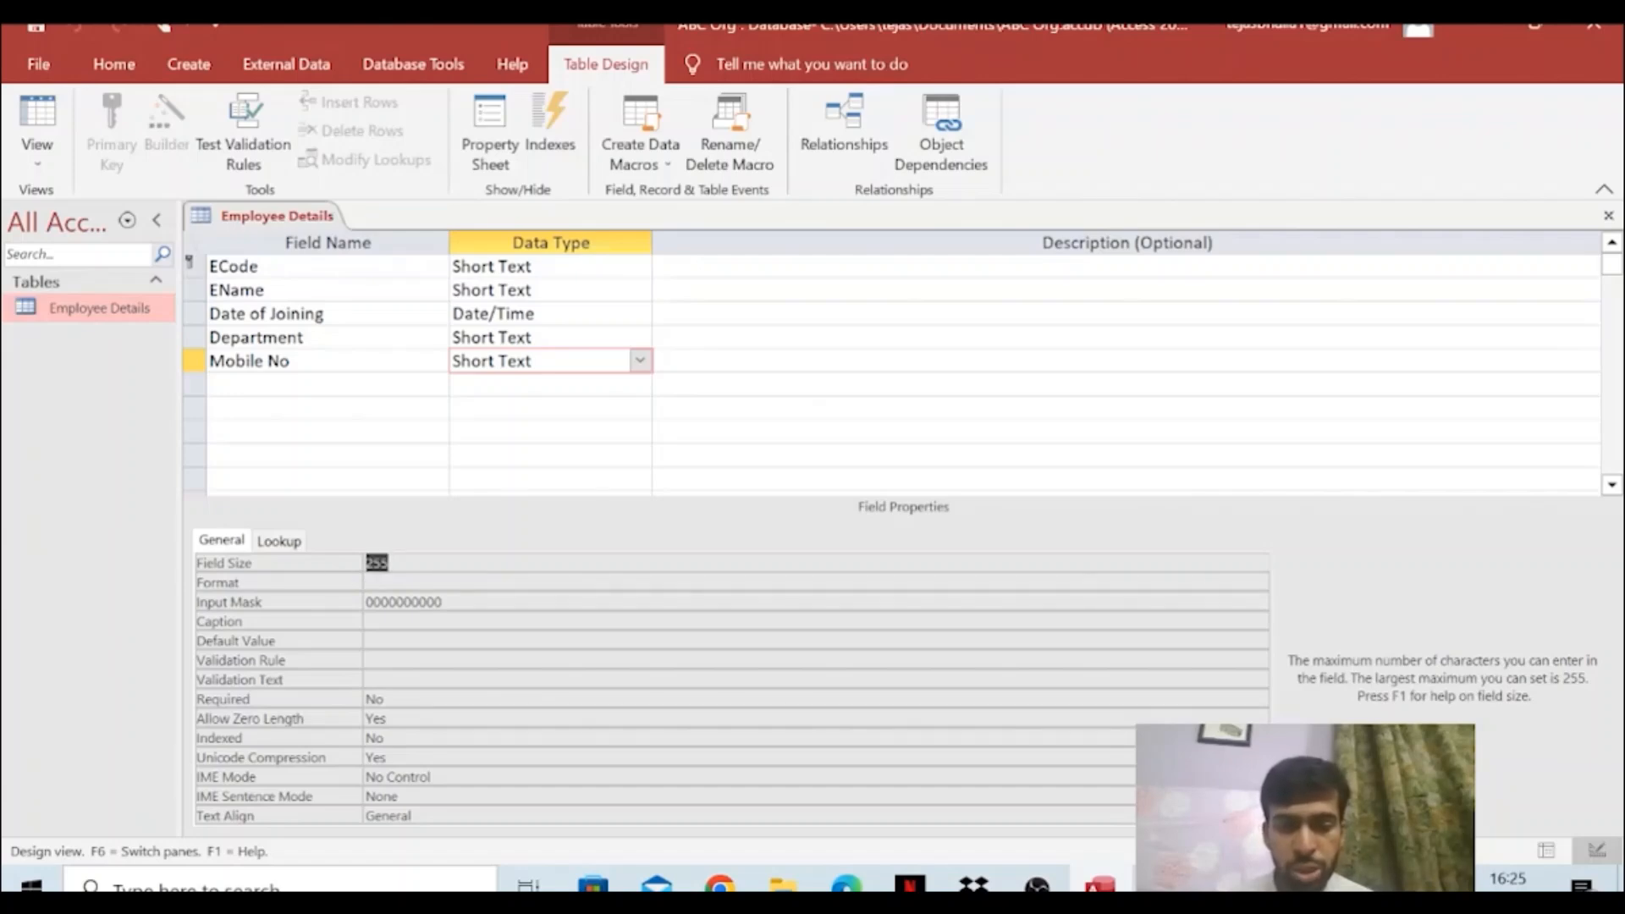
left_click(454, 602)
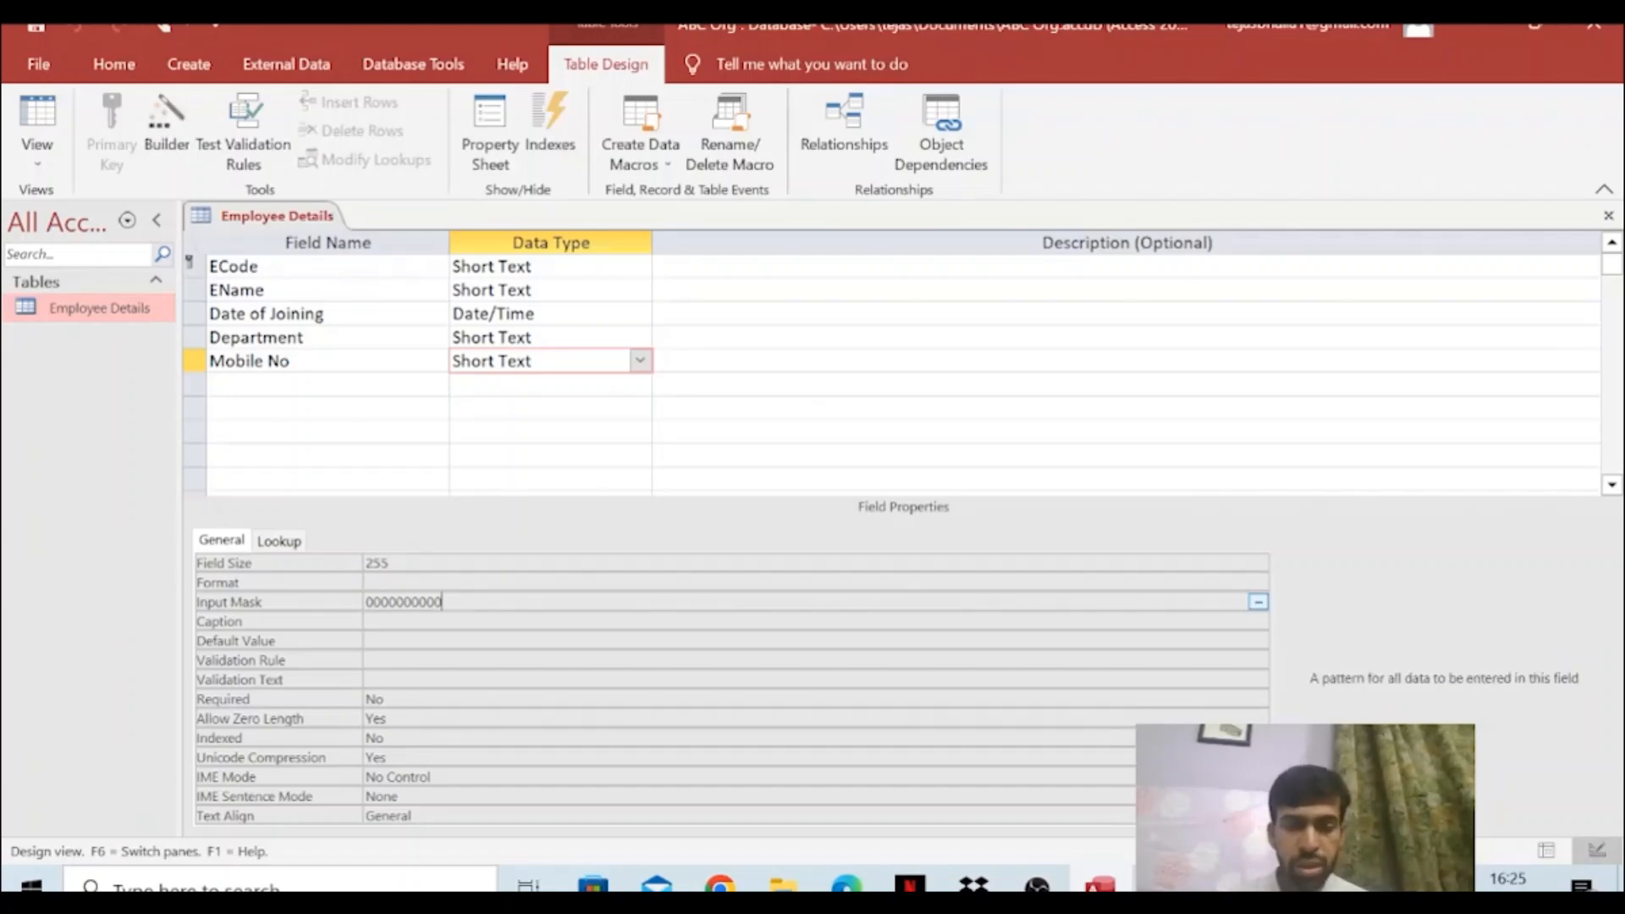
left_click(380, 601)
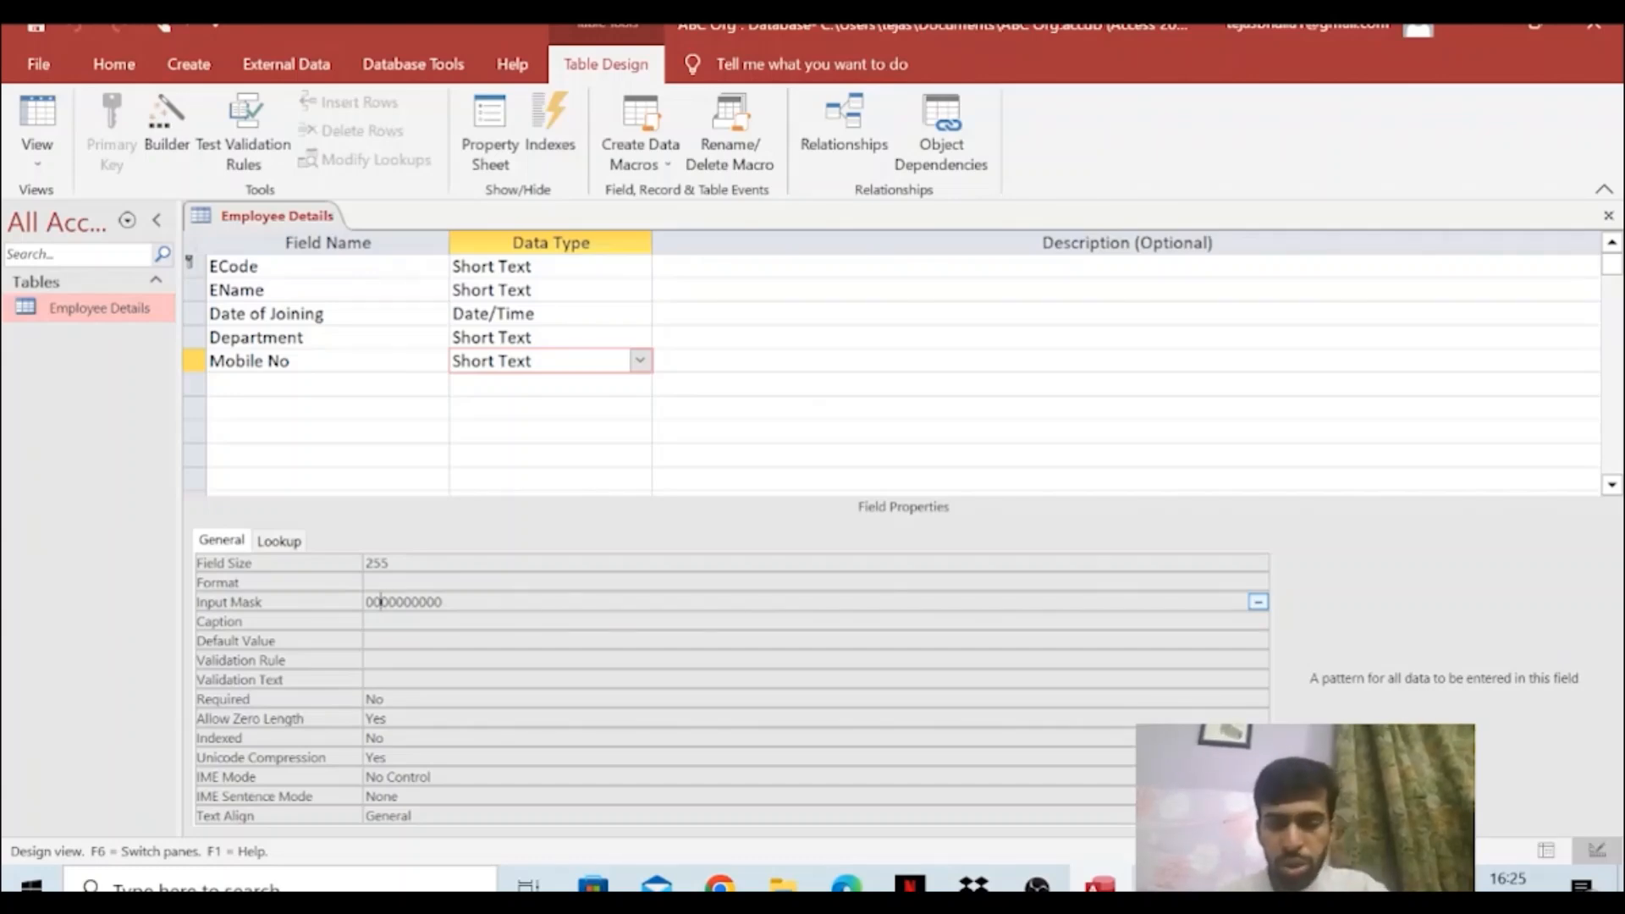
type("-")
key("Right")
key("Right")
key("Right")
type("-")
key("Right")
key("Right")
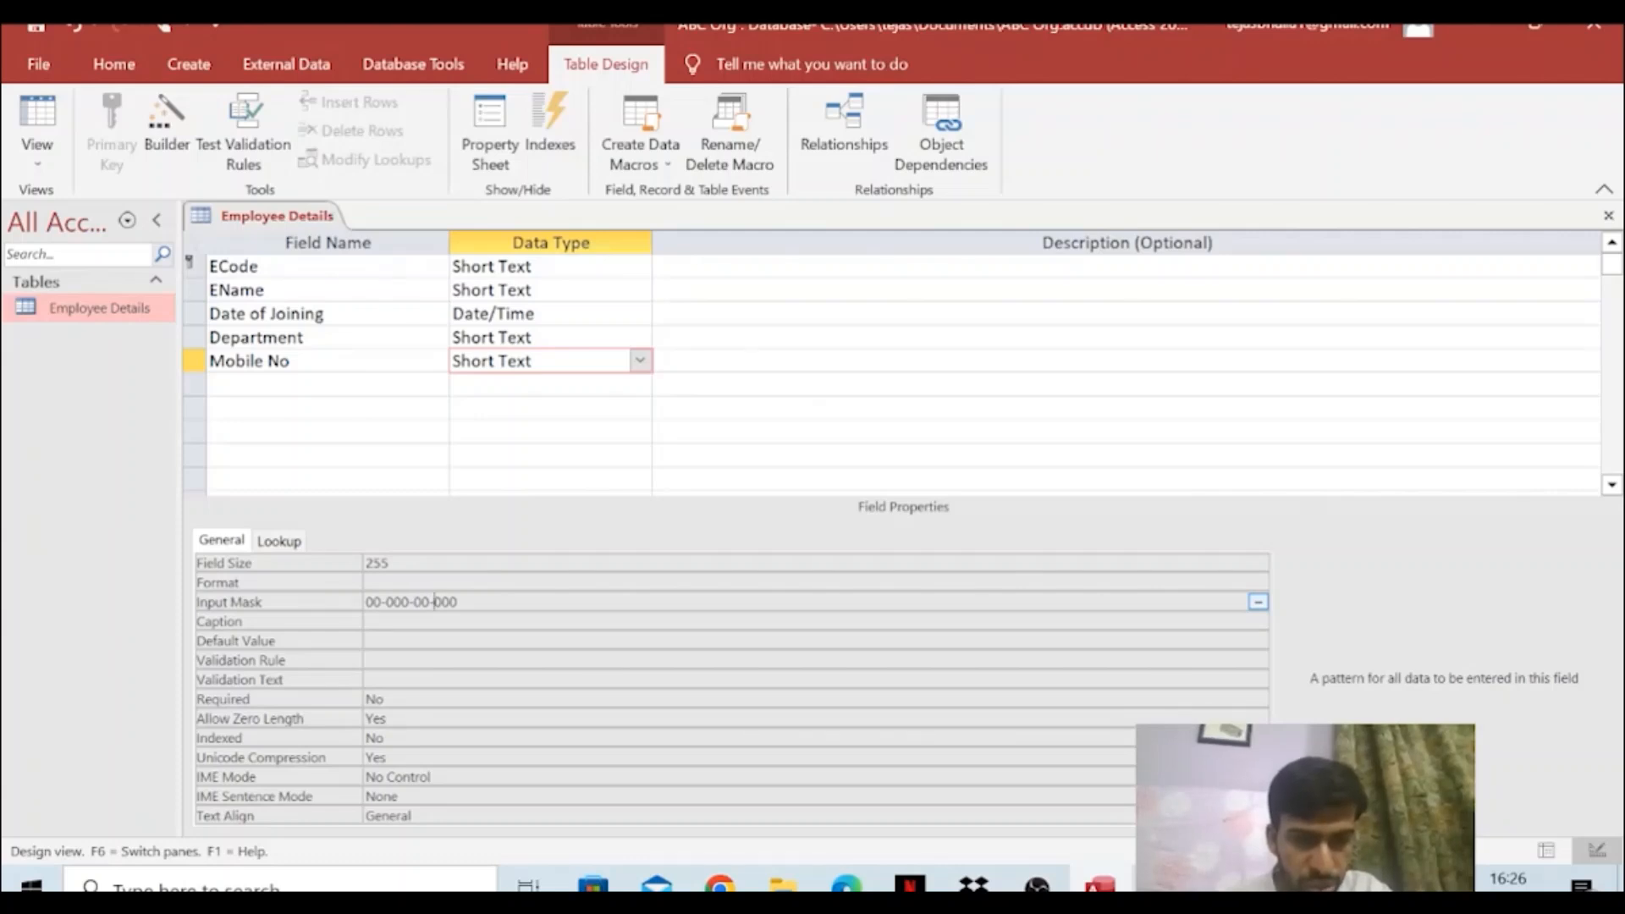
type("-")
left_click_drag(366, 602, 458, 602)
left_click(422, 601)
left_click(457, 602)
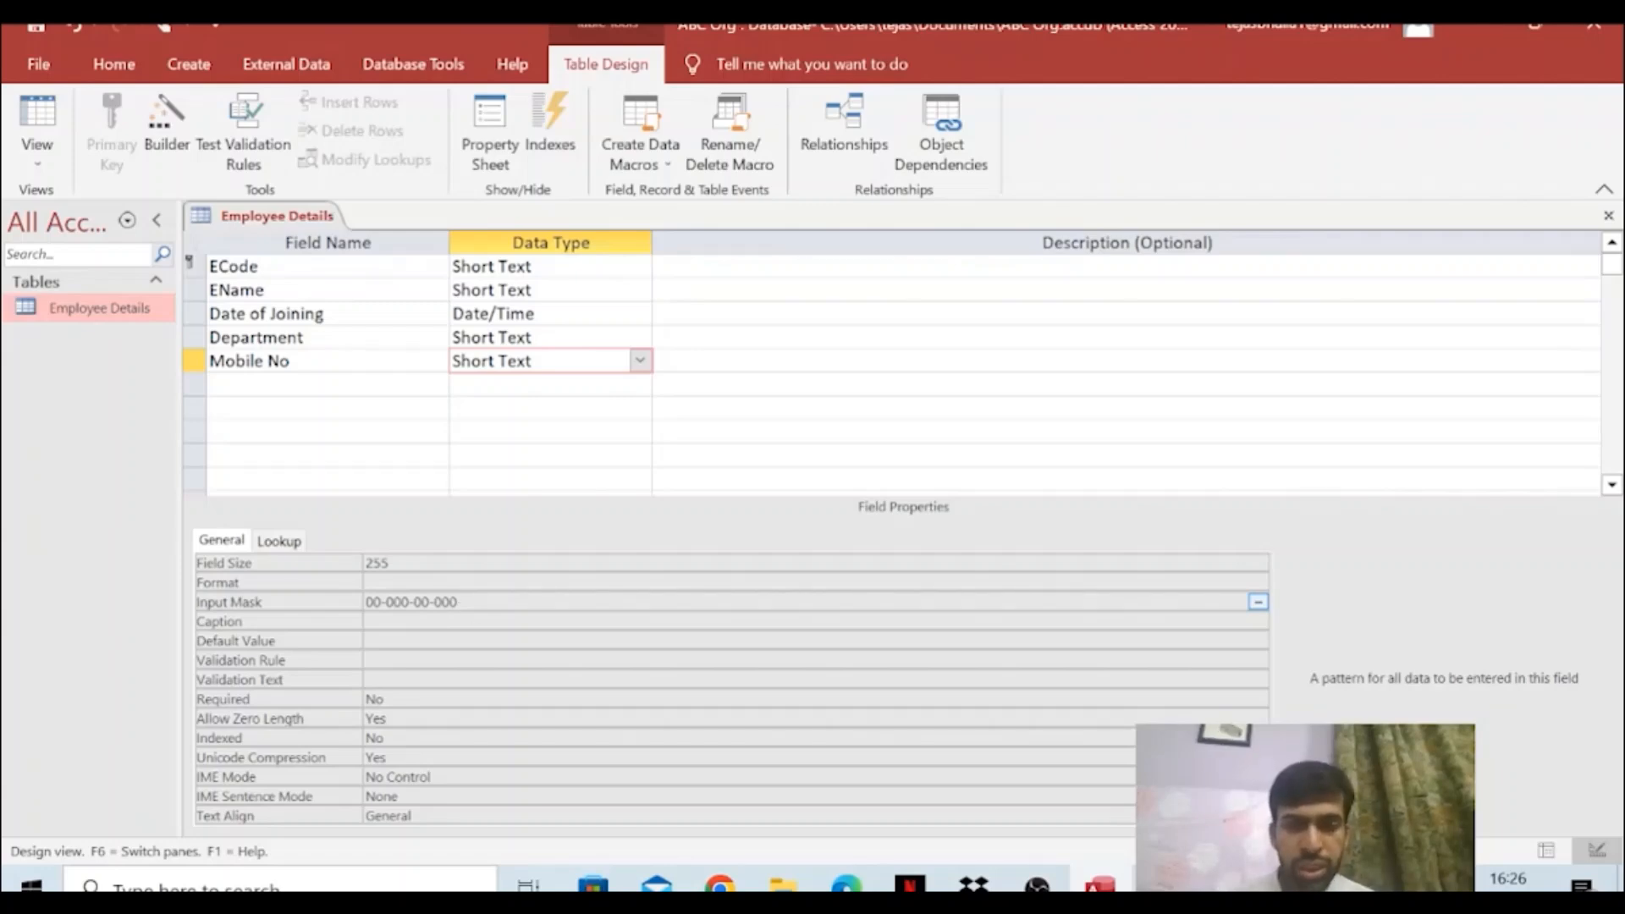
Open the Employee Details datasheet, saving the design change, and check how record 1111's Mobile No is displayed
double_click(127, 308)
left_click(772, 524)
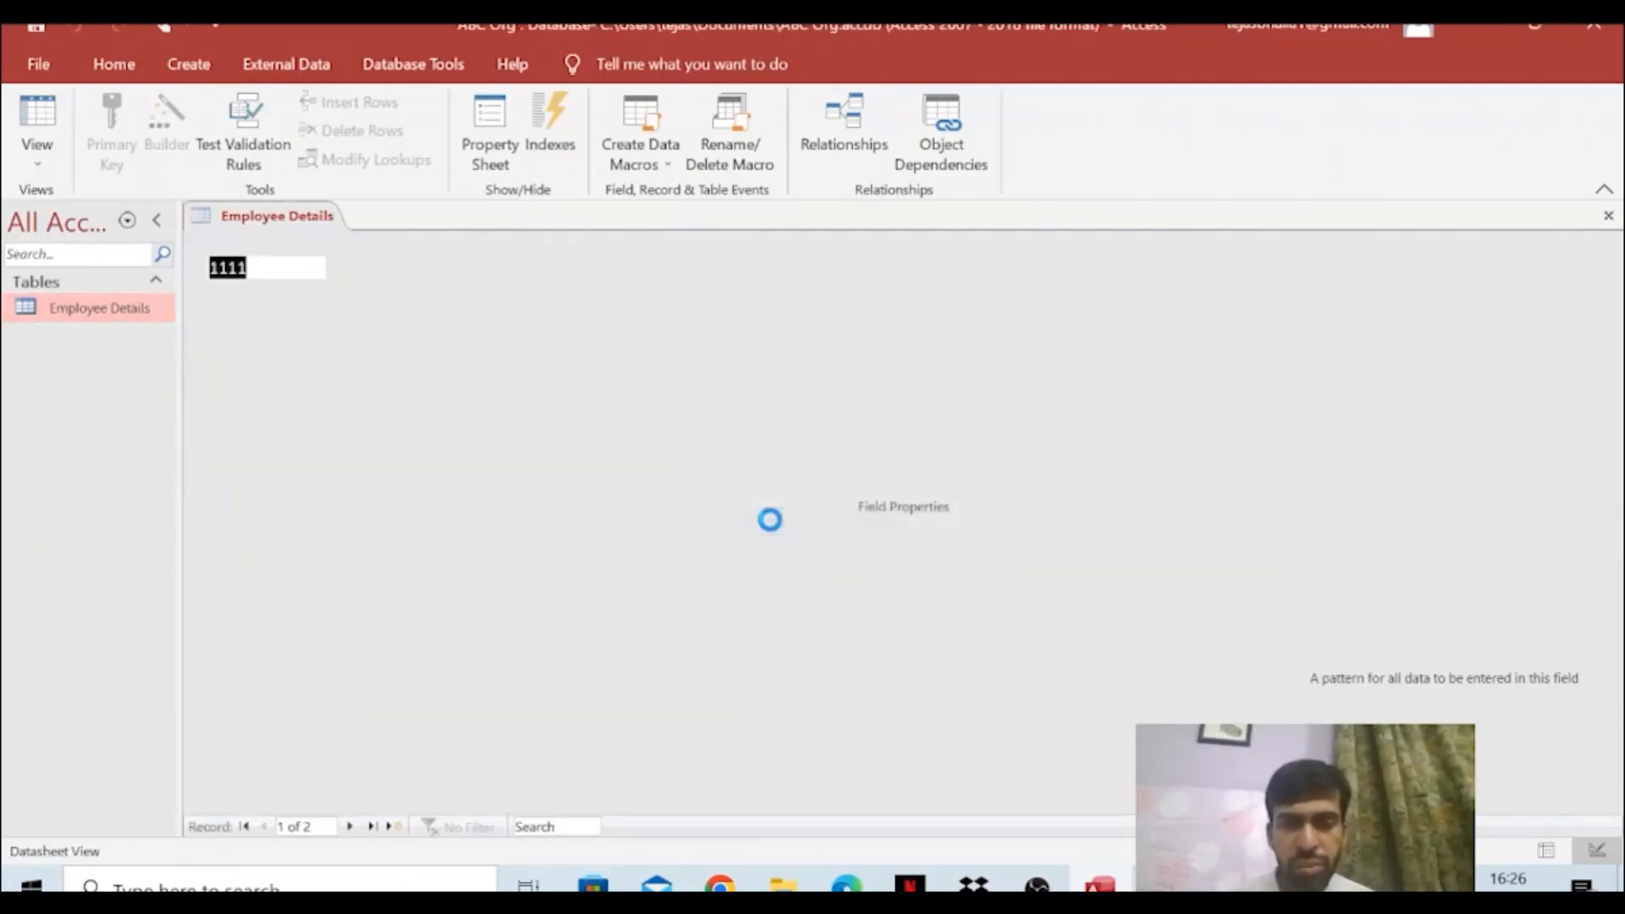
left_click_drag(704, 267, 804, 268)
left_click(796, 267)
Enter a ten-digit sample mobile number for record 1112 in the datasheet
left_click(783, 288)
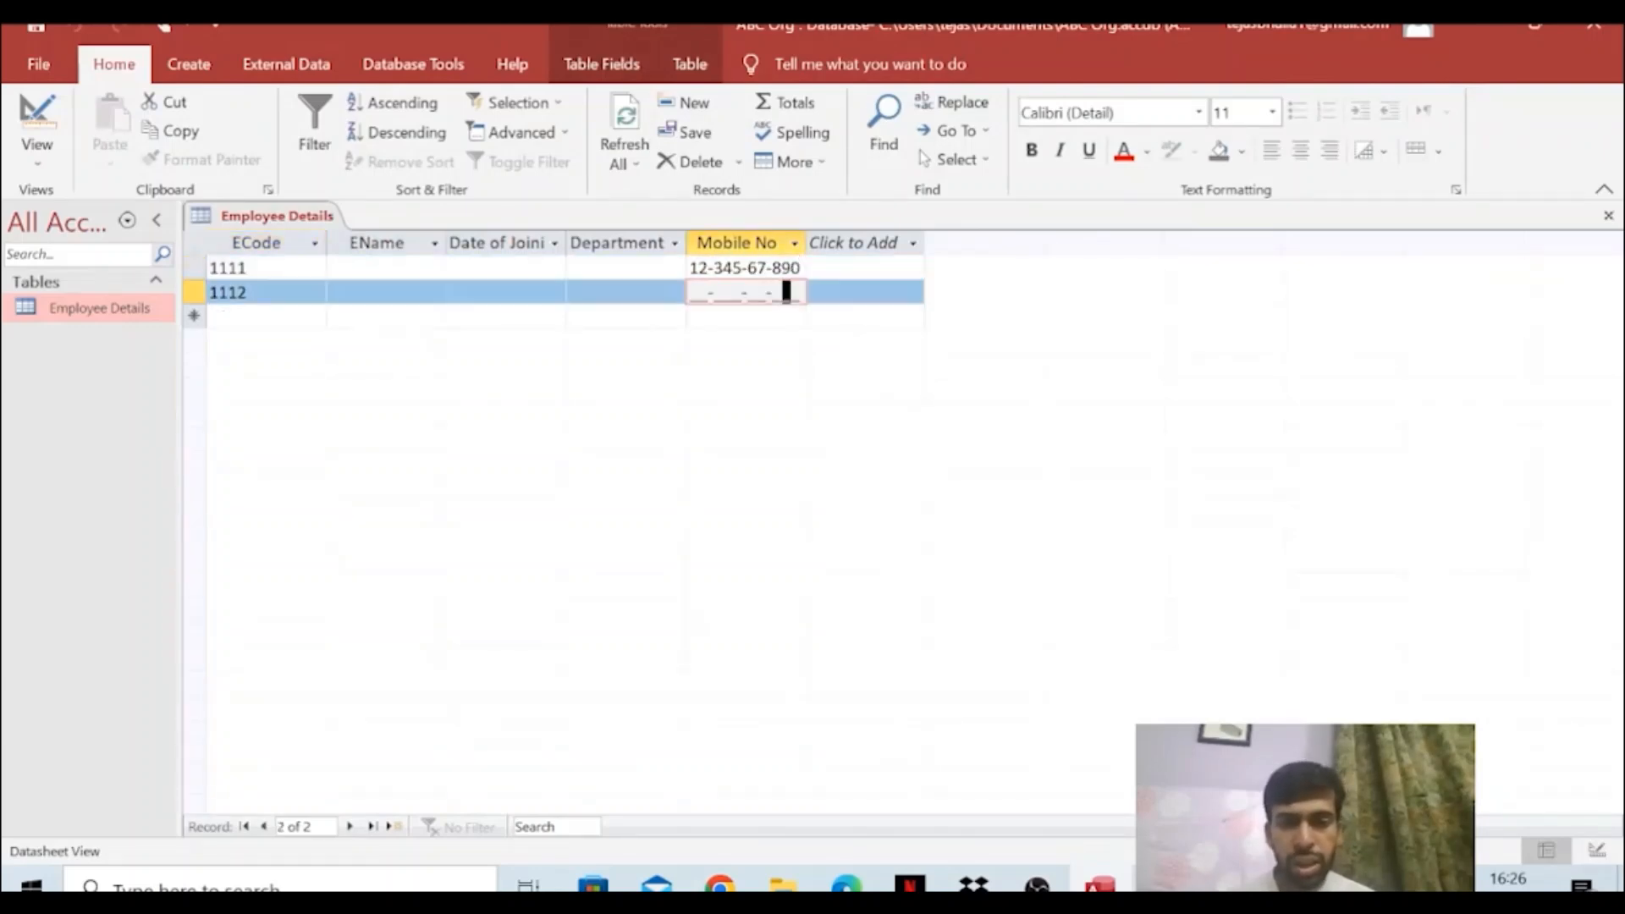
key("shift+Tab")
key("shift+Tab")
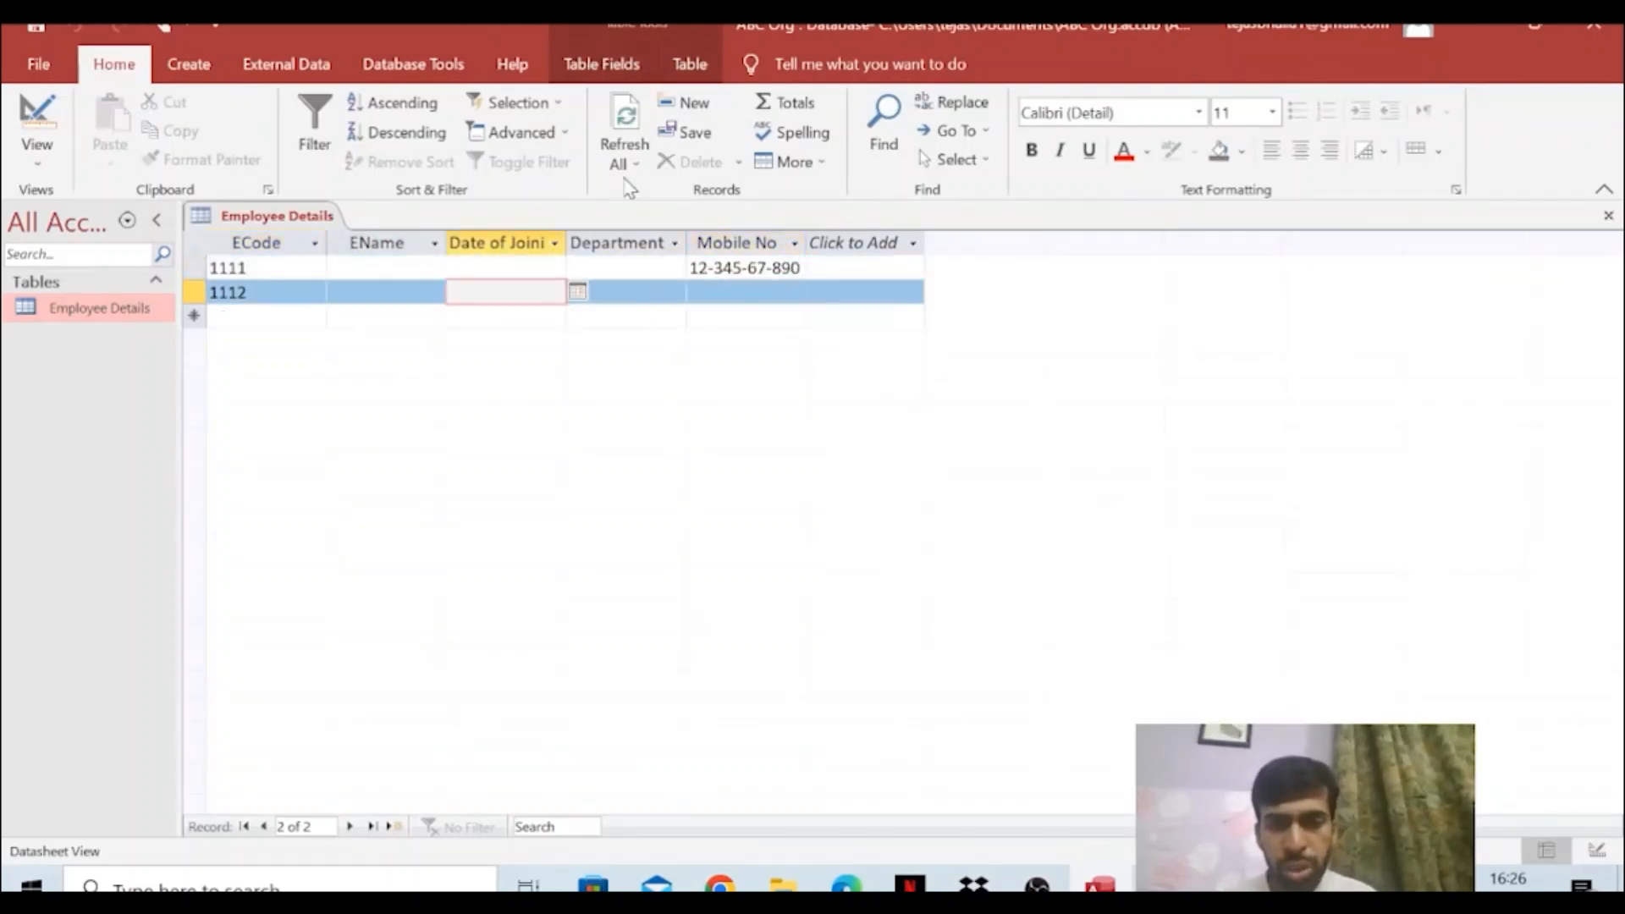
left_click(704, 291)
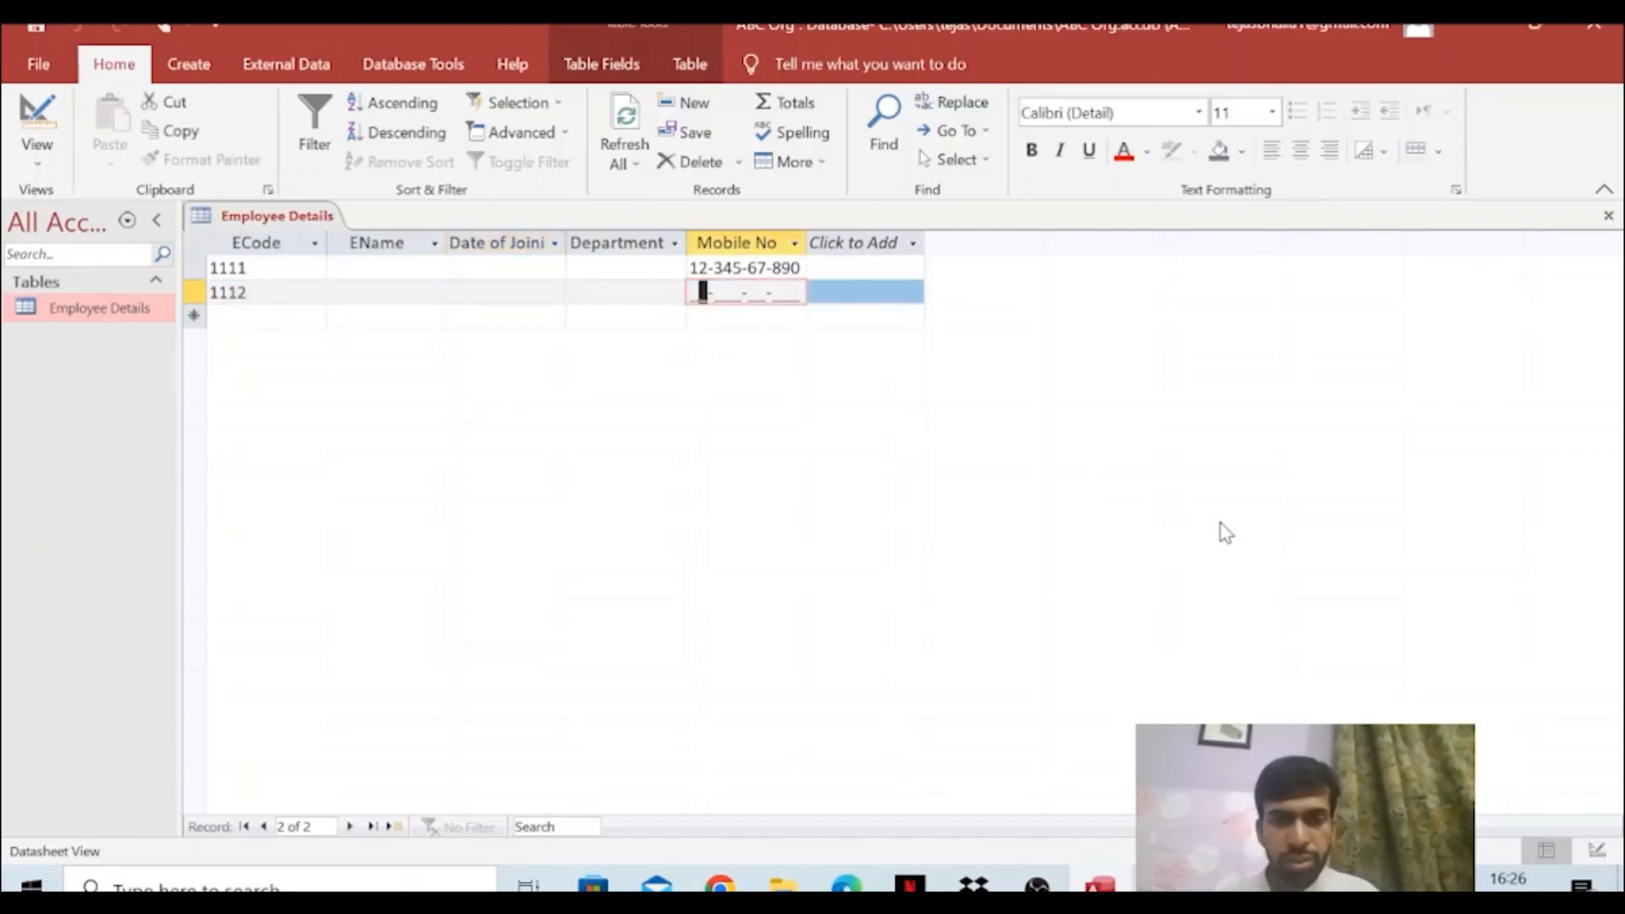
type("12-345-56-778")
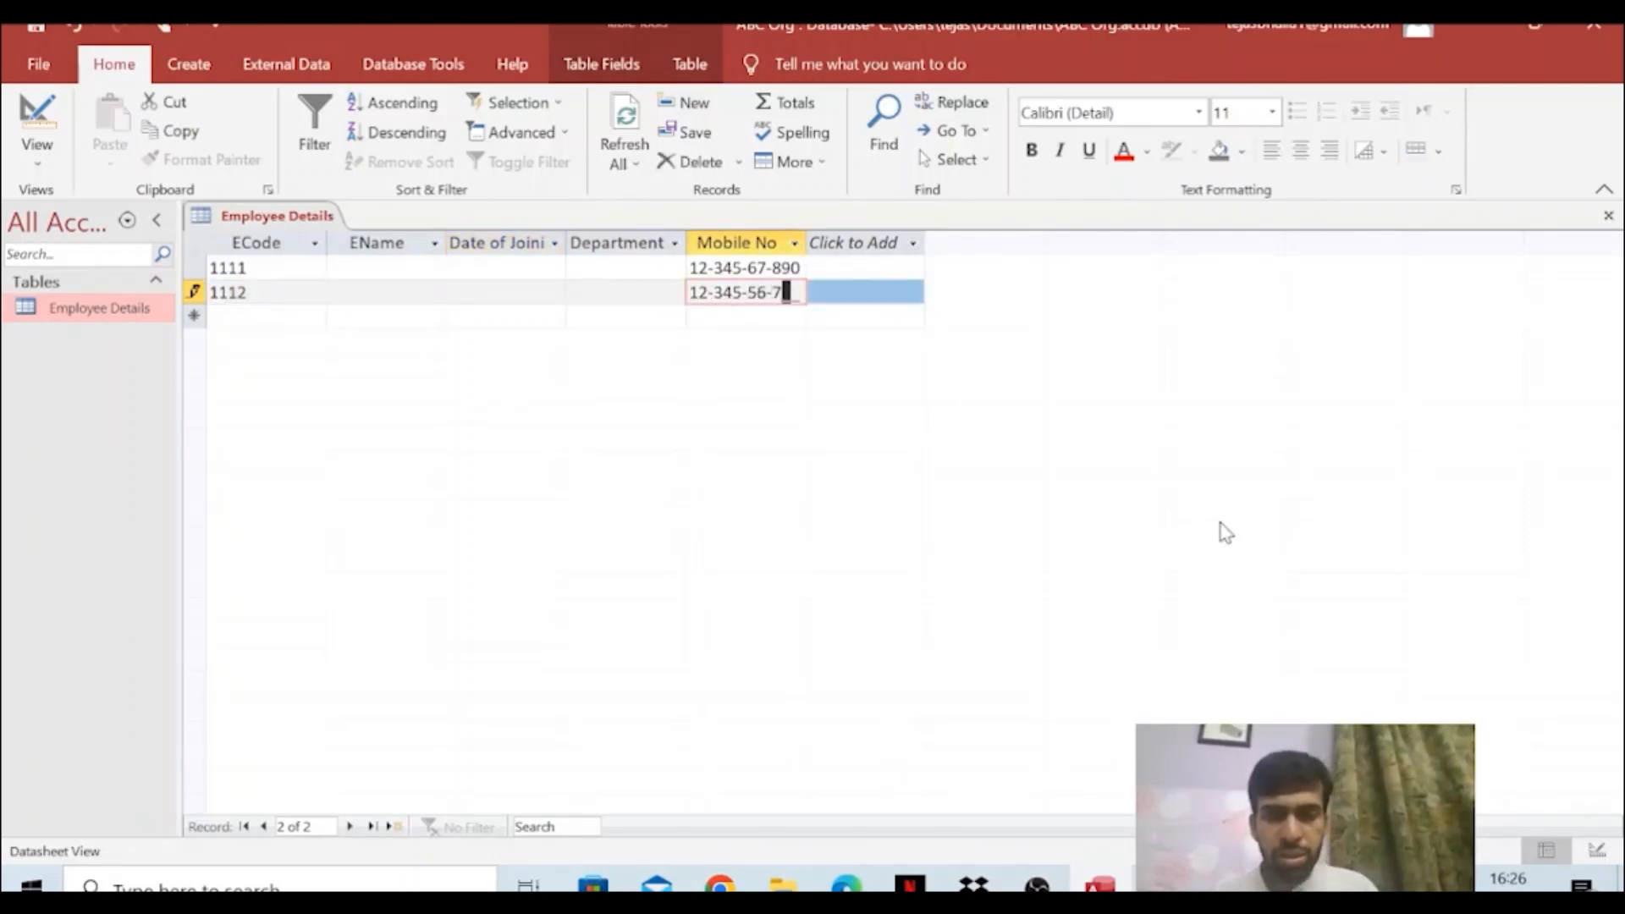
left_click(864, 268)
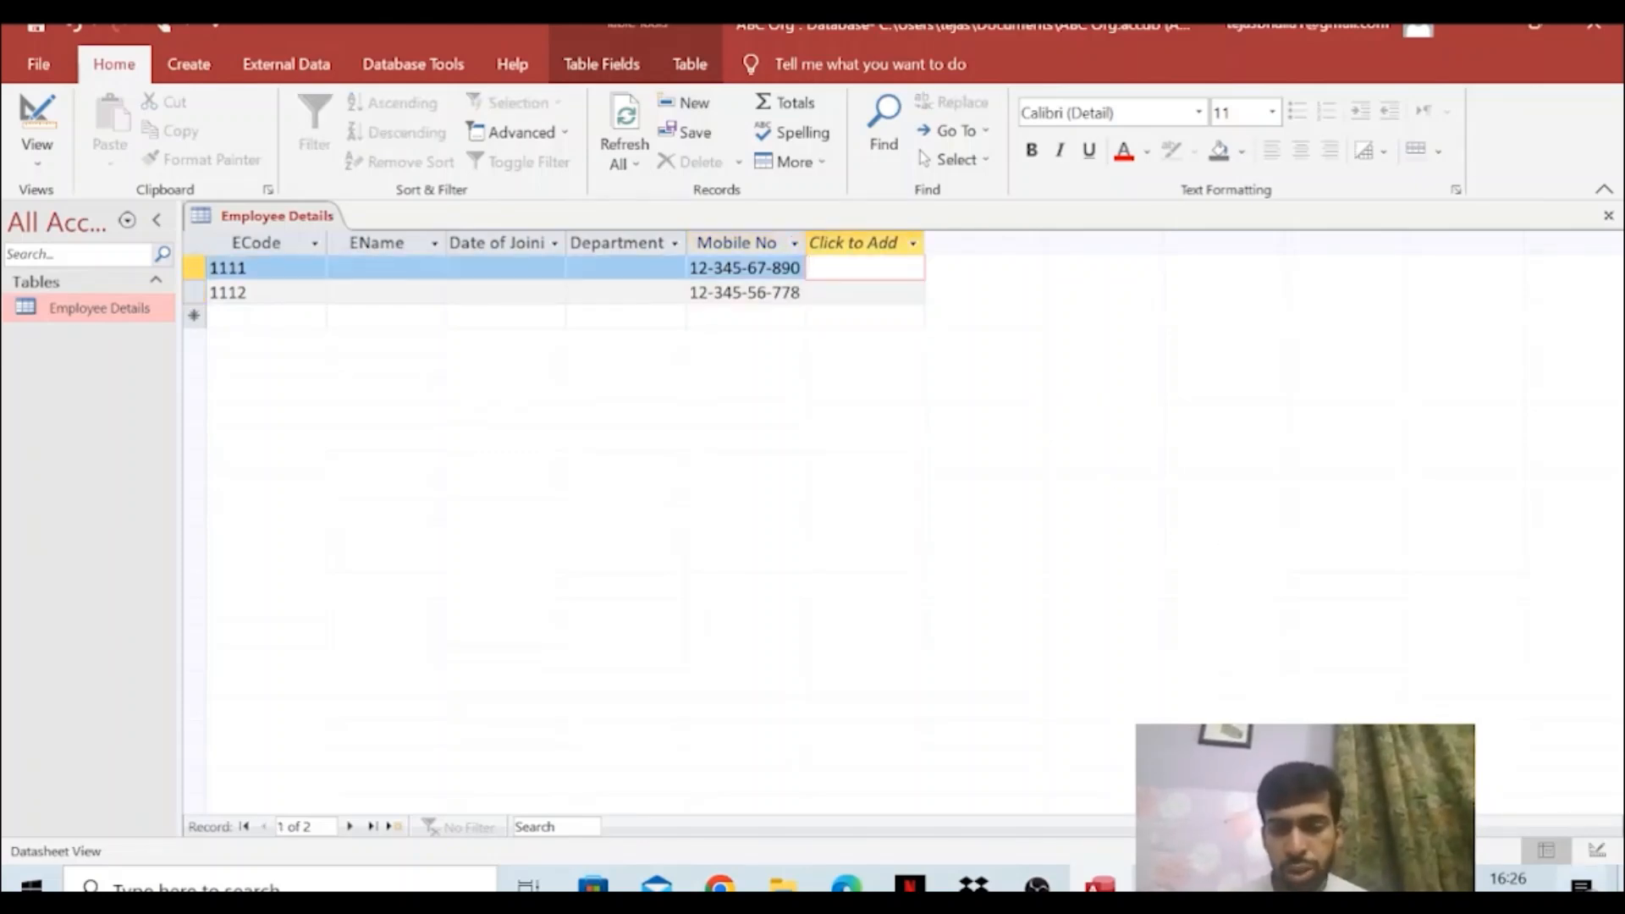
Return to Design View and review the Mobile No field's input mask
left_click(1597, 851)
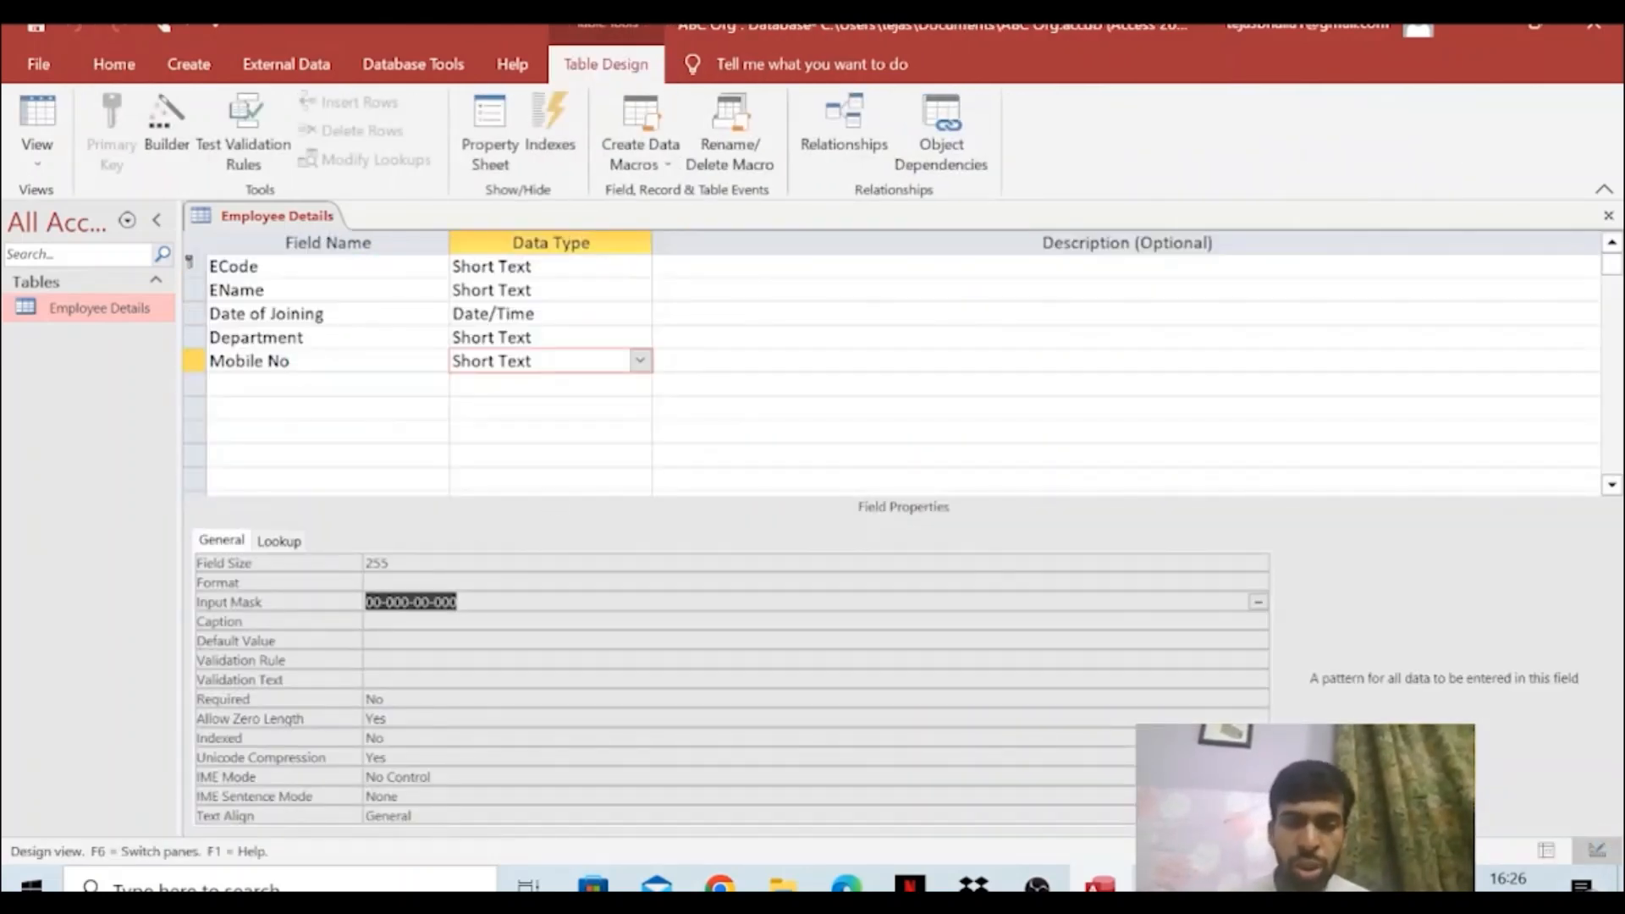
left_click(462, 602)
left_click_drag(462, 602, 364, 602)
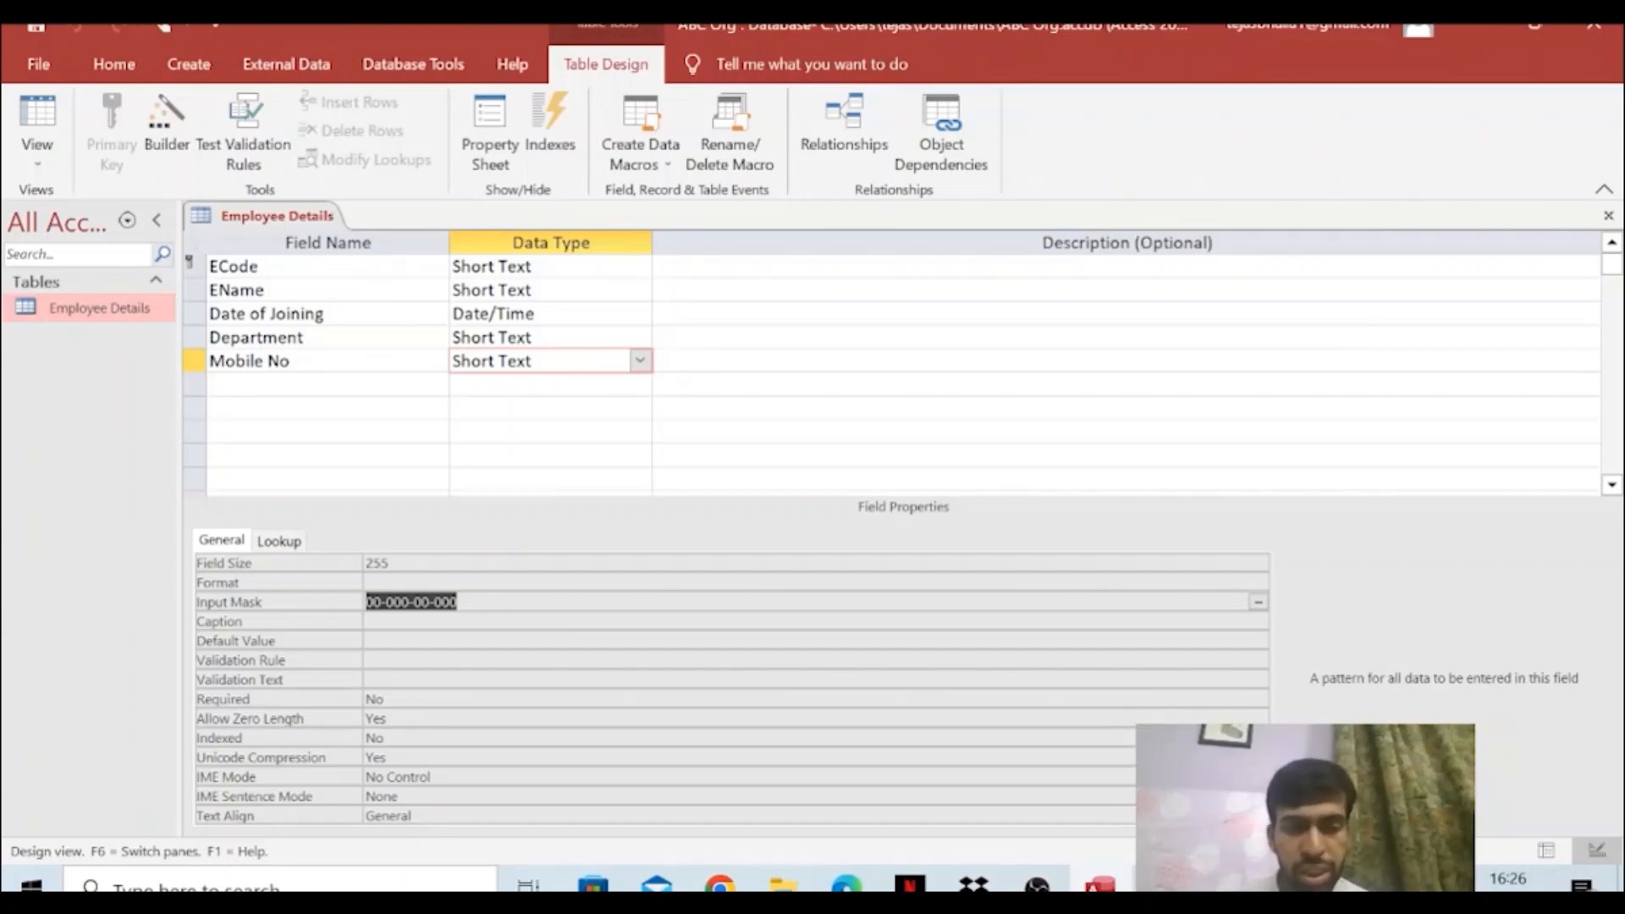
Check the Date of Joining field in Design View and in the datasheet, ending back in Design View
left_click(490, 314)
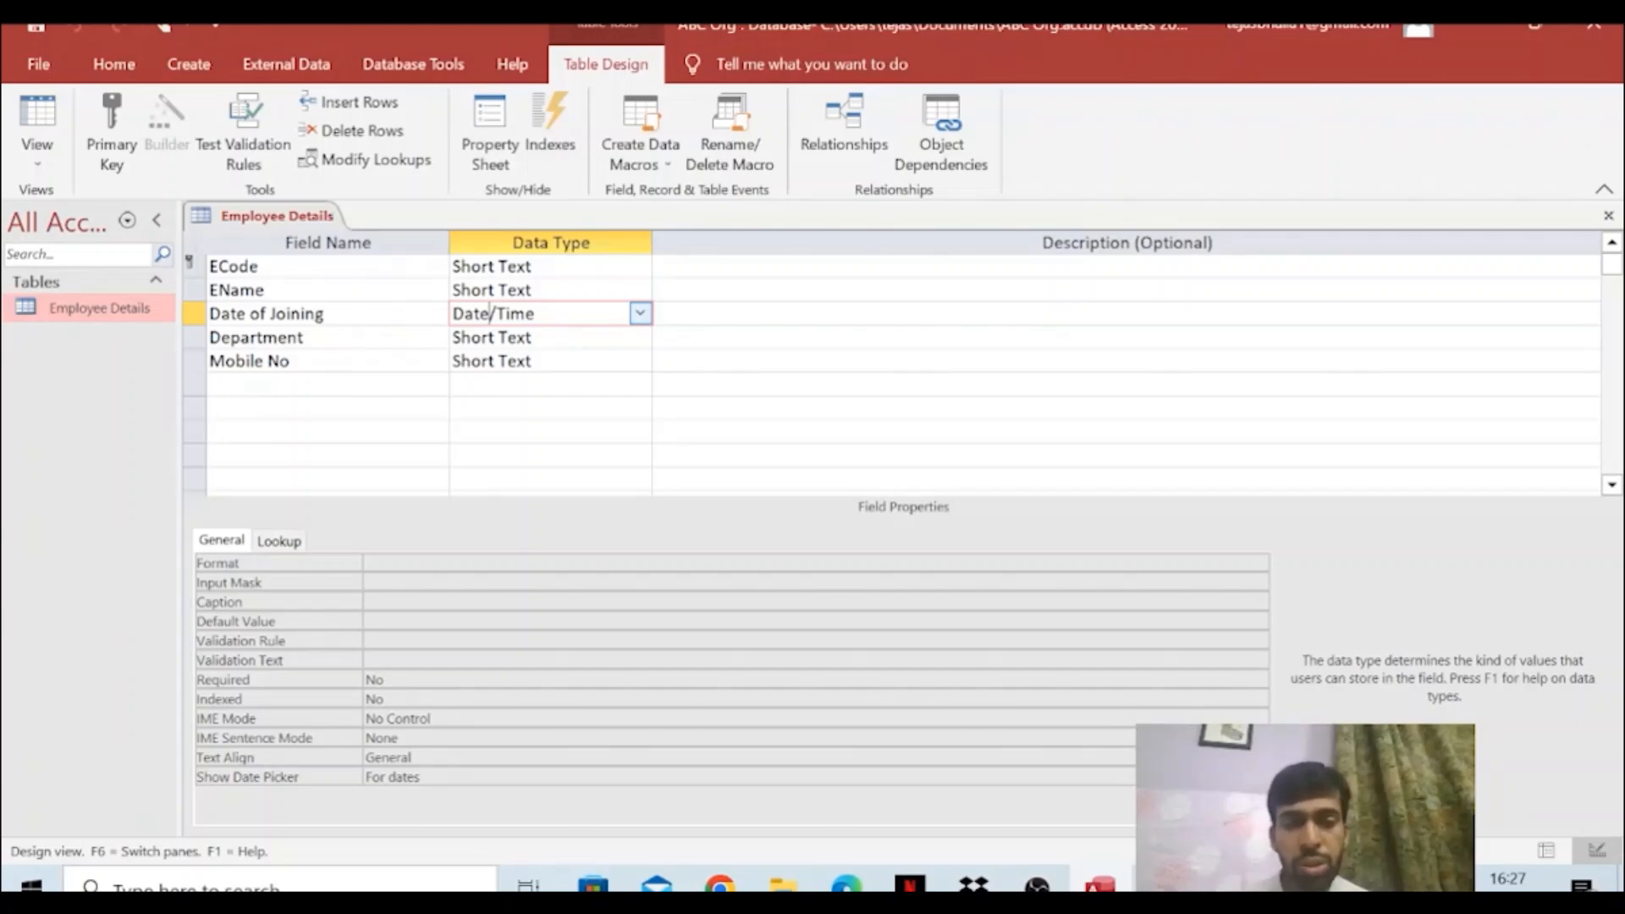
double_click(145, 305)
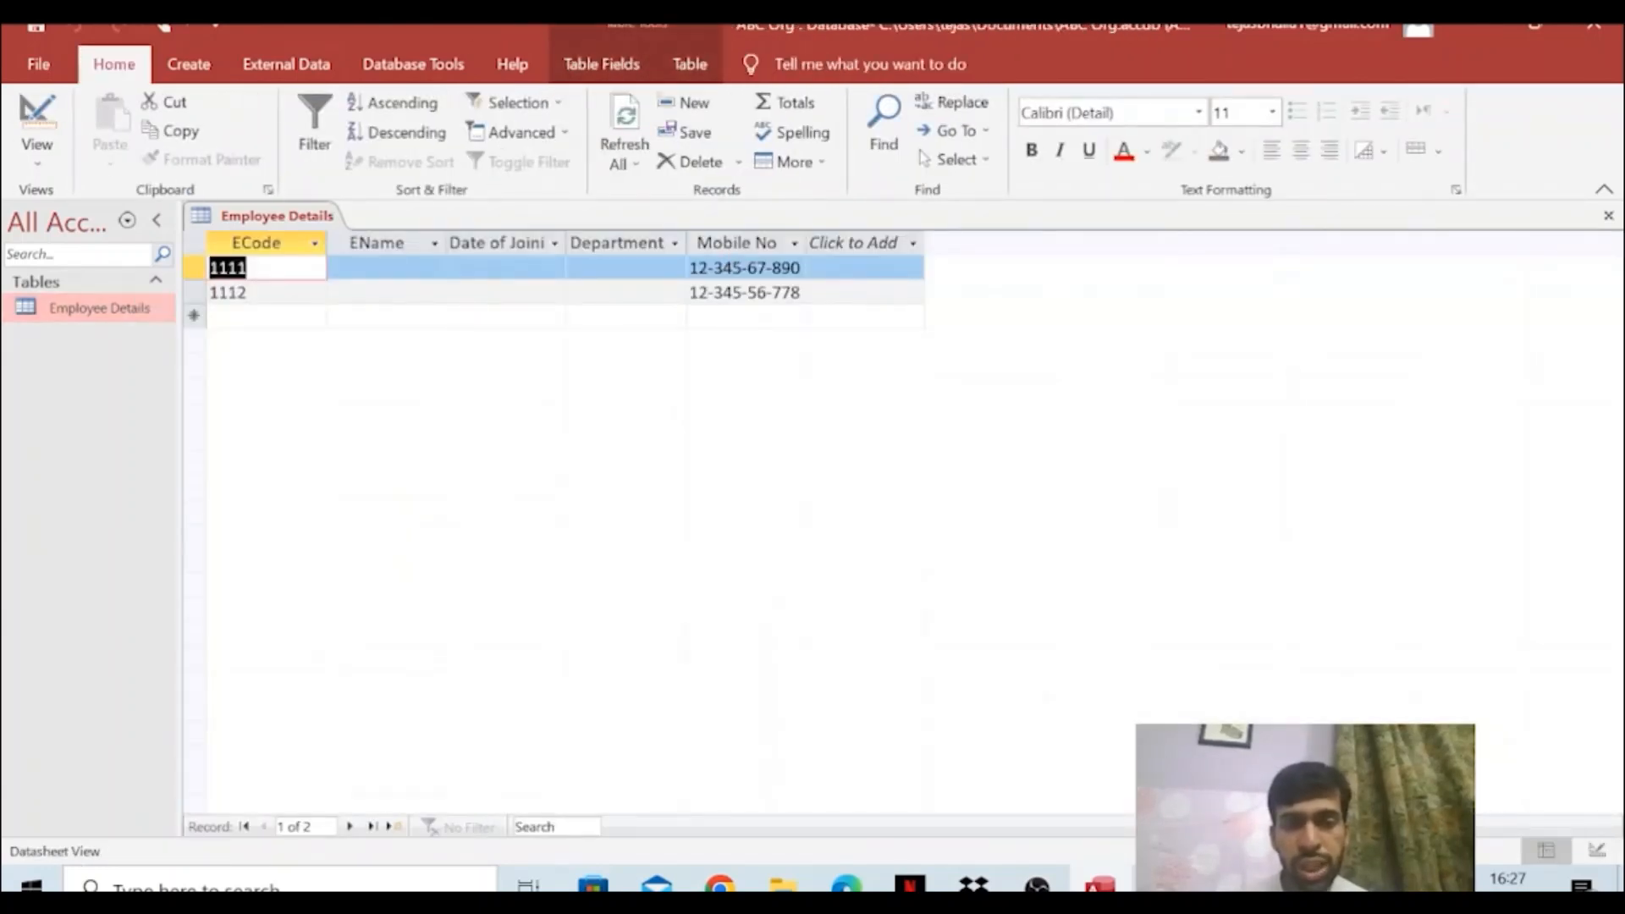
left_click(505, 268)
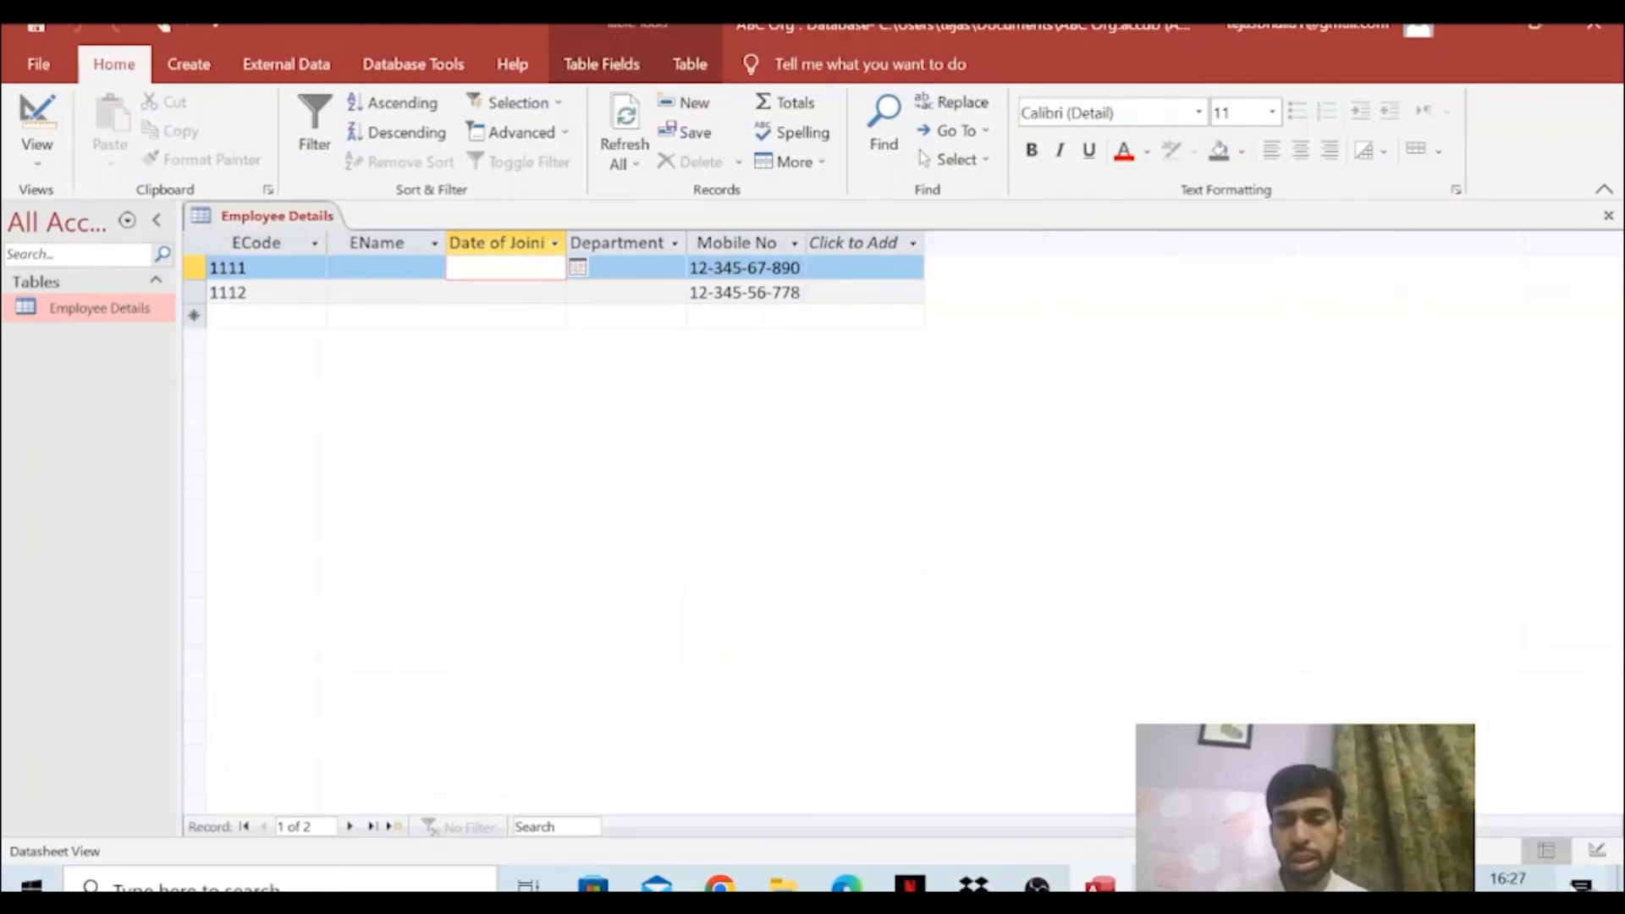
left_click(1599, 847)
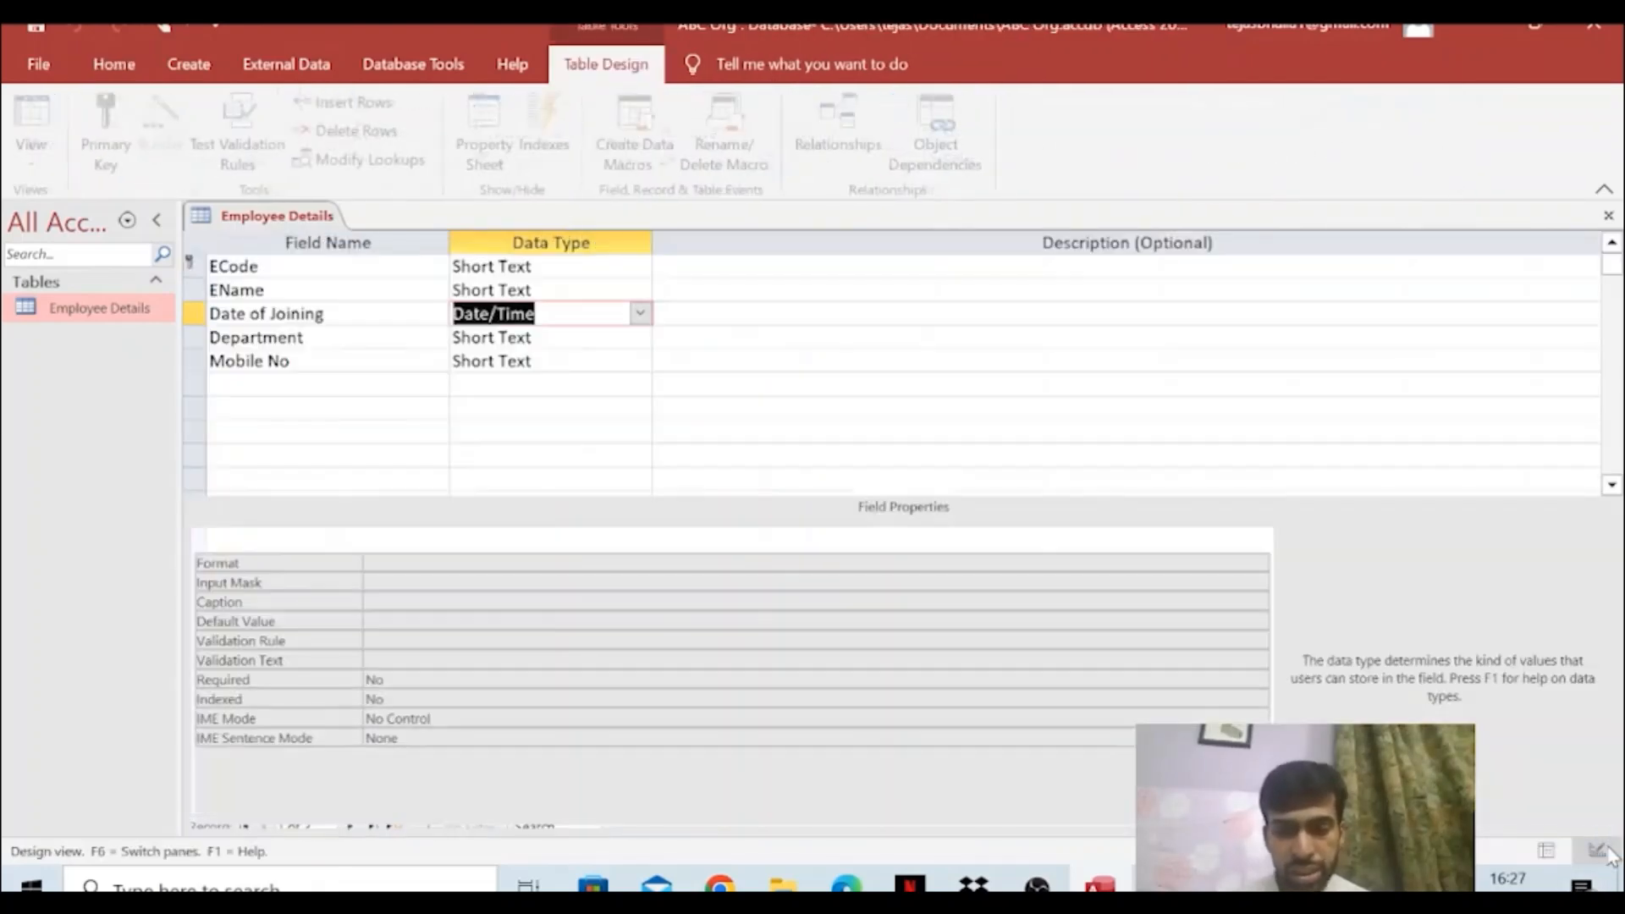
Set the Date of Joining field's validation rule to >= 01/01/2010 and review the formatted expression
left_click(424, 641)
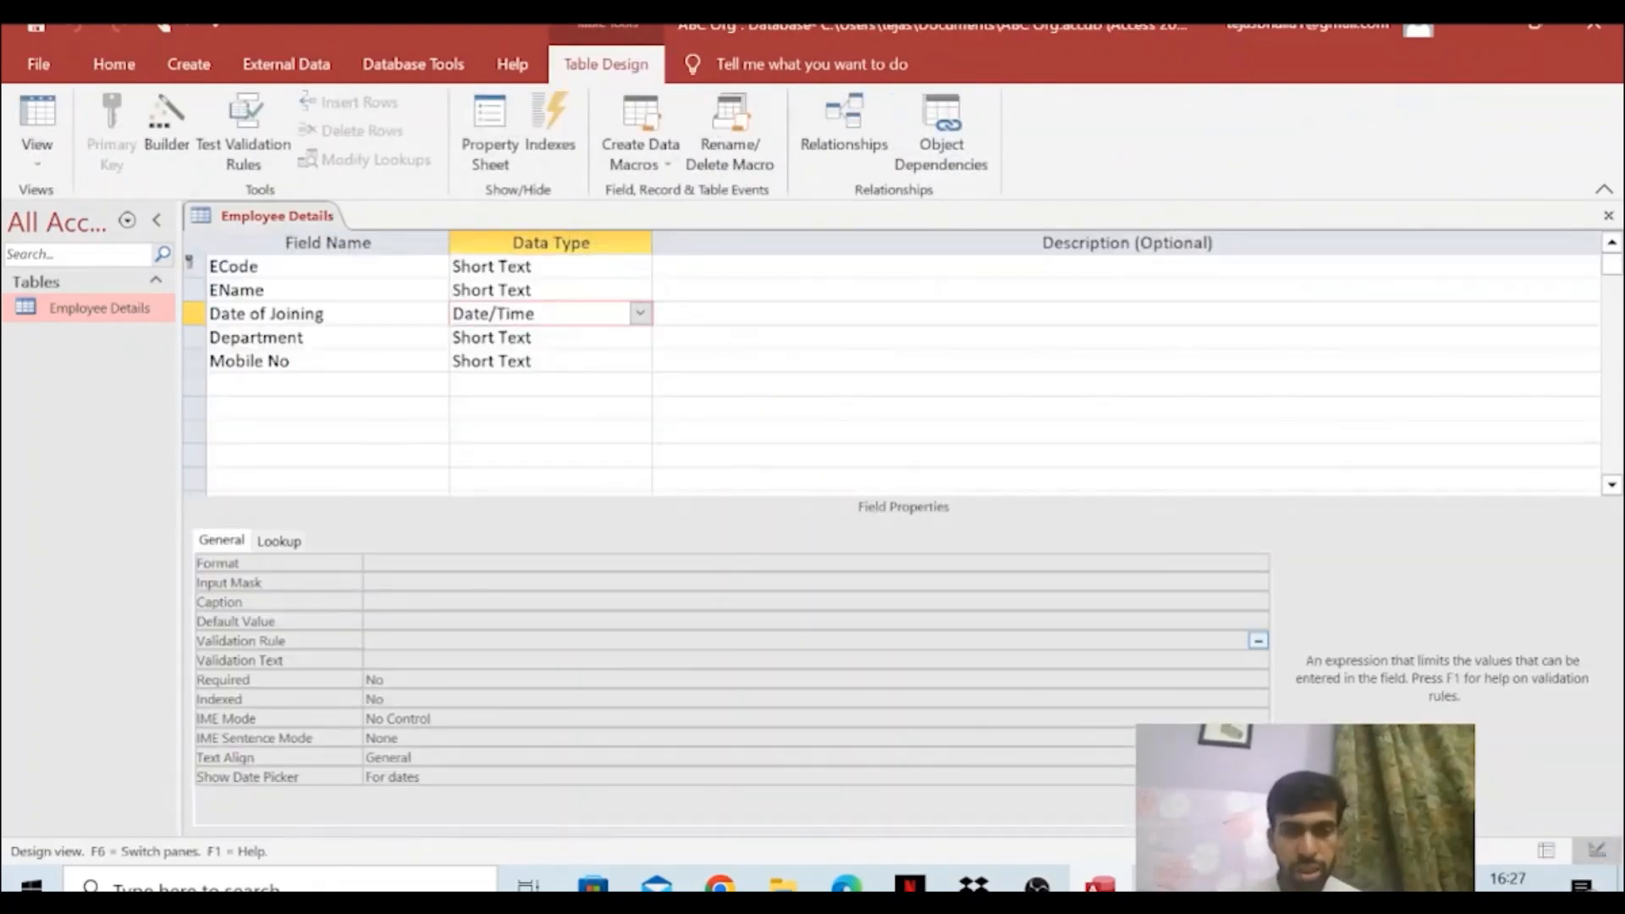
left_click(325, 314)
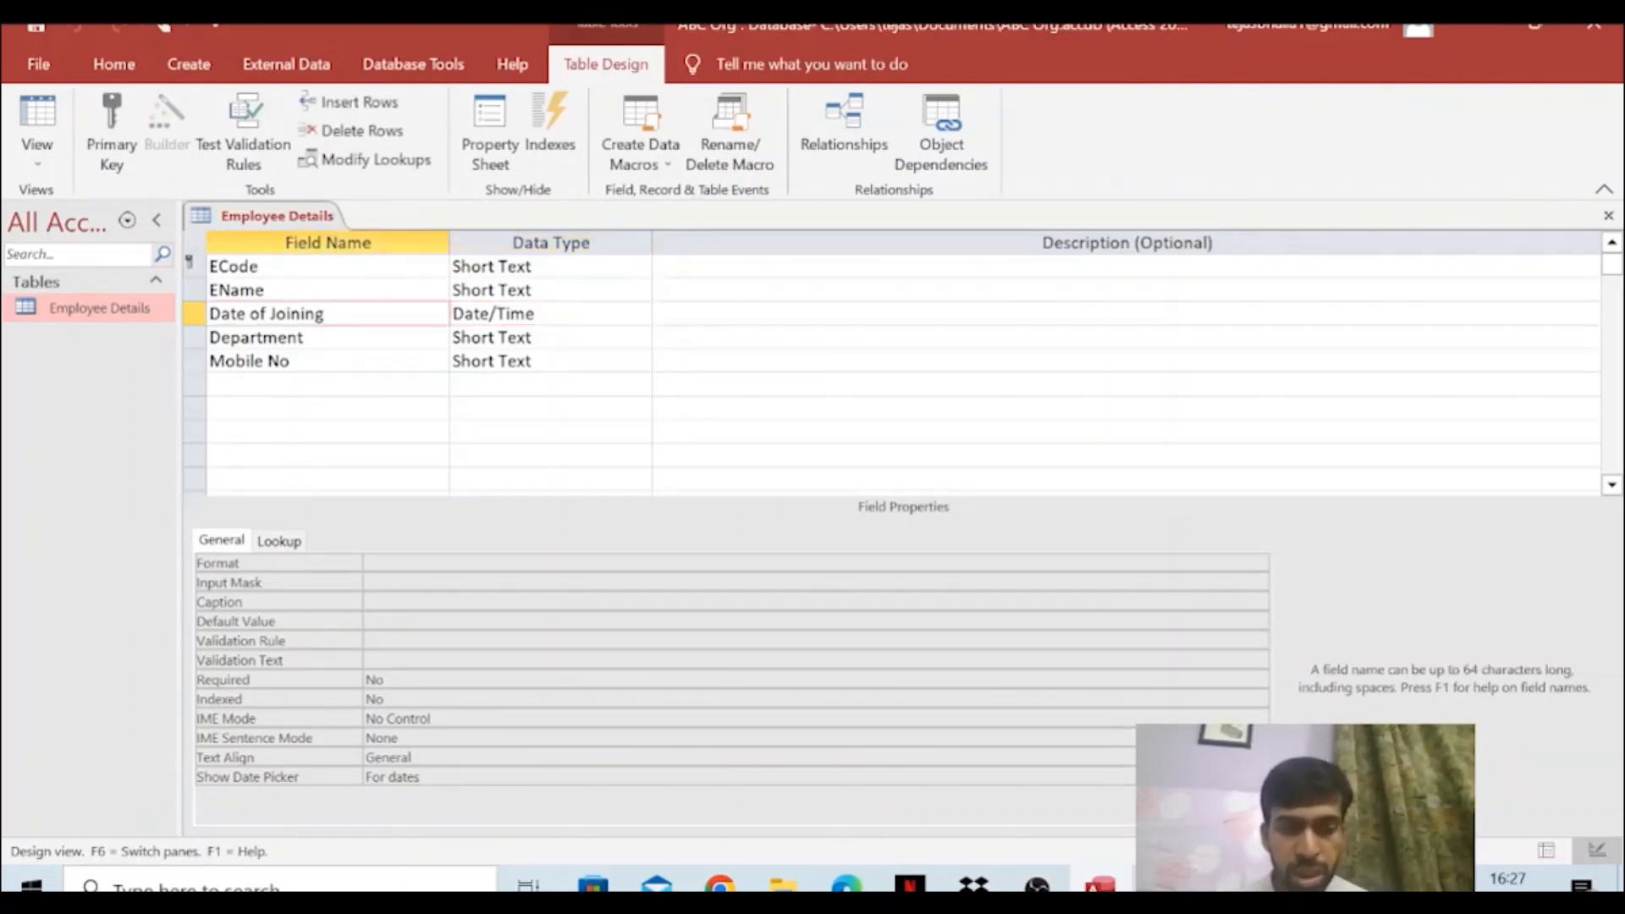
left_click(423, 641)
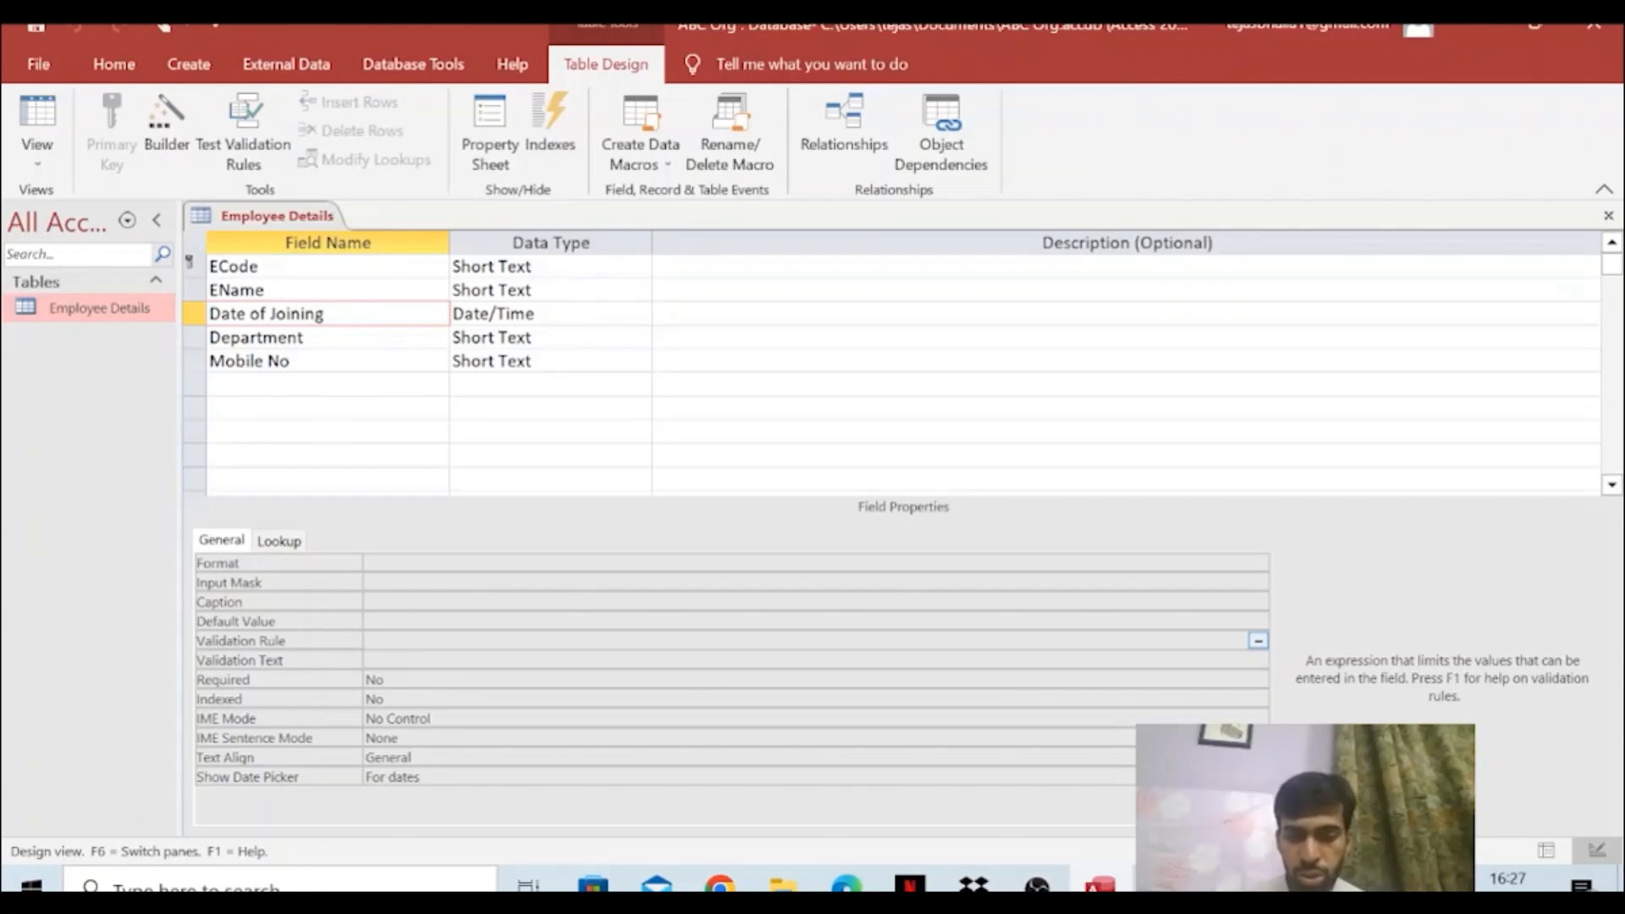
type(">= 1/")
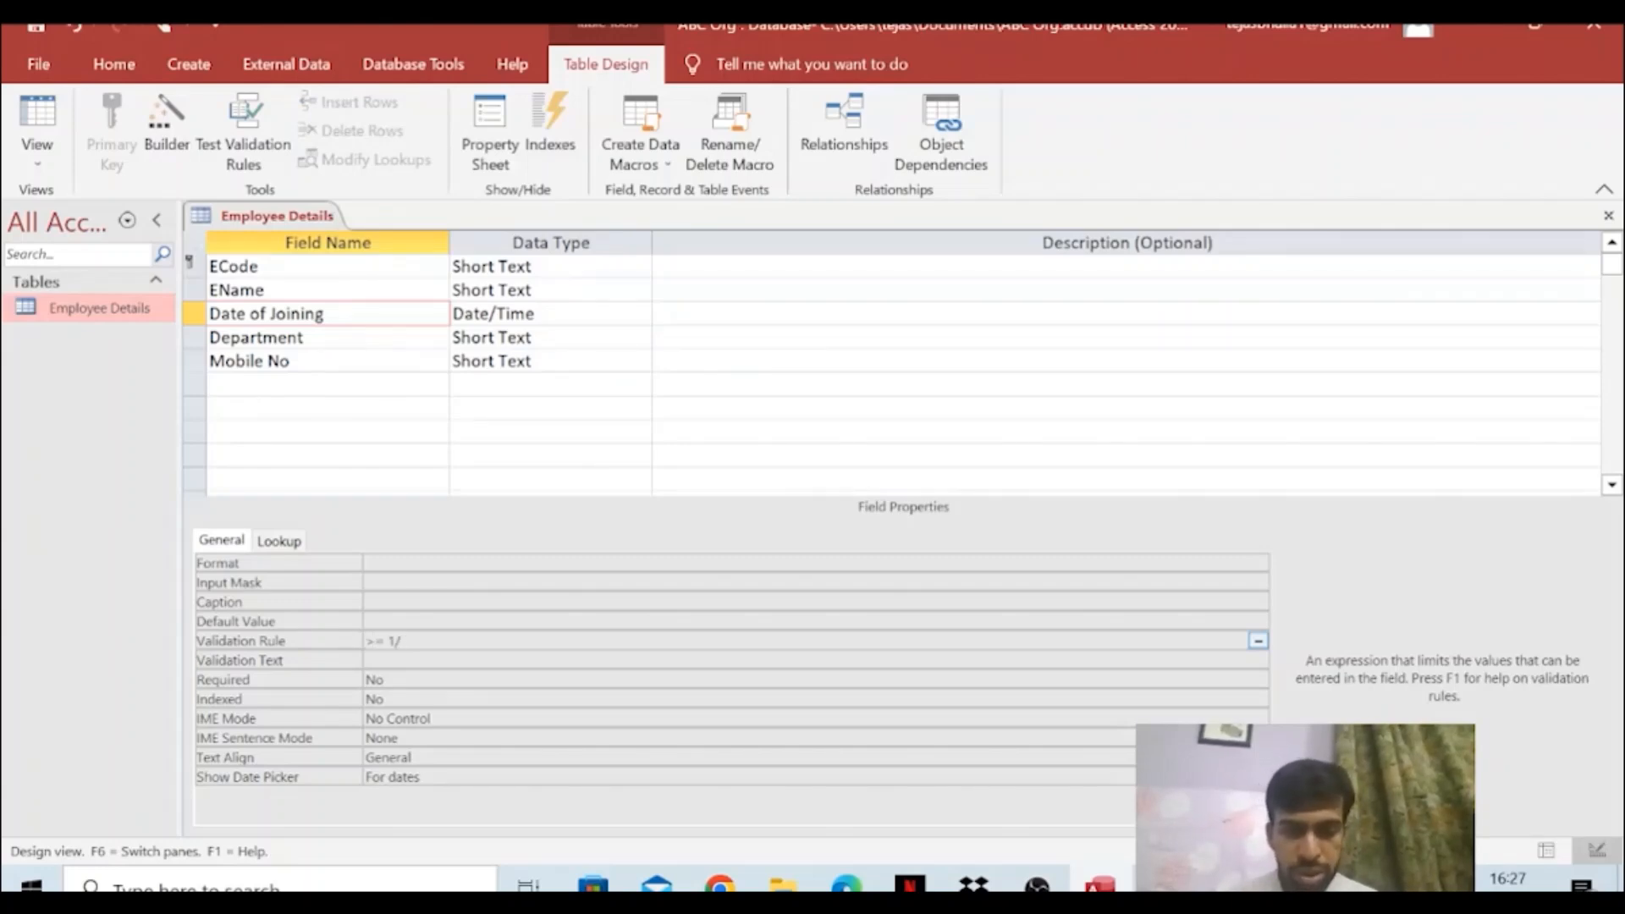
type("01")
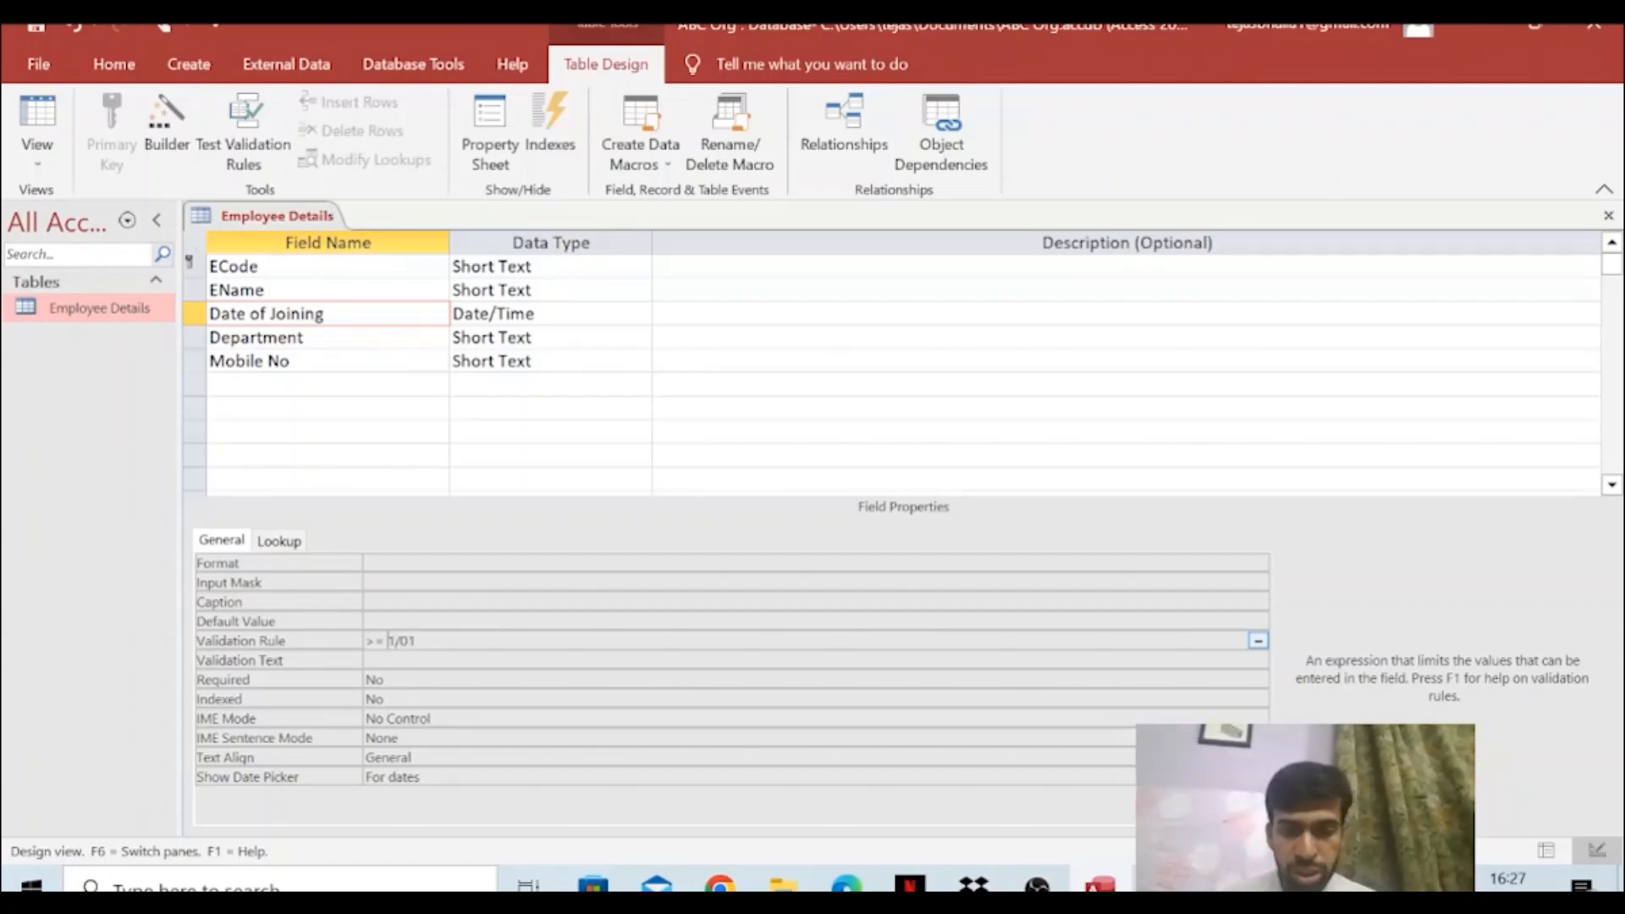
type("0")
key("Right")
key("Right")
key("Right")
key("Right")
type("/2010")
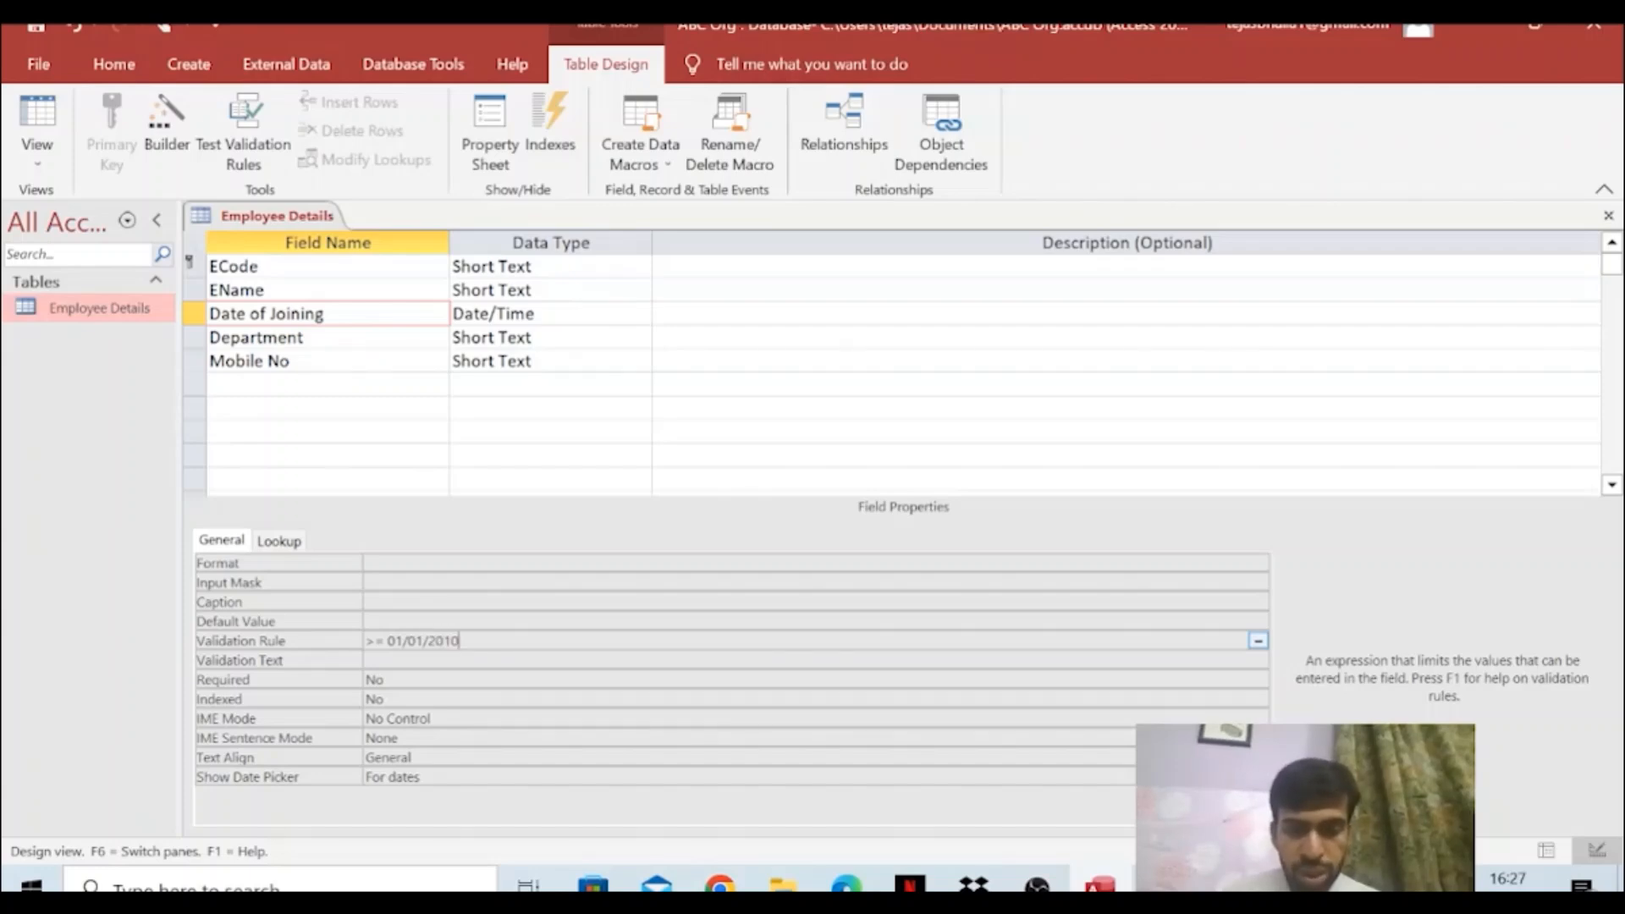
key("Up")
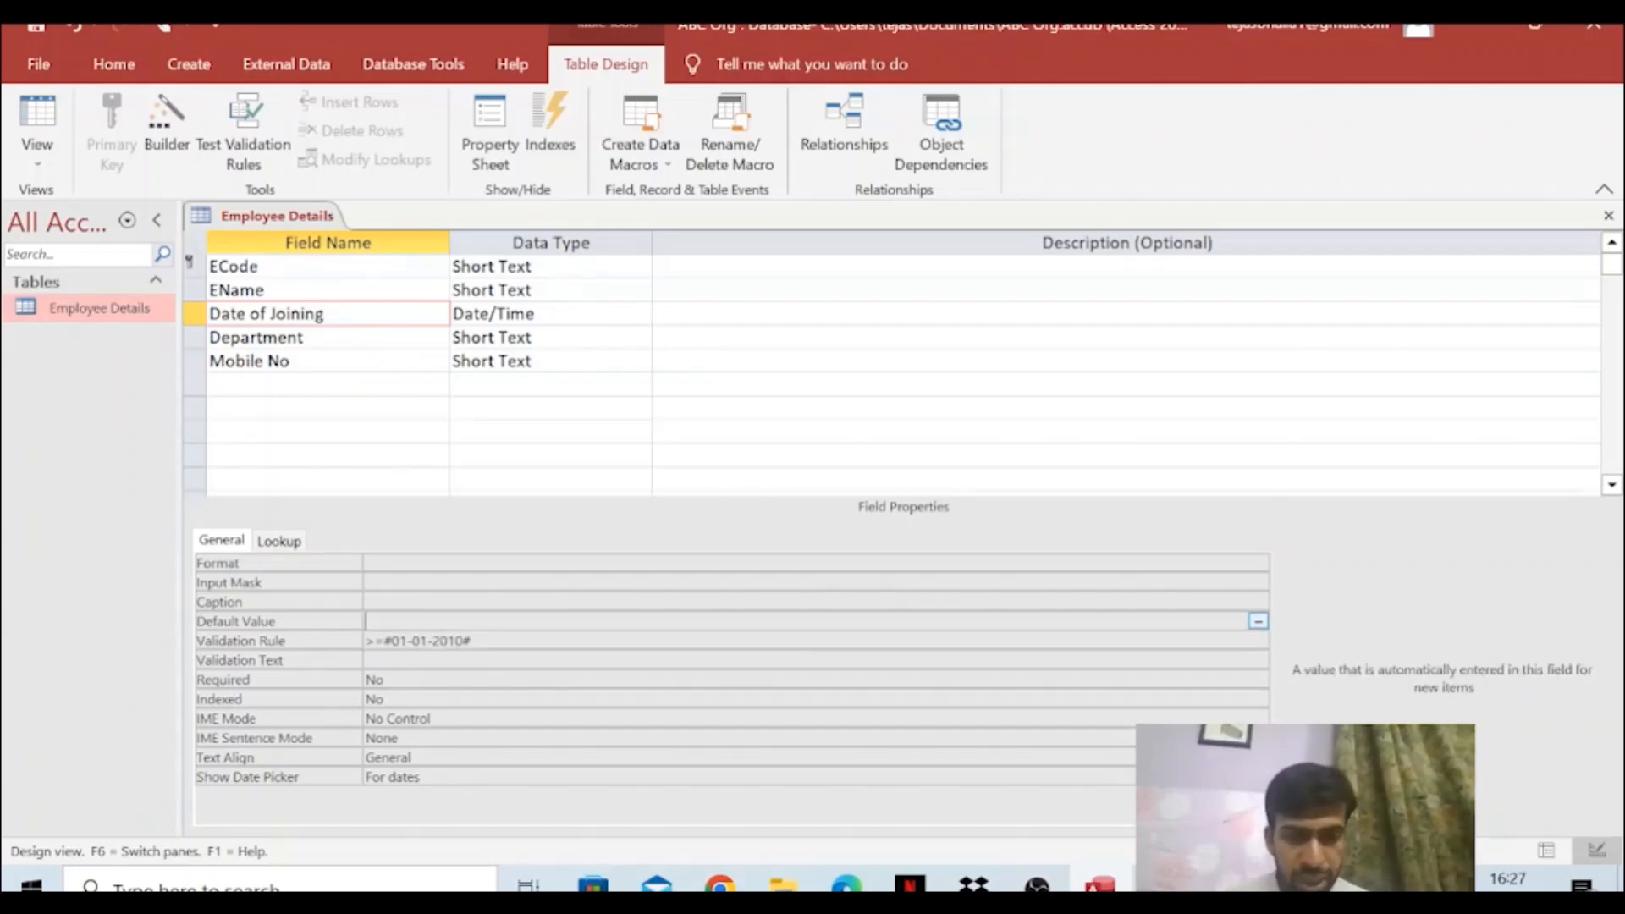
left_click_drag(384, 641, 471, 640)
left_click(470, 641)
left_click_drag(464, 640, 471, 640)
left_click(469, 641)
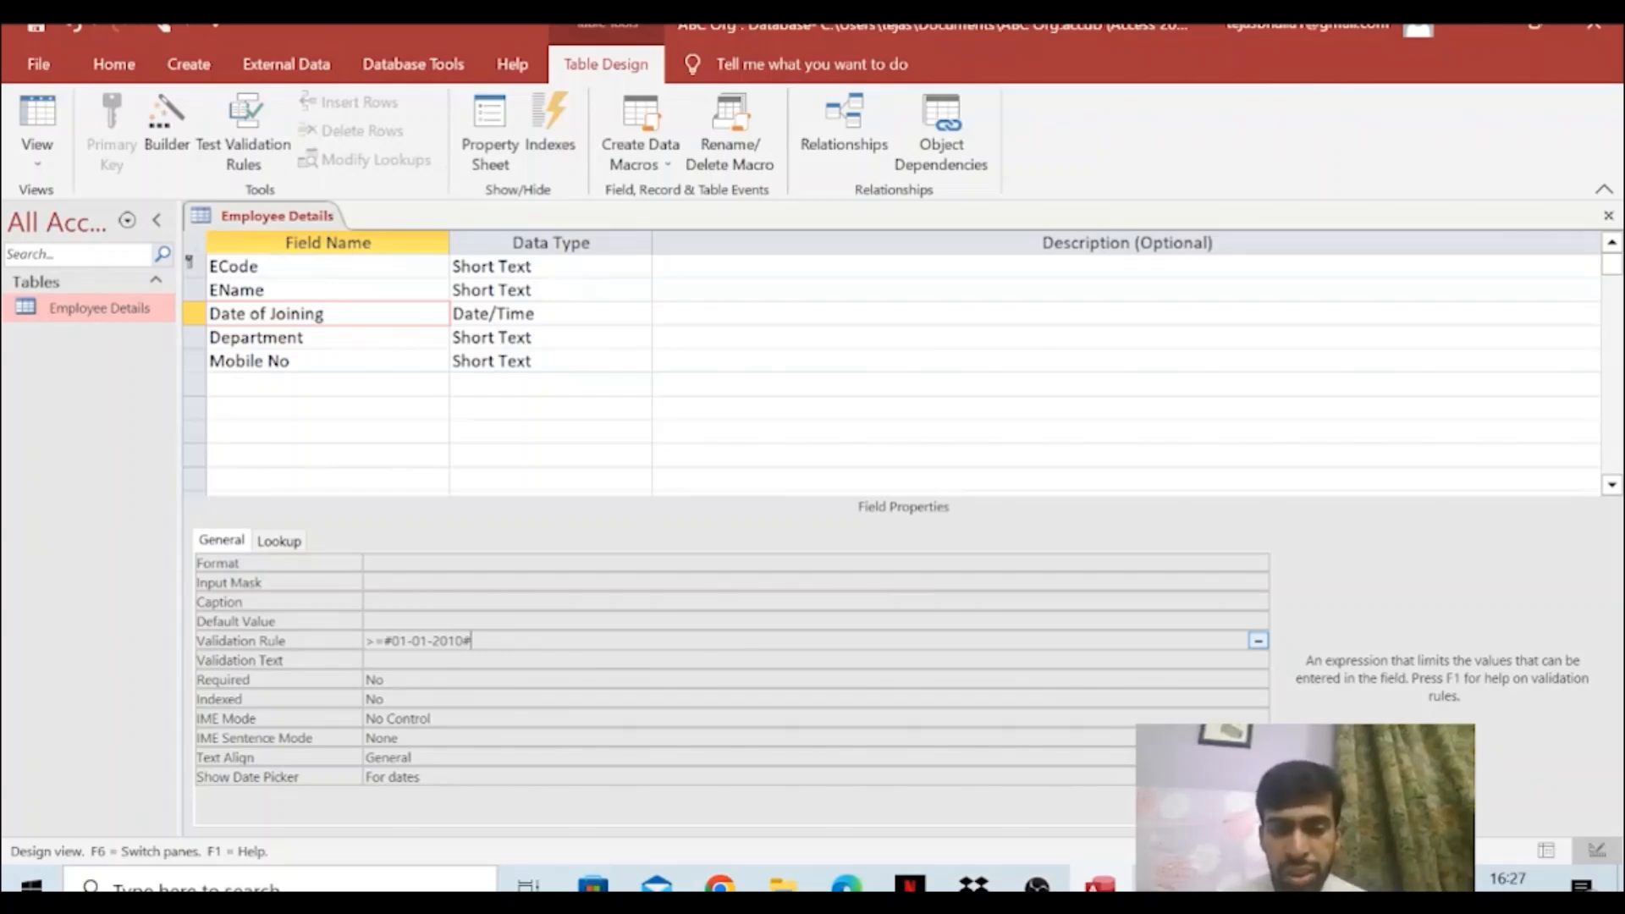
Close the table saving its design, test existing data while keeping the new validation rule, and reopen the Employee Details datasheet
left_click(1608, 215)
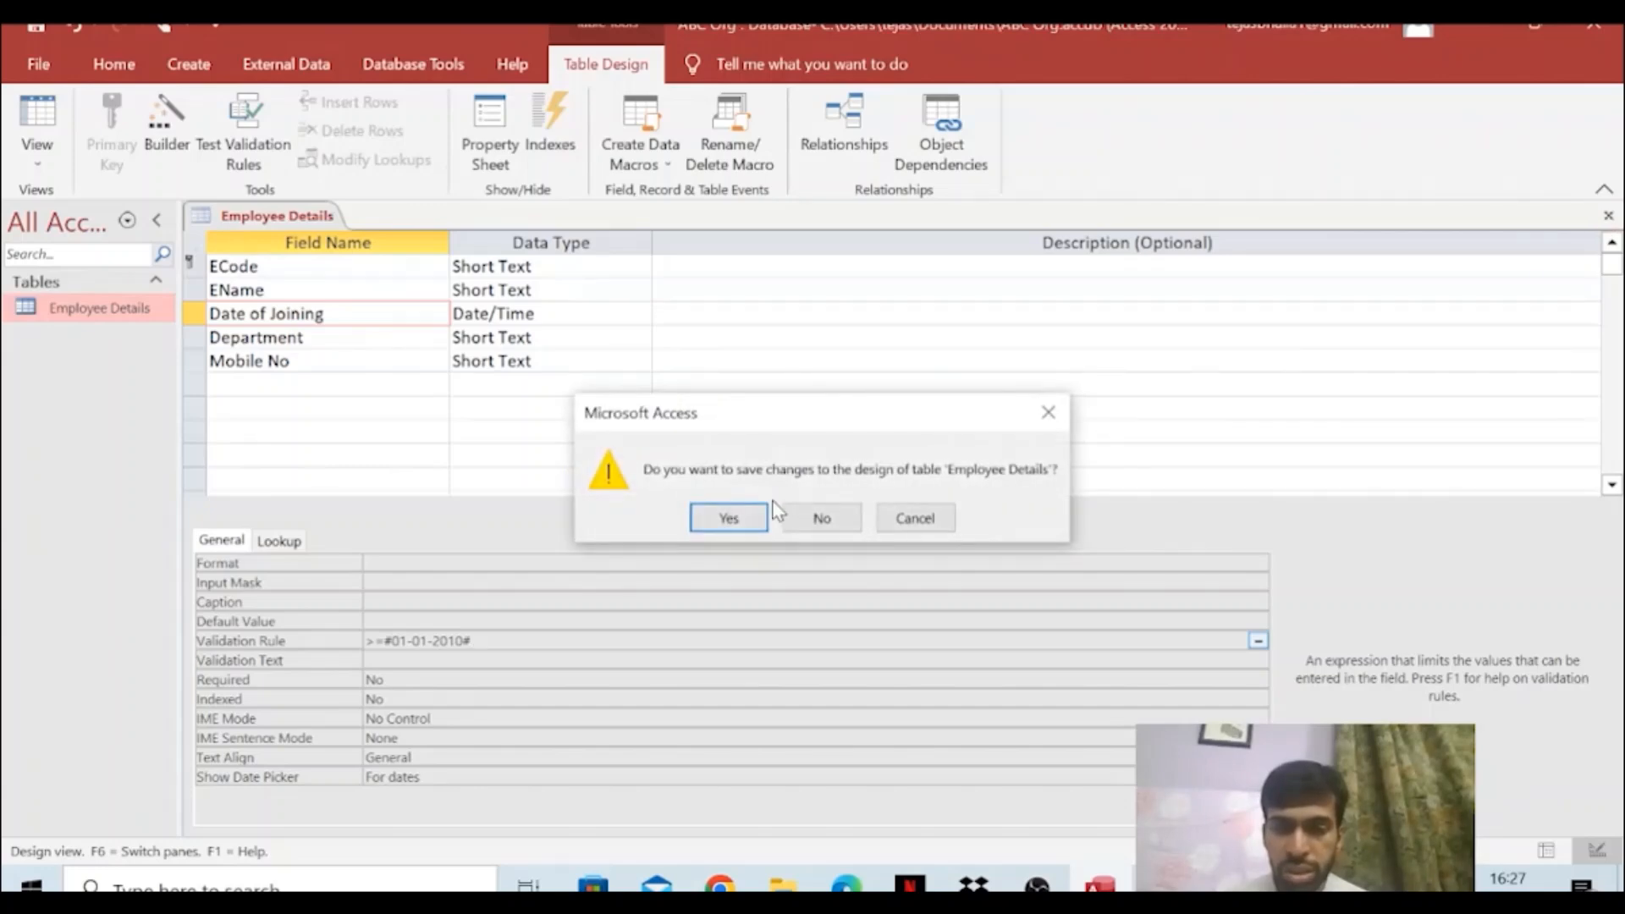
key("Return")
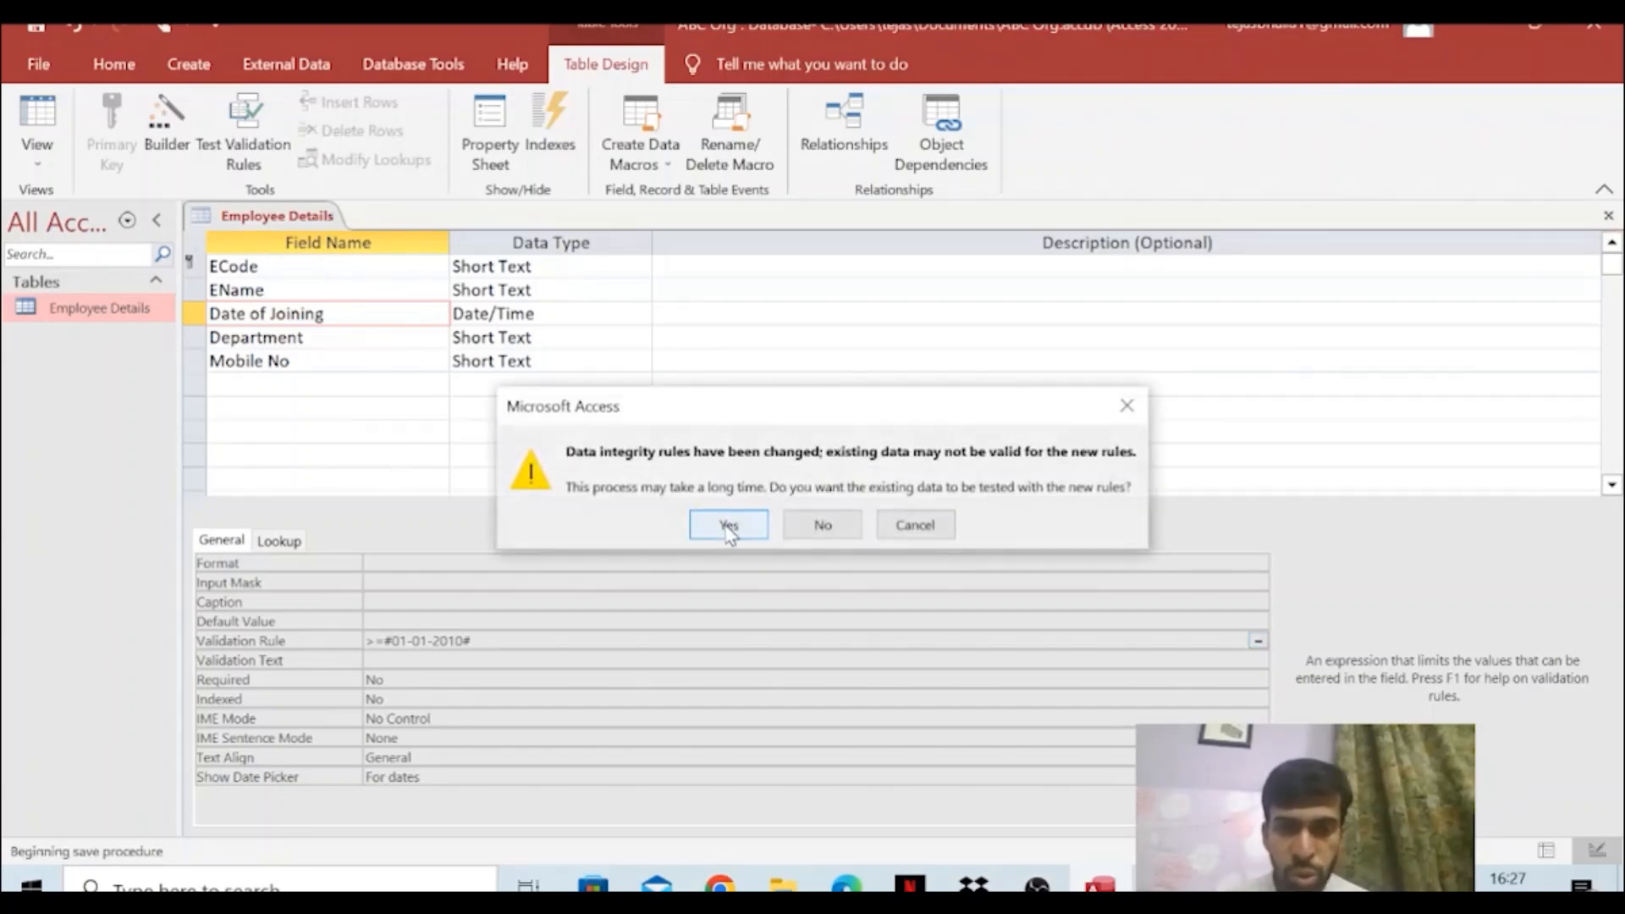
left_click(728, 526)
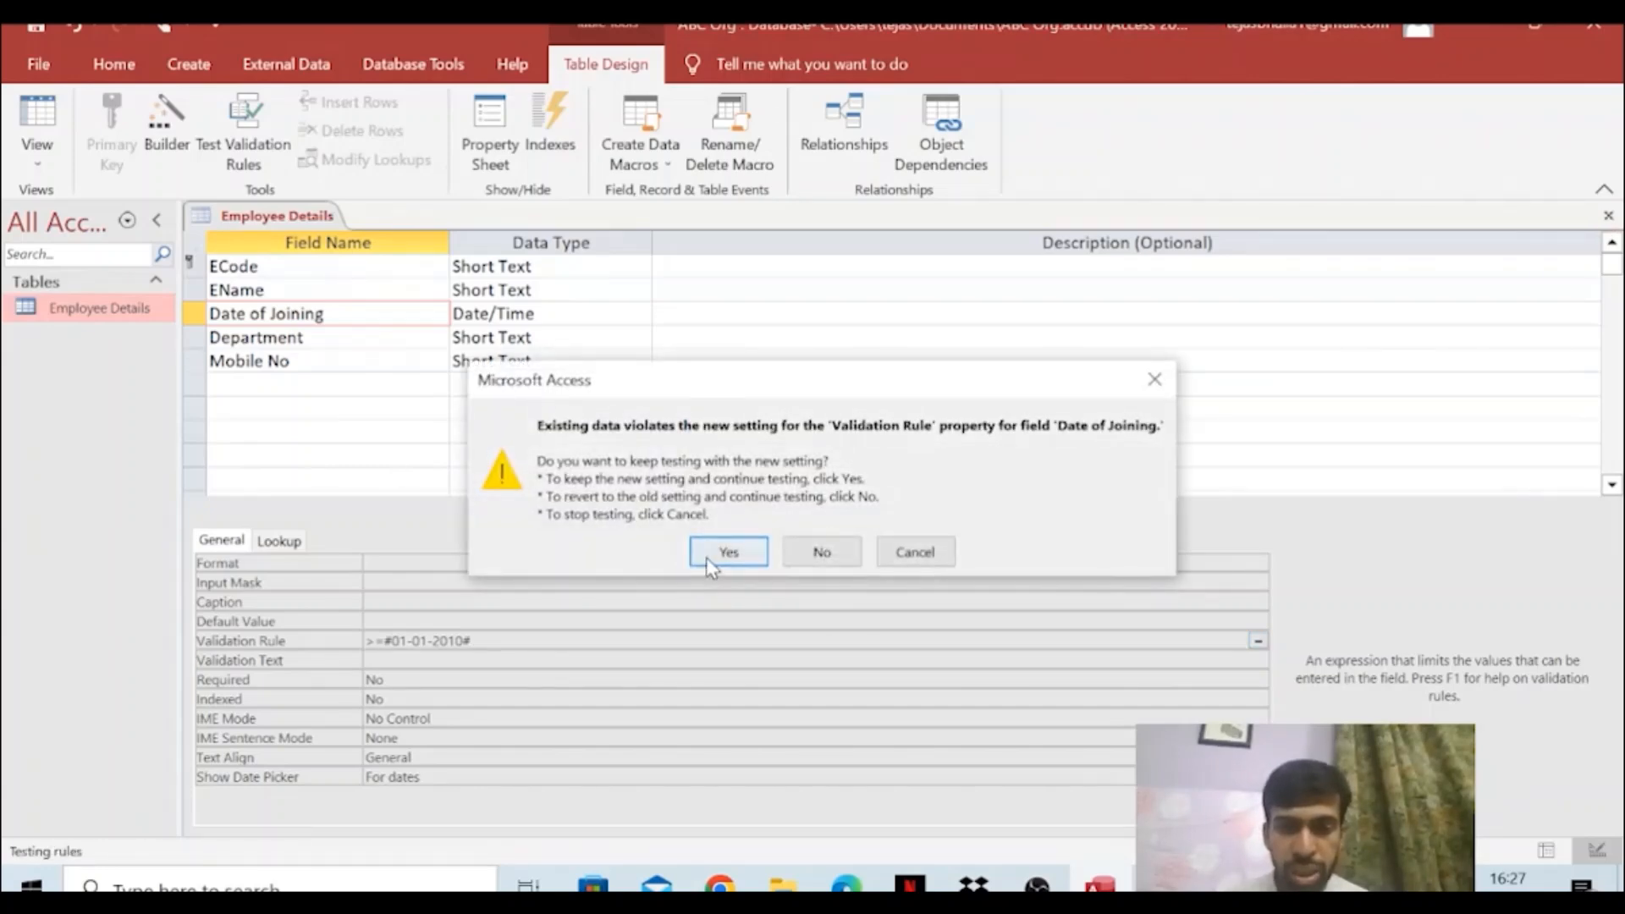
left_click(708, 560)
double_click(164, 322)
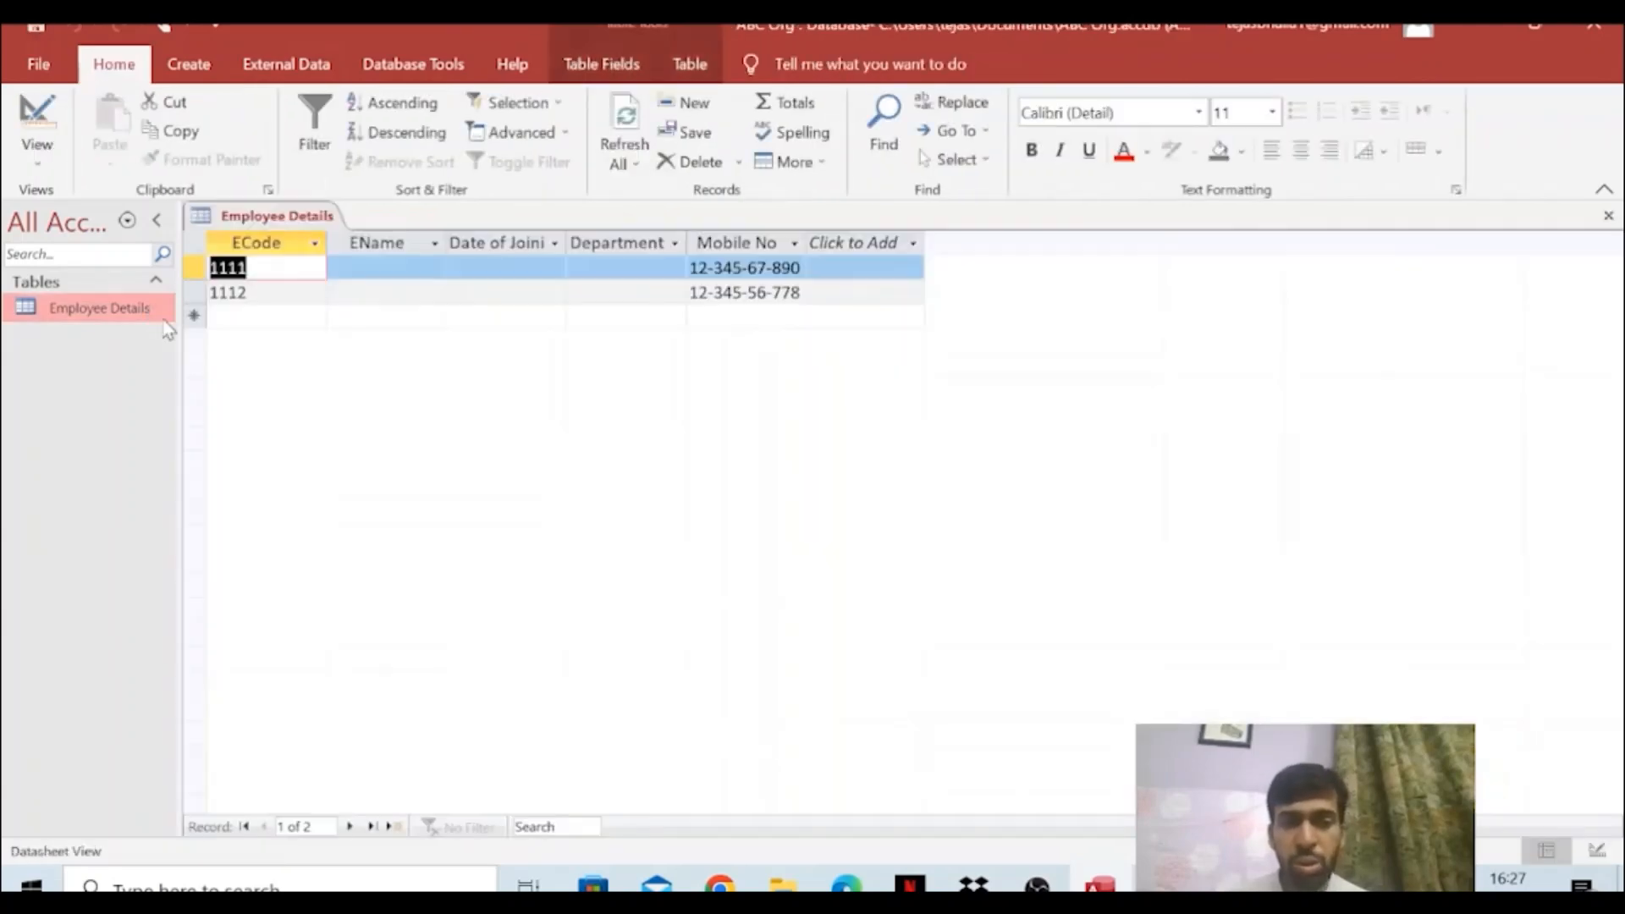
Enter 03-03-2010 as the Date of Joining of record 1111 in the datasheet
left_click(617, 268)
left_click(526, 269)
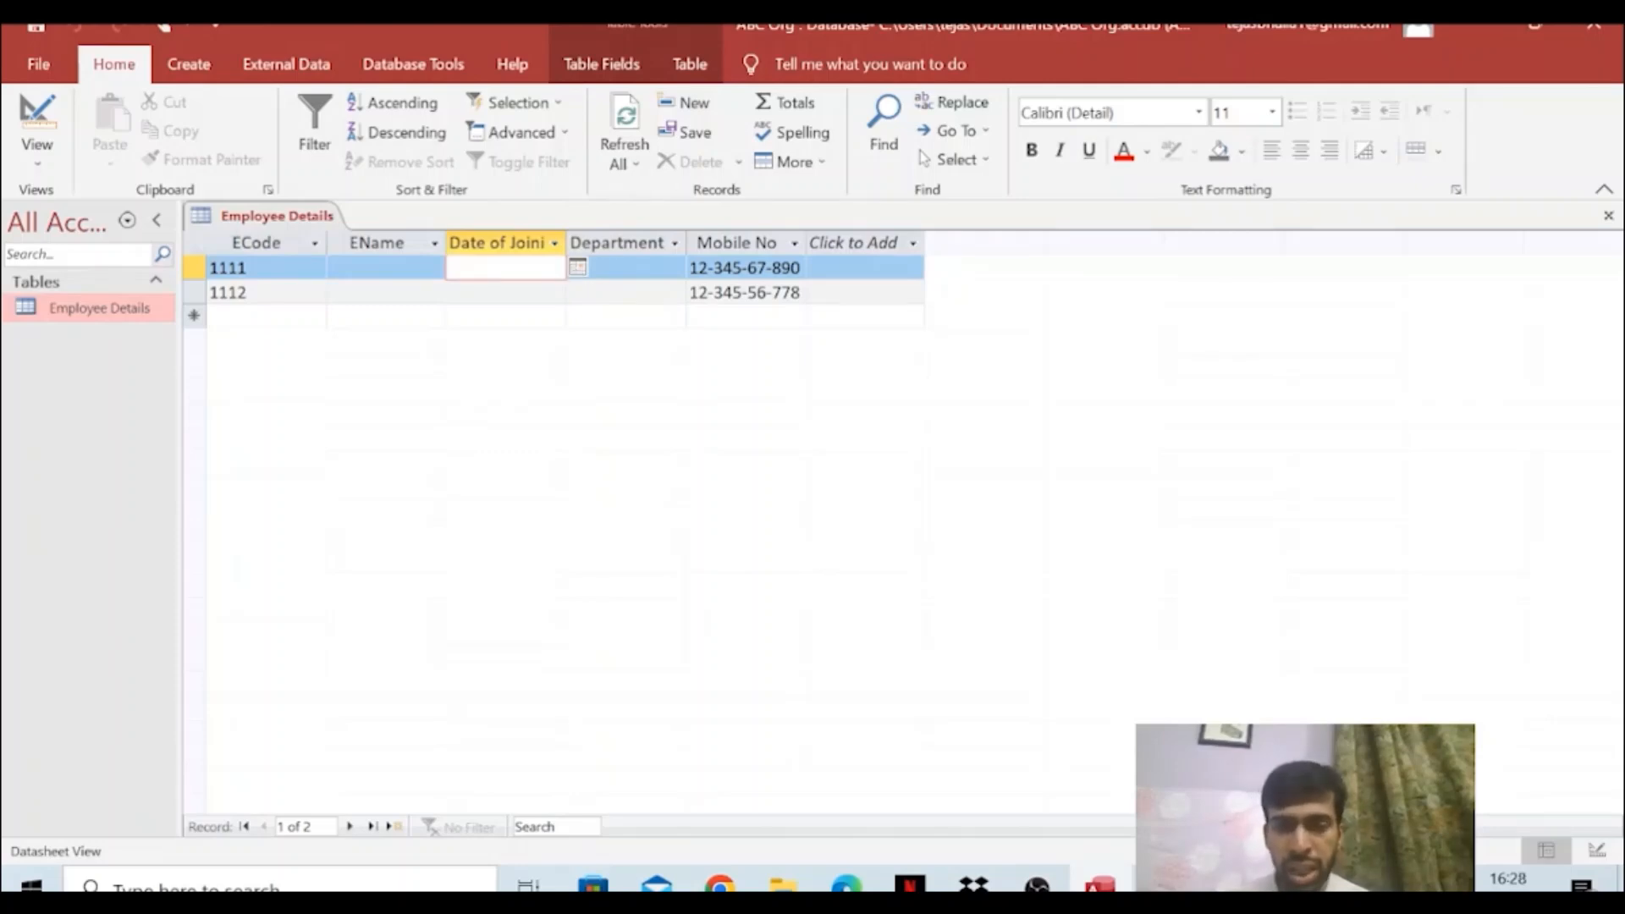
left_click_drag(767, 292, 690, 292)
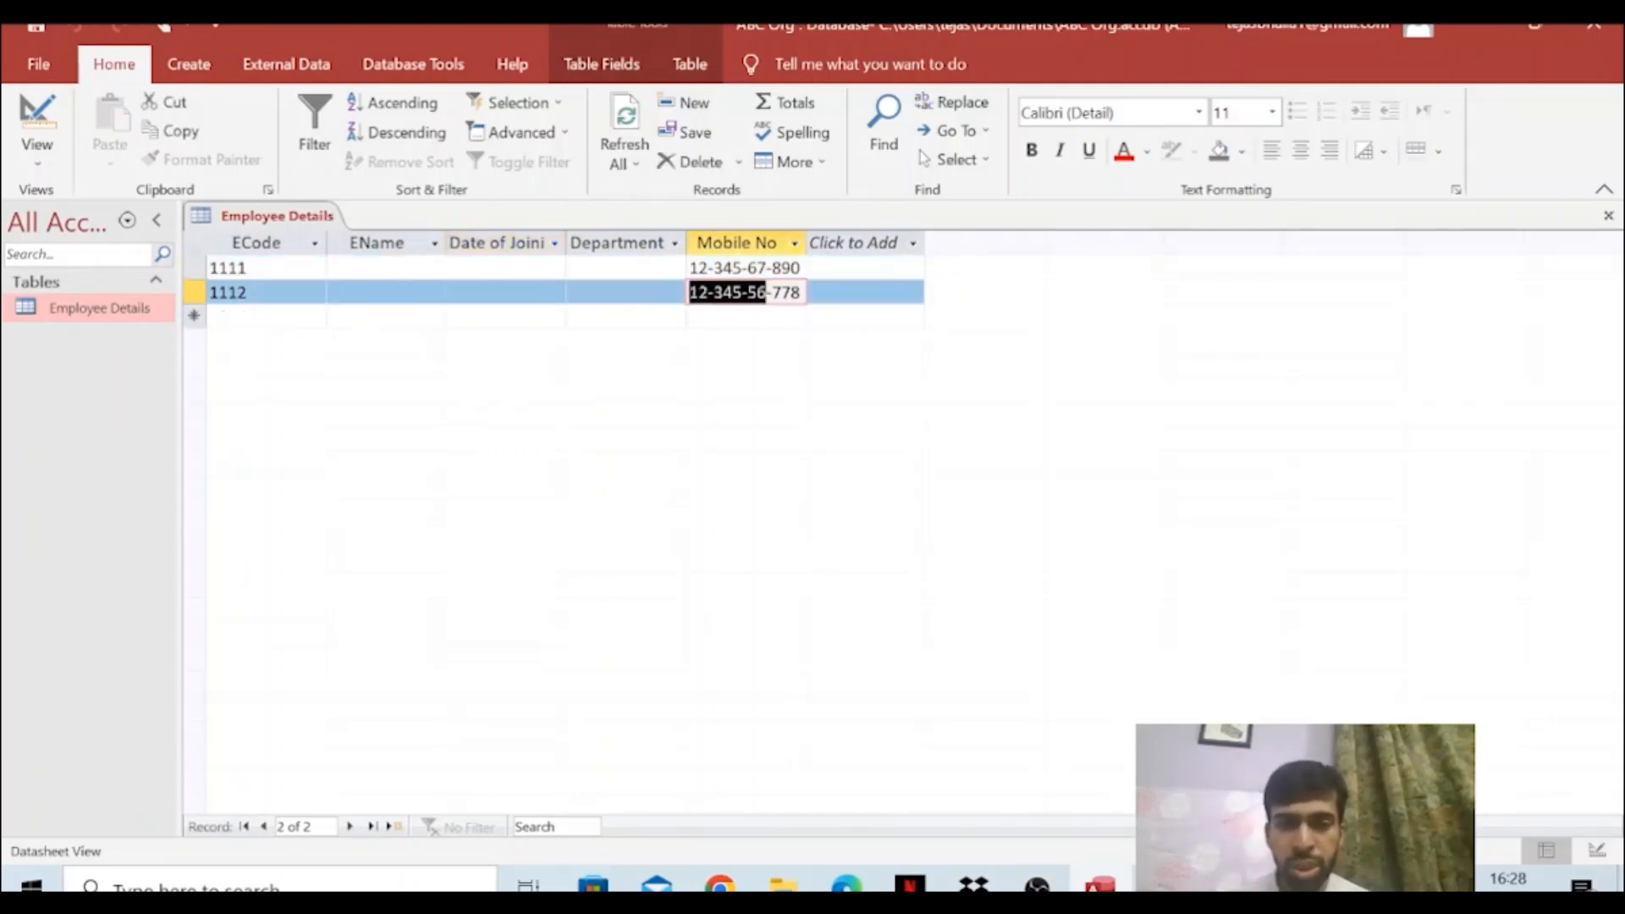
left_click_drag(247, 292, 209, 292)
left_click(505, 268)
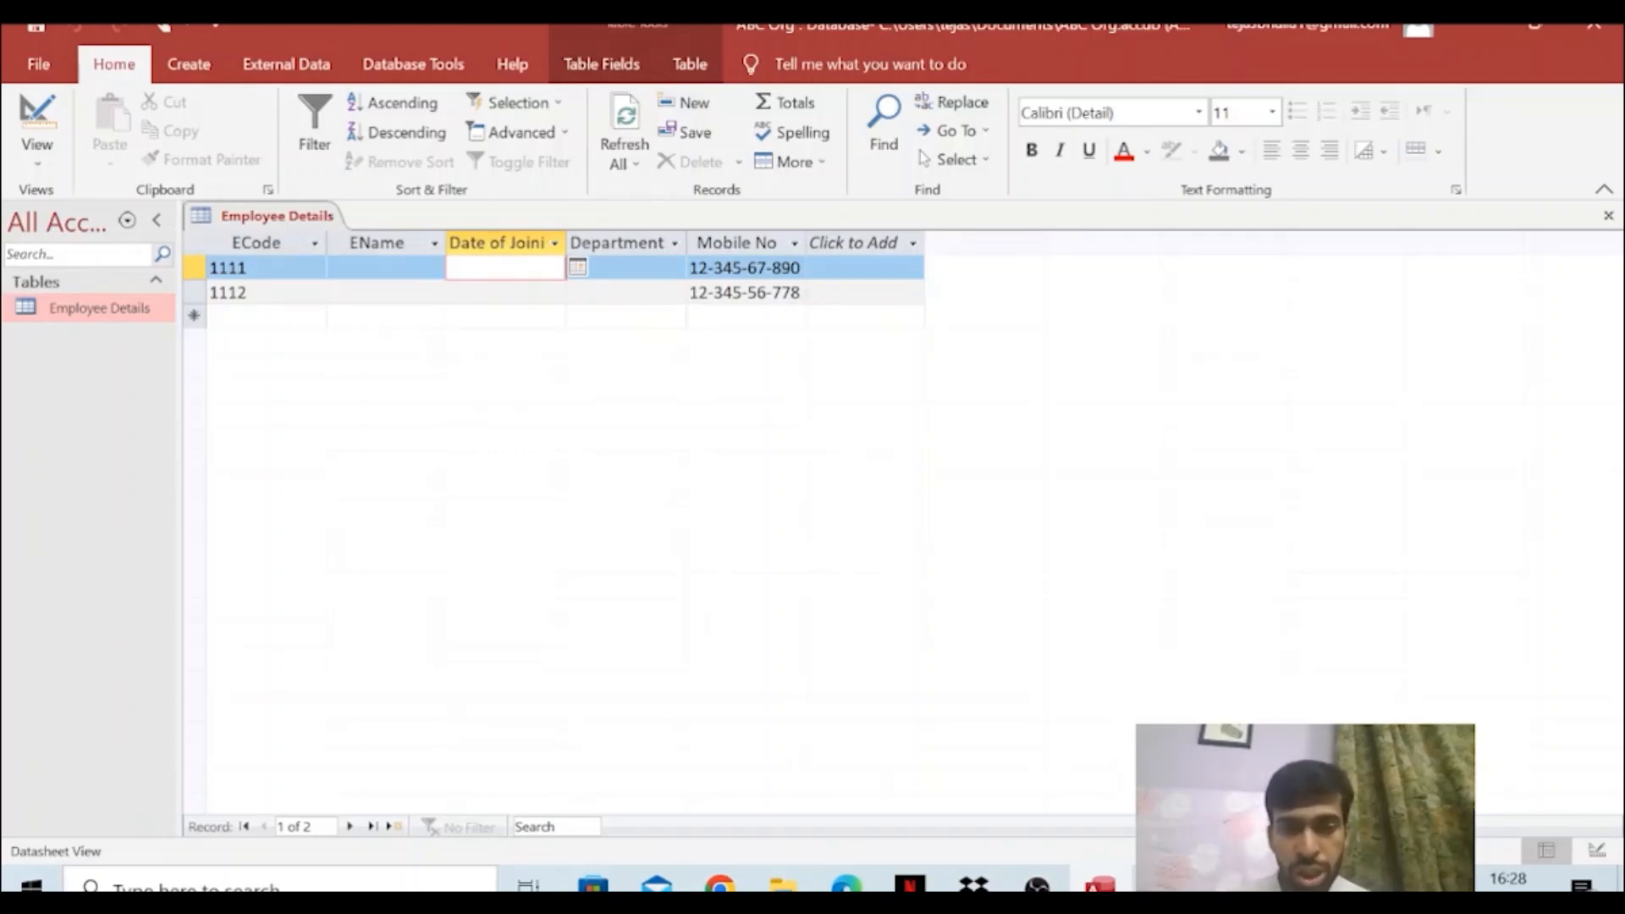
left_click(577, 267)
left_click(512, 343)
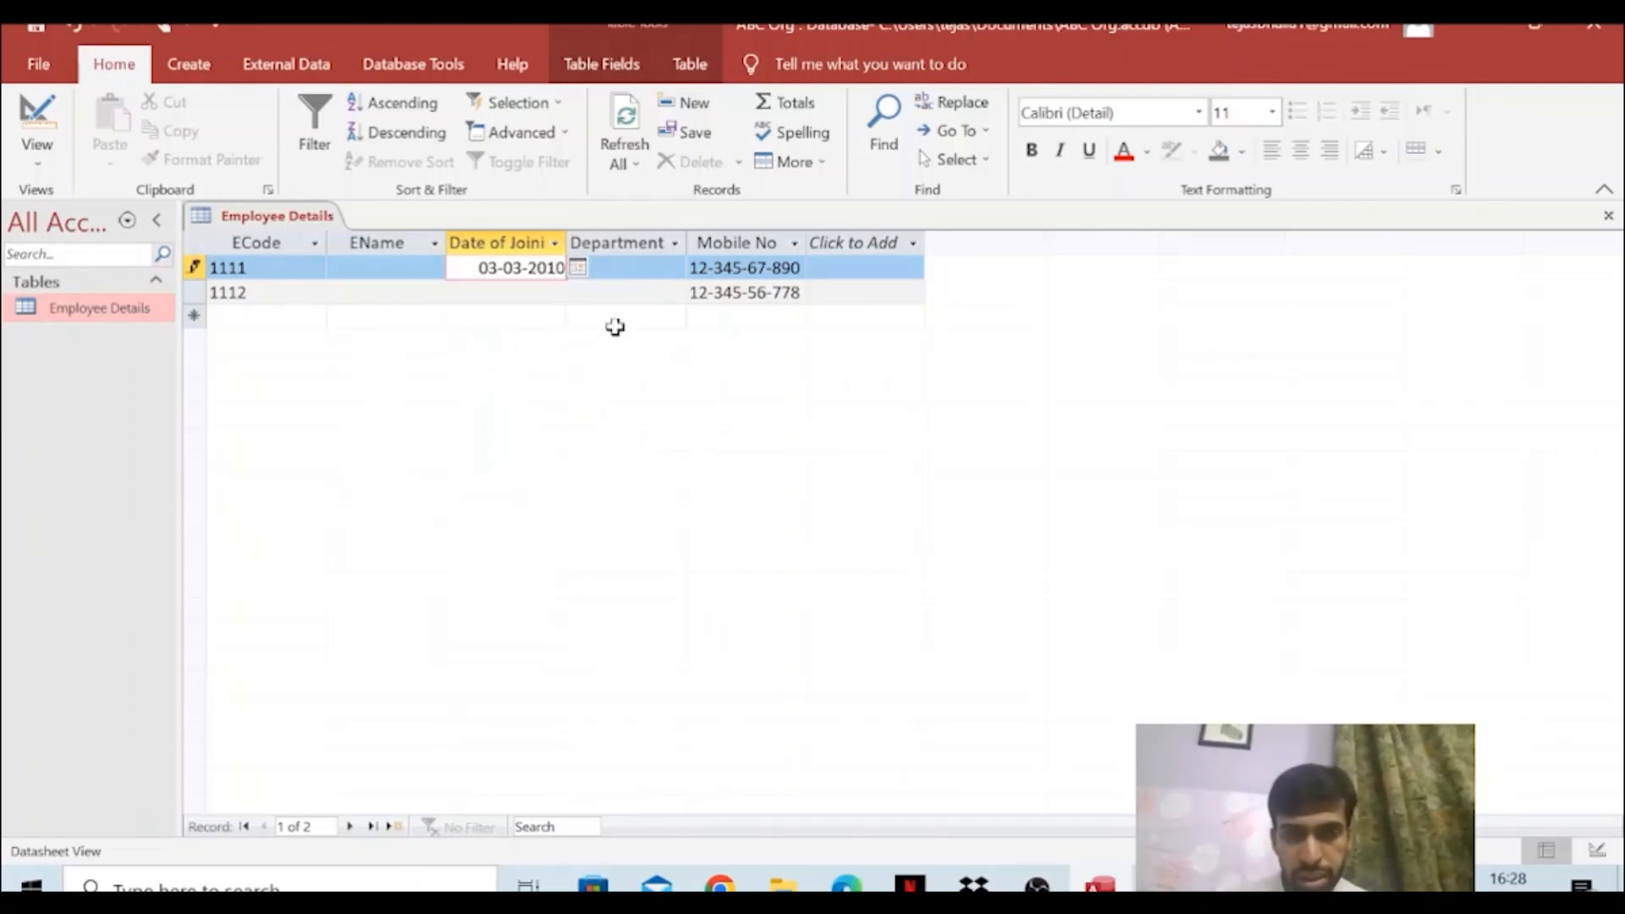
Try to enter 11-03-2009 as the Date of Joining of record 1112
key("Down")
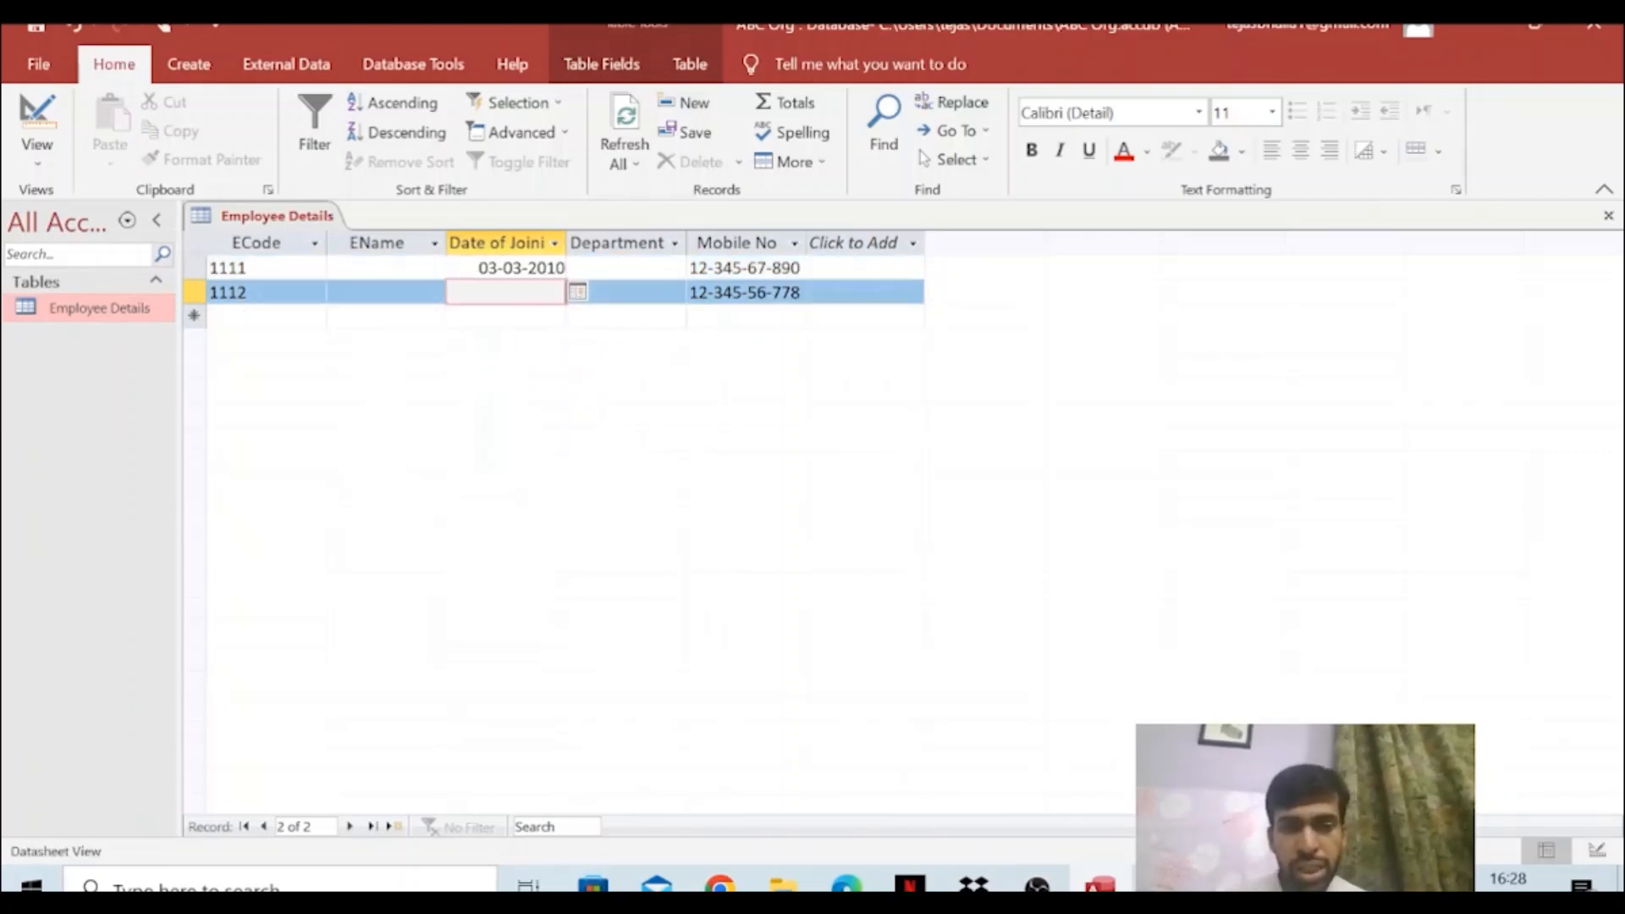
left_click(577, 292)
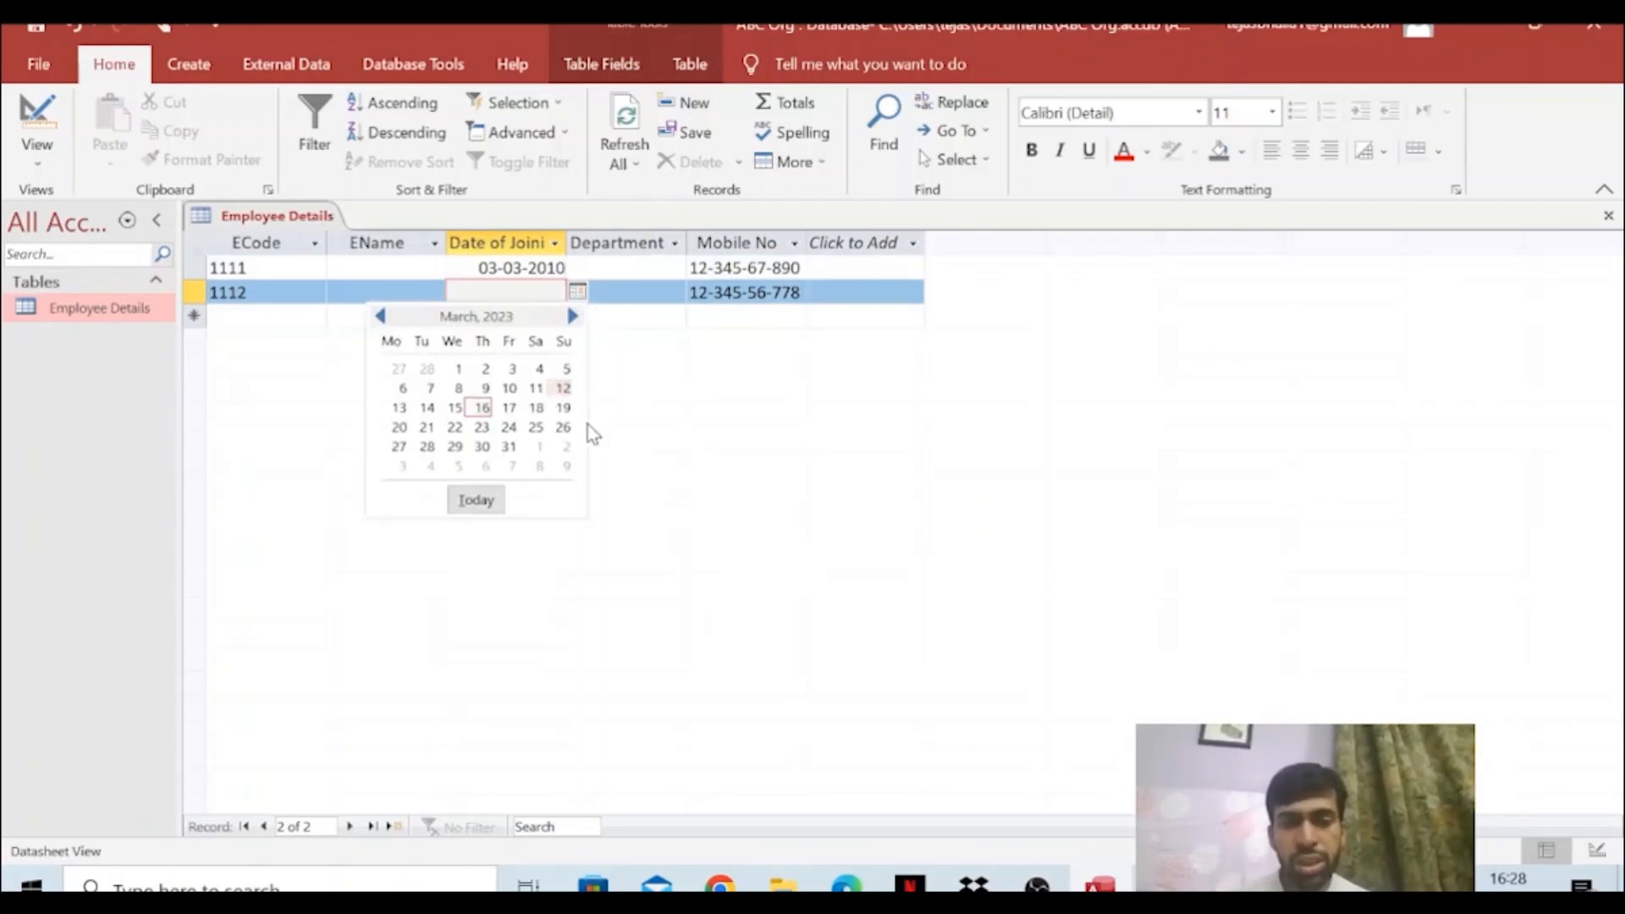
left_click(536, 388)
type("09")
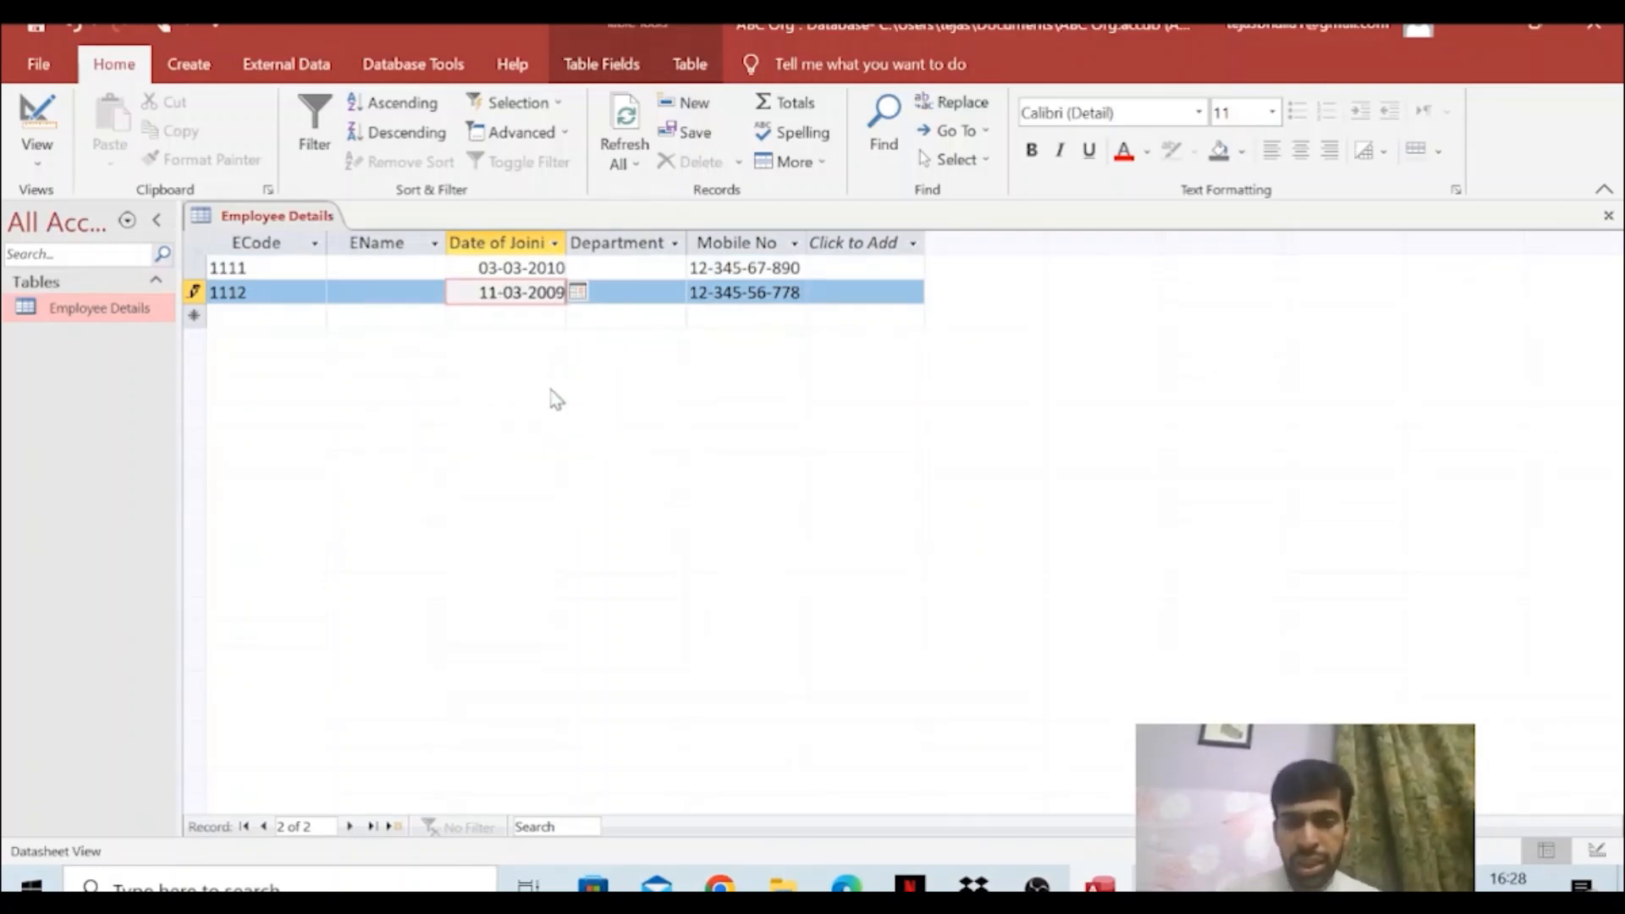
left_click(504, 274)
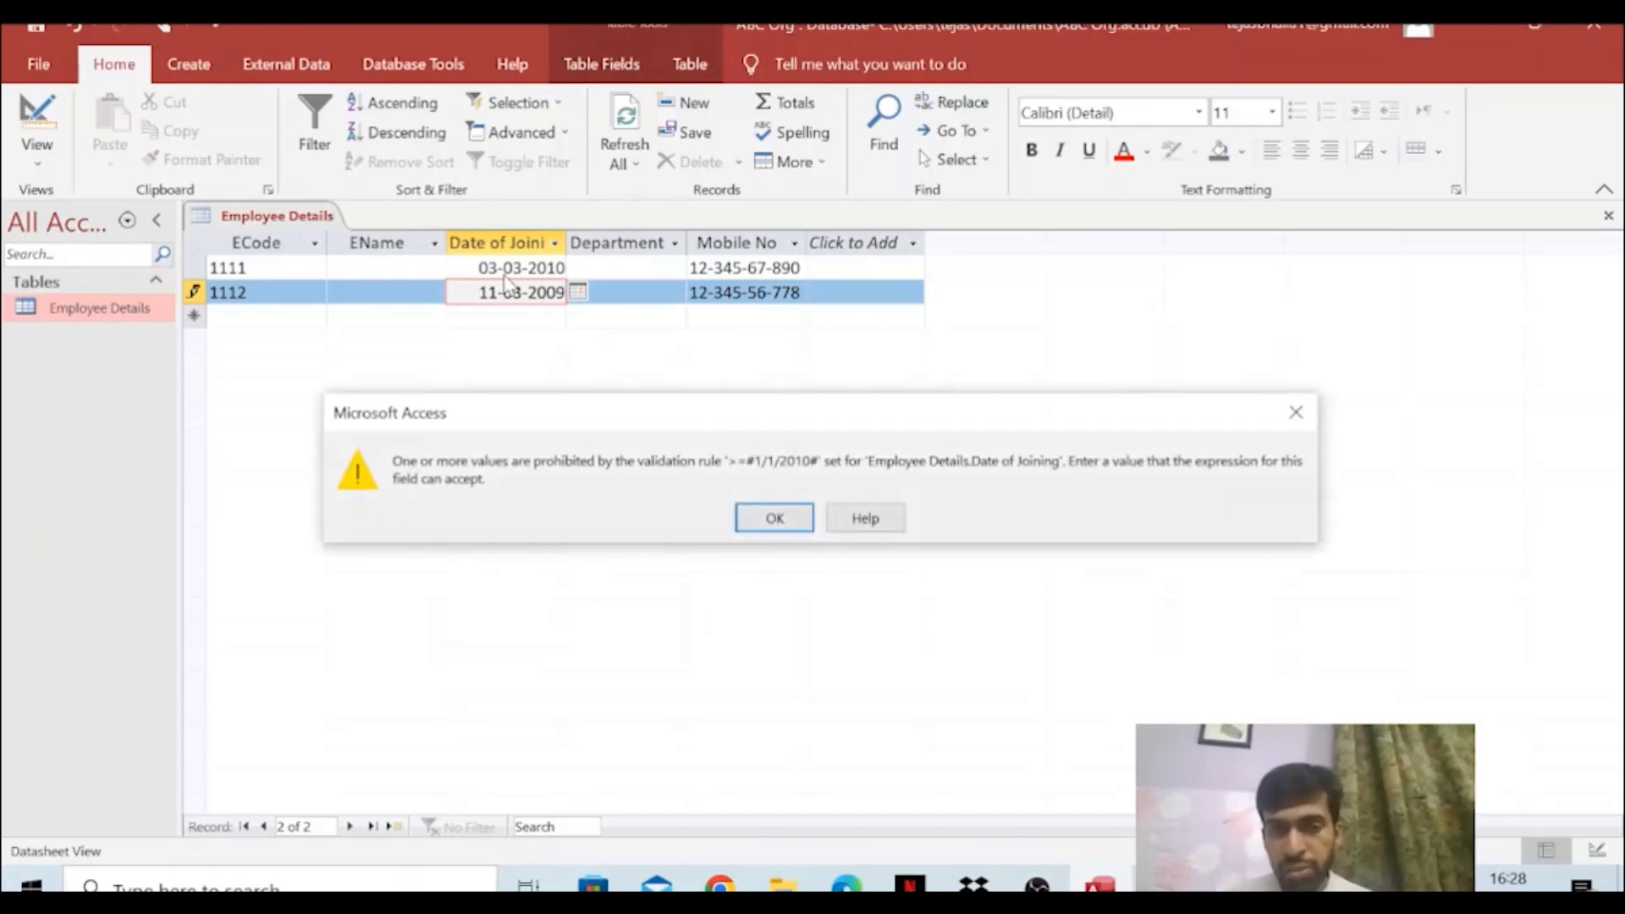
Dismiss the validation warning and change the Date of Joining of record 1112 to 11-03-2010
left_click(775, 518)
key("BackSpace")
key("BackSpace")
type("10")
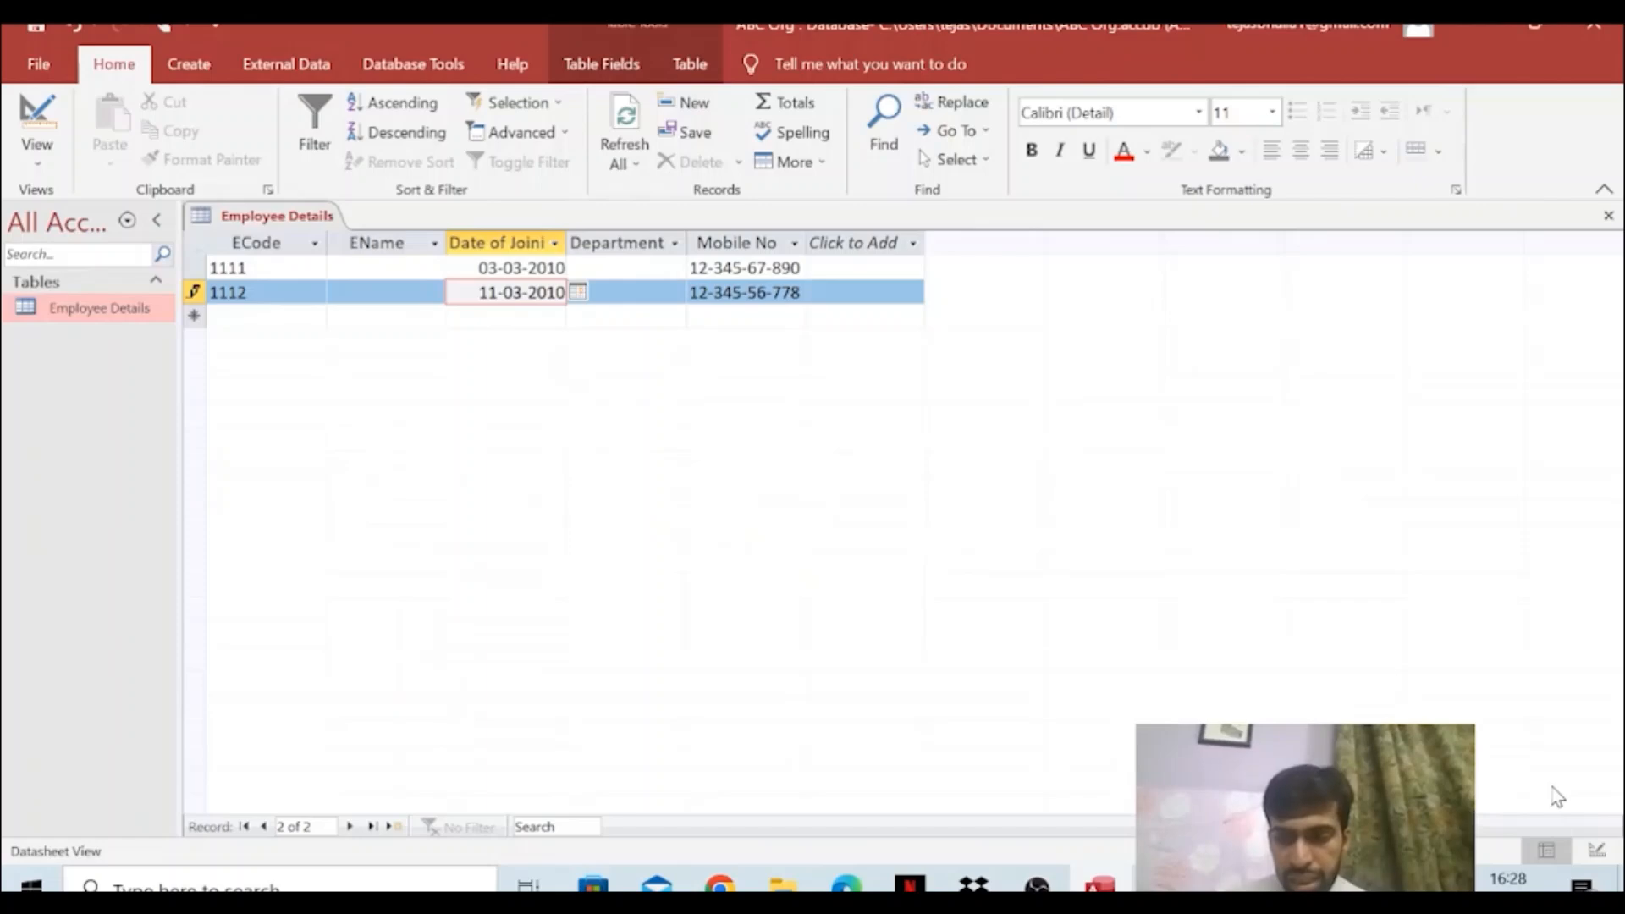
In Design View, set the Date of Joining field's validation text to "Date of joining must be after 1st Jan 2010"
left_click(1598, 851)
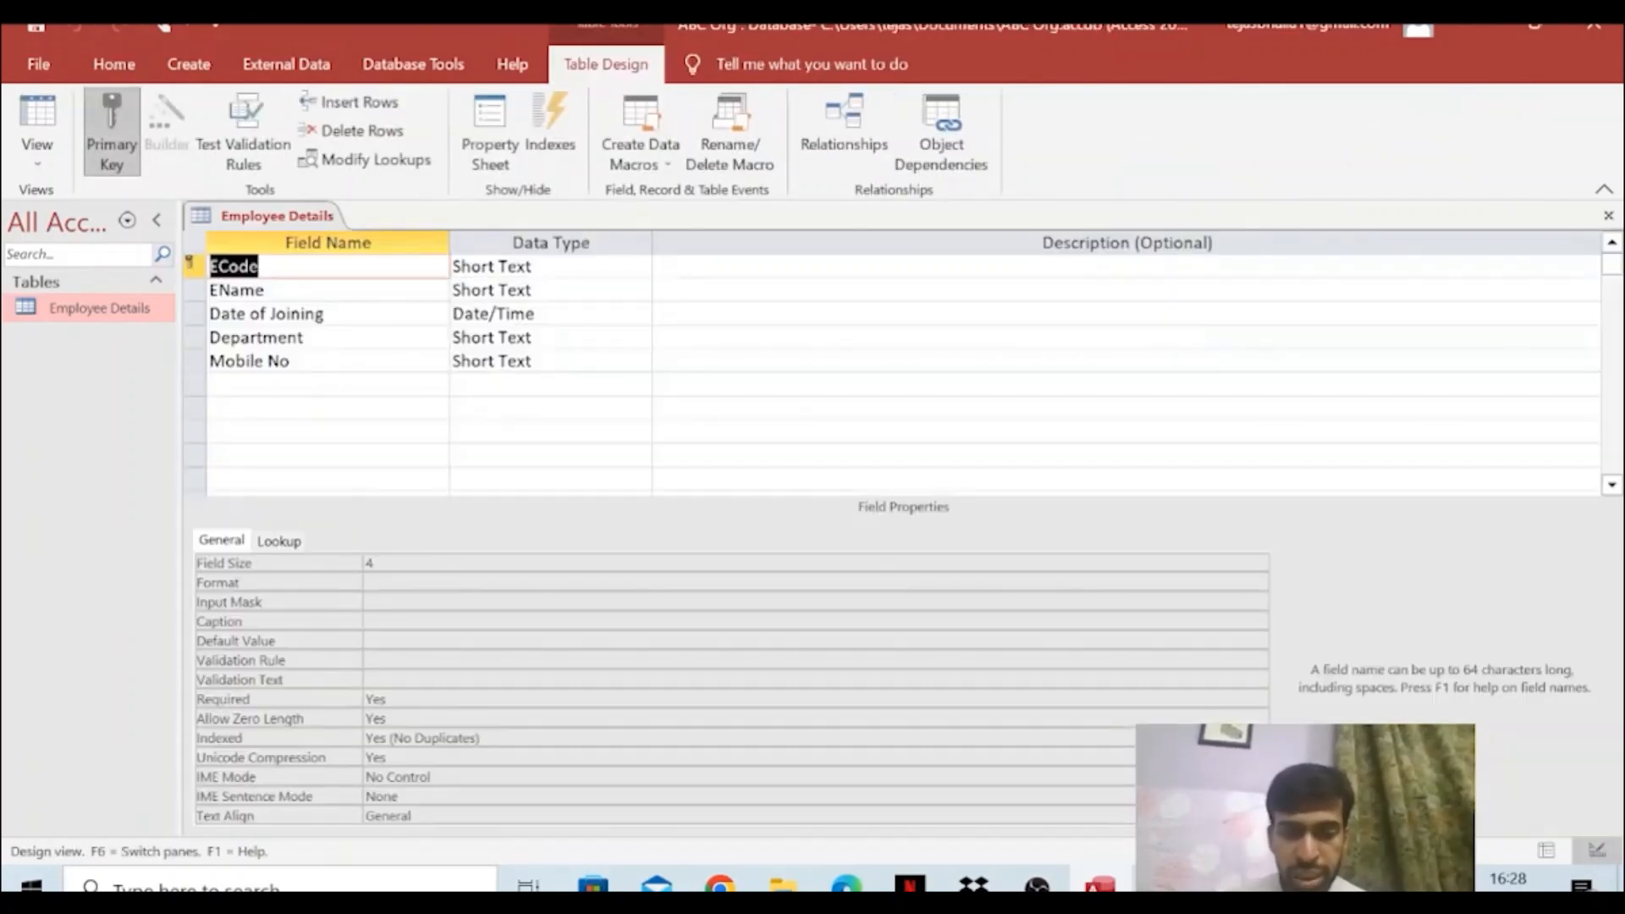
left_click(314, 313)
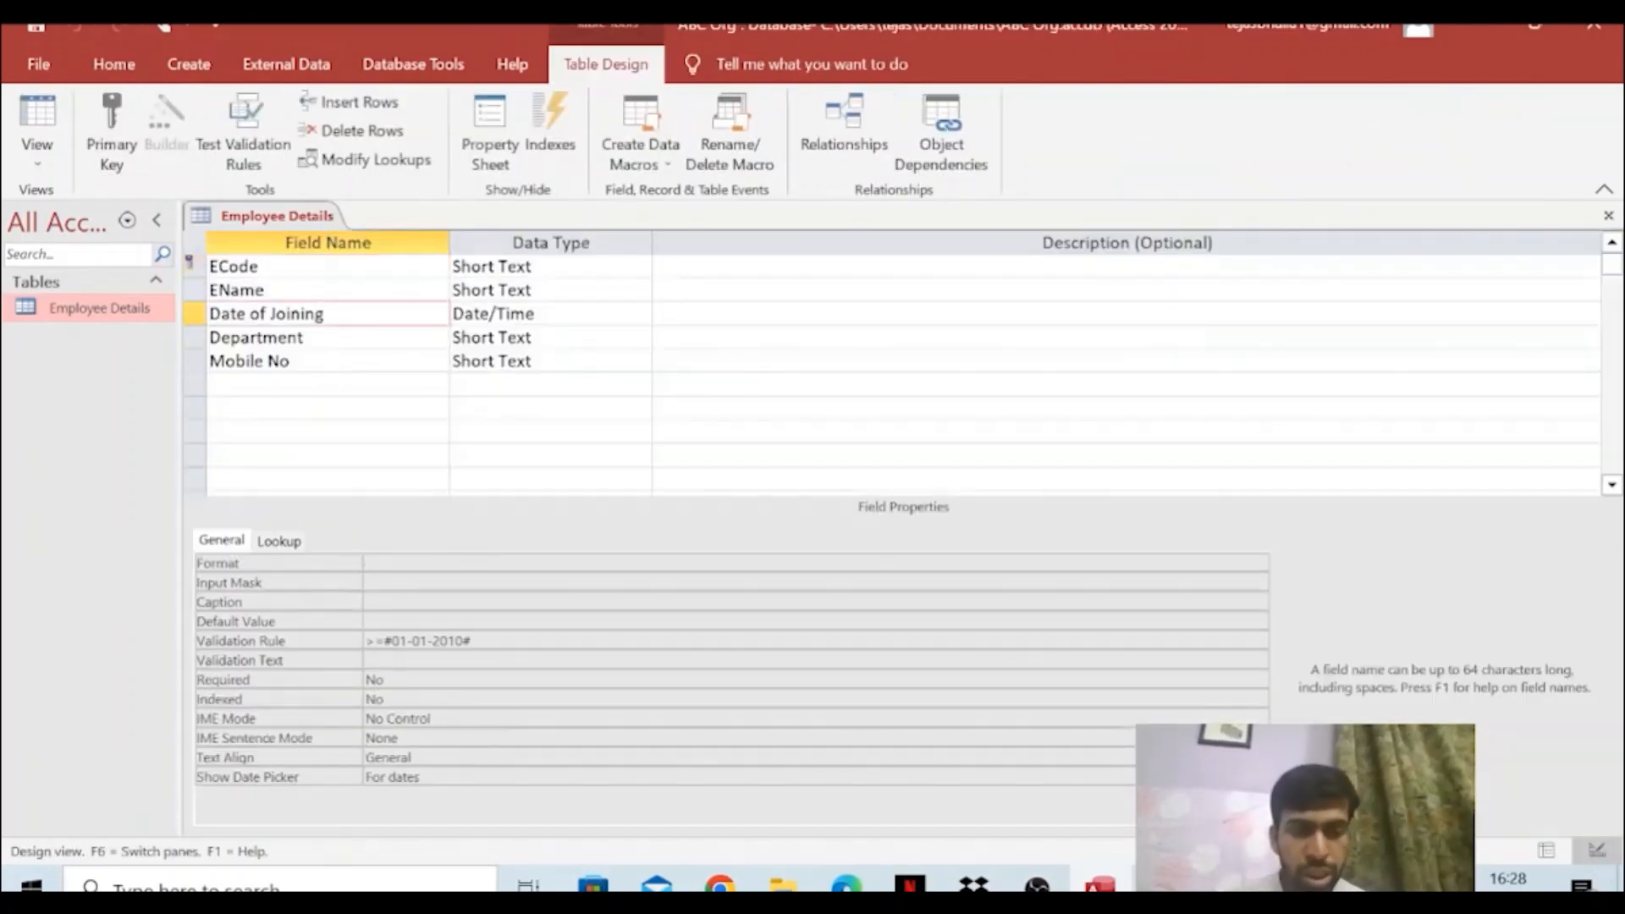
left_click(310, 667)
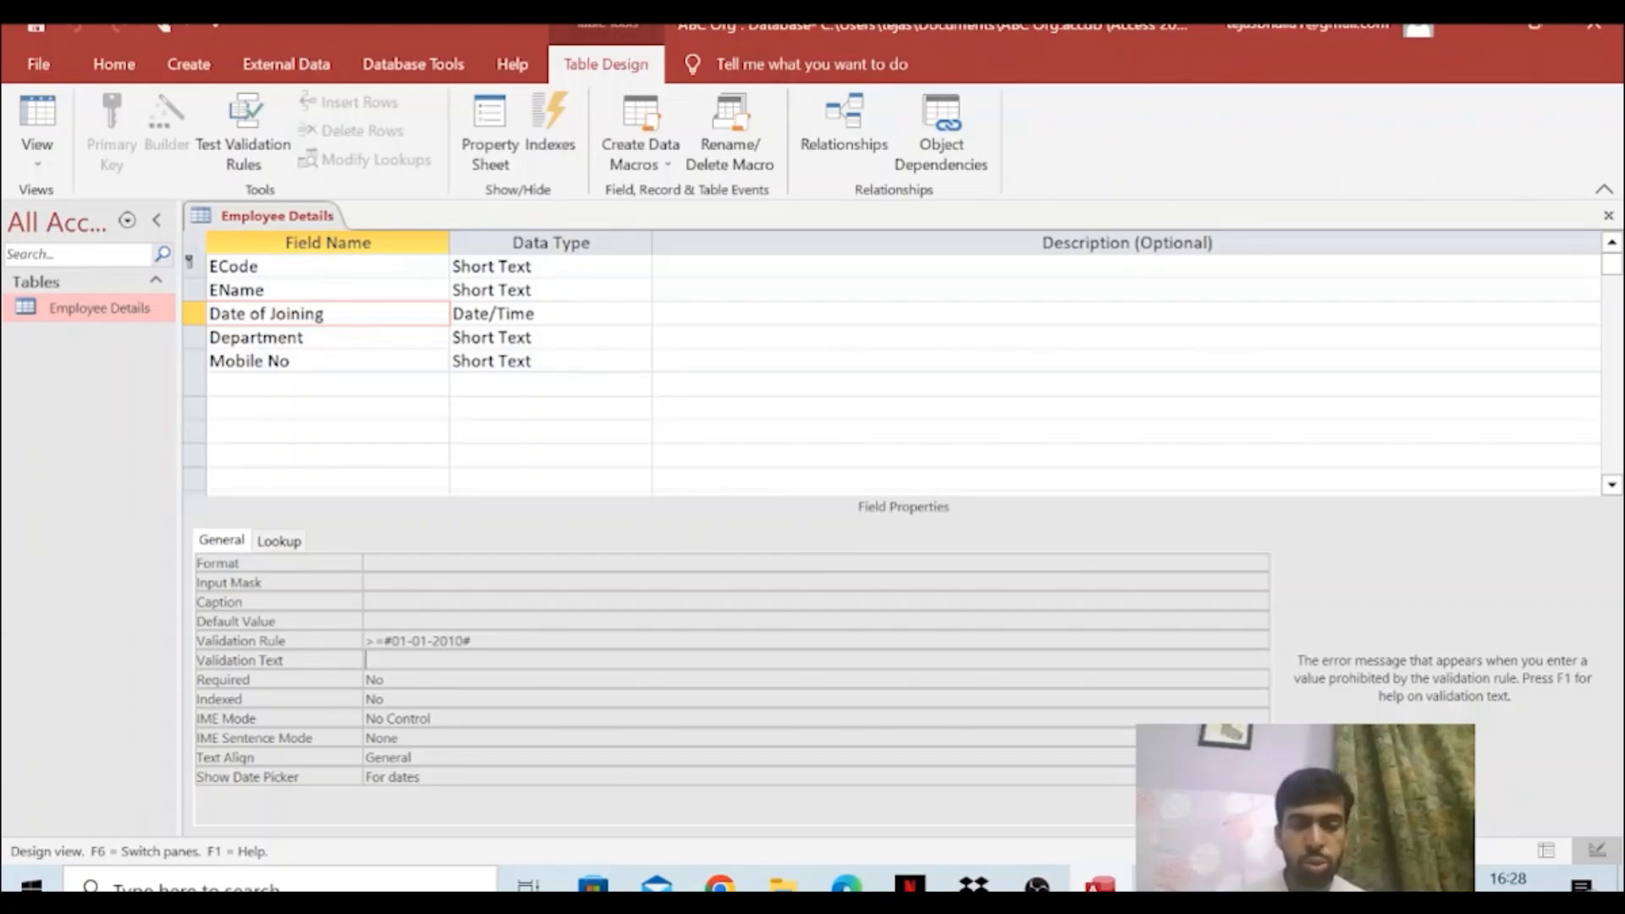
type("Dateof")
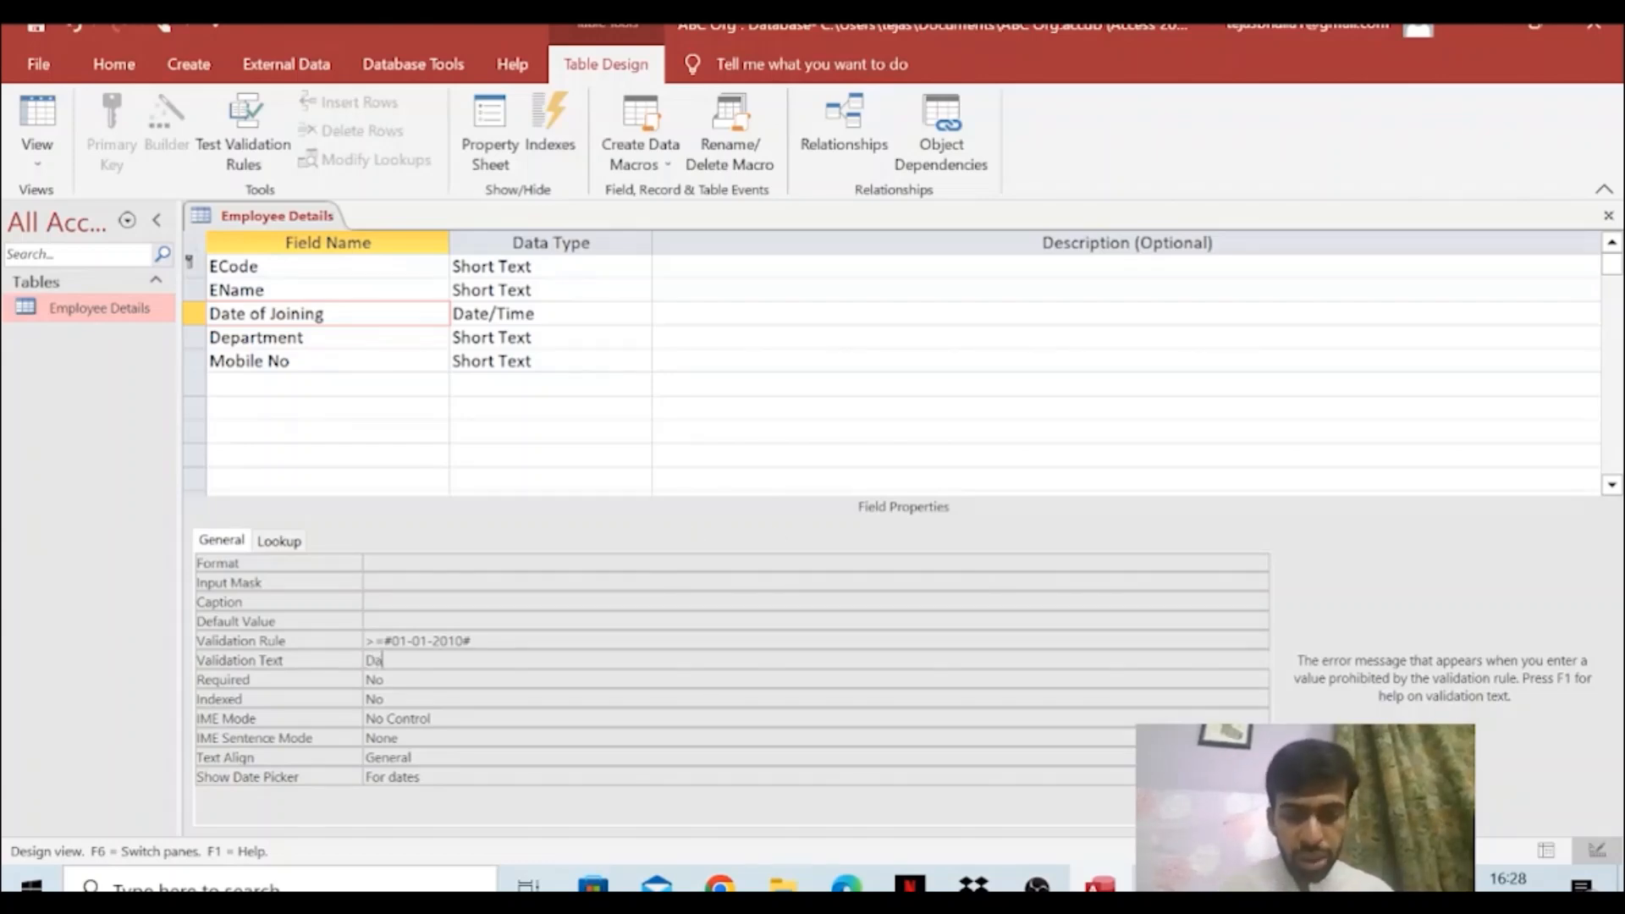
key("BackSpace")
key("BackSpace")
key("BackSpace")
type("of jo")
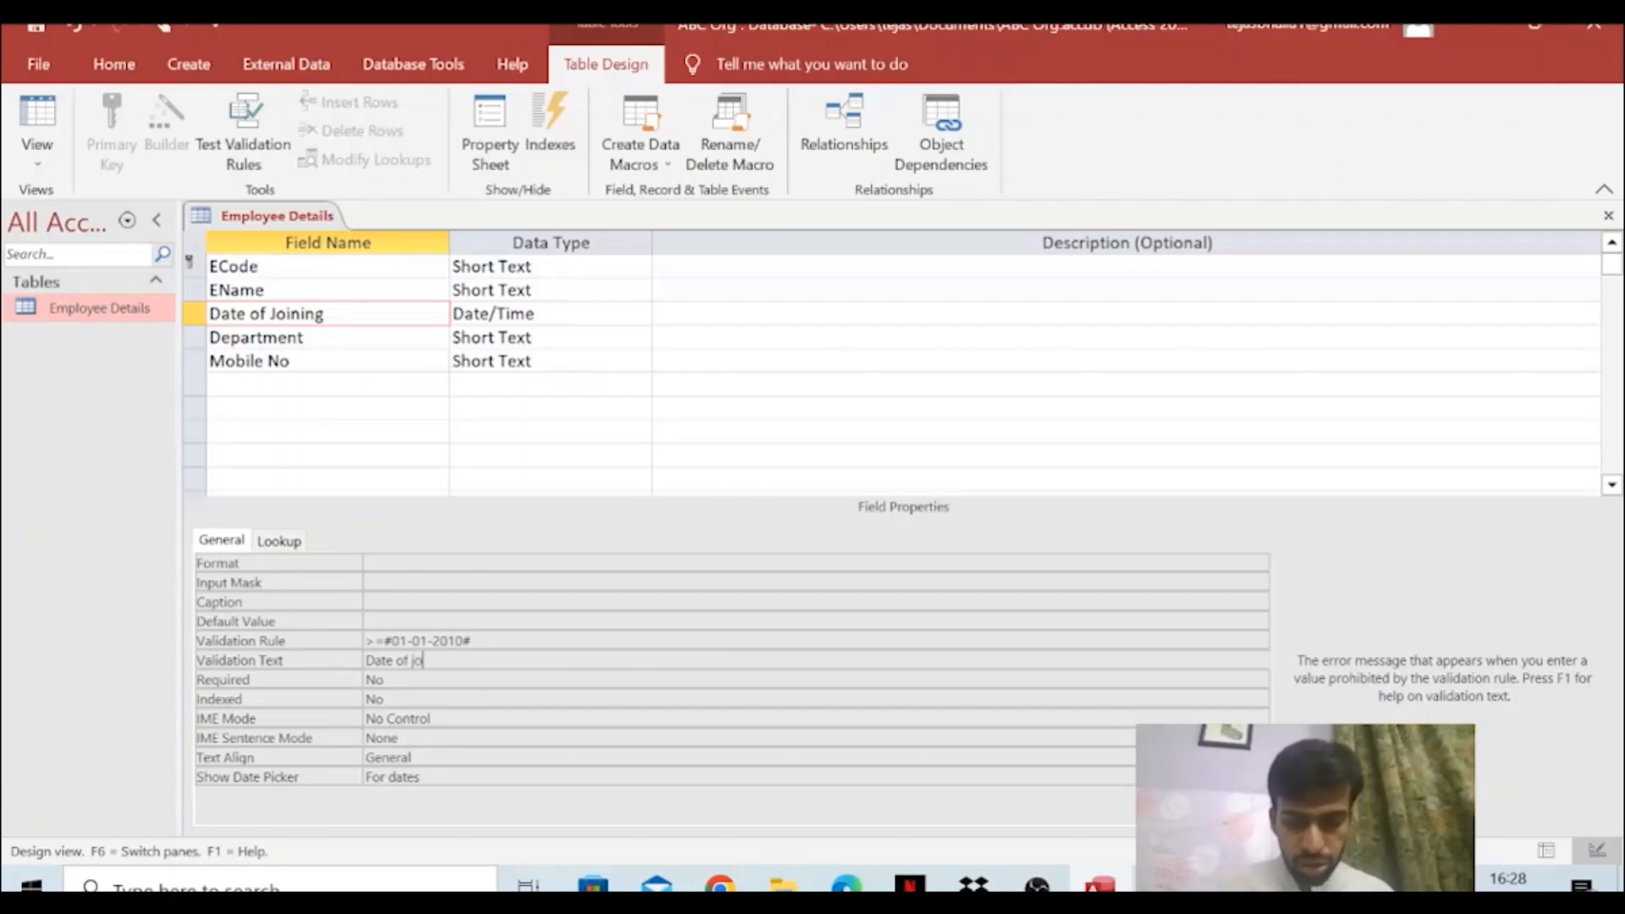
type("ining must be a")
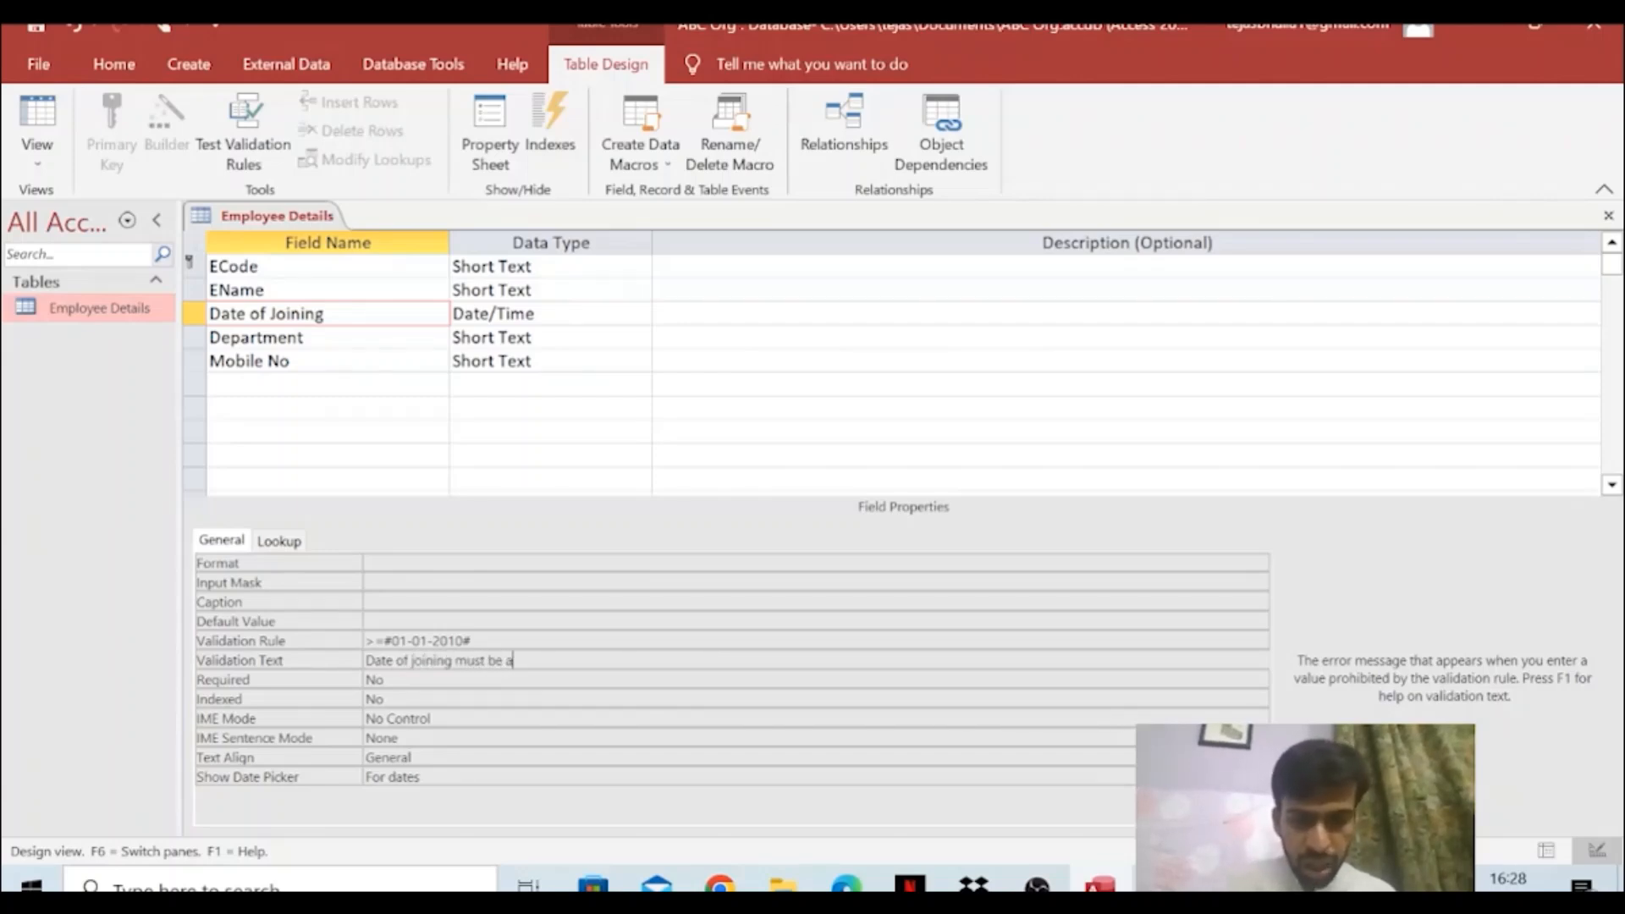
type("fter 1s")
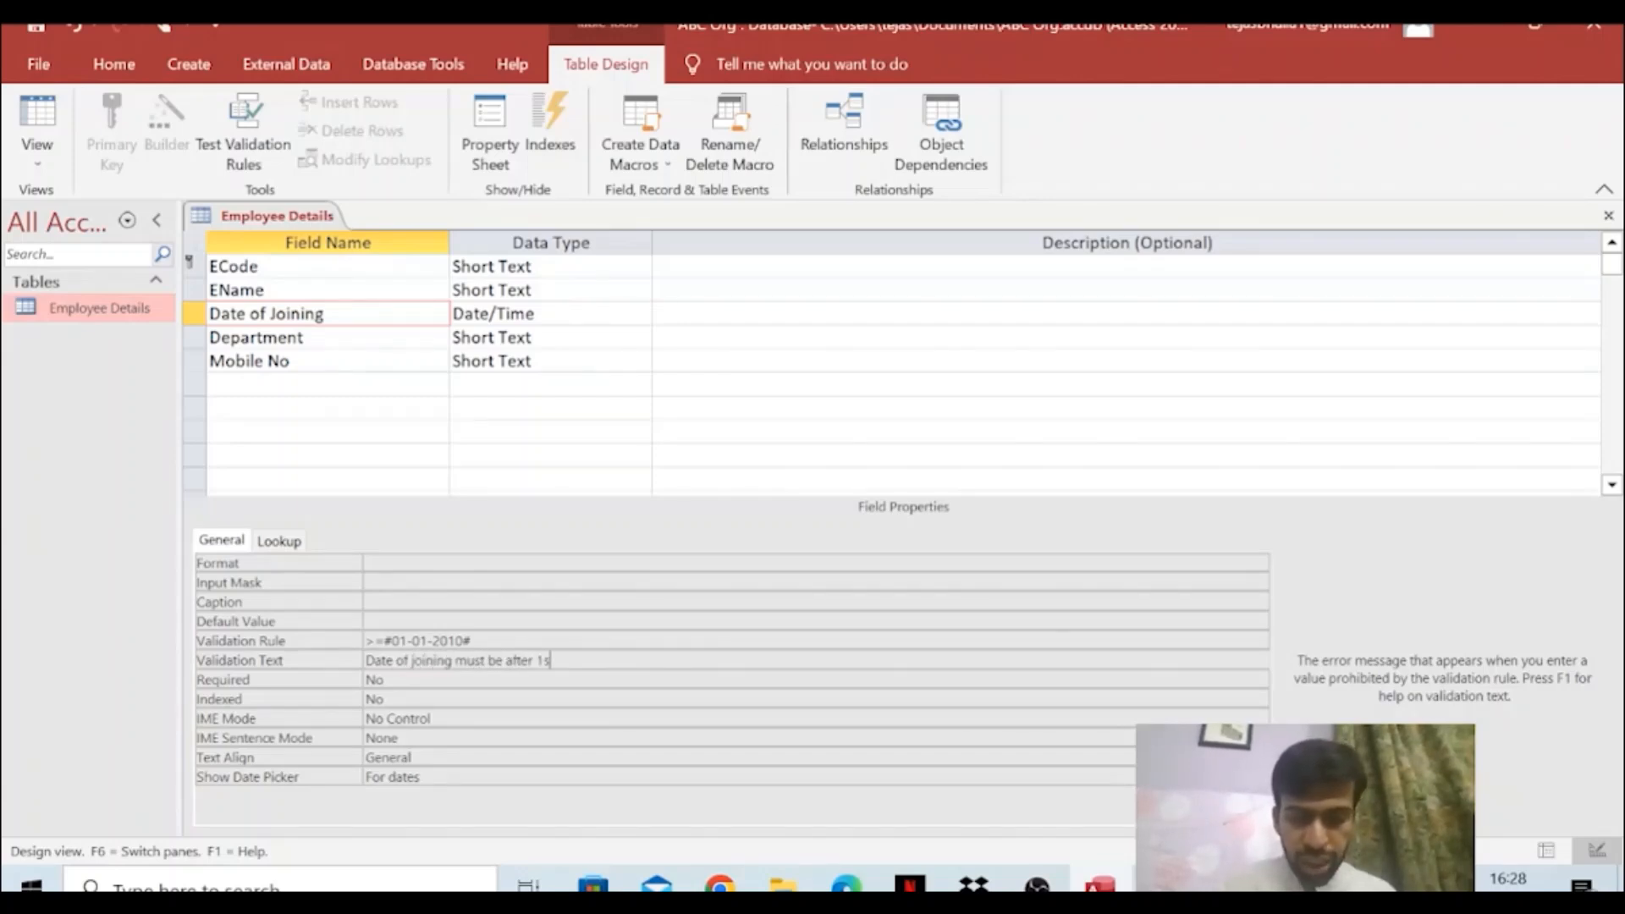
type("t Jan 2010")
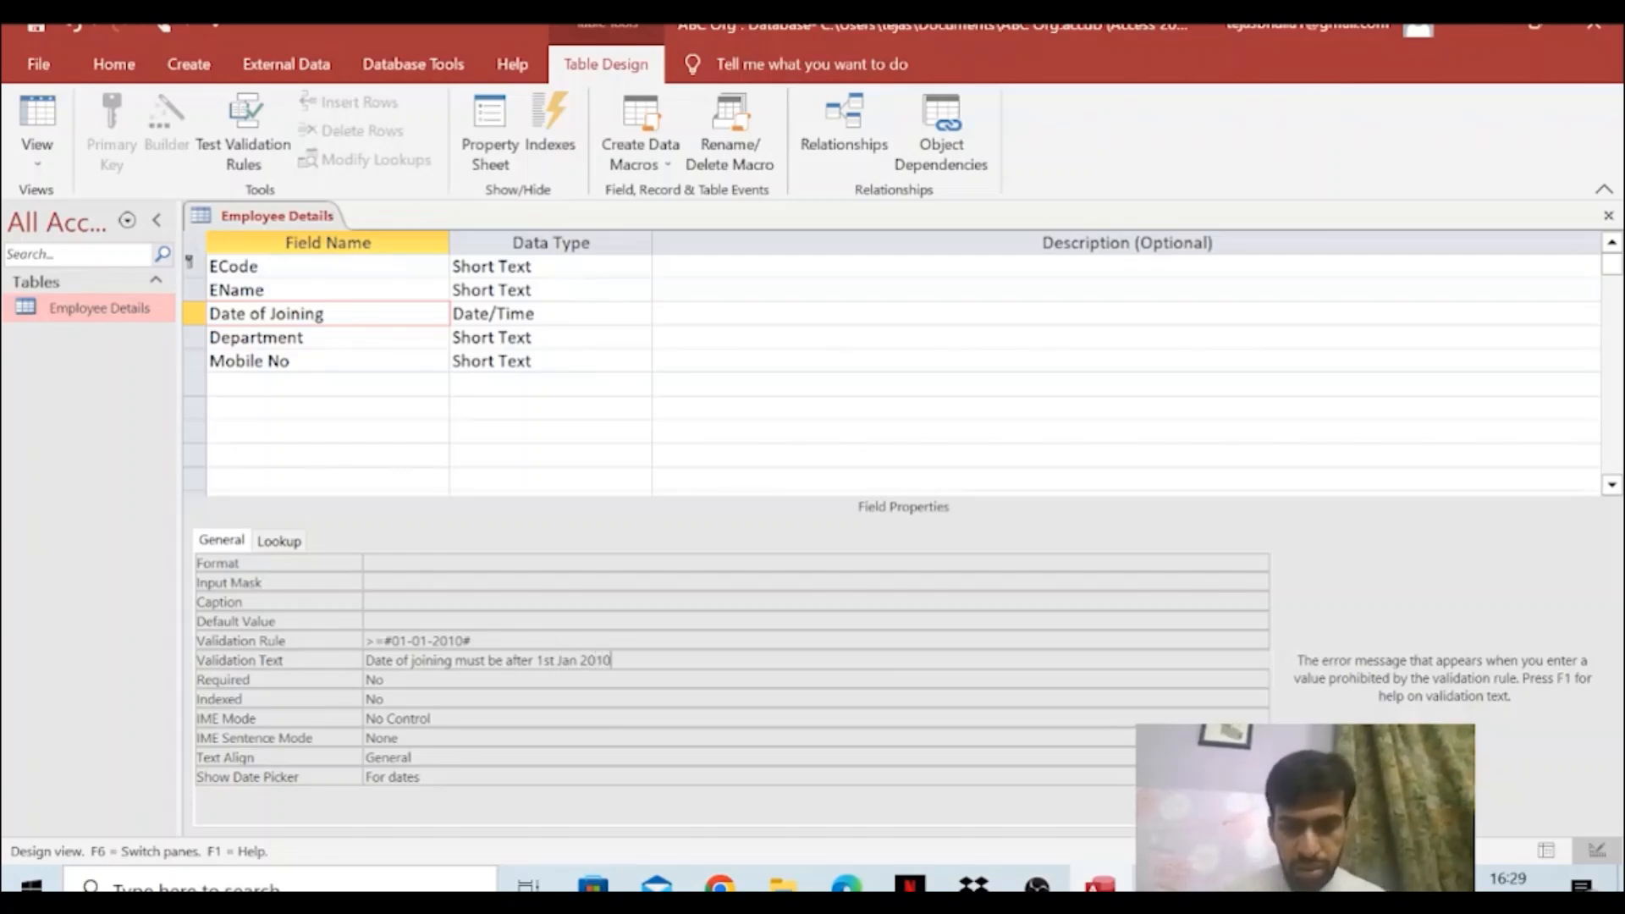
Close the Employee Details table saving its design changes, and reopen it in Datasheet View
left_click(1608, 215)
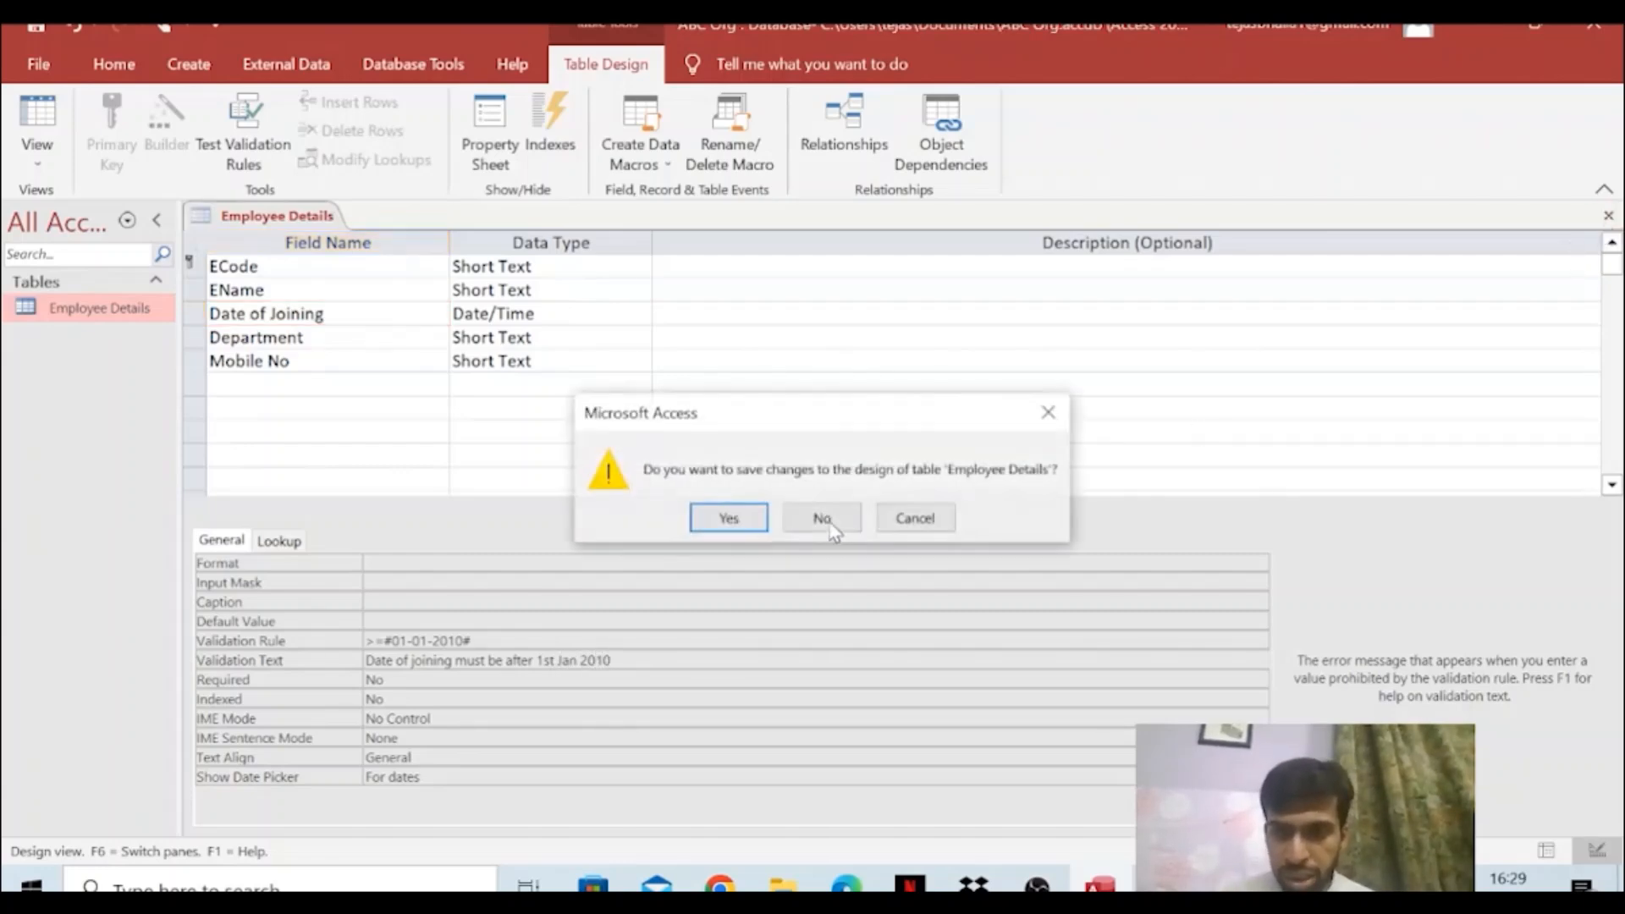
left_click(725, 527)
double_click(145, 309)
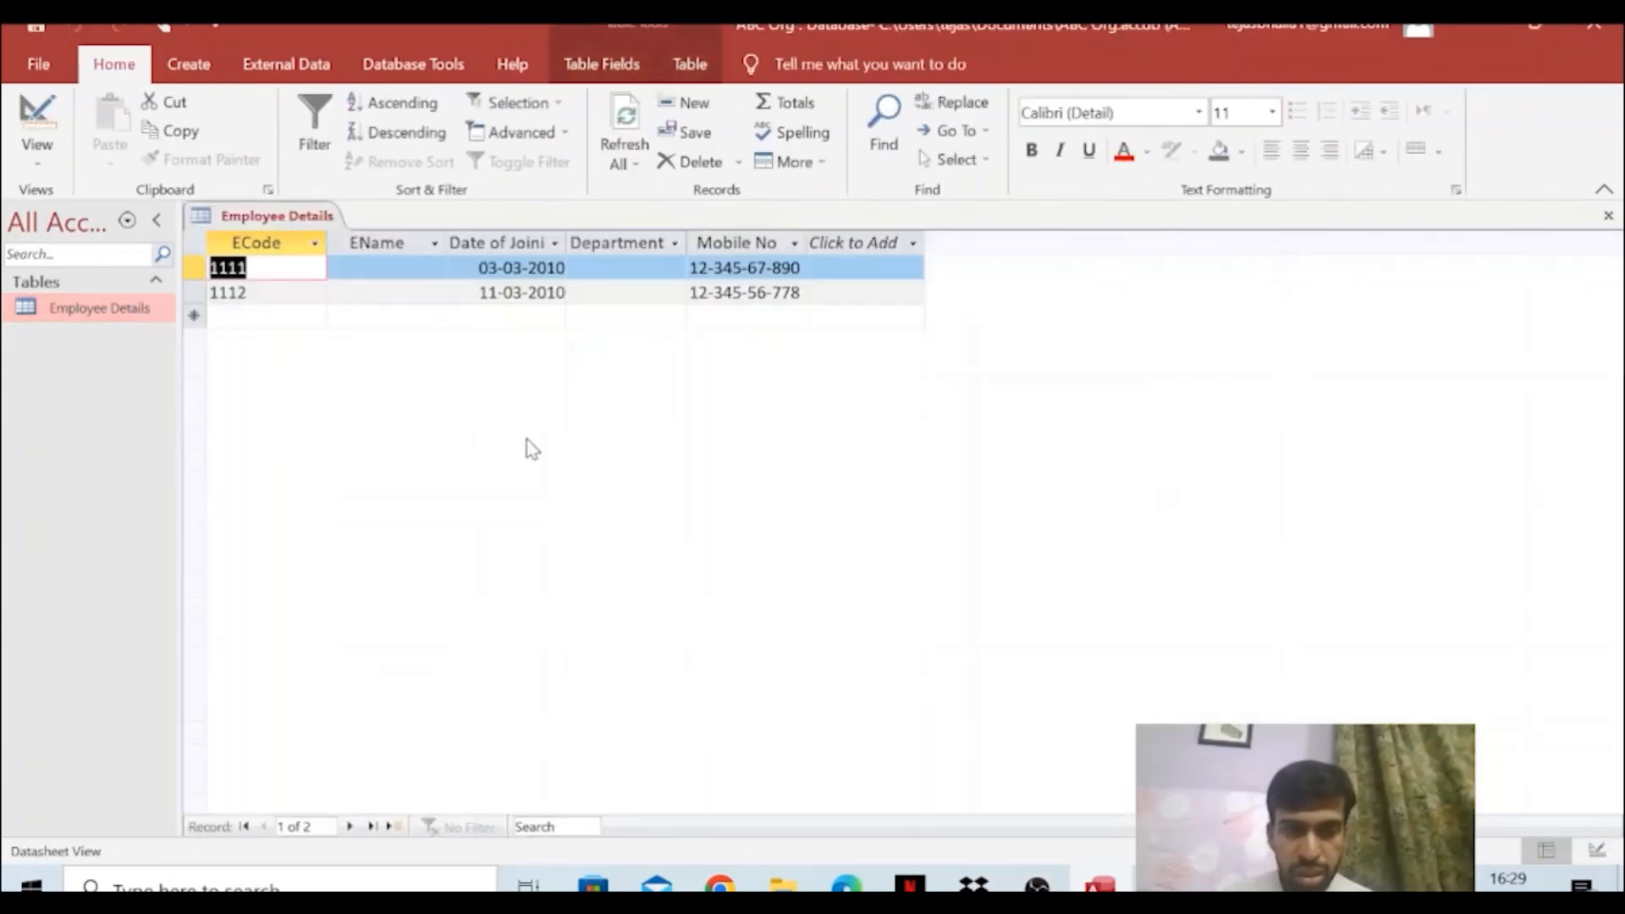
Test the custom validation text by trying to change record 1112's Date of Joining to 11-03-2009
left_click(540, 292)
key("Right")
key("Right")
key("Right")
key("BackSpace")
key("BackSpace")
type("09")
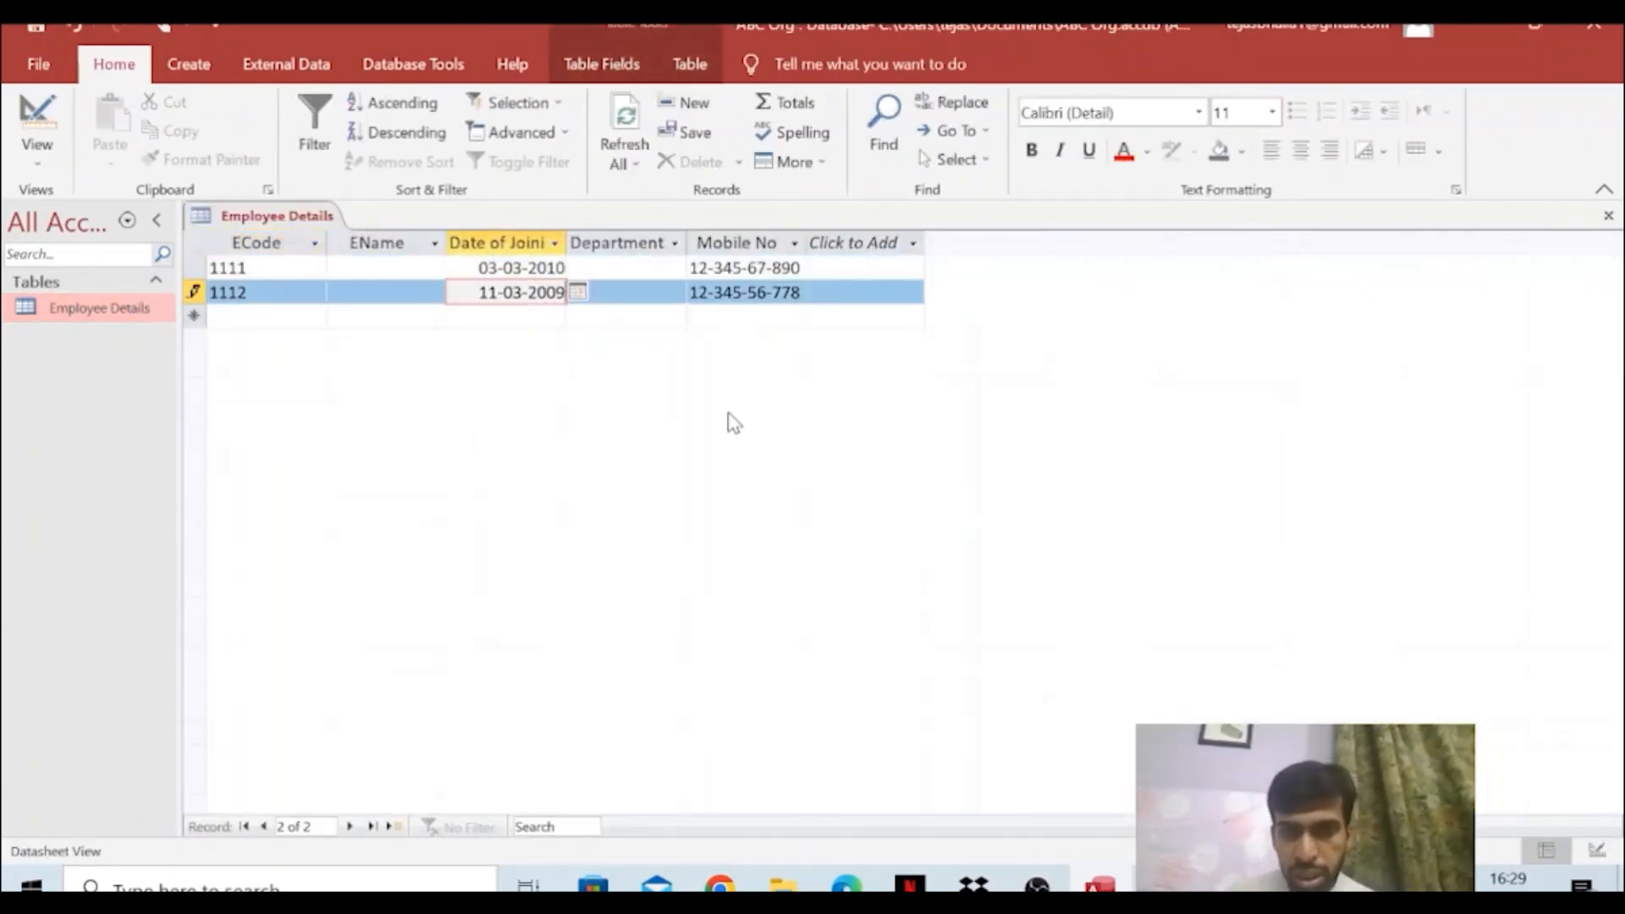
left_click(501, 269)
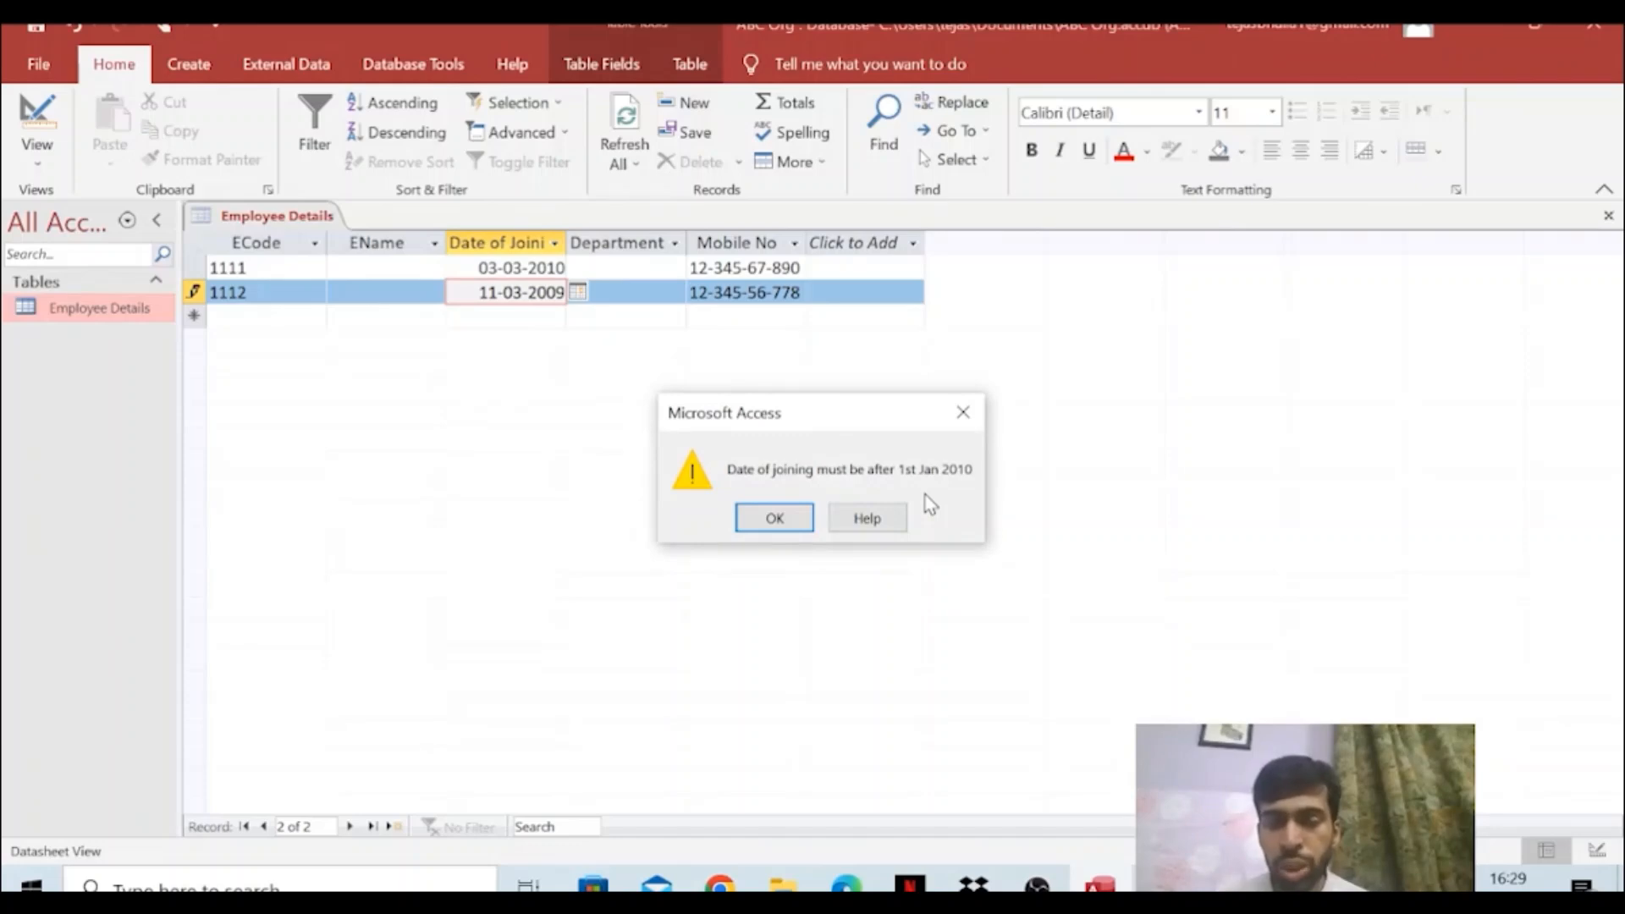
Dismiss the validation message and set record 1112's Date of Joining back to 11-03-2010
left_click(774, 518)
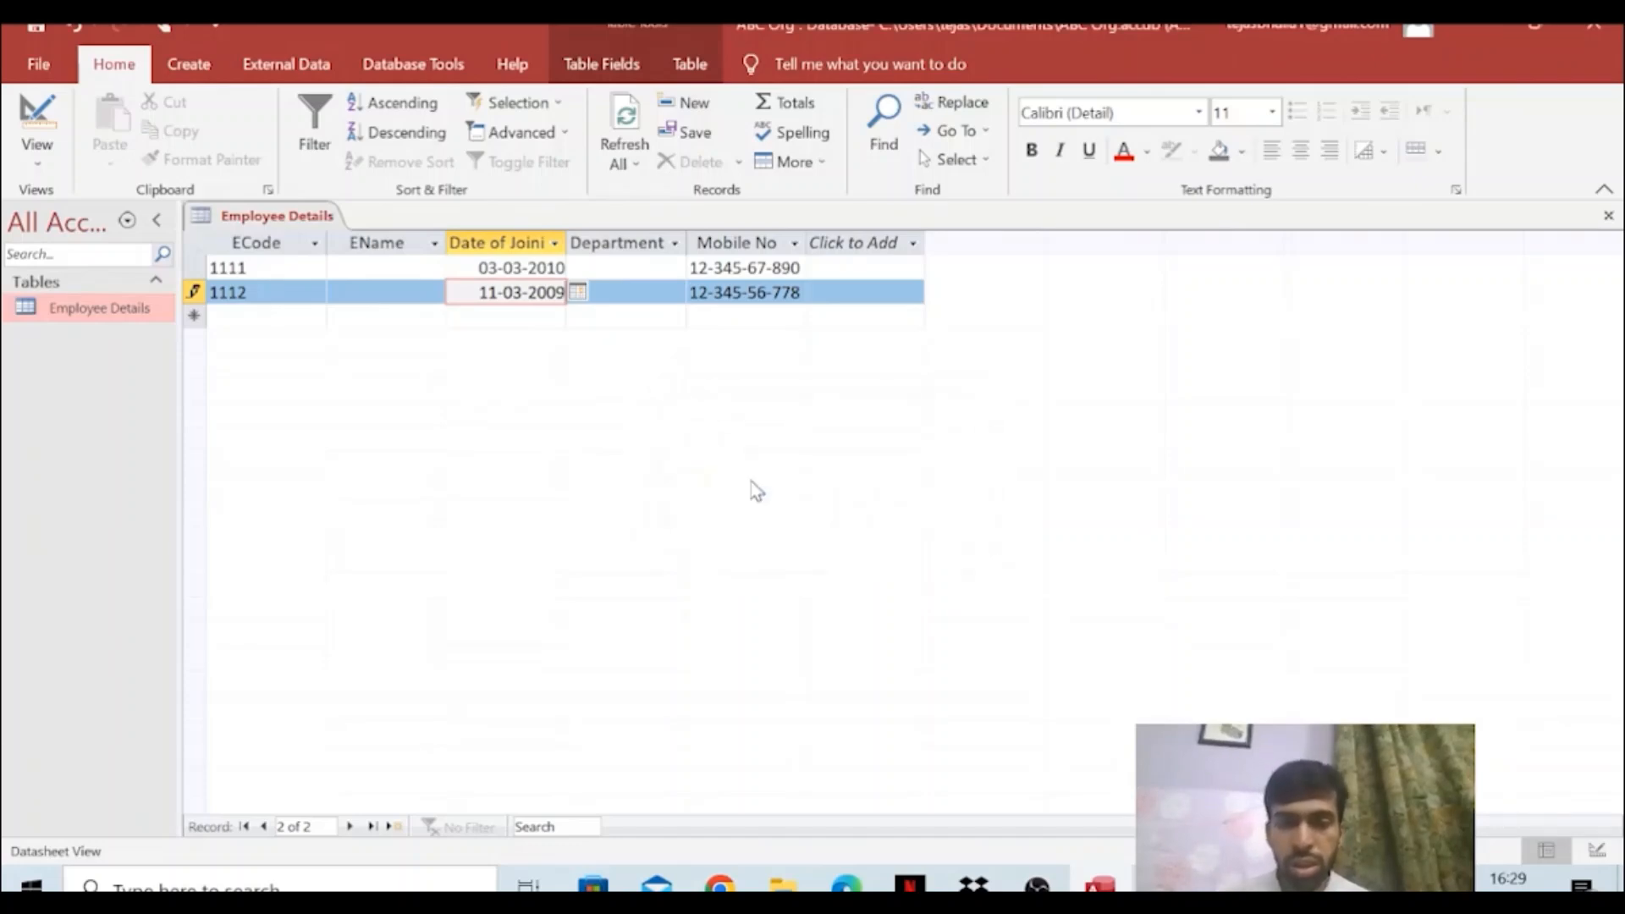
key("BackSpace")
key("BackSpace")
type("10")
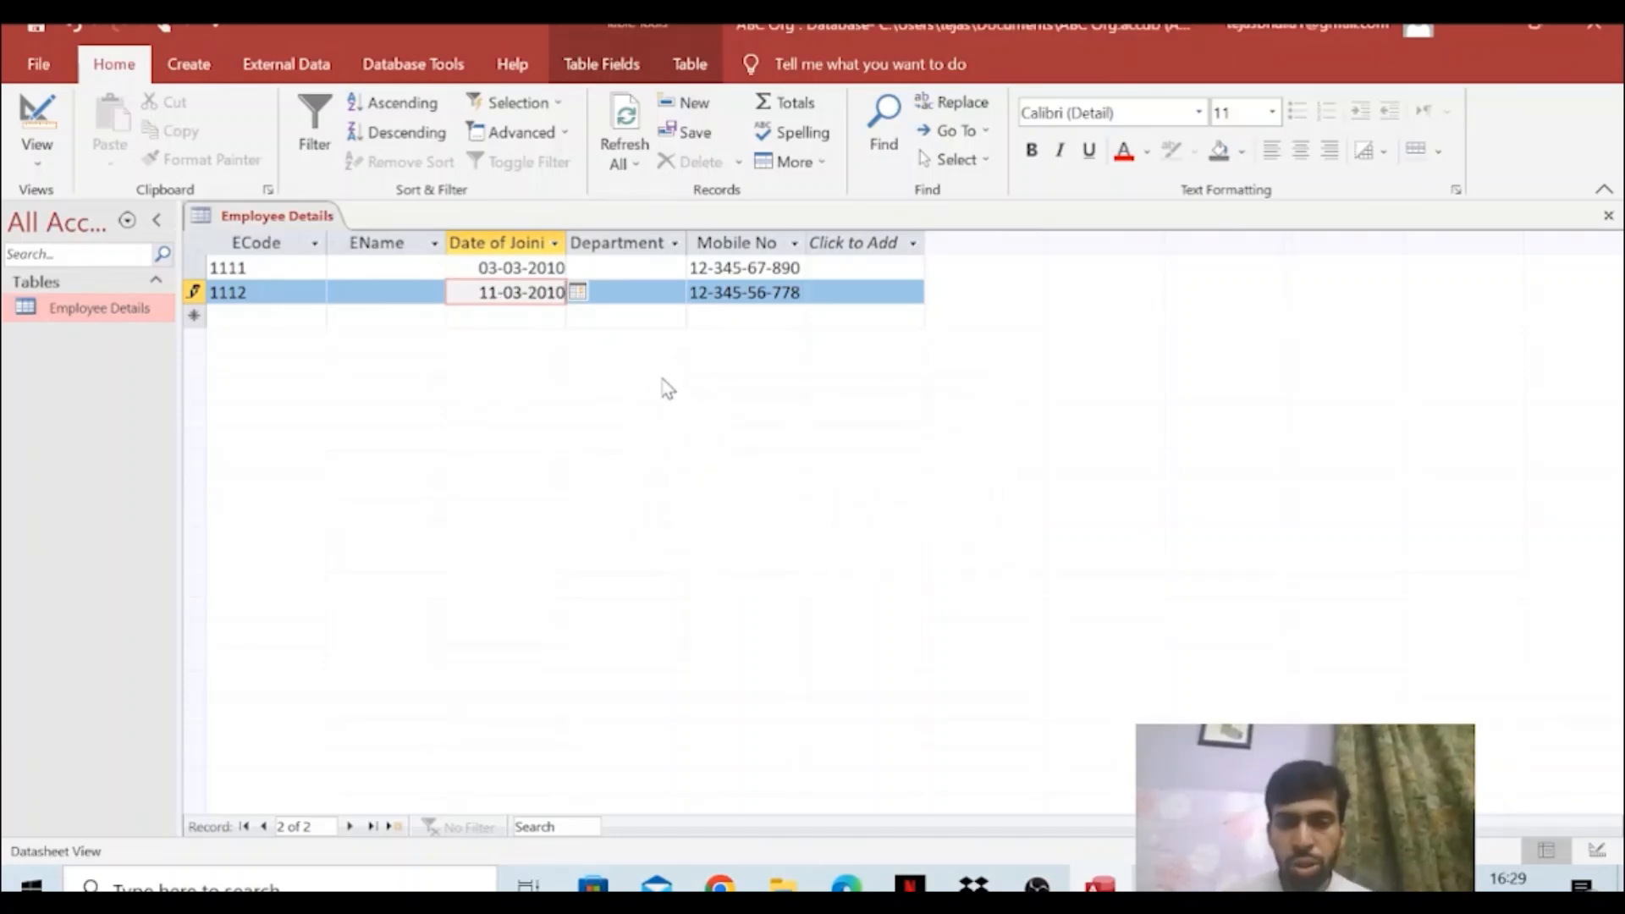
Enter ABC as the EName of record 1111 and XYZ as the EName of record 1112
left_click(631, 269)
left_click(385, 268)
type("ABC")
key("Down")
type("XYZ")
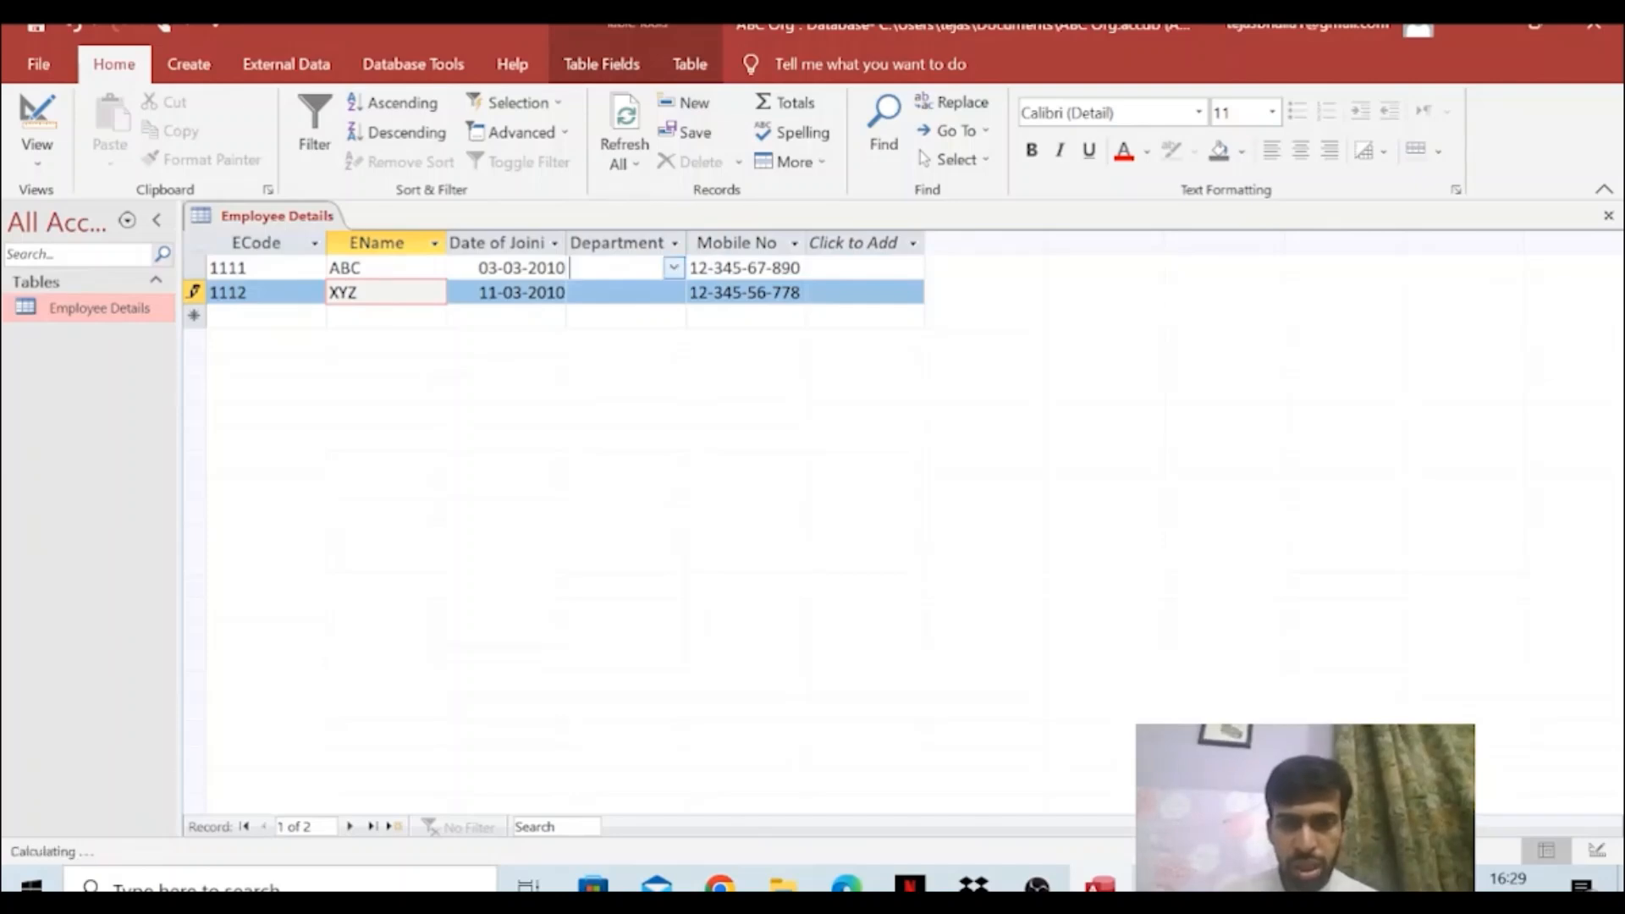
Choose Finance as the Department of record 1111 and Marketing as the Department of record 1112
left_click(669, 269)
left_click(676, 269)
left_click(678, 291)
left_click(675, 293)
left_click(675, 293)
left_click(673, 292)
left_click(669, 338)
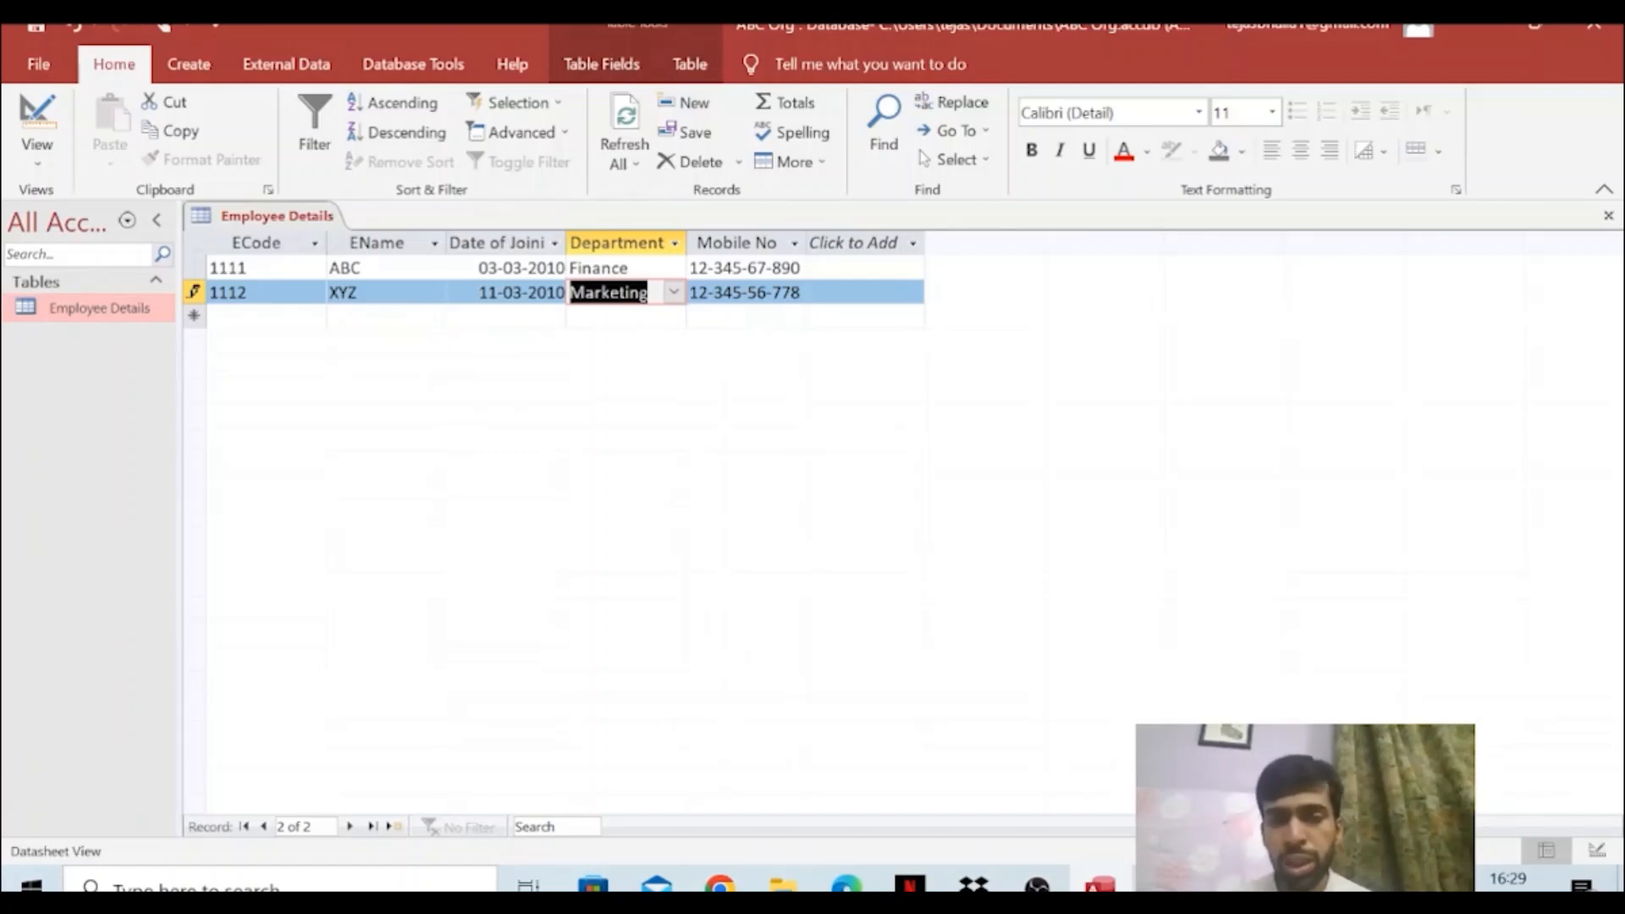
Close the Employee Details table and create a new blank table
left_click(1608, 215)
left_click(188, 64)
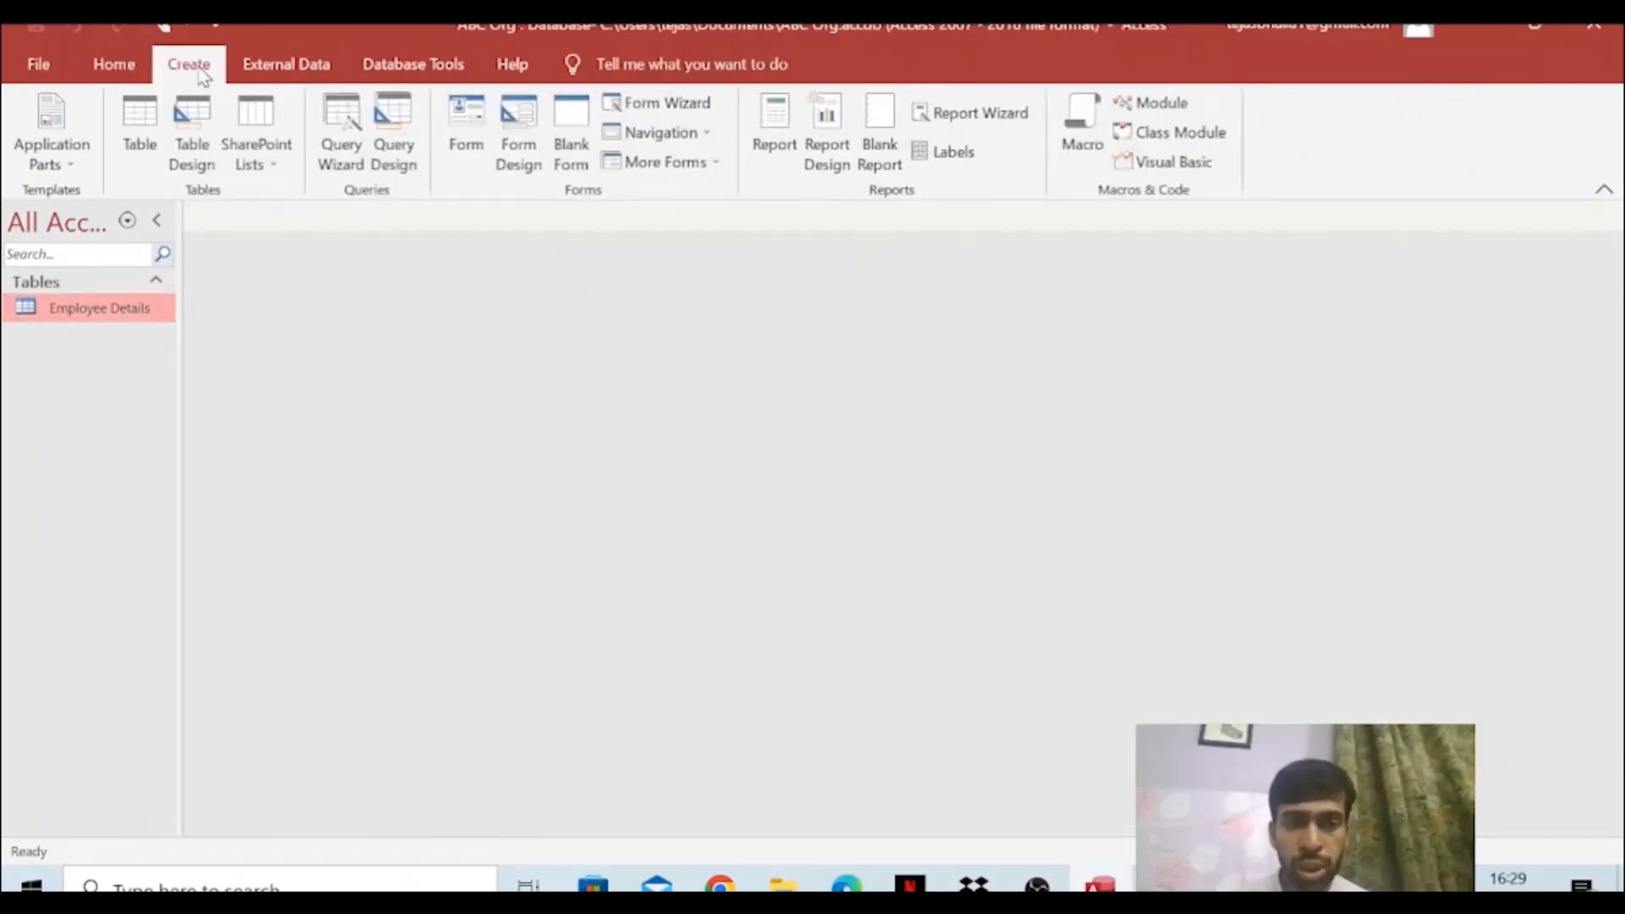
left_click(135, 122)
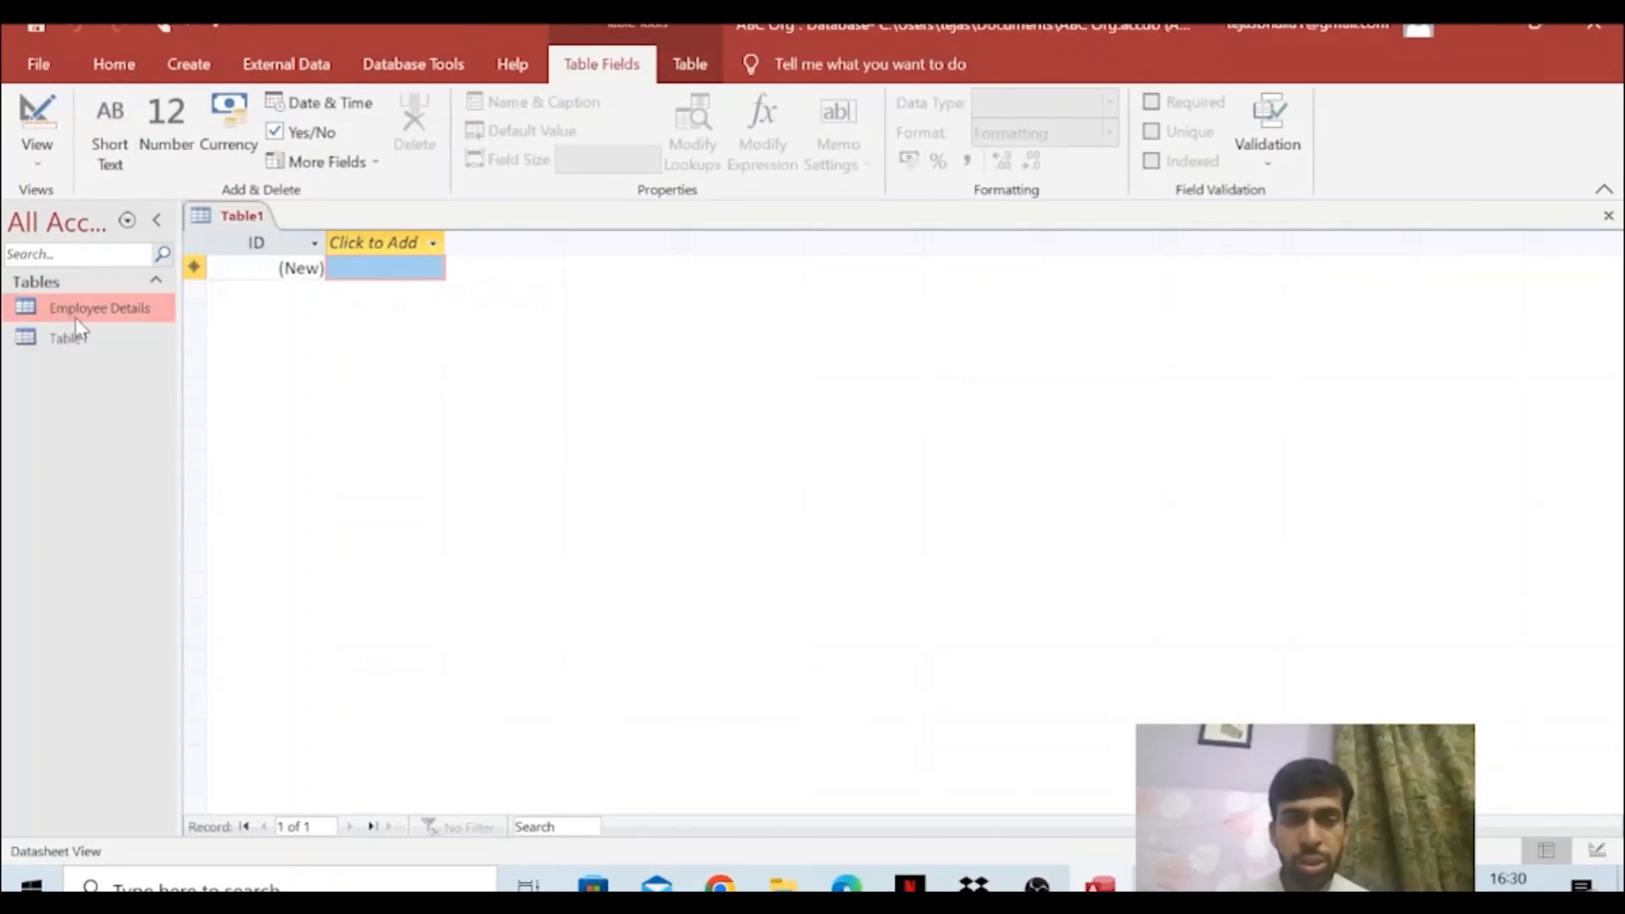
Switch the new table to Design View, saving it with the name Salary Details
left_click(93, 343)
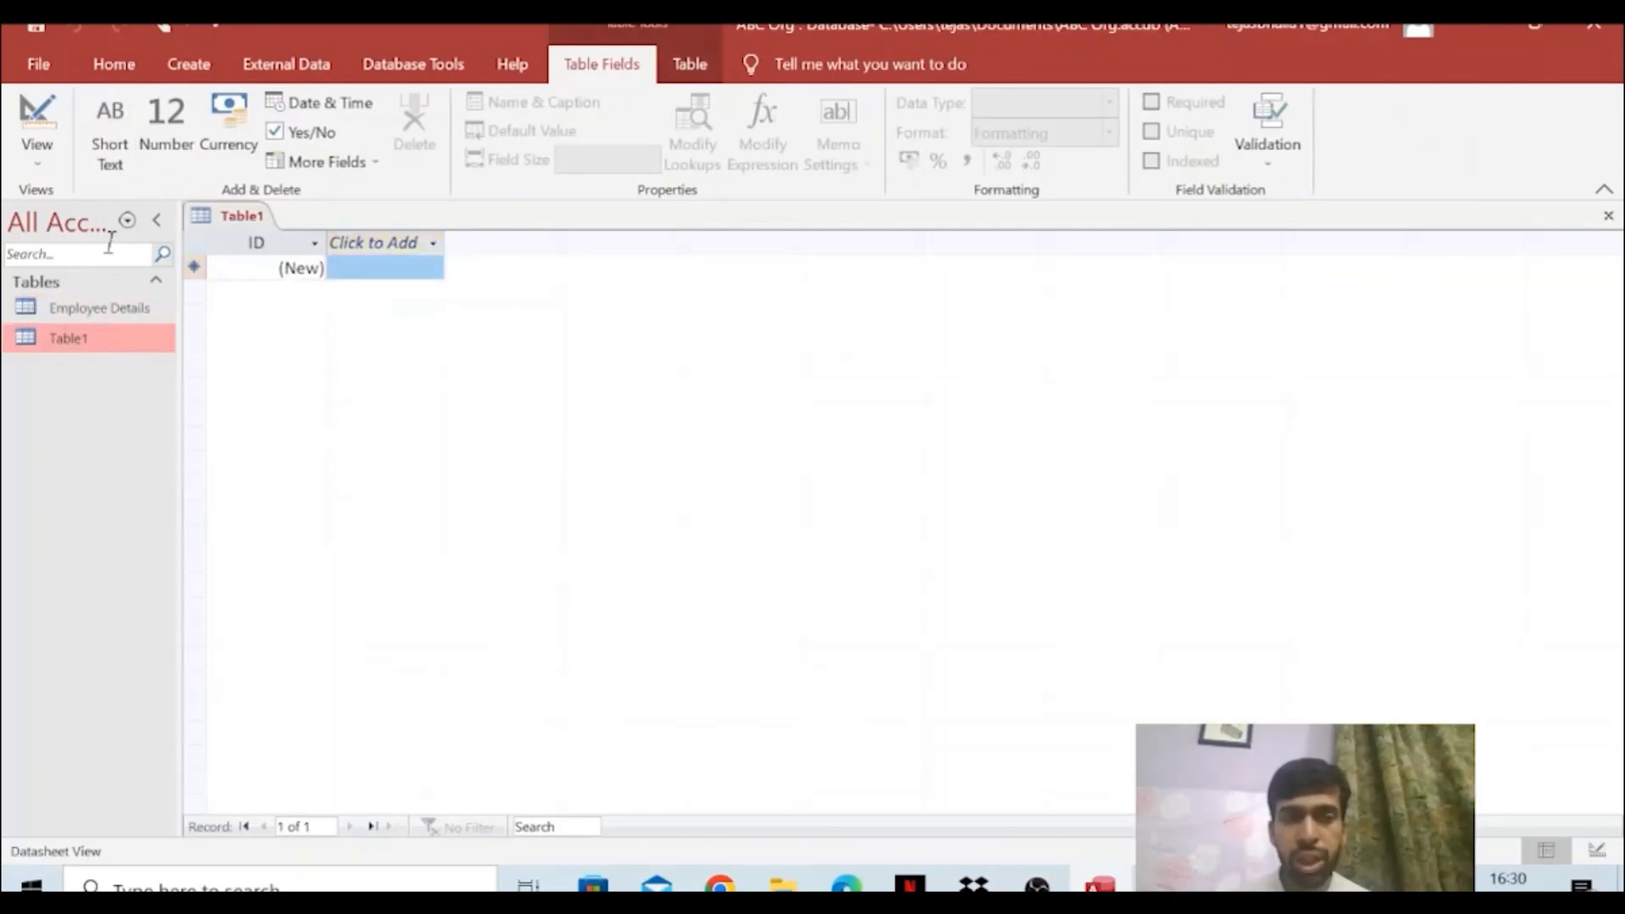
left_click(37, 163)
left_click(100, 262)
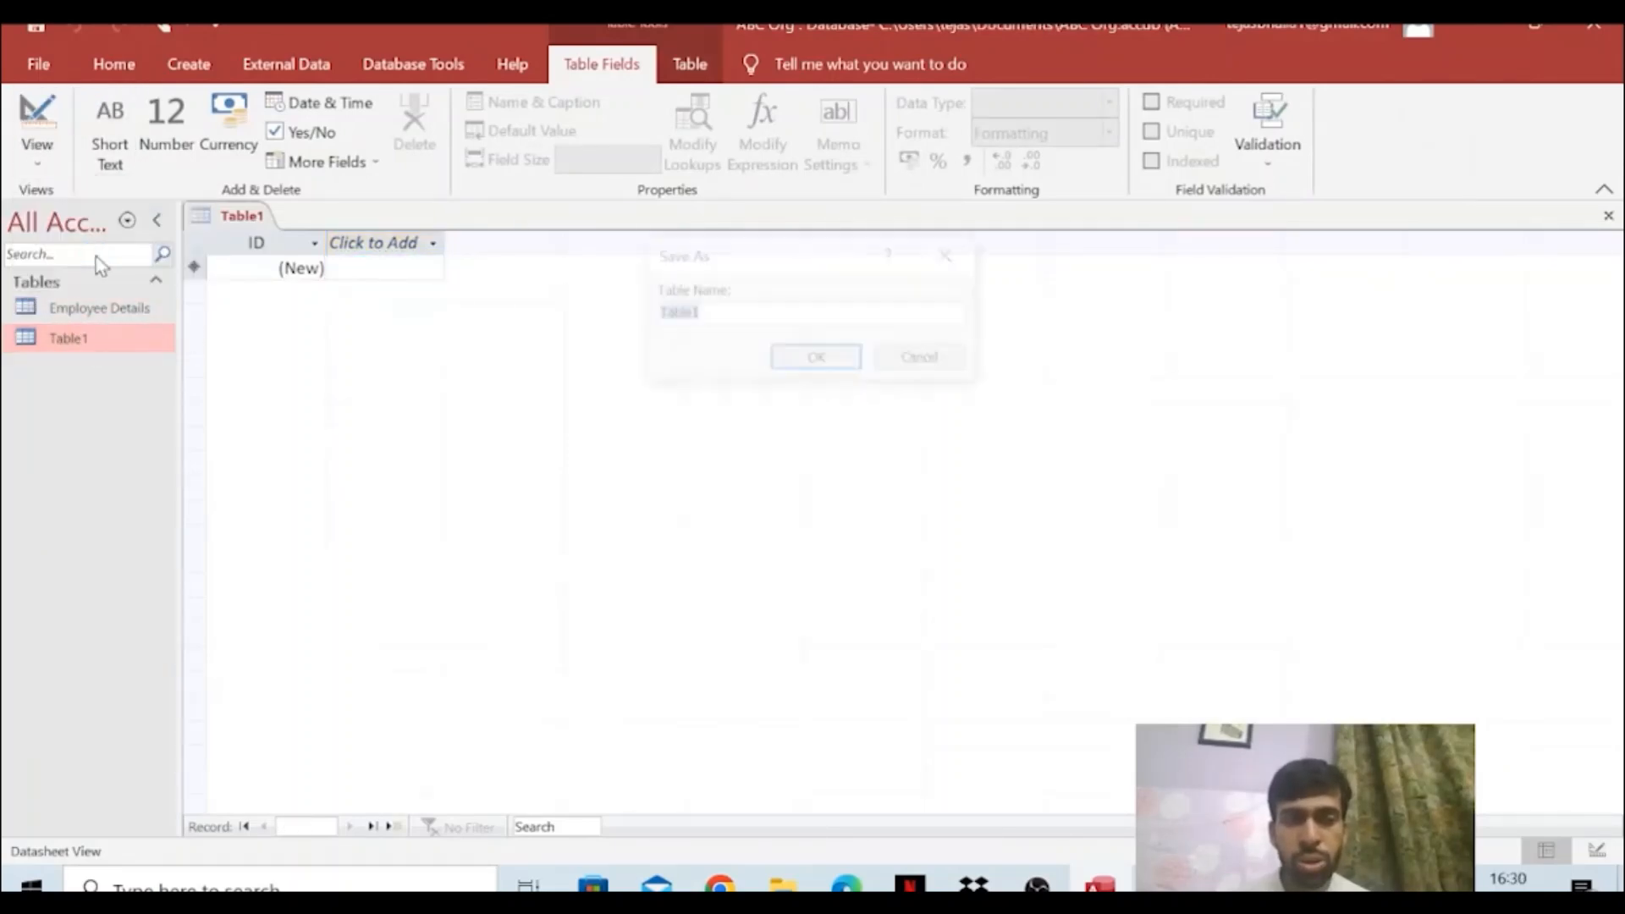
key("BackSpace")
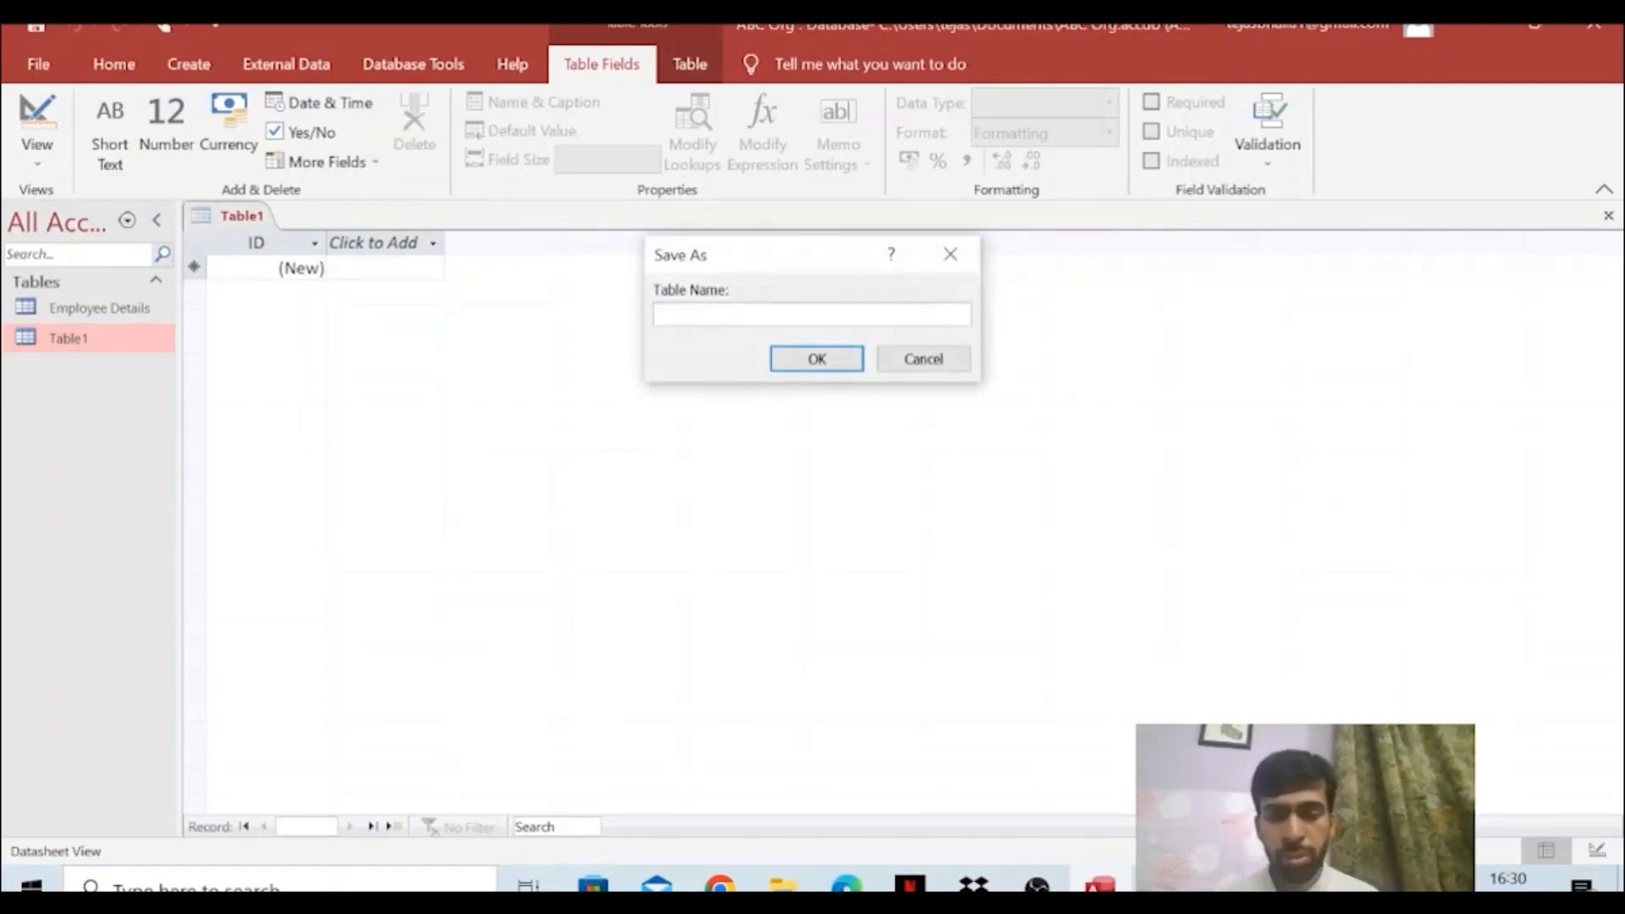
type("Salary")
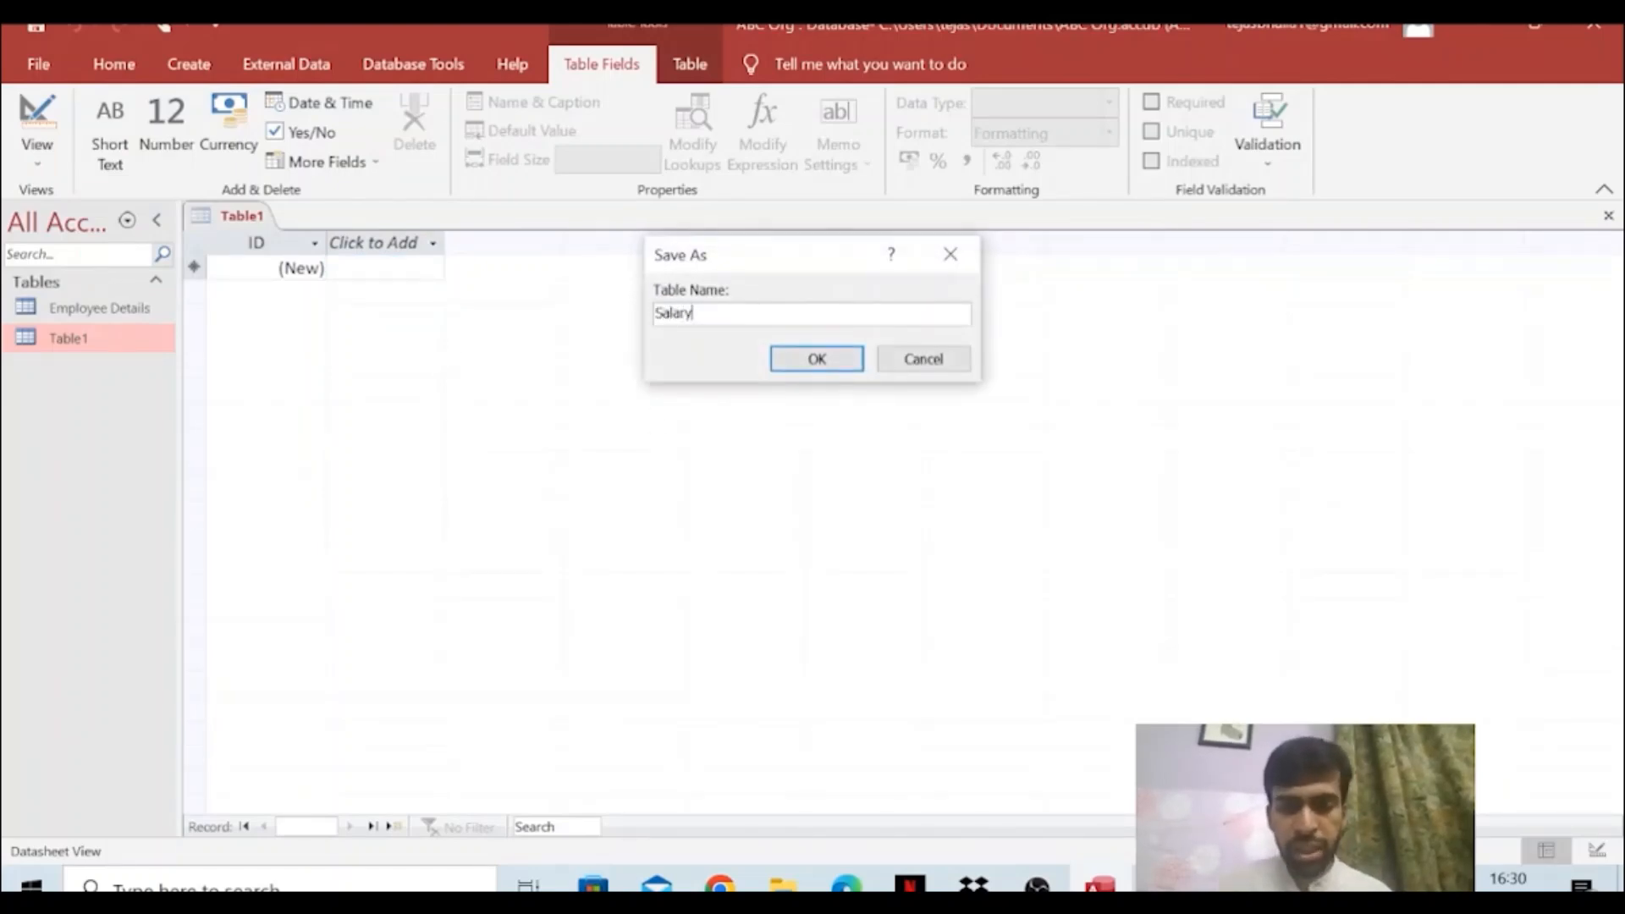
type(" Details")
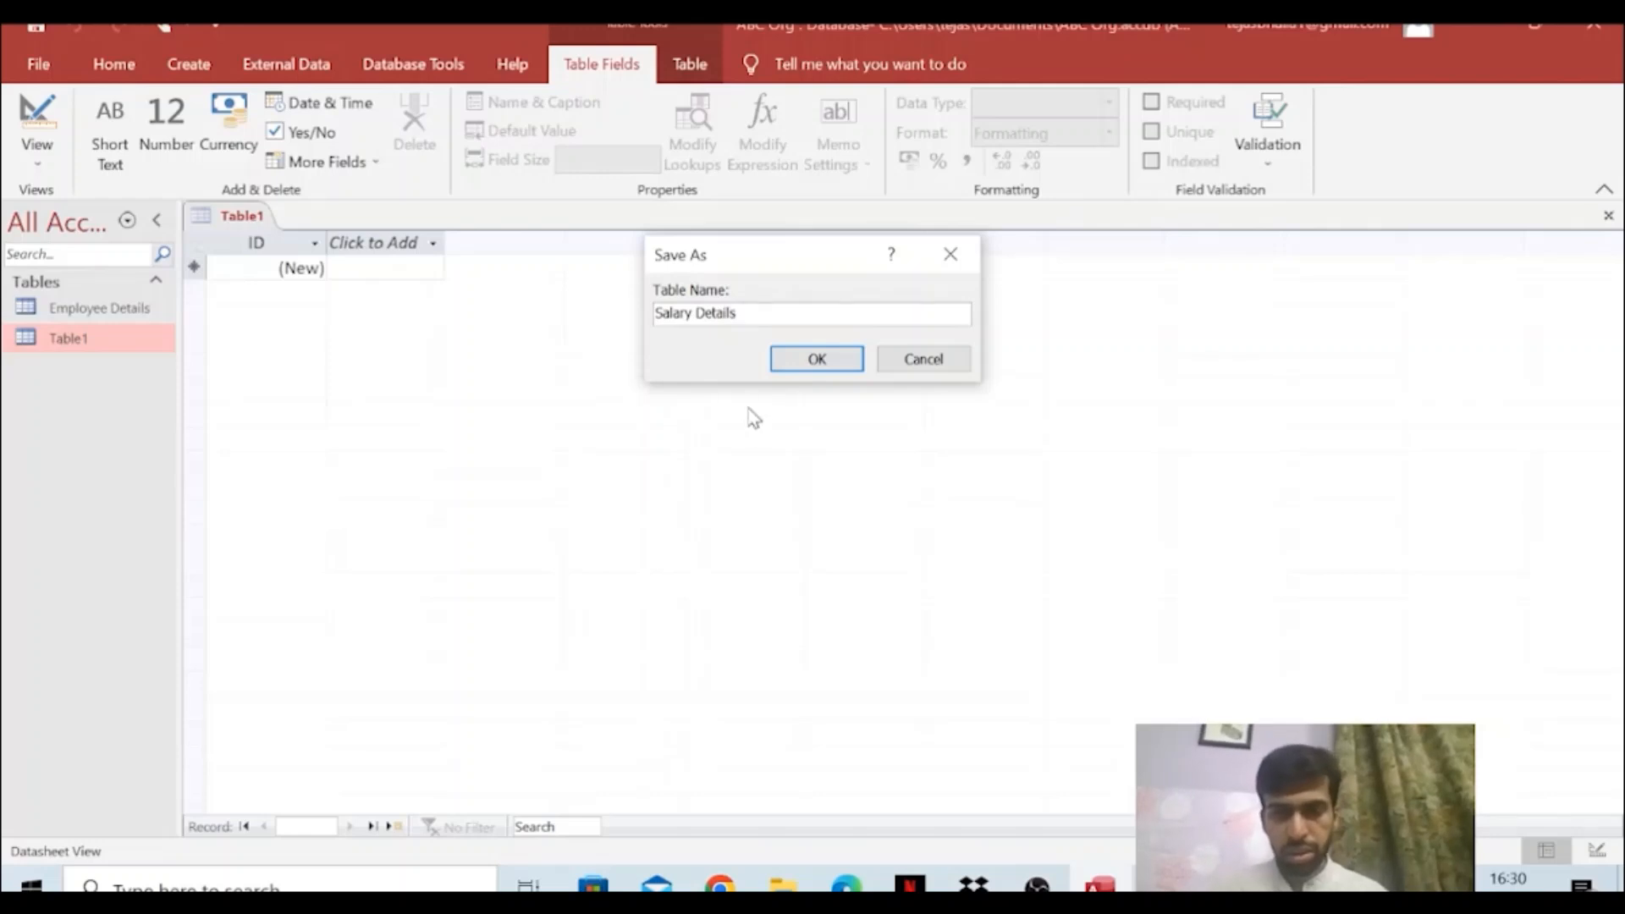
left_click(804, 361)
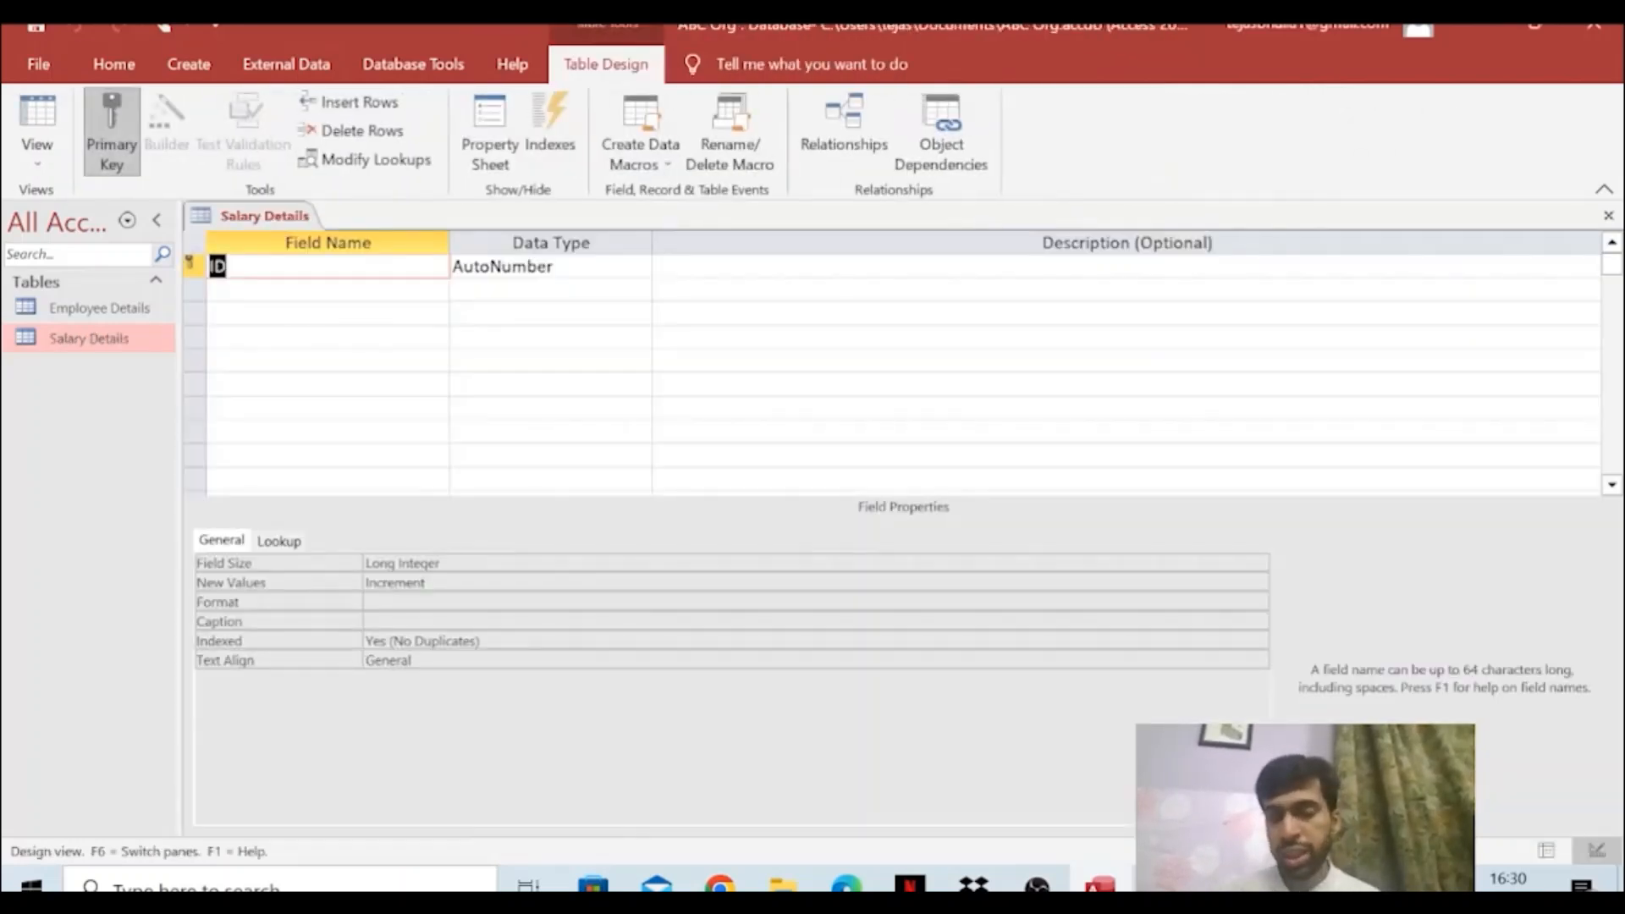
Delete the default AutoNumber ID field from Salary Details, including its primary key
key("BackSpace")
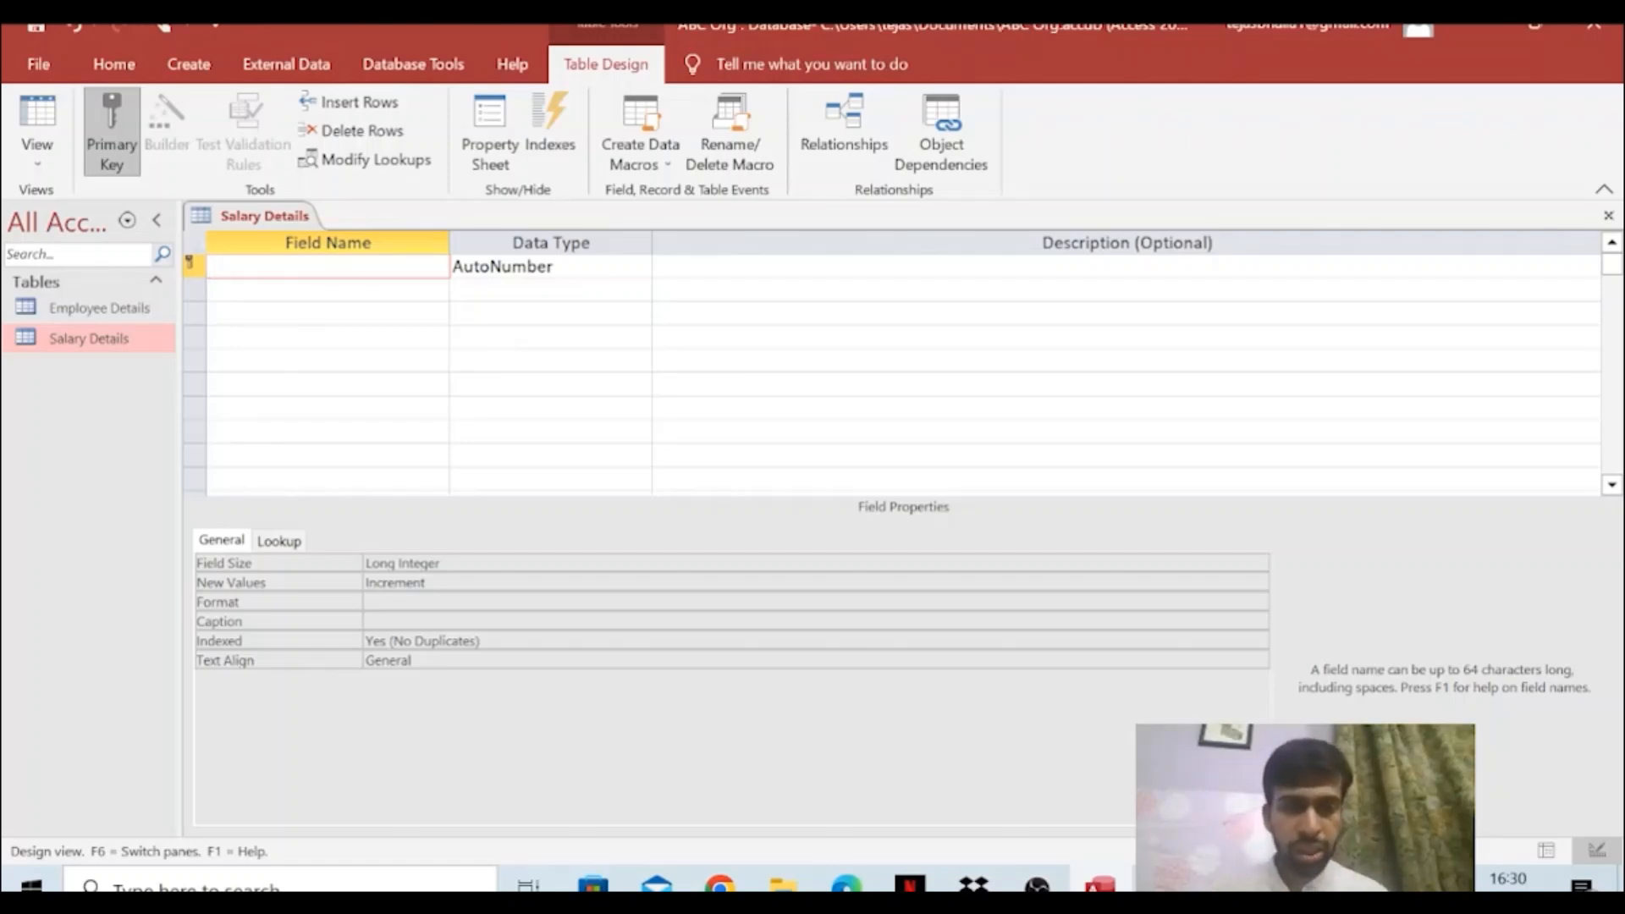
left_click(228, 290)
left_click(203, 274)
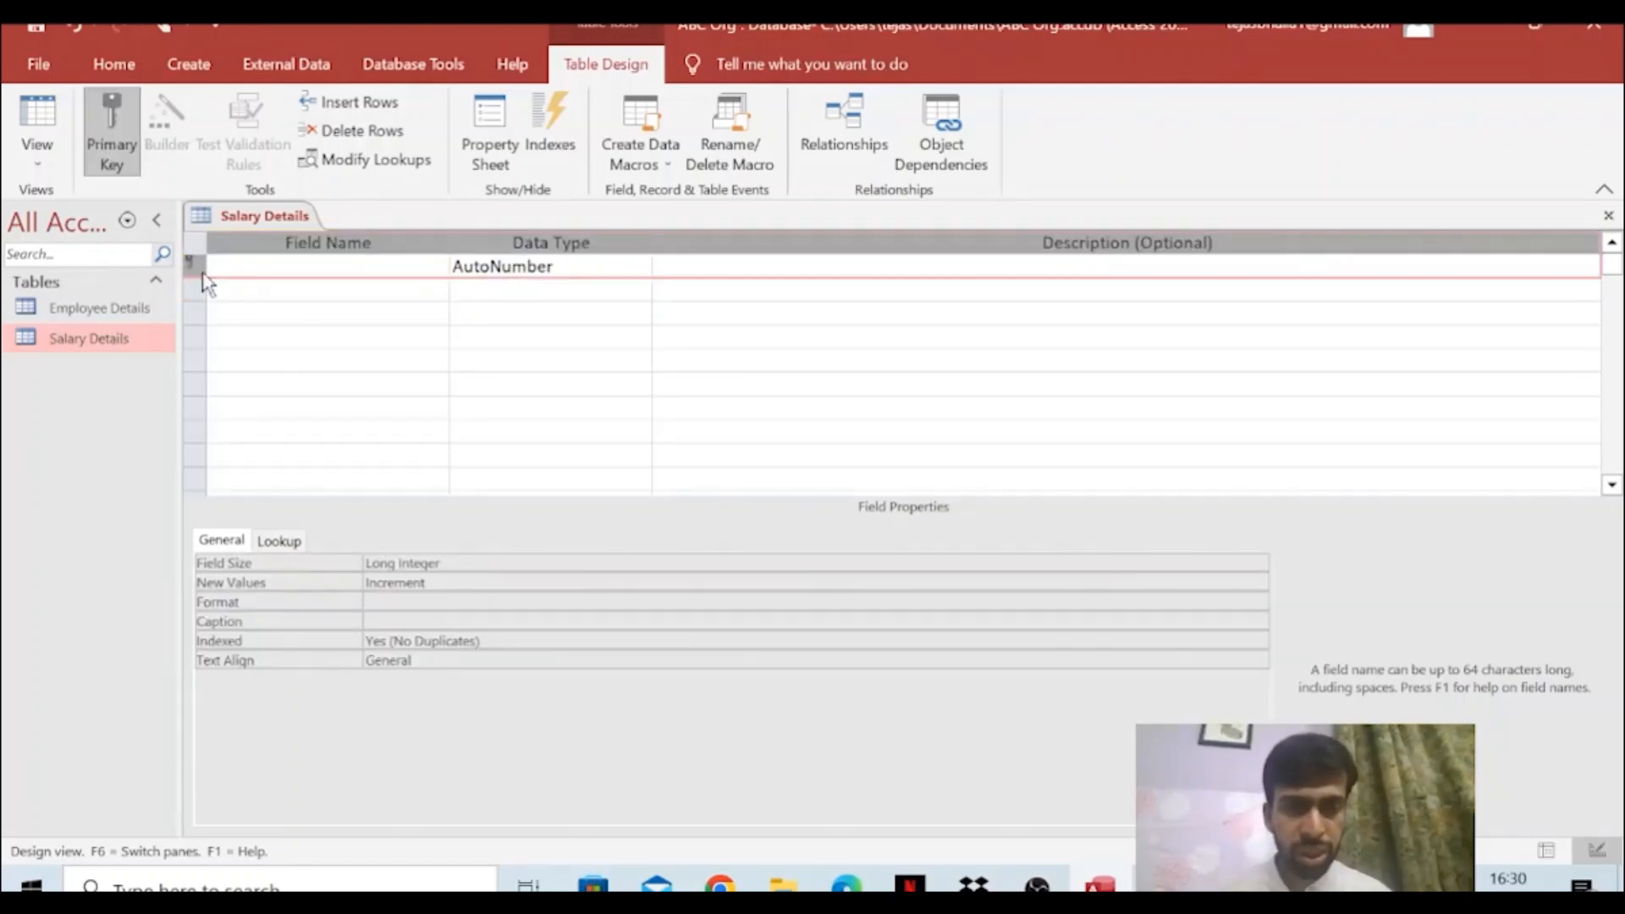
right_click(203, 279)
left_click(110, 442)
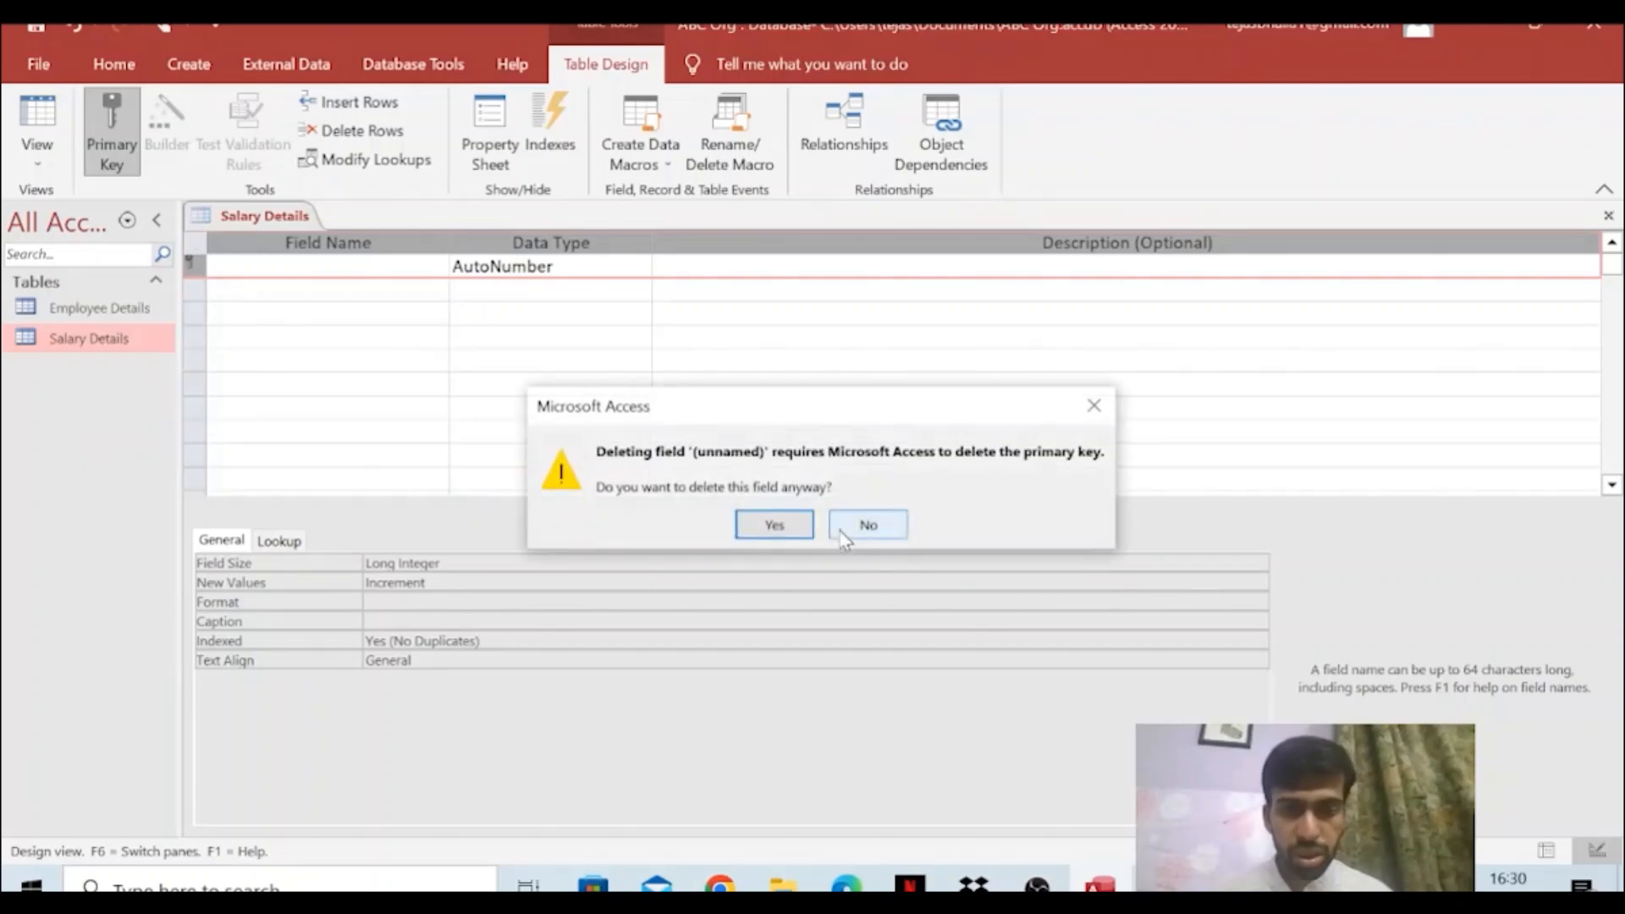
left_click(795, 526)
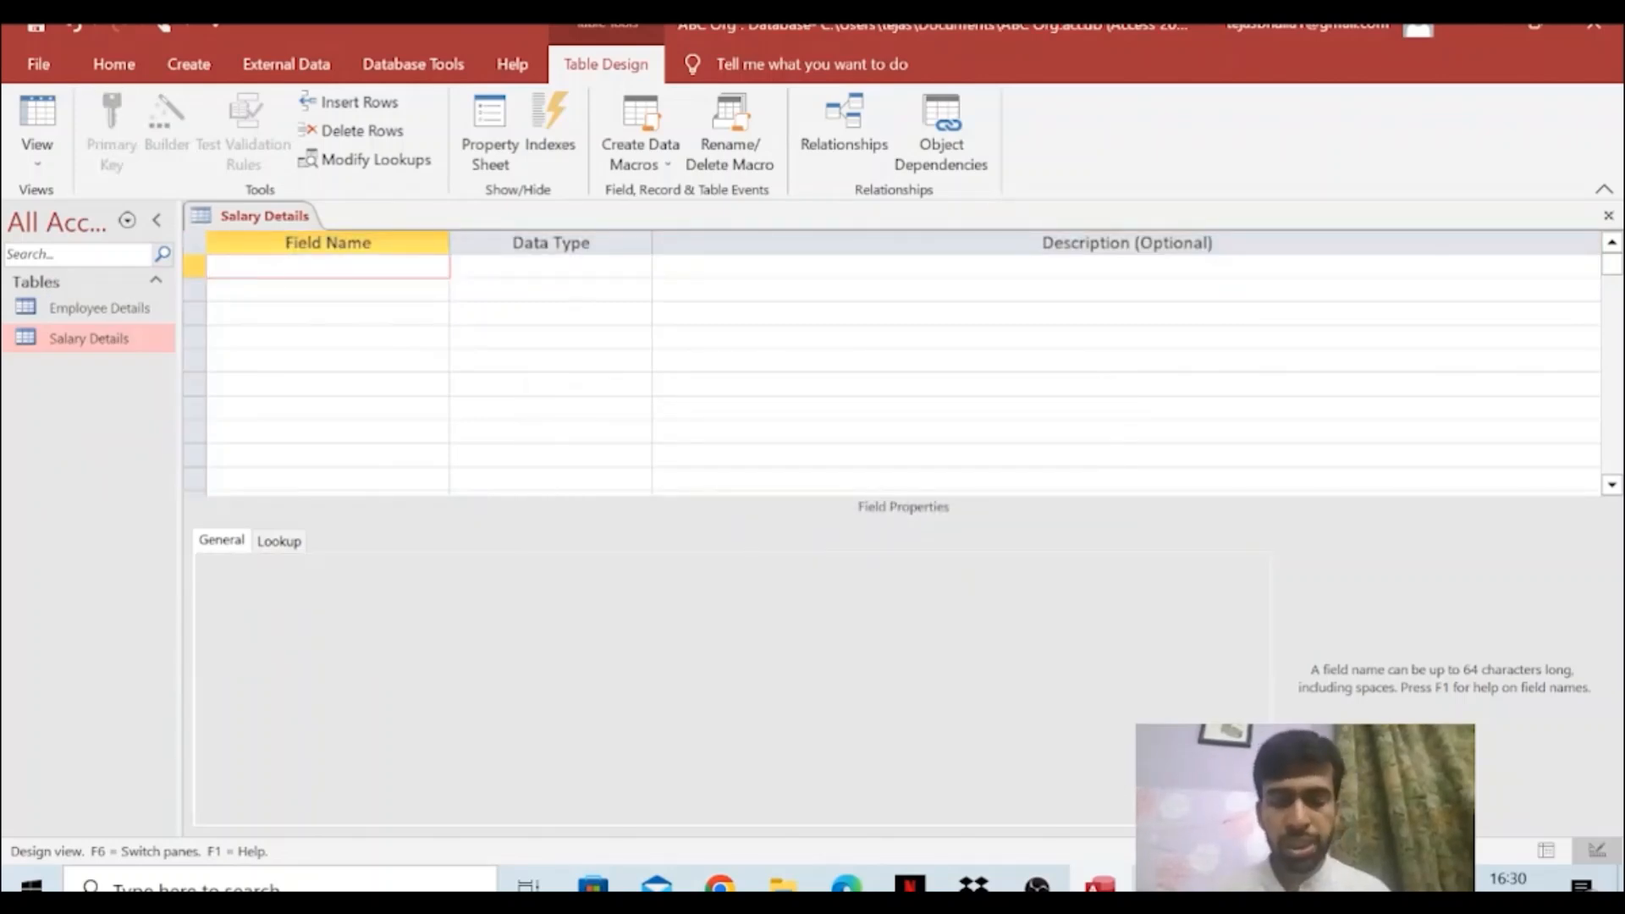
Add a first field named Ecode with the Short Text data type to the Salary Details table
type("E")
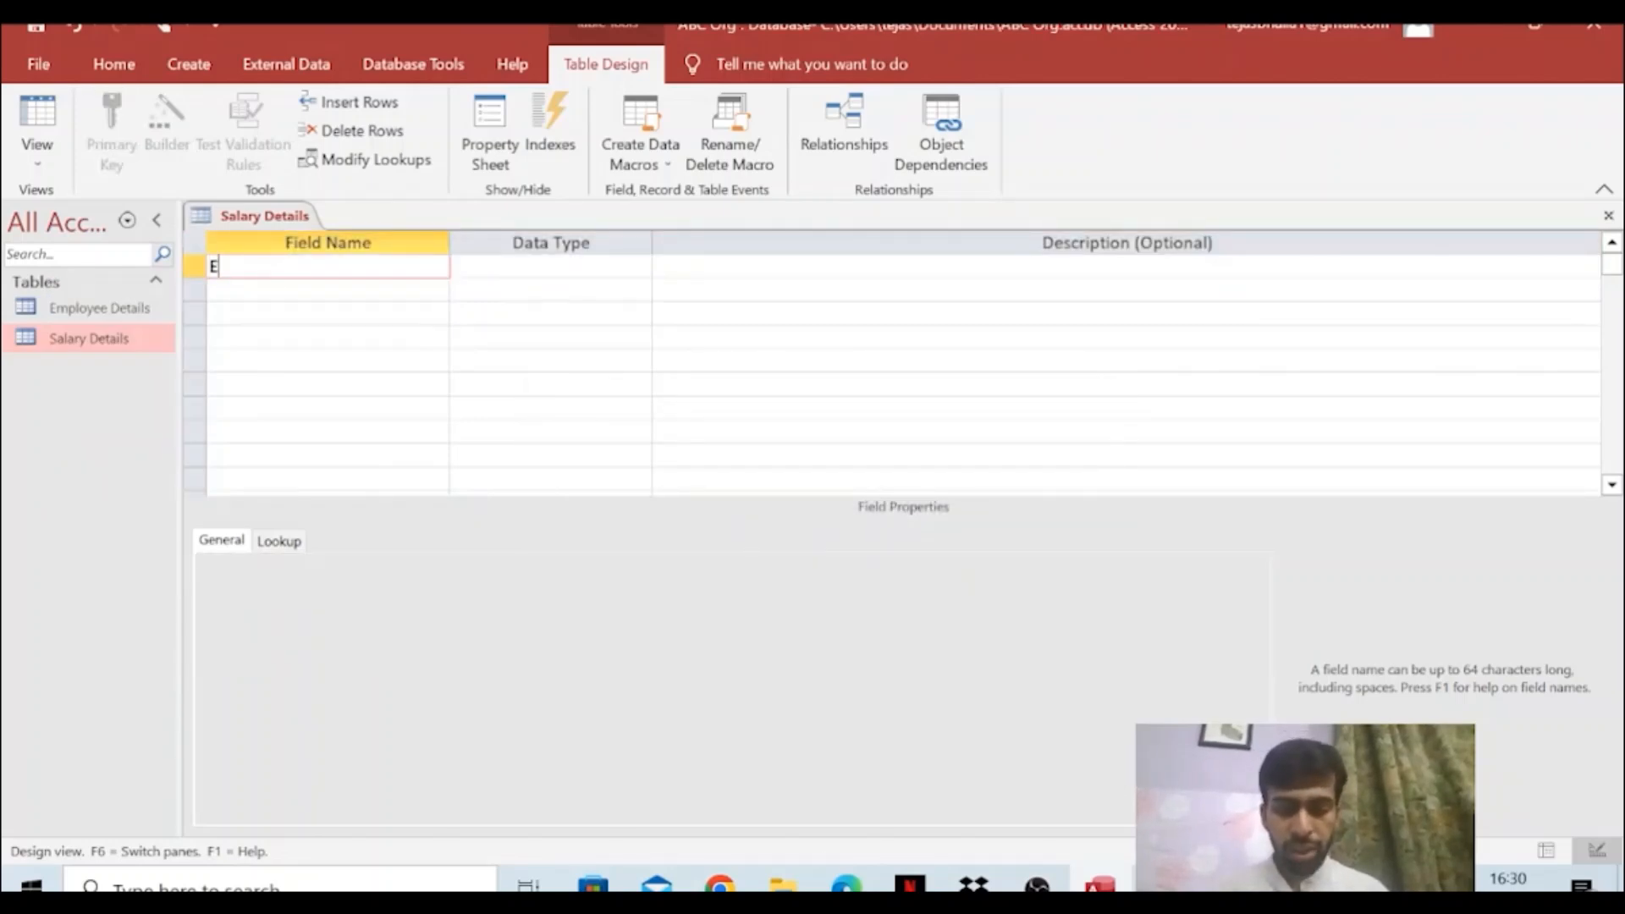
type("mp Code")
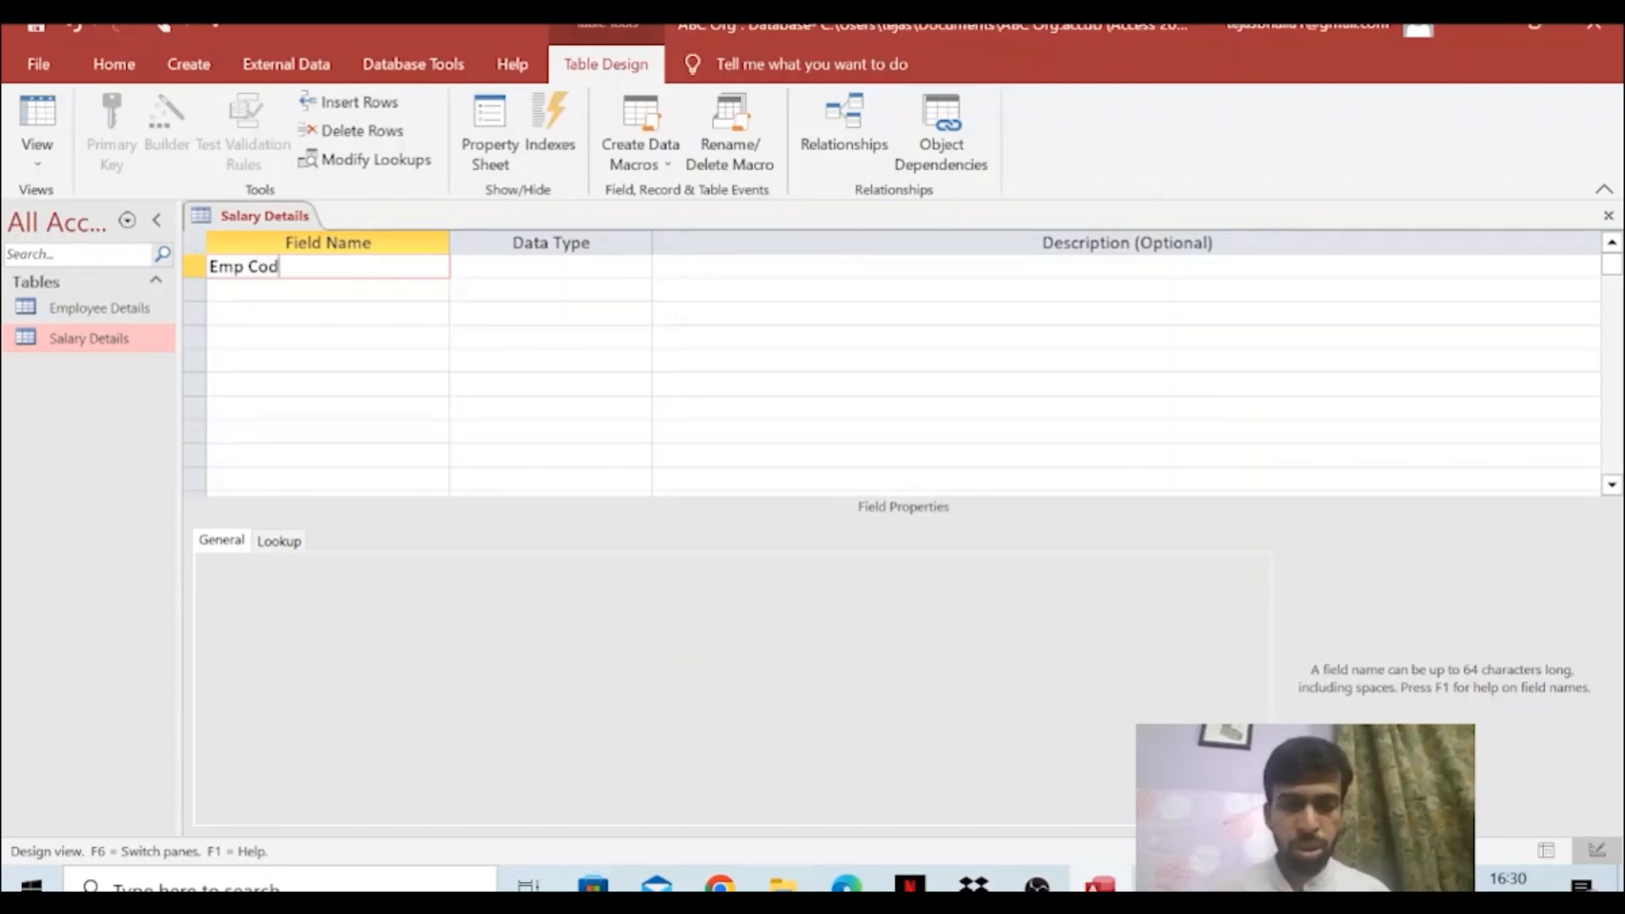
key("BackSpace")
key("BackSpace")
key("BackSpace")
key("BackSpace")
key("BackSpace")
key("BackSpace")
key("BackSpace")
type("code")
key("Down")
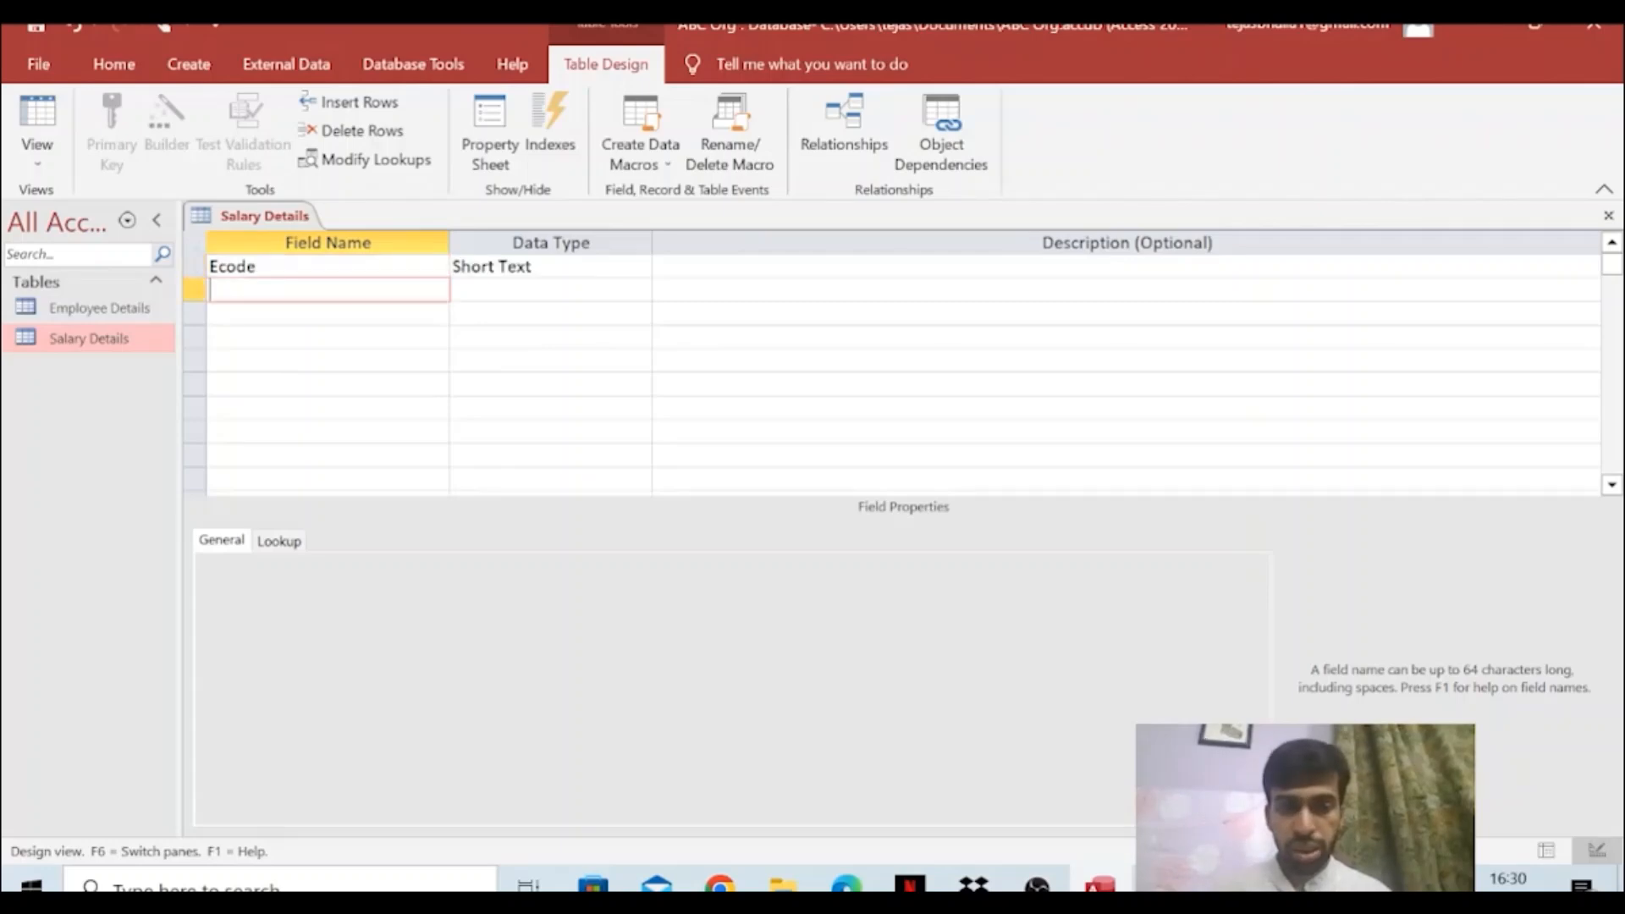
Set the Field Size of the Ecode field to 4
left_click(636, 267)
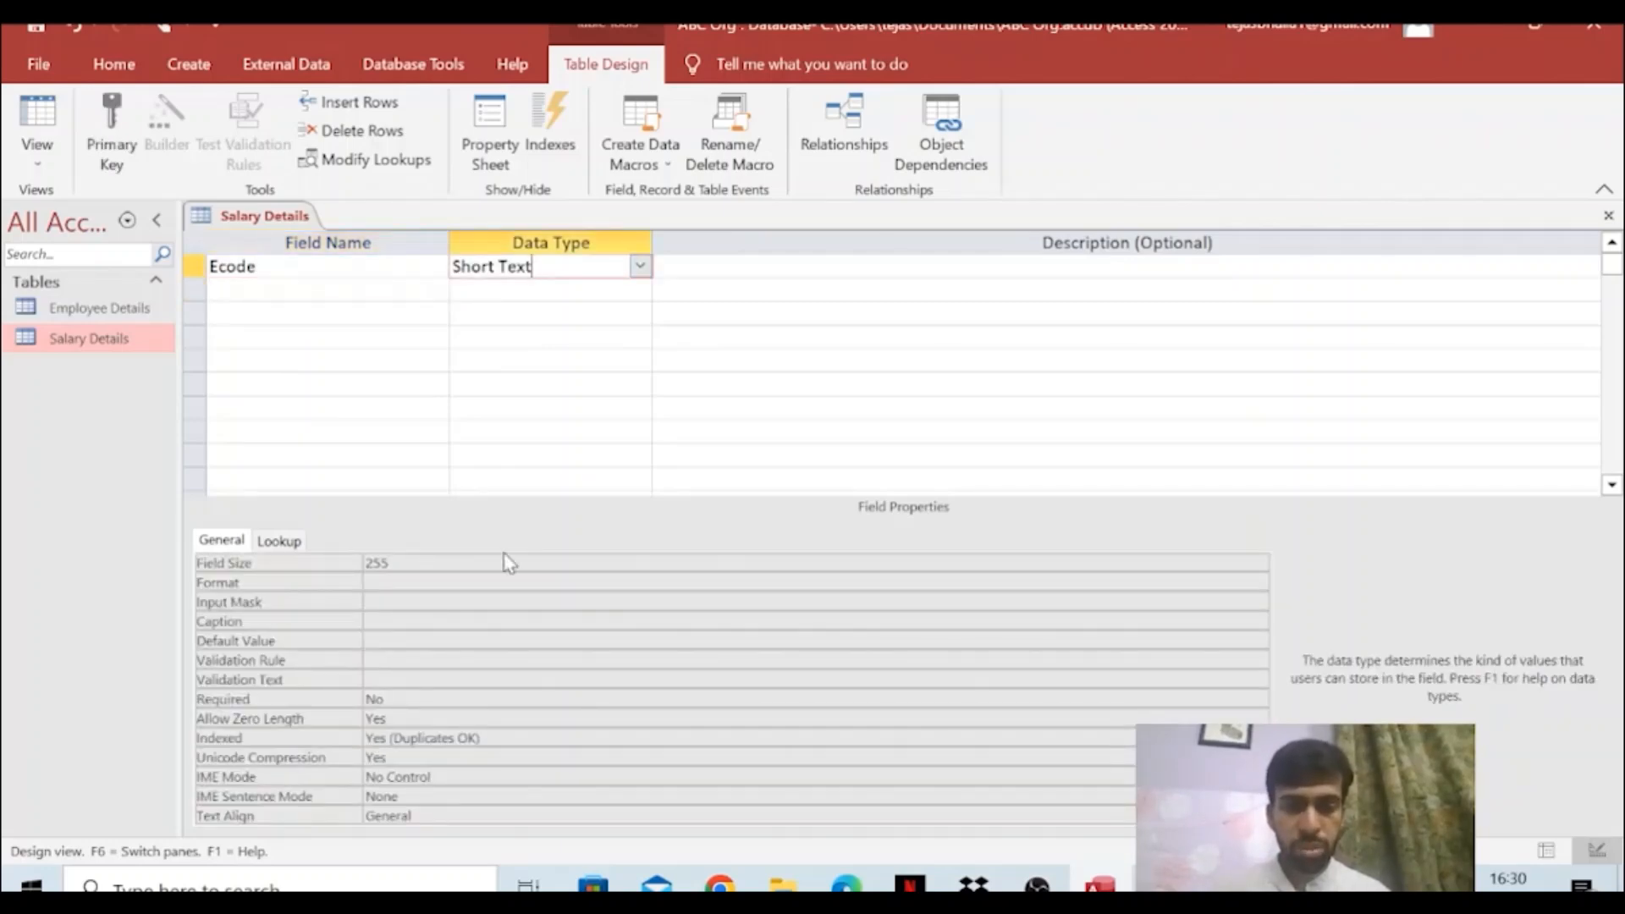
key("F6")
key("BackSpace")
type("4")
left_click(373, 290)
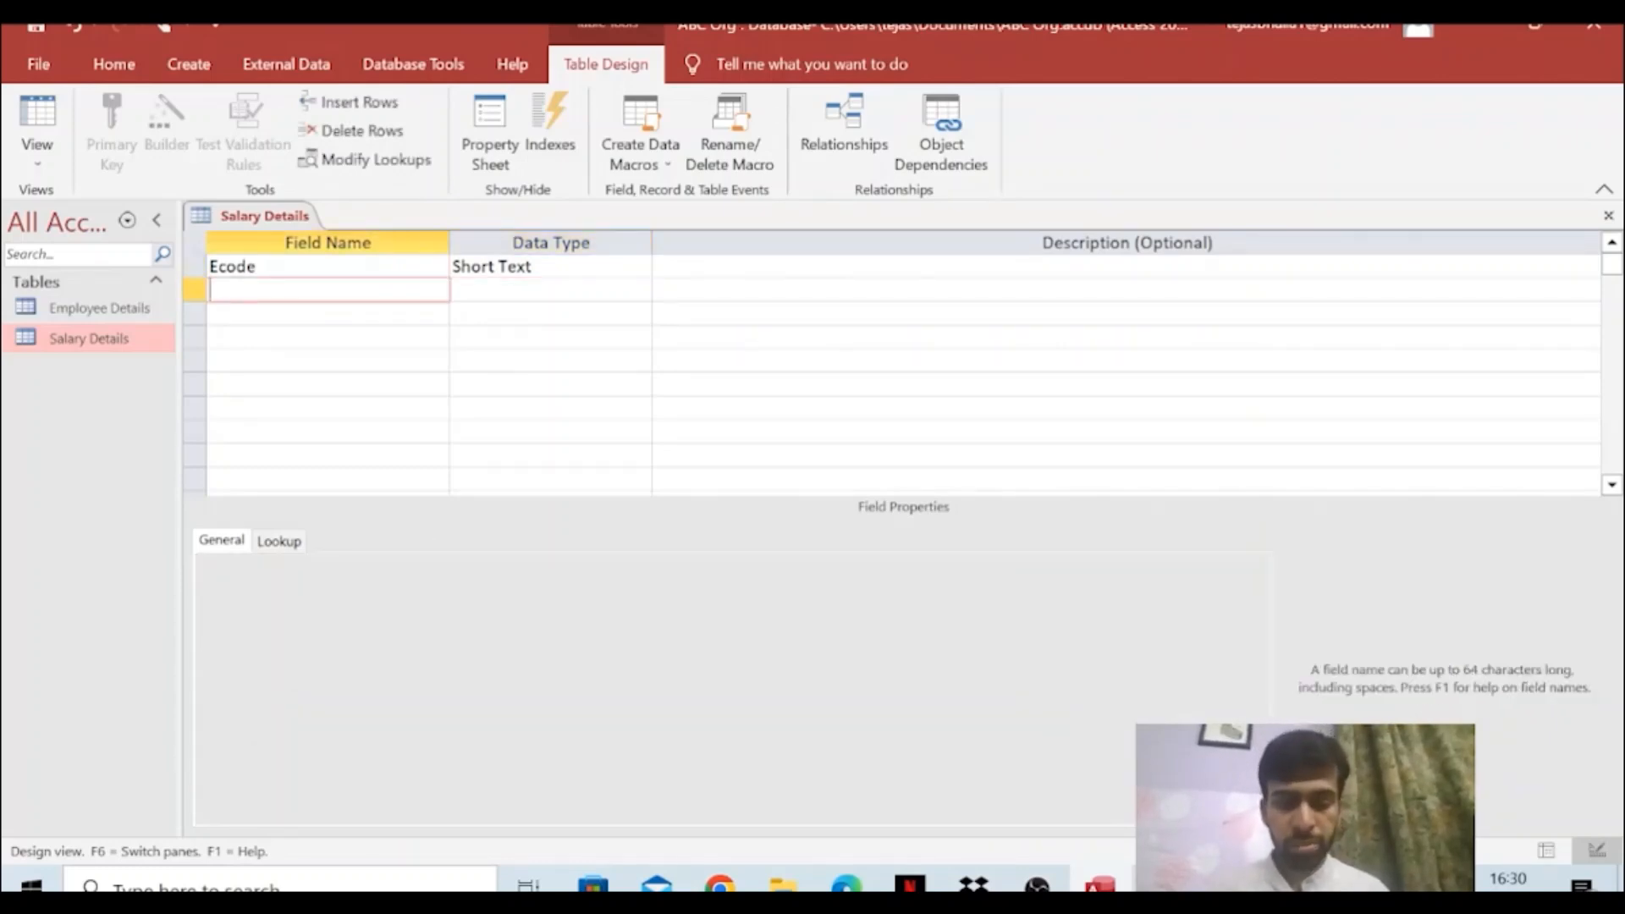
Add a second field named Month Salary Paid, keeping the Short Text data type
type("Mon")
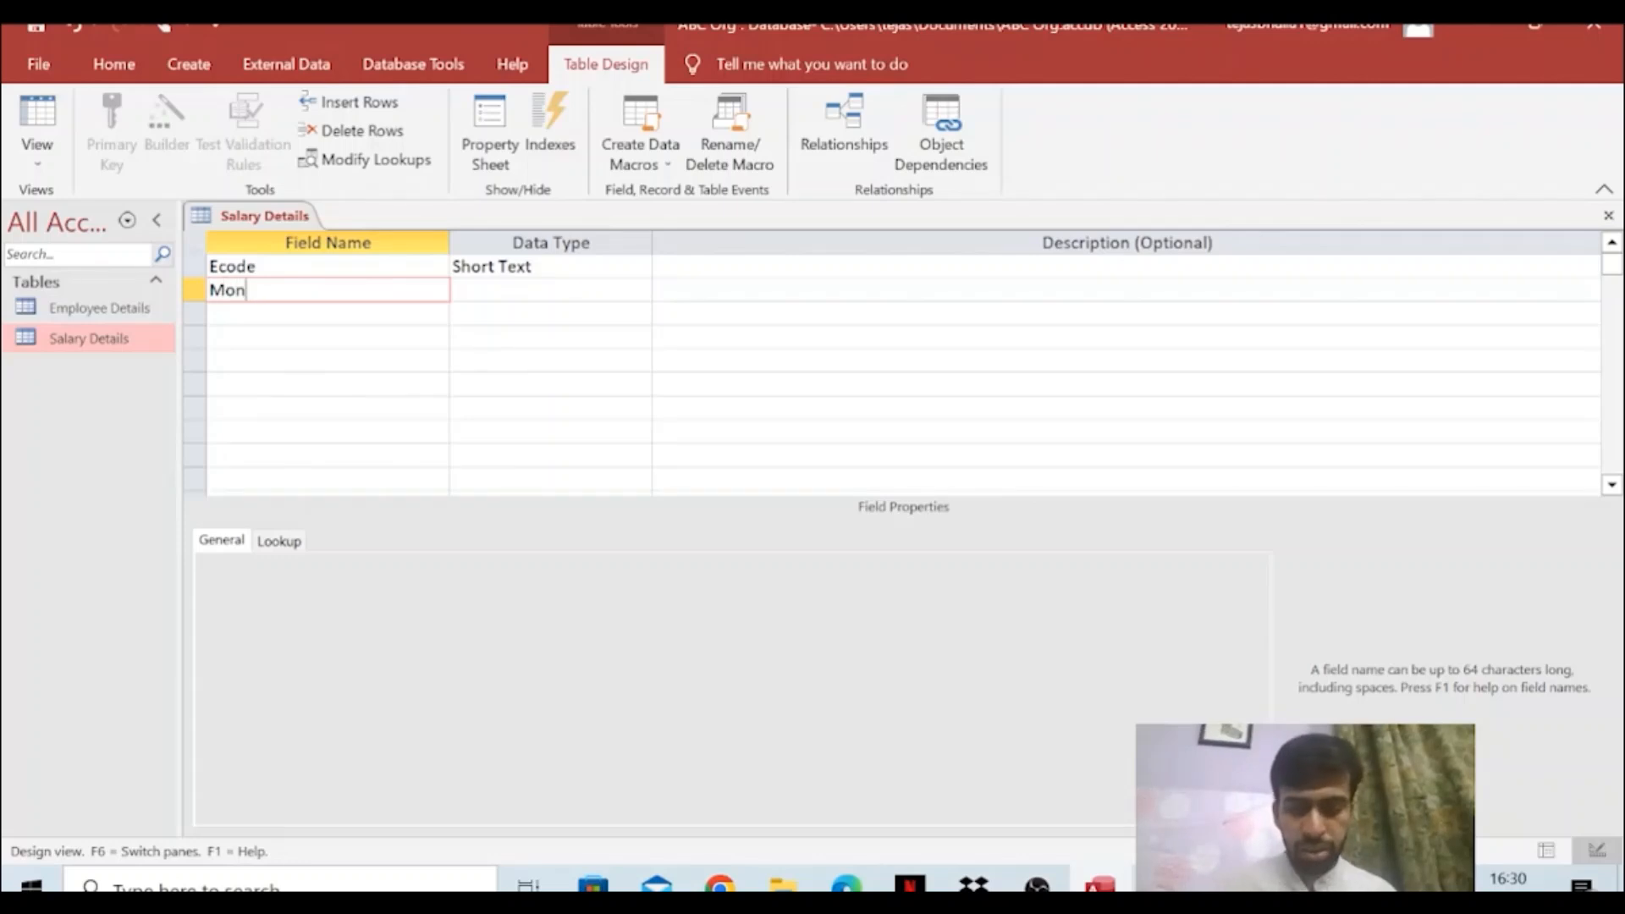
type("th Salary")
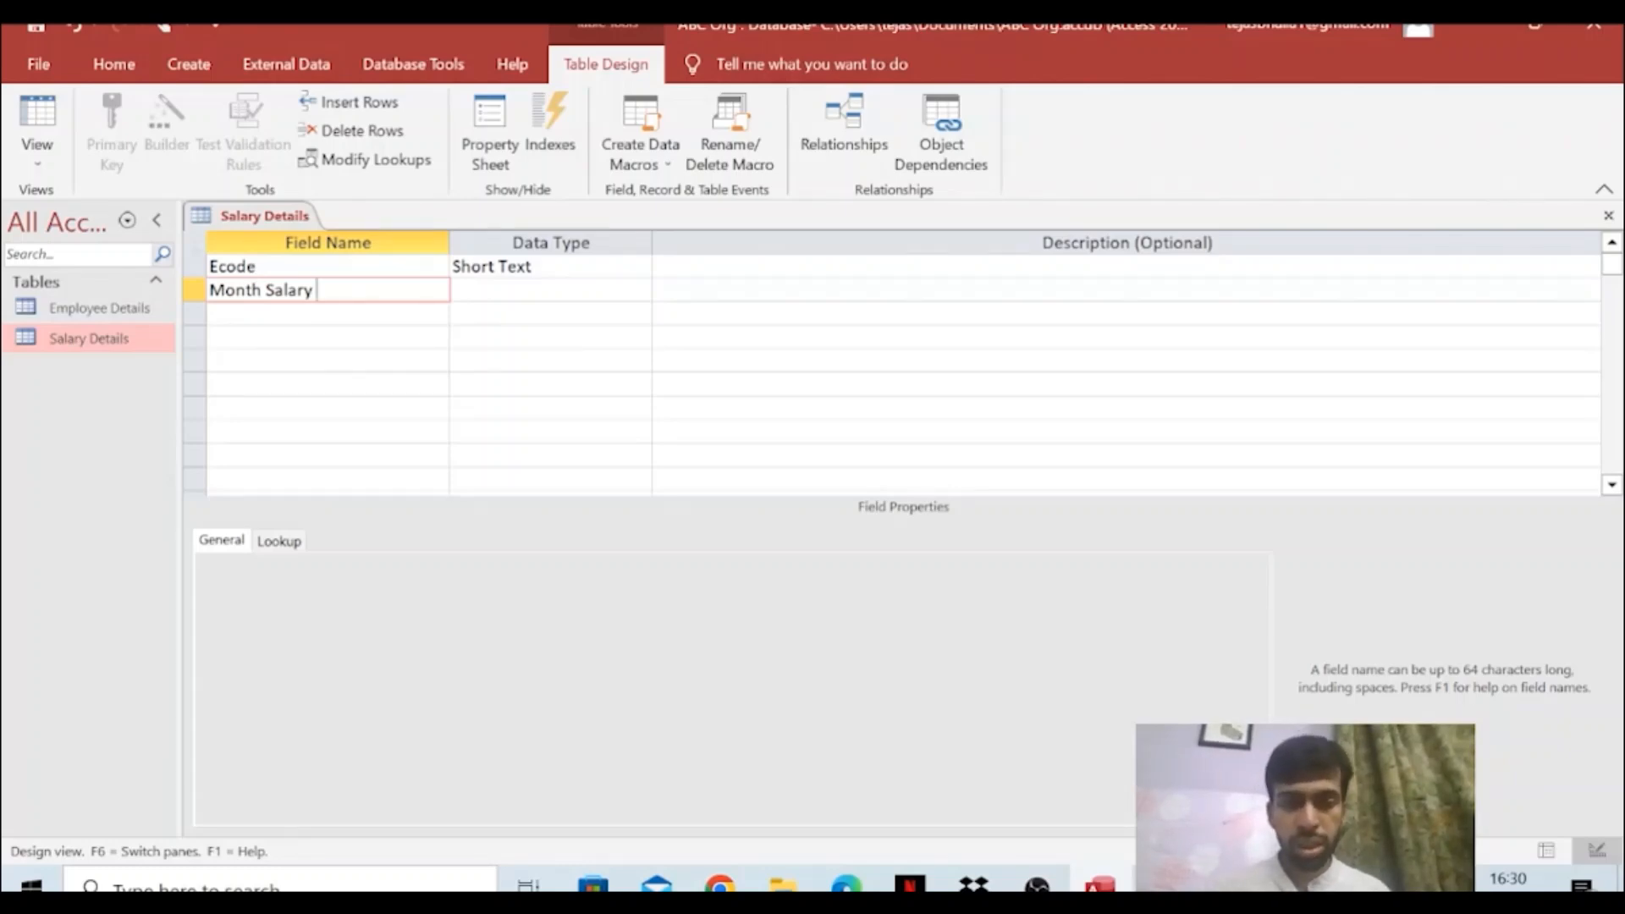
type("Paid")
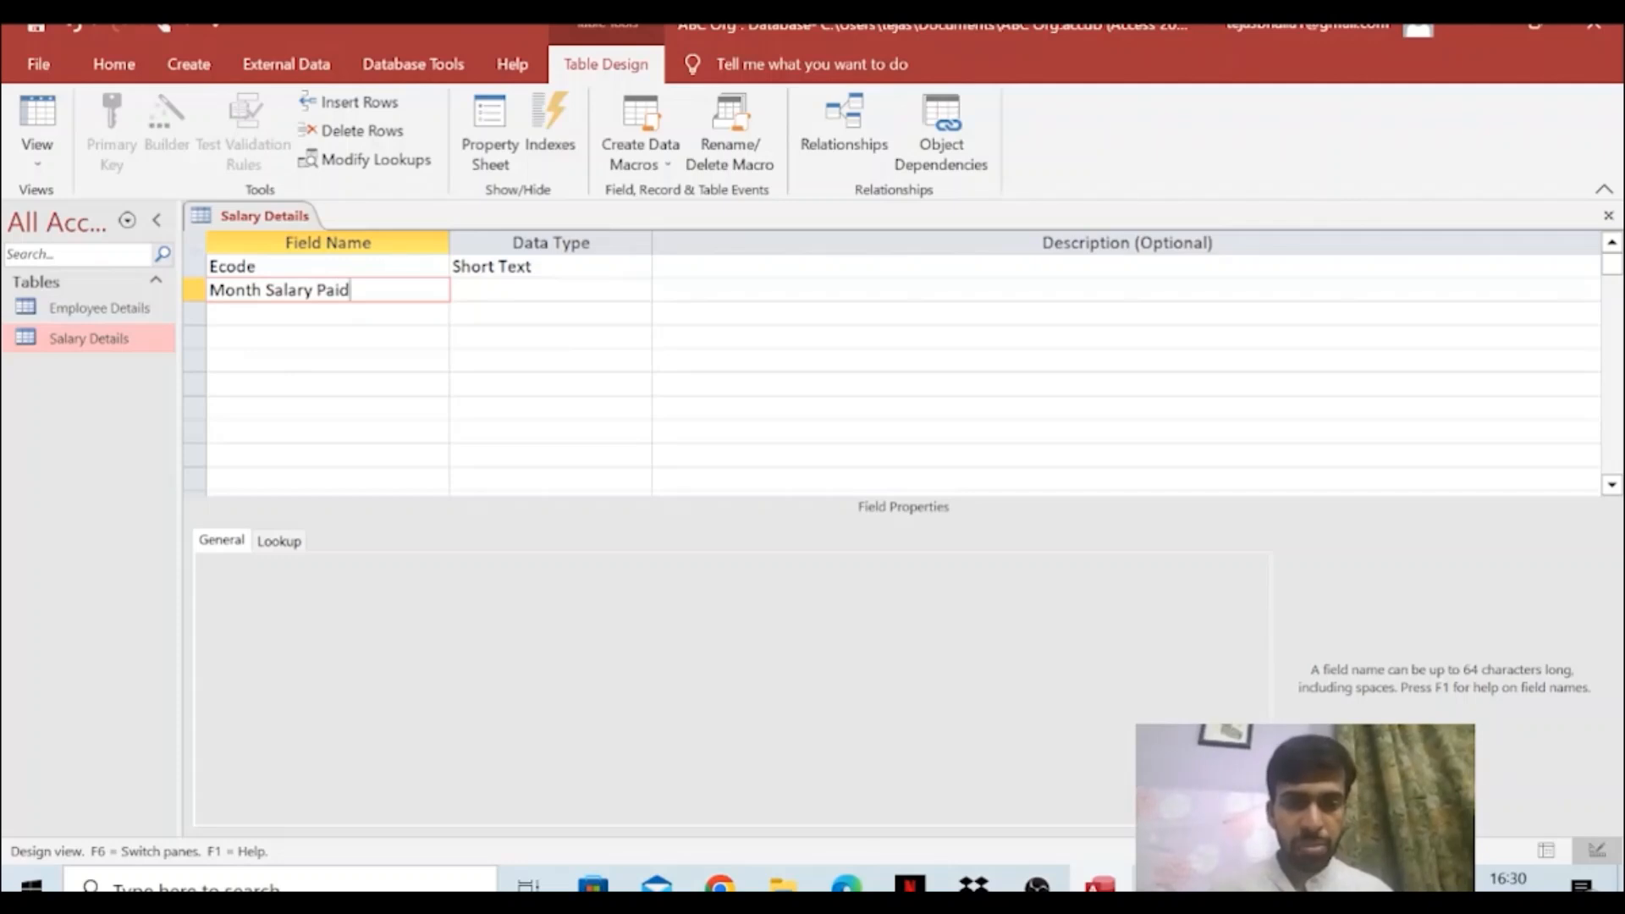
key("Down")
Add a third field named Basic Pay and set its data type to Number
type("Basic Pay")
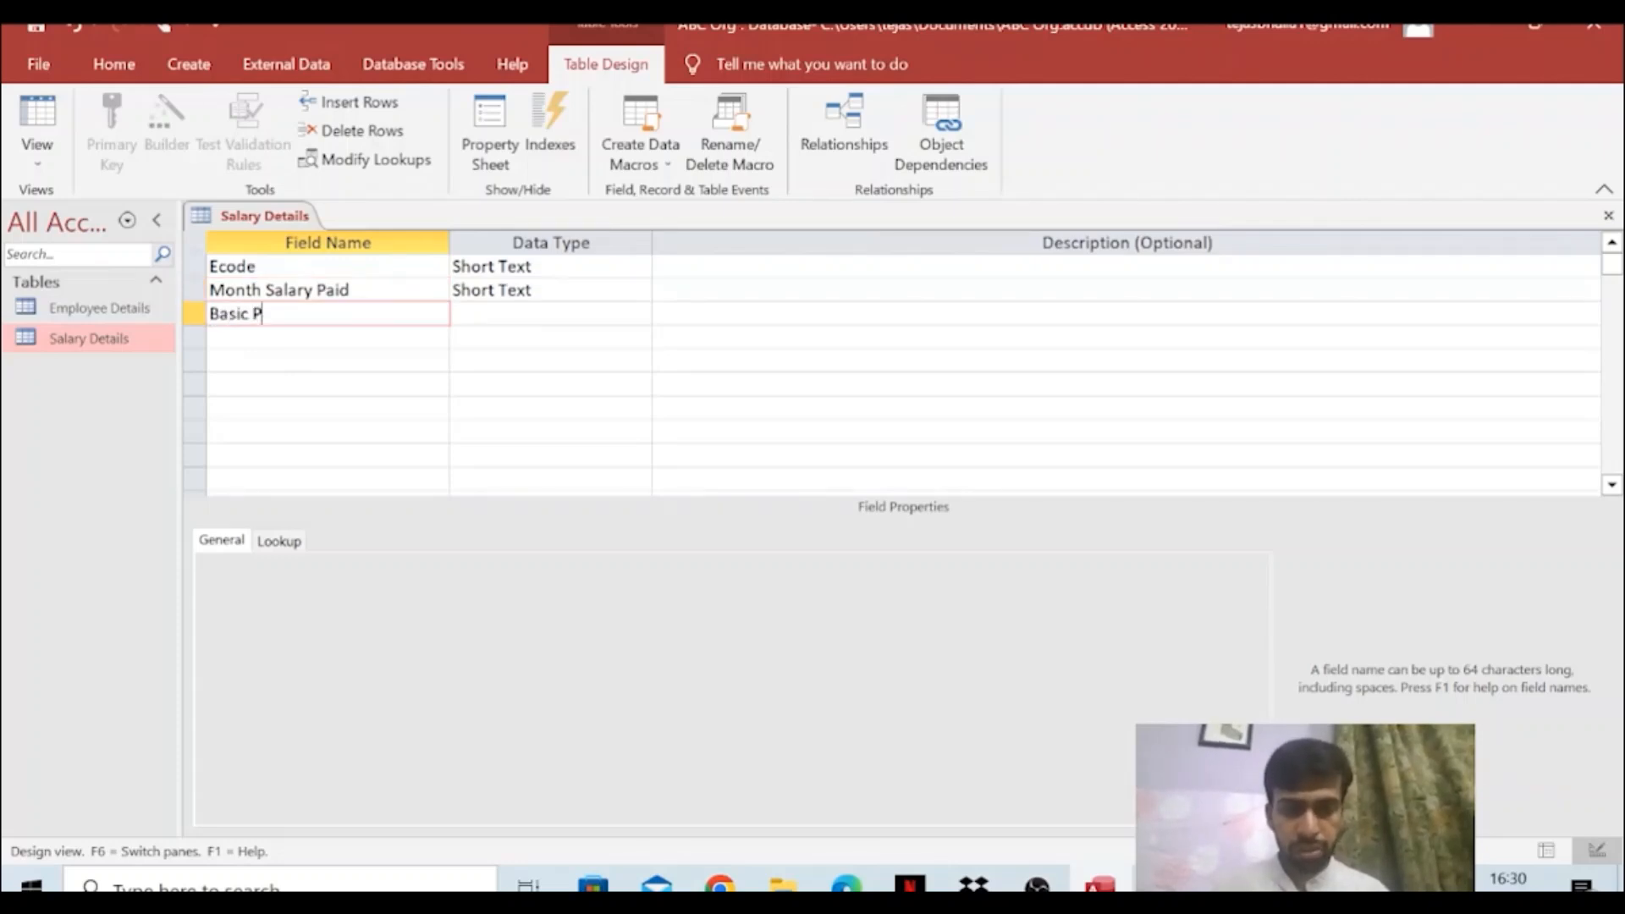
key("Tab")
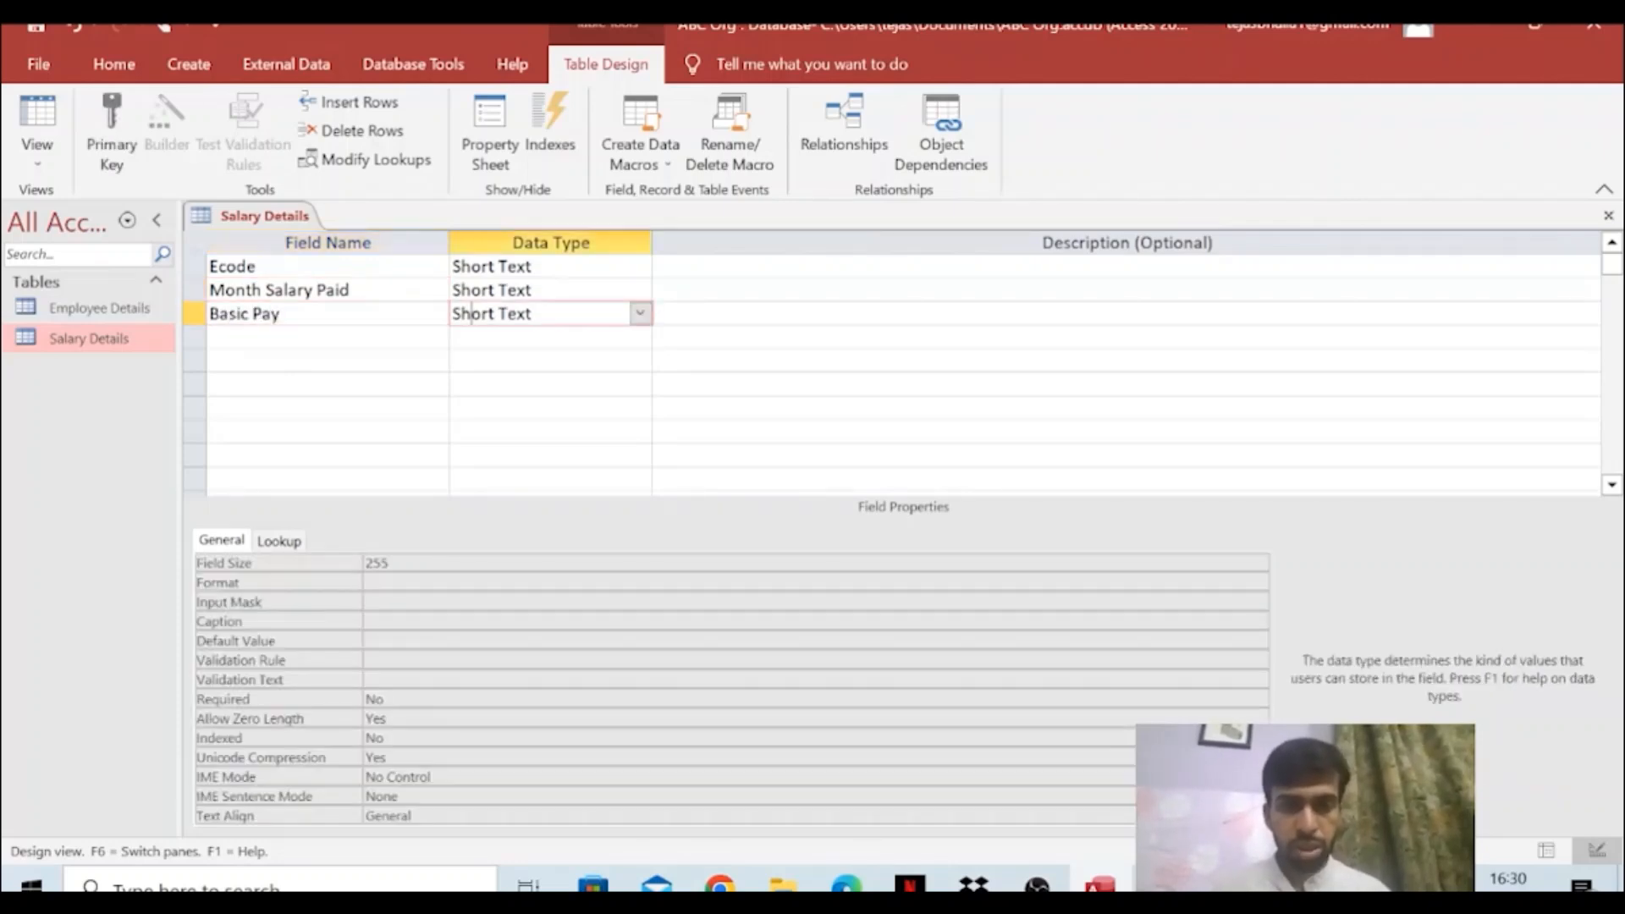
left_click(639, 314)
left_click(592, 385)
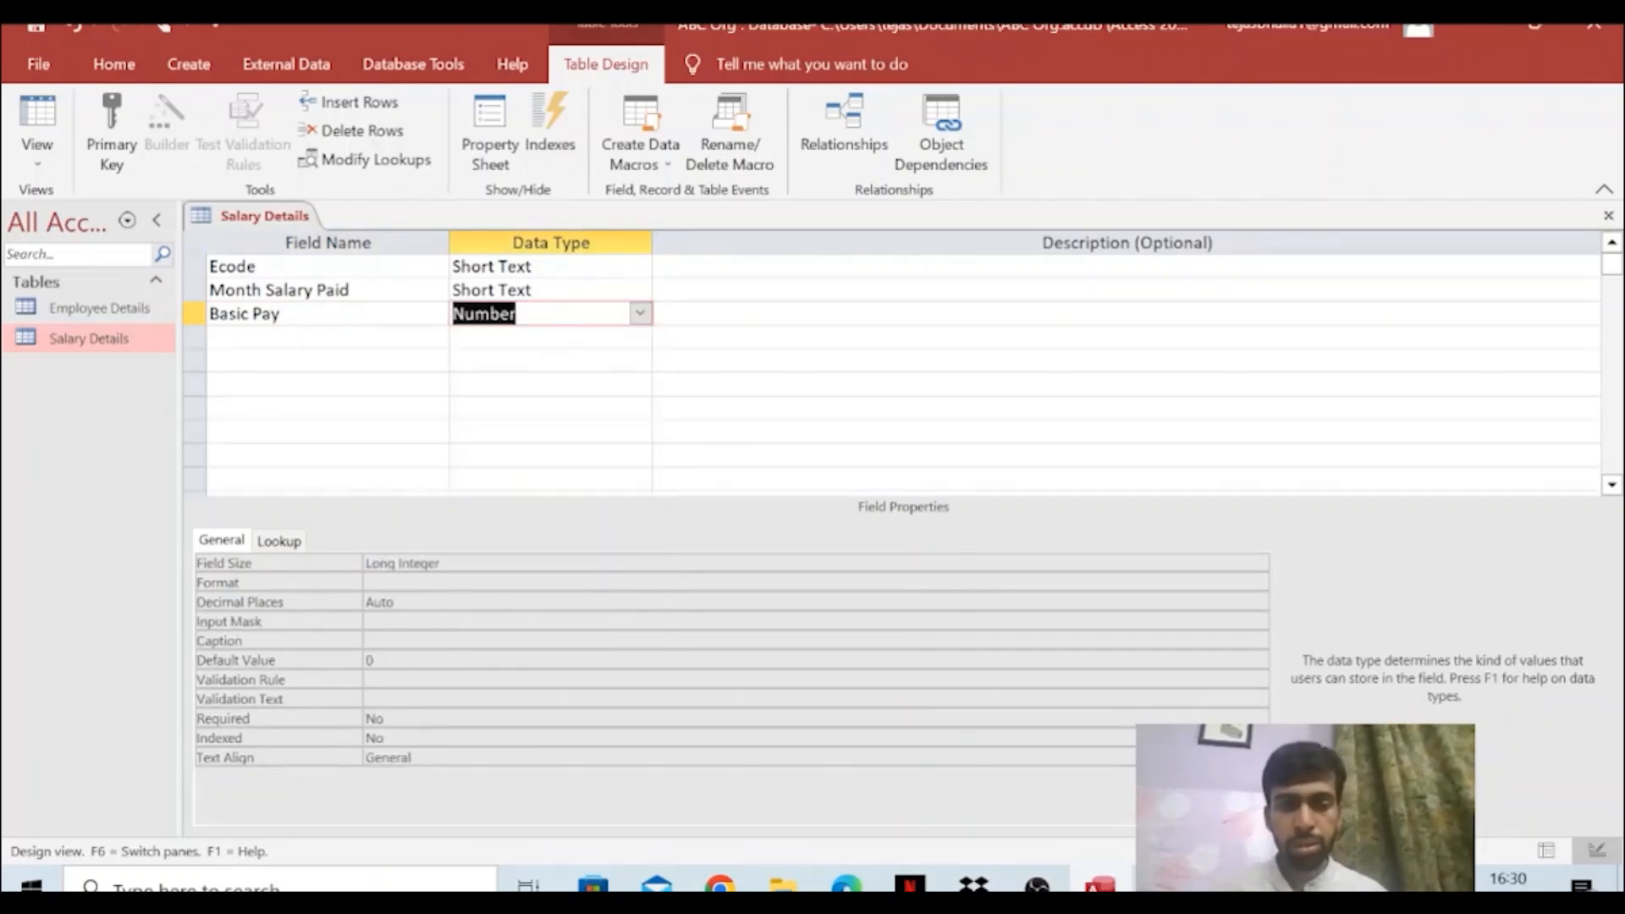
Review the data types of the fields and examine the Field Size options offered for Basic Pay
left_click_drag(286, 314, 229, 314)
left_click(286, 314)
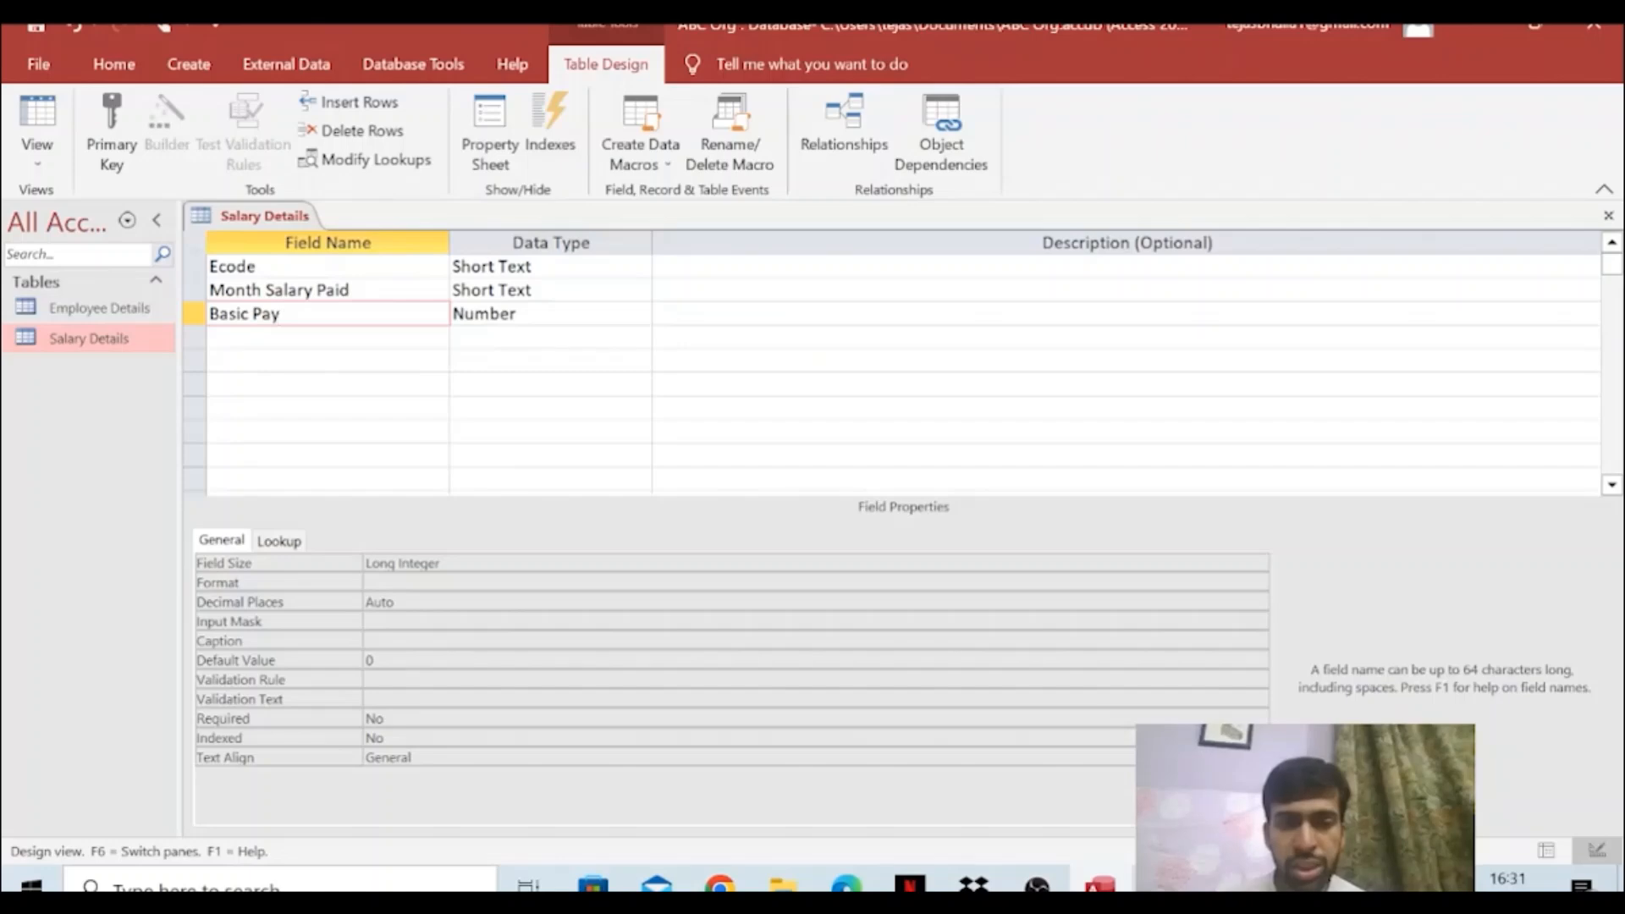
key("Tab")
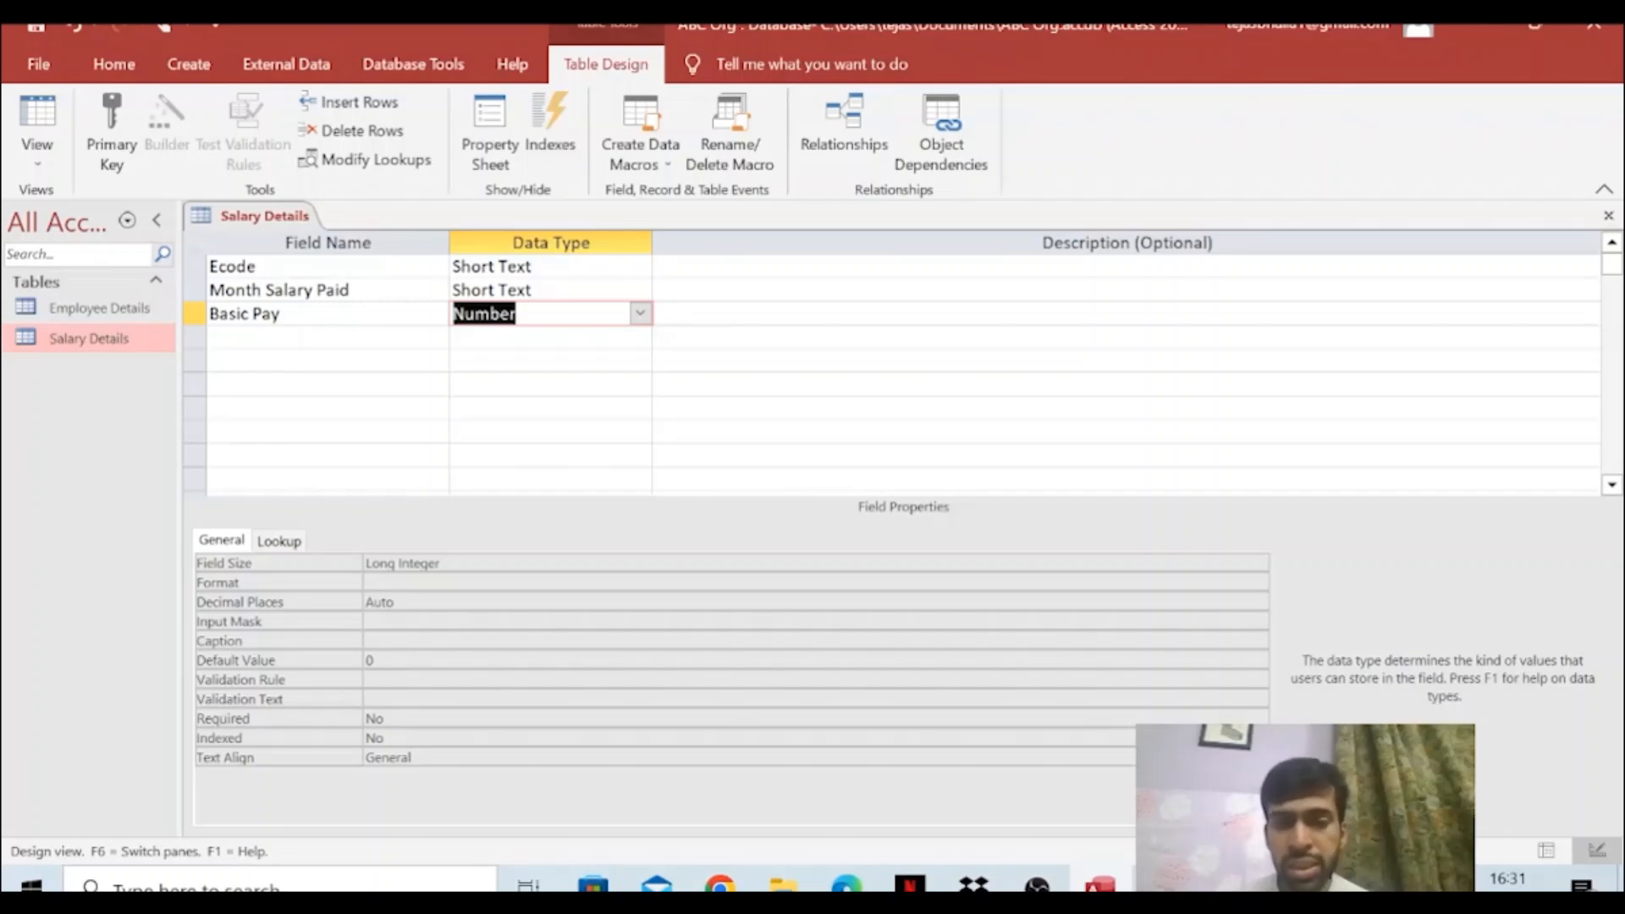
left_click_drag(542, 290, 454, 291)
left_click(542, 314)
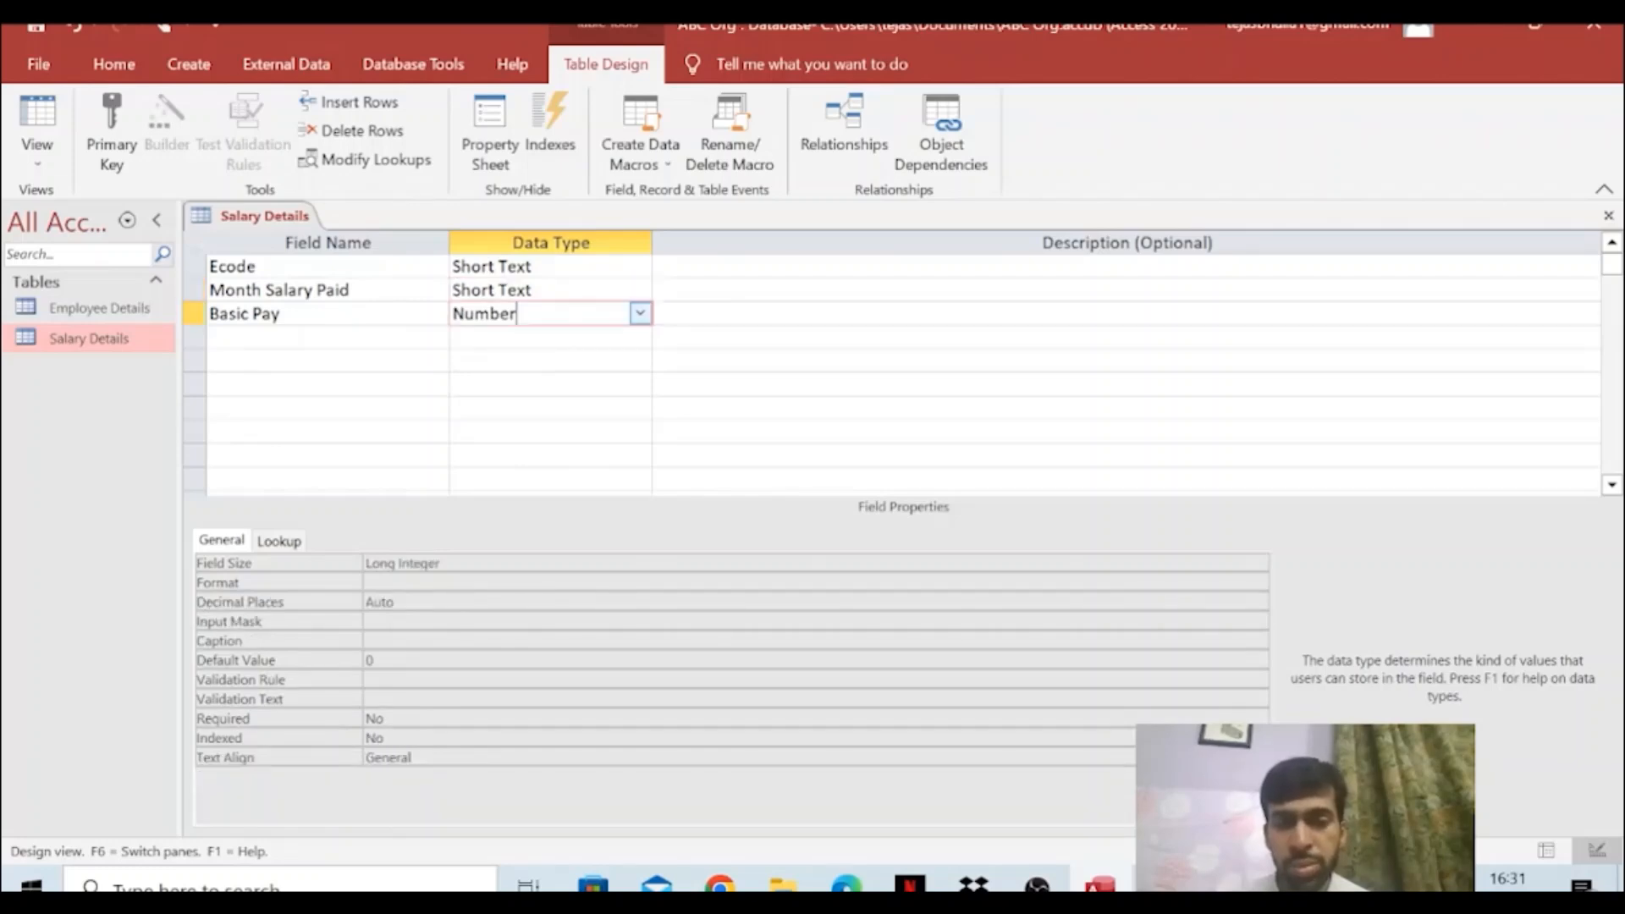
left_click_drag(542, 314, 450, 314)
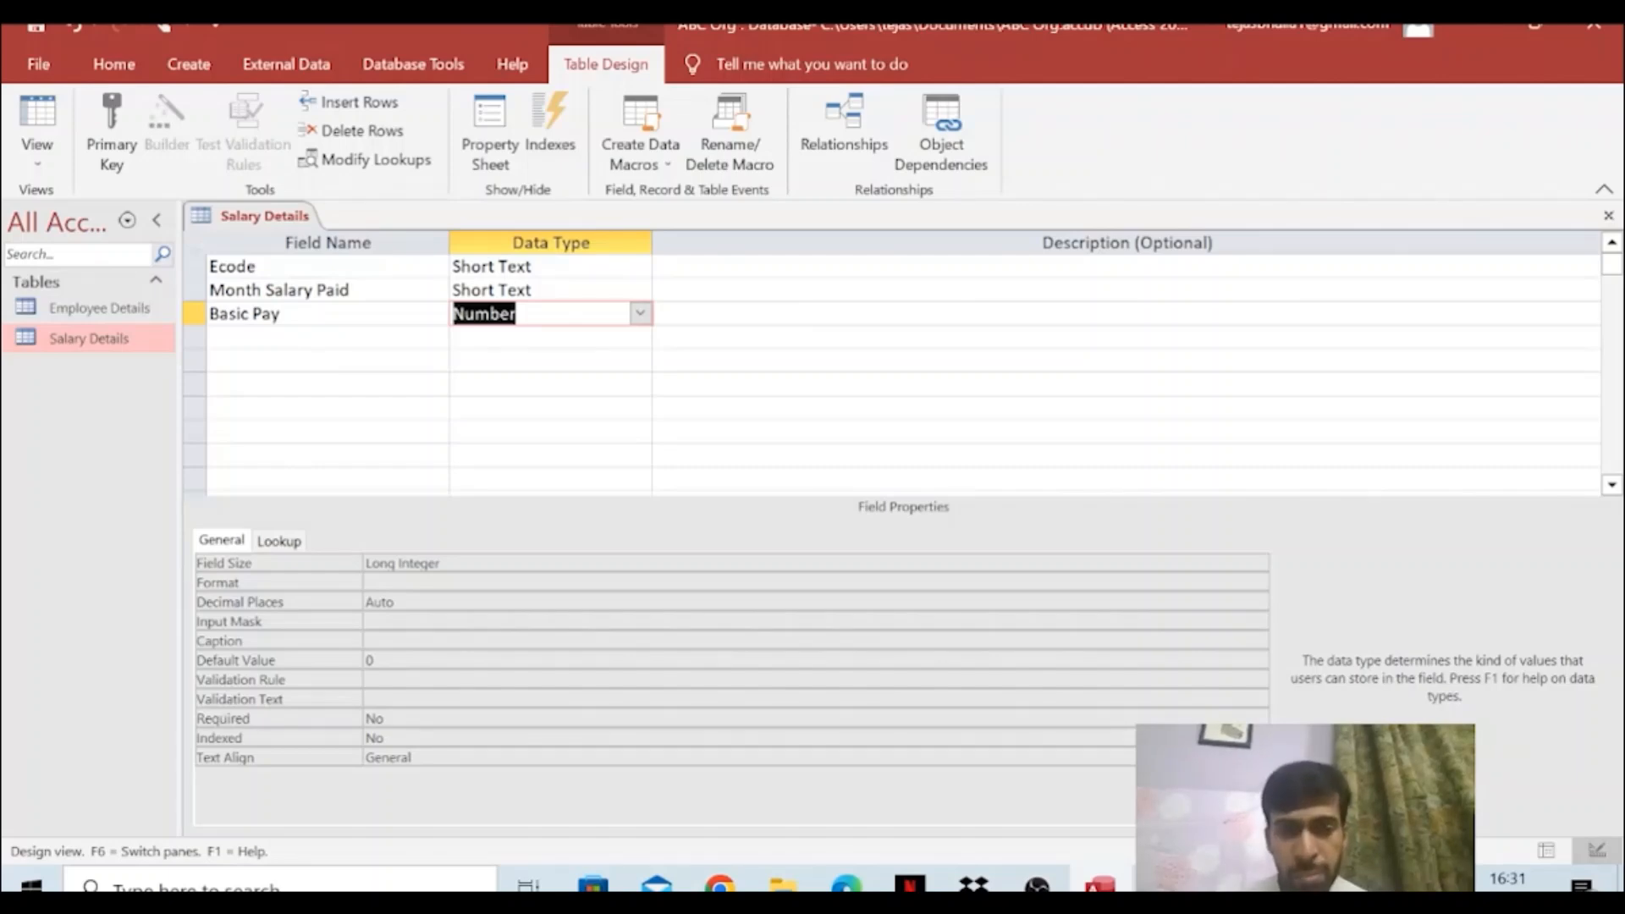
left_click(455, 564)
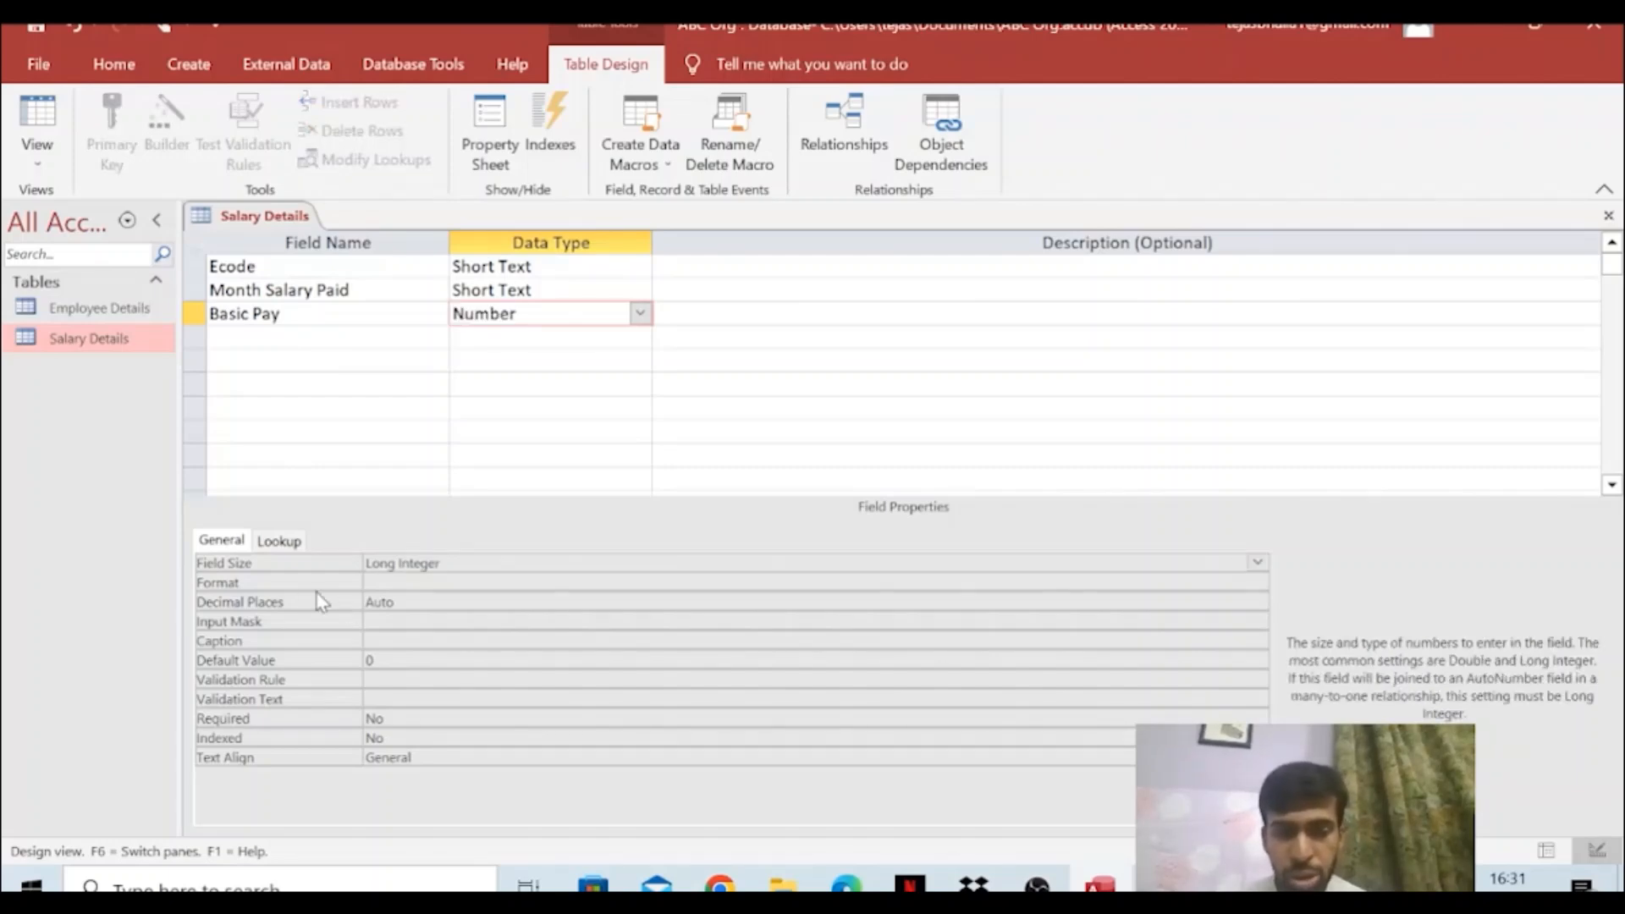
left_click(1258, 562)
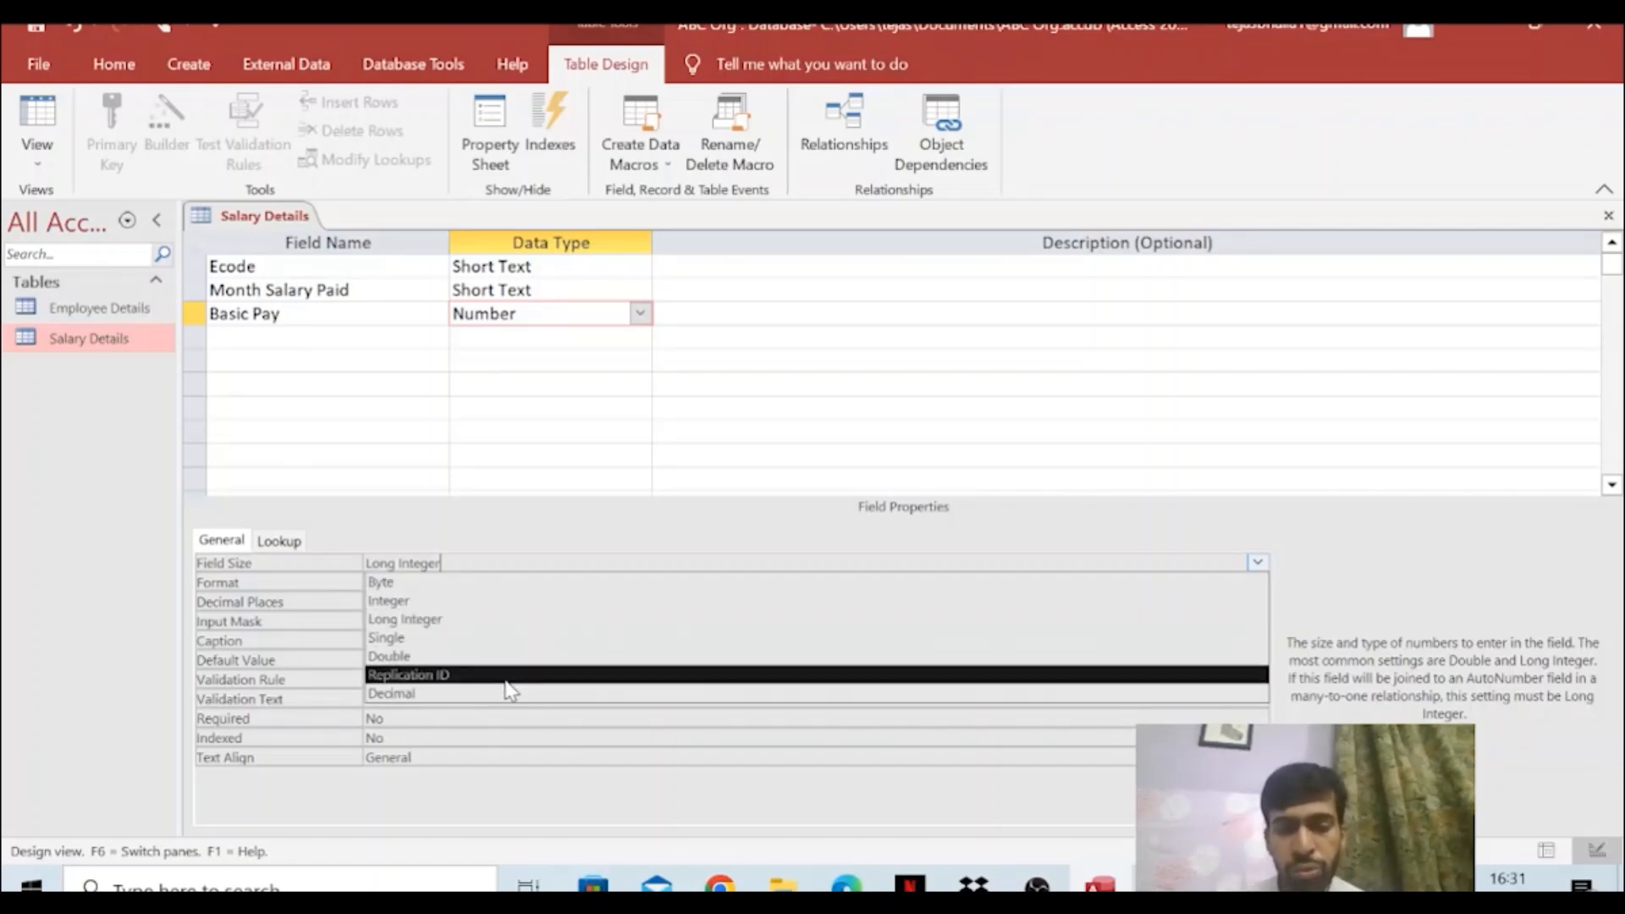
left_click(550, 430)
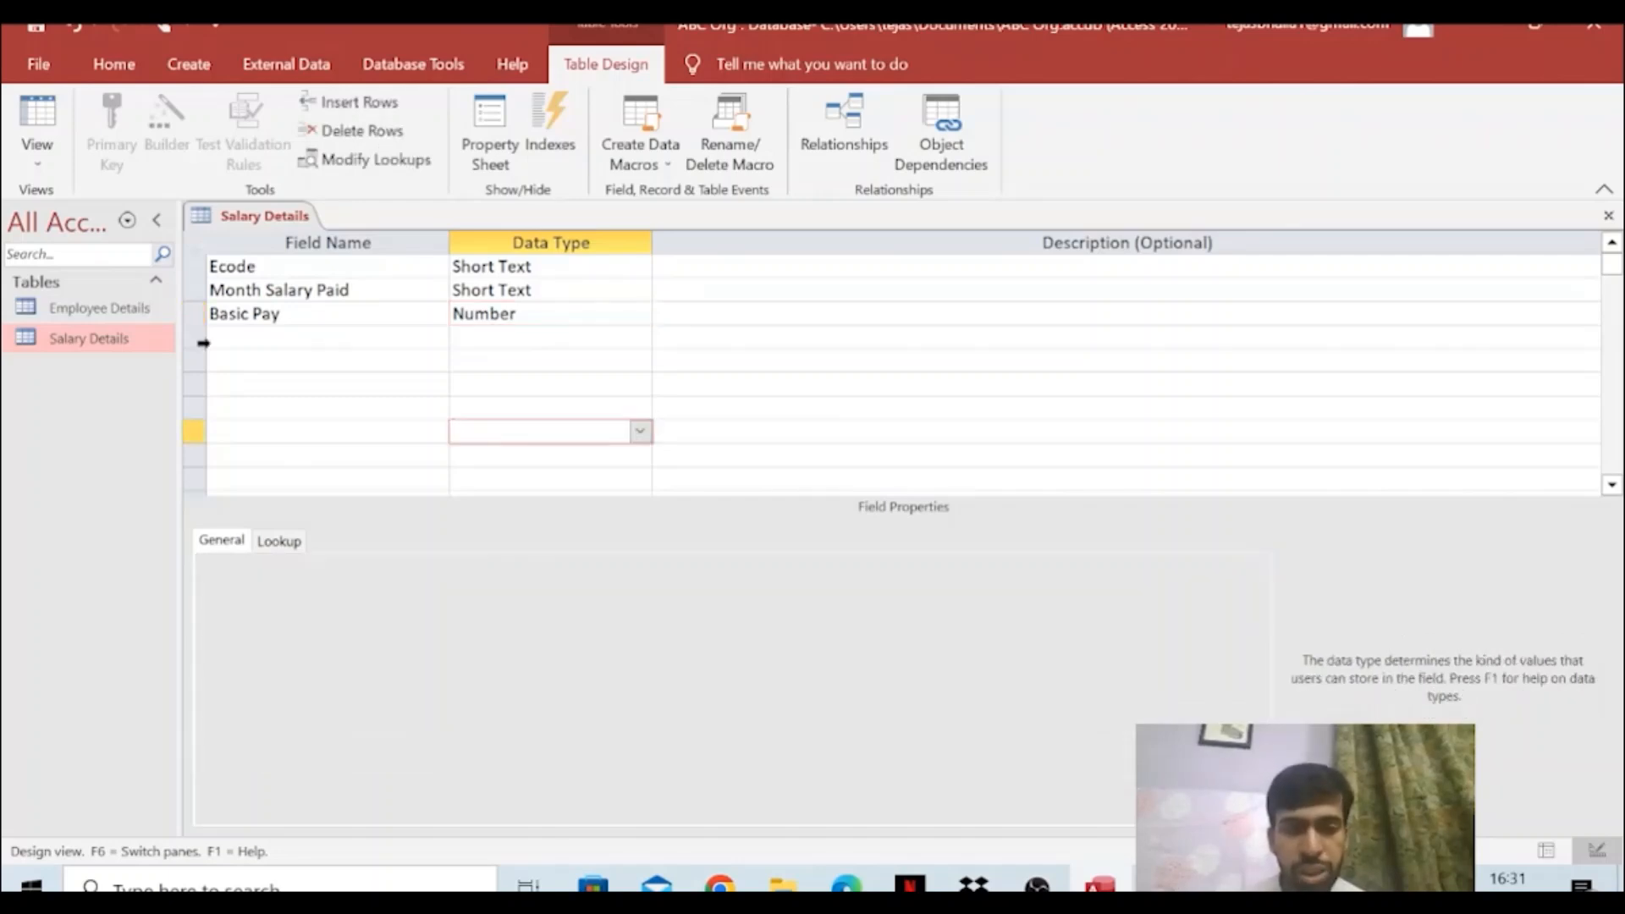
left_click(475, 314)
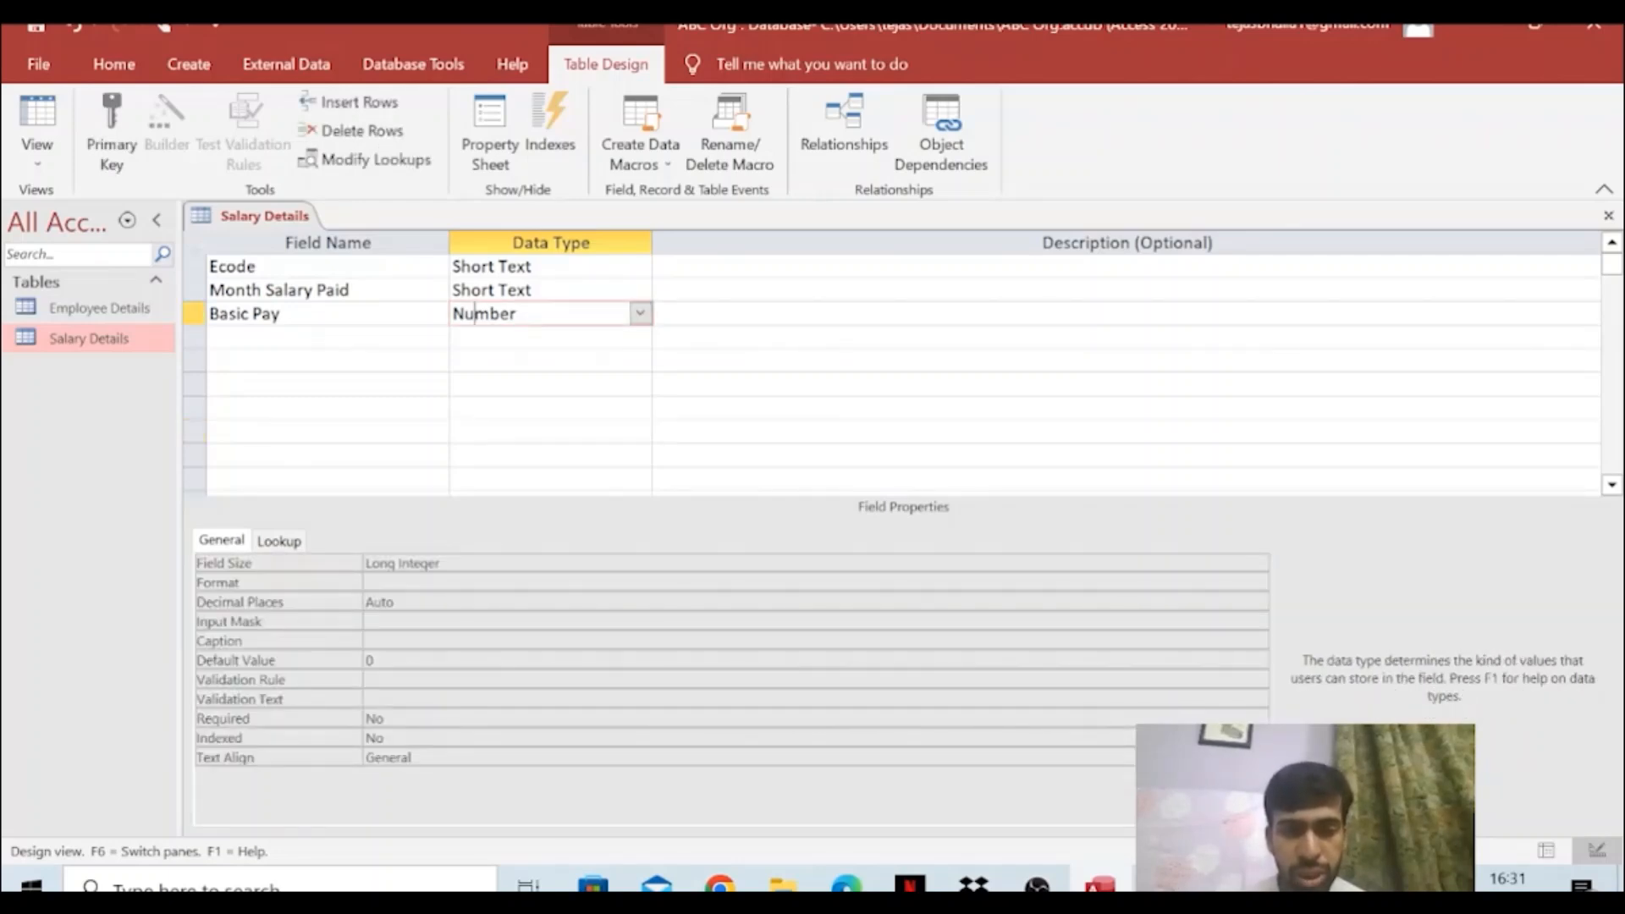
double_click(123, 342)
left_click(783, 525)
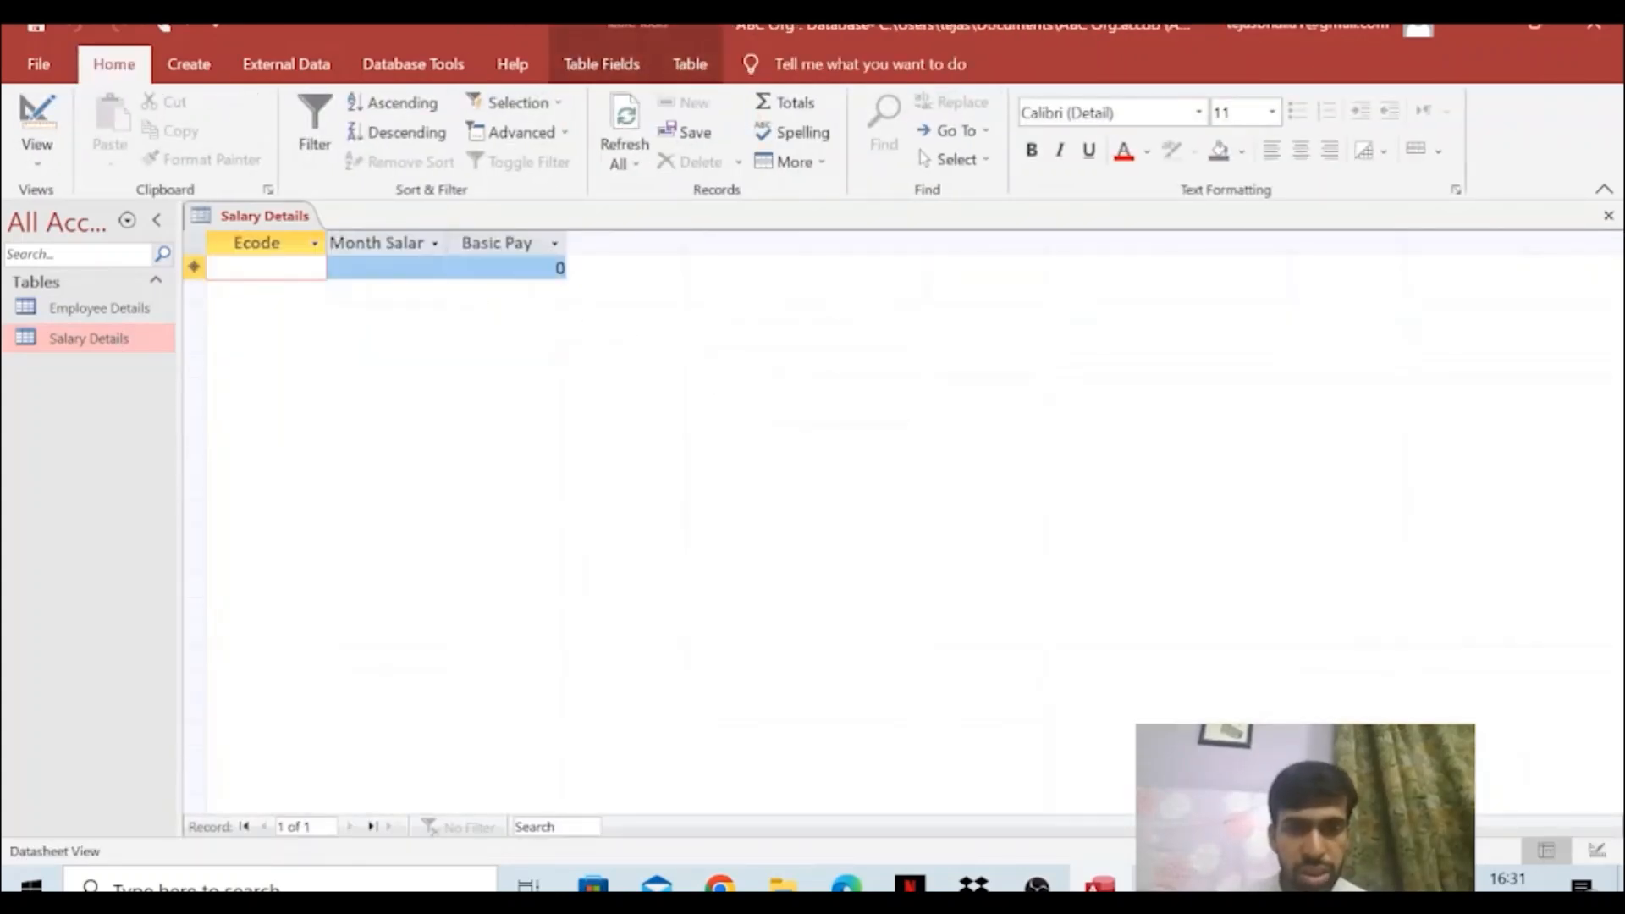
left_click(562, 268)
type("93")
type("777777777777")
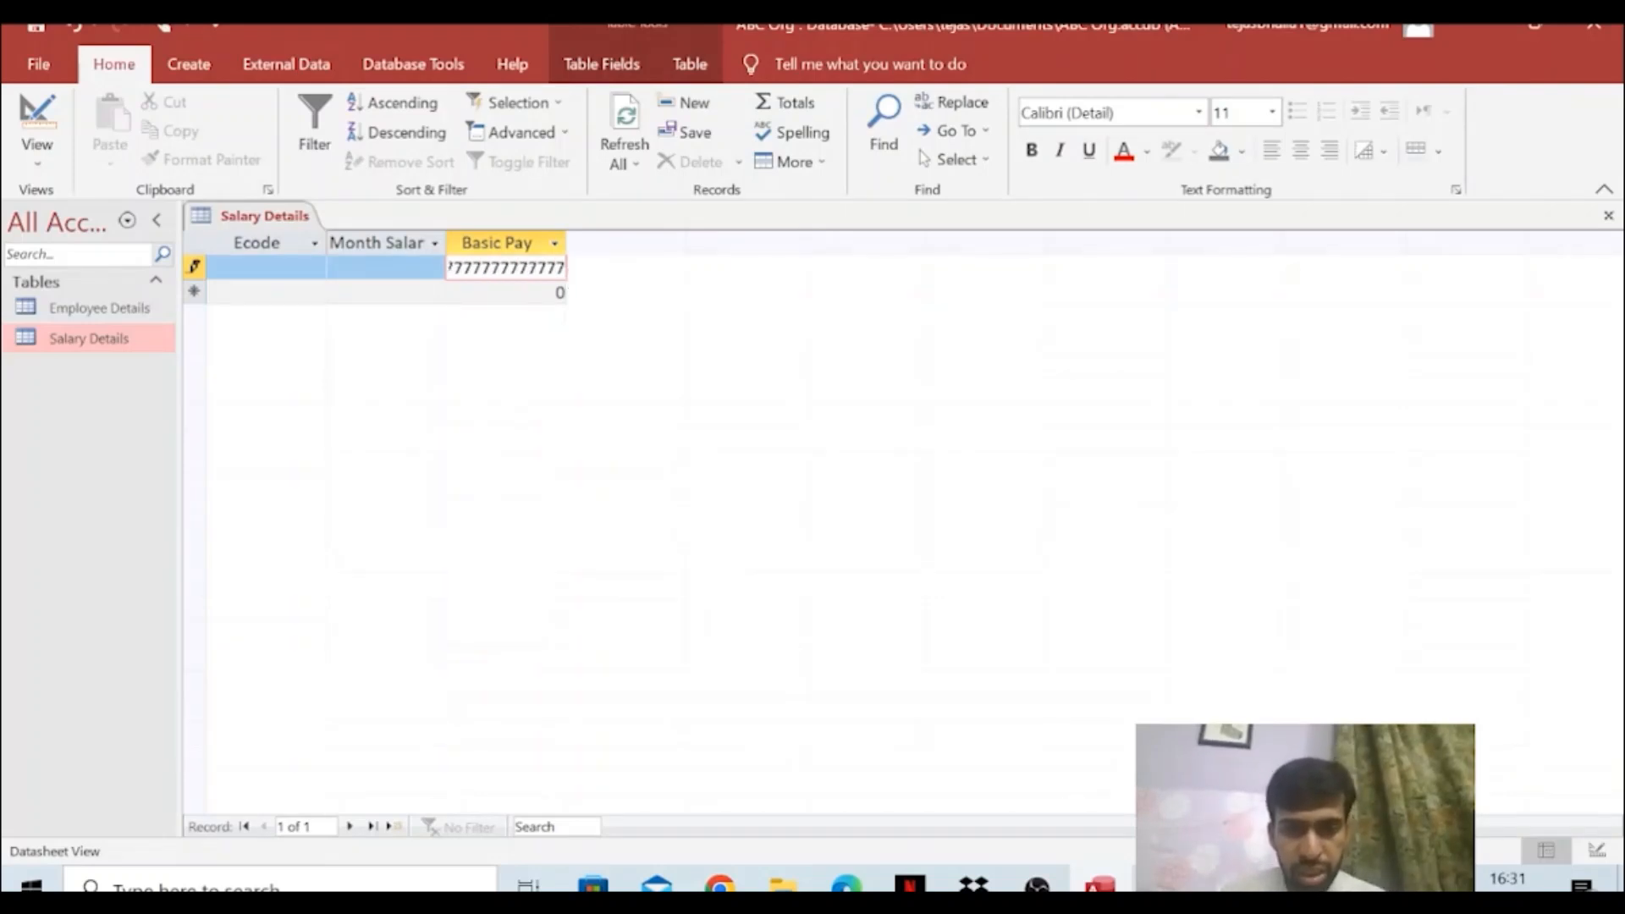
left_click(393, 269)
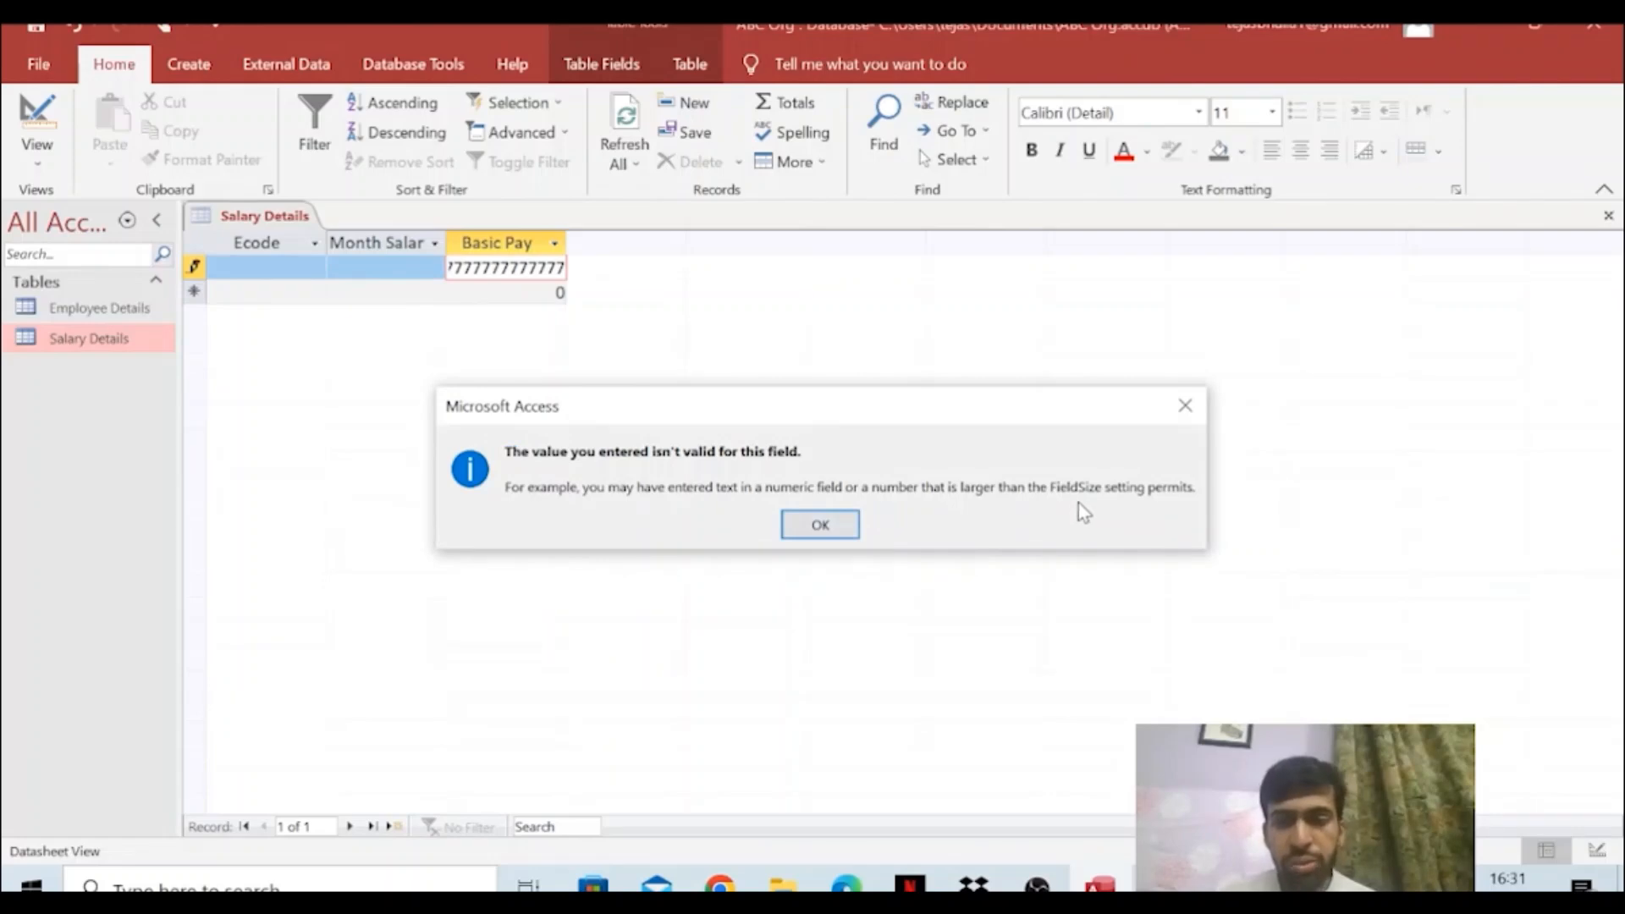
left_click(817, 525)
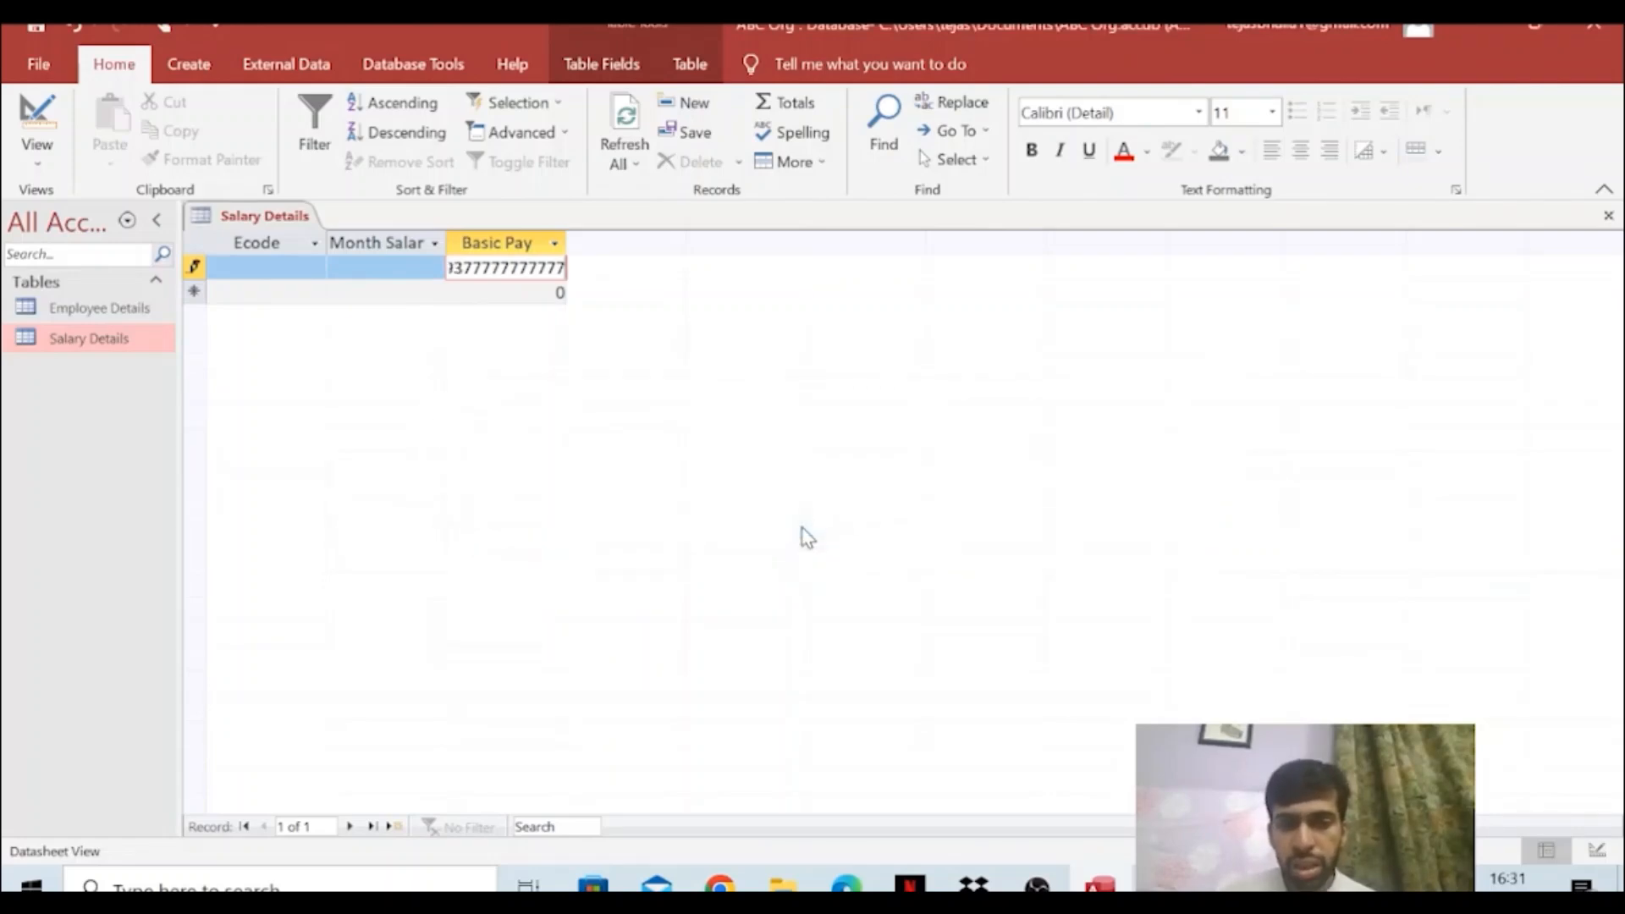
Clear the oversized value from the Basic Pay cell of the first record
key("BackSpace")
key("BackSpace")
key("BackSpace")
key("BackSpace")
key("BackSpace")
key("BackSpace")
key("BackSpace")
key("BackSpace")
key("BackSpace")
key("BackSpace")
key("BackSpace")
key("BackSpace")
key("BackSpace")
key("BackSpace")
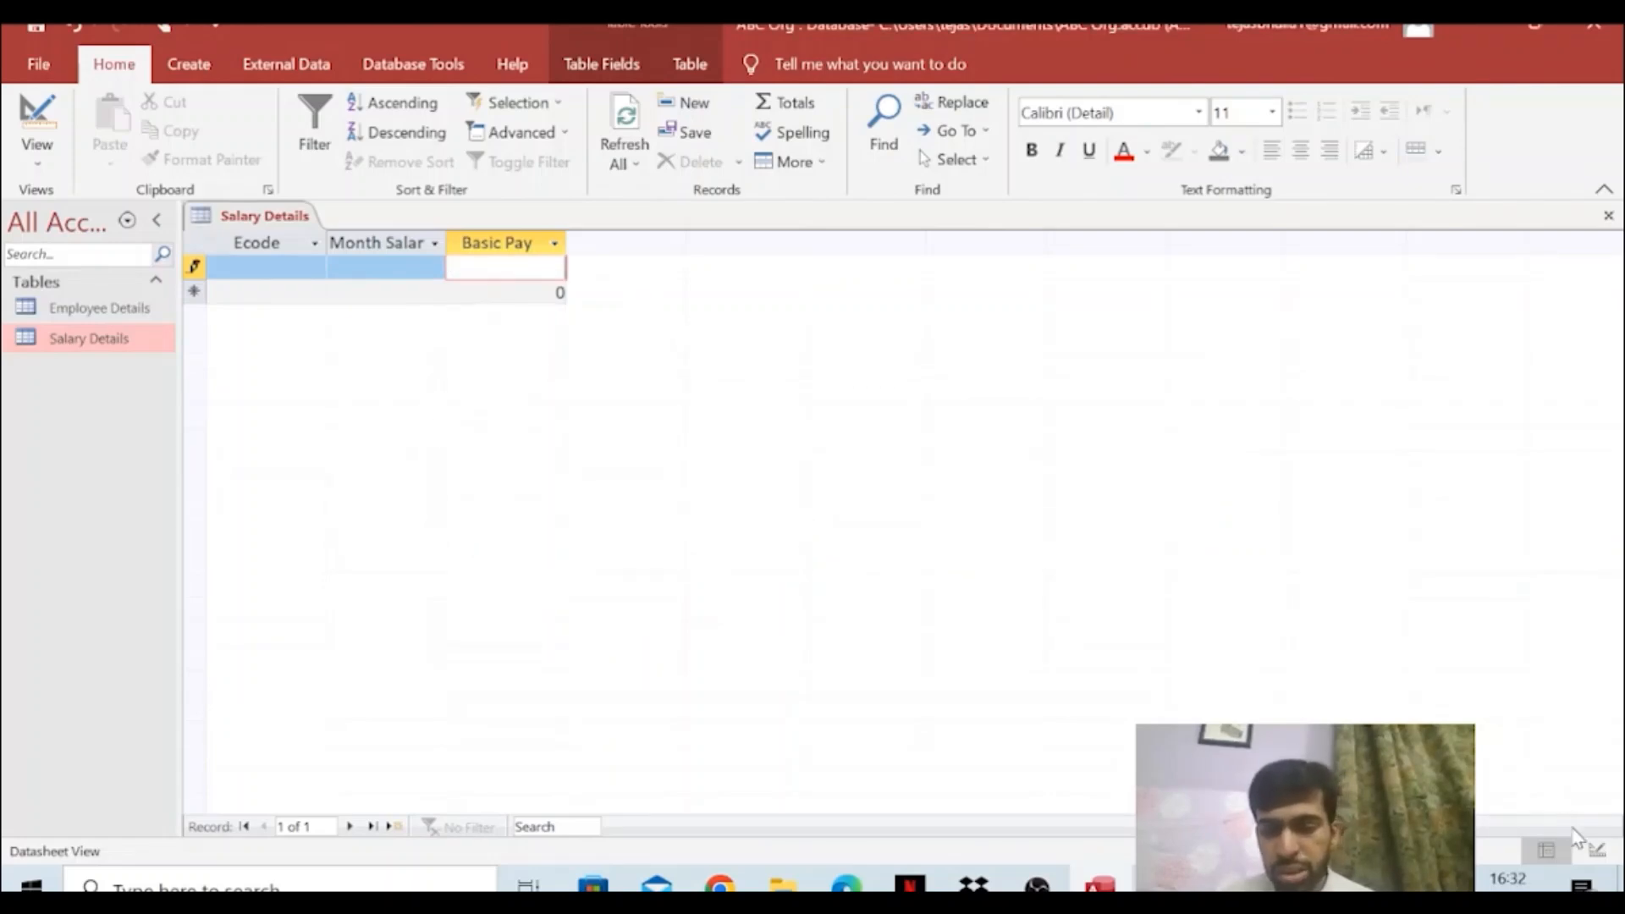
Return Salary Details to Design View and set the Field Size of Basic Pay to Double
left_click(1597, 850)
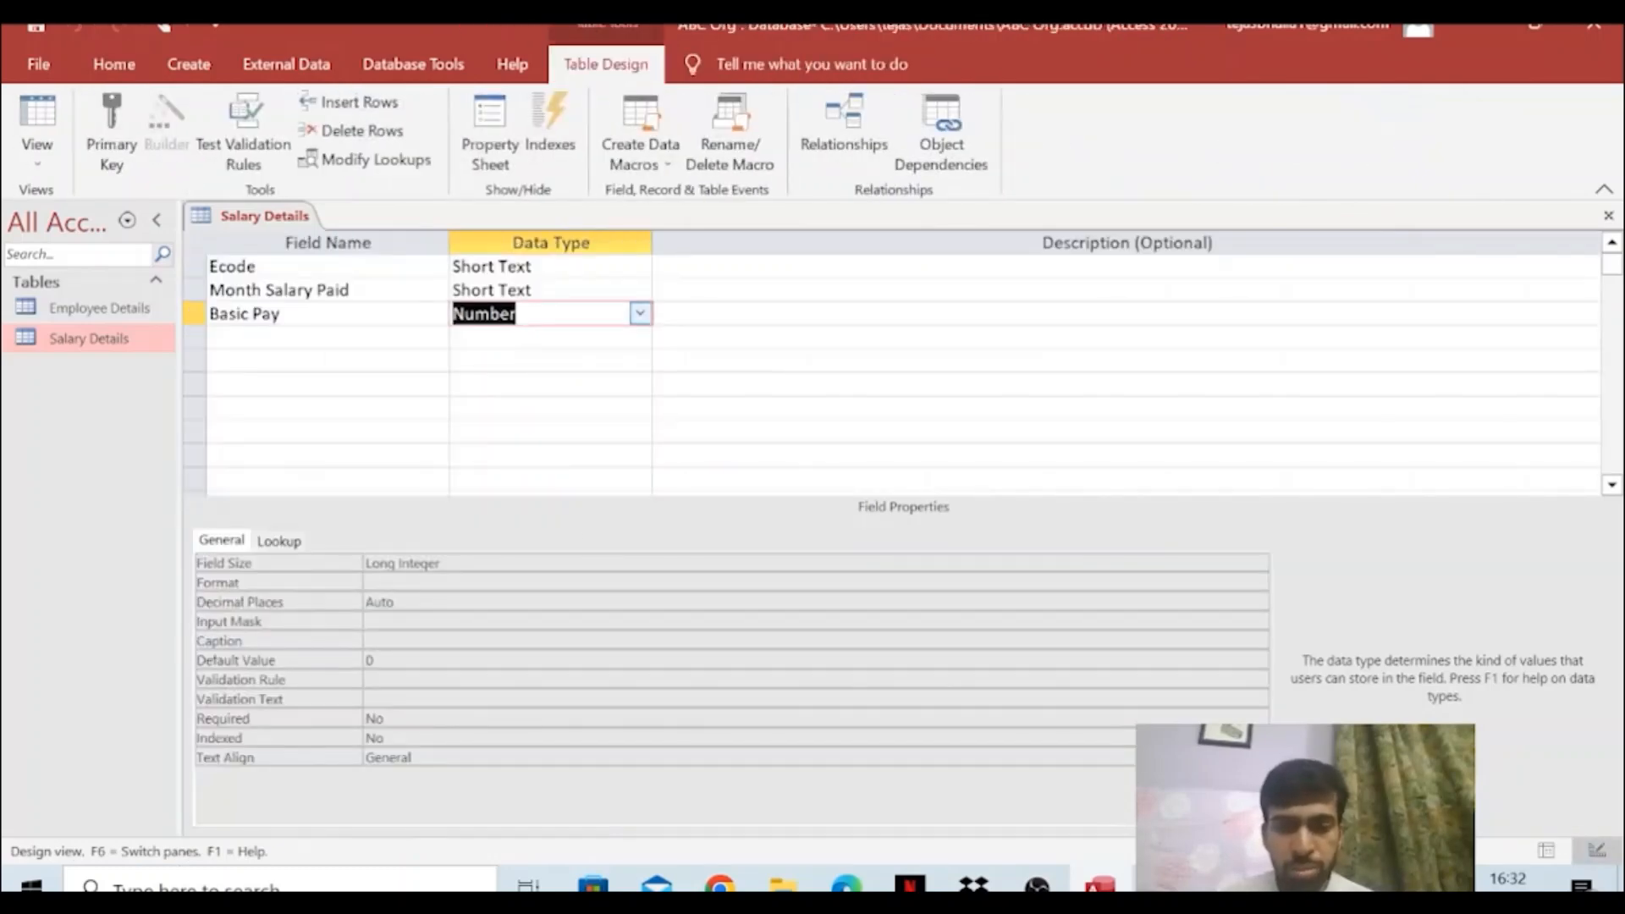
left_click(440, 563)
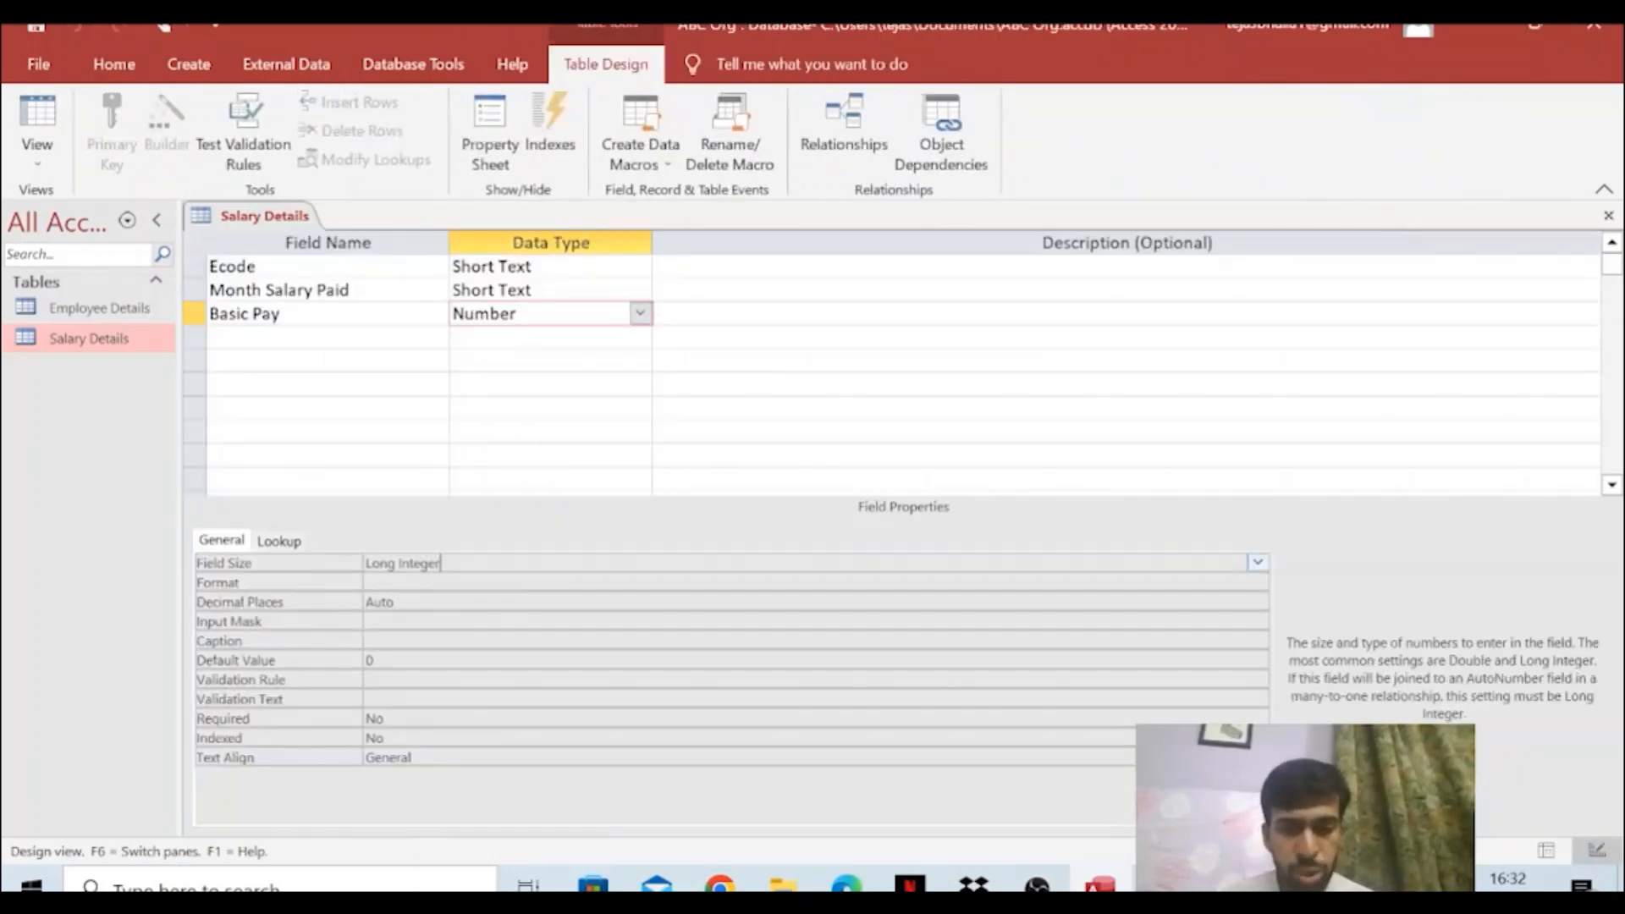
left_click(1258, 564)
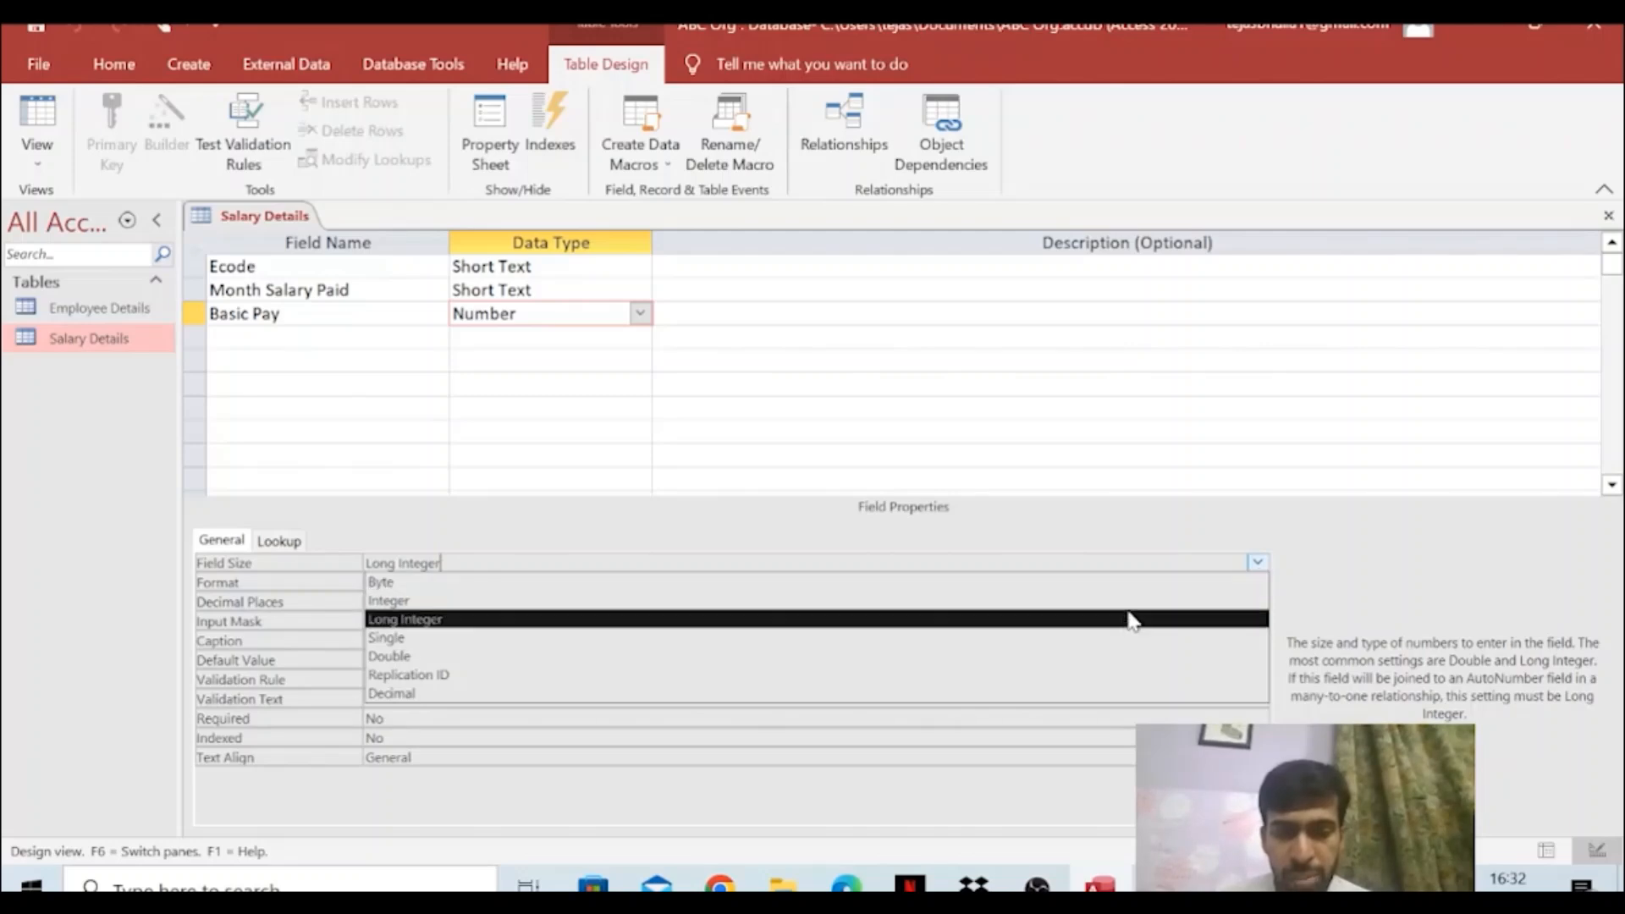
left_click(1114, 657)
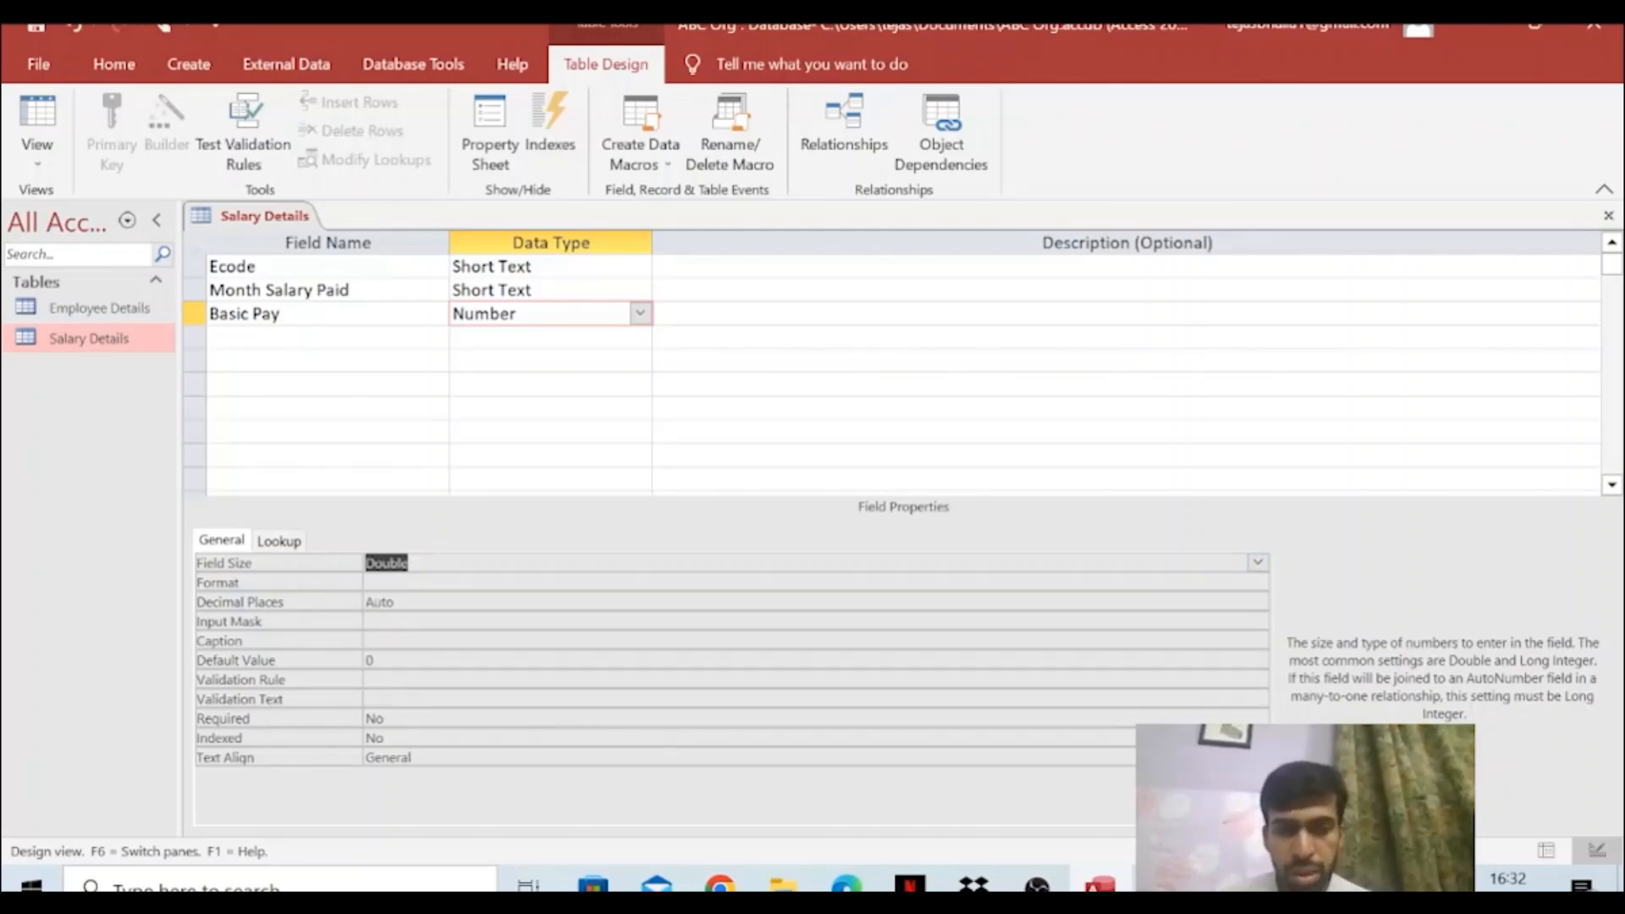
double_click(156, 347)
left_click(786, 528)
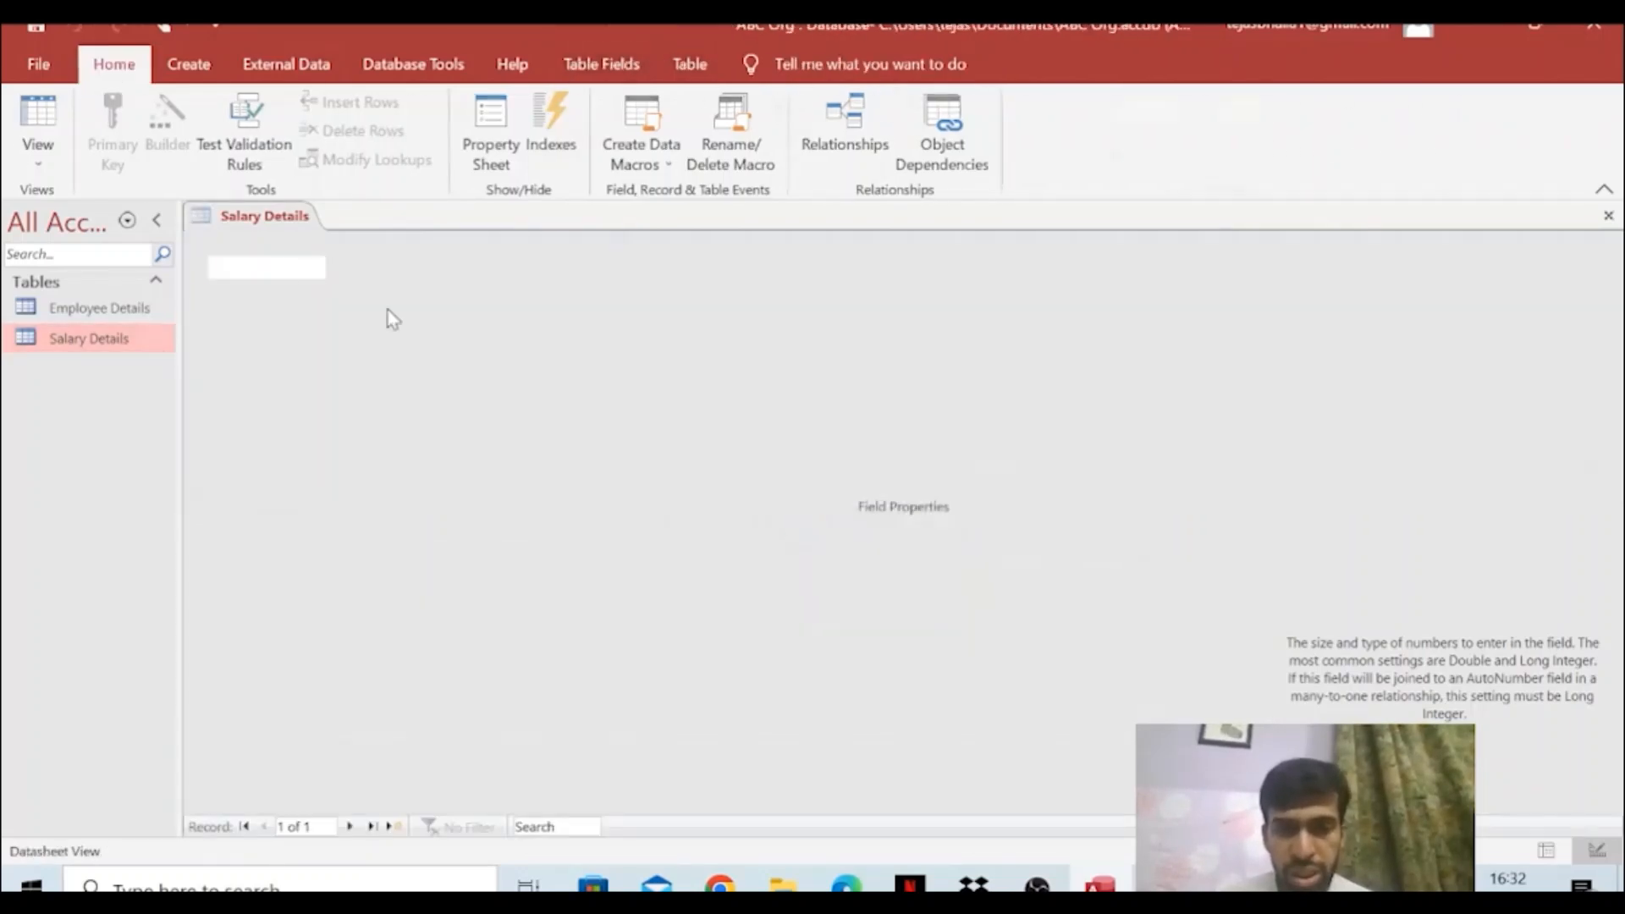
key("Tab")
key("Tab")
type("9880000000000")
key("Left")
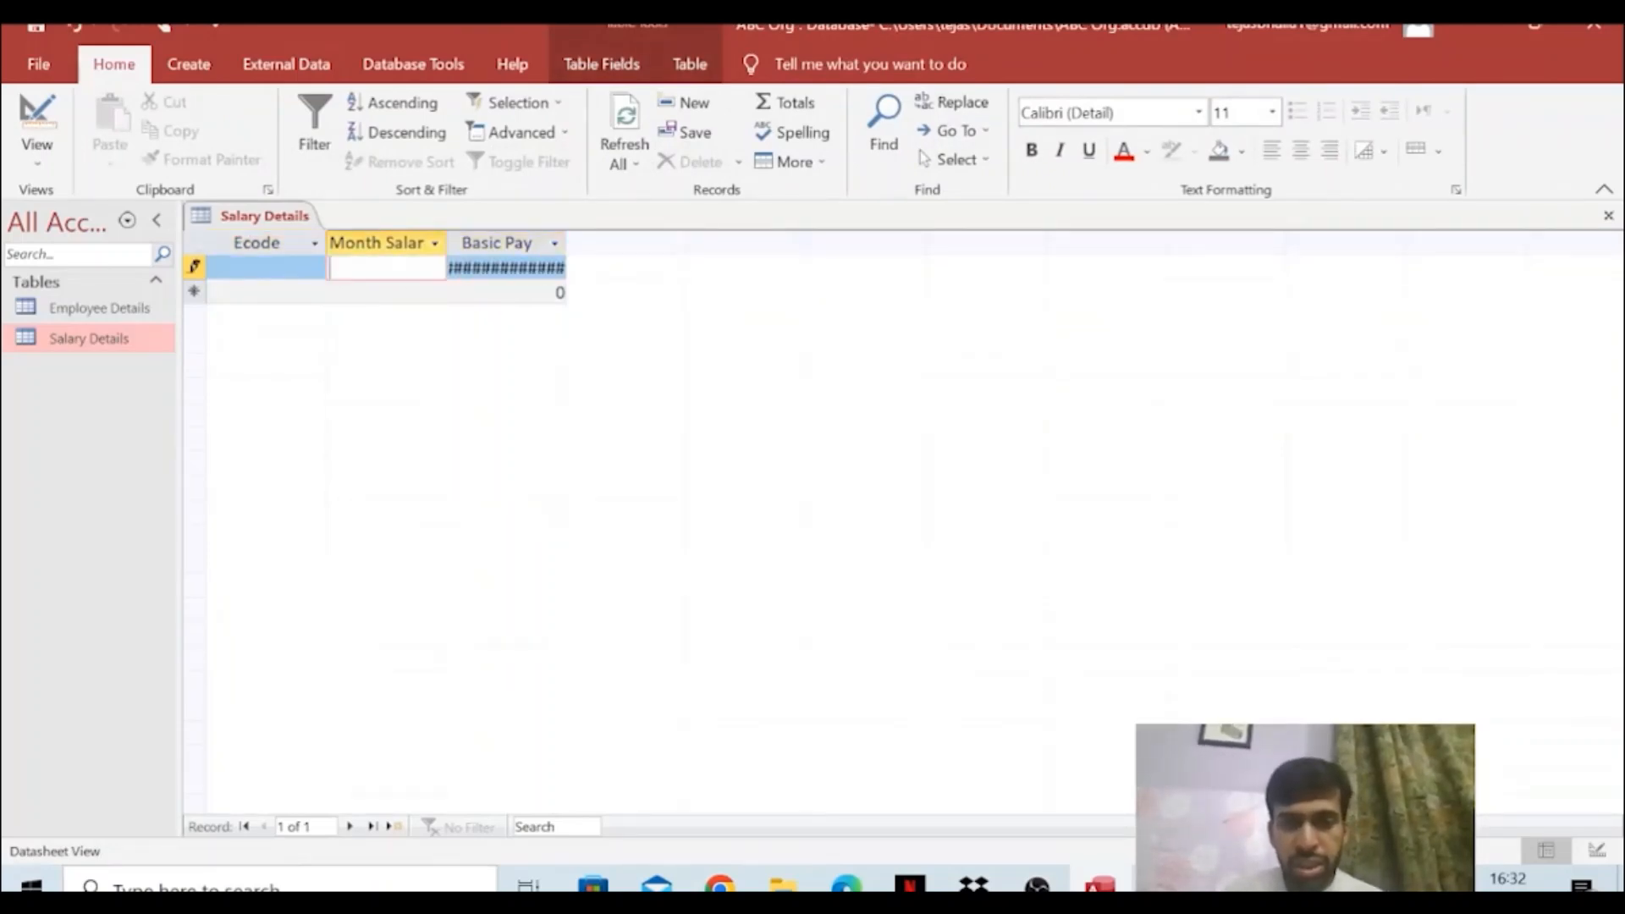
Delete the test value from the Basic Pay cell of the first record
left_click(486, 248)
left_click(558, 268)
left_click_drag(558, 268, 446, 276)
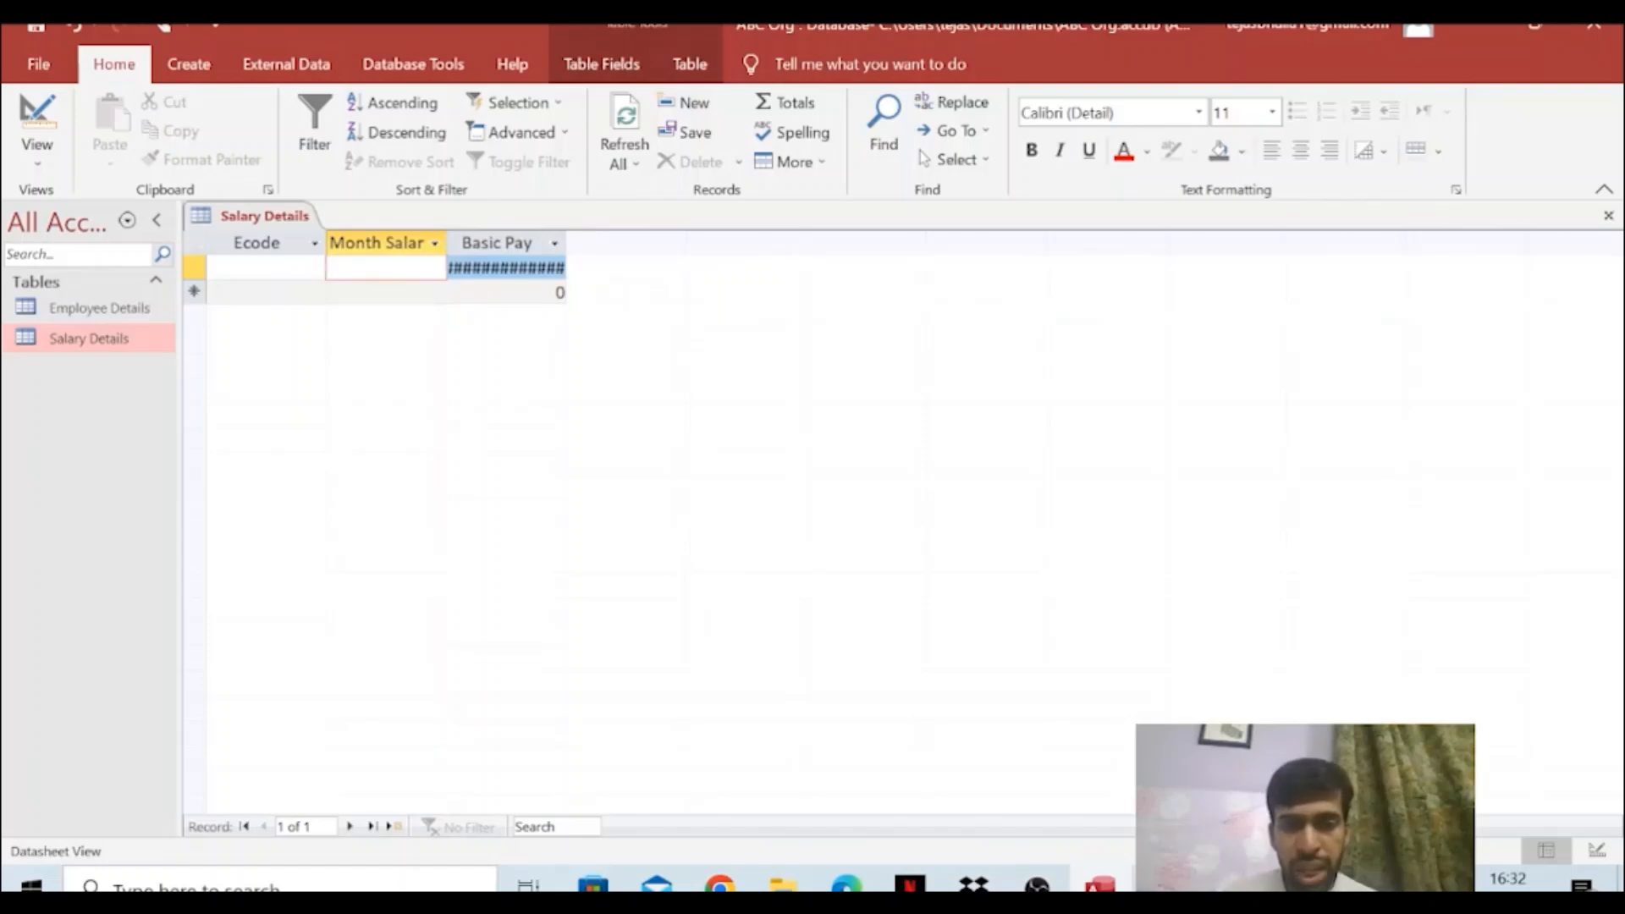
left_click(534, 268)
left_click_drag(541, 268, 436, 274)
key("Tab")
key("Delete")
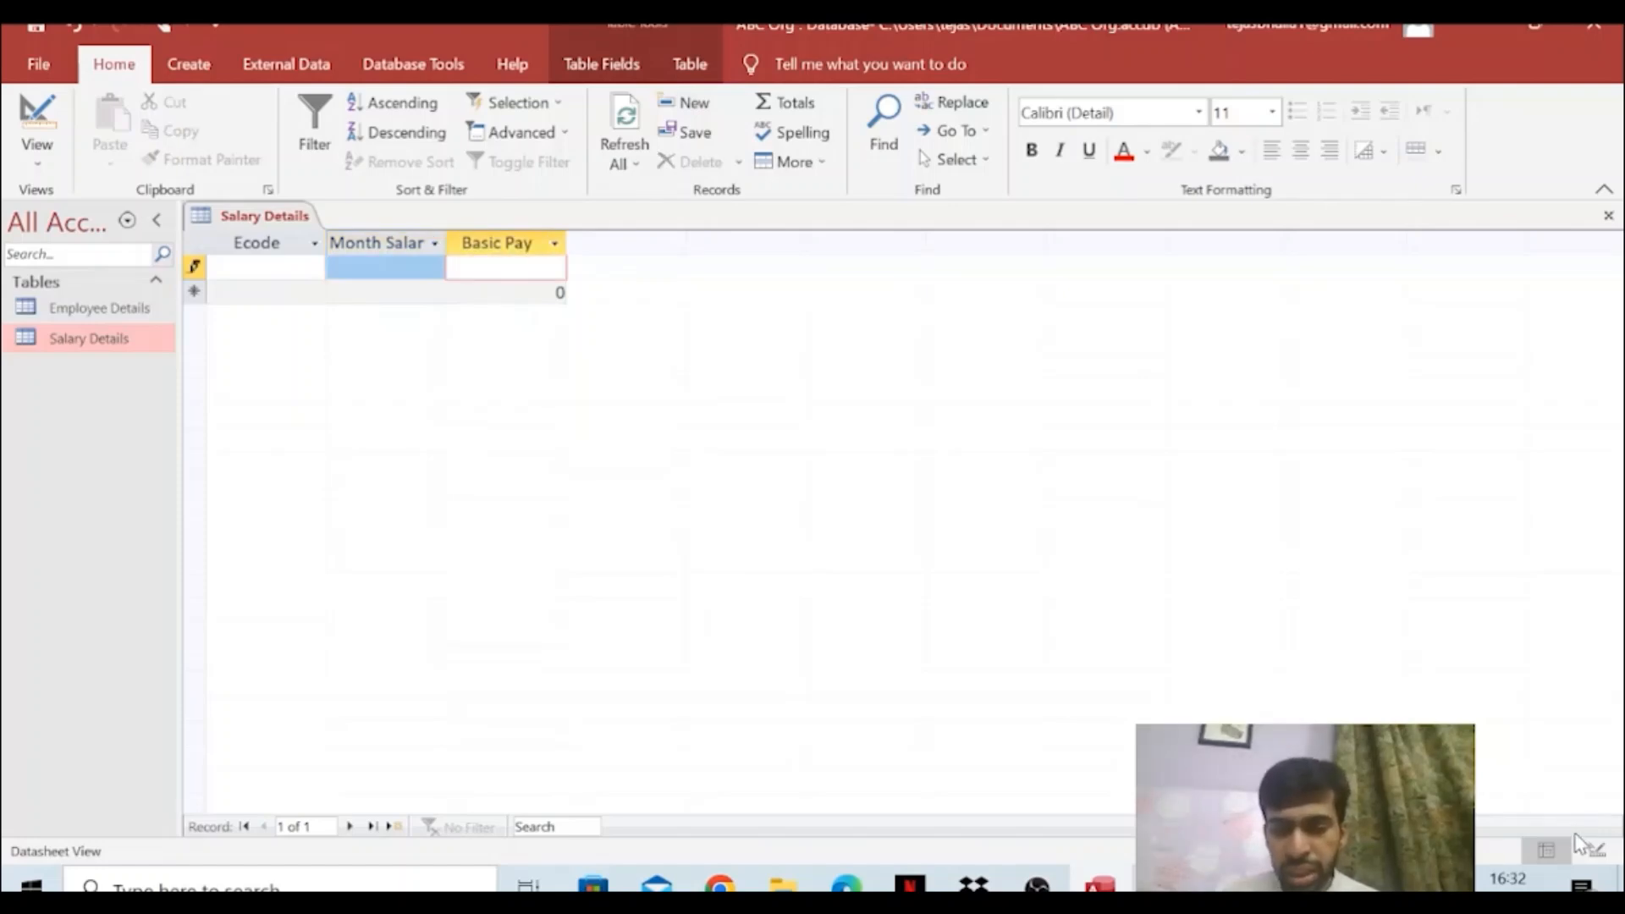
Return Salary Details to Design View and set the Field Size of Basic Pay back to Long Integer
left_click(1596, 850)
left_click(409, 562)
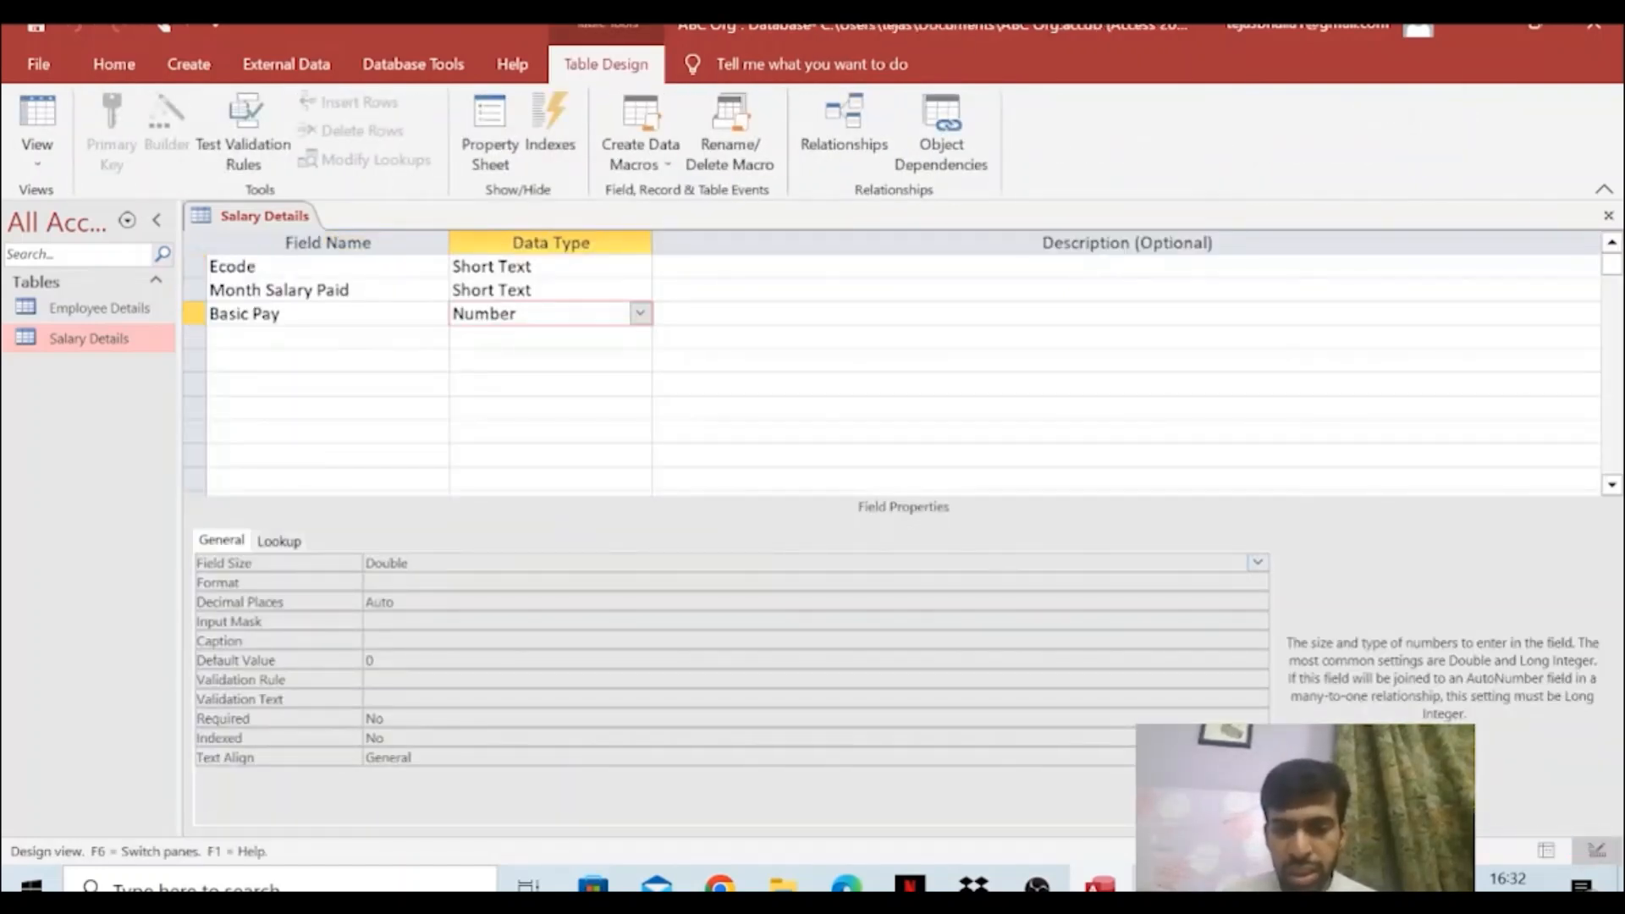
left_click(1256, 563)
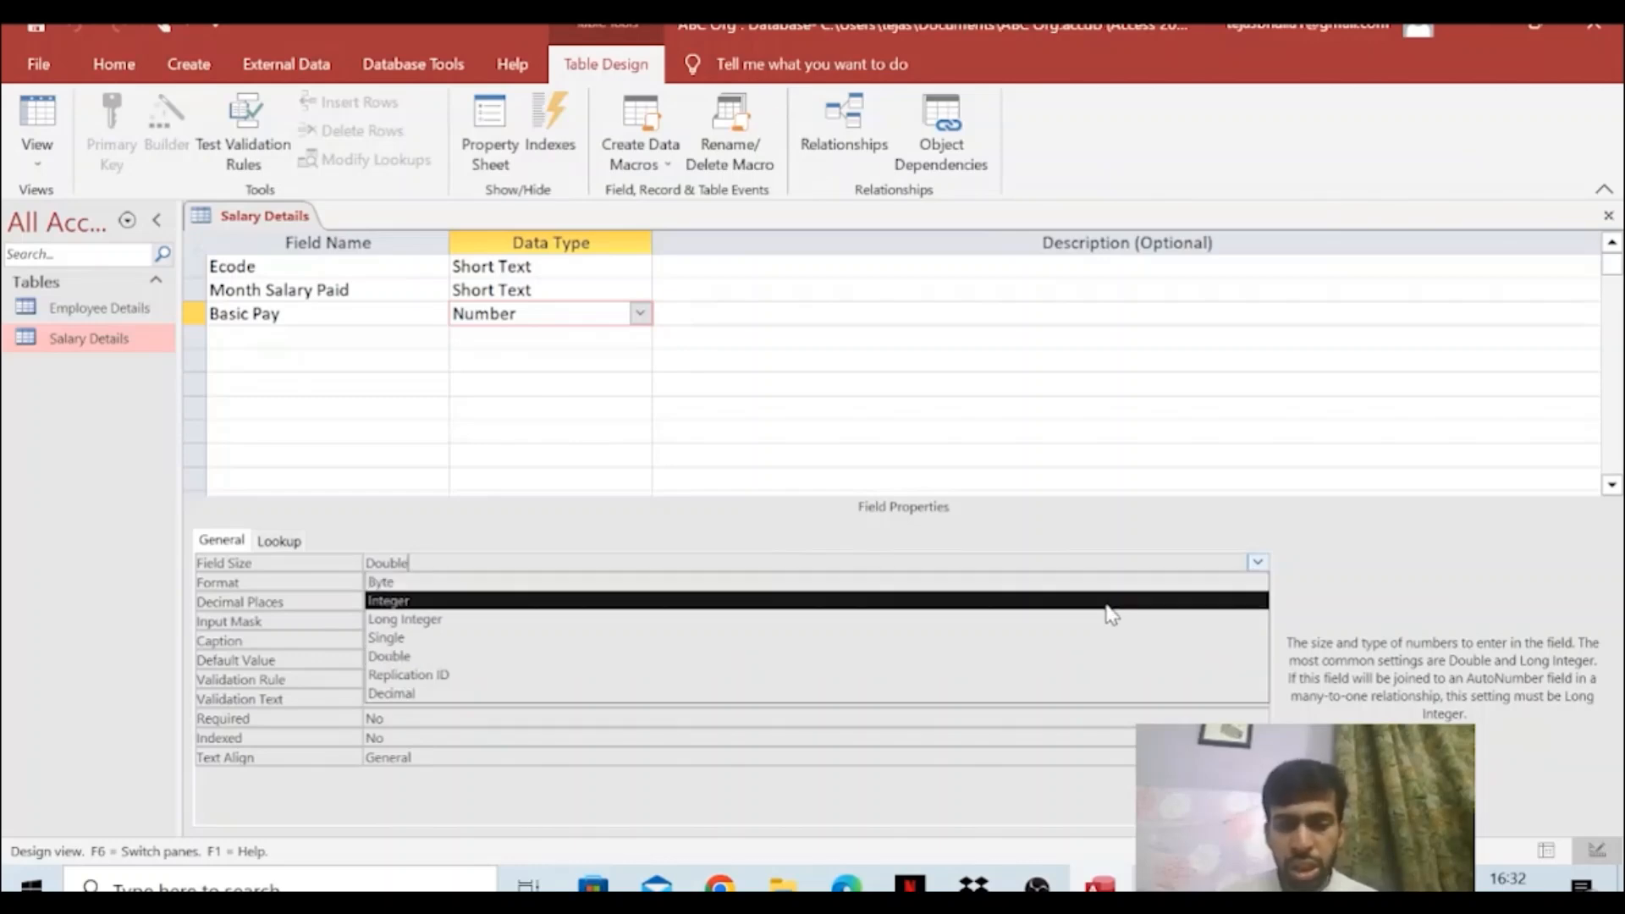
left_click(1100, 626)
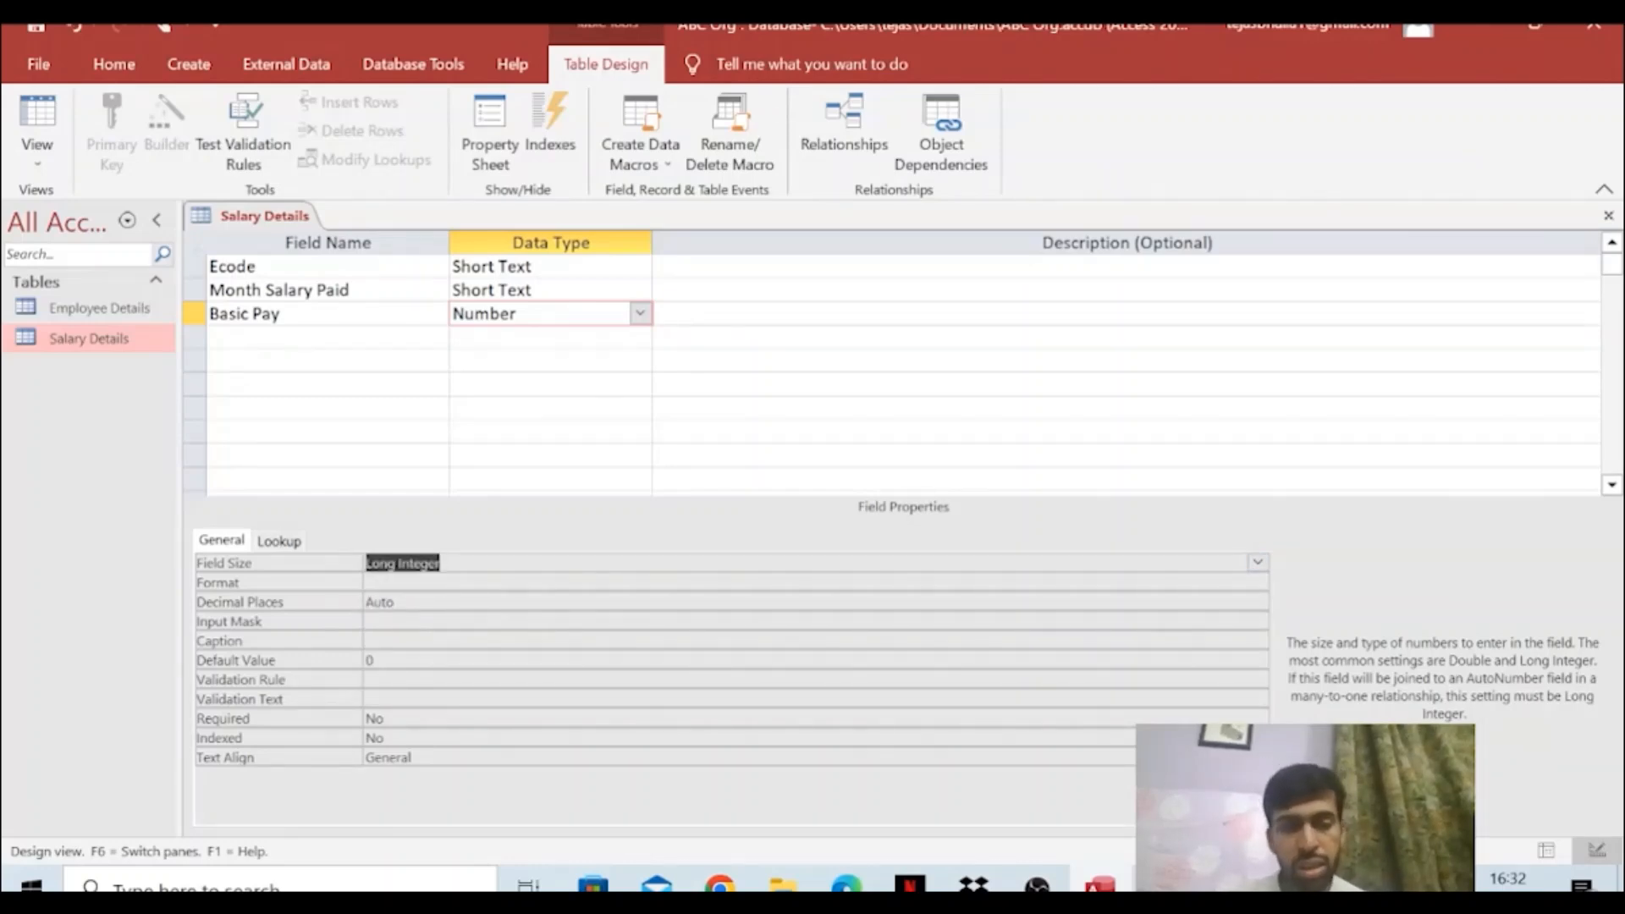
Set the Validation Rule of the Basic Pay field to >30000 And <=50000
left_click(436, 680)
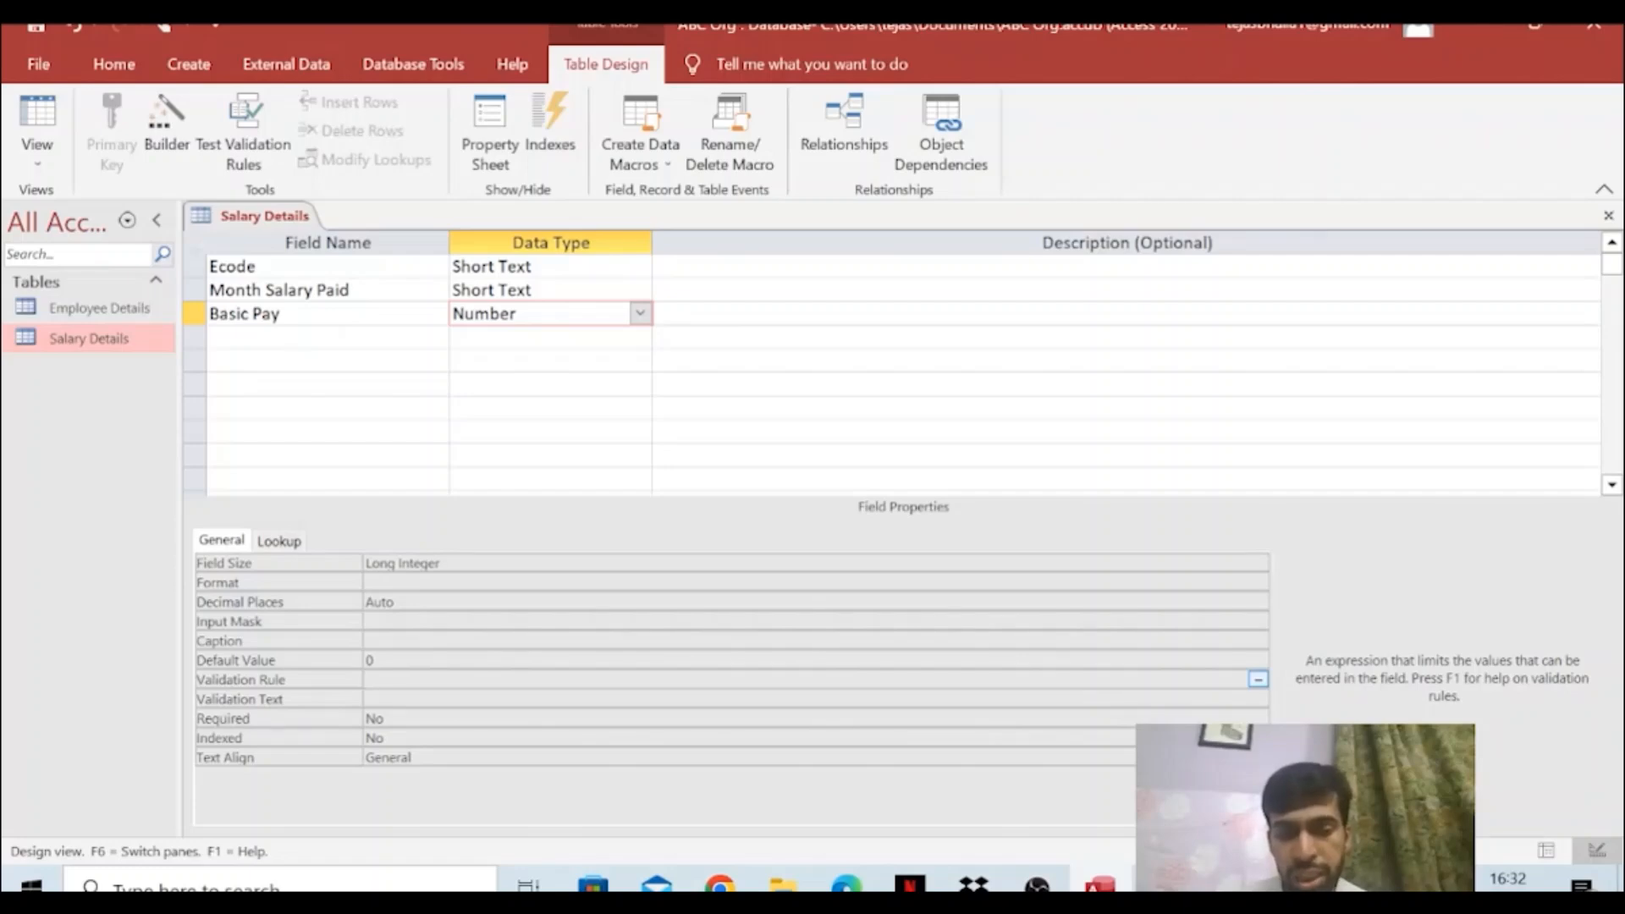
type(">30000")
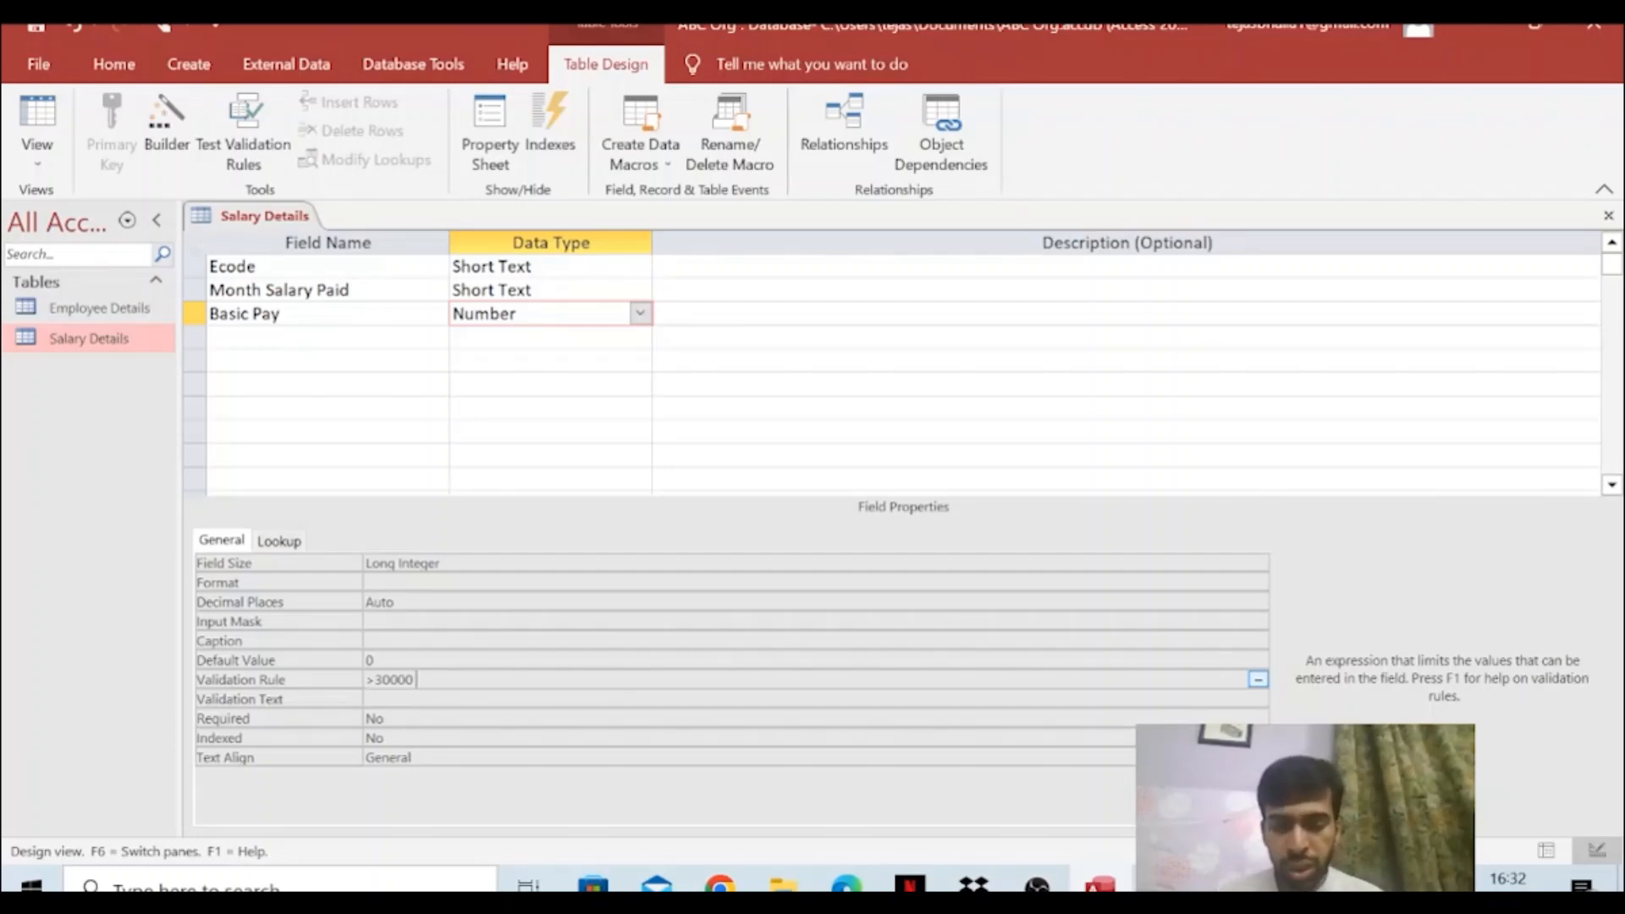
type("and <=50000")
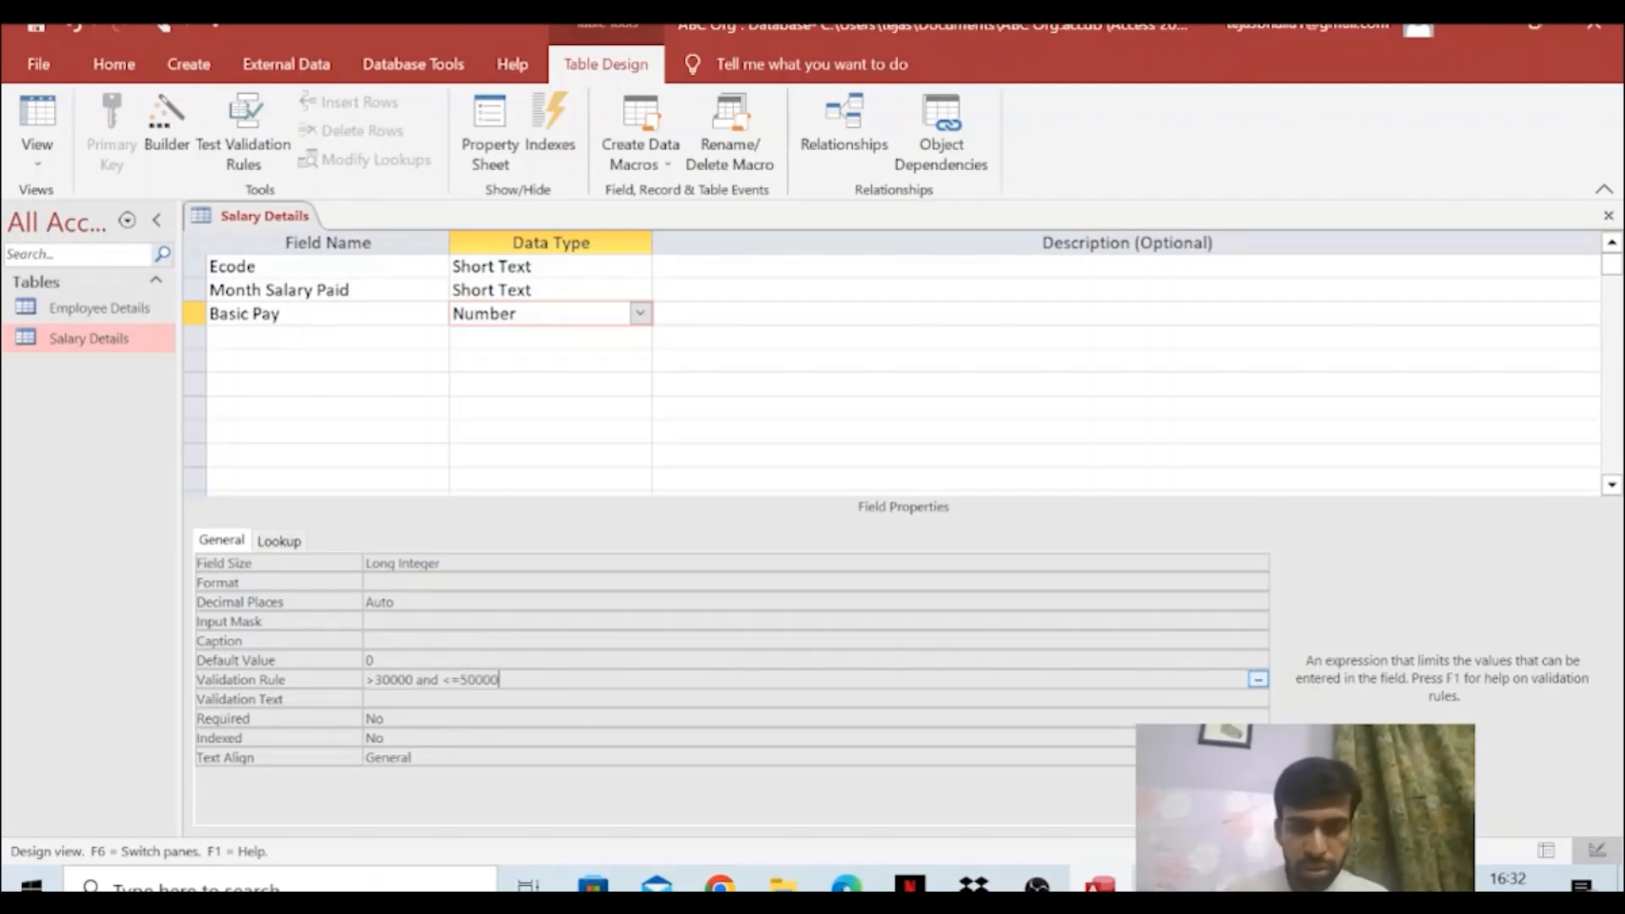
left_click_drag(439, 678, 424, 679)
left_click(421, 622)
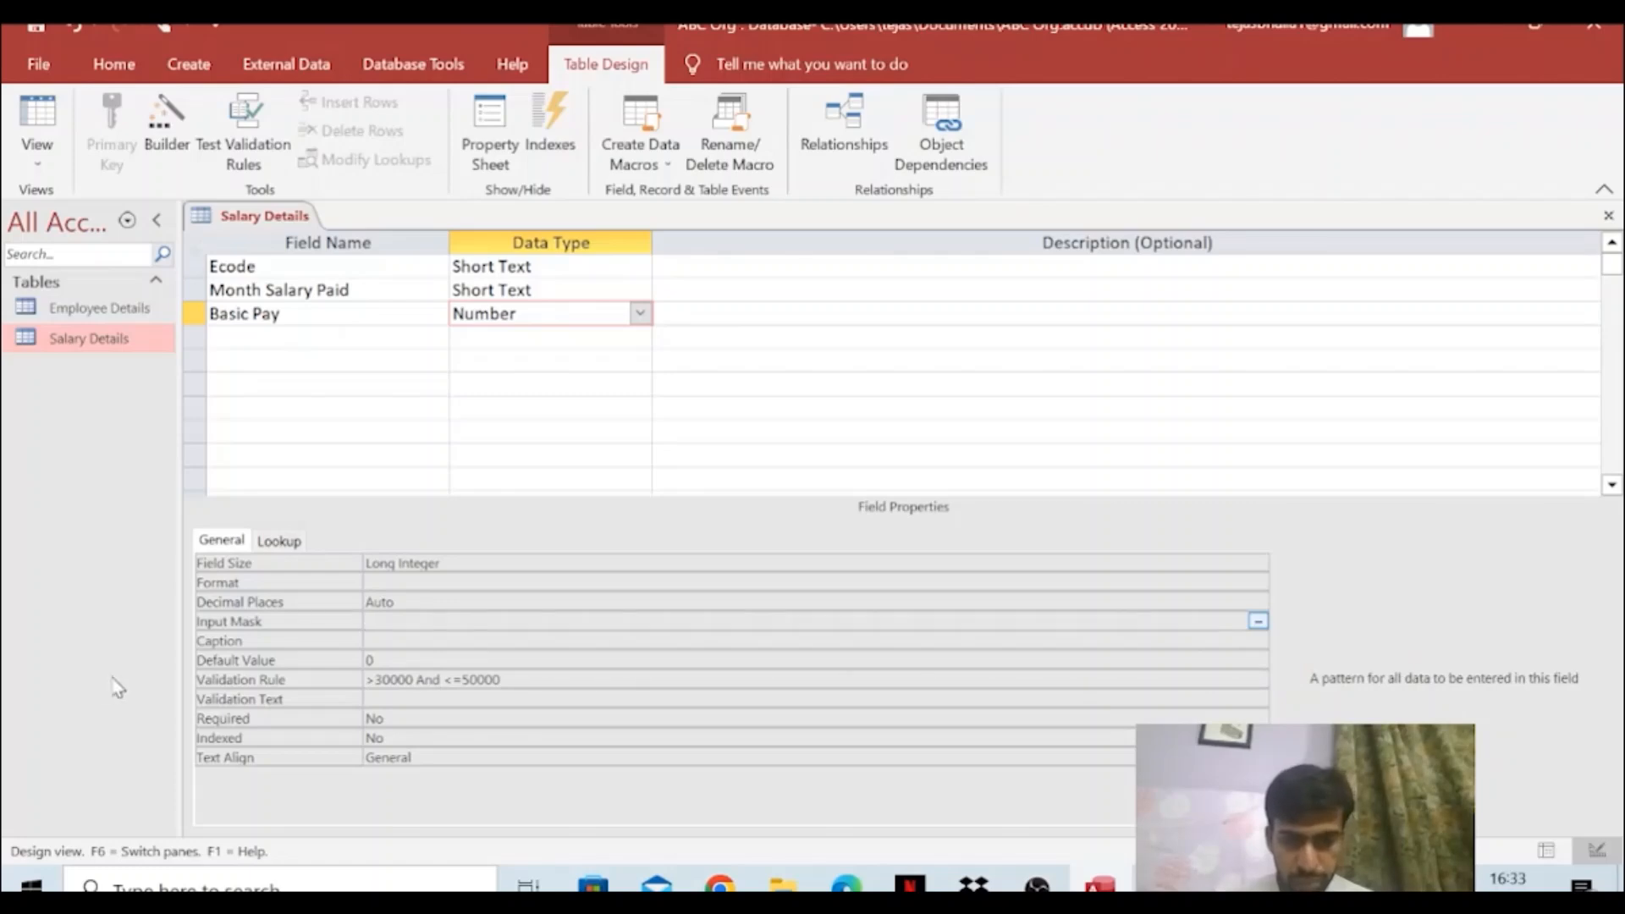
Close Salary Details with its design changes saved, accept the shorter field size, test existing data and keep the new validation rule
left_click(1608, 215)
left_click(759, 513)
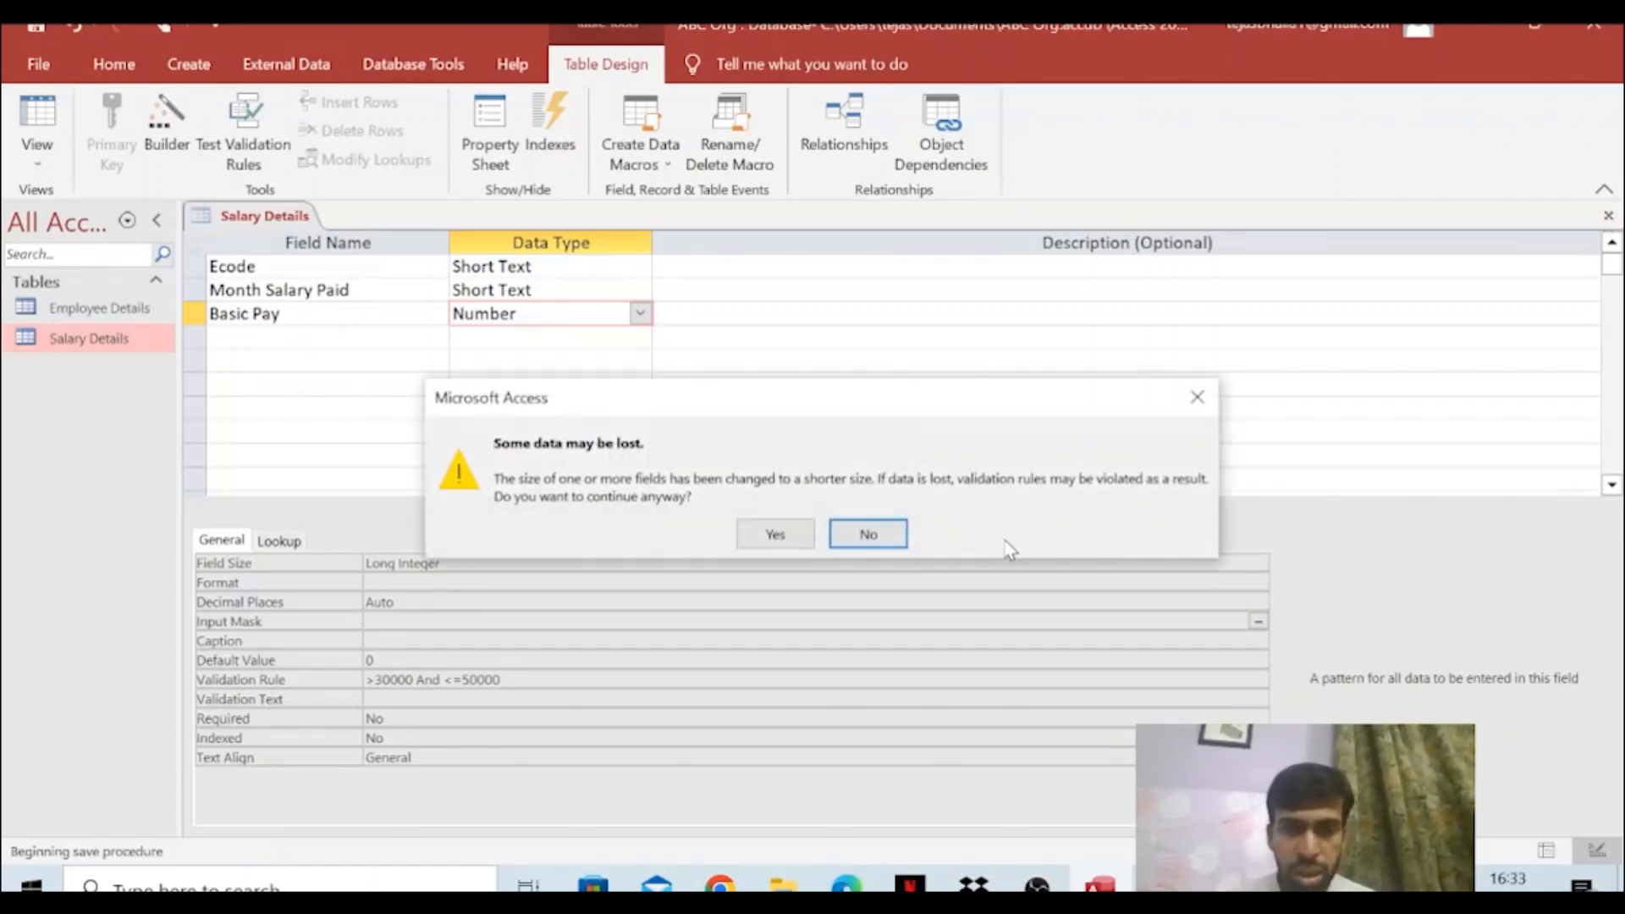
left_click(777, 533)
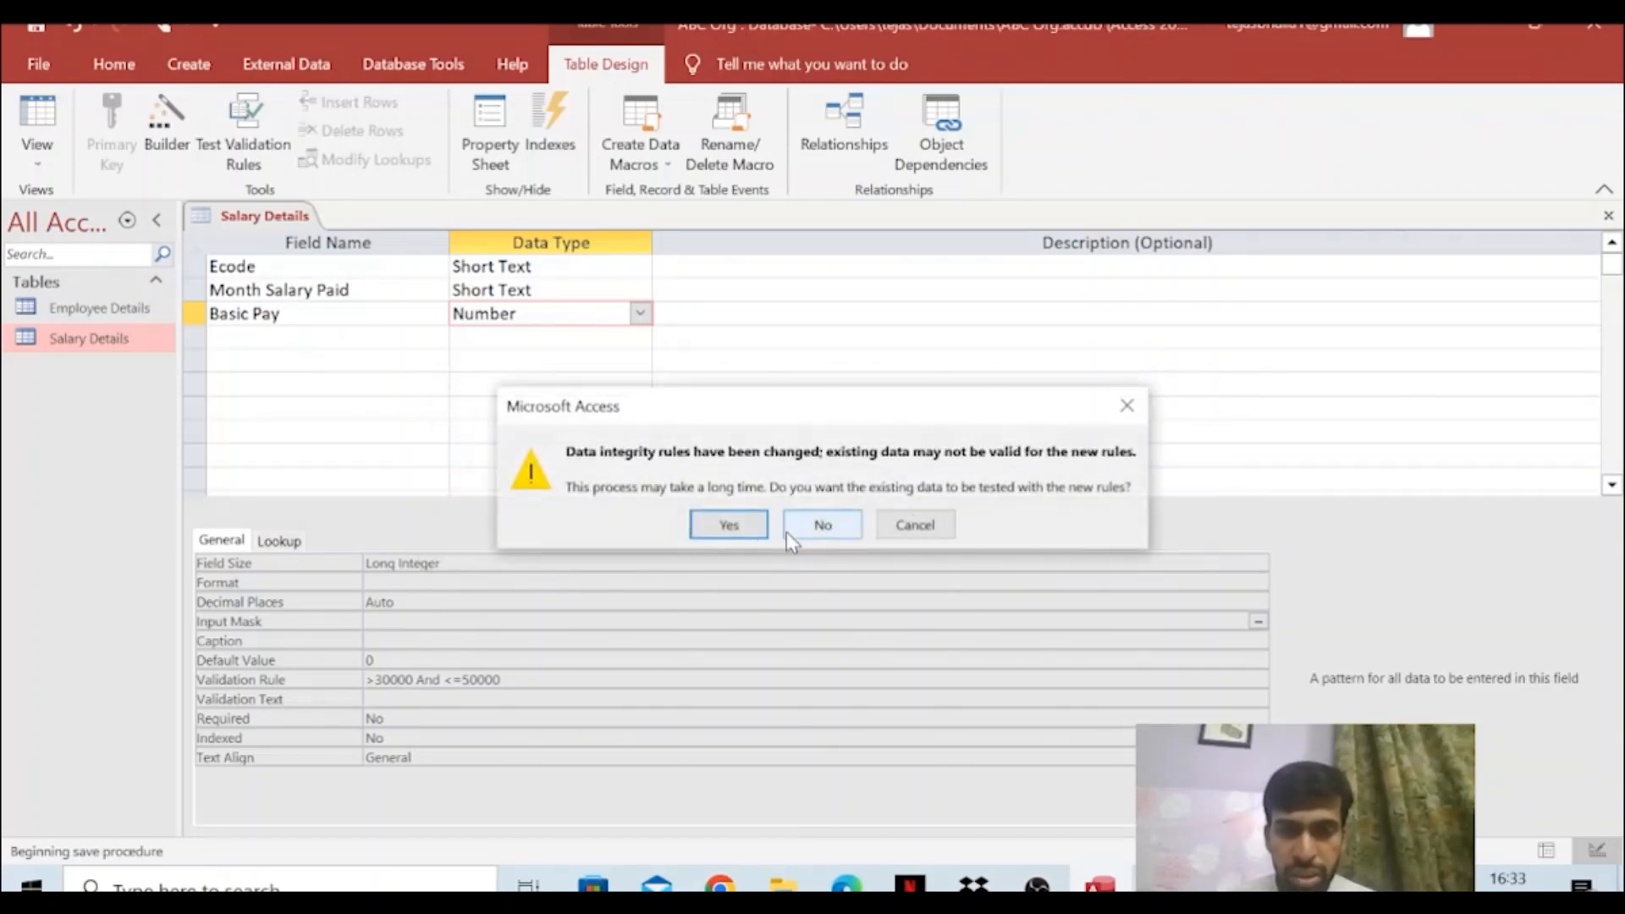
left_click(728, 532)
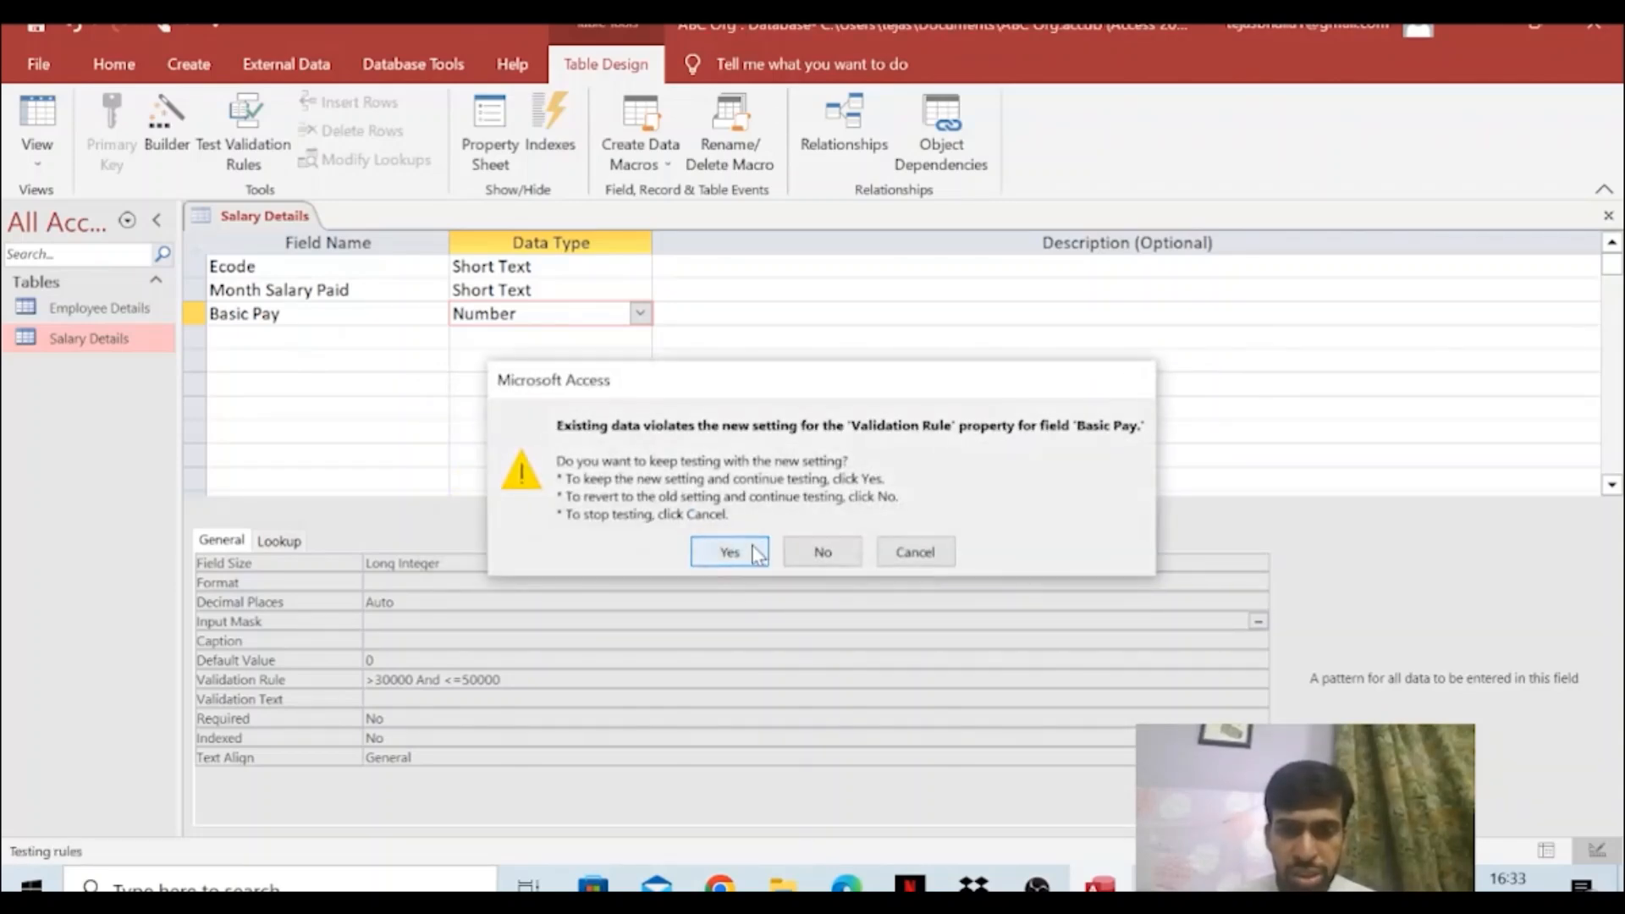
left_click(728, 551)
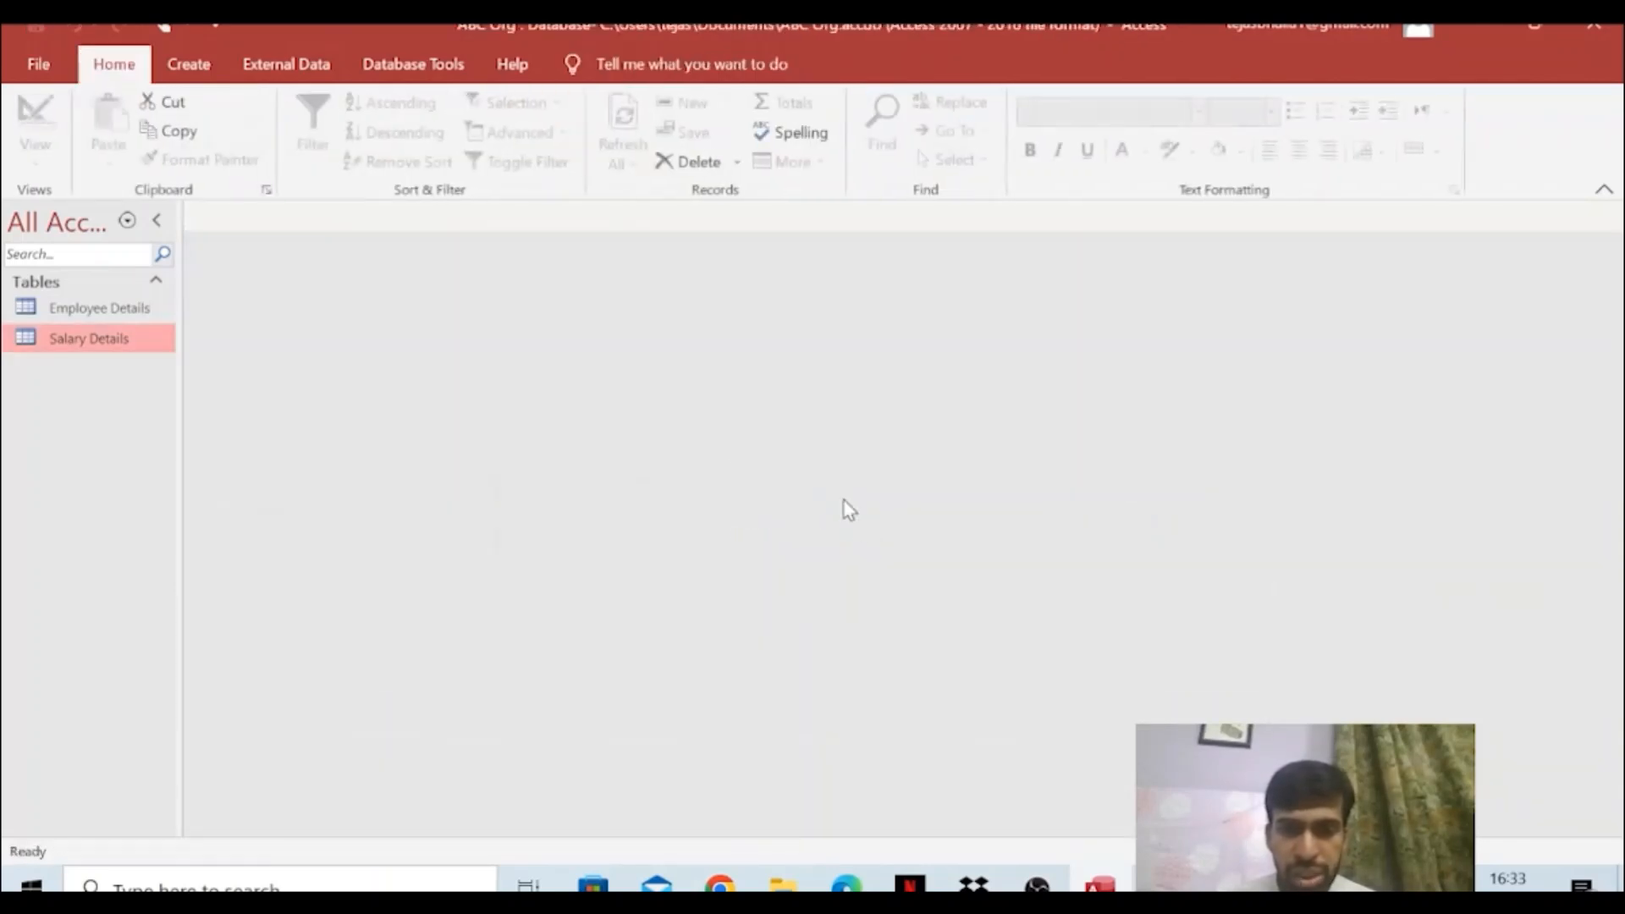
Reopen the Salary Details datasheet and try to enter 60000 as the Basic Pay of the first record
double_click(67, 340)
key("Tab")
key("Tab")
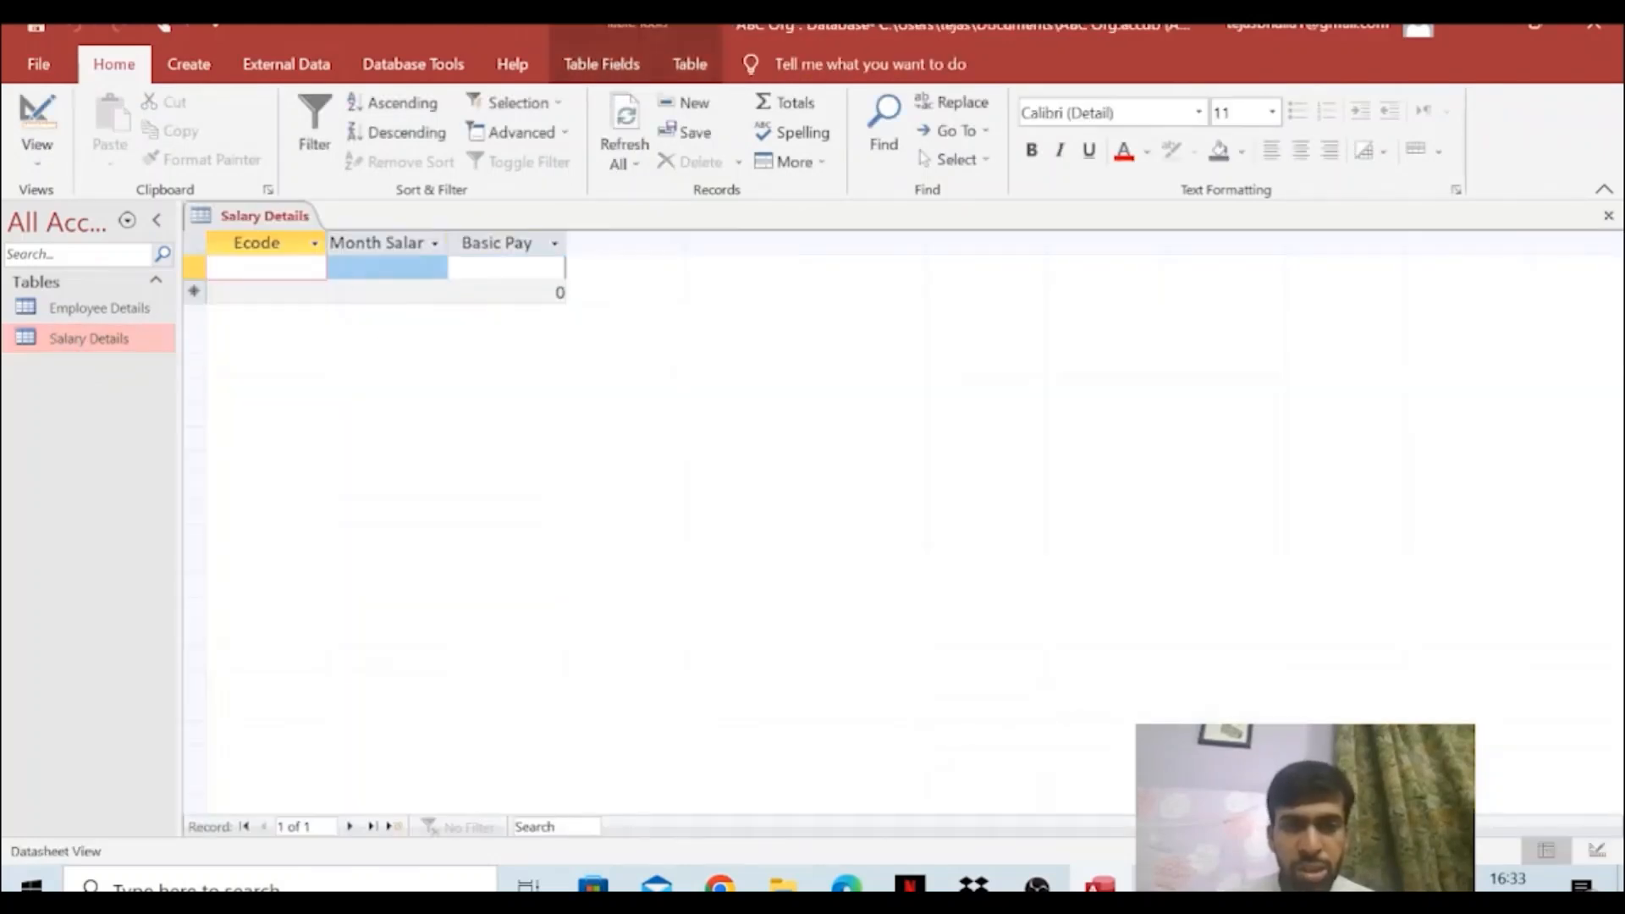
left_click(387, 269)
key("Left")
key("Right")
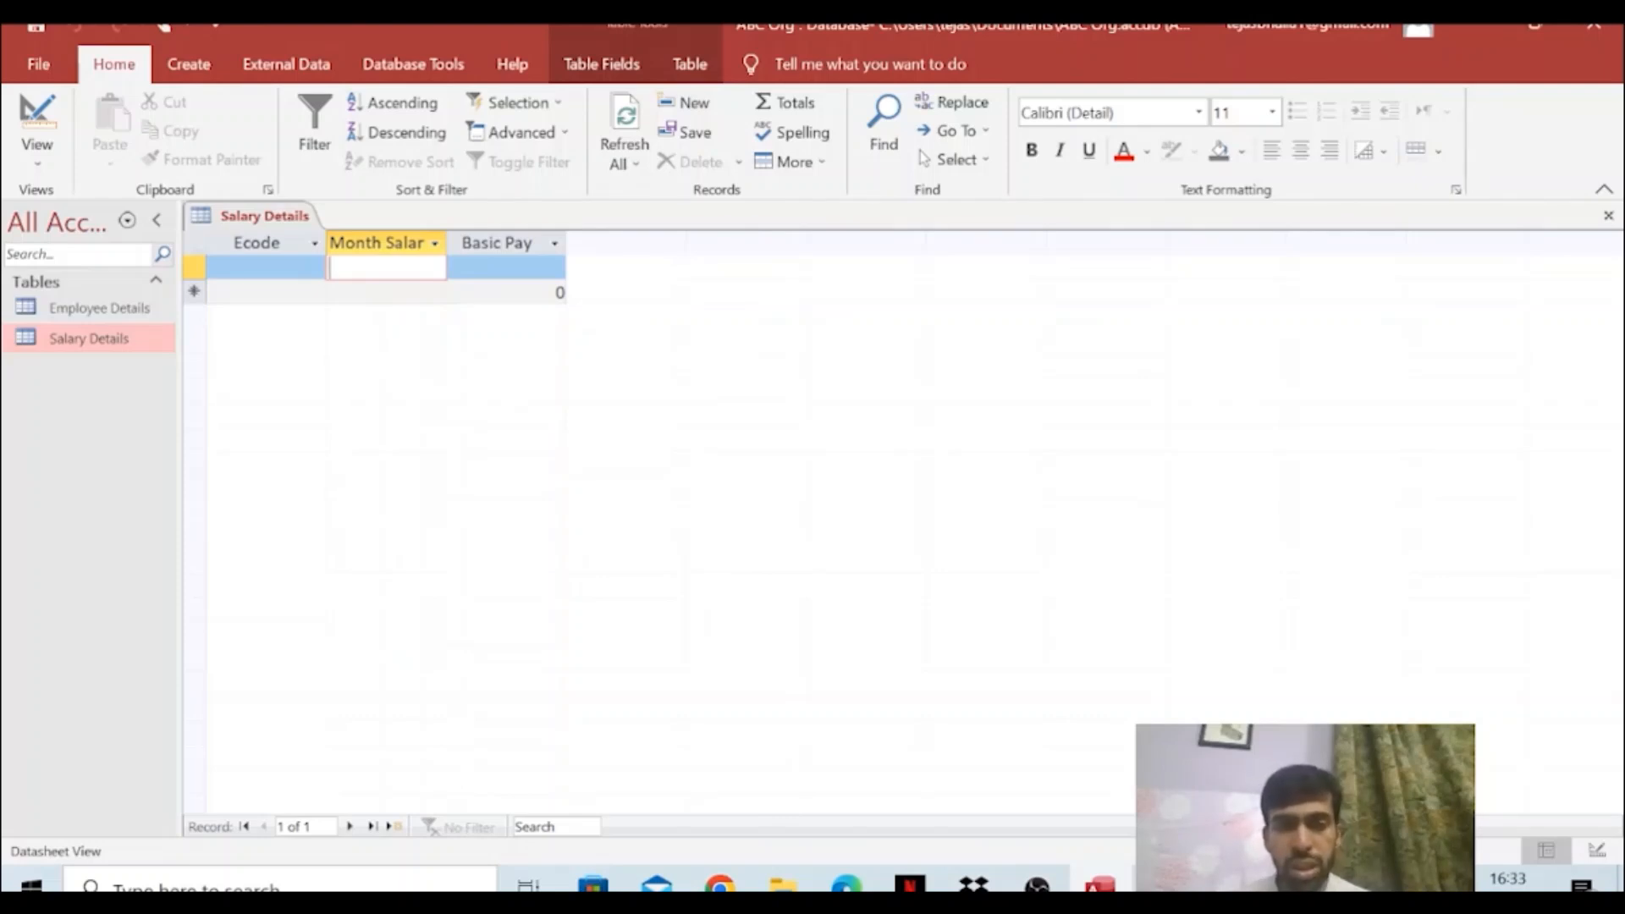
key("Right")
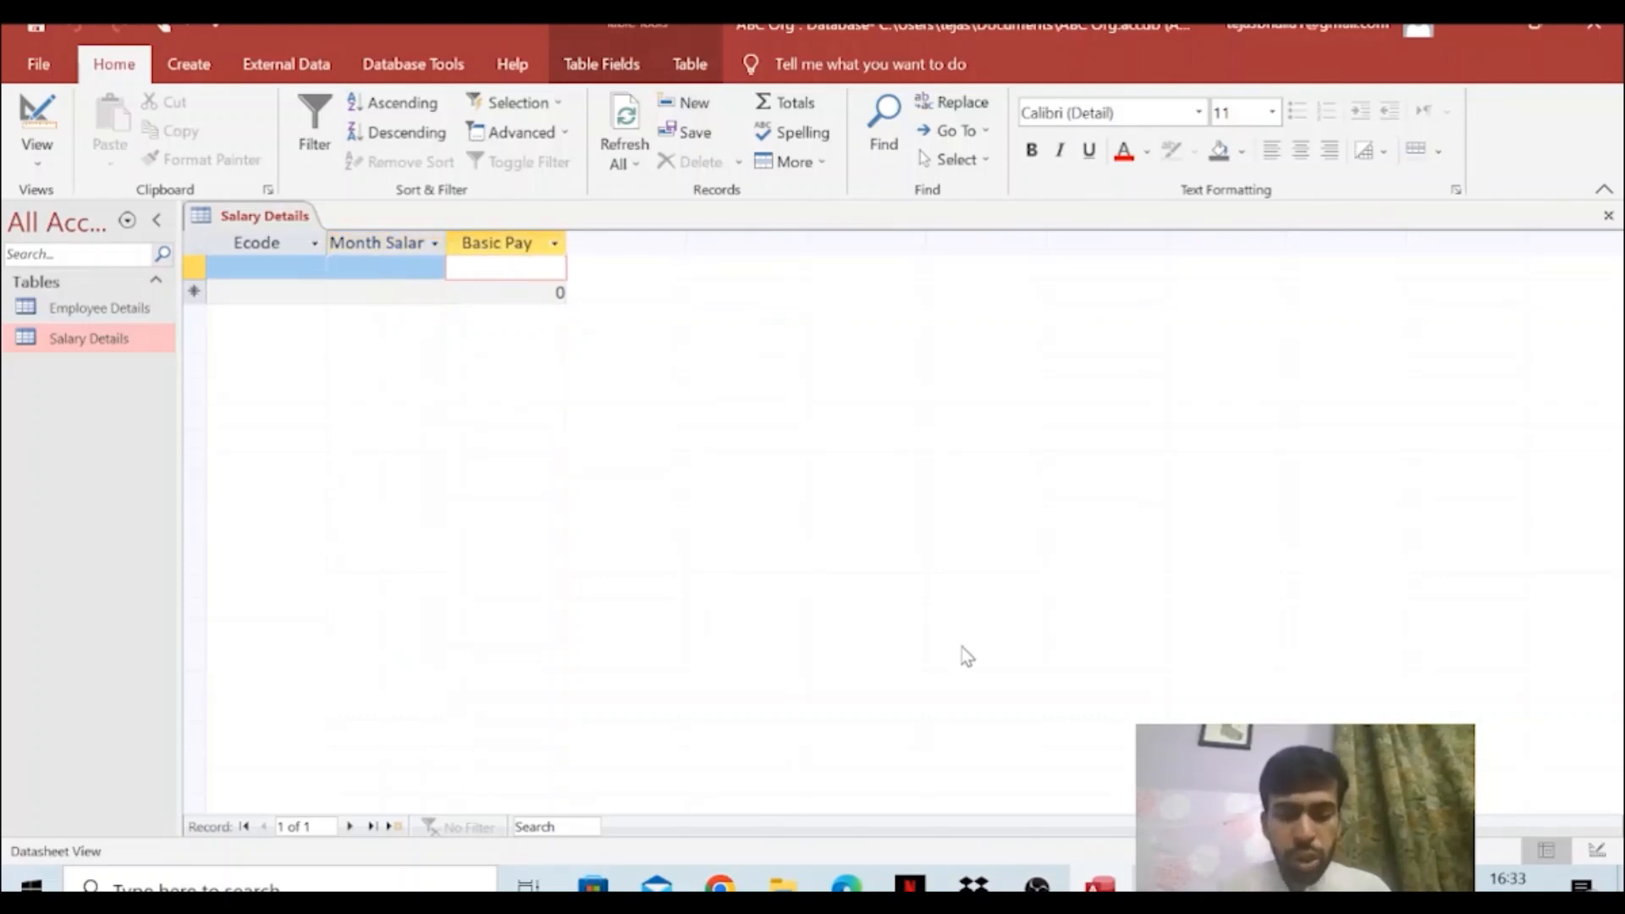
type("60000")
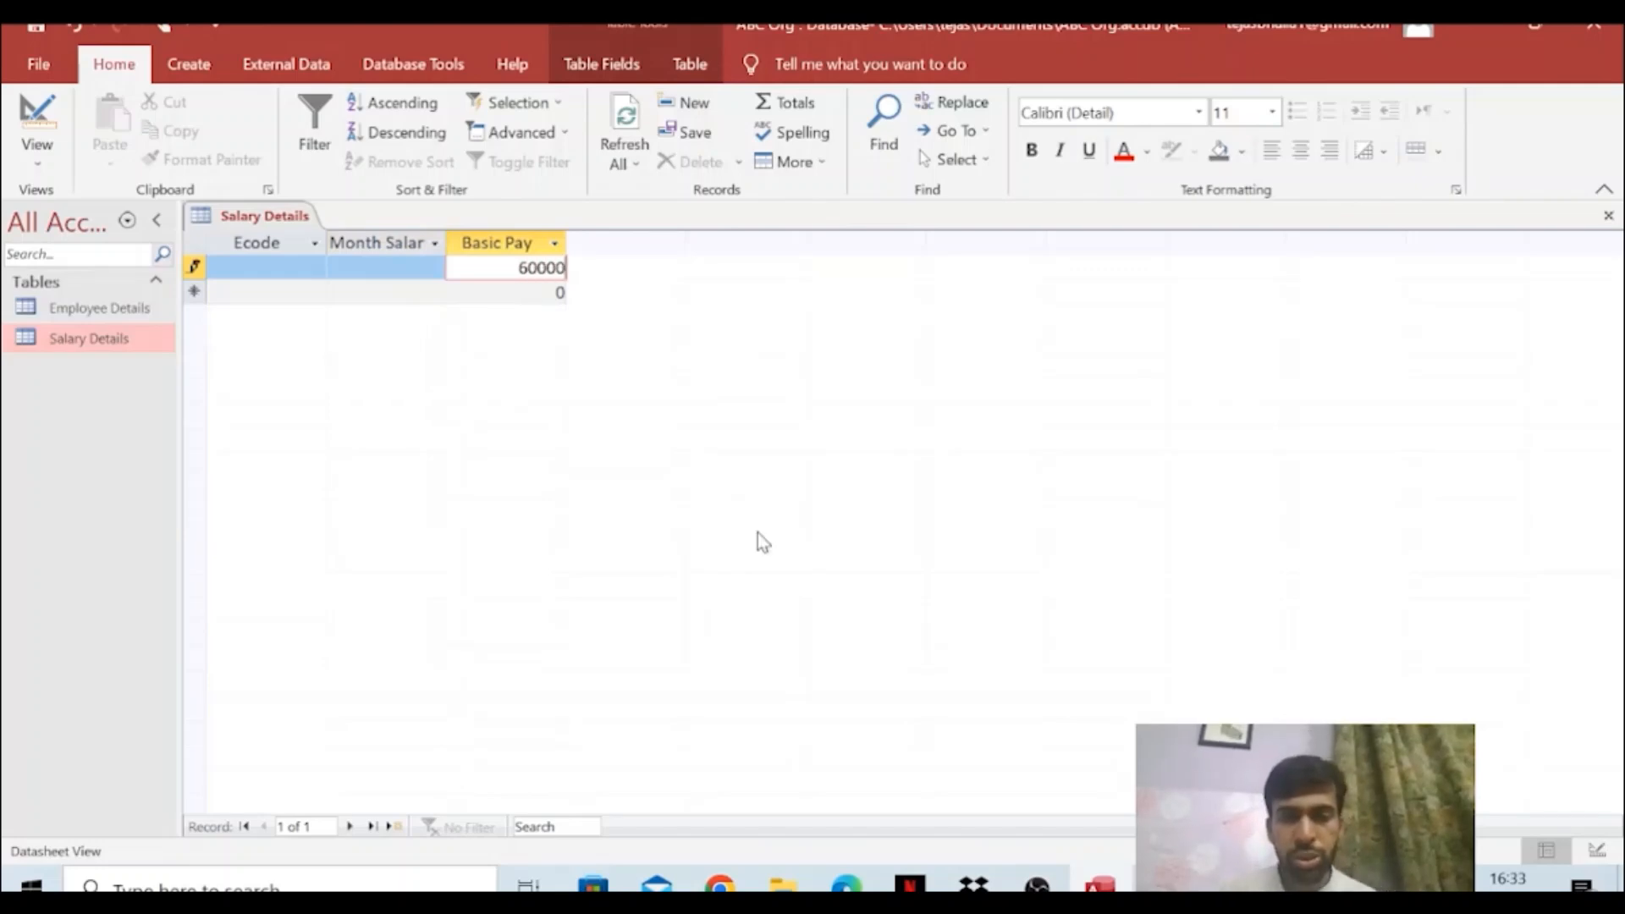
key("Return")
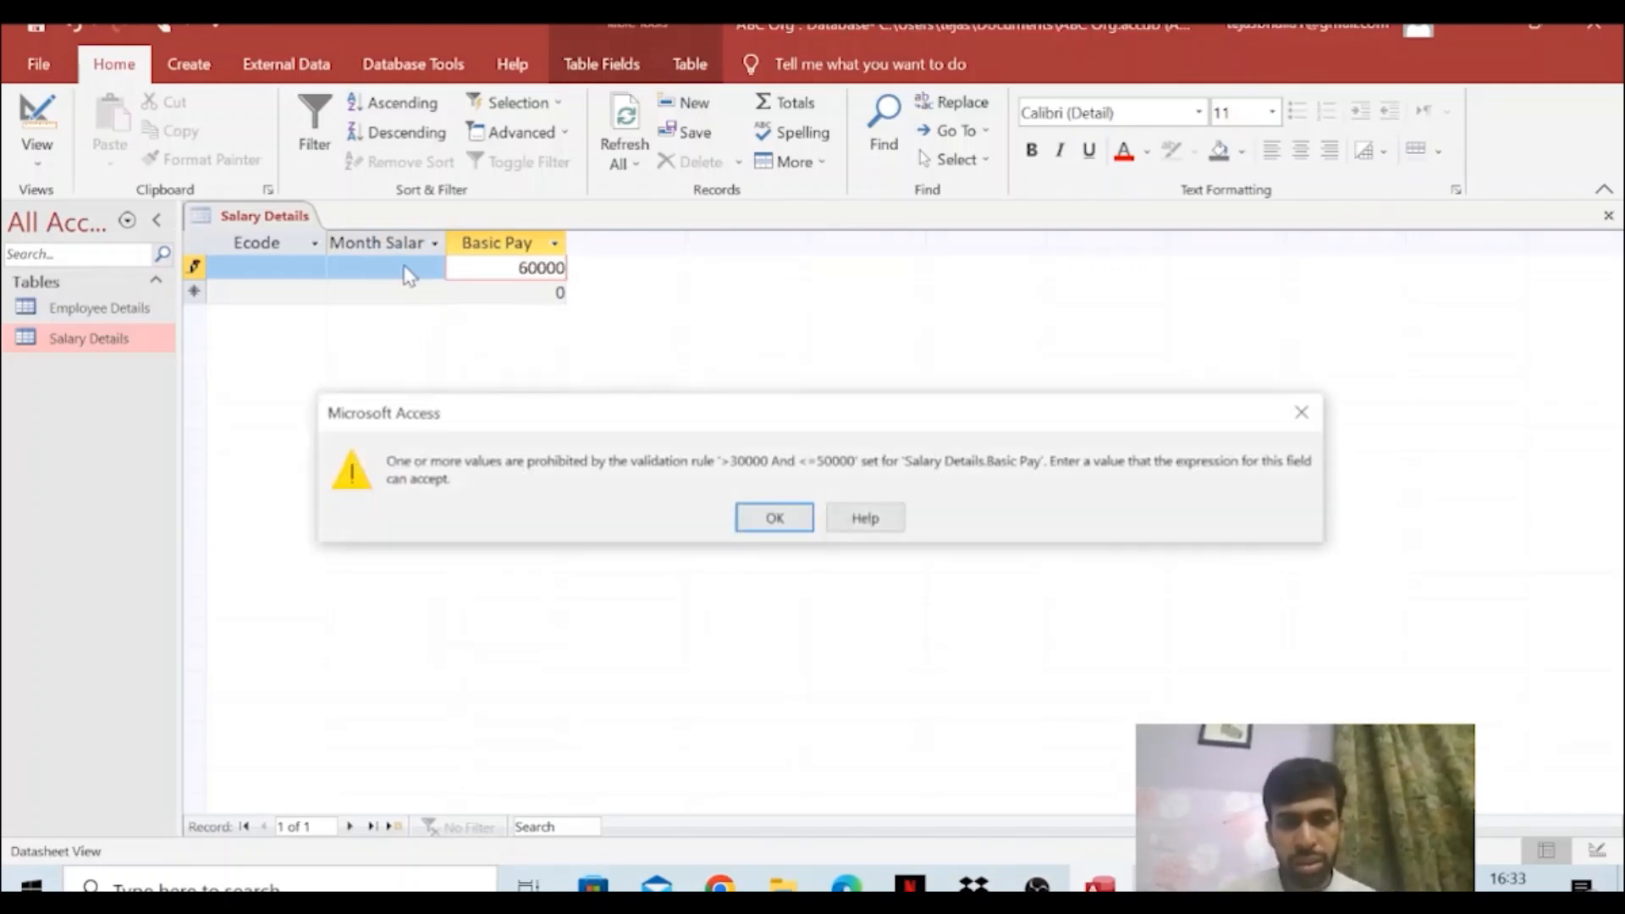
left_click(768, 523)
Complete the first salary record with Basic Pay 50000, Ecode 1111 and month Jan
key("BackSpace")
key("BackSpace")
key("BackSpace")
key("BackSpace")
key("BackSpace")
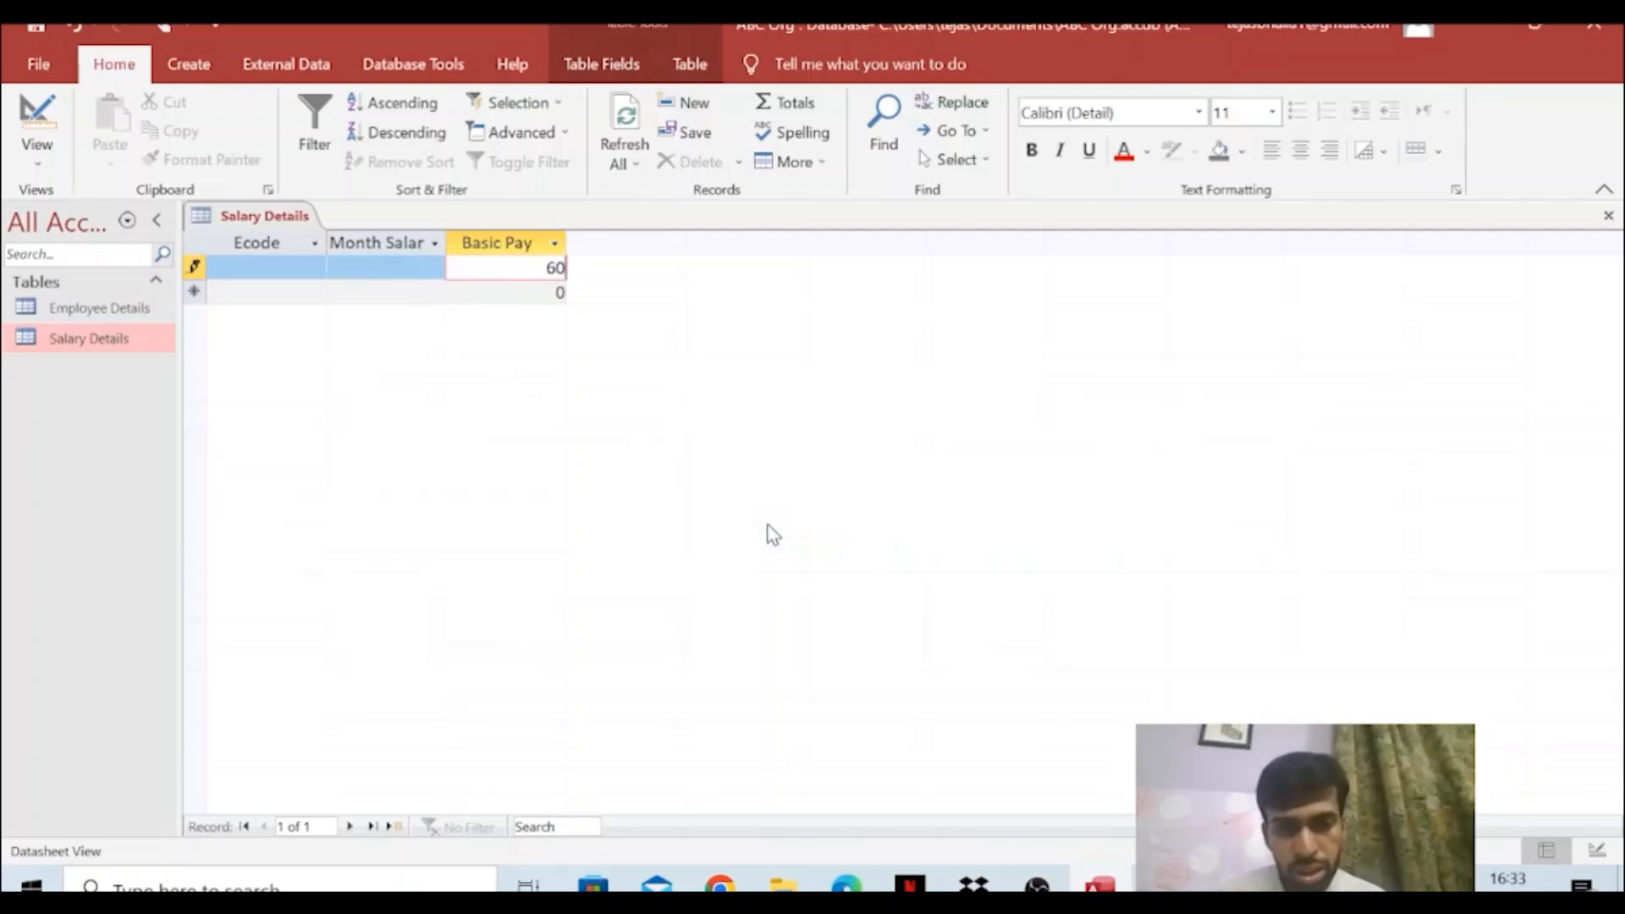
type("50000")
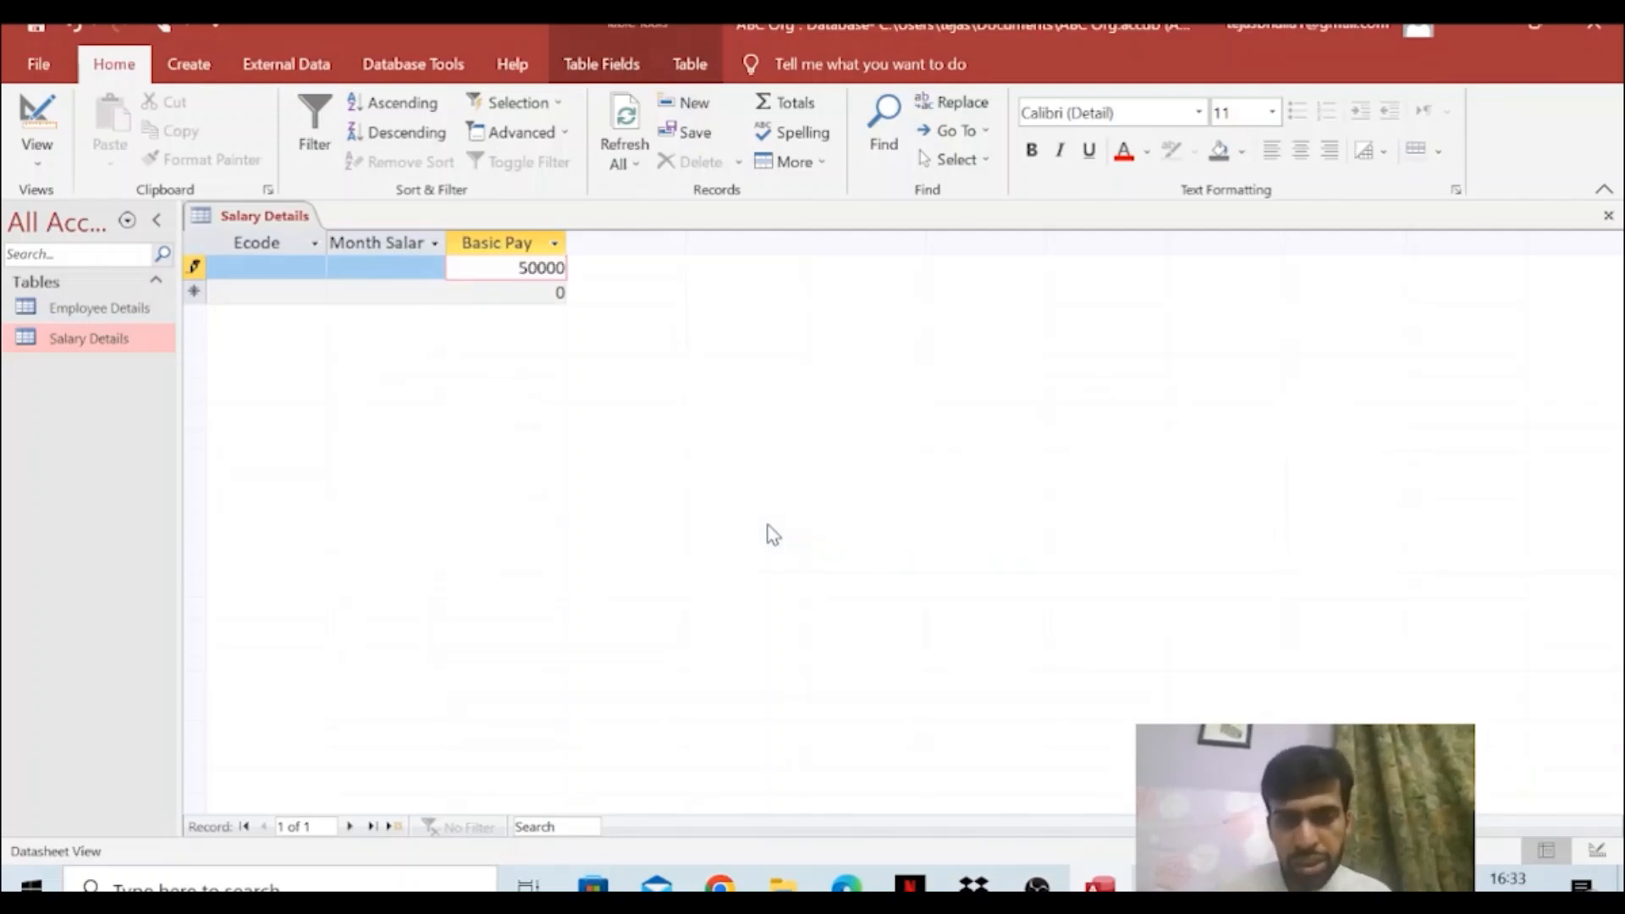
key("Home")
type("1111")
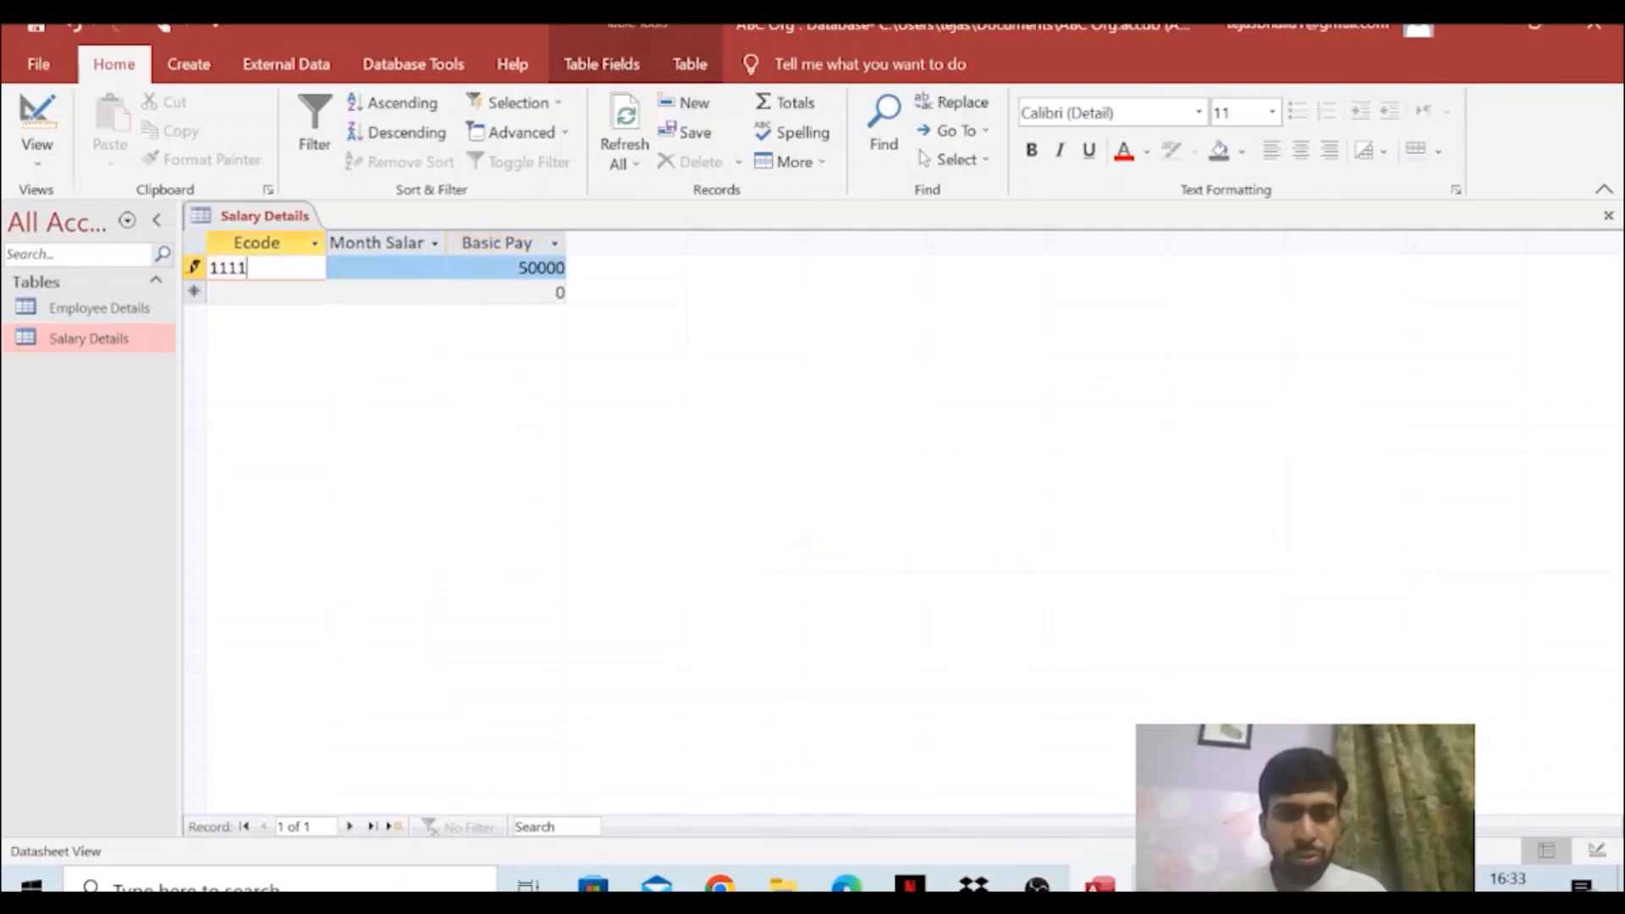
key("Tab")
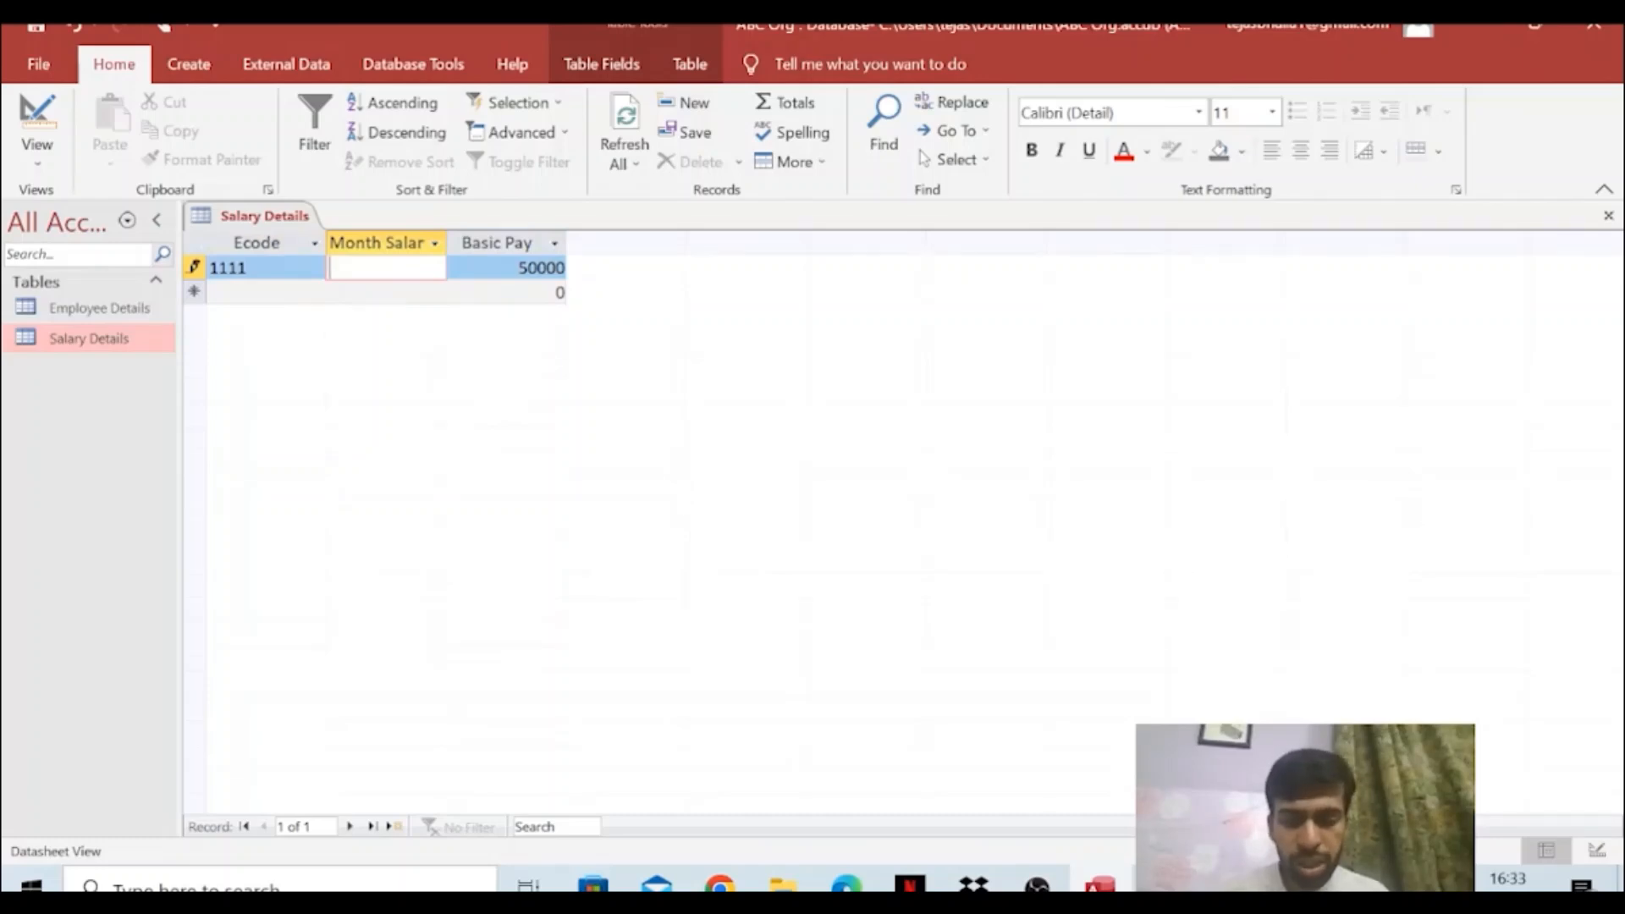
type("Jan")
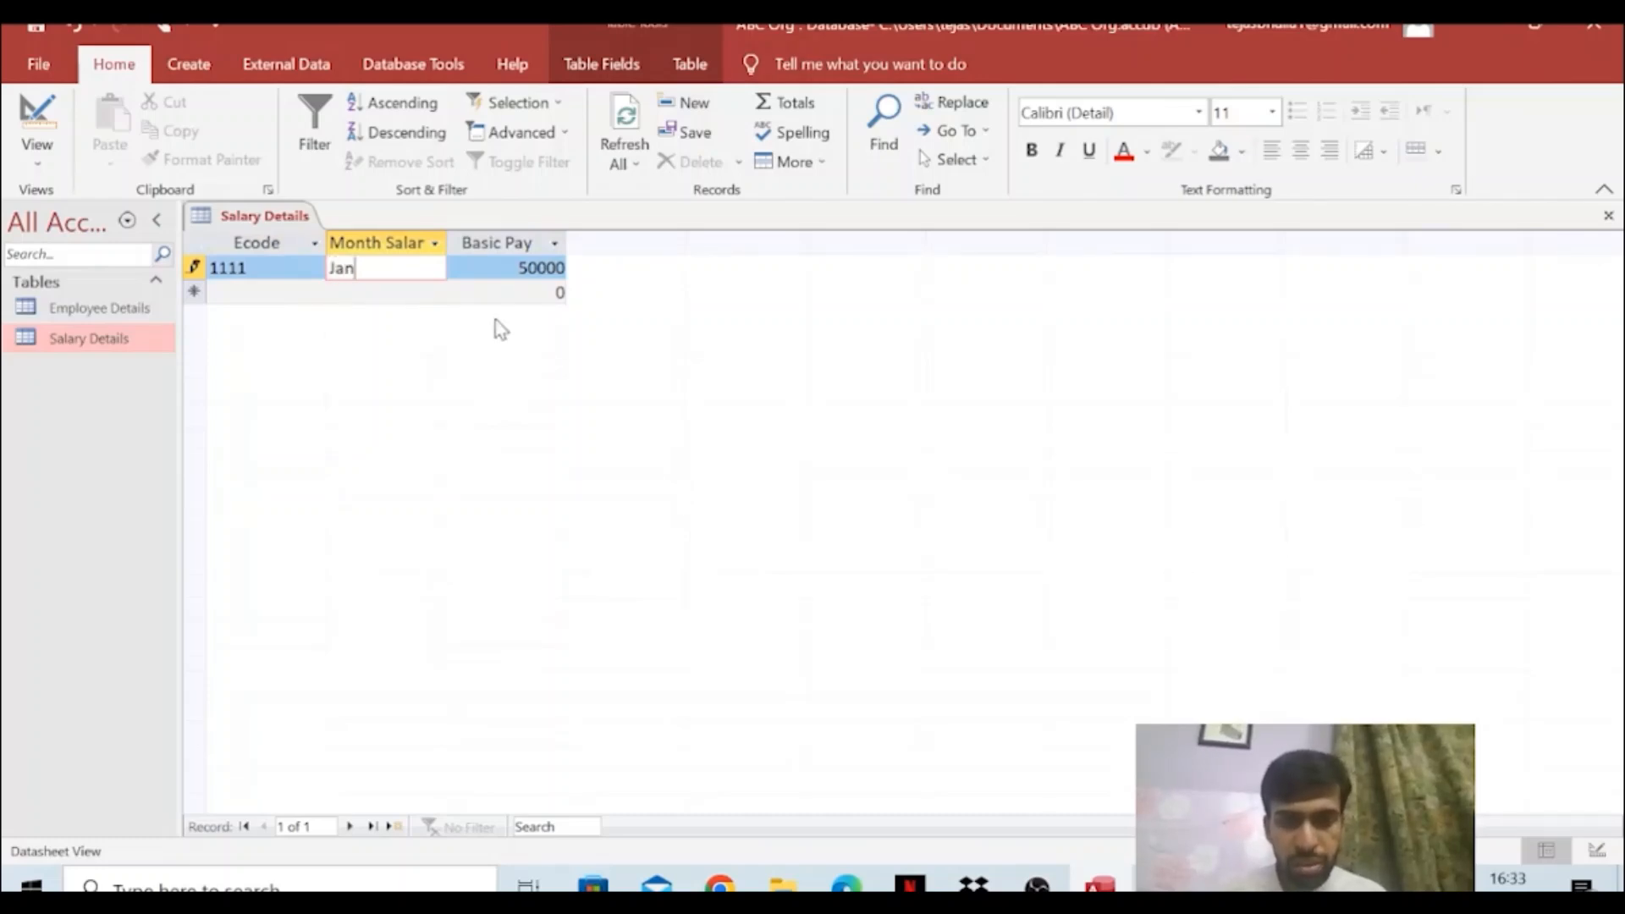
key("Tab")
key("Tab")
Add a second salary record with Ecode 1111, month Feb and Basic Pay 49000
type("1111")
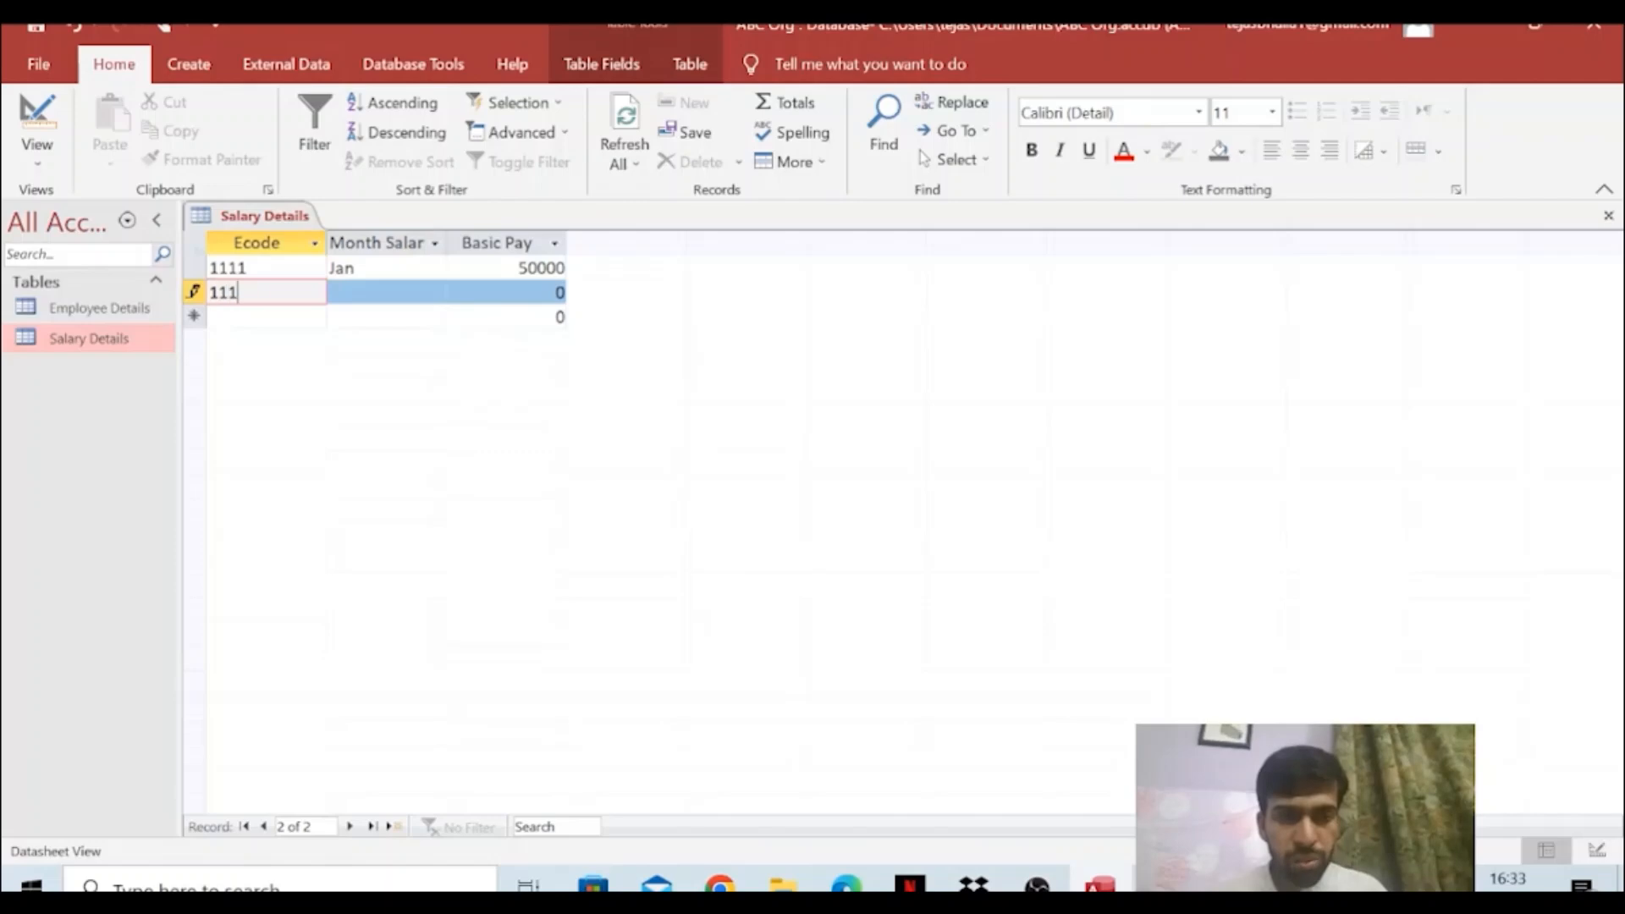
key("Tab")
type("Fev")
key("BackSpace")
type("b")
left_click_drag(551, 293, 579, 297)
type("490")
key("BackSpace")
type("000")
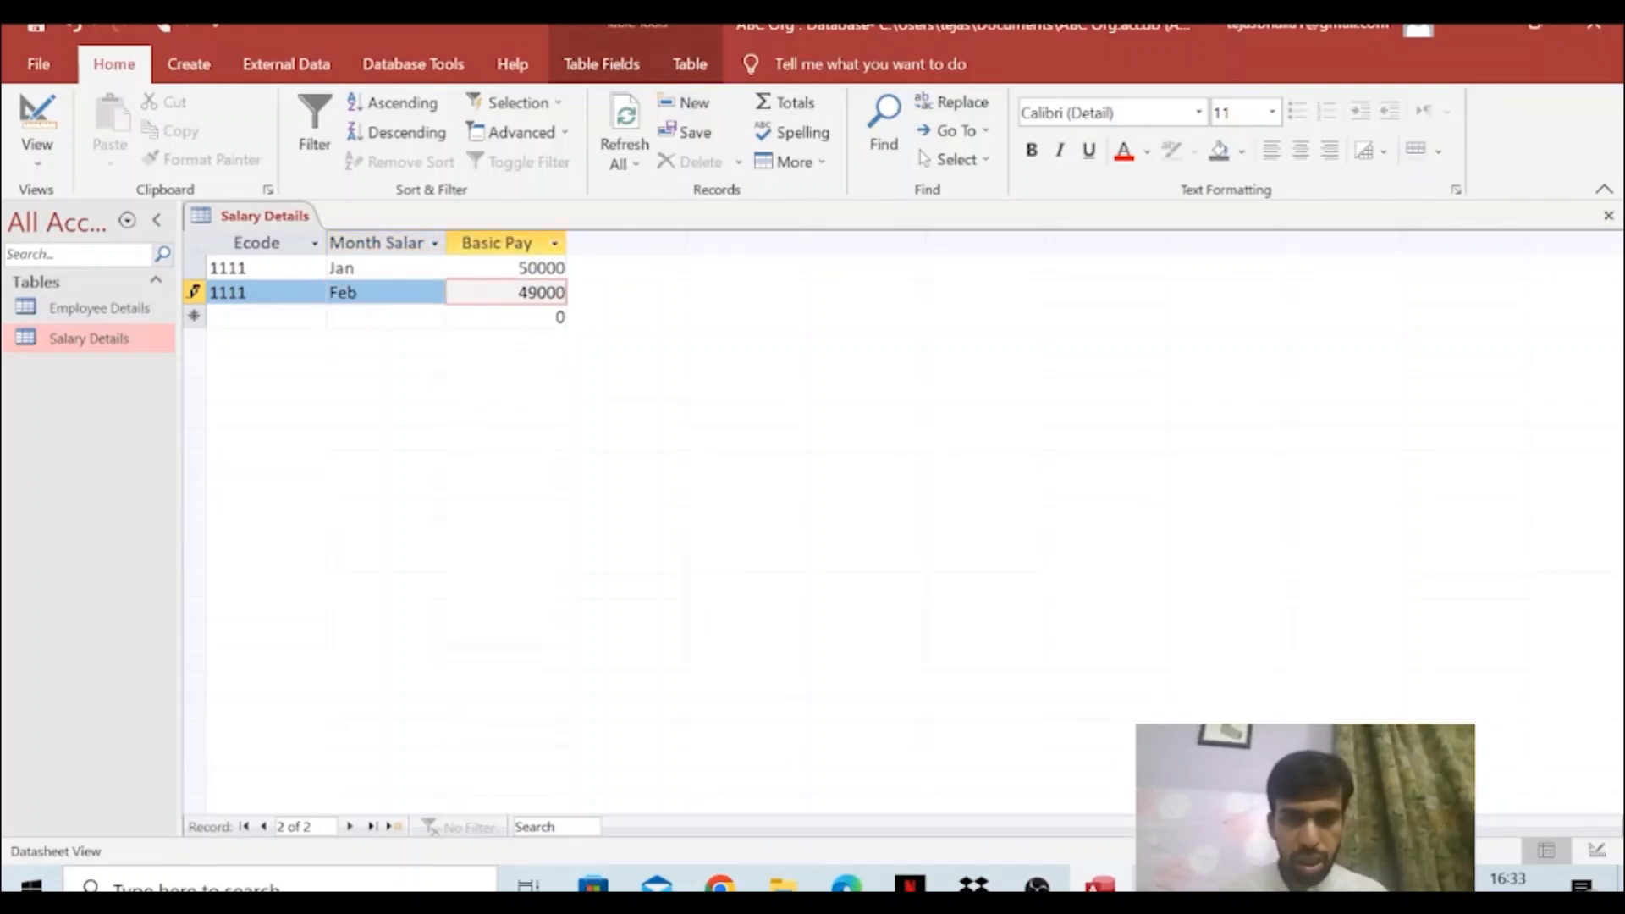
key("Tab")
Add a third salary record with Ecode 1112, month Jan and Basic Pay 50000
type("1112")
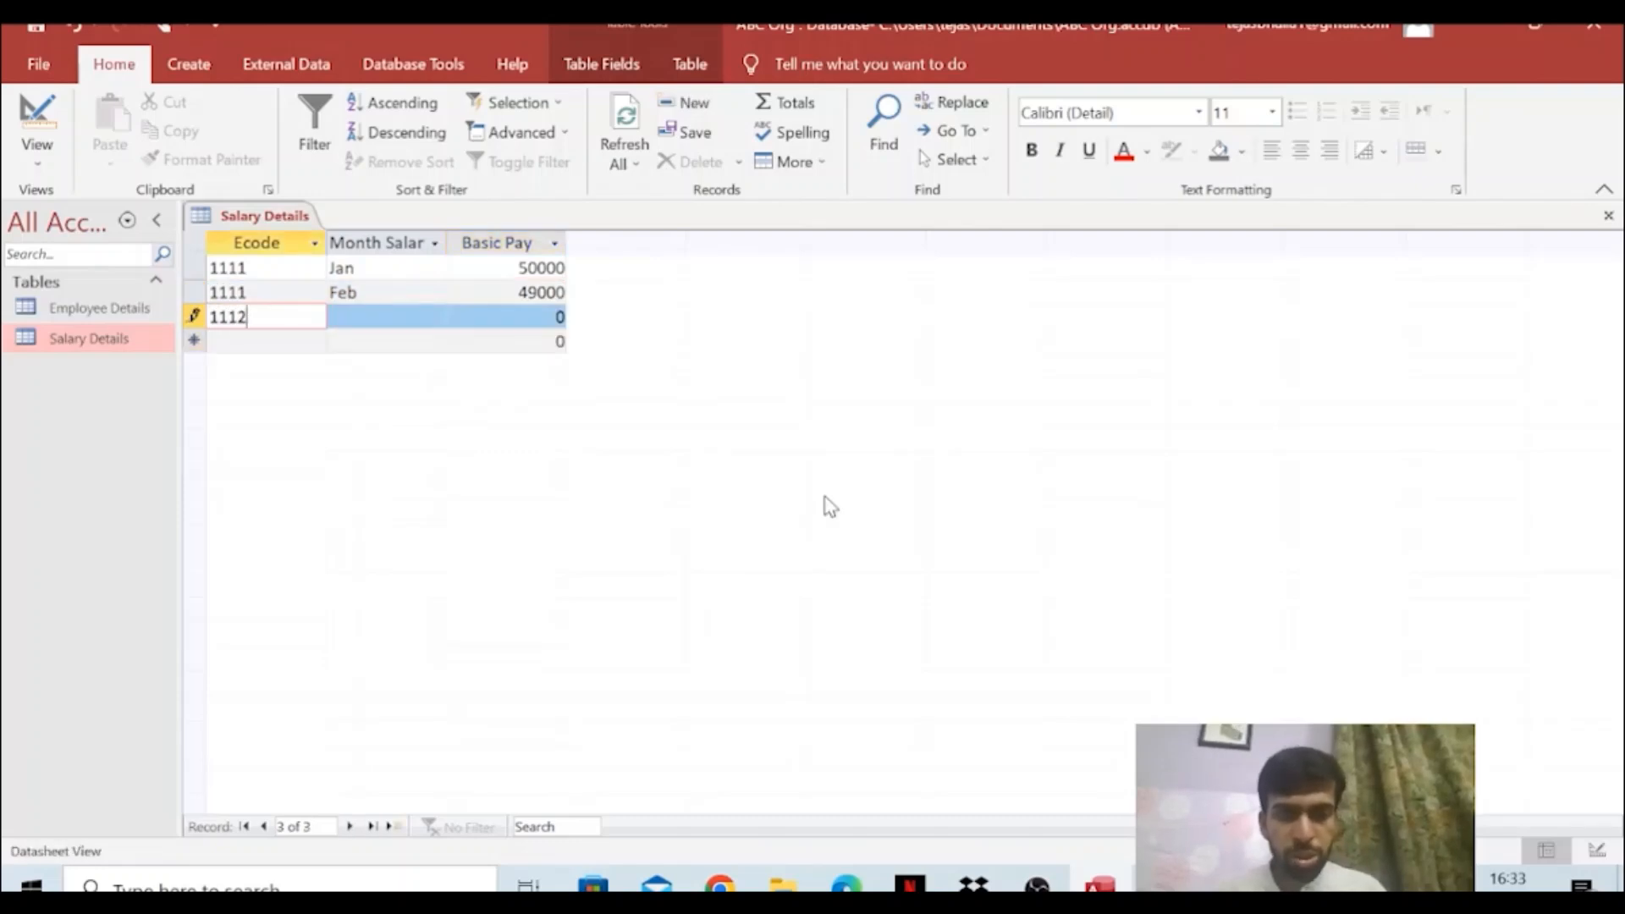
left_click(391, 320)
type("Jan")
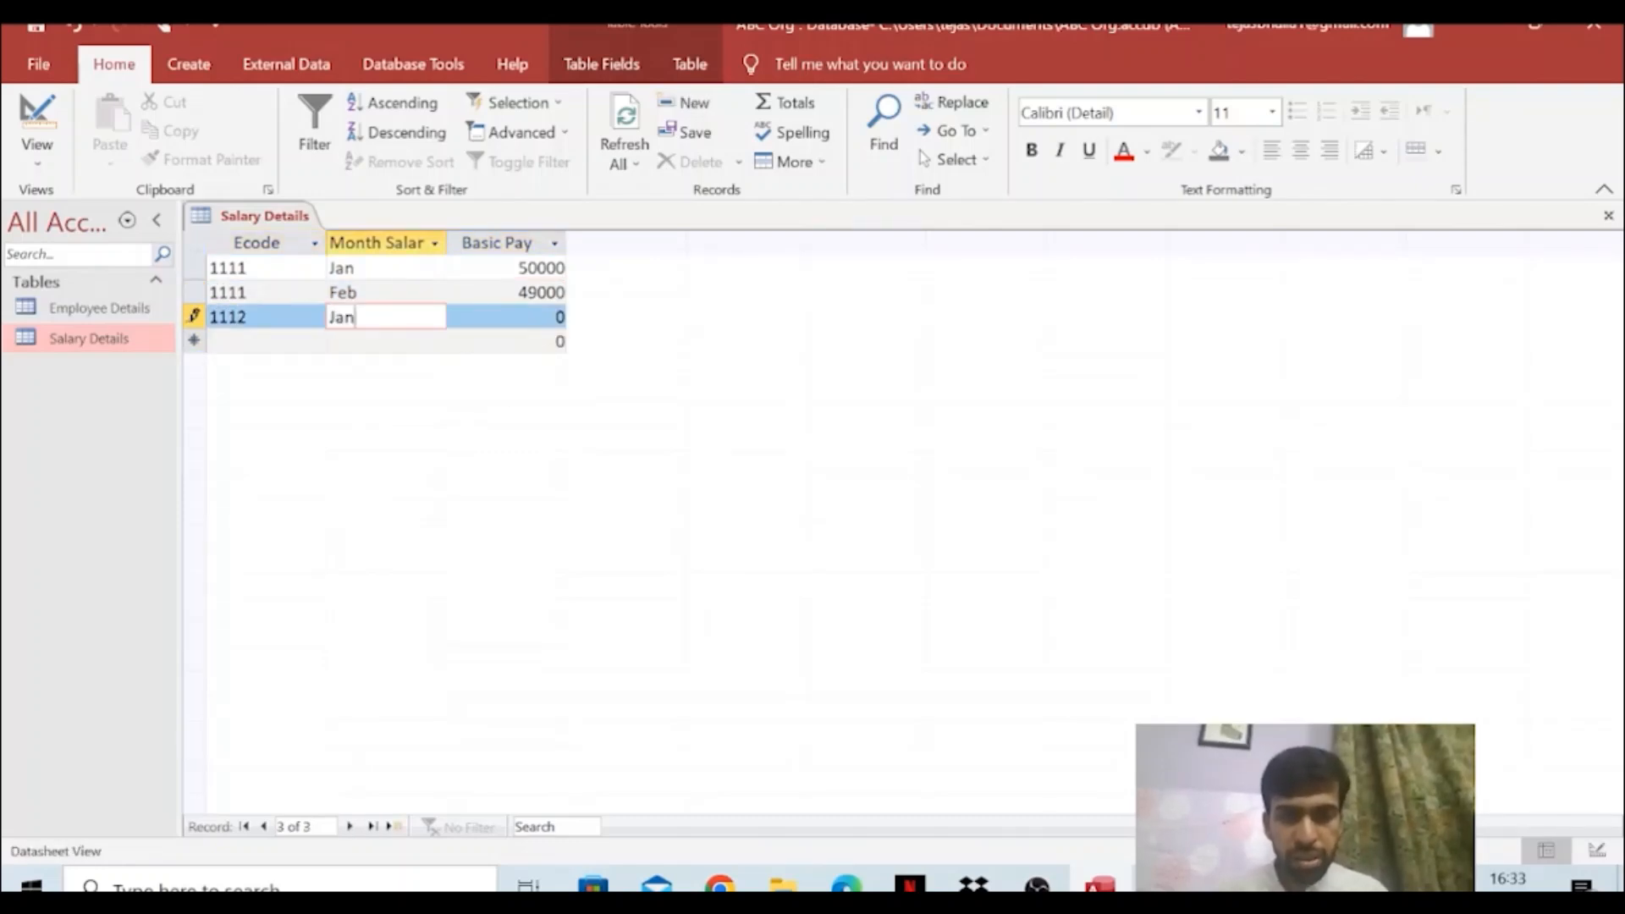
key("Tab")
key("BackSpace")
type("50000")
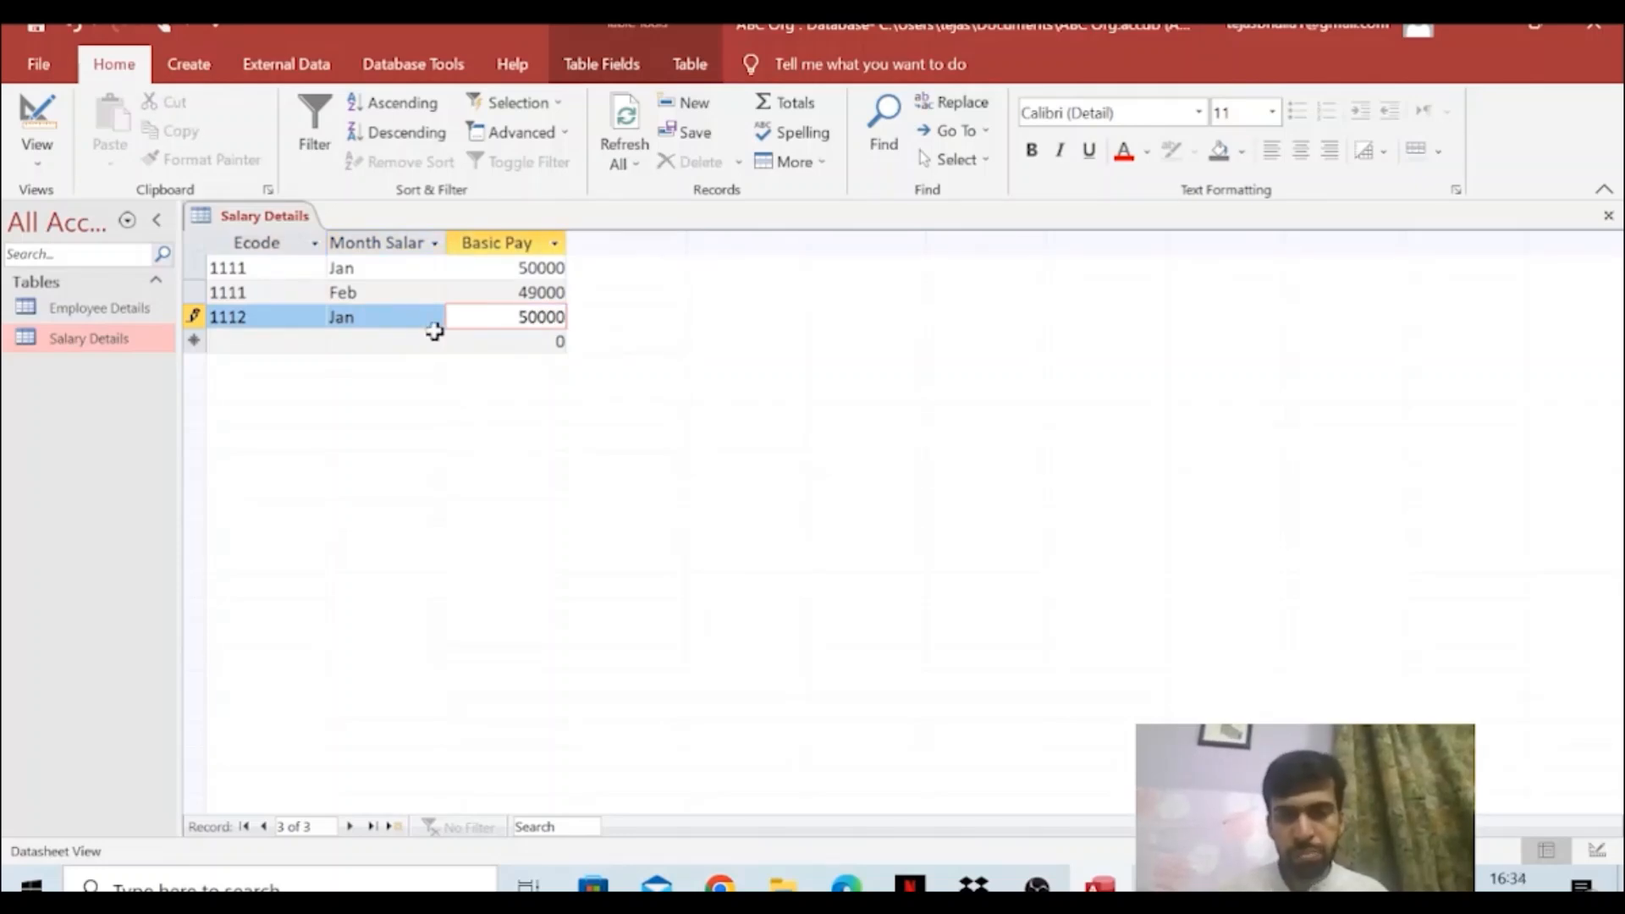
key("Tab")
Add a fourth salary record with Ecode 1112, month Feb and Basic Pay 45000
type("1112")
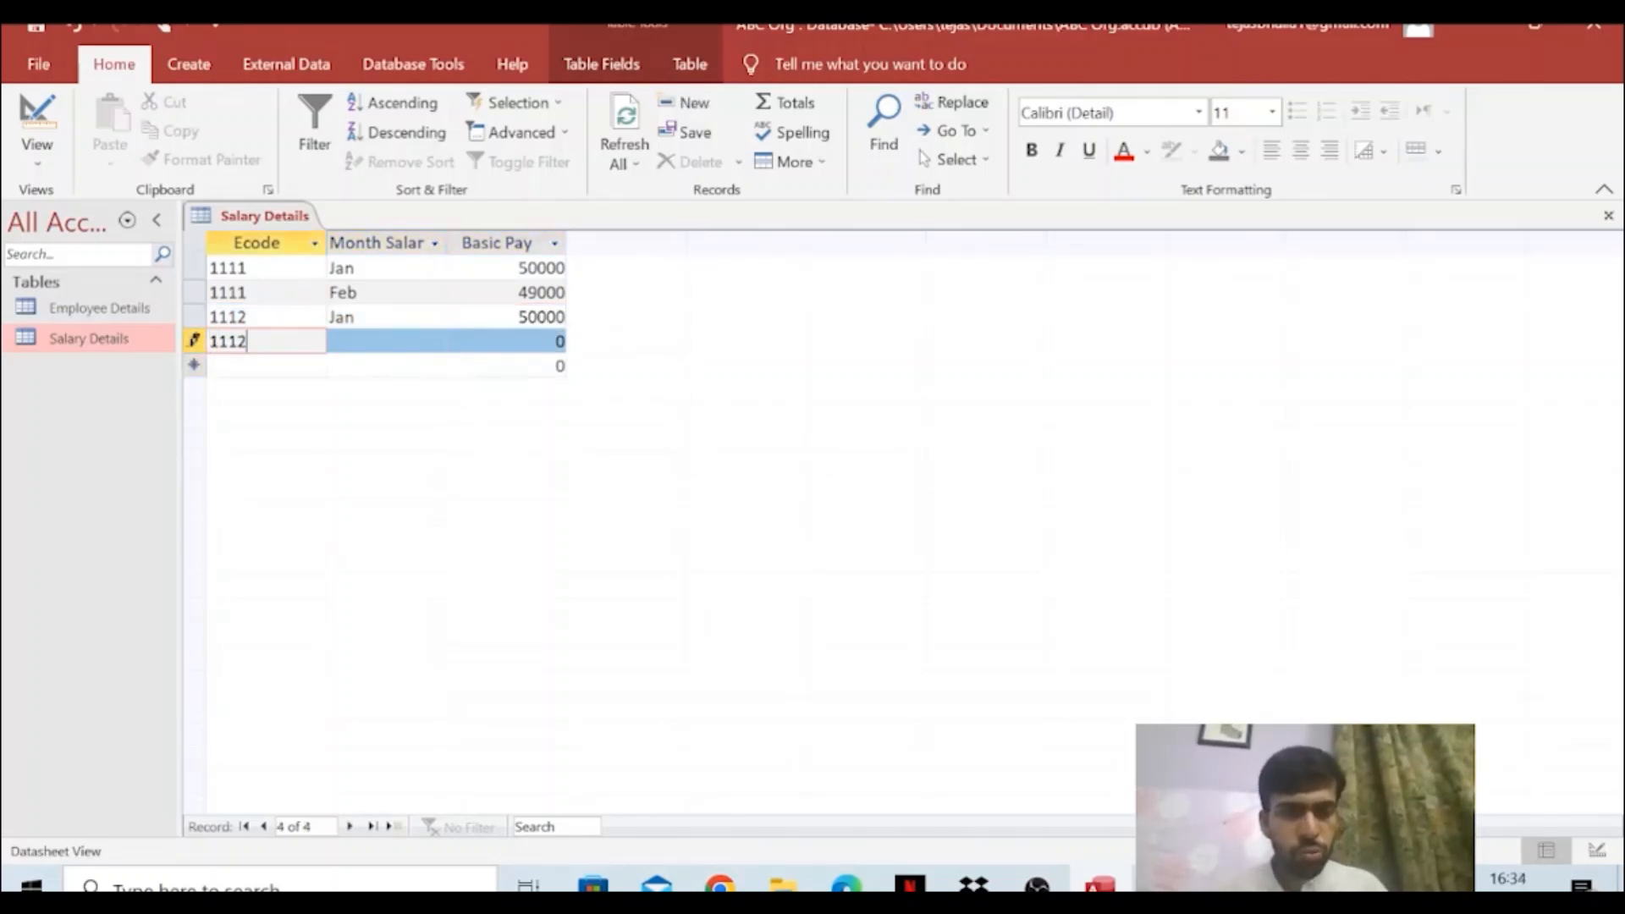
key("Tab")
type("Feb")
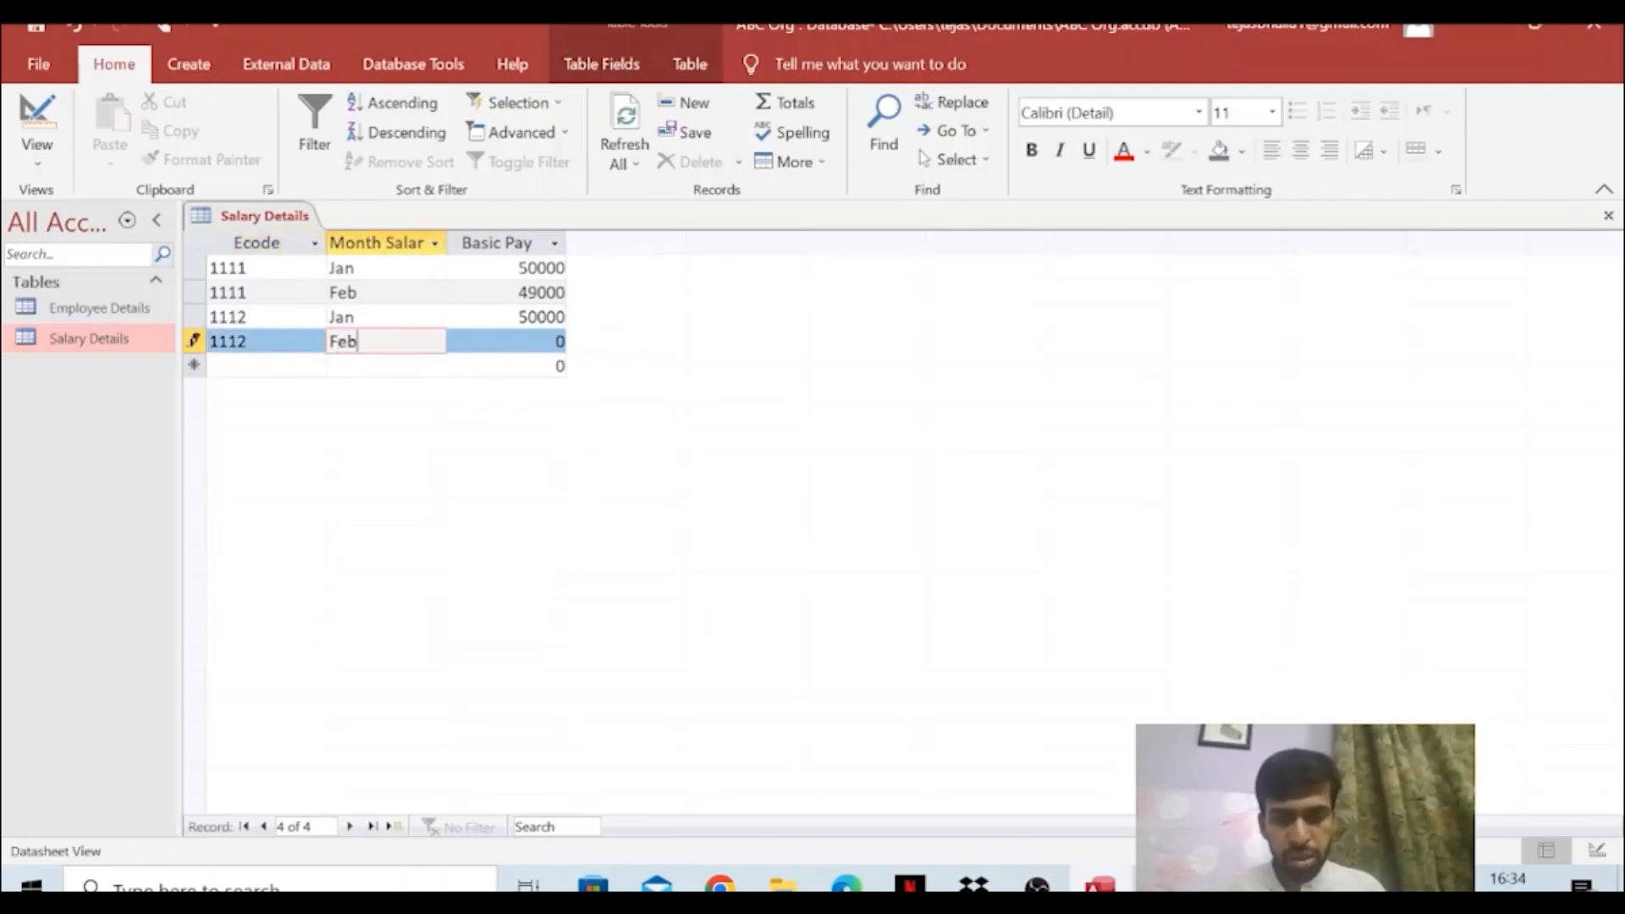
key("Tab")
type("4")
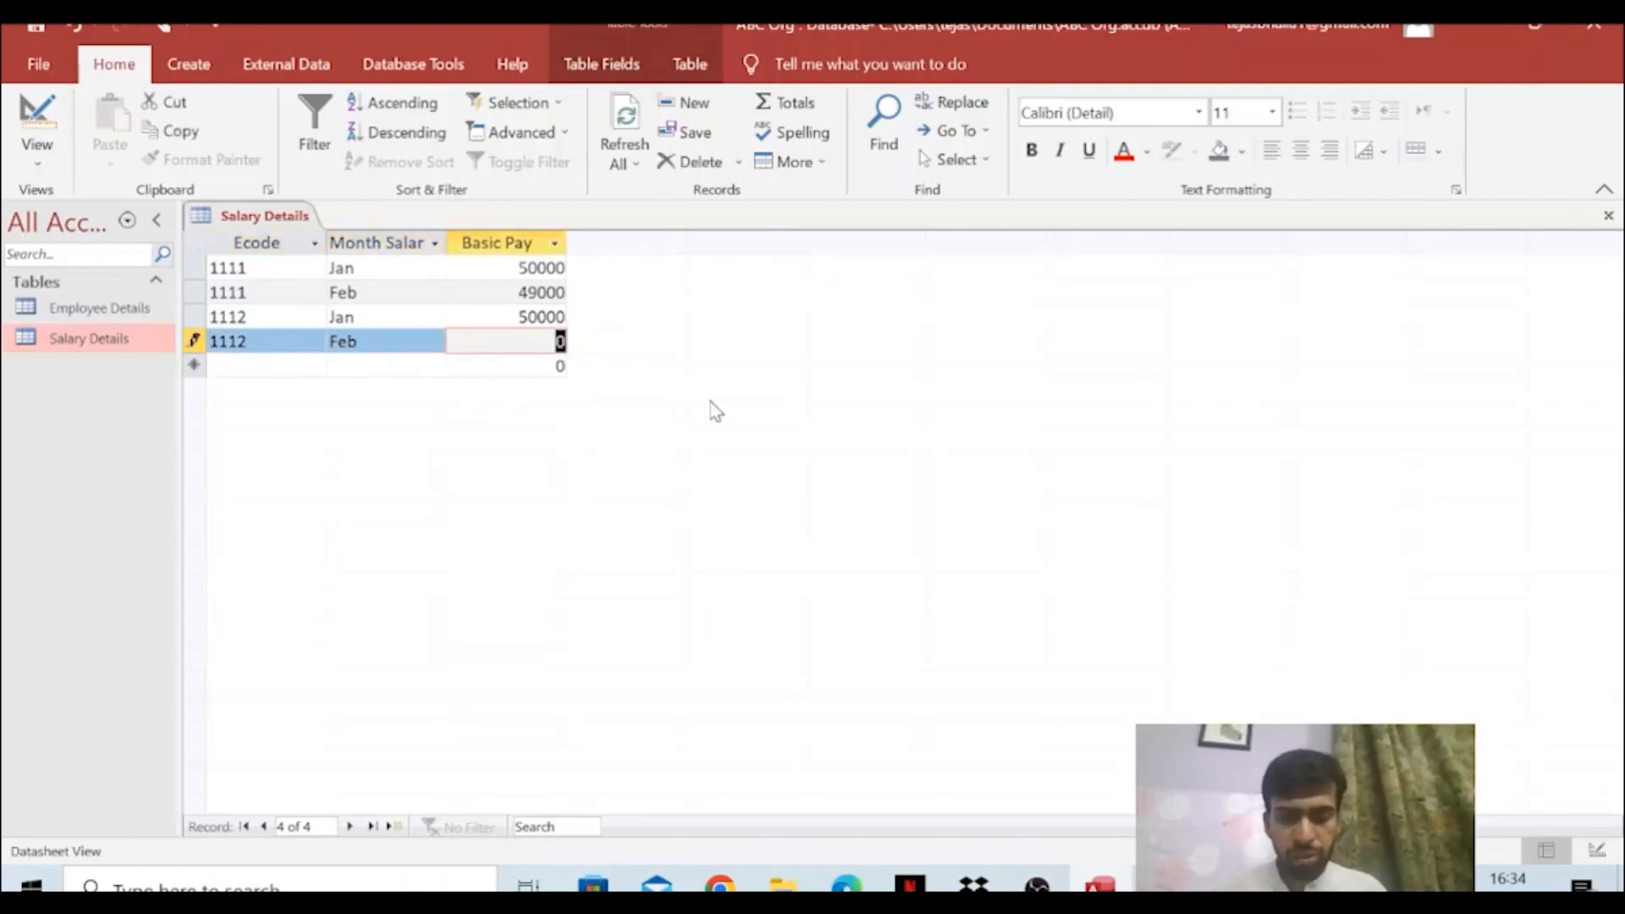
type("5000")
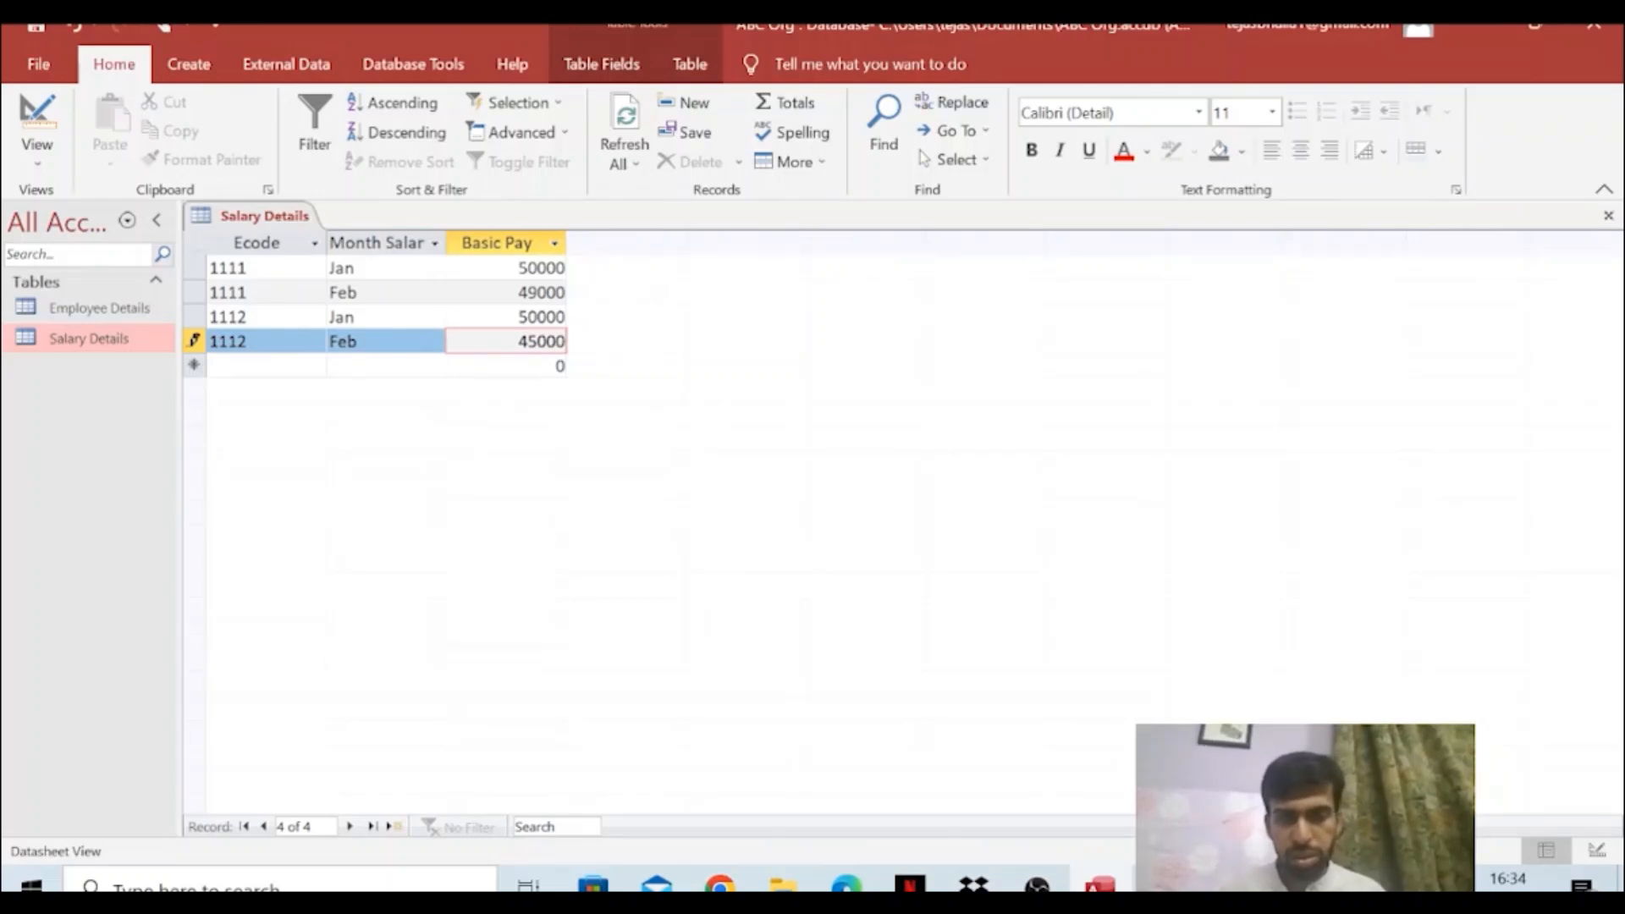
left_click(418, 298)
In Design View, set Basic Pay's Validation Text to "Basic Pay must be between Rs. 30,000 and Rs. 50,000", then save and close the table
left_click(1596, 849)
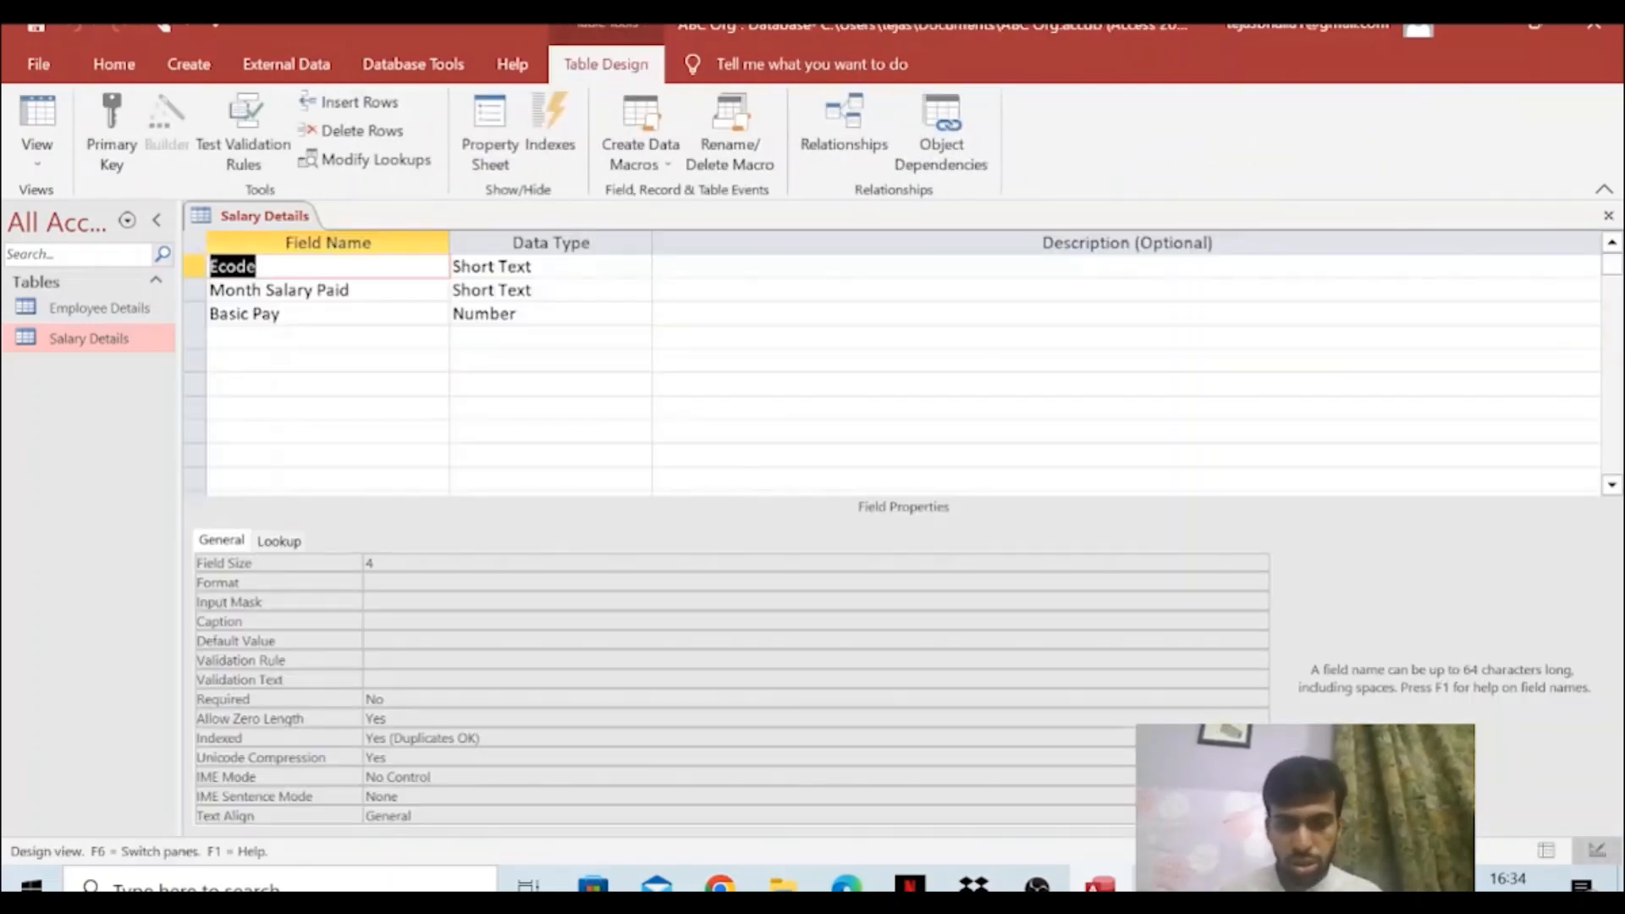
left_click(281, 314)
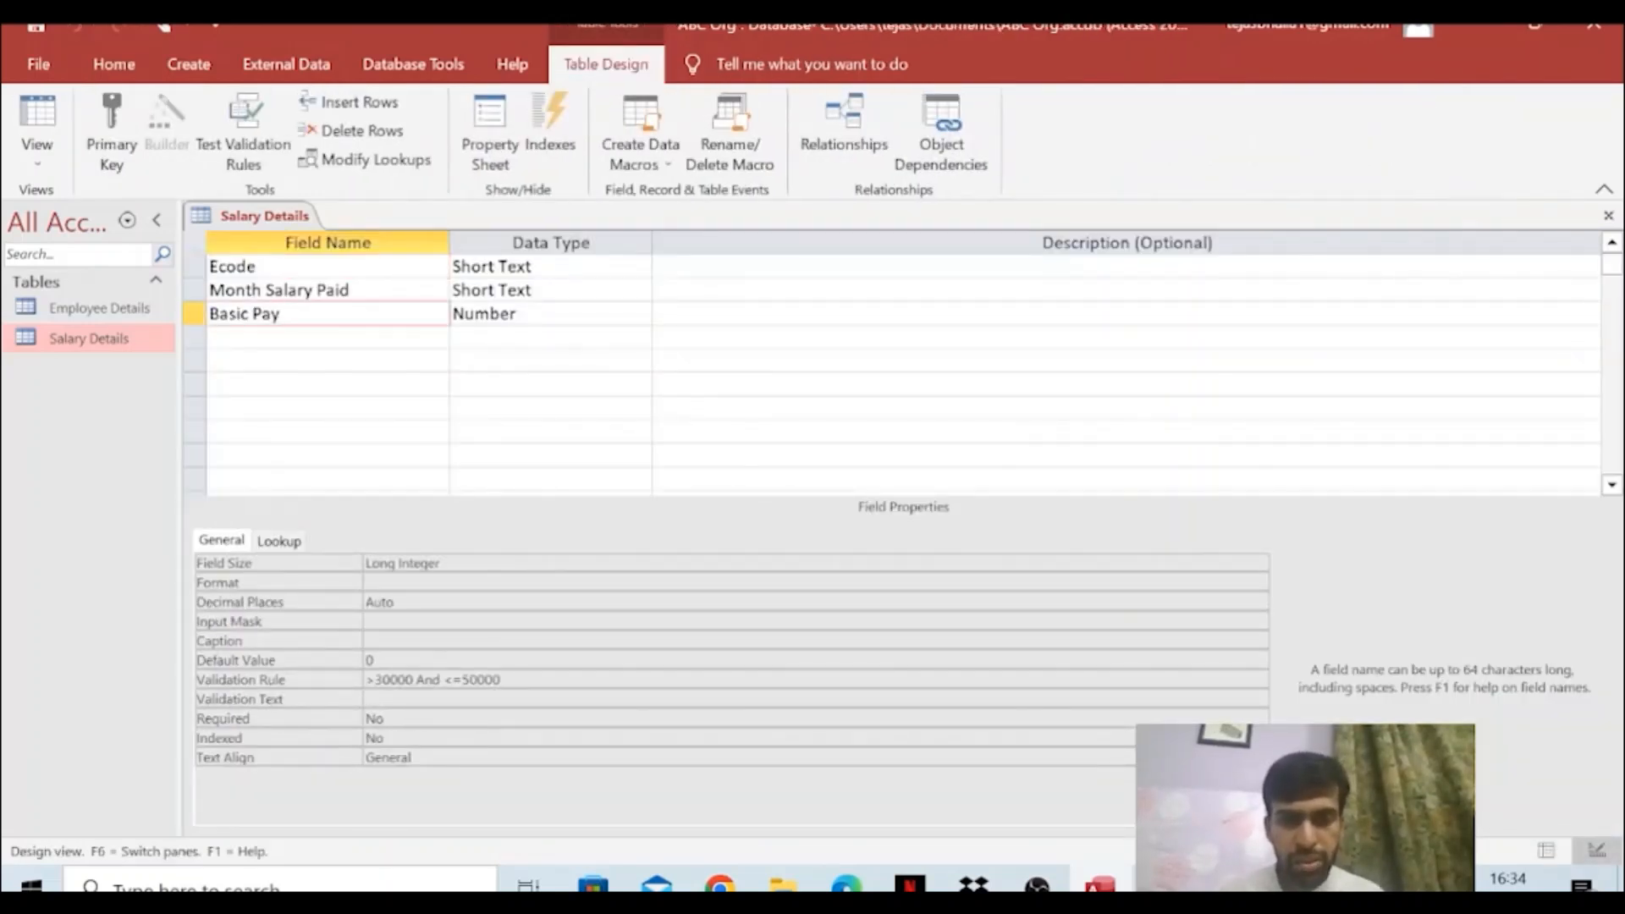
left_click(484, 699)
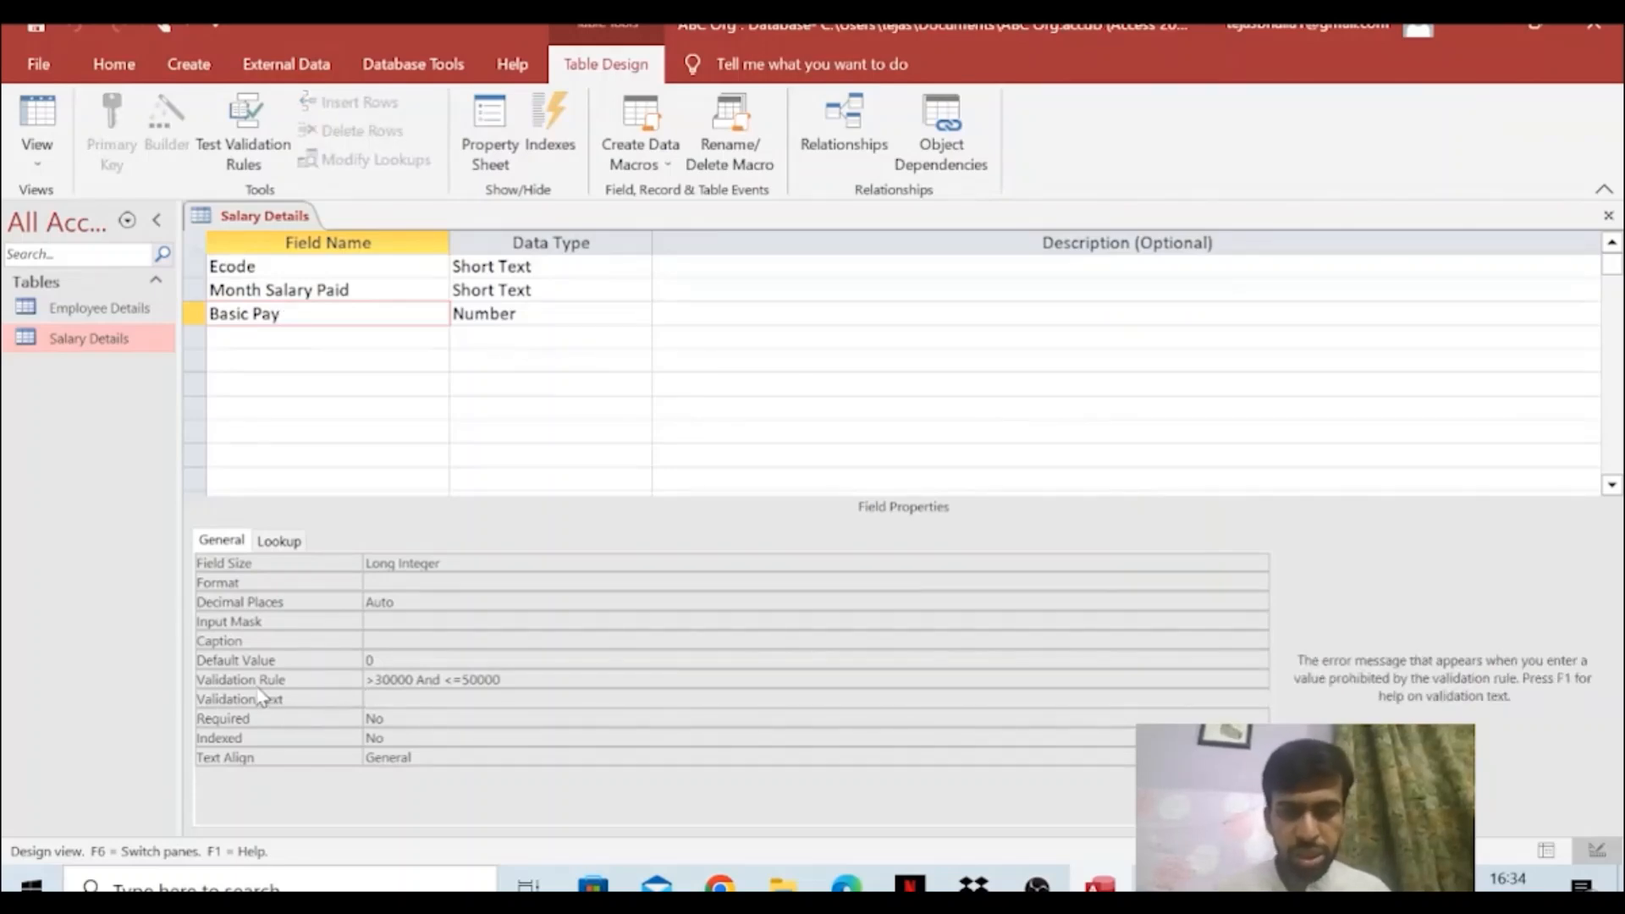
type("Basic Pay must be between Rs. 30,000 and Rs. 50,000")
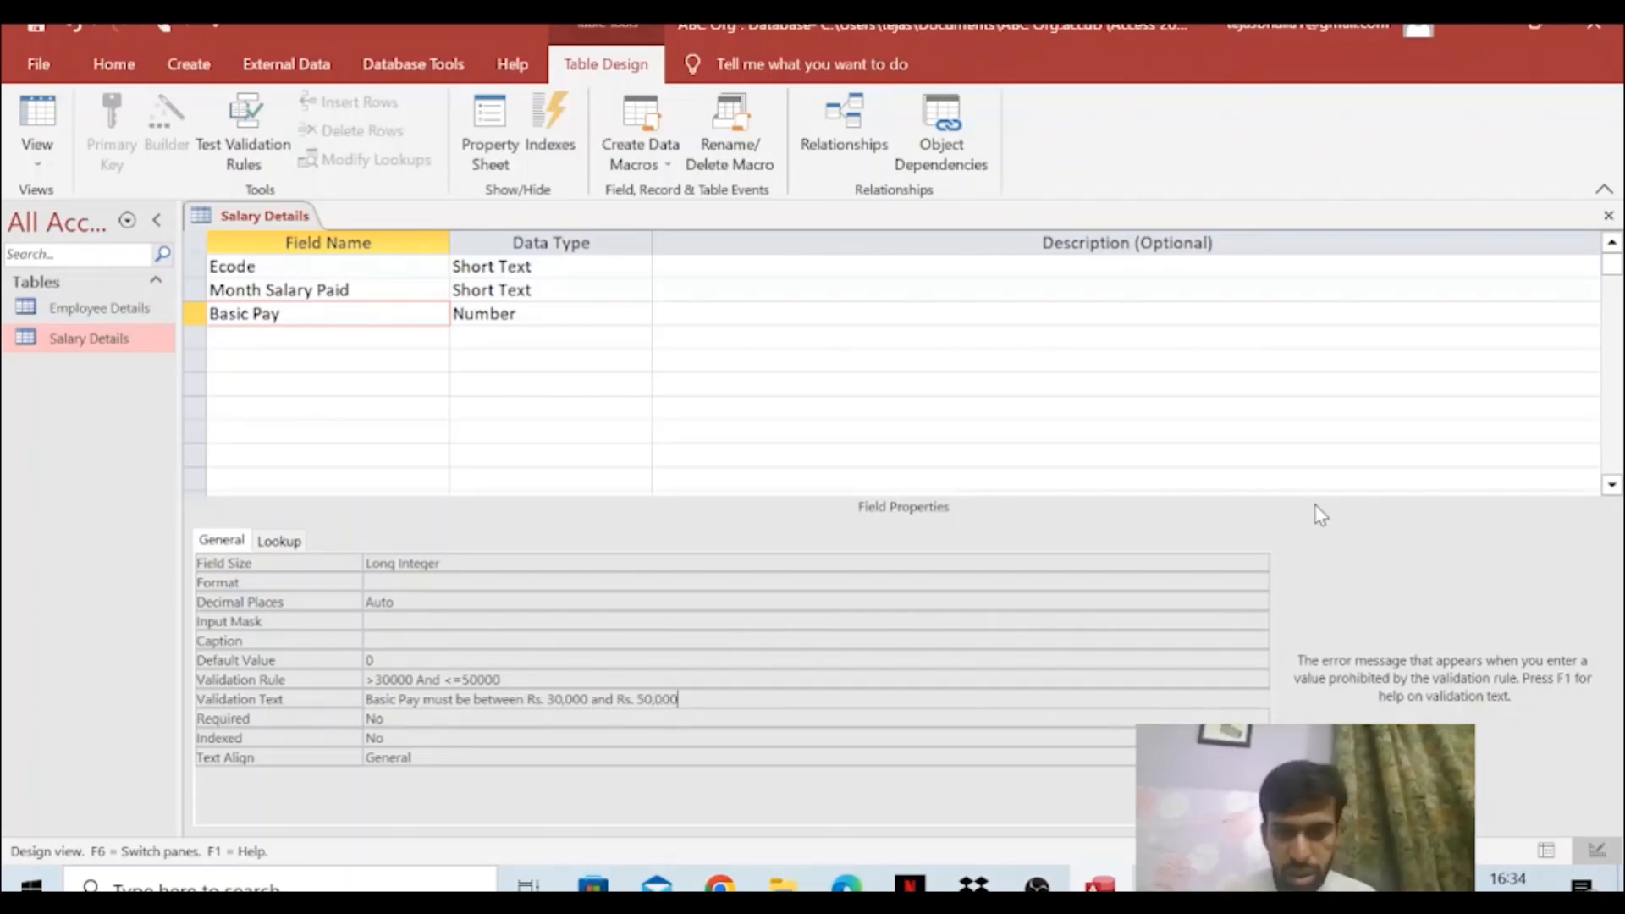
left_click(1608, 215)
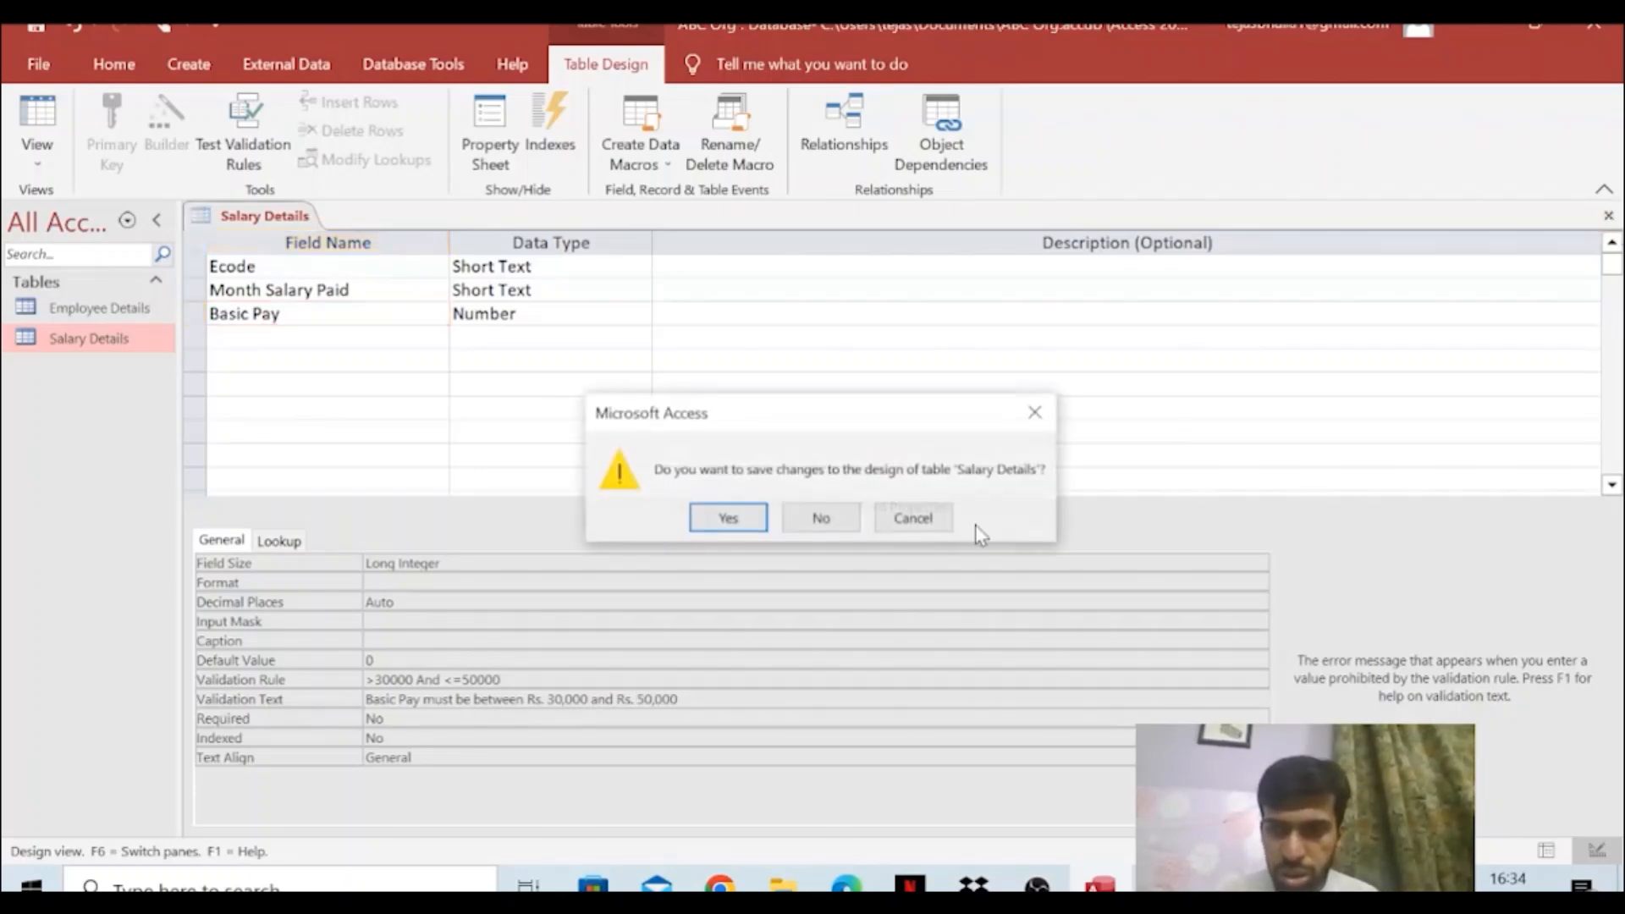
left_click(760, 517)
Open the Salary Details and Employee Details datasheets and compare the employee codes in both tables
double_click(142, 345)
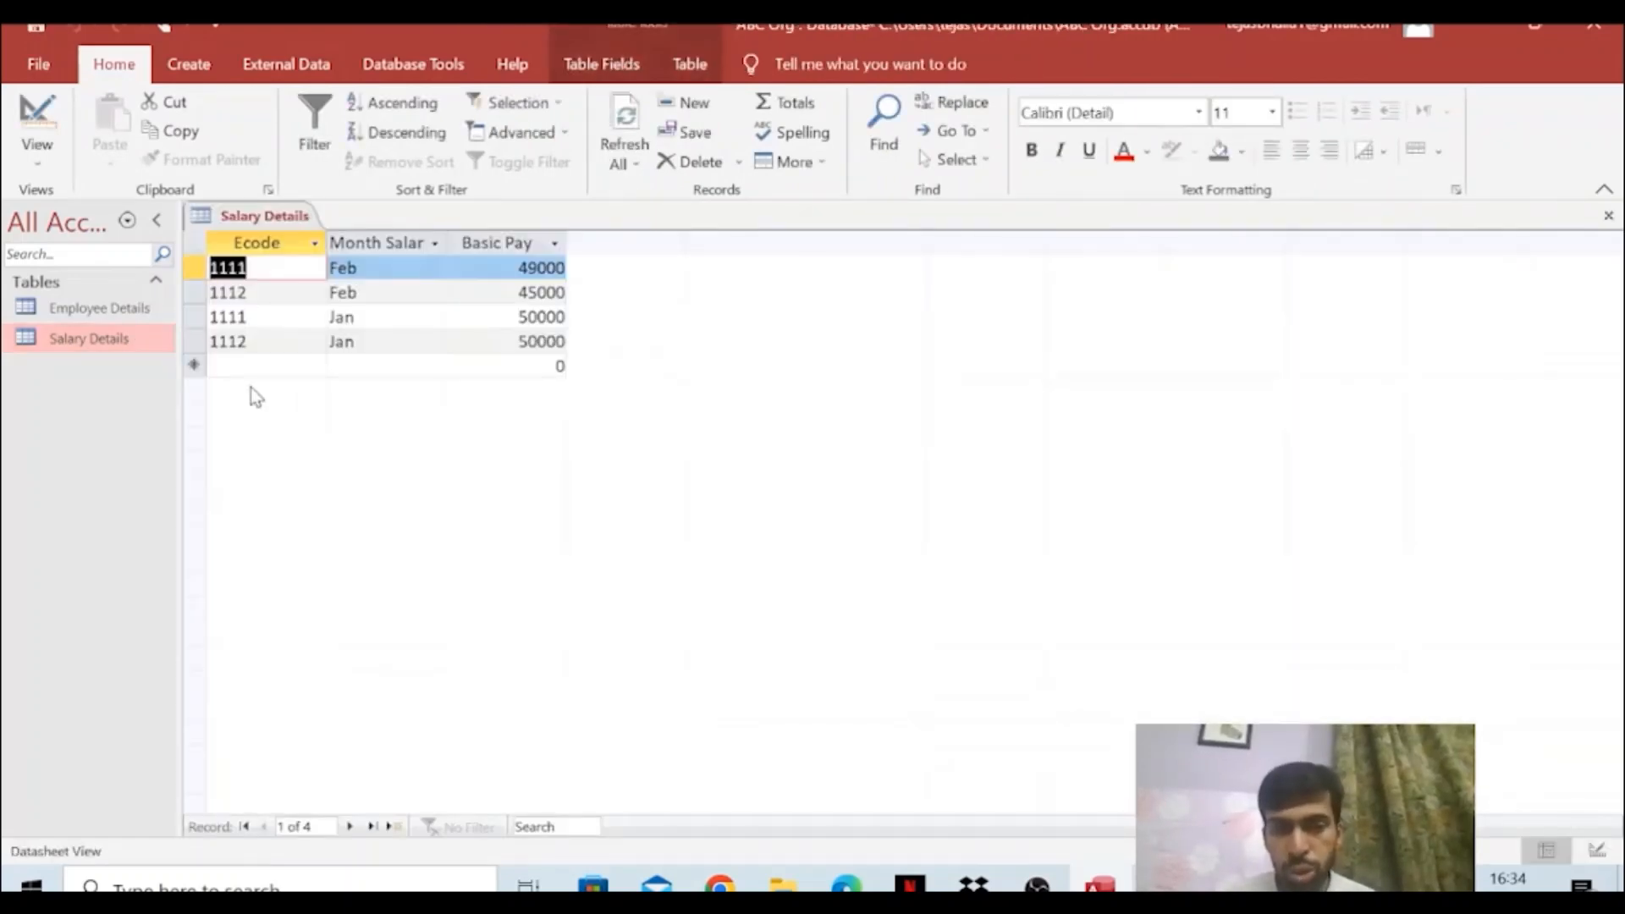
double_click(162, 308)
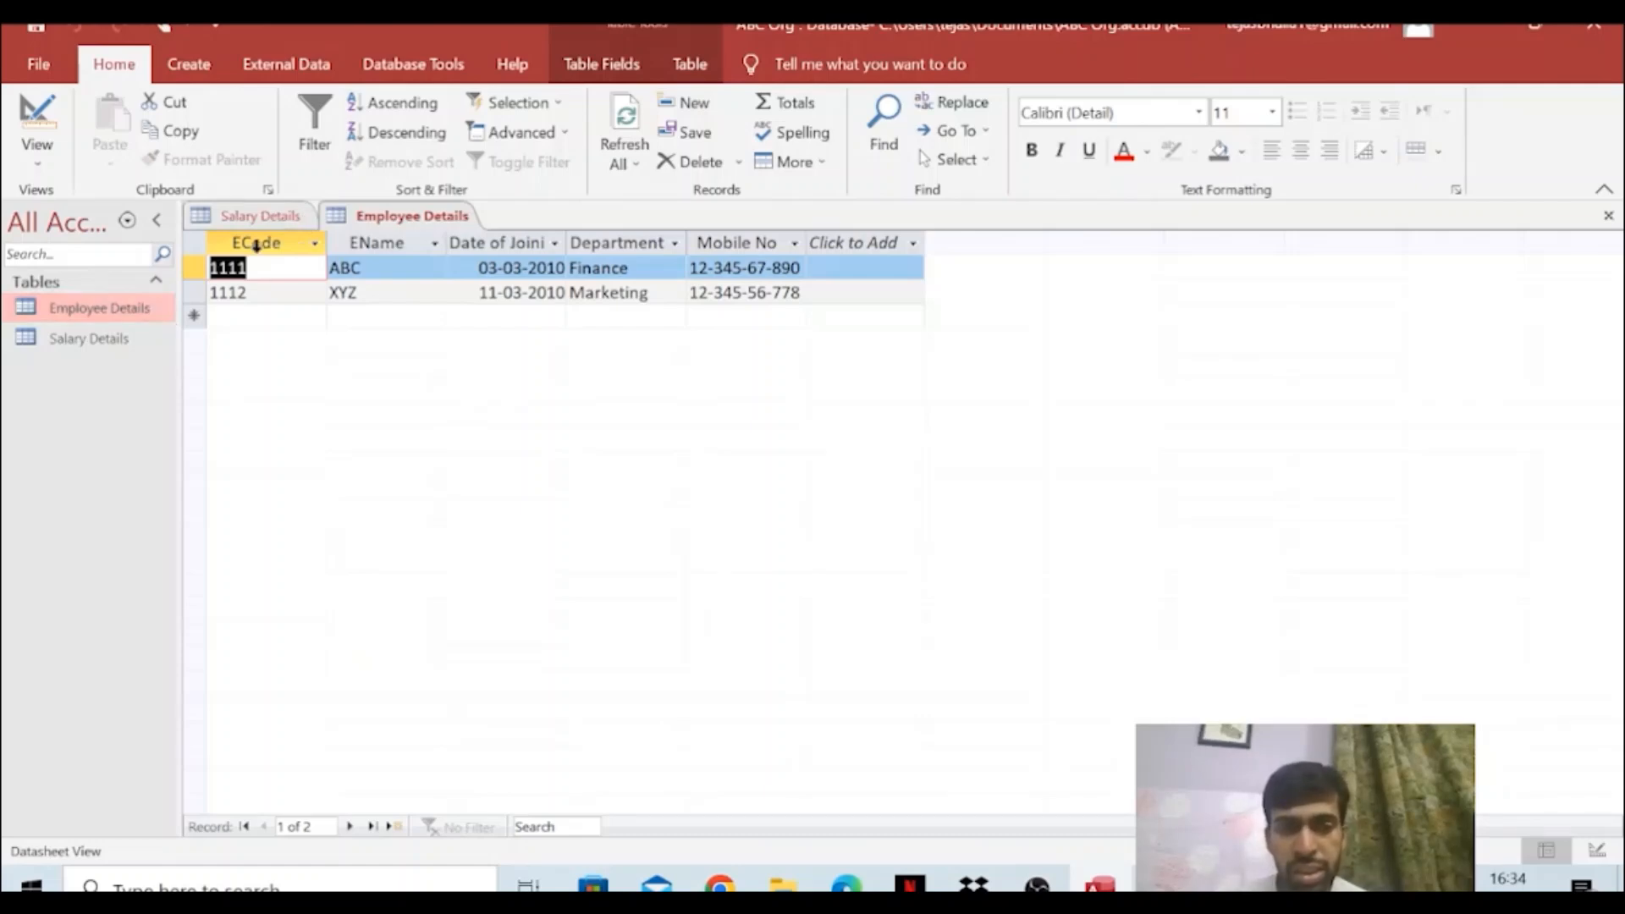
left_click(254, 216)
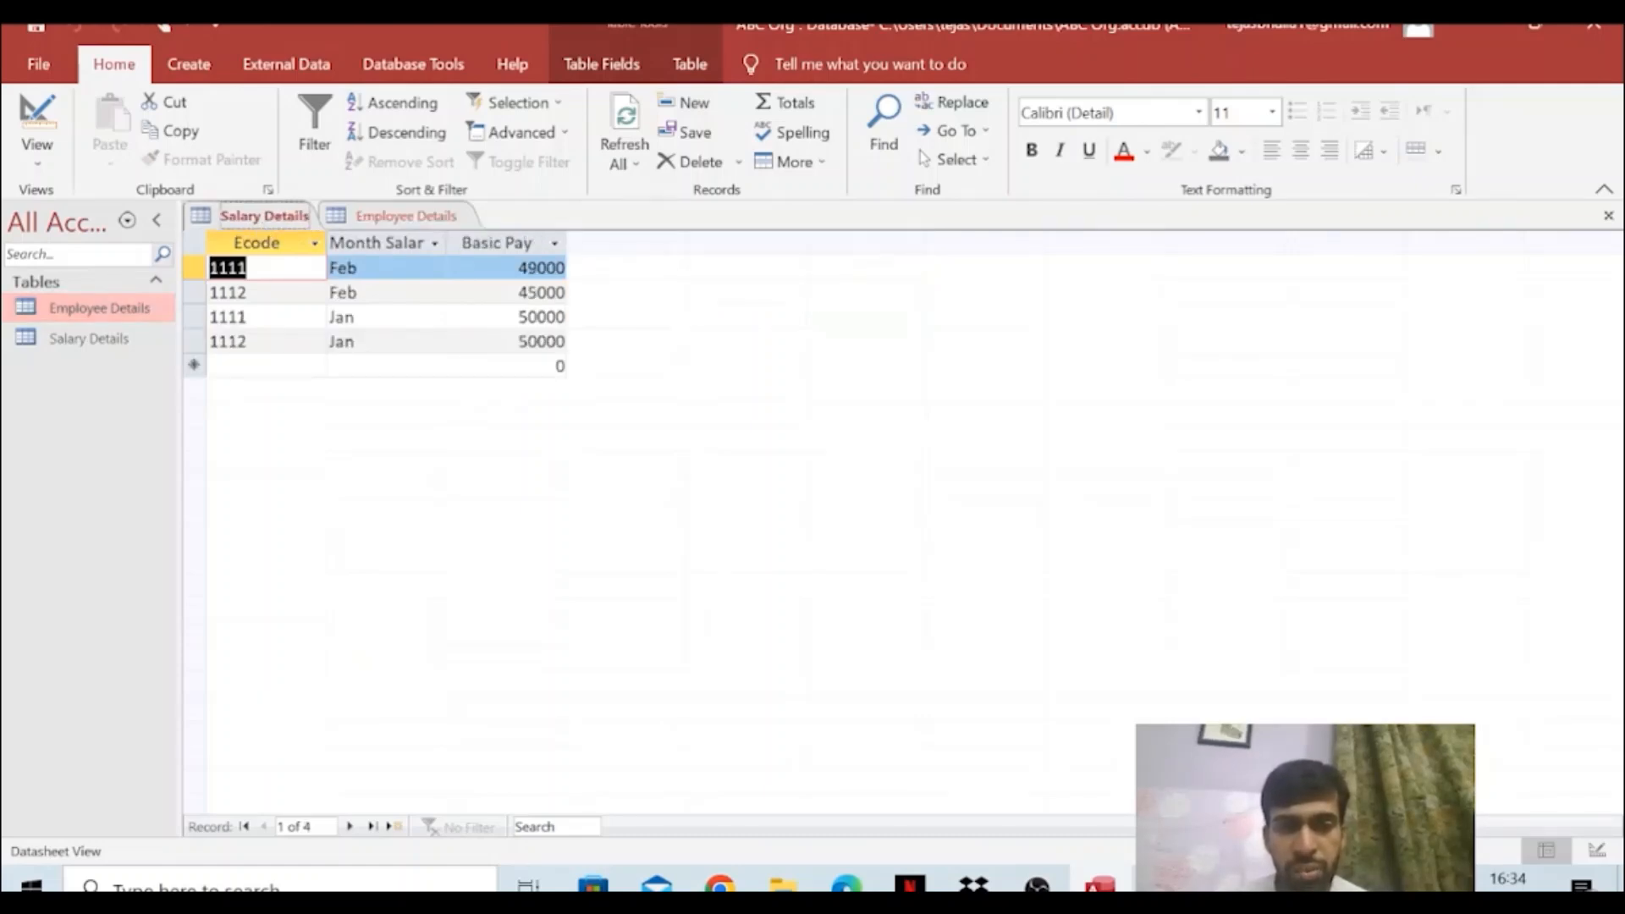
Compare the Ecode field's design in the Salary Details and Employee Details tables, then close both tables
left_click(253, 244)
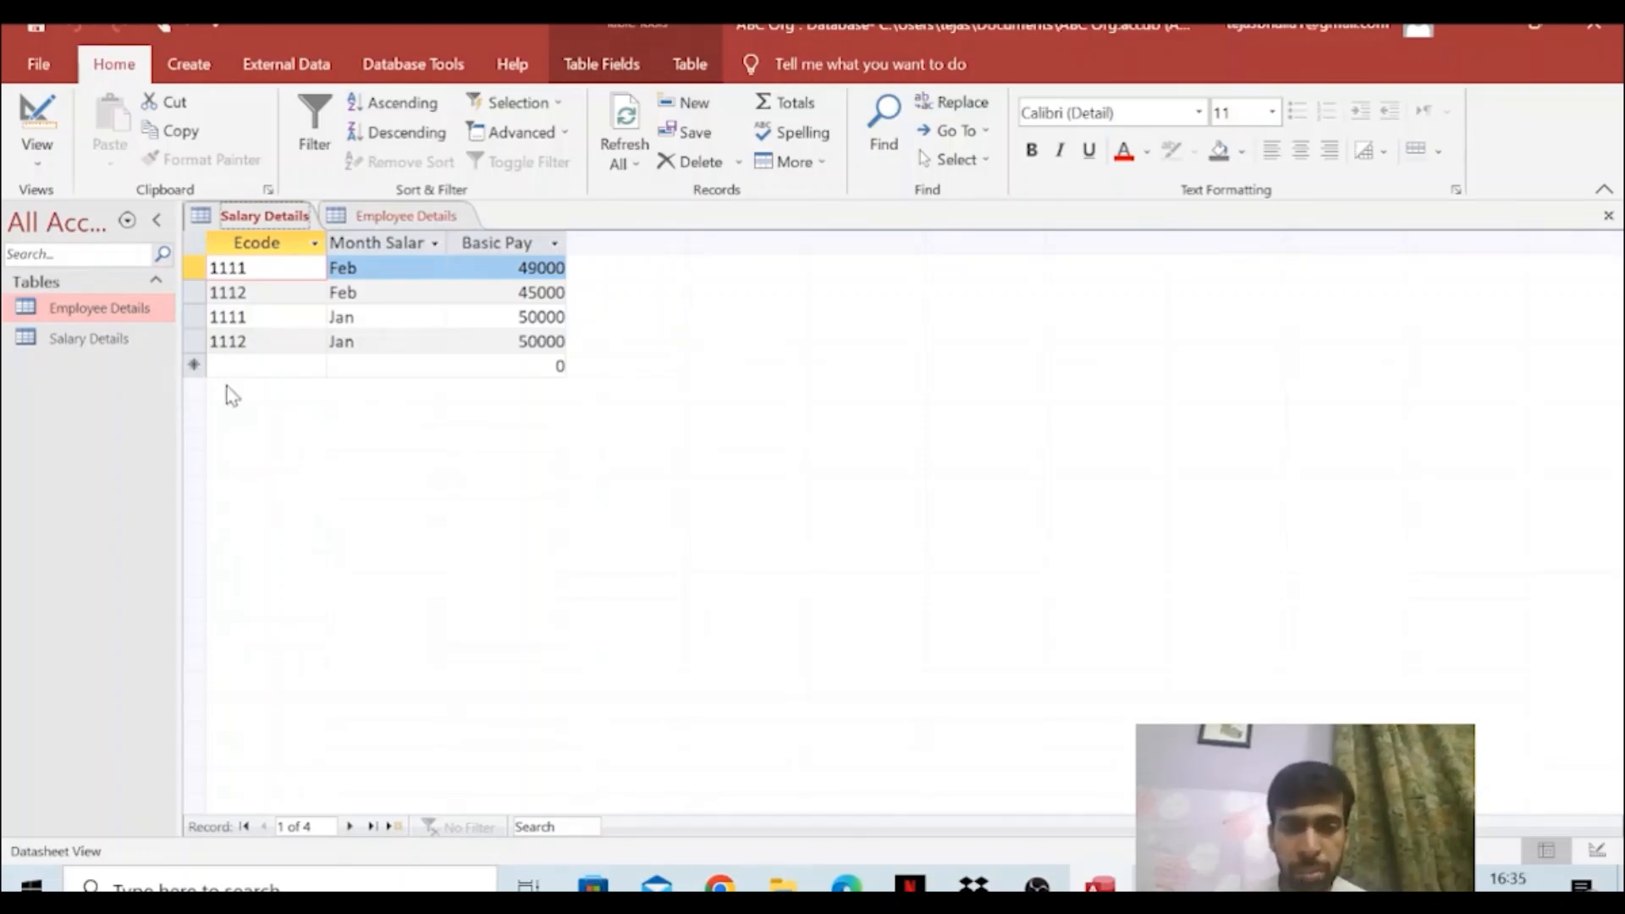
left_click(1597, 850)
double_click(170, 308)
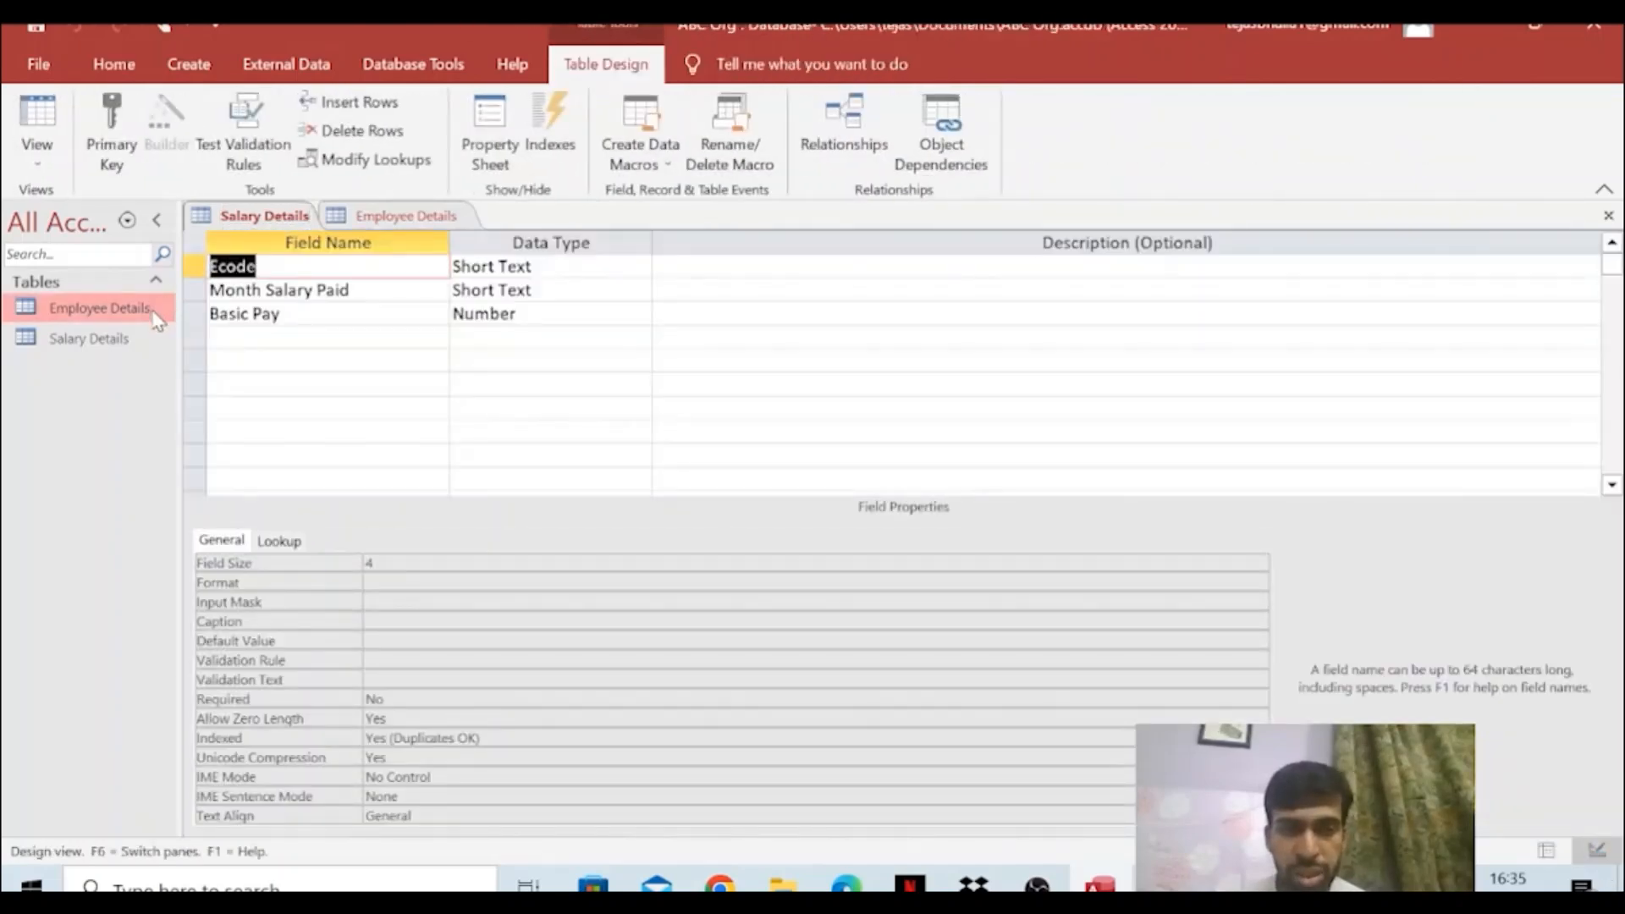
left_click(1597, 850)
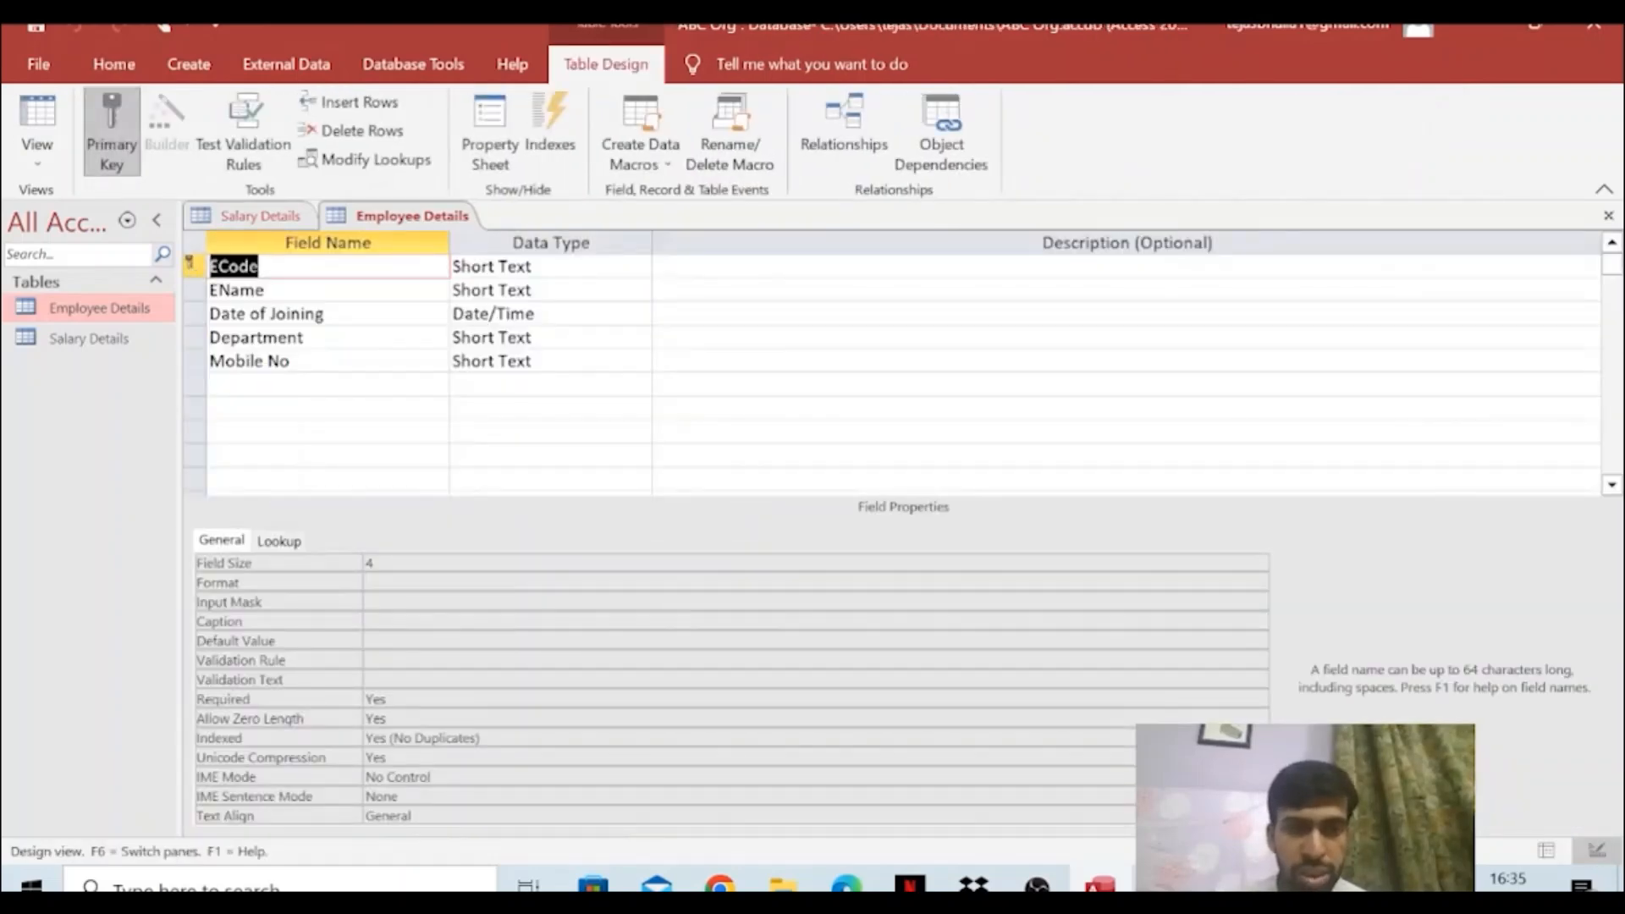
double_click(156, 340)
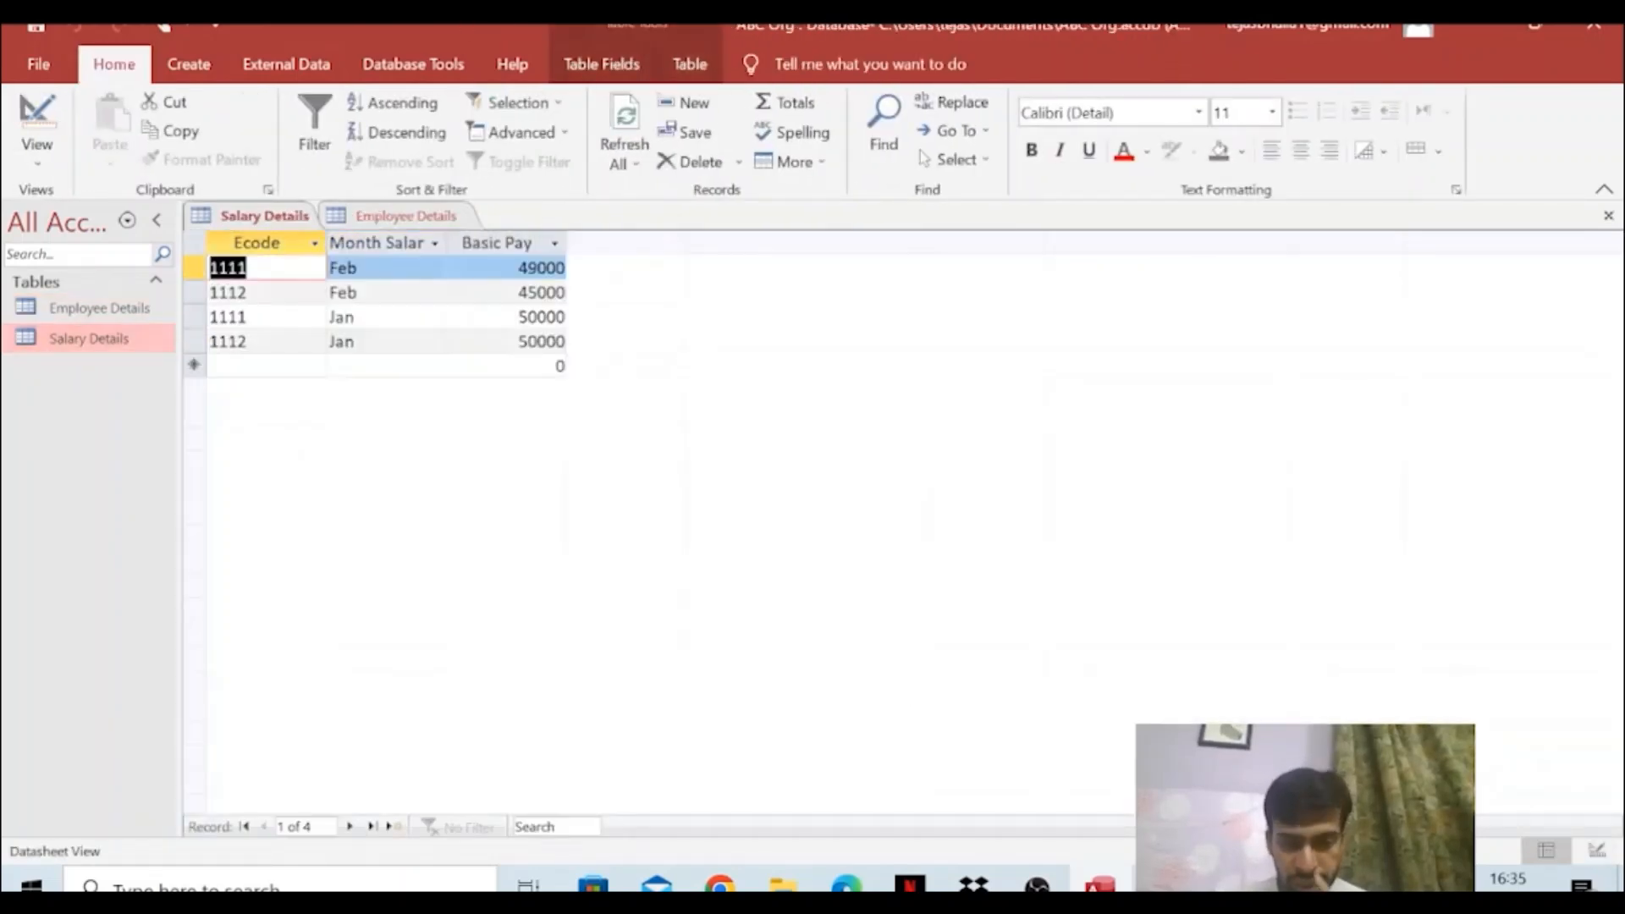
left_click(1597, 851)
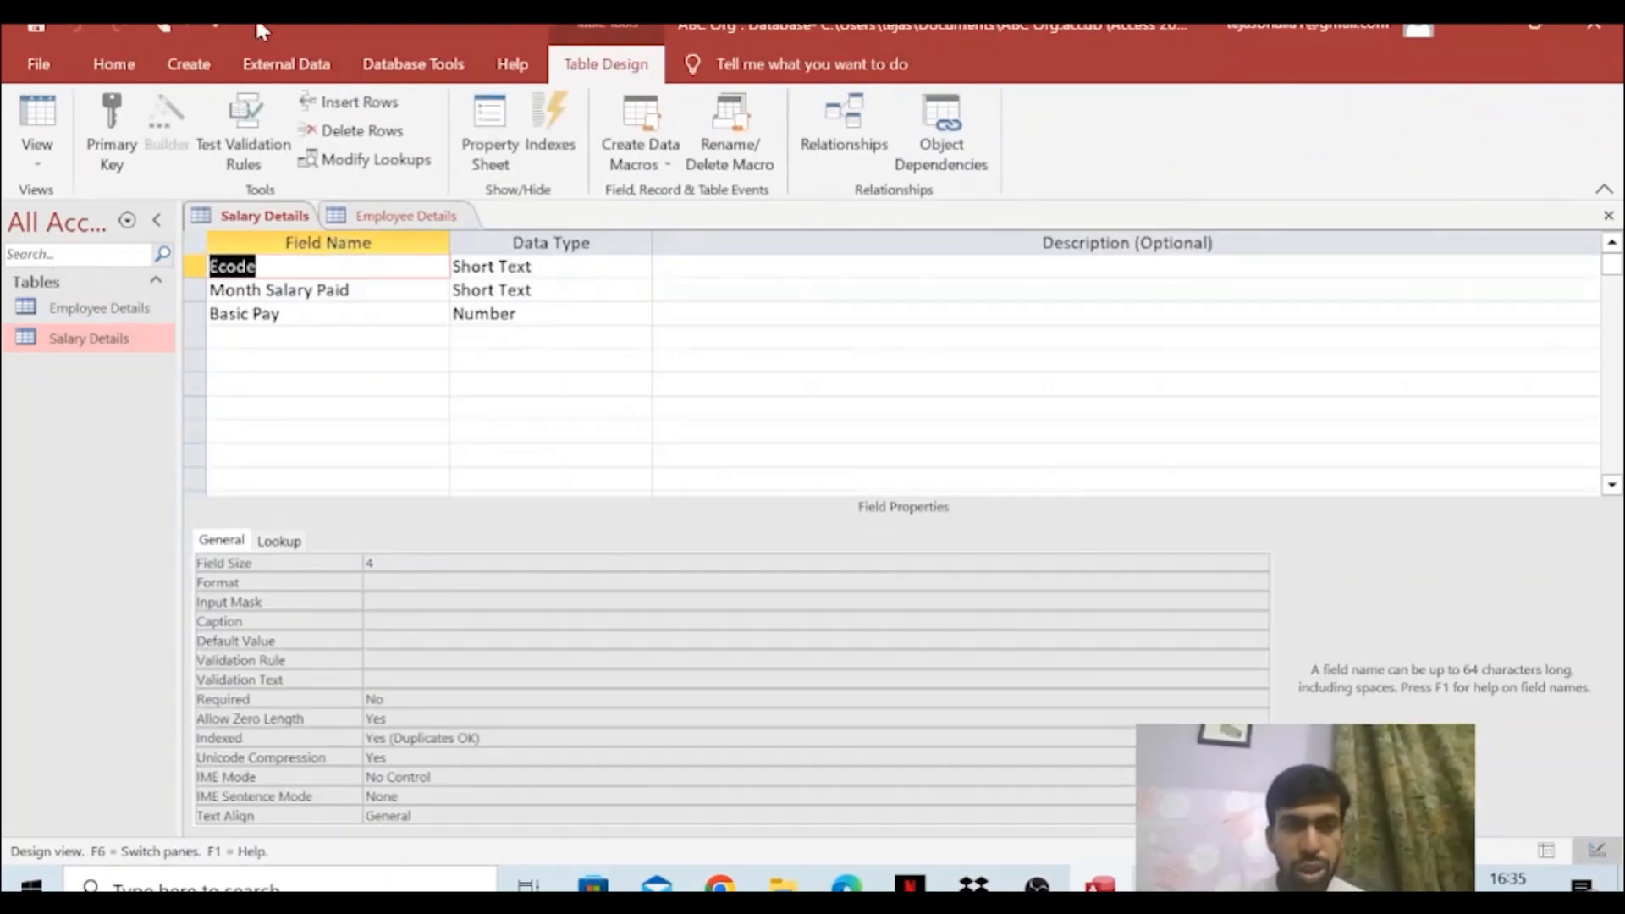
left_click(1608, 217)
left_click(1608, 217)
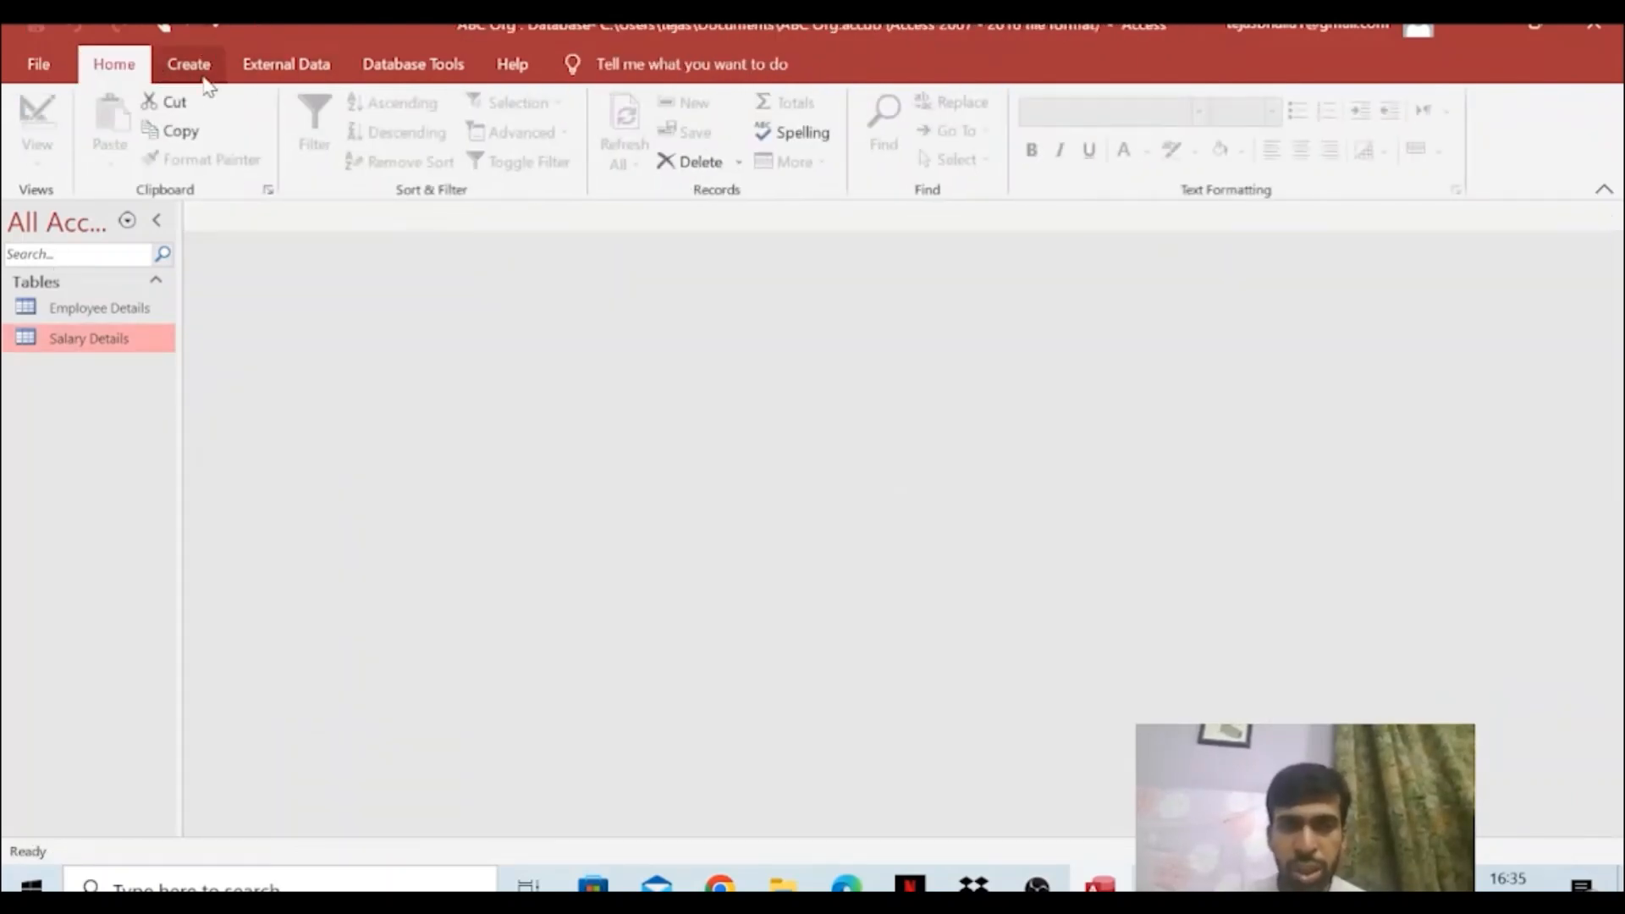
Open the database relationships layout and add the Employee Details and Salary Details tables to it
left_click(327, 73)
left_click(375, 72)
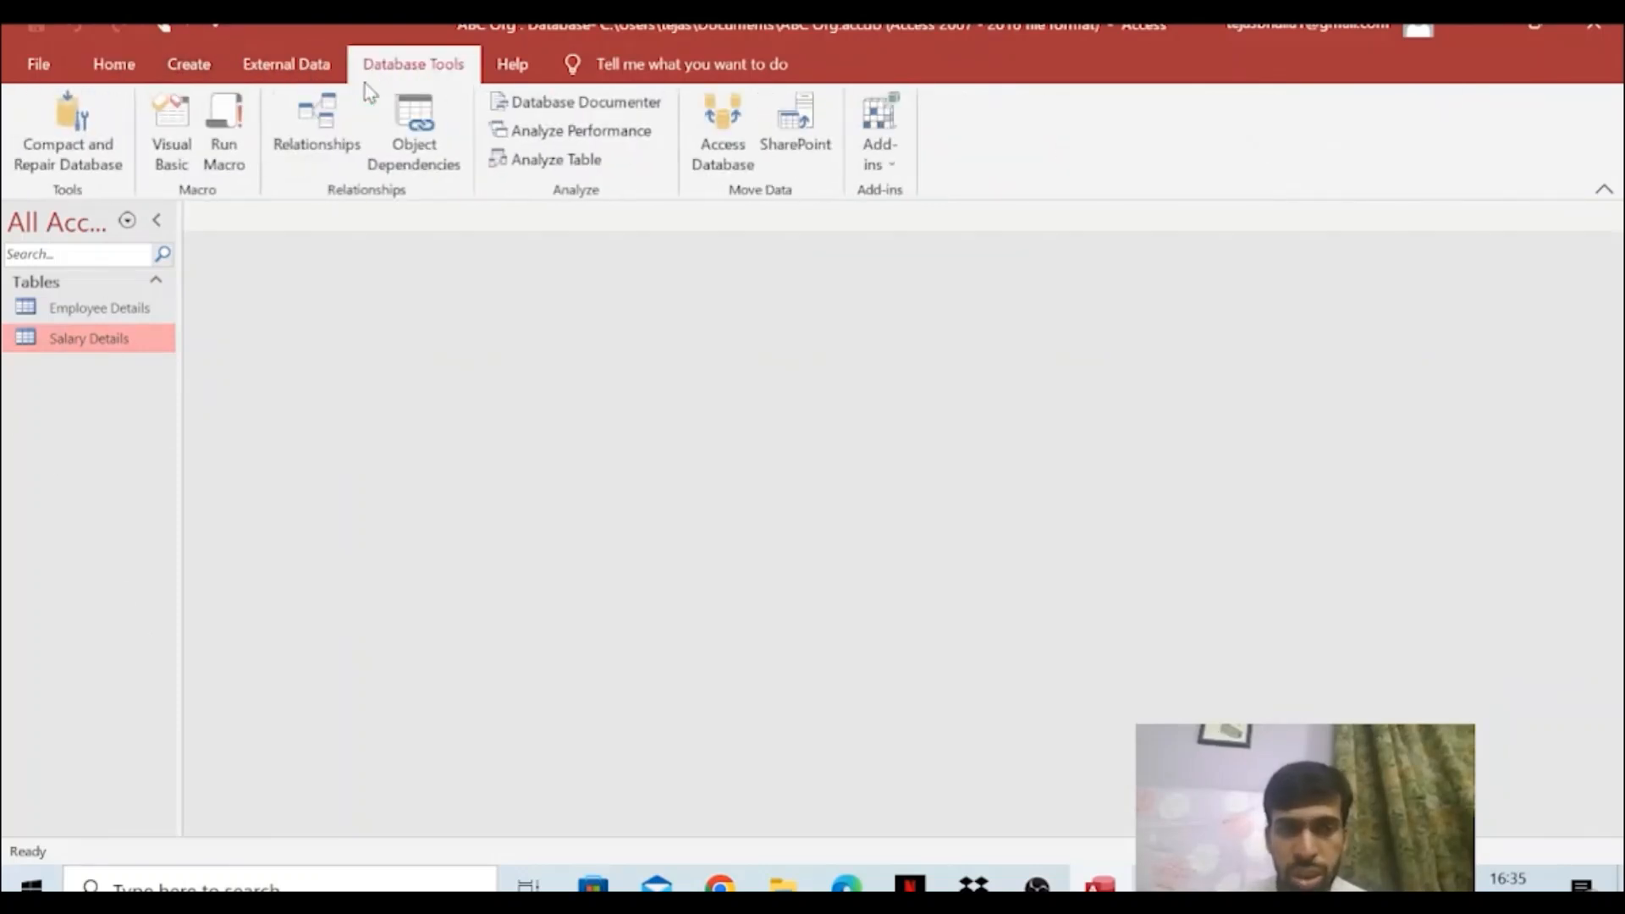
left_click(316, 126)
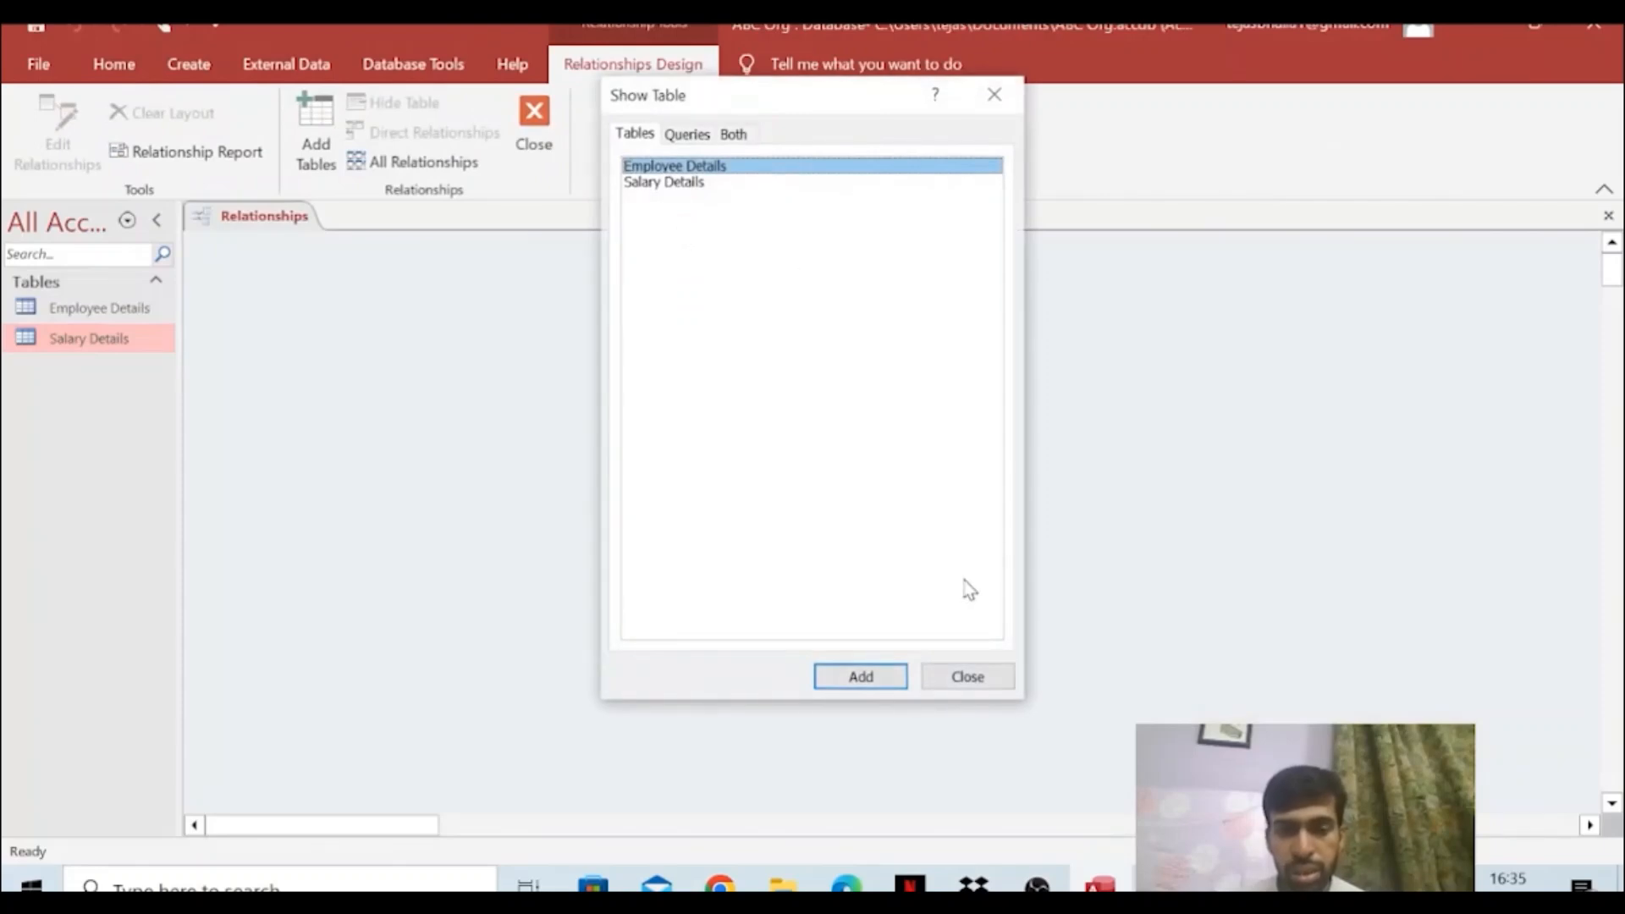
left_click(860, 676)
left_click(760, 183)
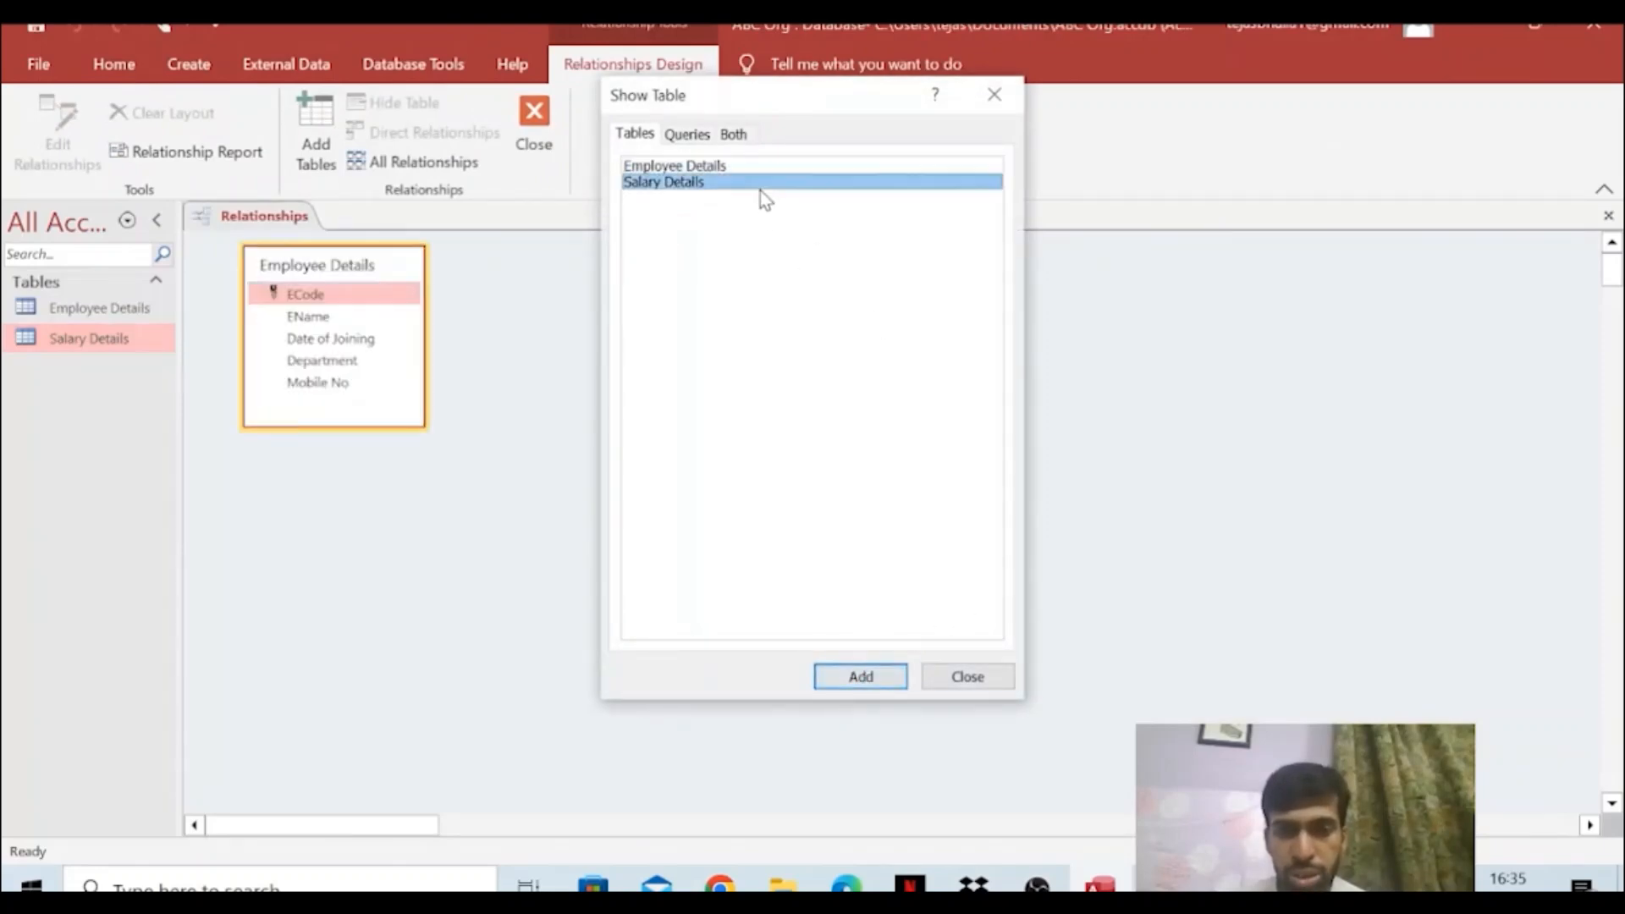
left_click(864, 676)
left_click(969, 676)
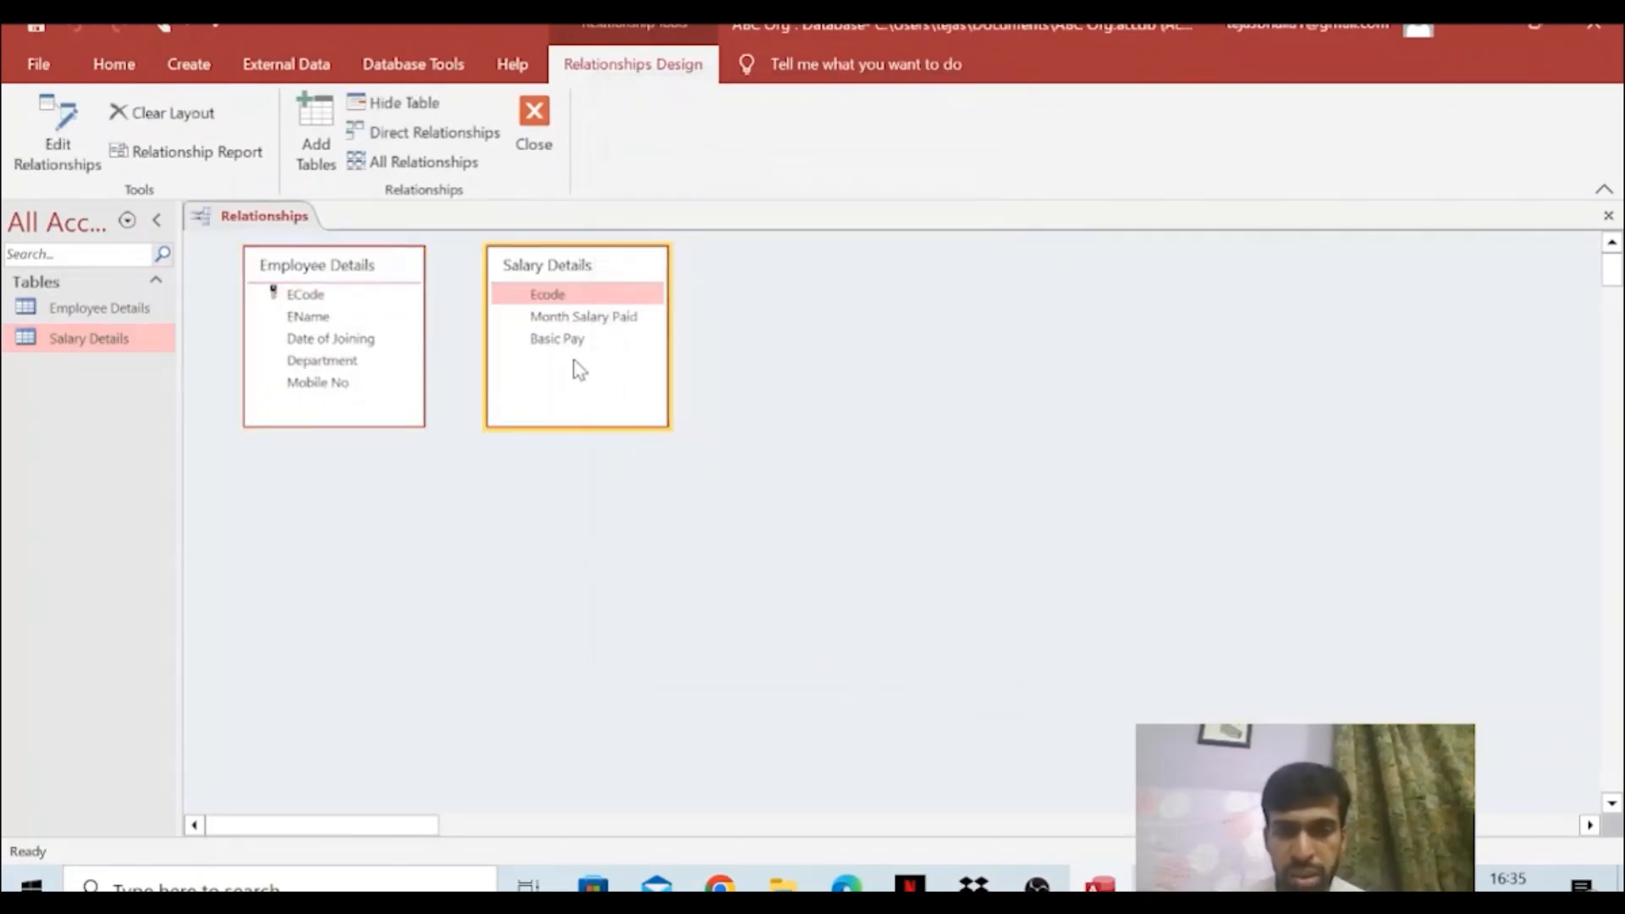
Create a relationship from Employee Details' ECode to Salary Details' Ecode with Enforce Referential Integrity enabled
left_click_drag(389, 294, 529, 303)
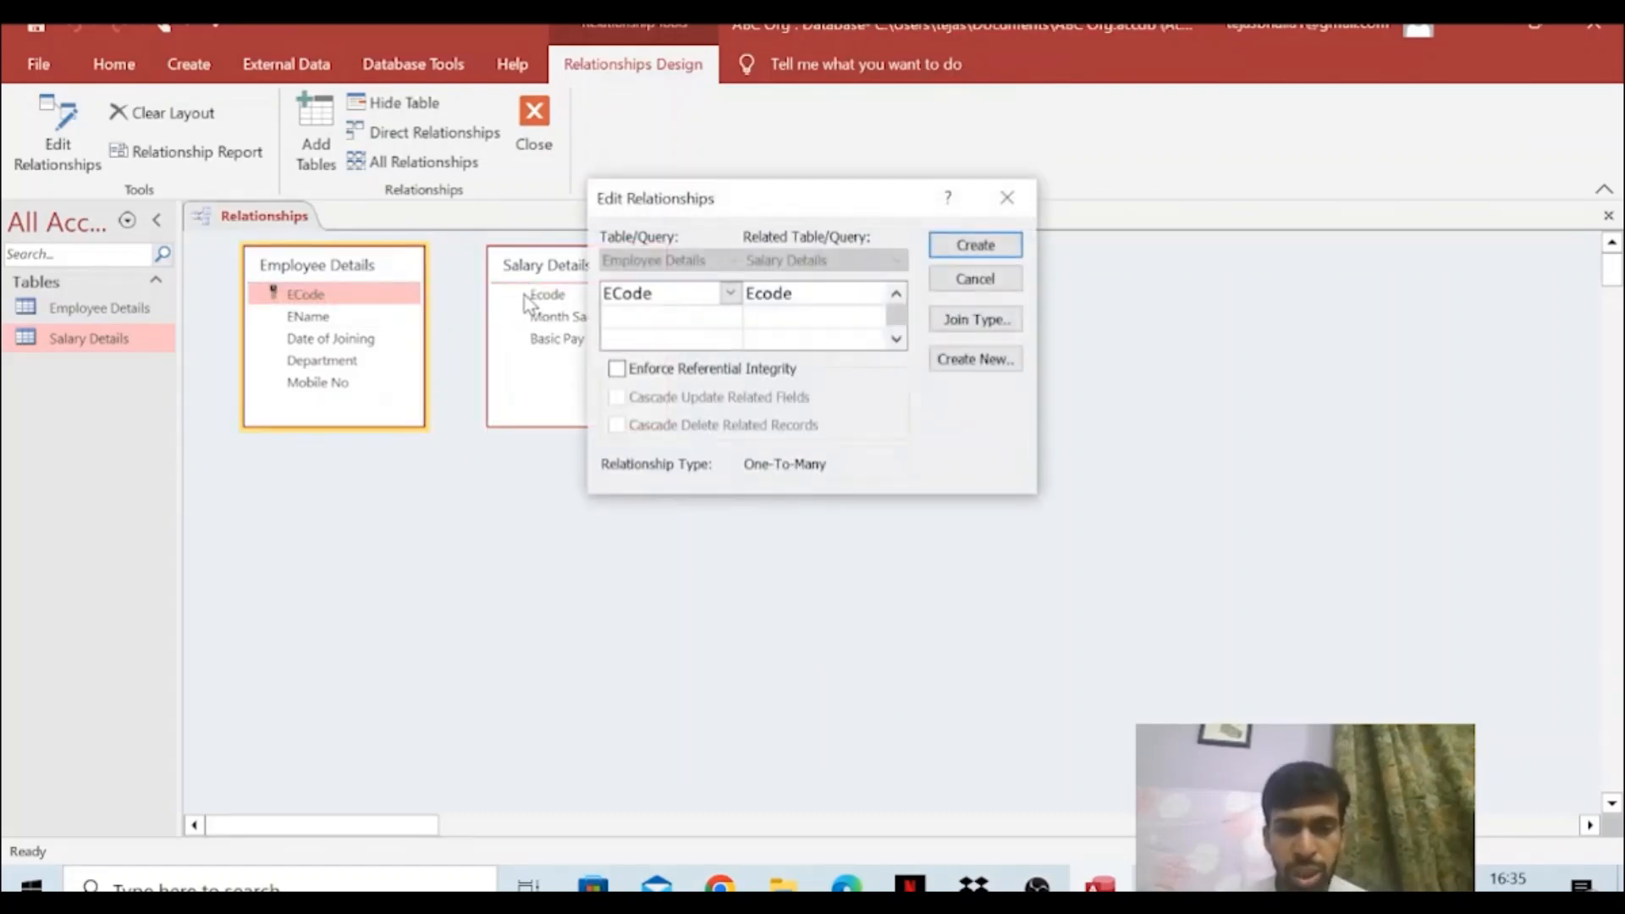
left_click(727, 371)
left_click_drag(681, 215, 952, 269)
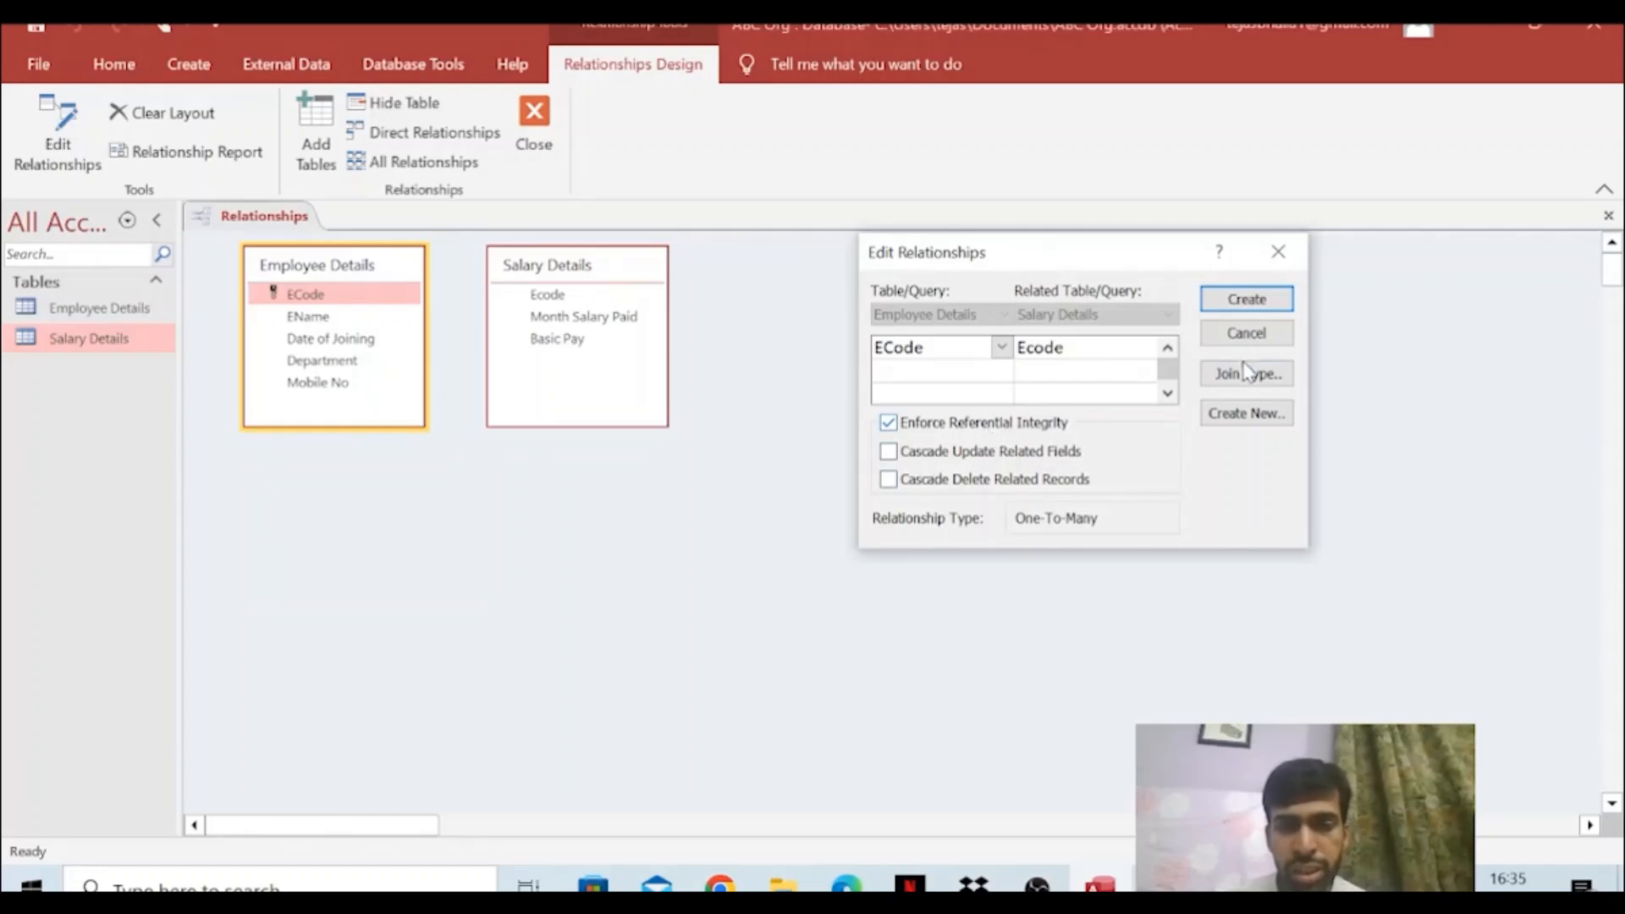
left_click(1241, 303)
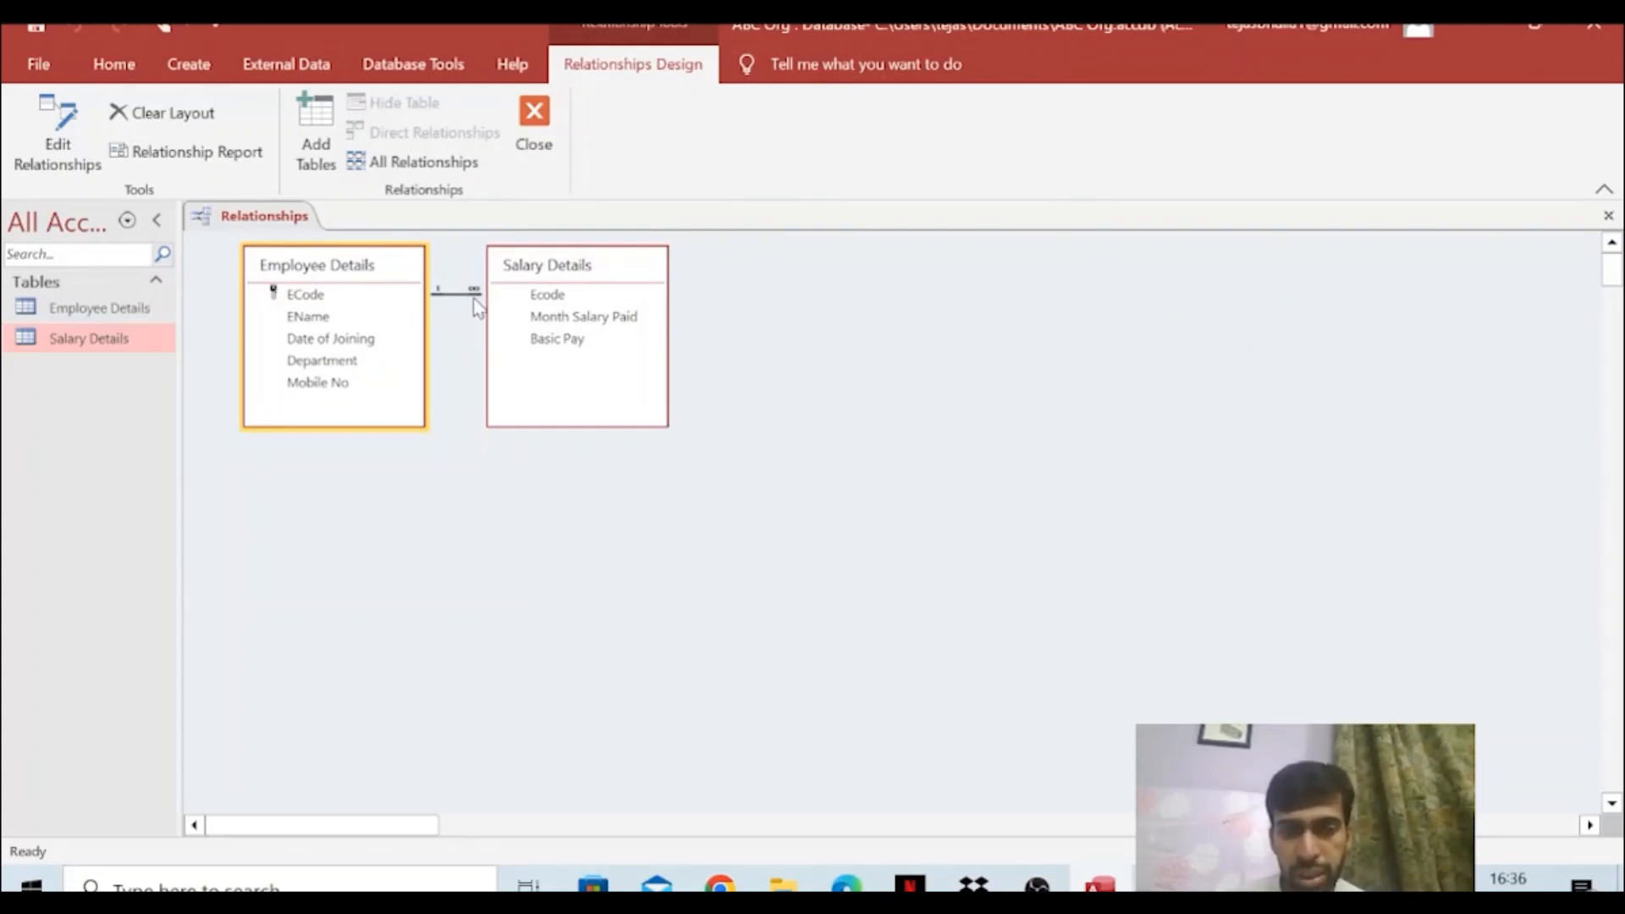
Open the Employee Details and Salary Details datasheets and check the employee codes across the salary records
double_click(135, 307)
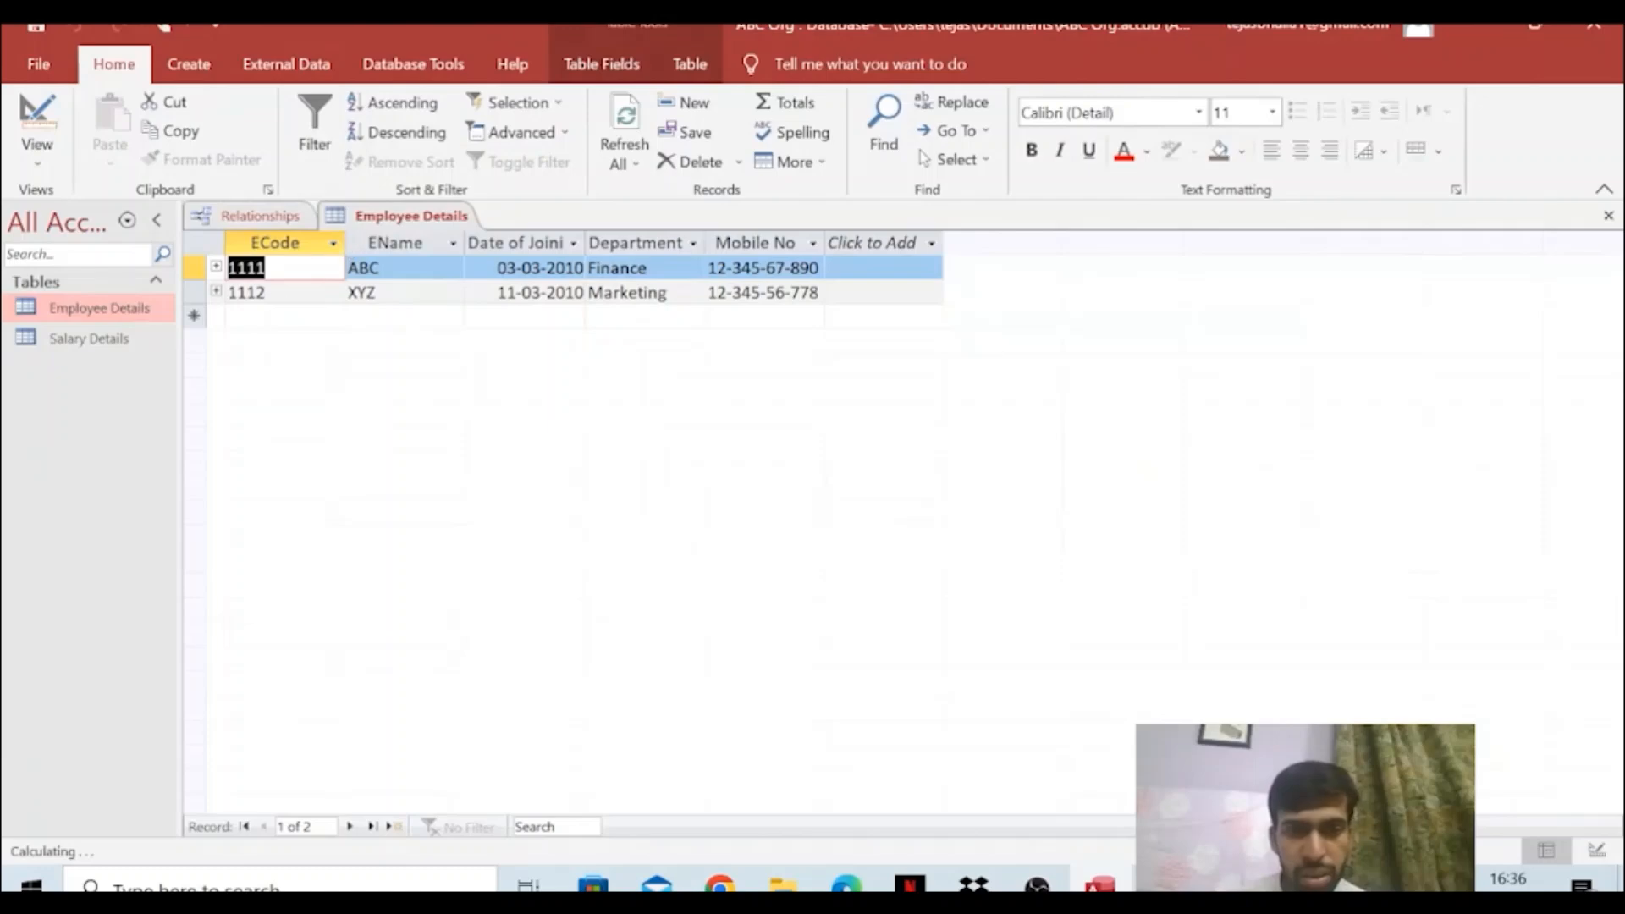
double_click(134, 335)
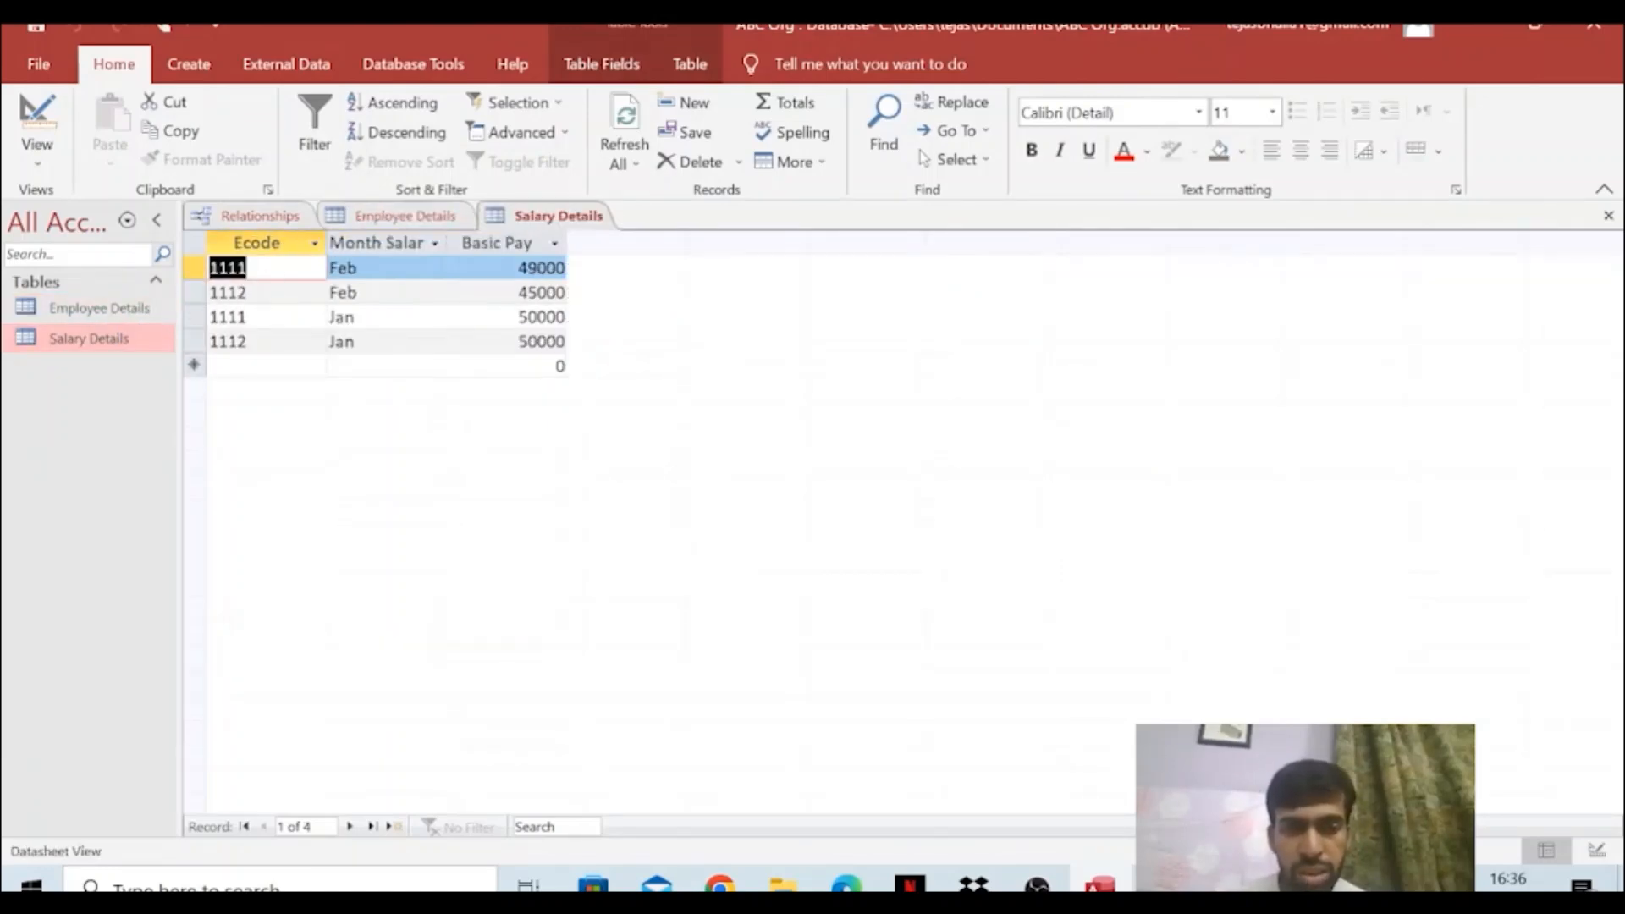
left_click(241, 317)
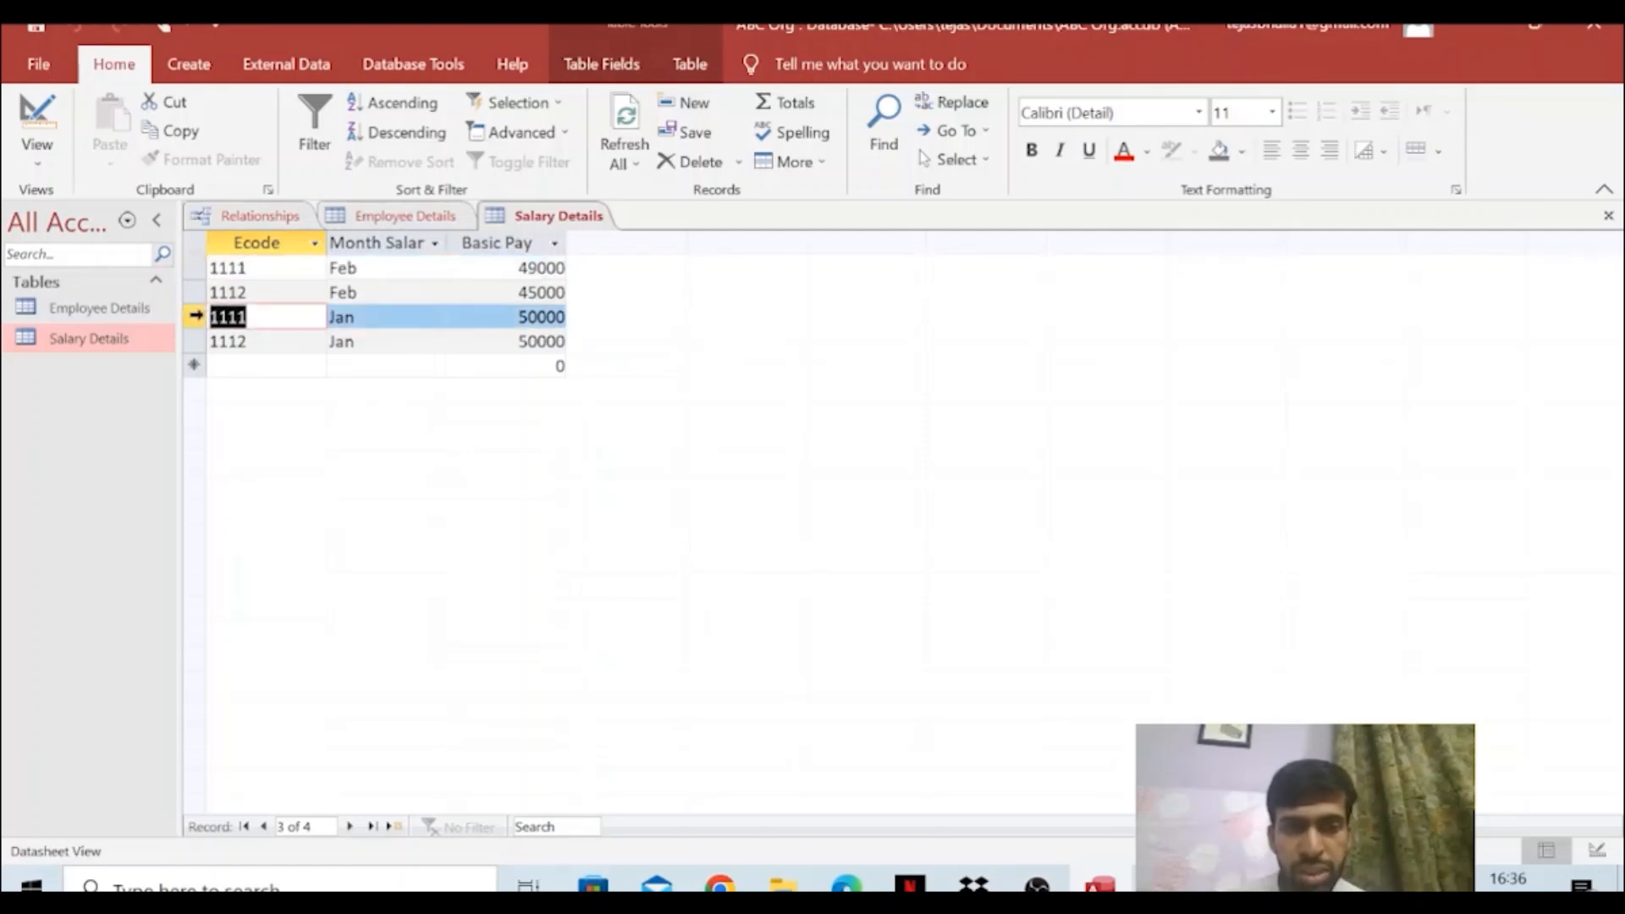
key("Up")
key("Down")
key("Down")
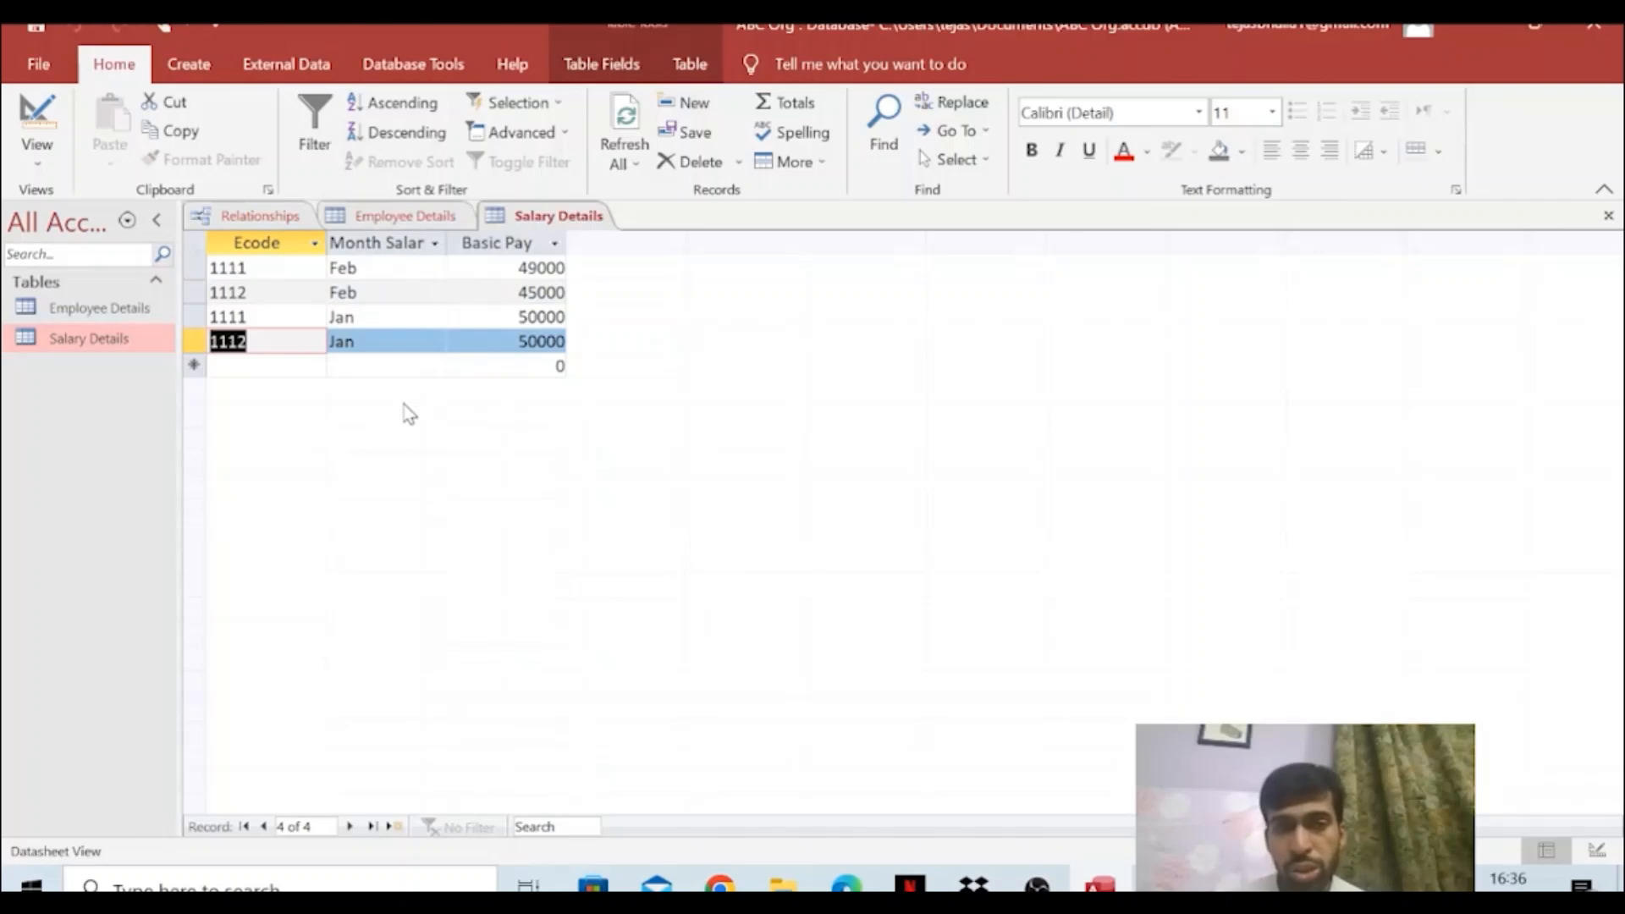
Return to the Employee Details datasheet
left_click(184, 64)
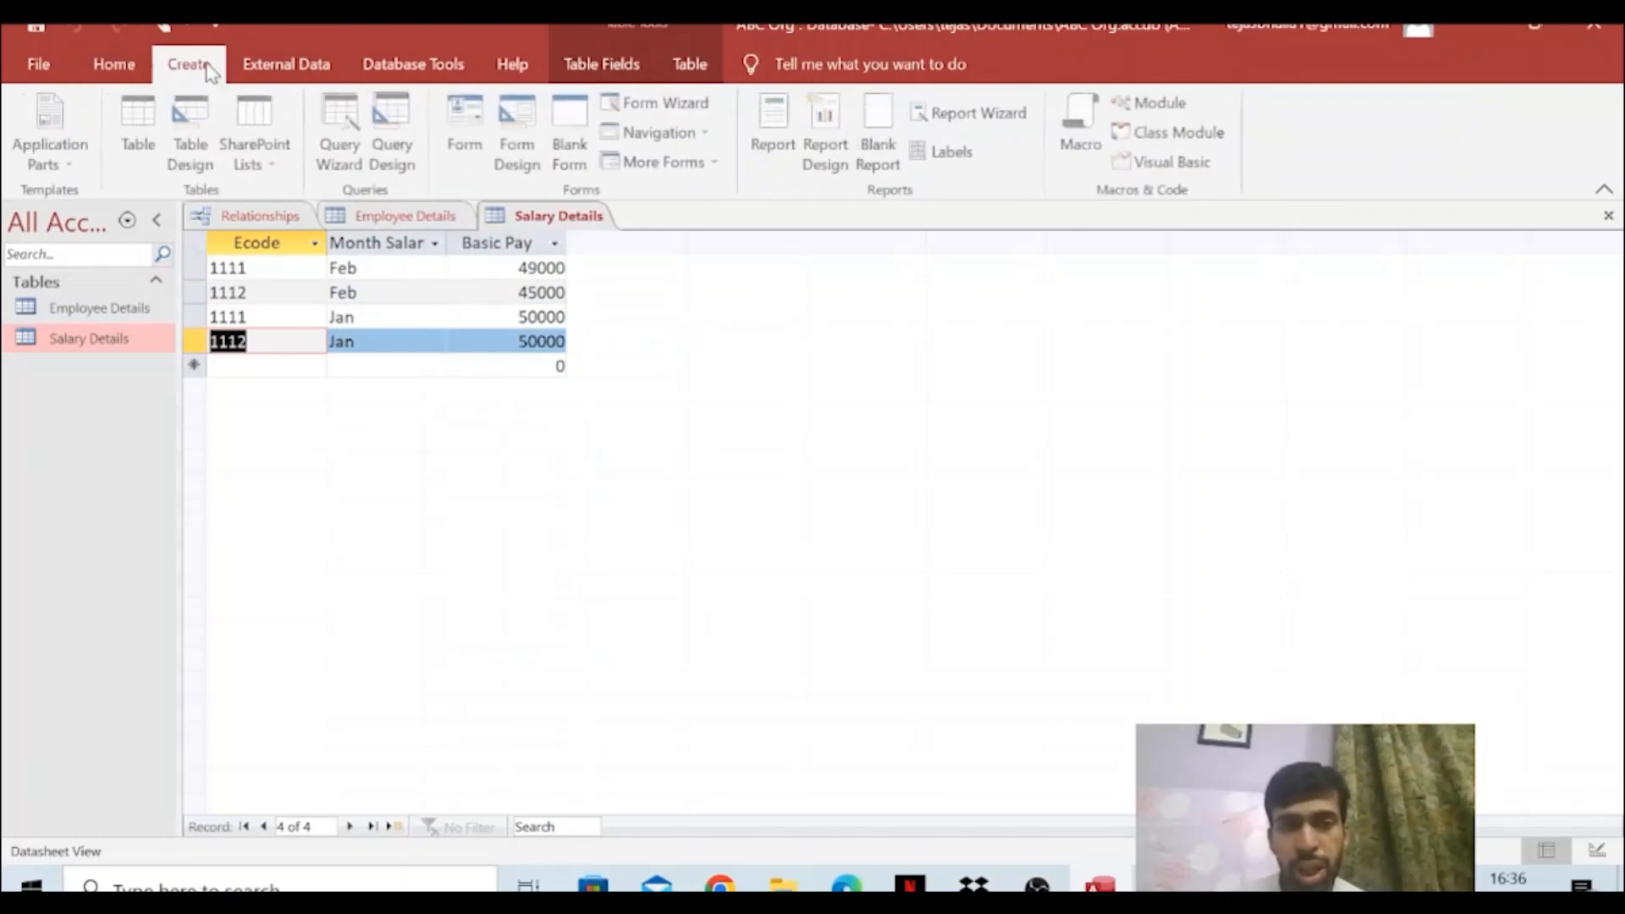
left_click(145, 311)
double_click(145, 312)
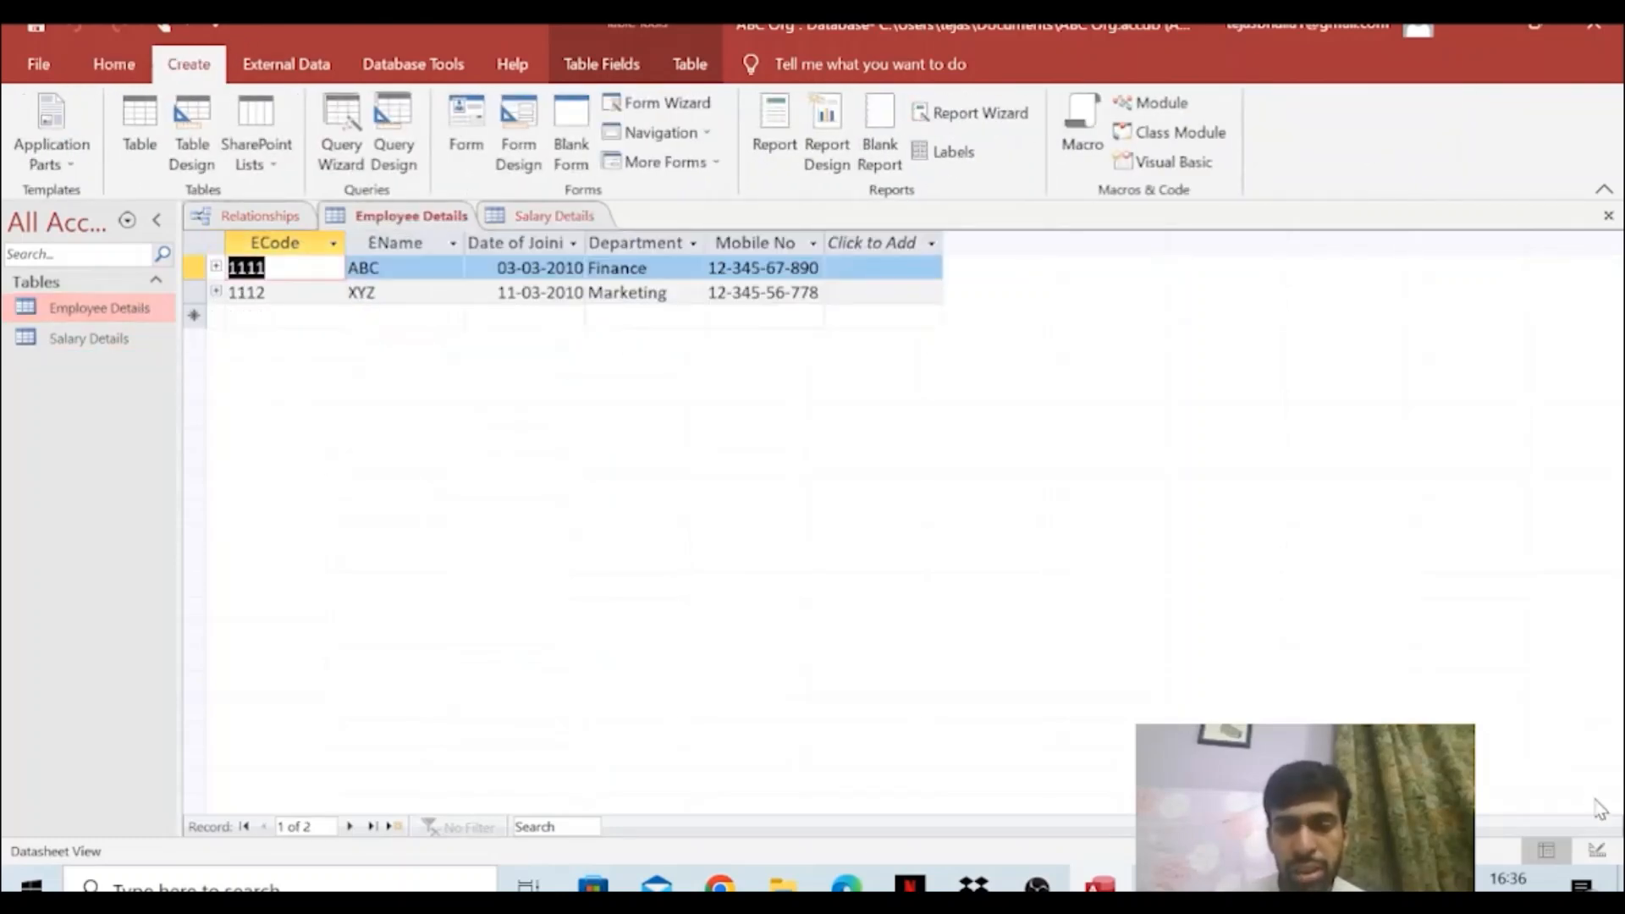